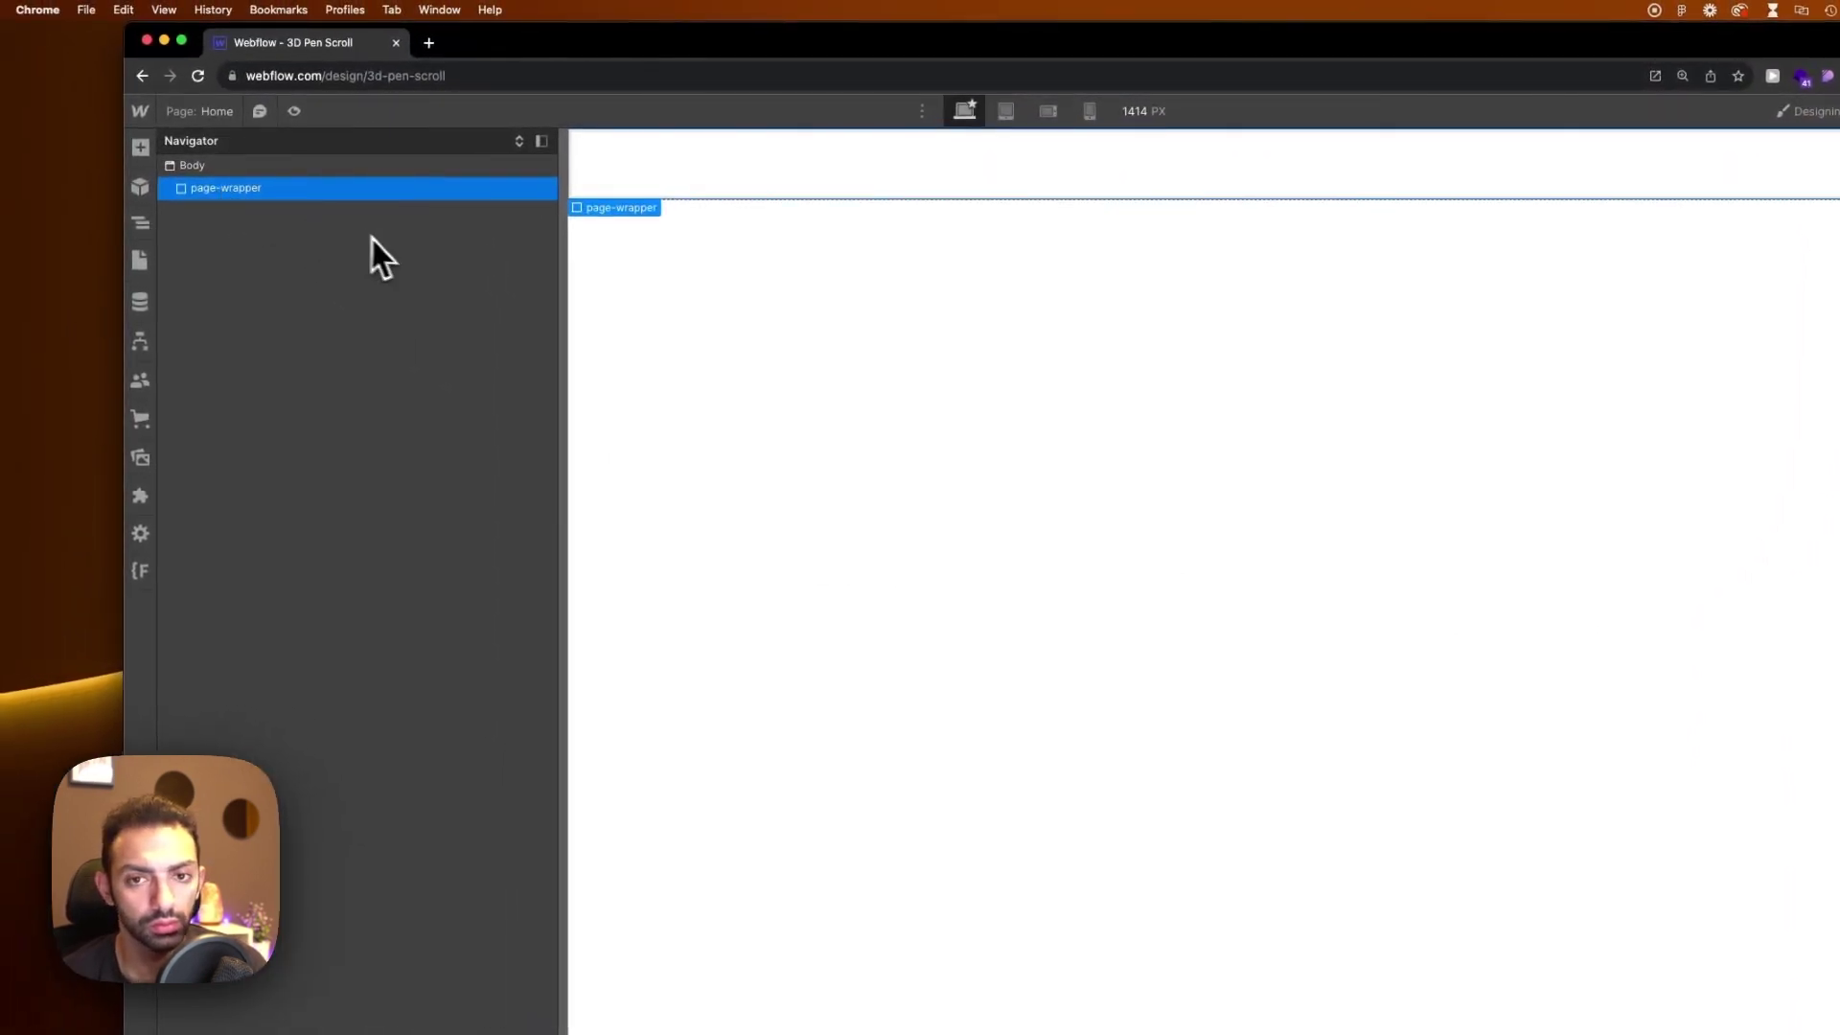
Add a div block inside page-wrapper and give it the class main
key(a)
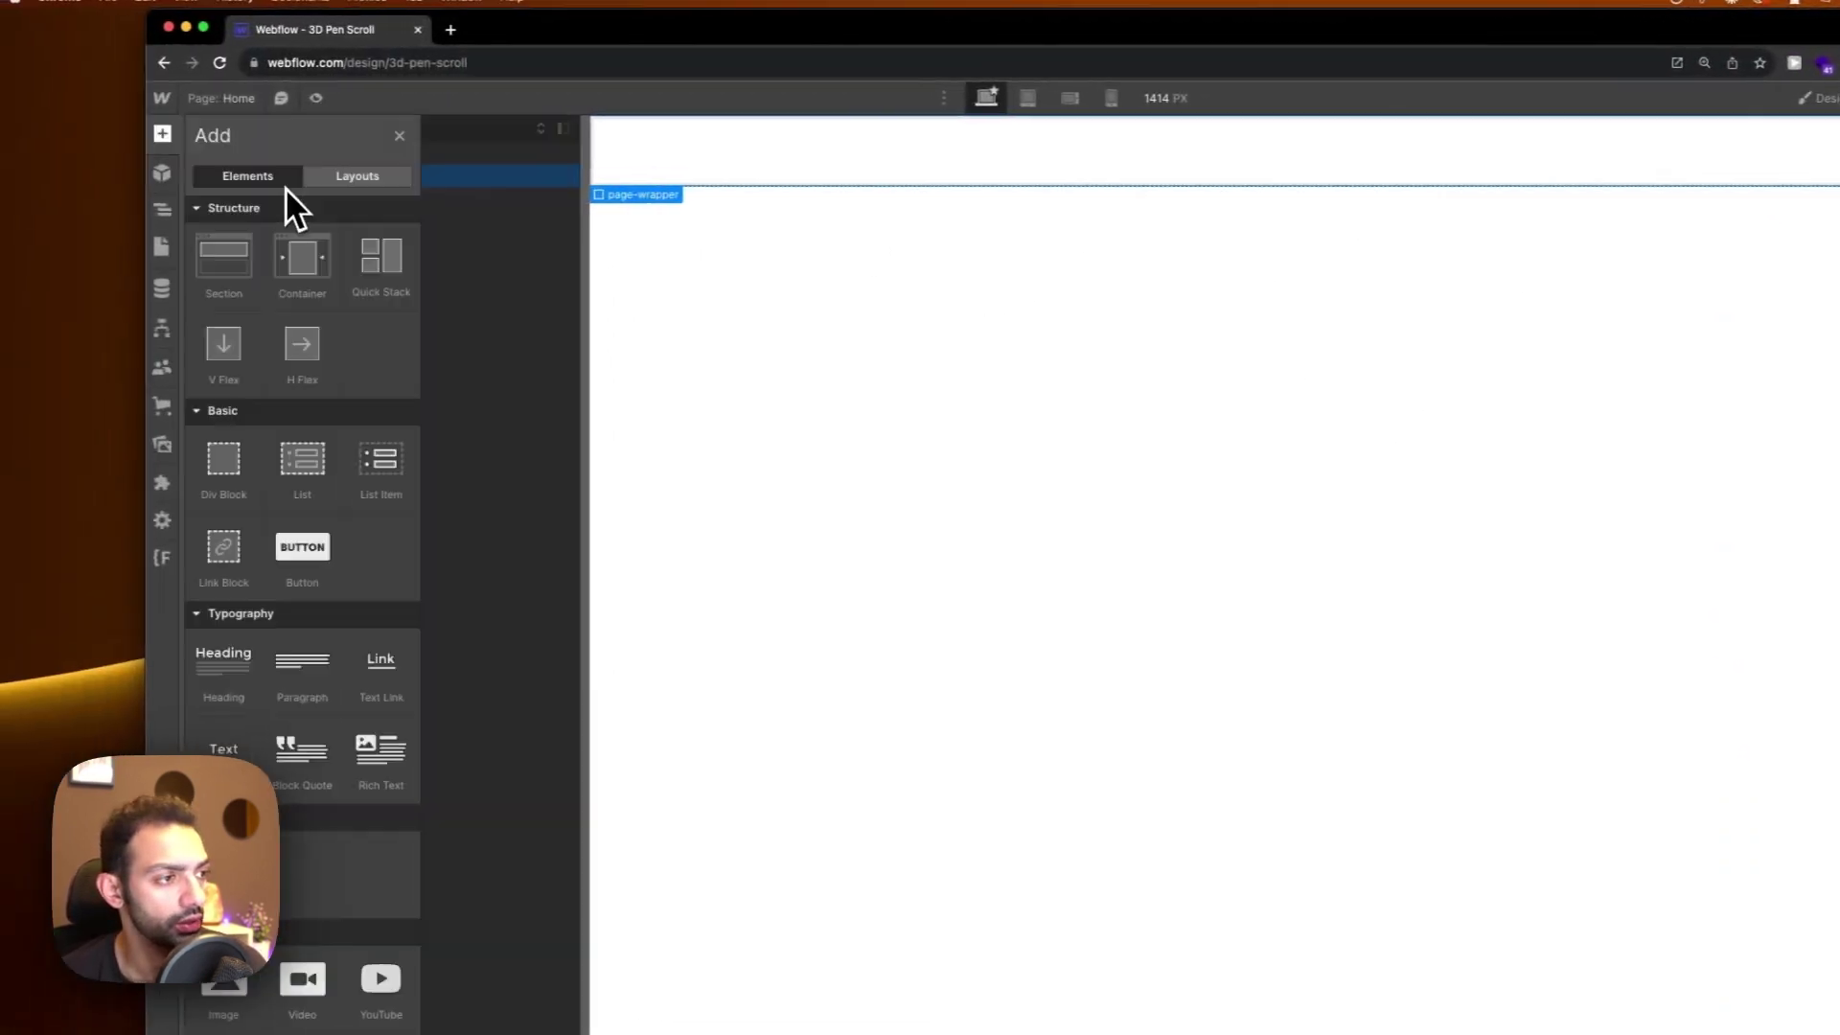
click(228, 458)
click(1696, 262)
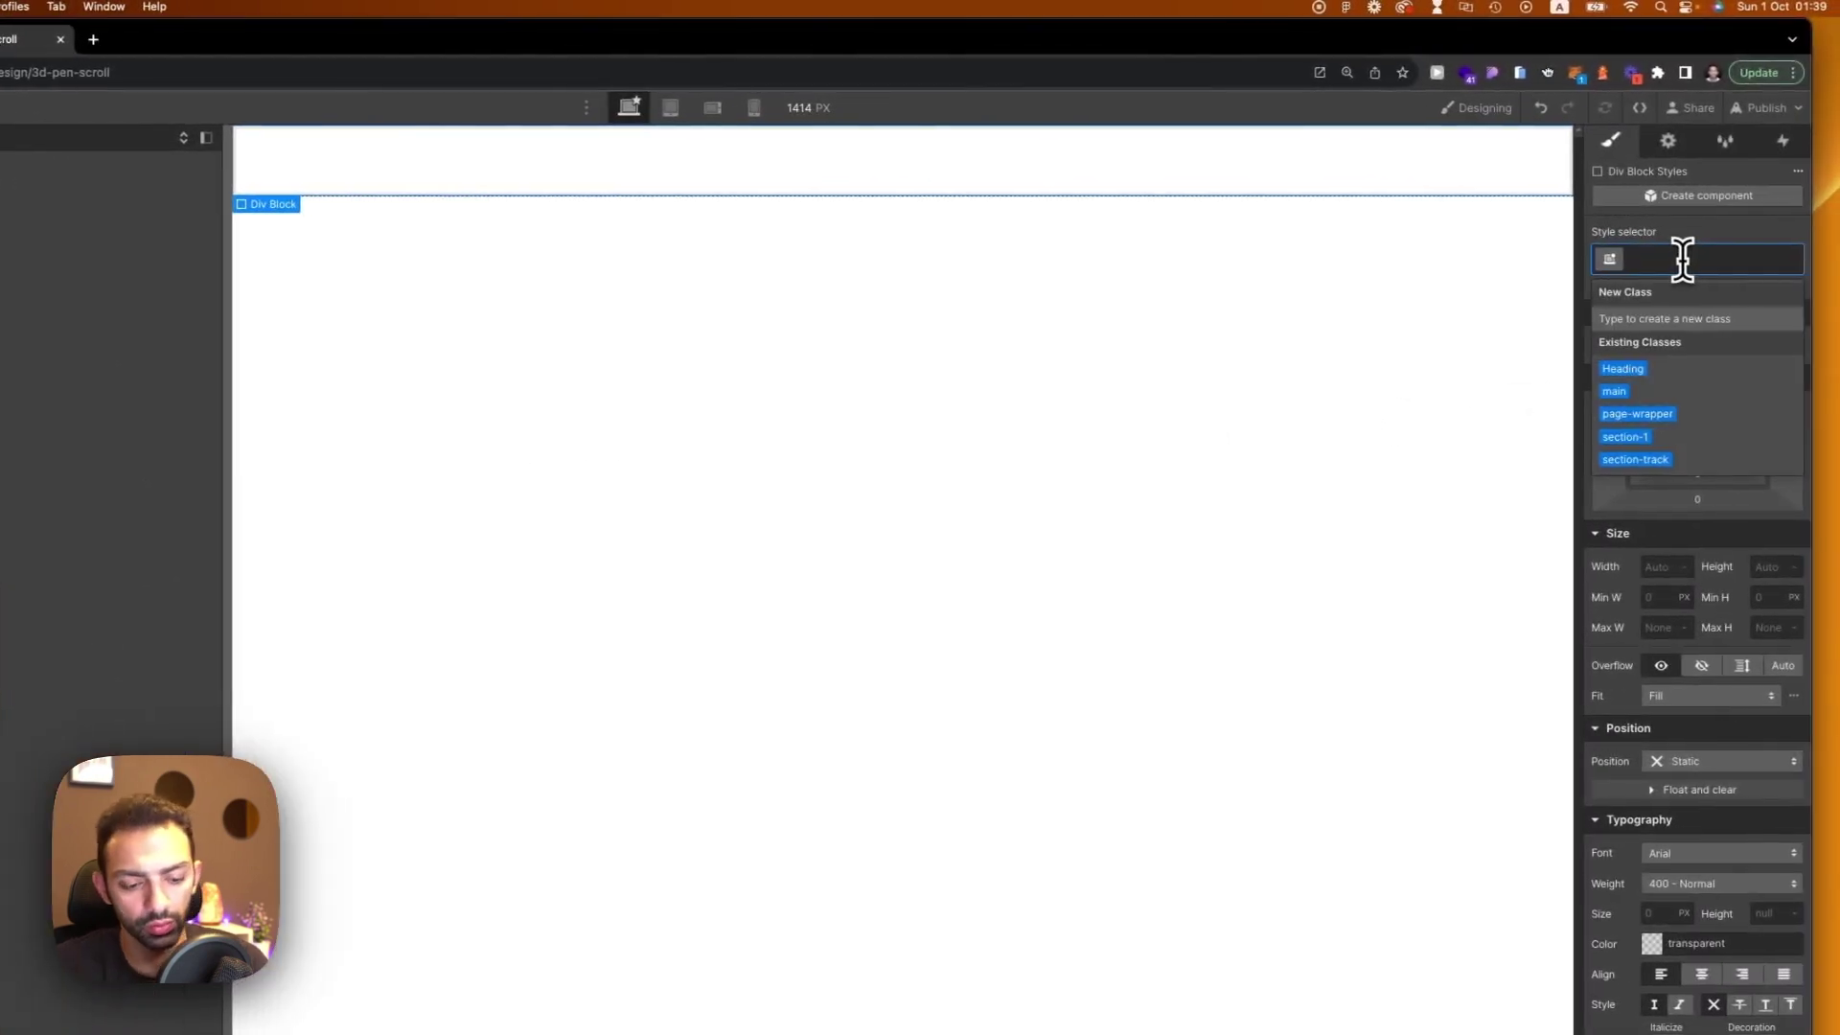
text(main)
click(1418, 393)
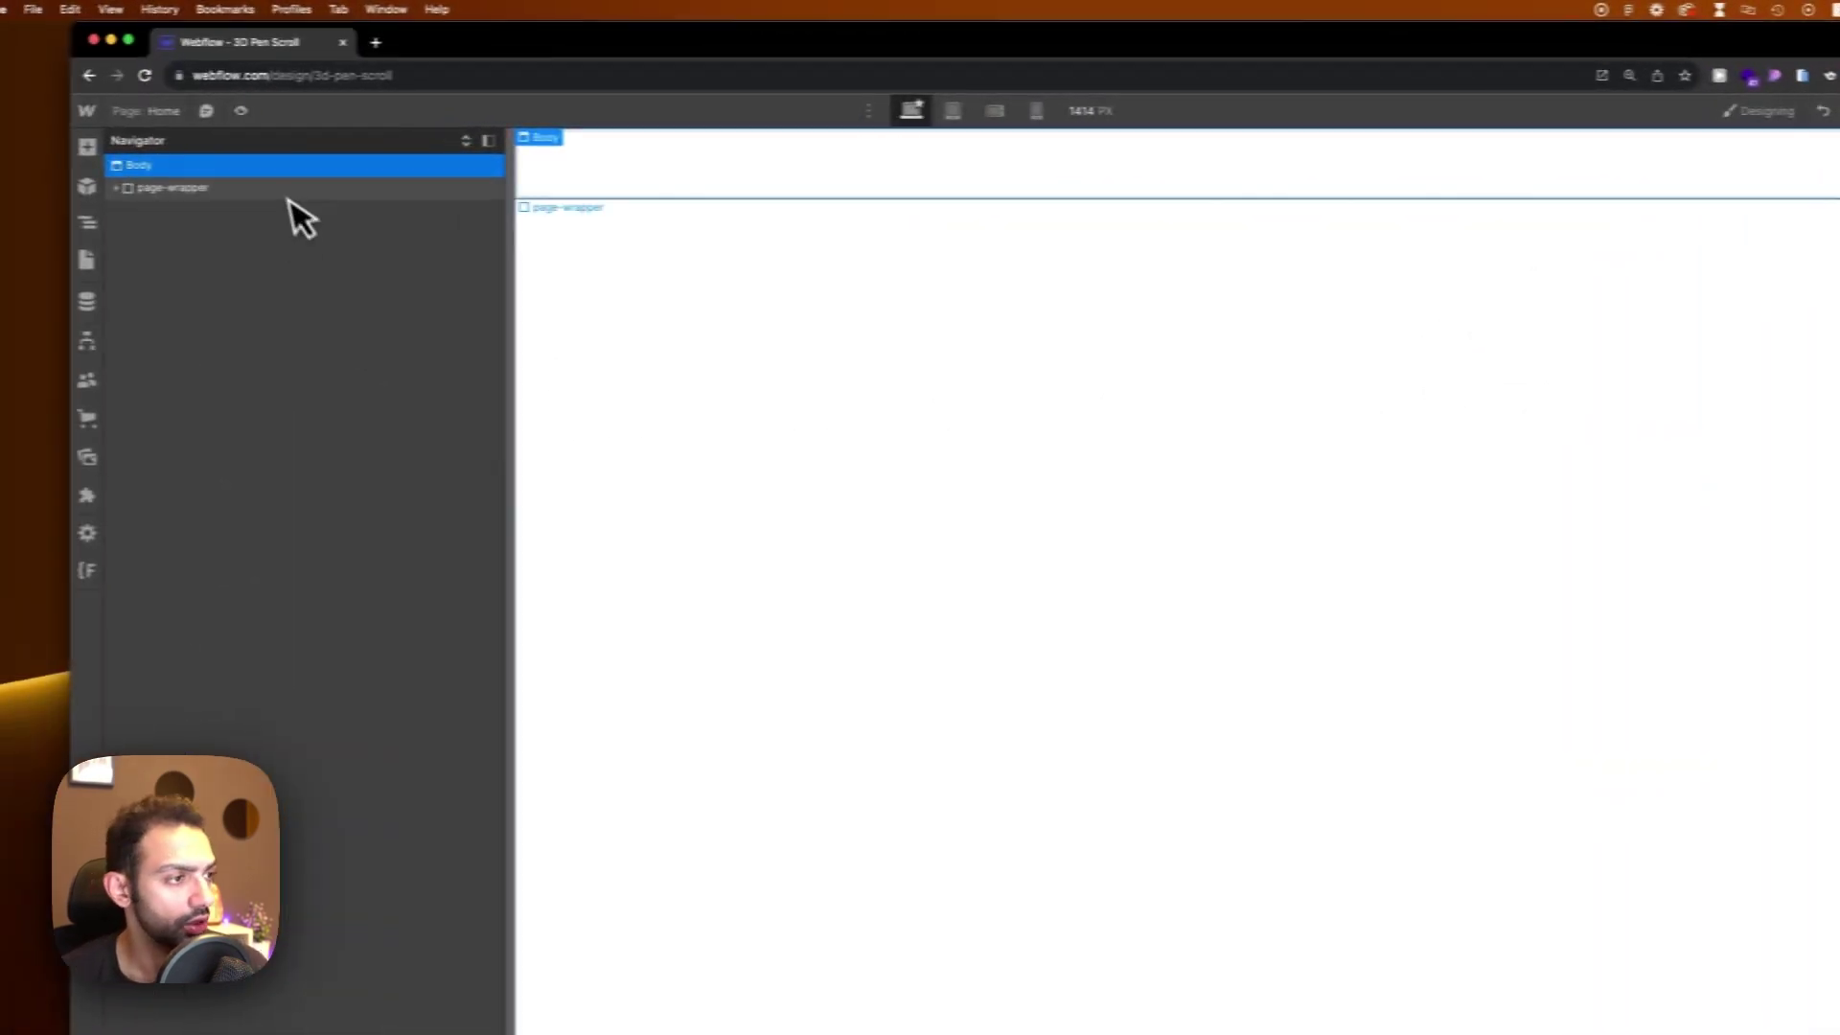
Add a div block inside page-wrapper's main div and give it the class section-1
click(287, 190)
click(922, 179)
key(a)
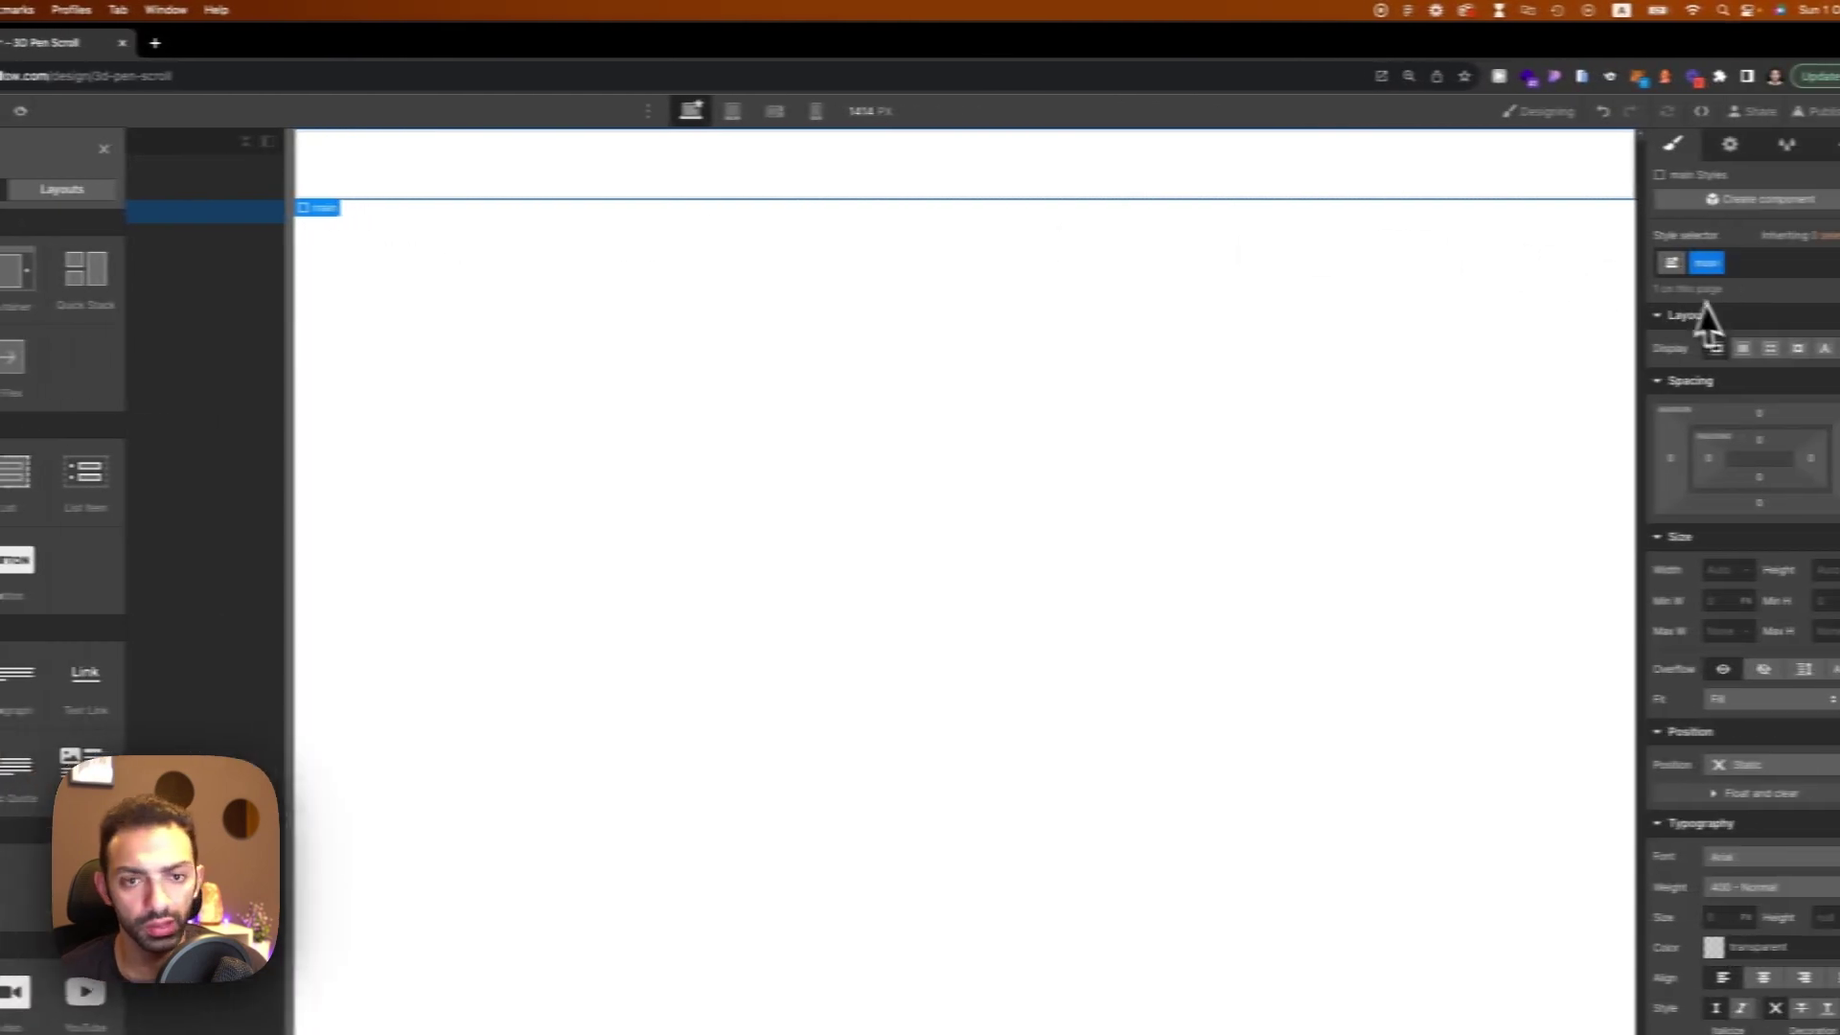
click(212, 463)
click(1724, 227)
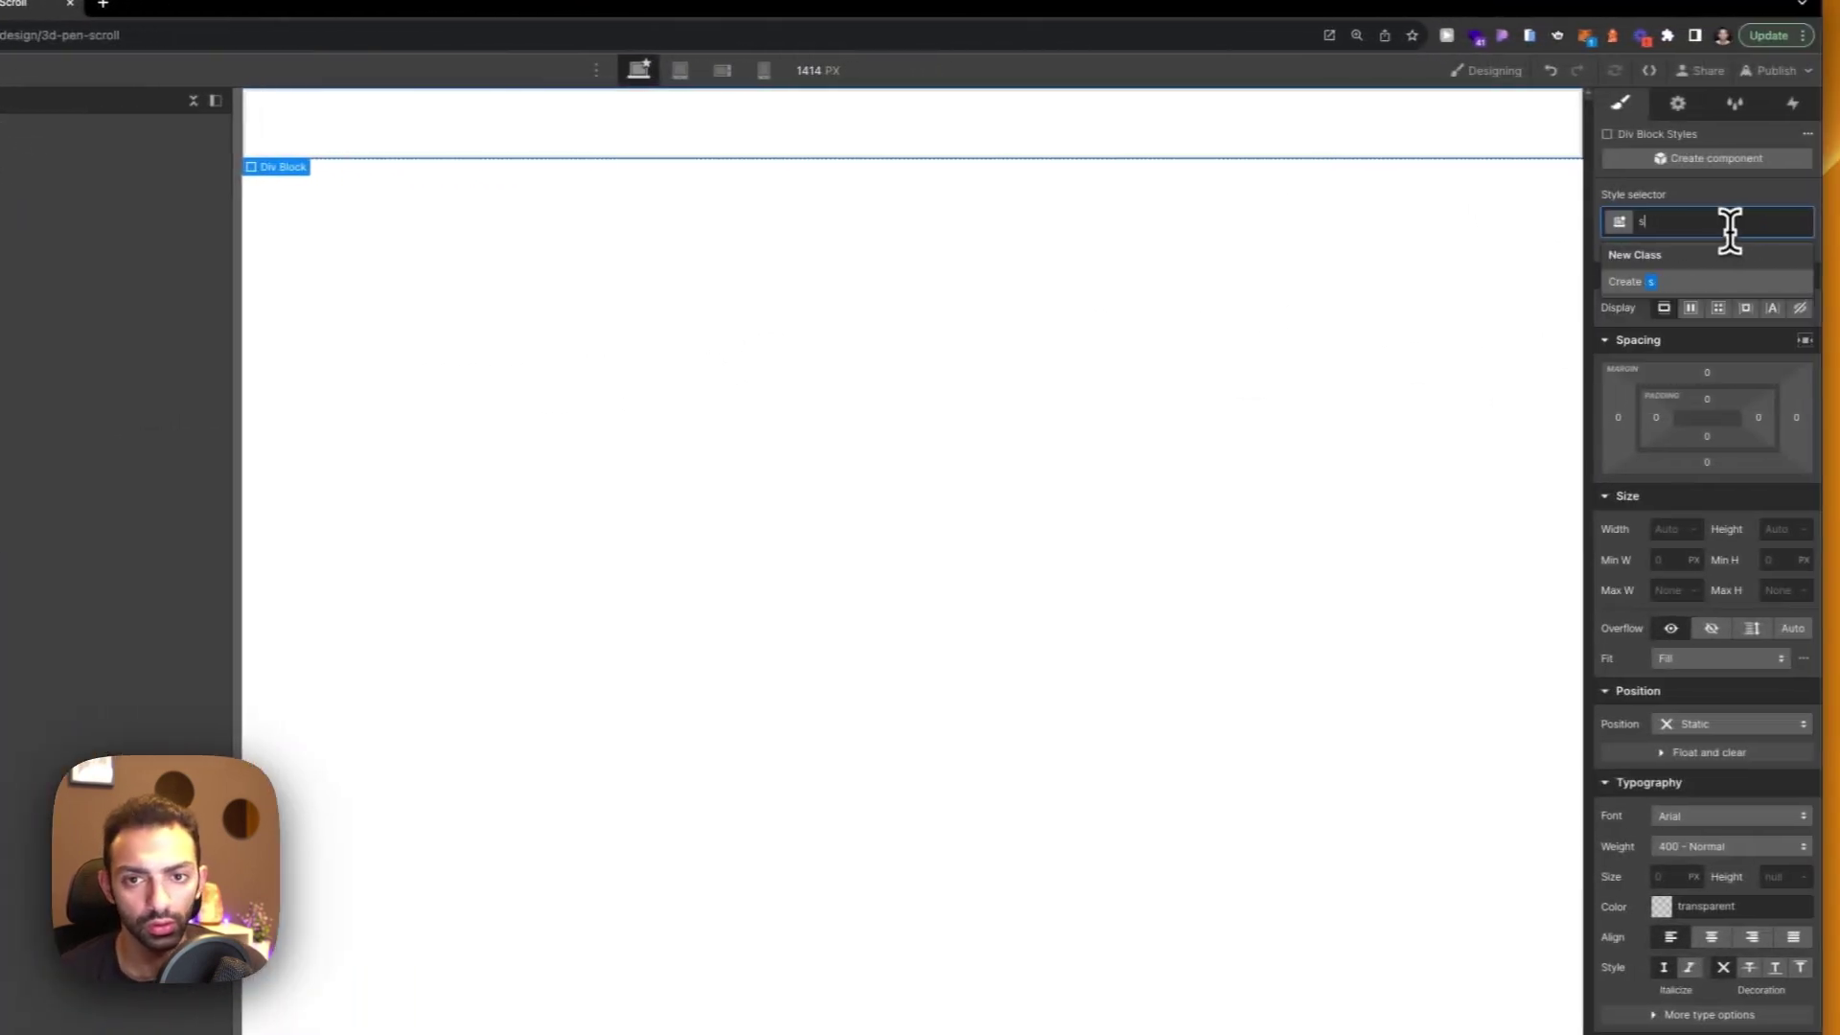
text(section-1)
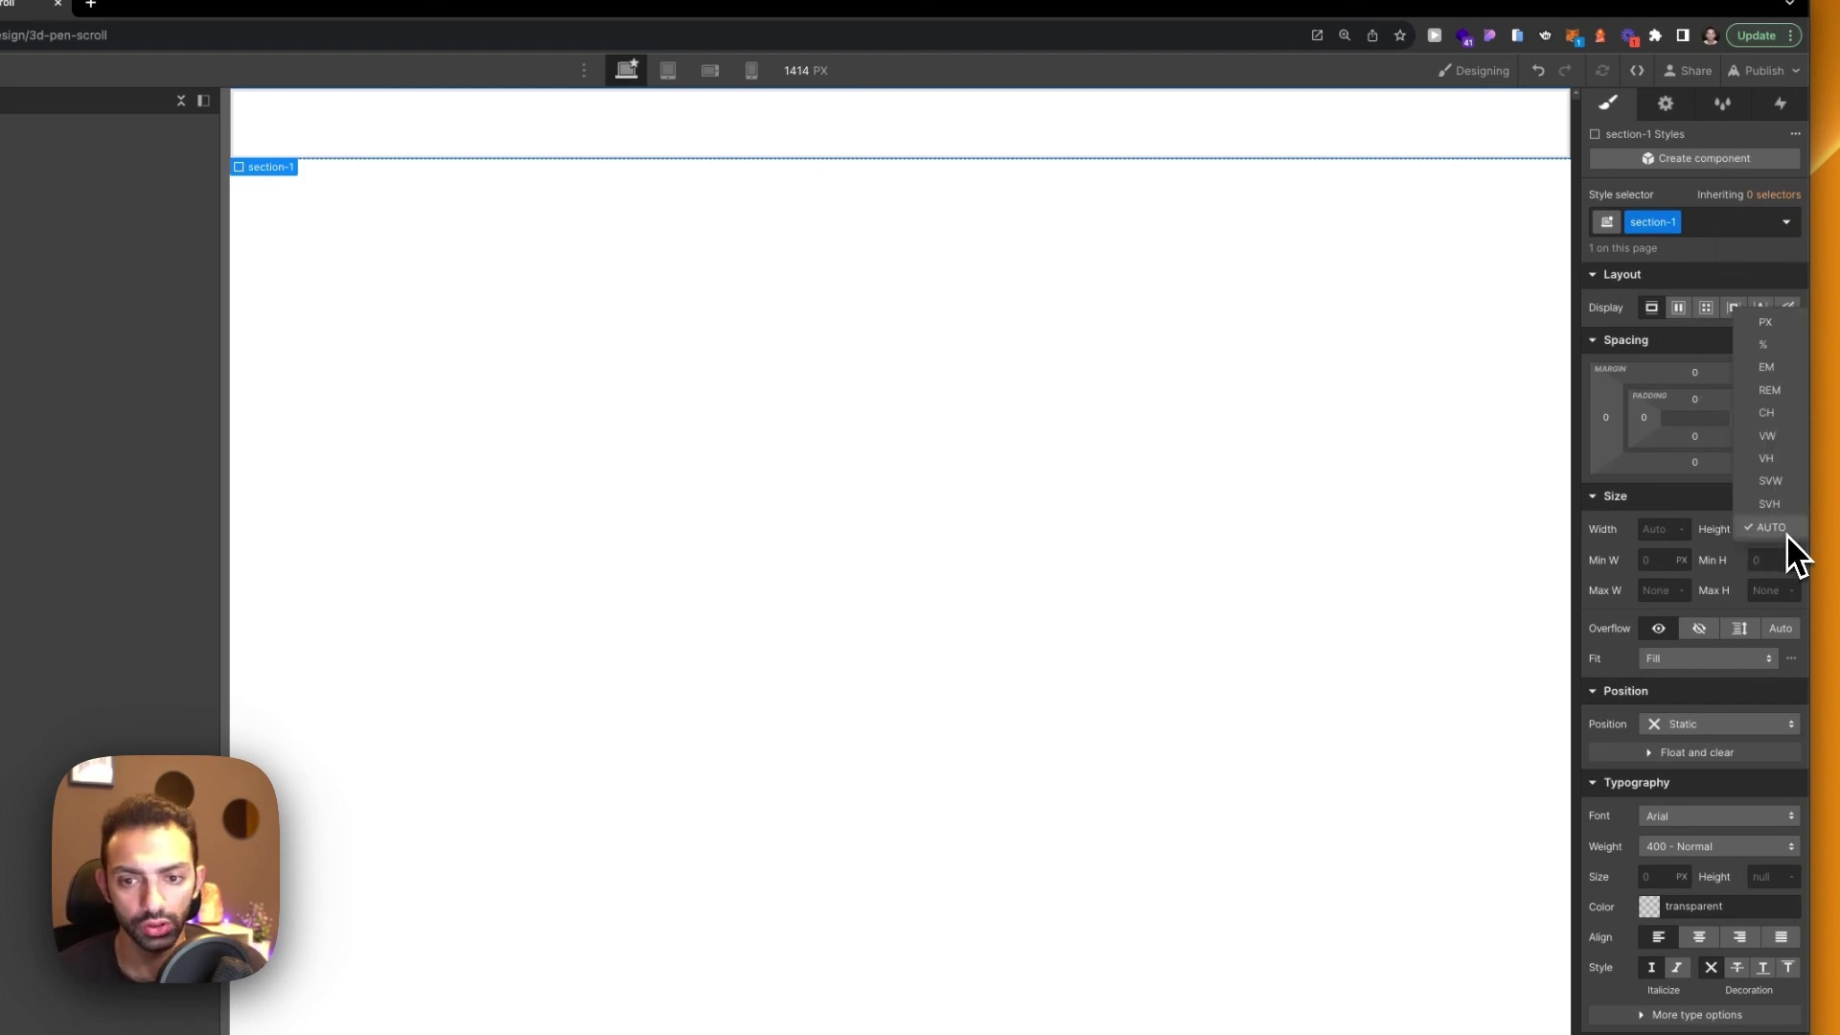
Set section-1's height to 100 SVH and its width to 100 VW
click(1786, 533)
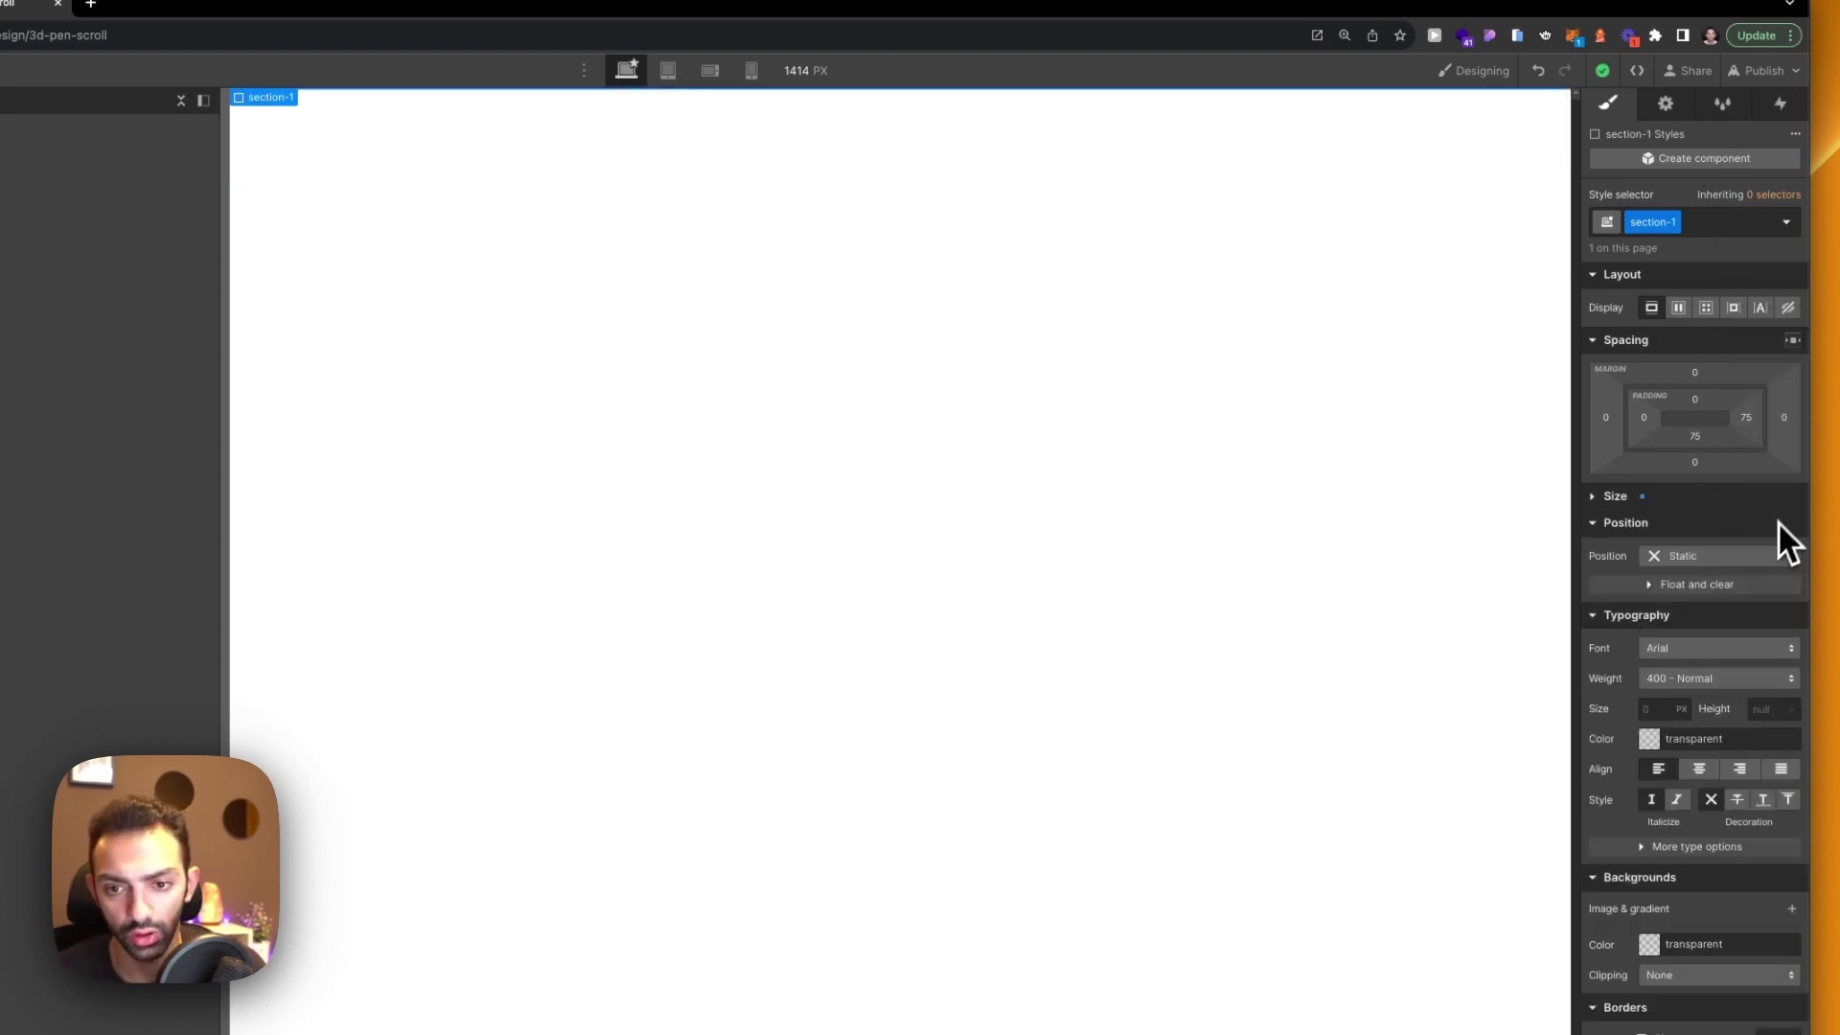
click(1763, 506)
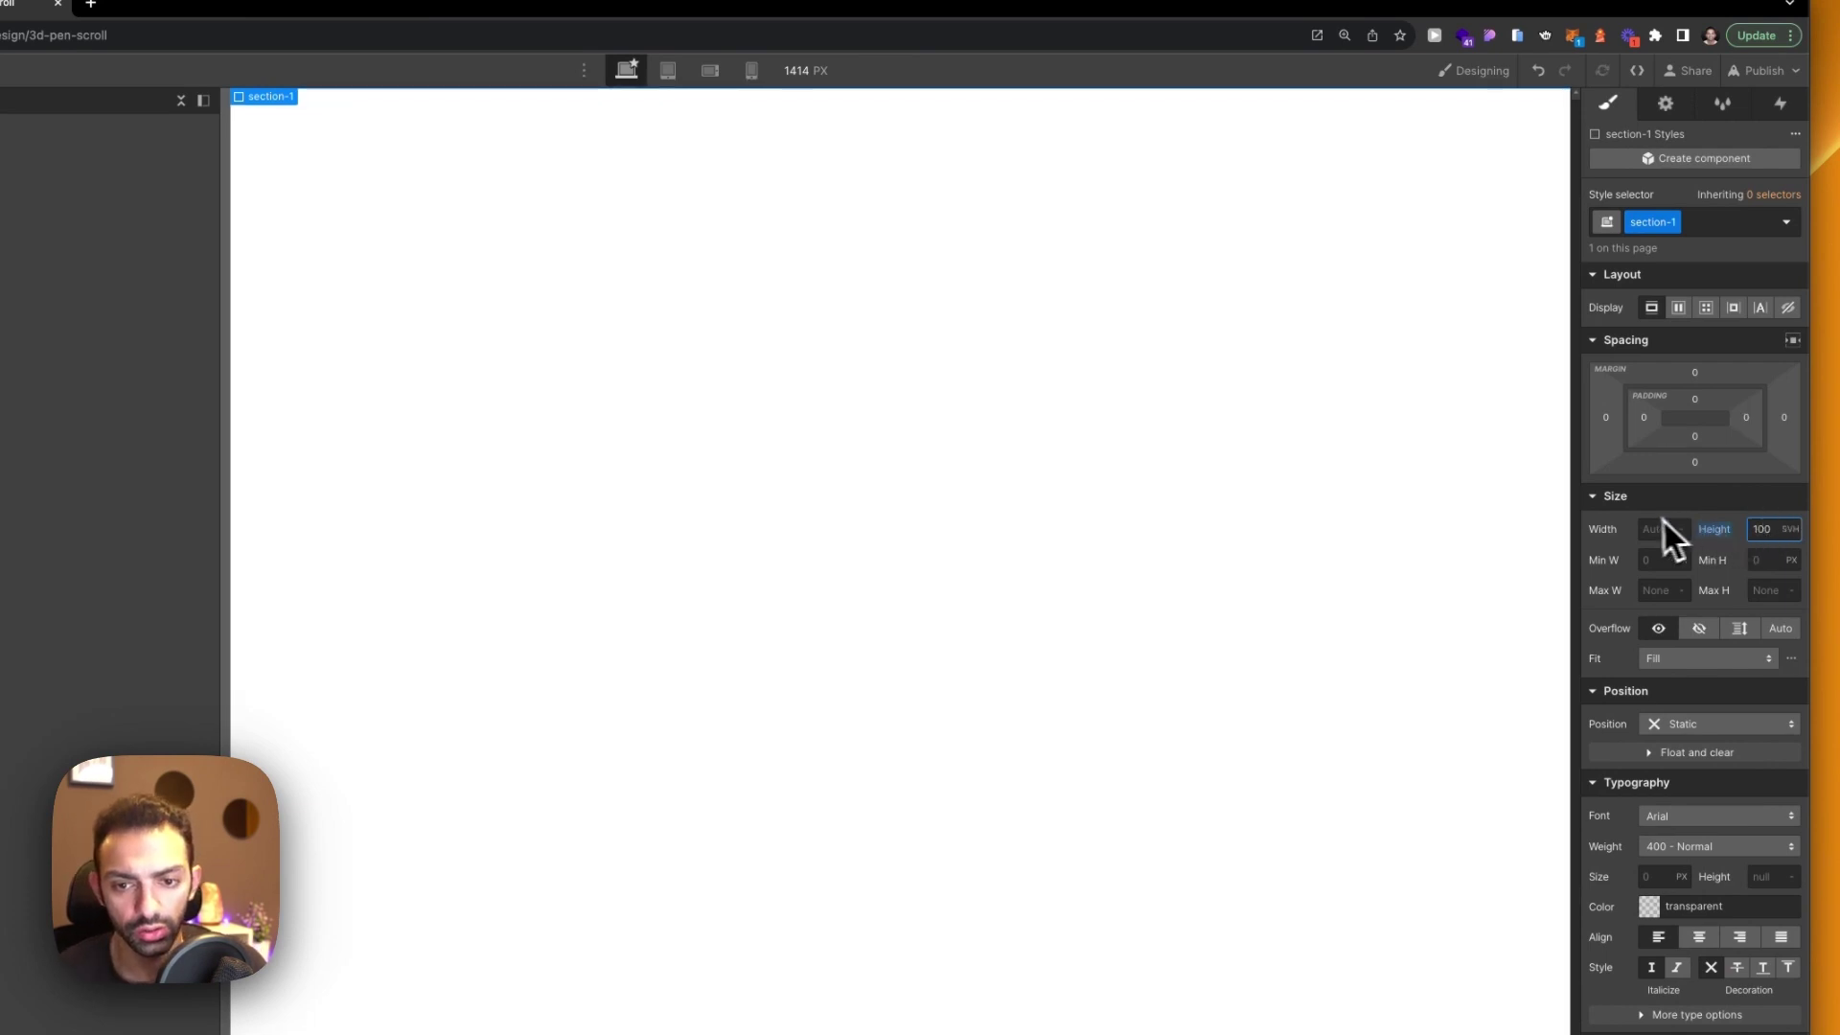
text(100)
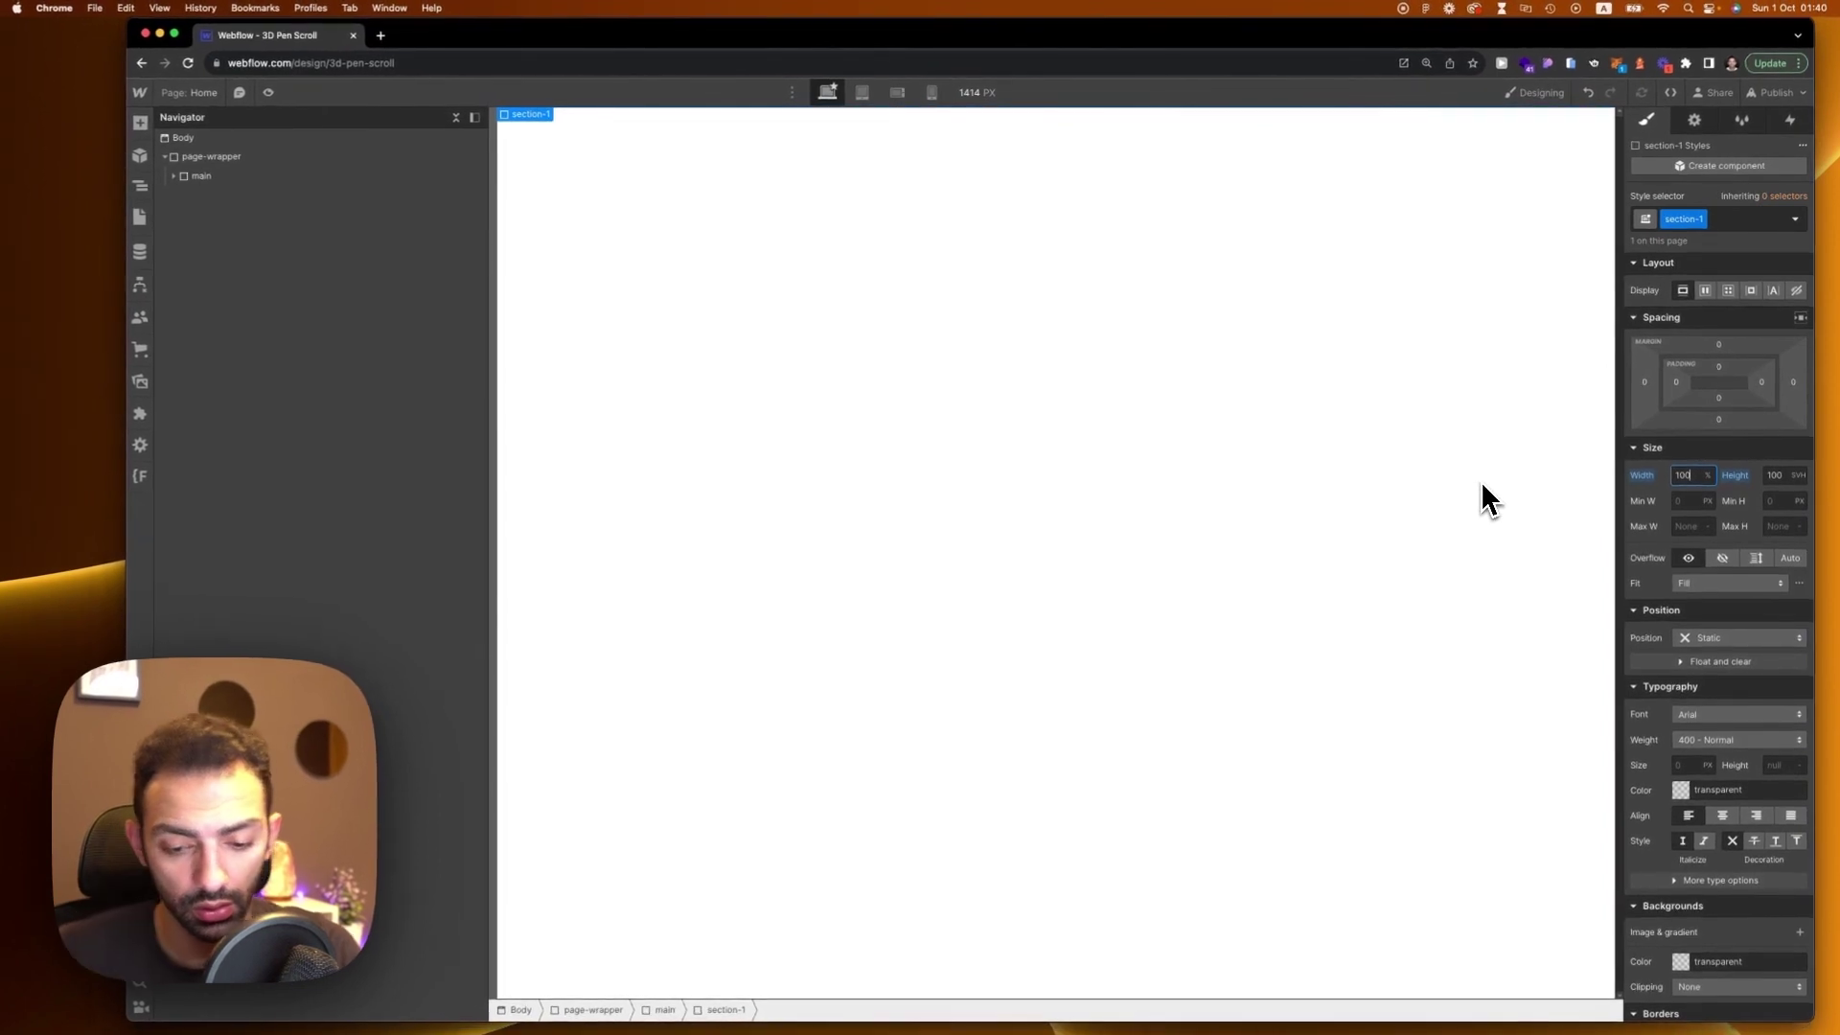
text(vw)
key(Return)
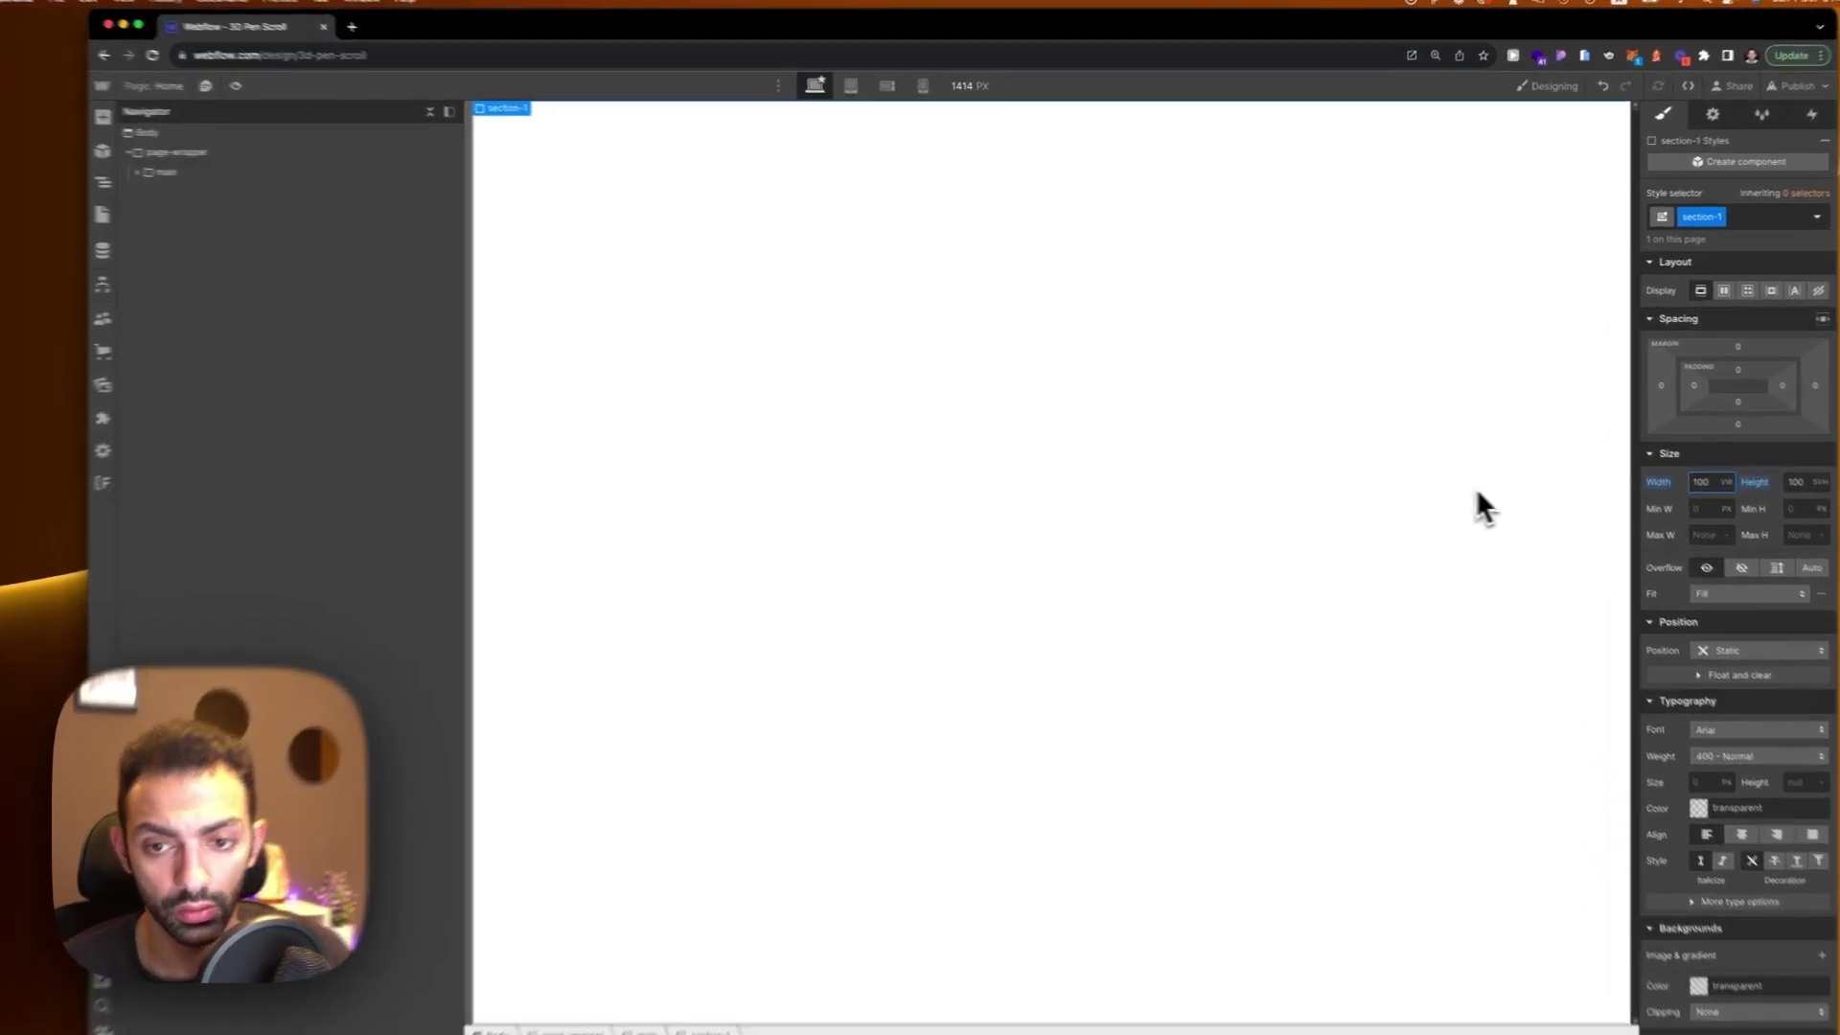
Add an H1 heading inside section-1 and centre it on both axes with a horizontal flex layout on the section
click(1027, 473)
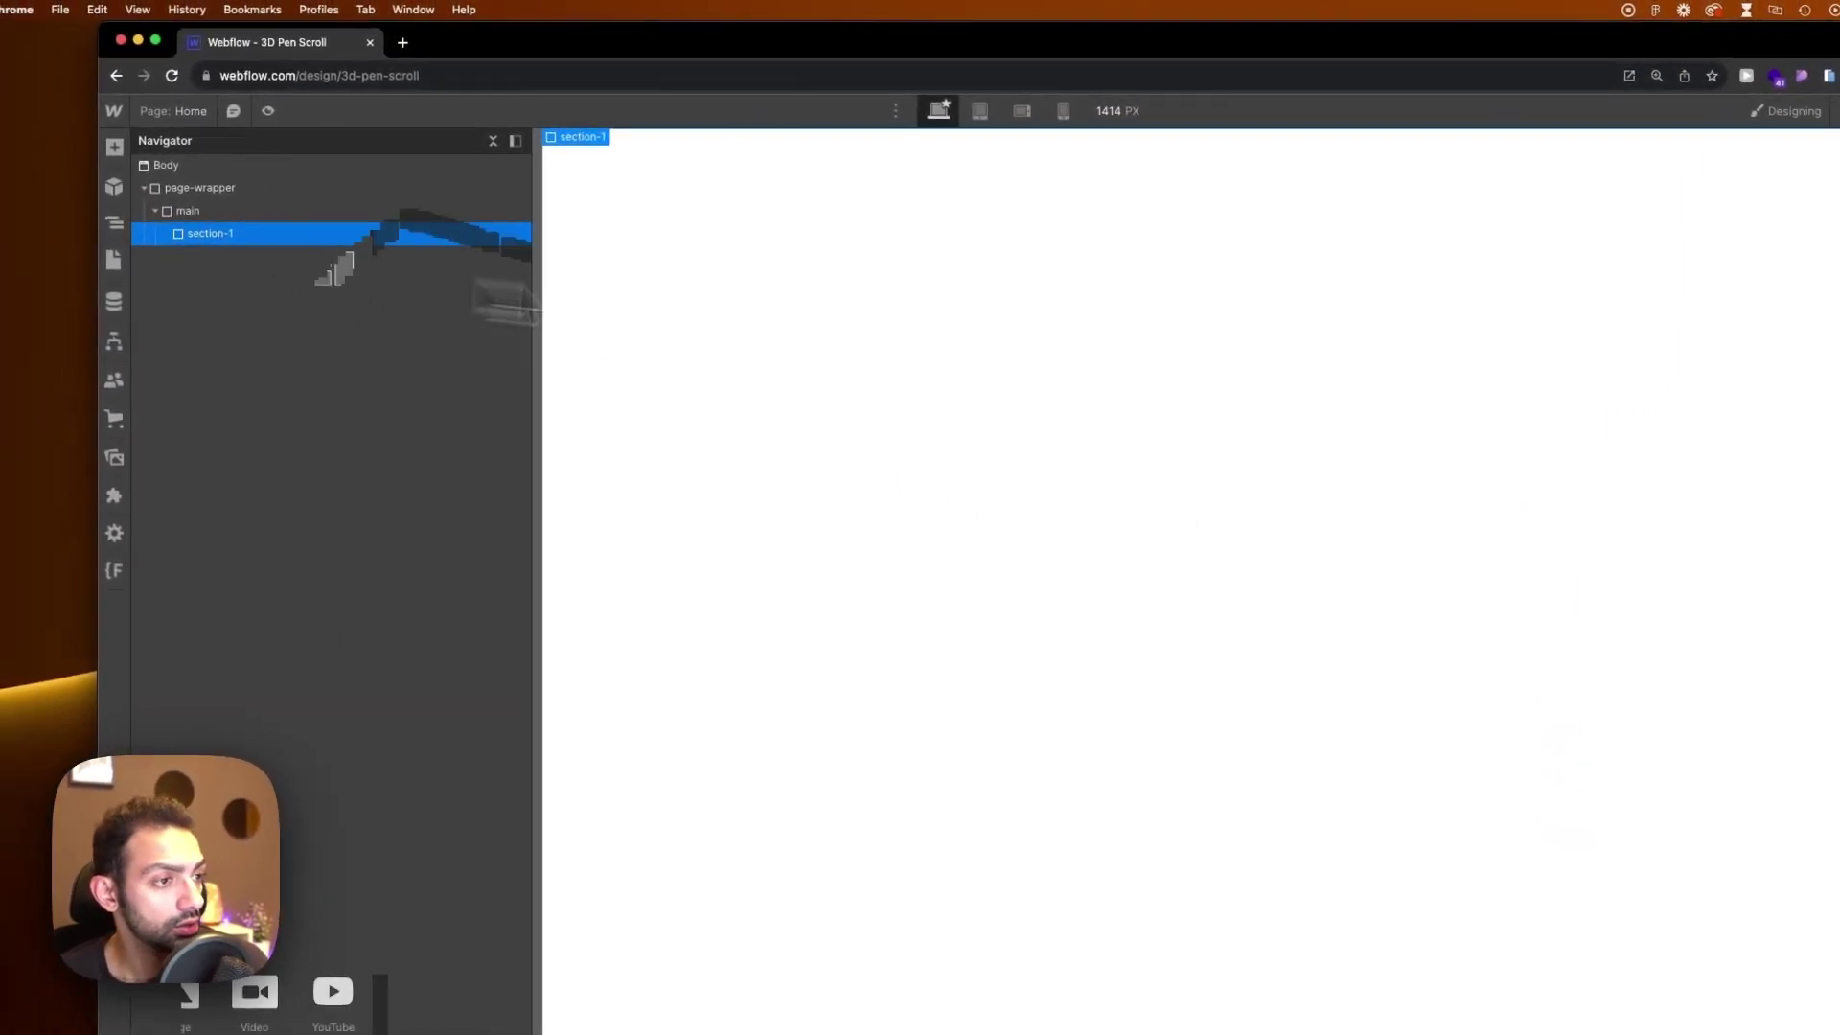
key(a)
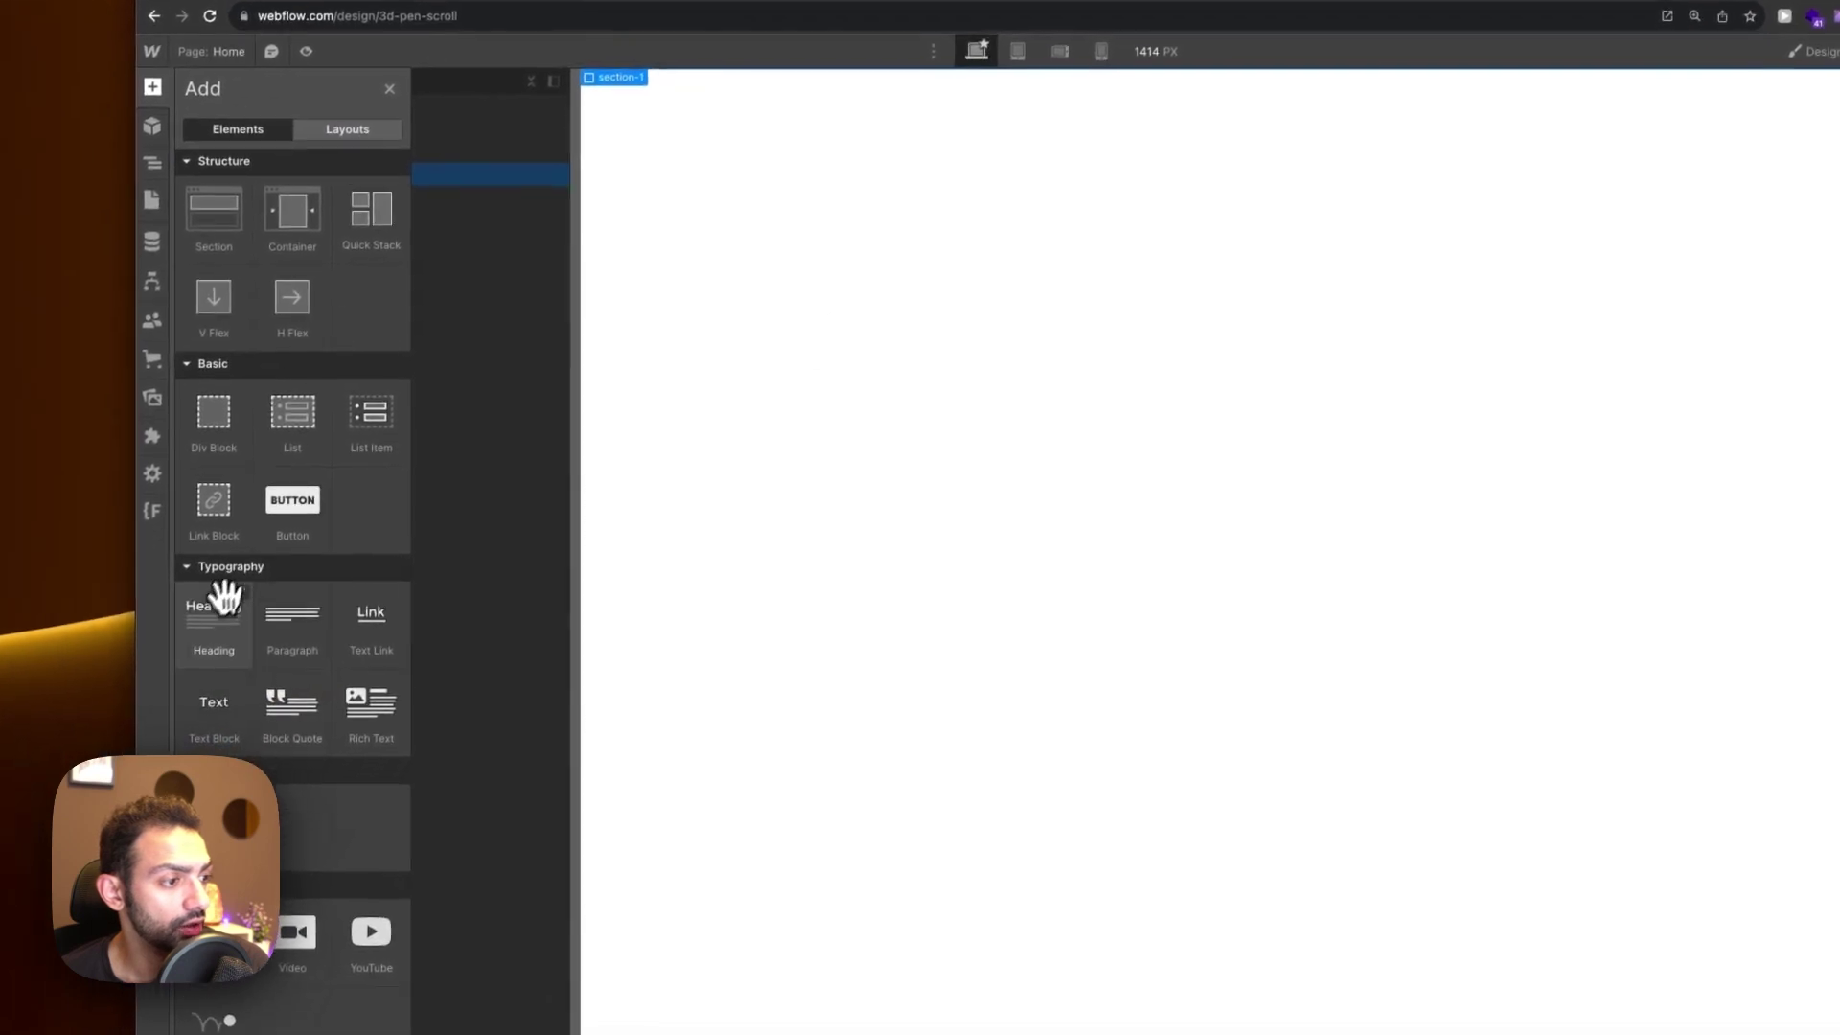
click(177, 659)
click(860, 165)
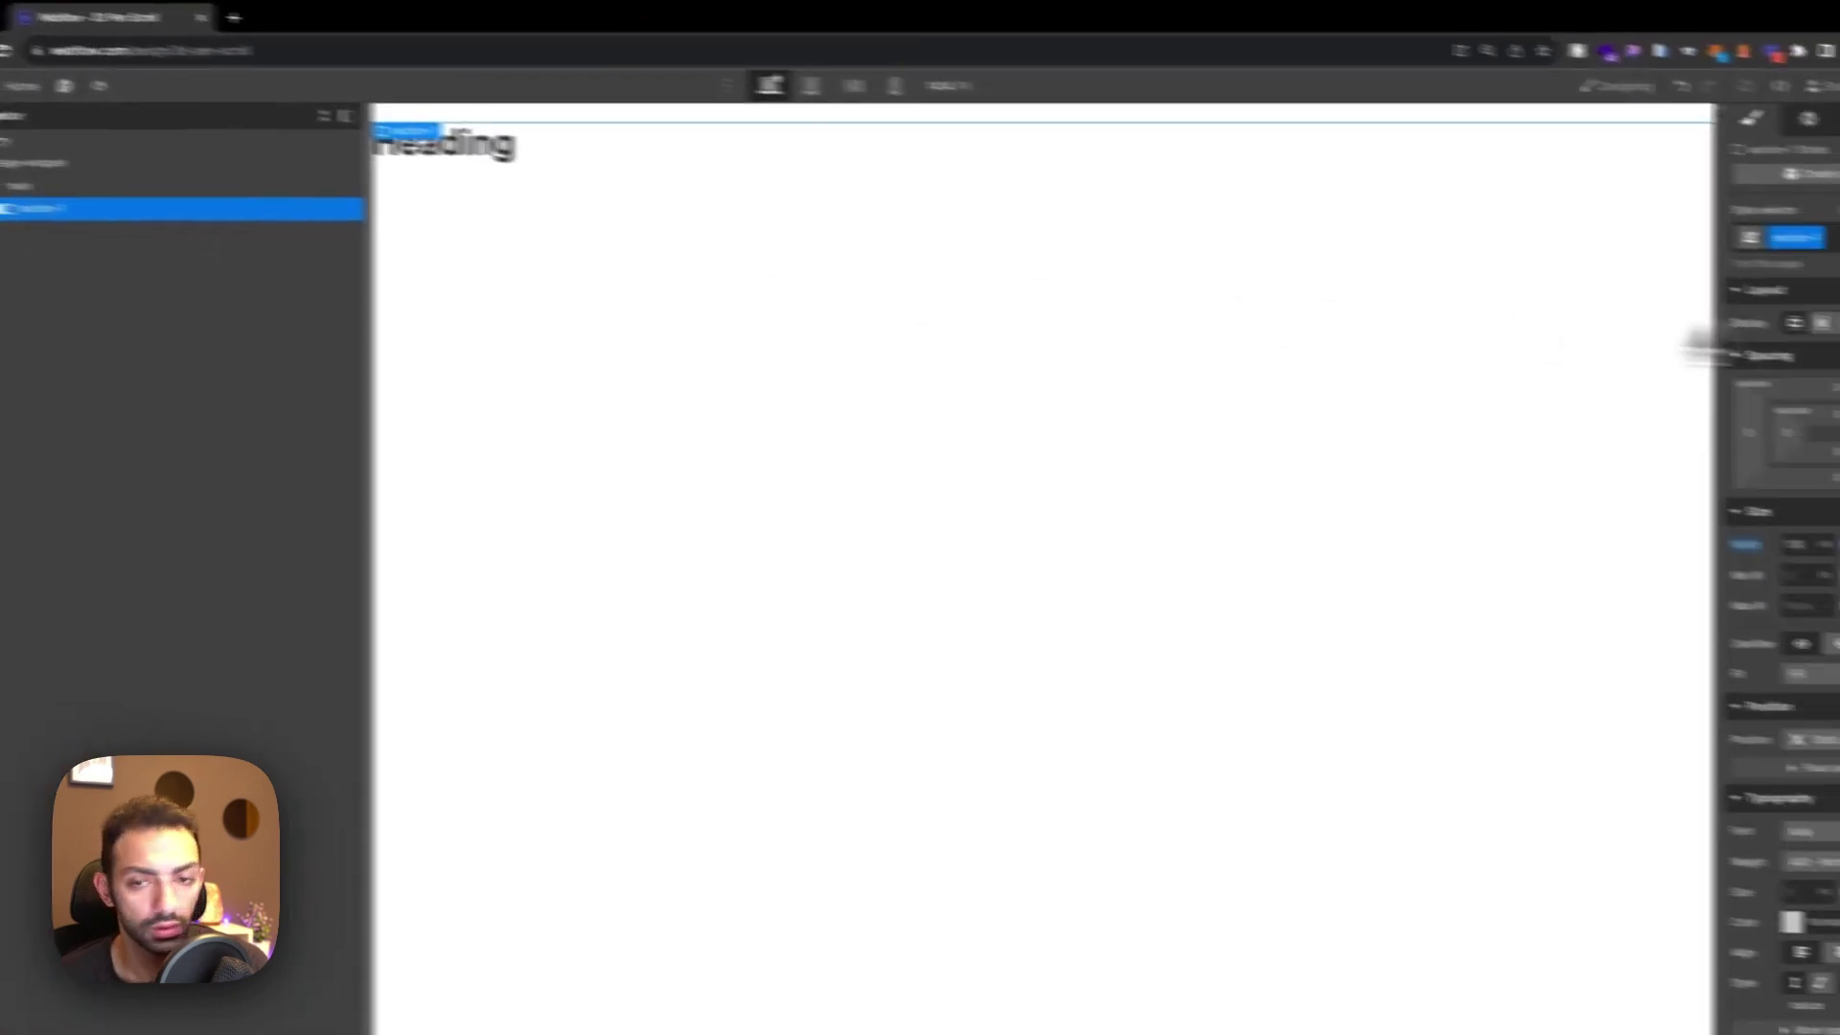
click(1694, 305)
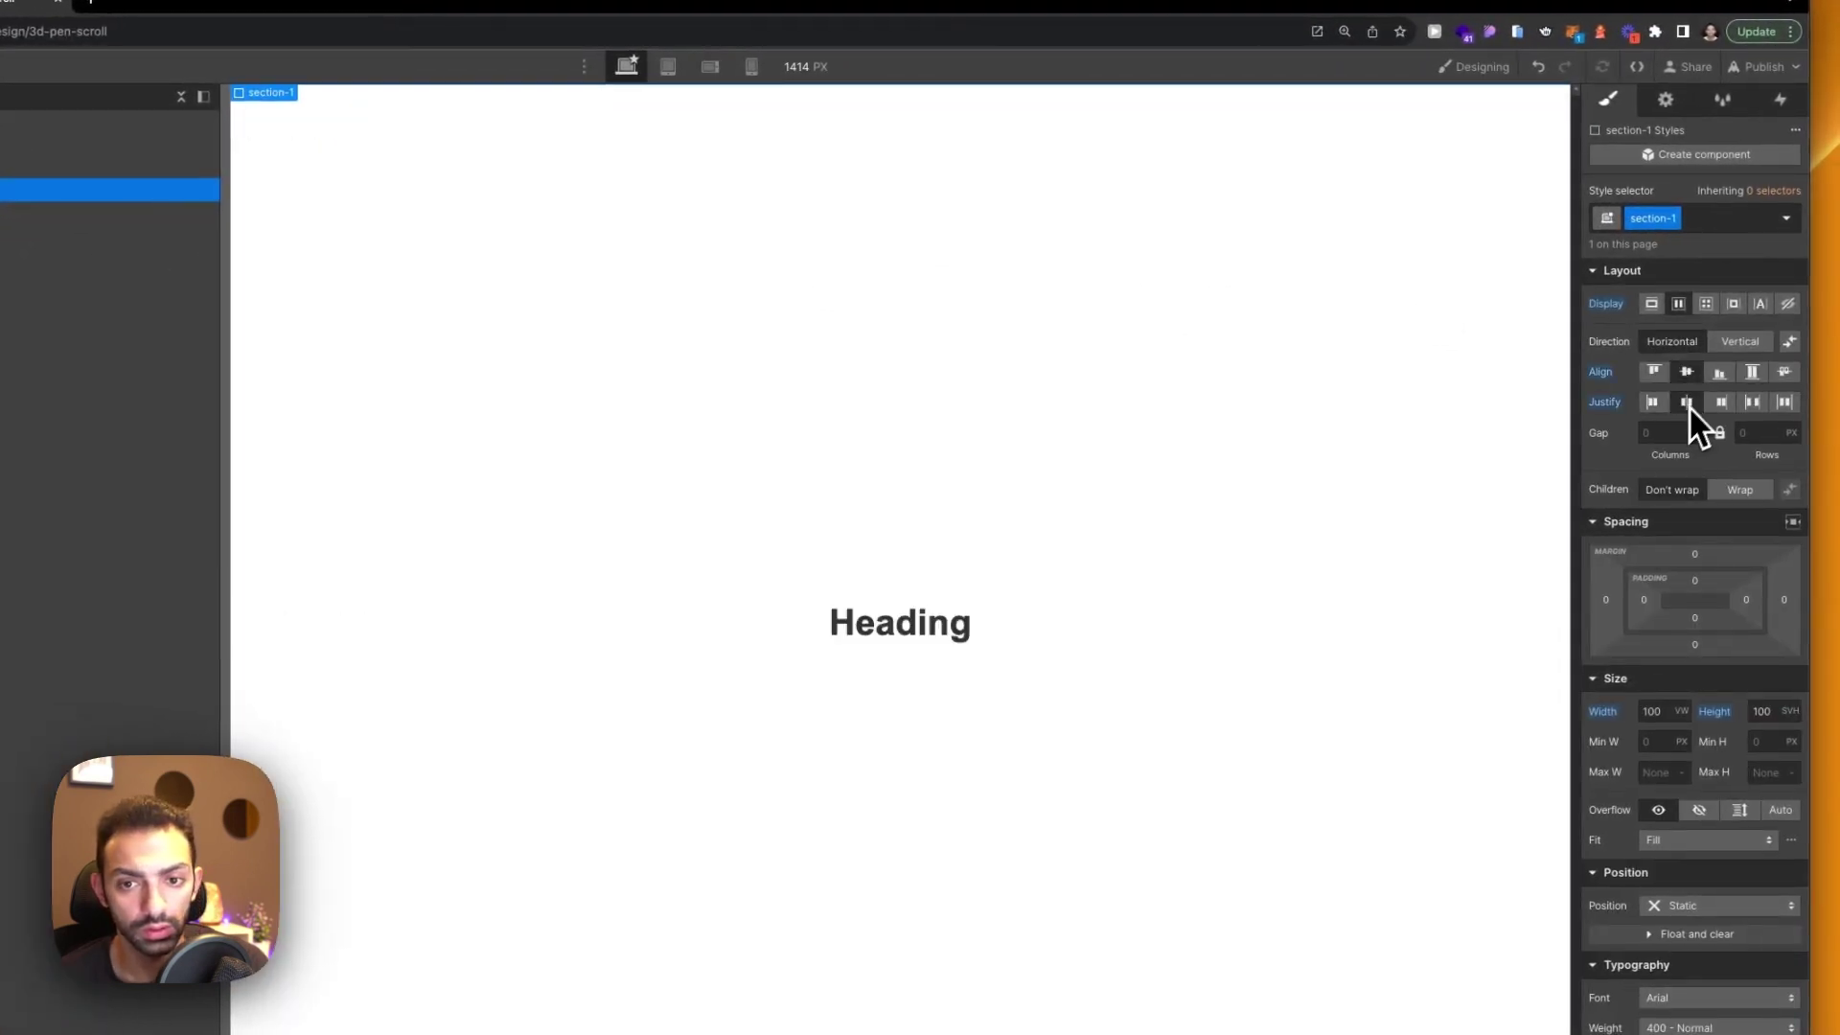
Replace the heading's text with "The pen is mightier than the sword"
click(910, 628)
double_click(910, 628)
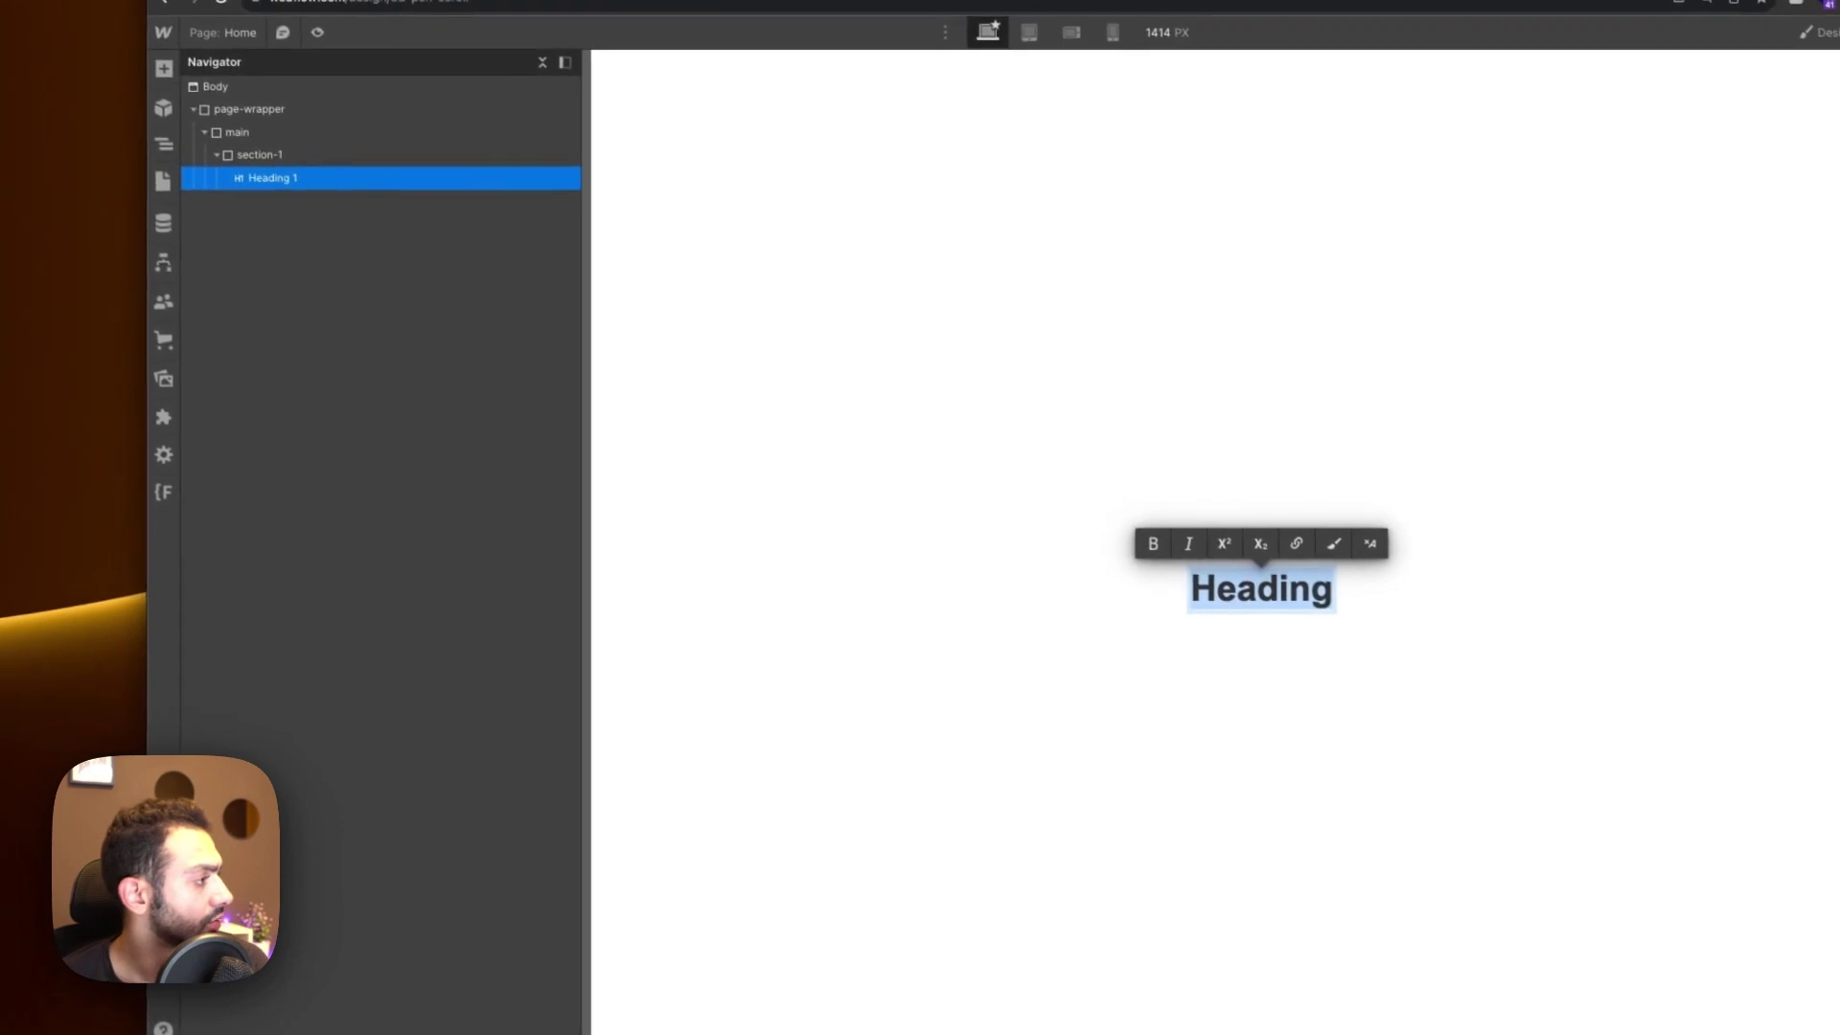
click(1298, 594)
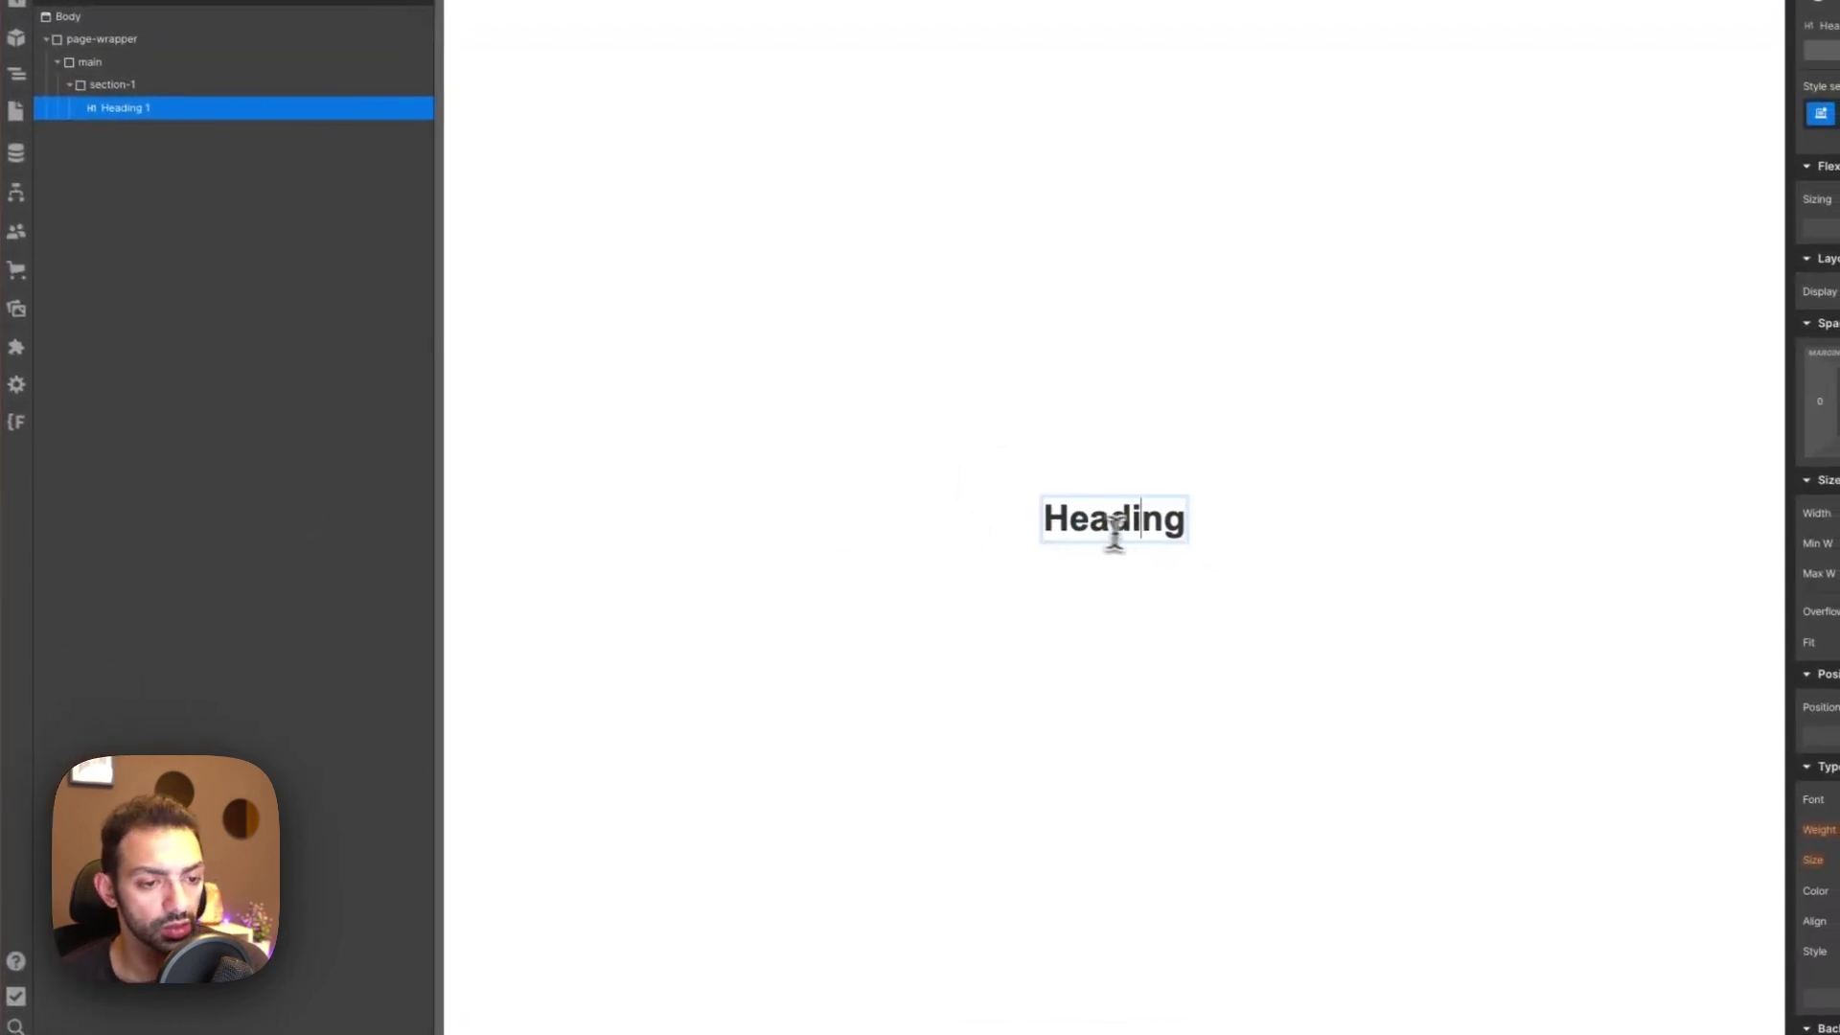
text(The pen is mightier than the sword)
triple_click(1385, 608)
text(The pen is mightier than the sword)
Give section-1 a bottom padding of 20vh
click(1145, 743)
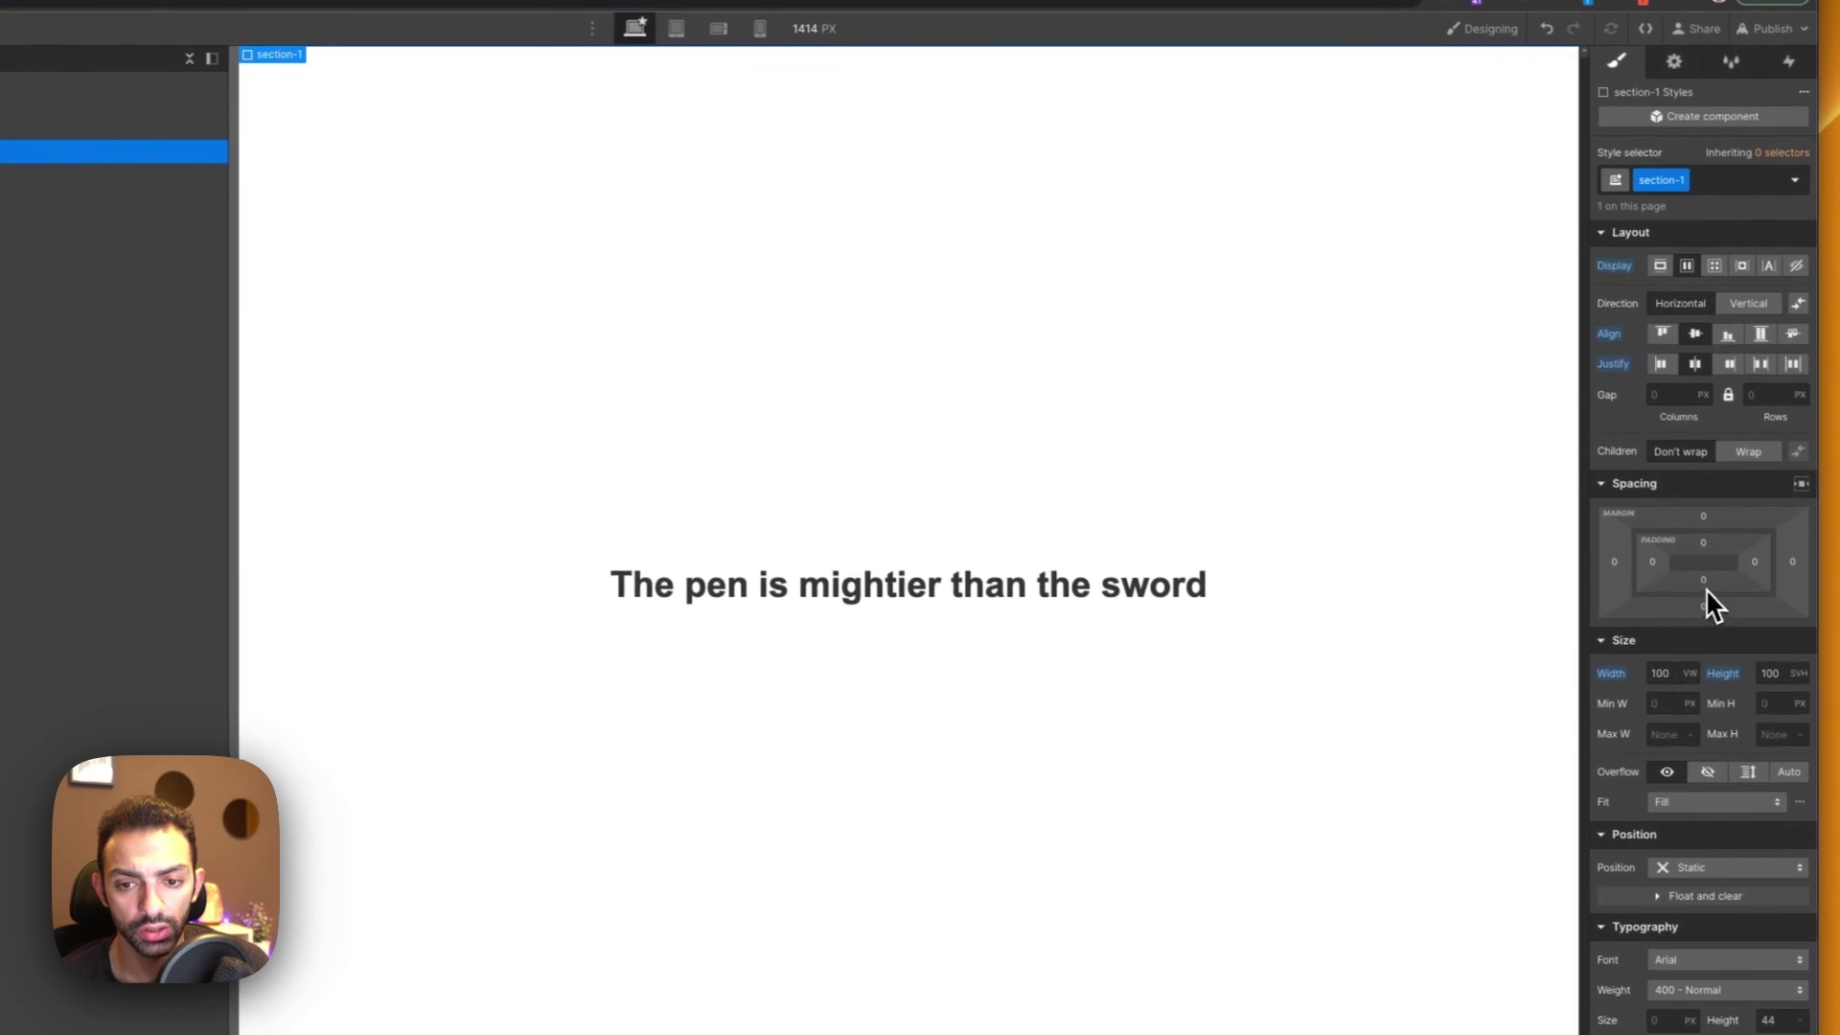
click(1705, 585)
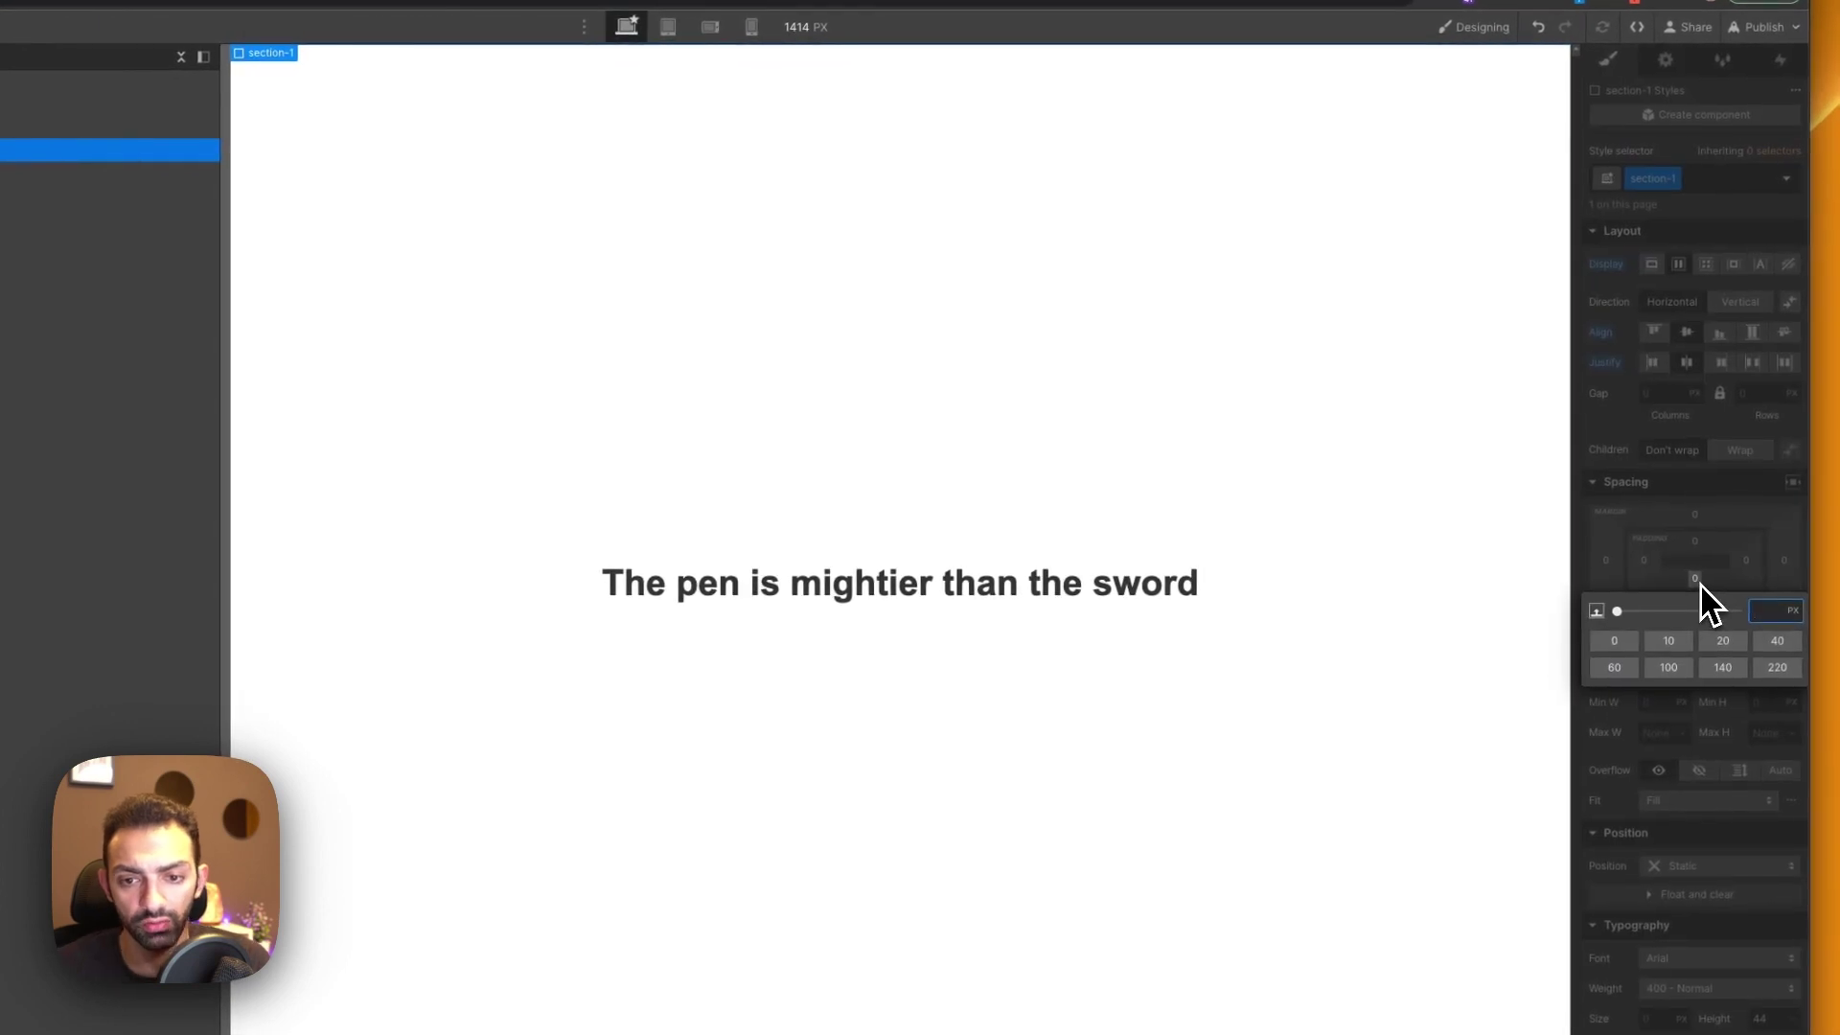
text(20vh)
key(Return)
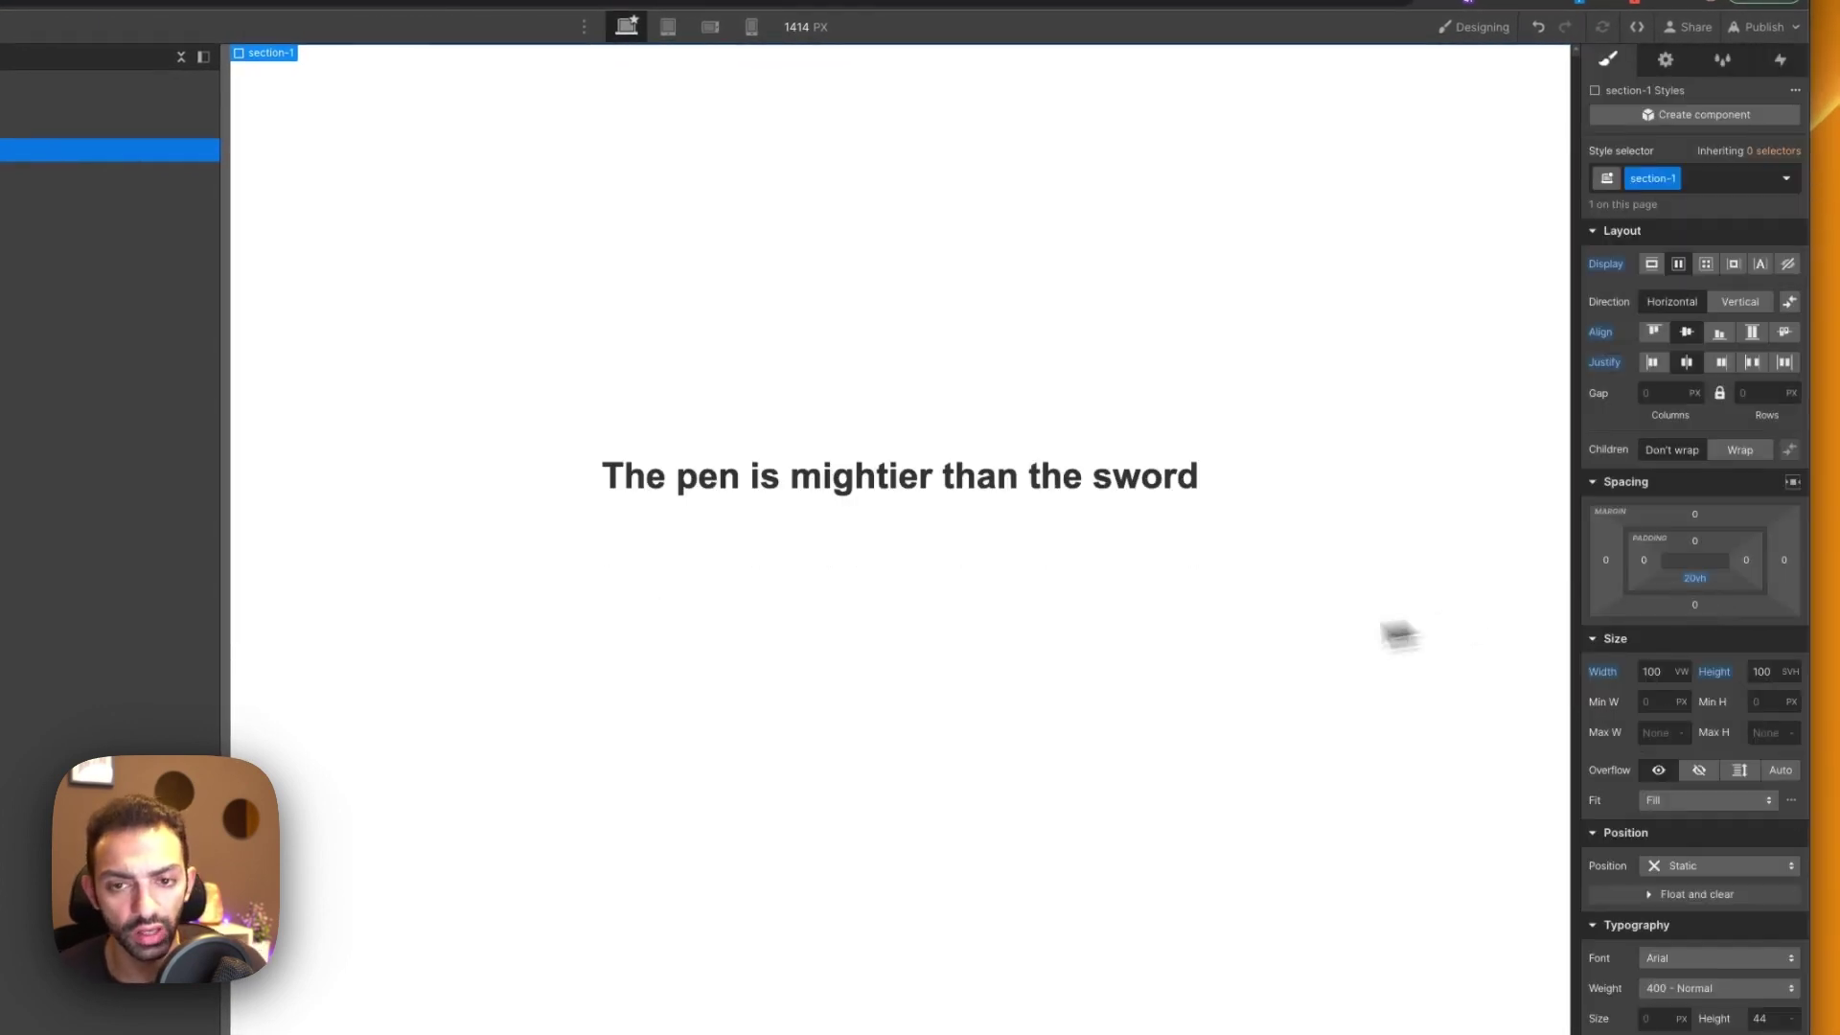
Set the Body (All Pages) tag's font size to 1 REM and its line height to 1 without a unit
click(938, 486)
click(896, 408)
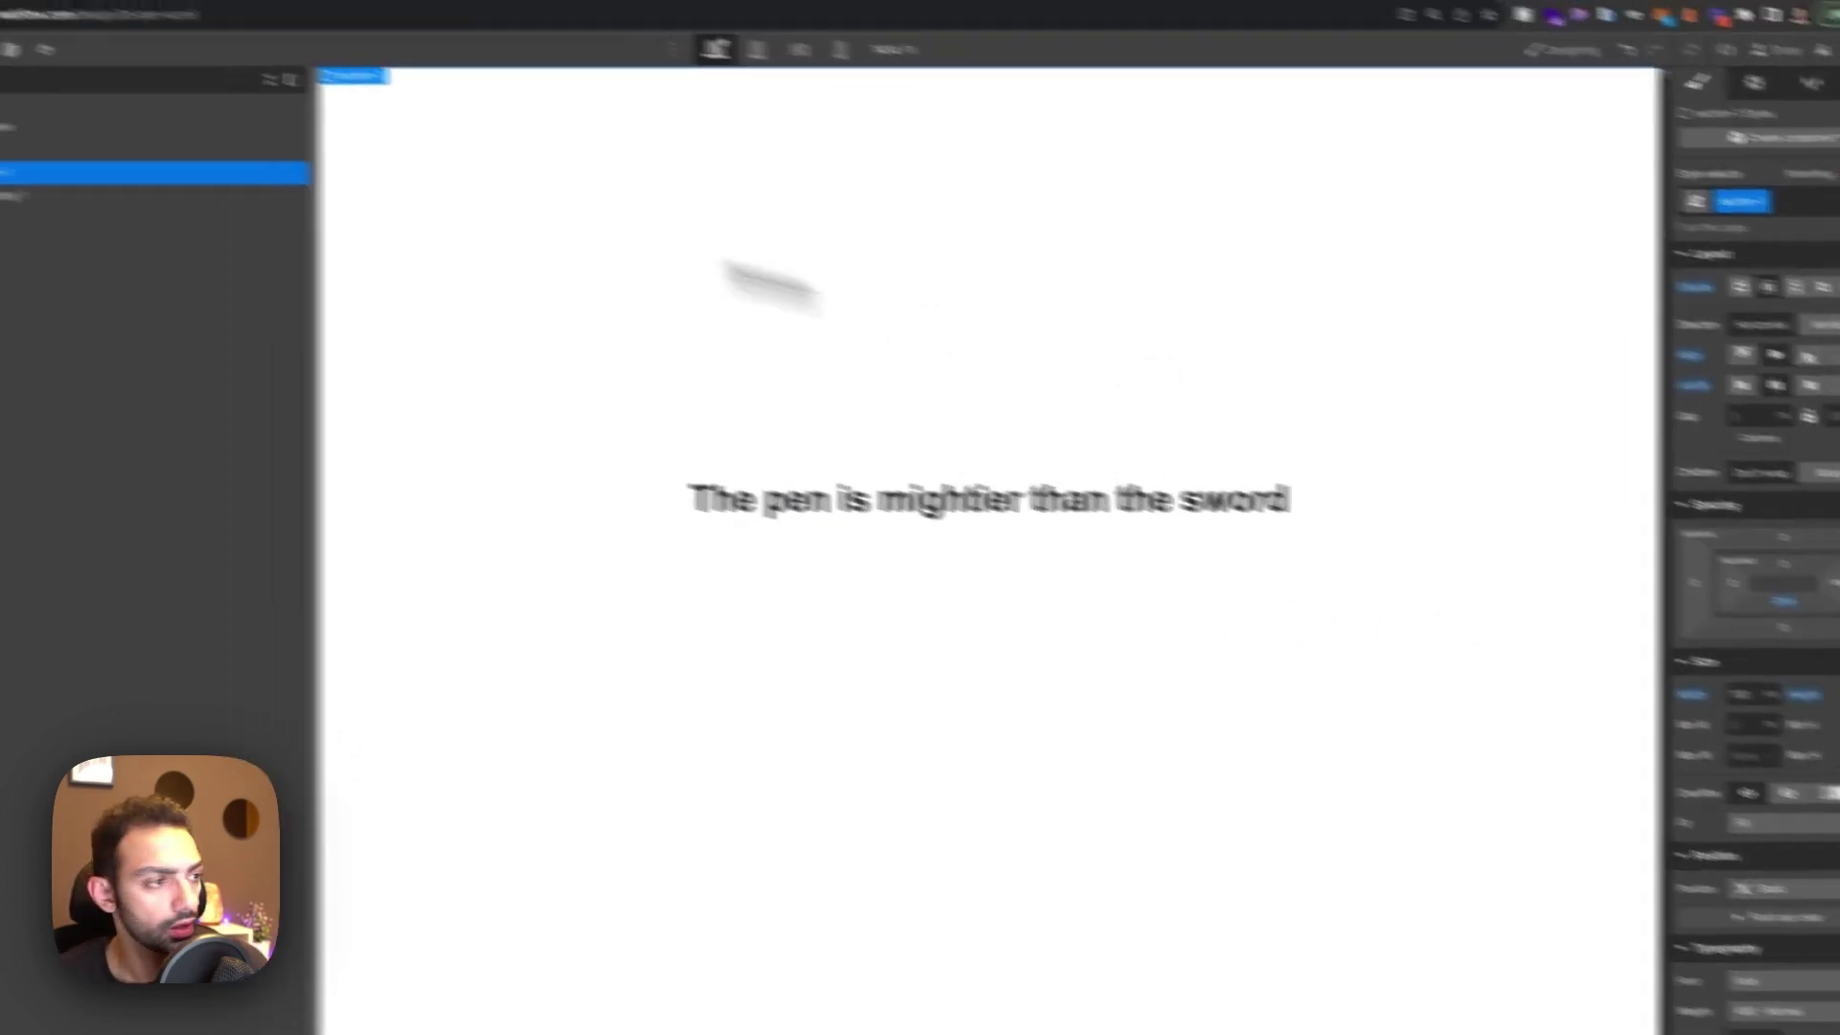
click(255, 165)
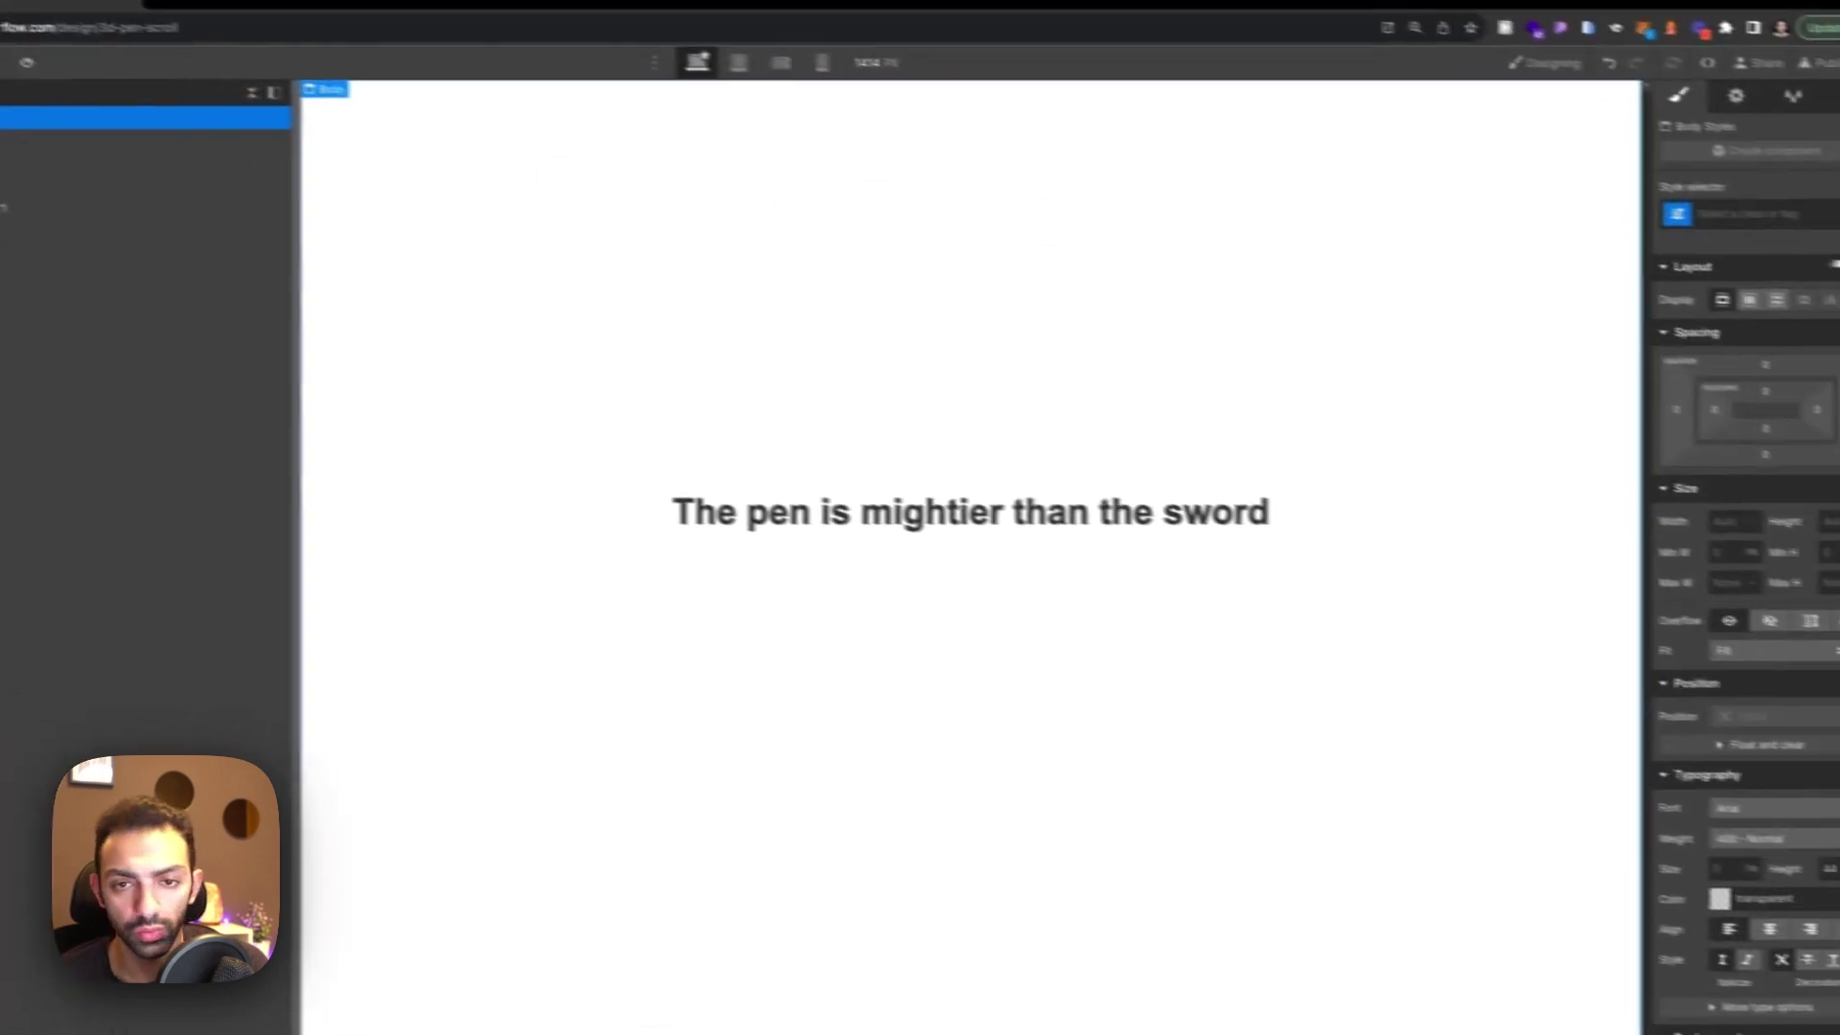
click(1798, 215)
click(1729, 322)
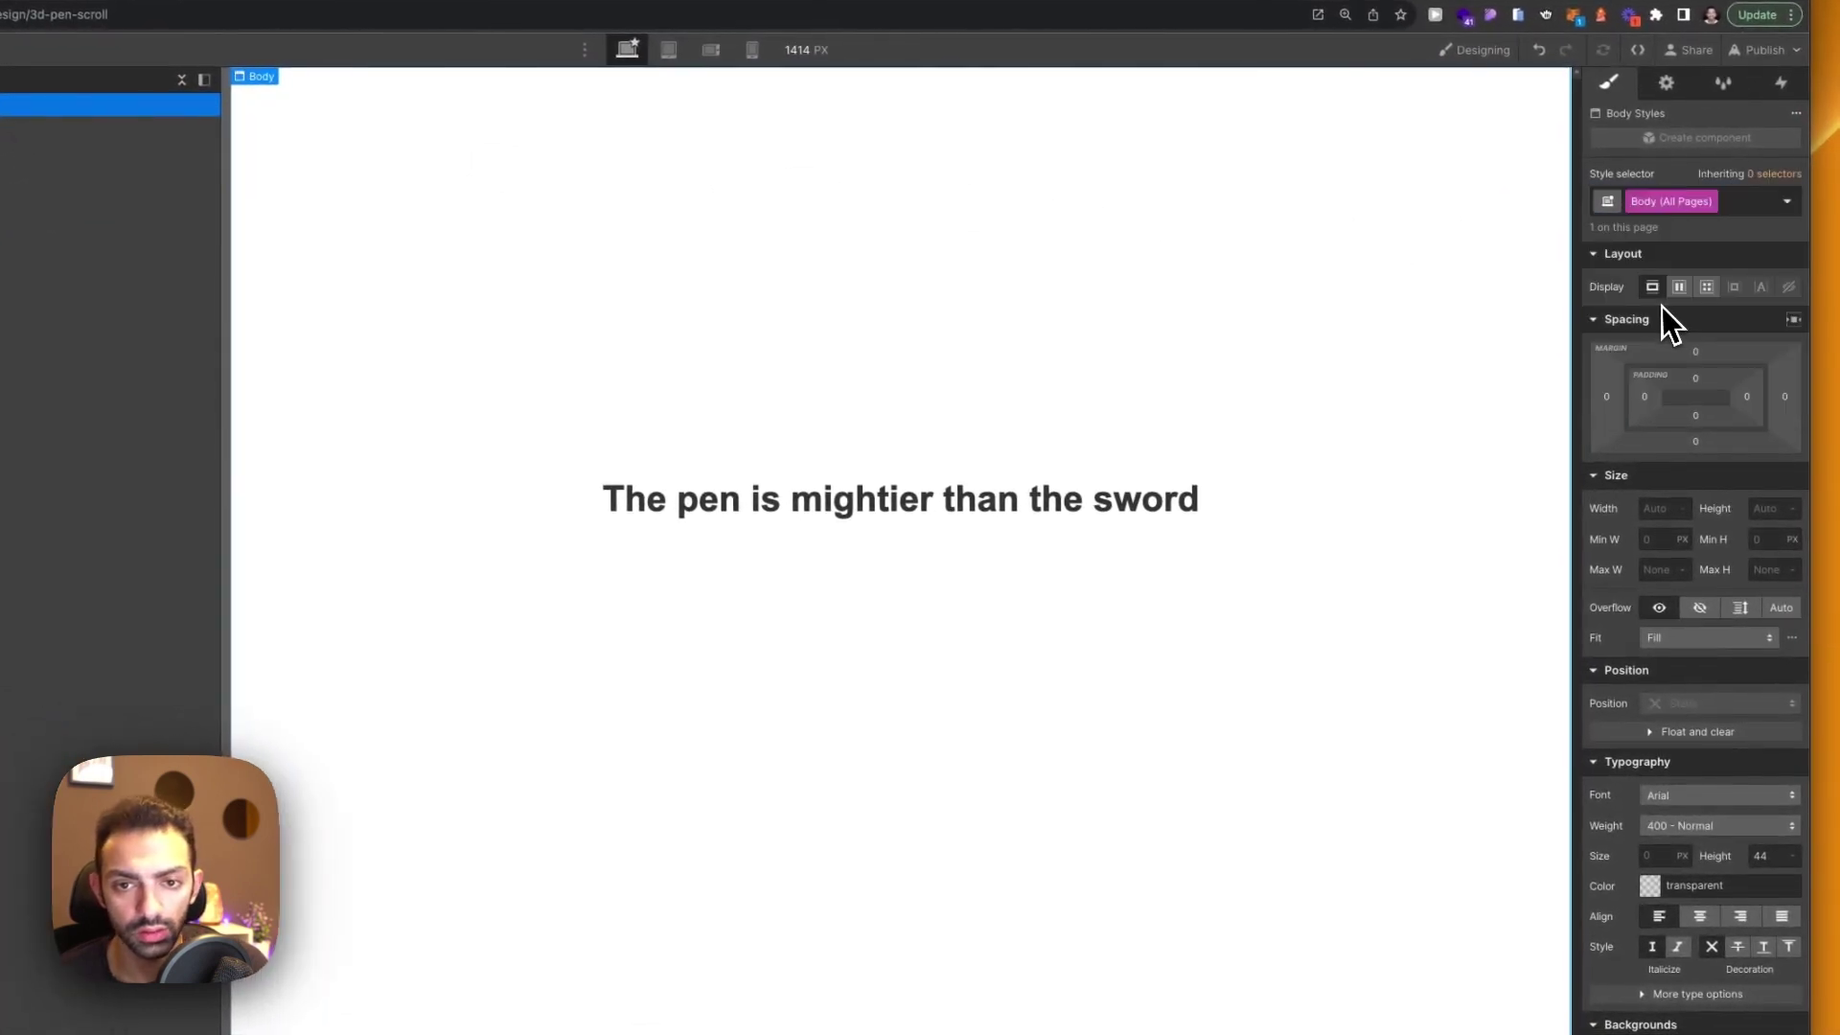
scroll(1694, 412, down, 5)
scroll(1700, 584, up, 3)
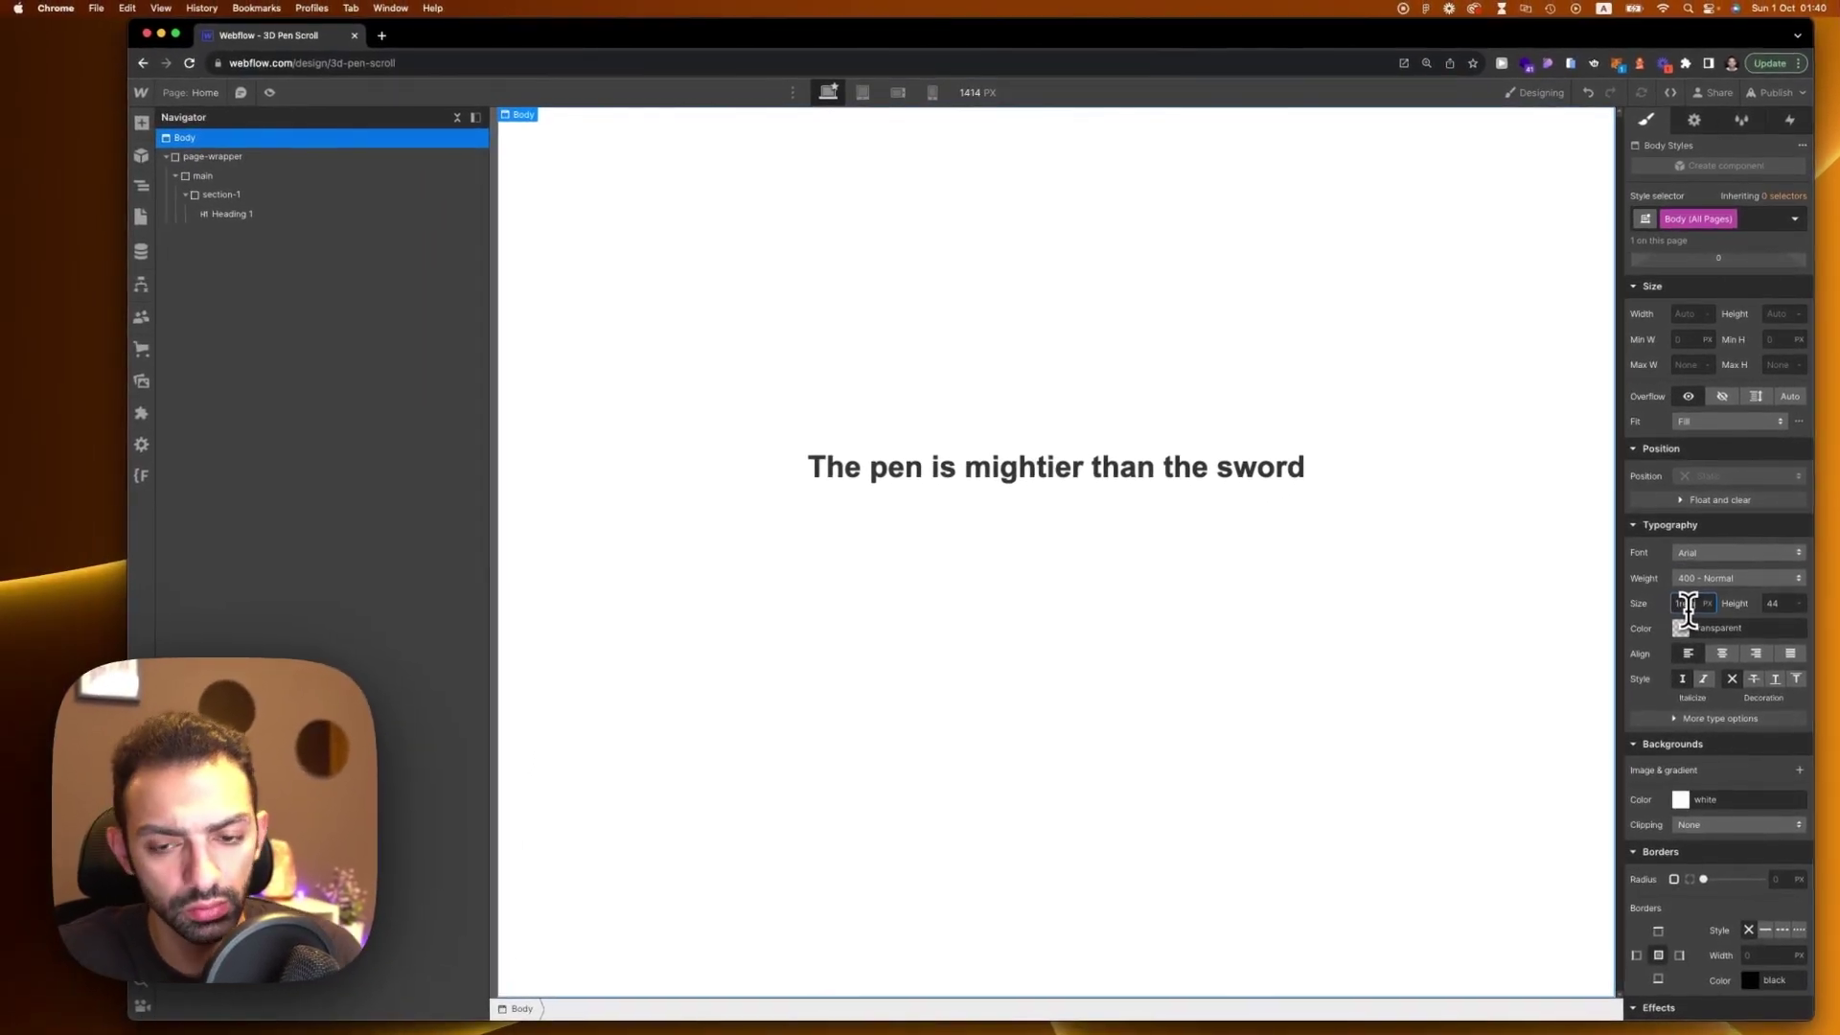
click(1782, 605)
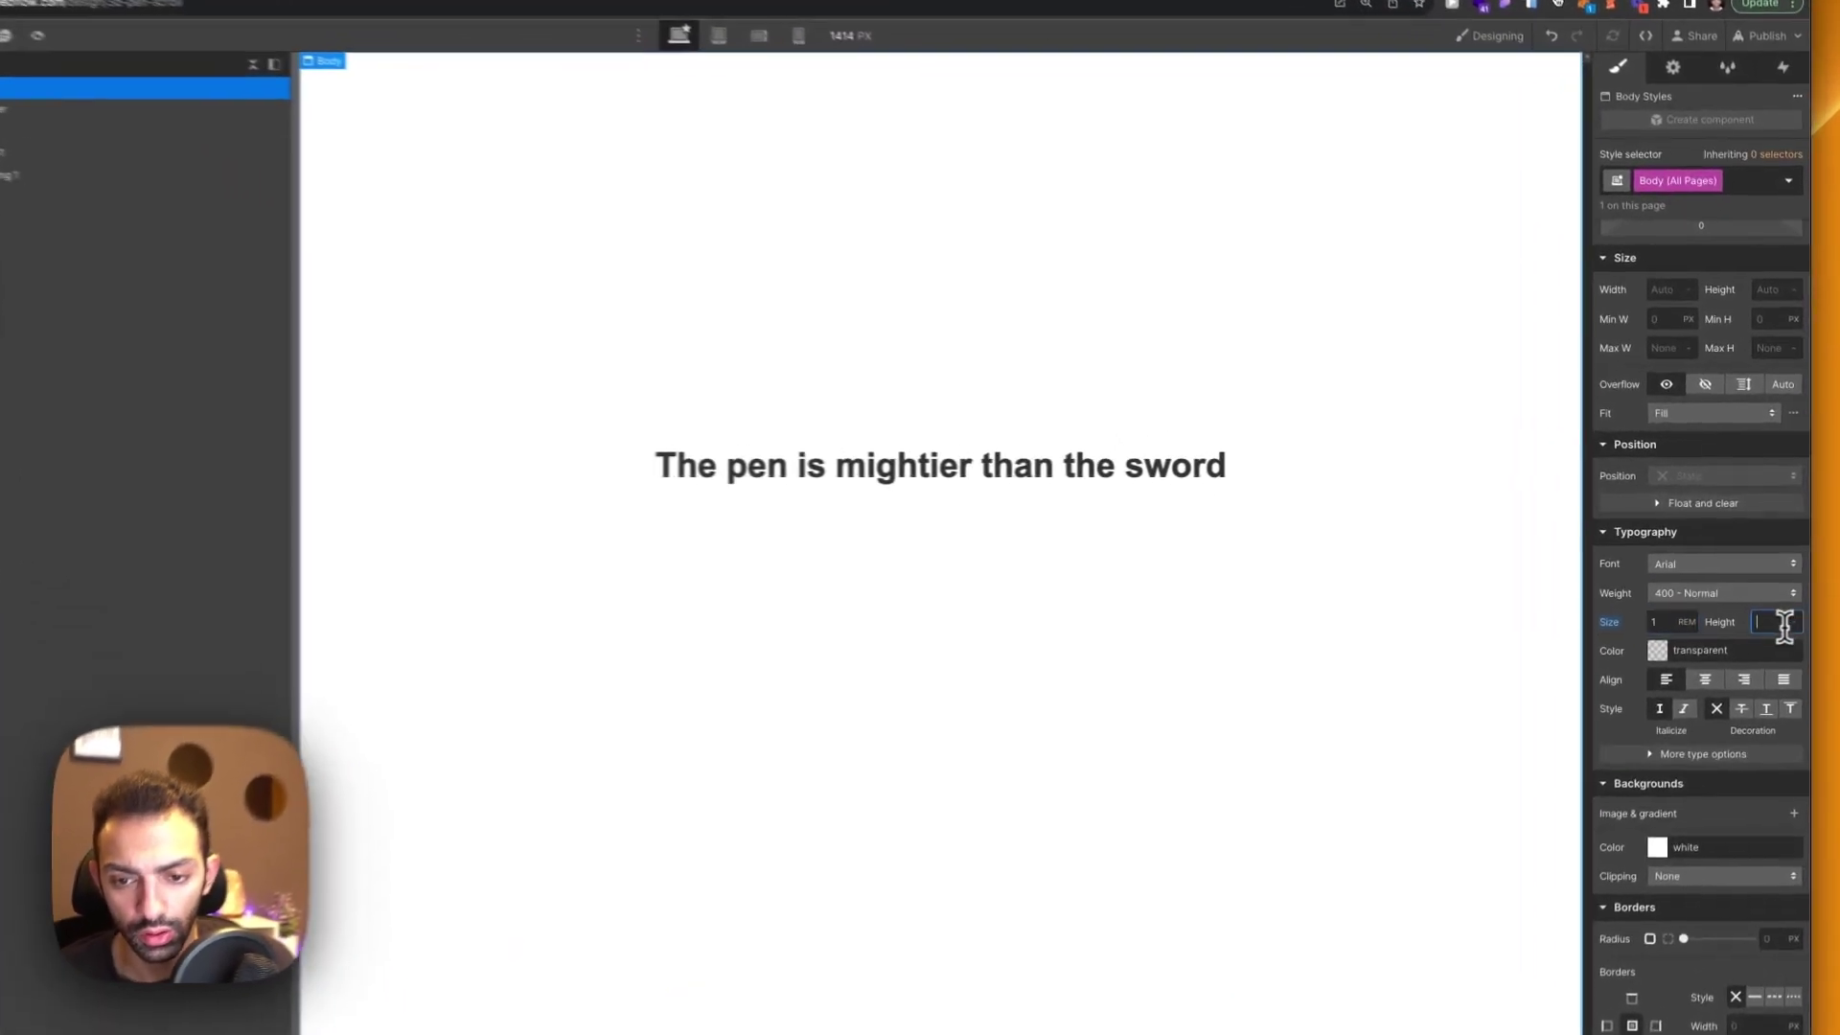
text(1-)
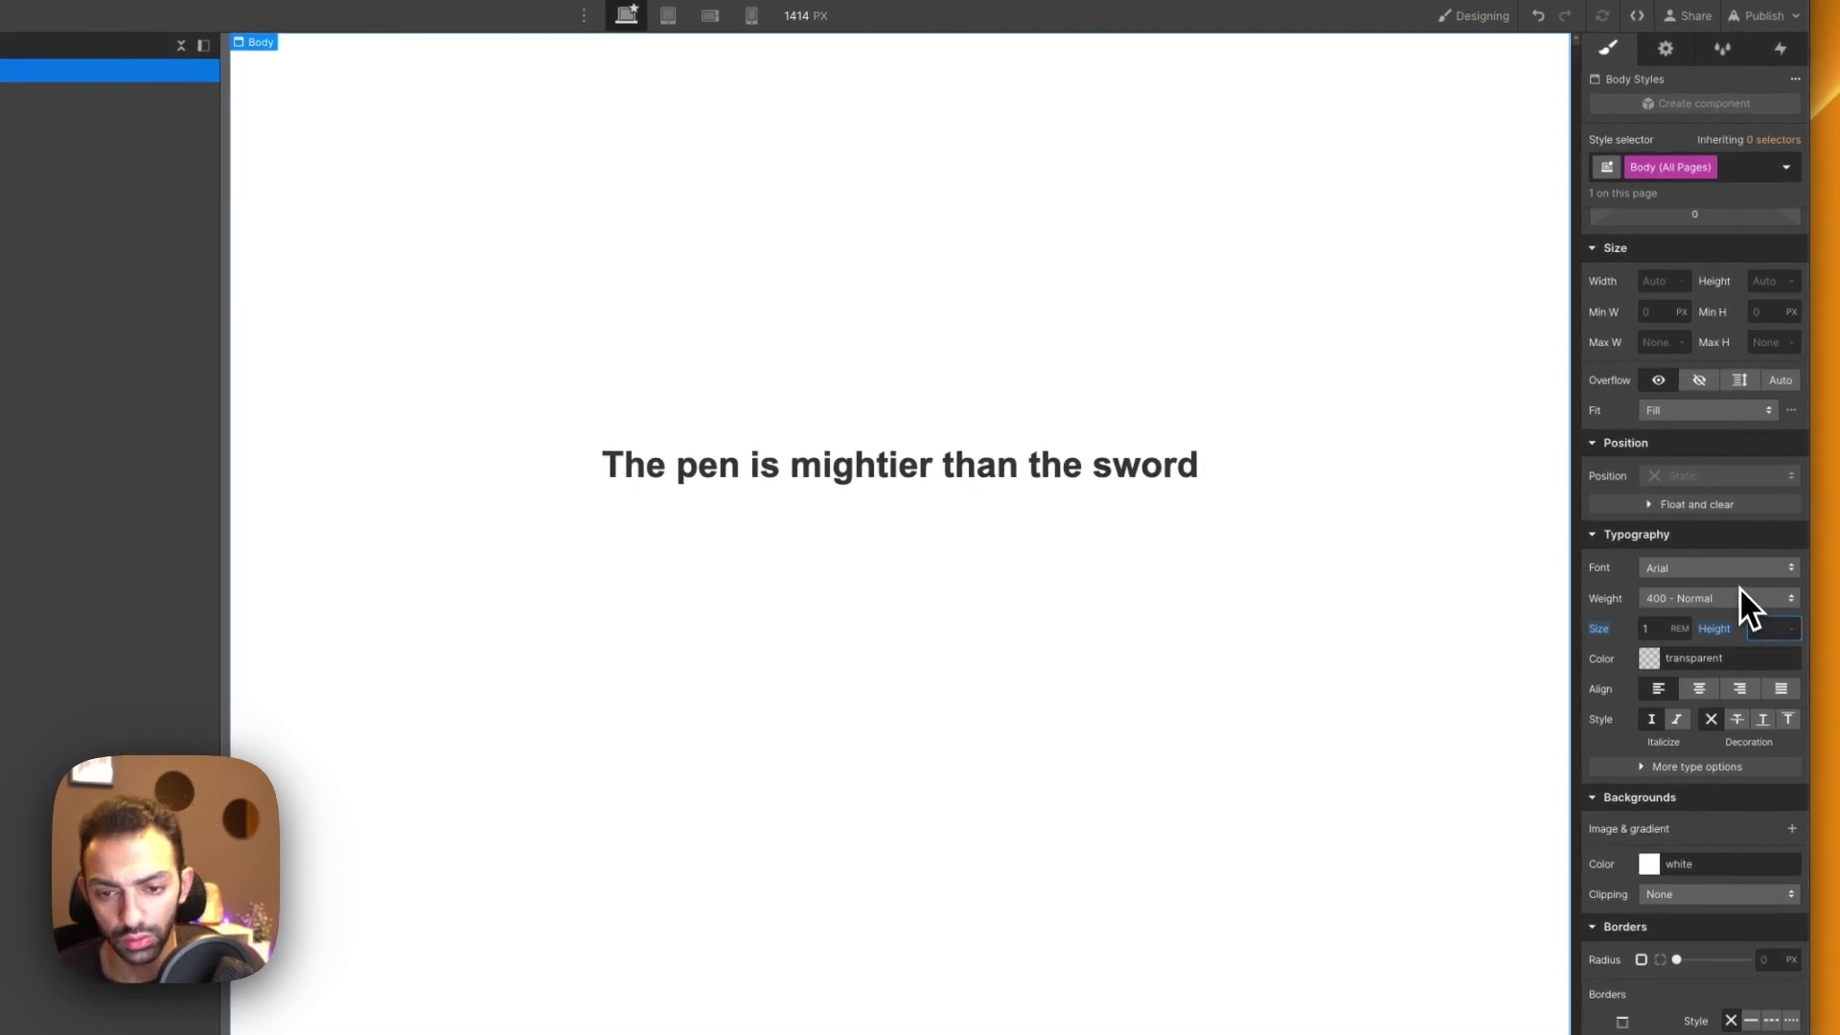
Set the Body (All Pages) font to Great Vibes with weight 400 - Normal
click(1736, 596)
click(1717, 592)
click(1717, 567)
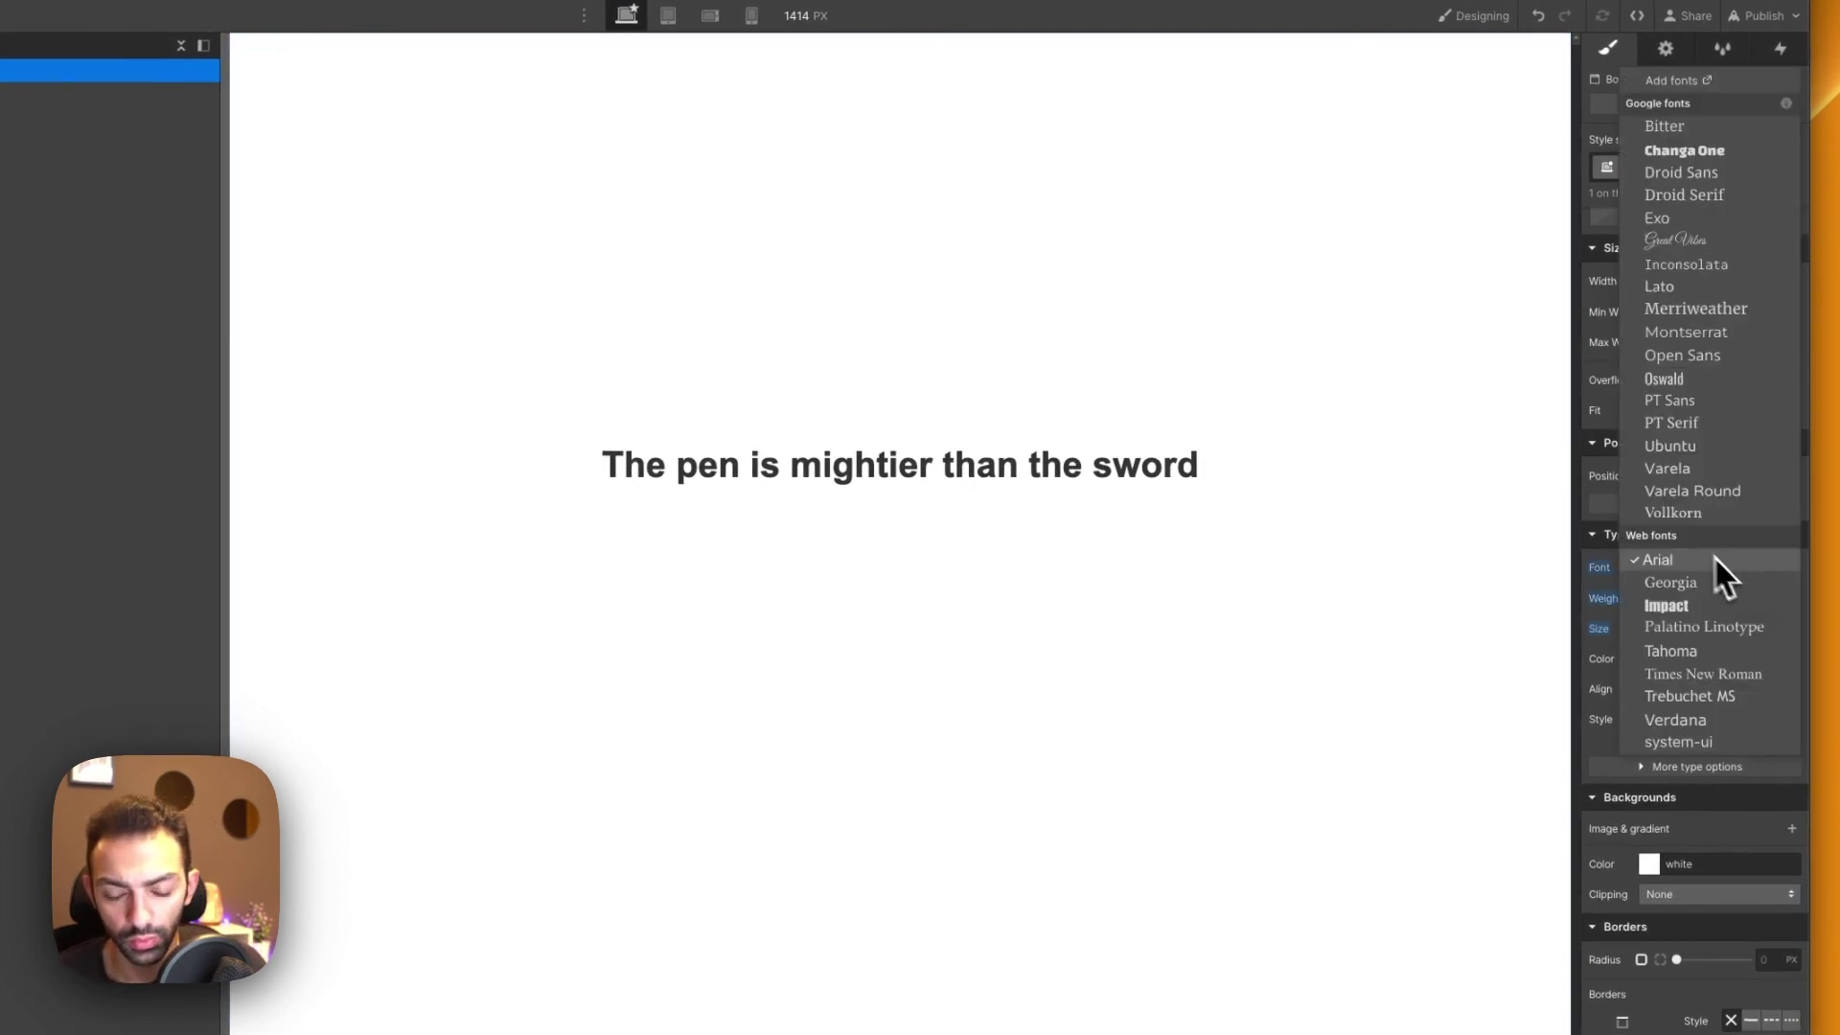
click(1715, 245)
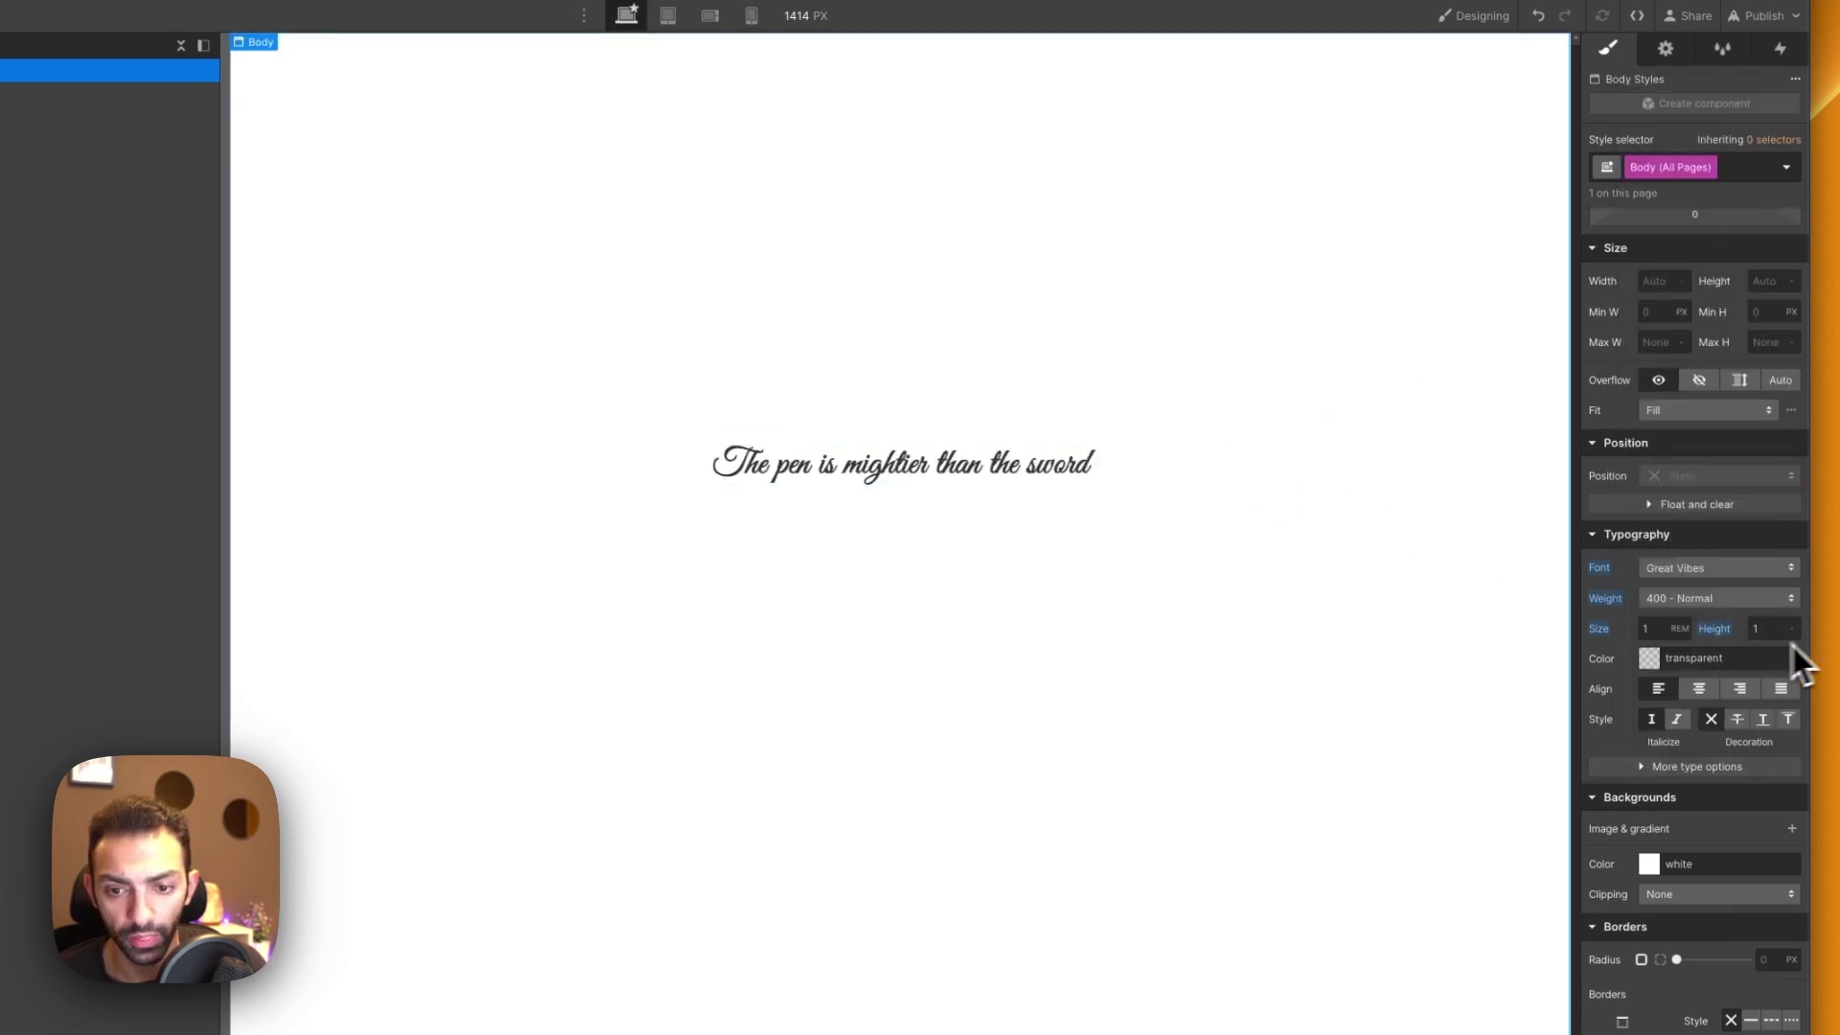
Set the Body (All Pages) text color to white and the background color to #171717
click(1654, 665)
drag(1592, 818, 1085, 310)
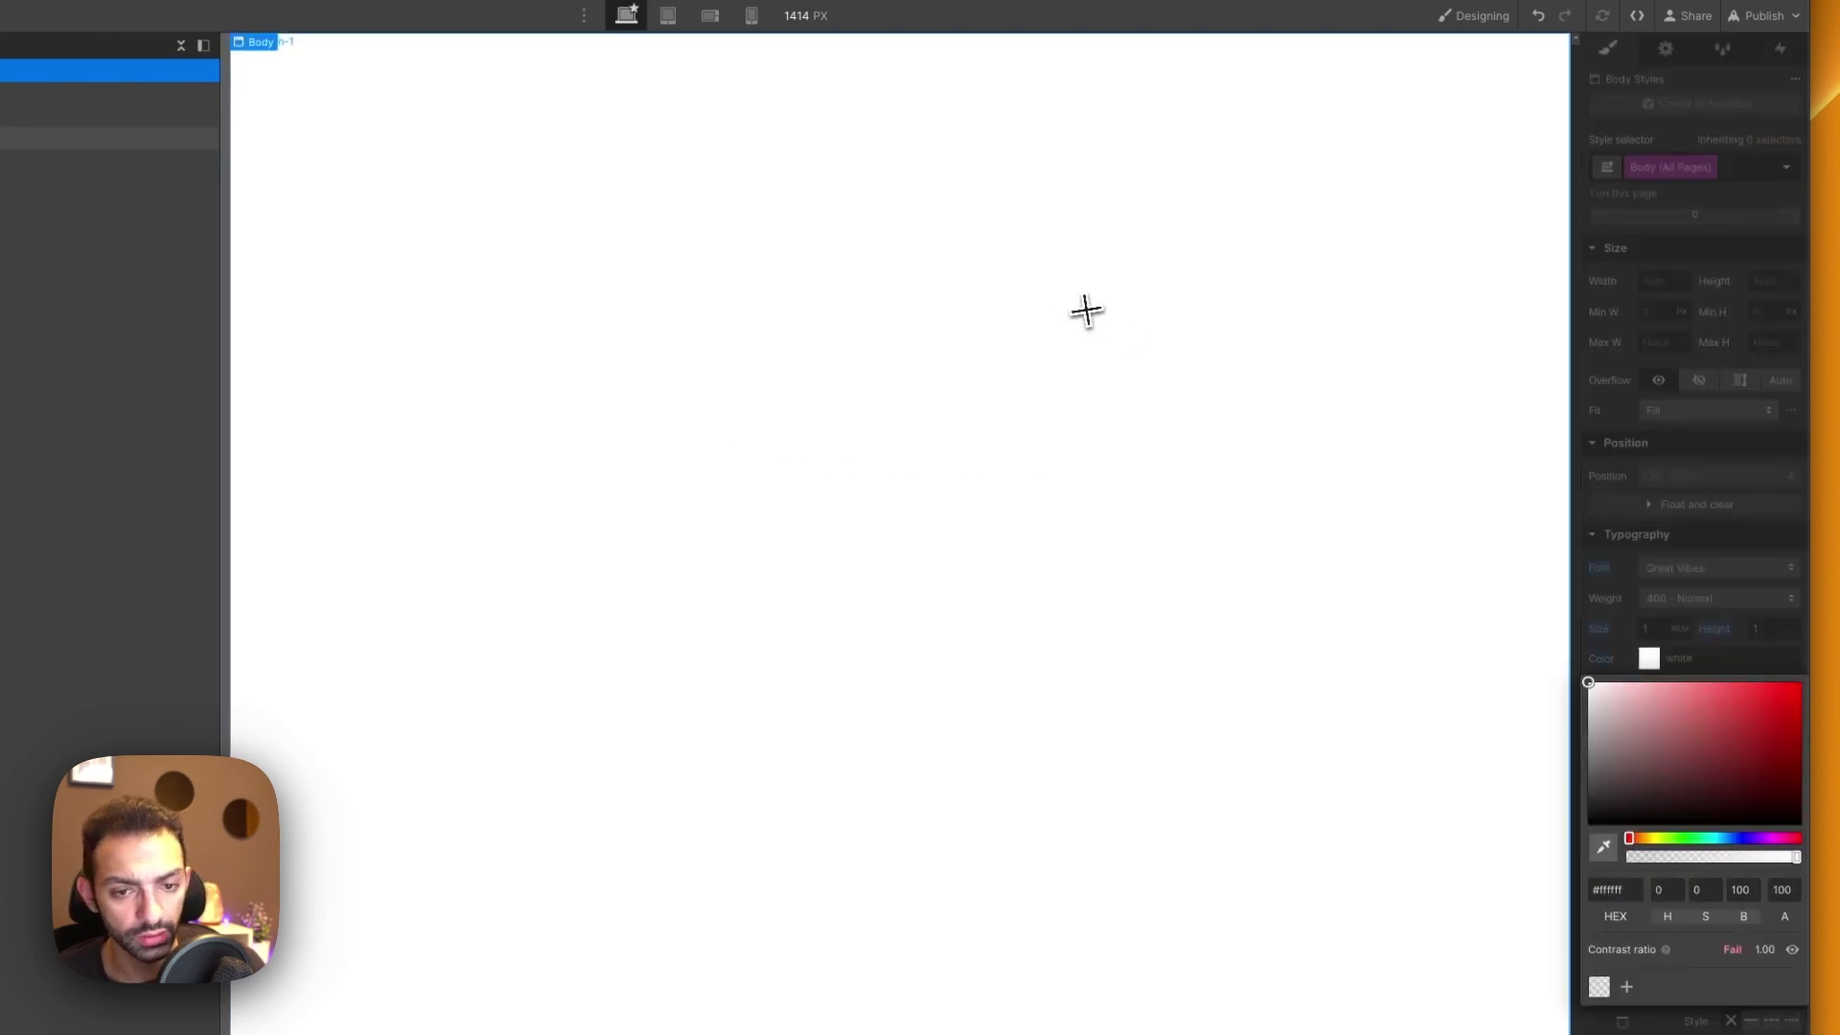
click(1198, 433)
click(1649, 863)
drag(1610, 655, 1498, 677)
click(1499, 677)
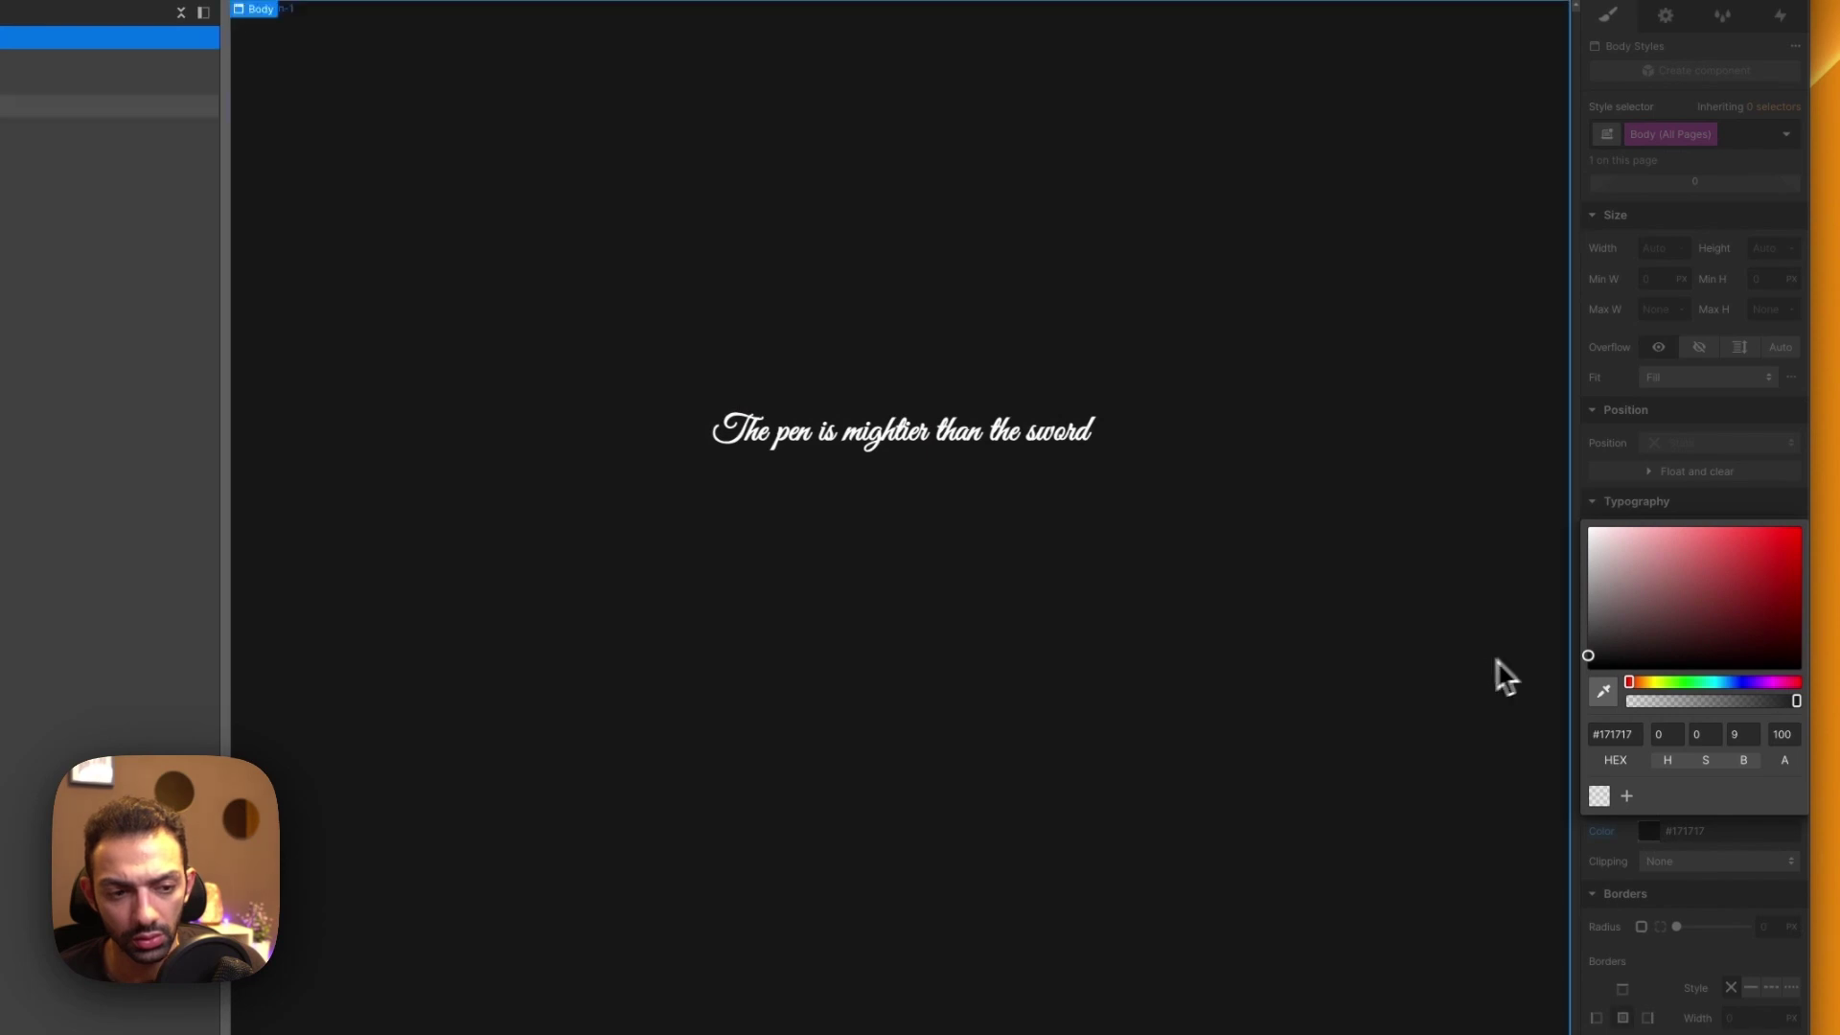
Set the heading's font size to 5 VW
click(966, 449)
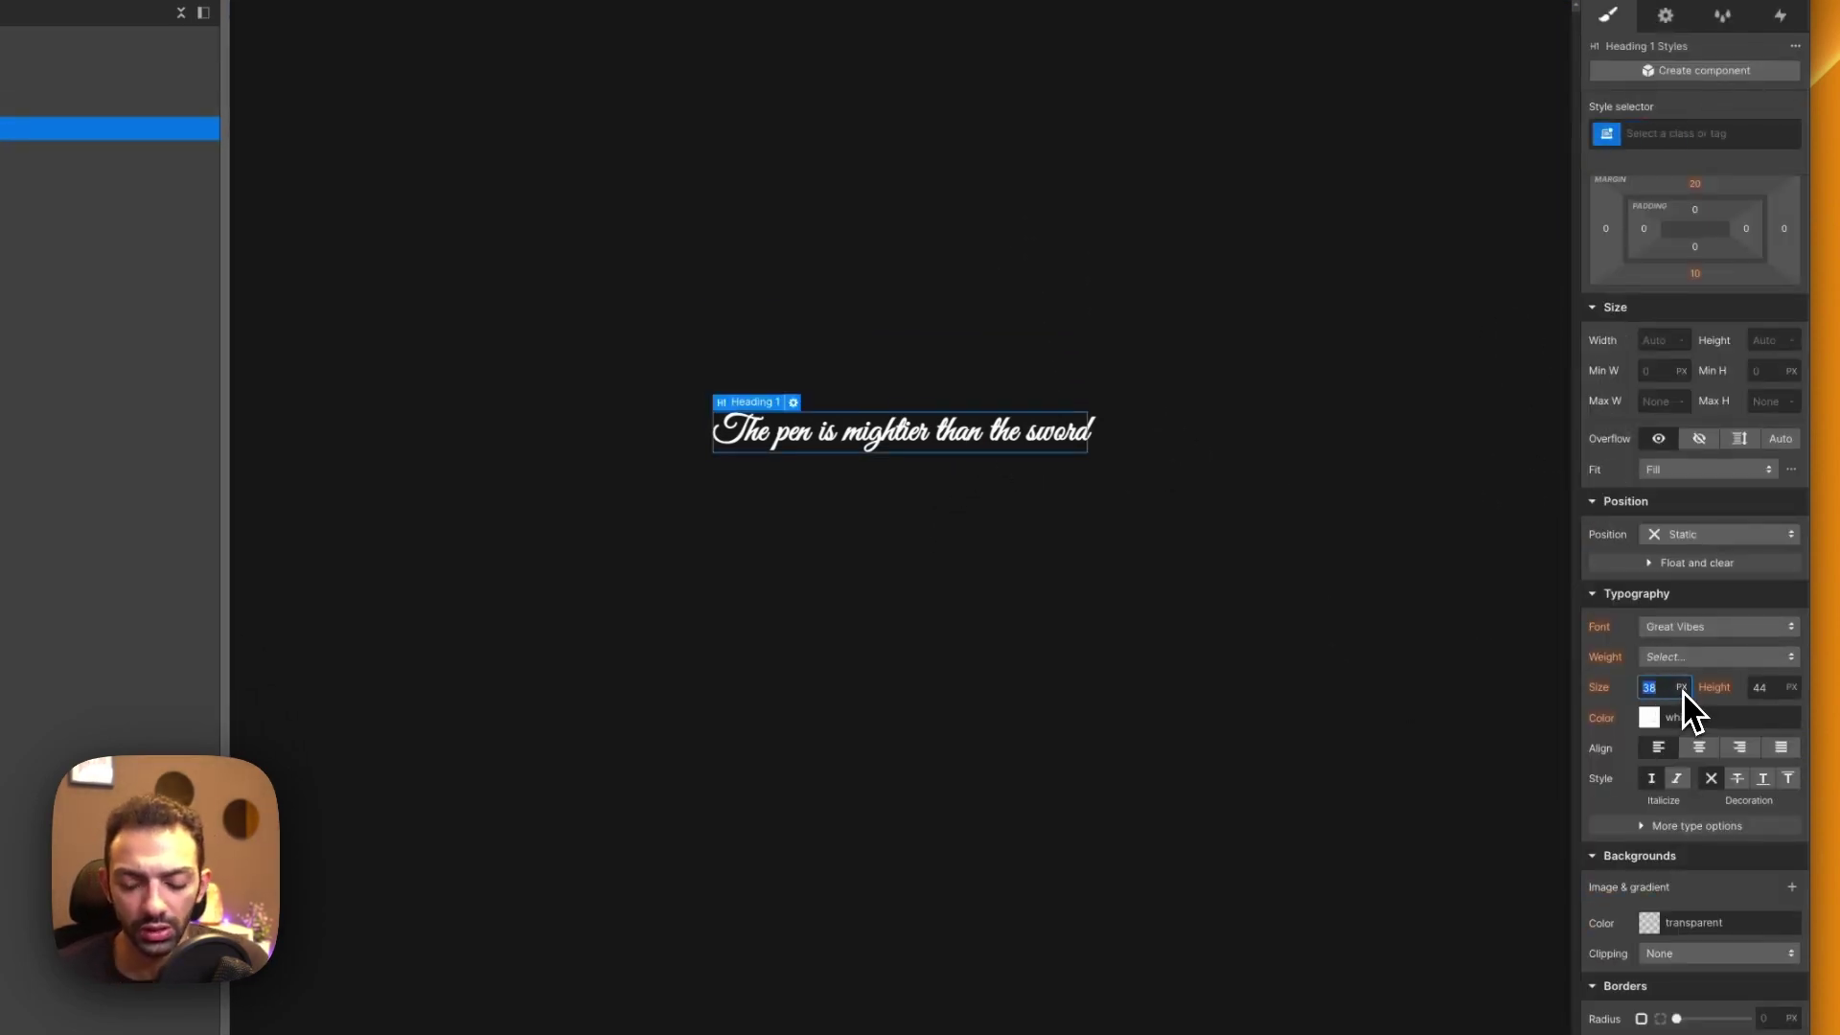
key(Return)
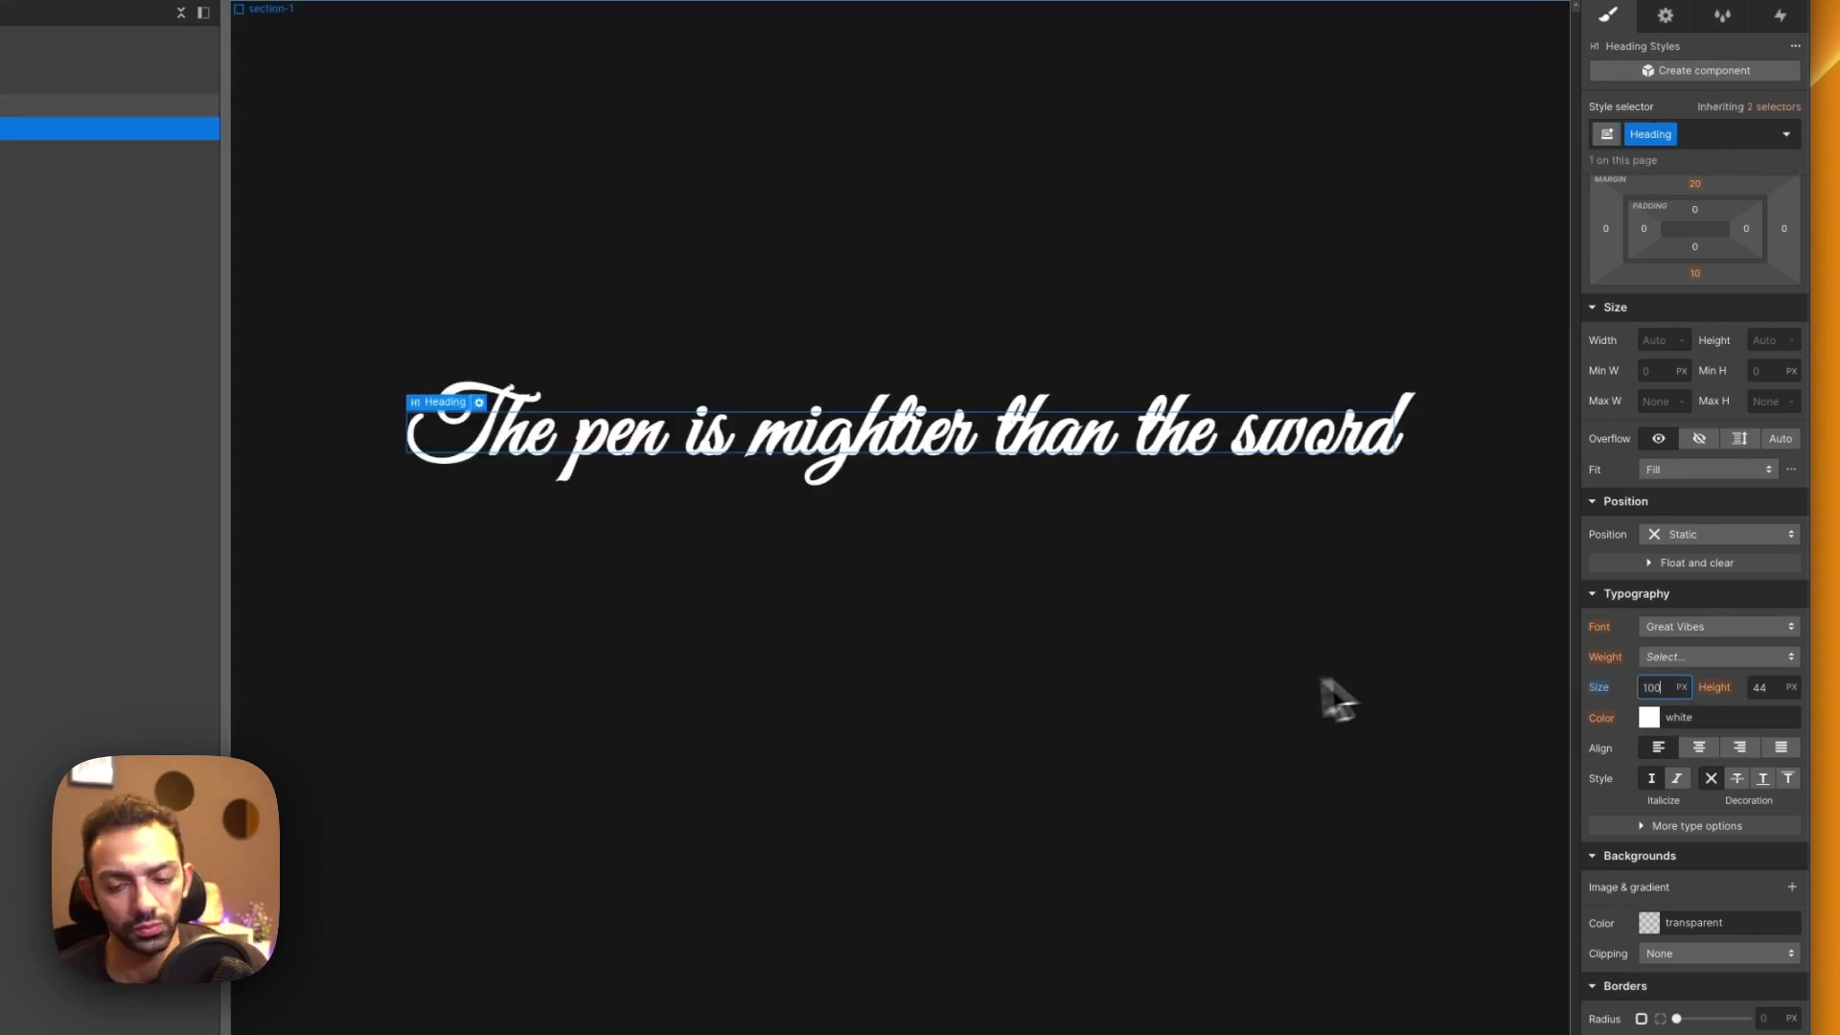
text(5vw)
key(Return)
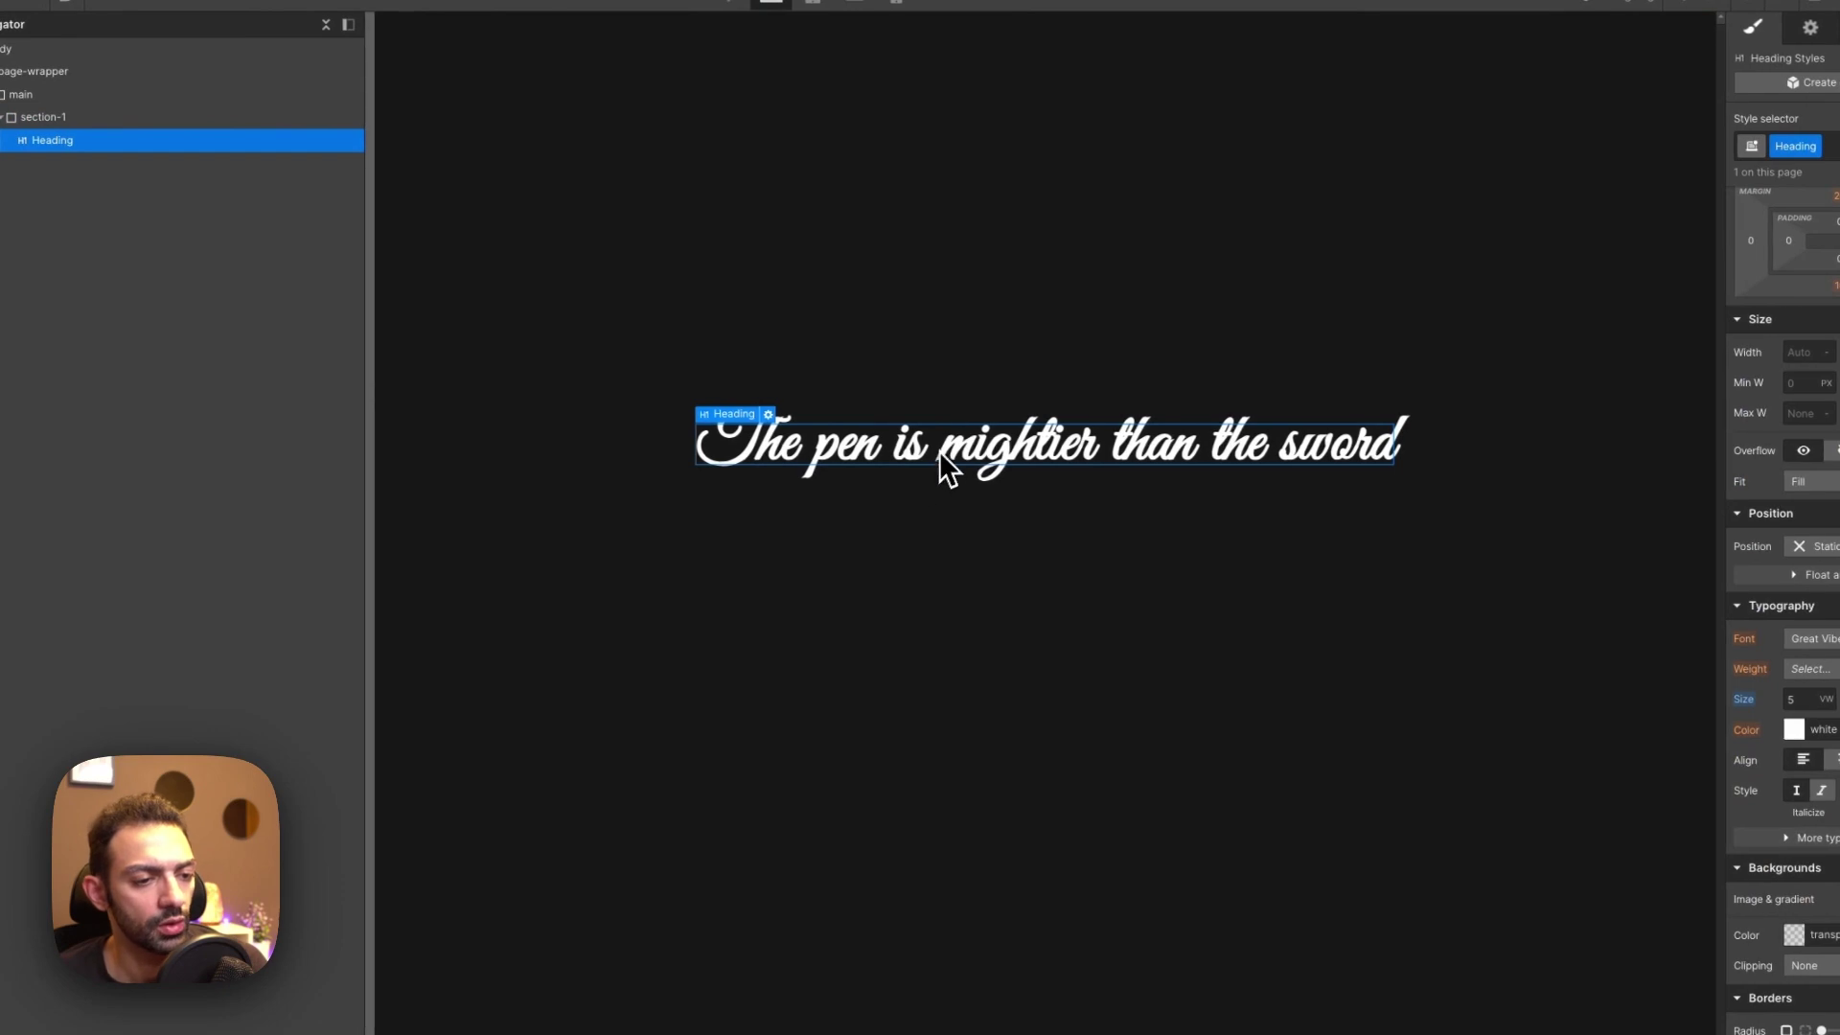
Duplicate the heading in section-1 and change the copy's text to "The pen is the tongue of the mind."
key(ctrl+d)
double_click(1274, 436)
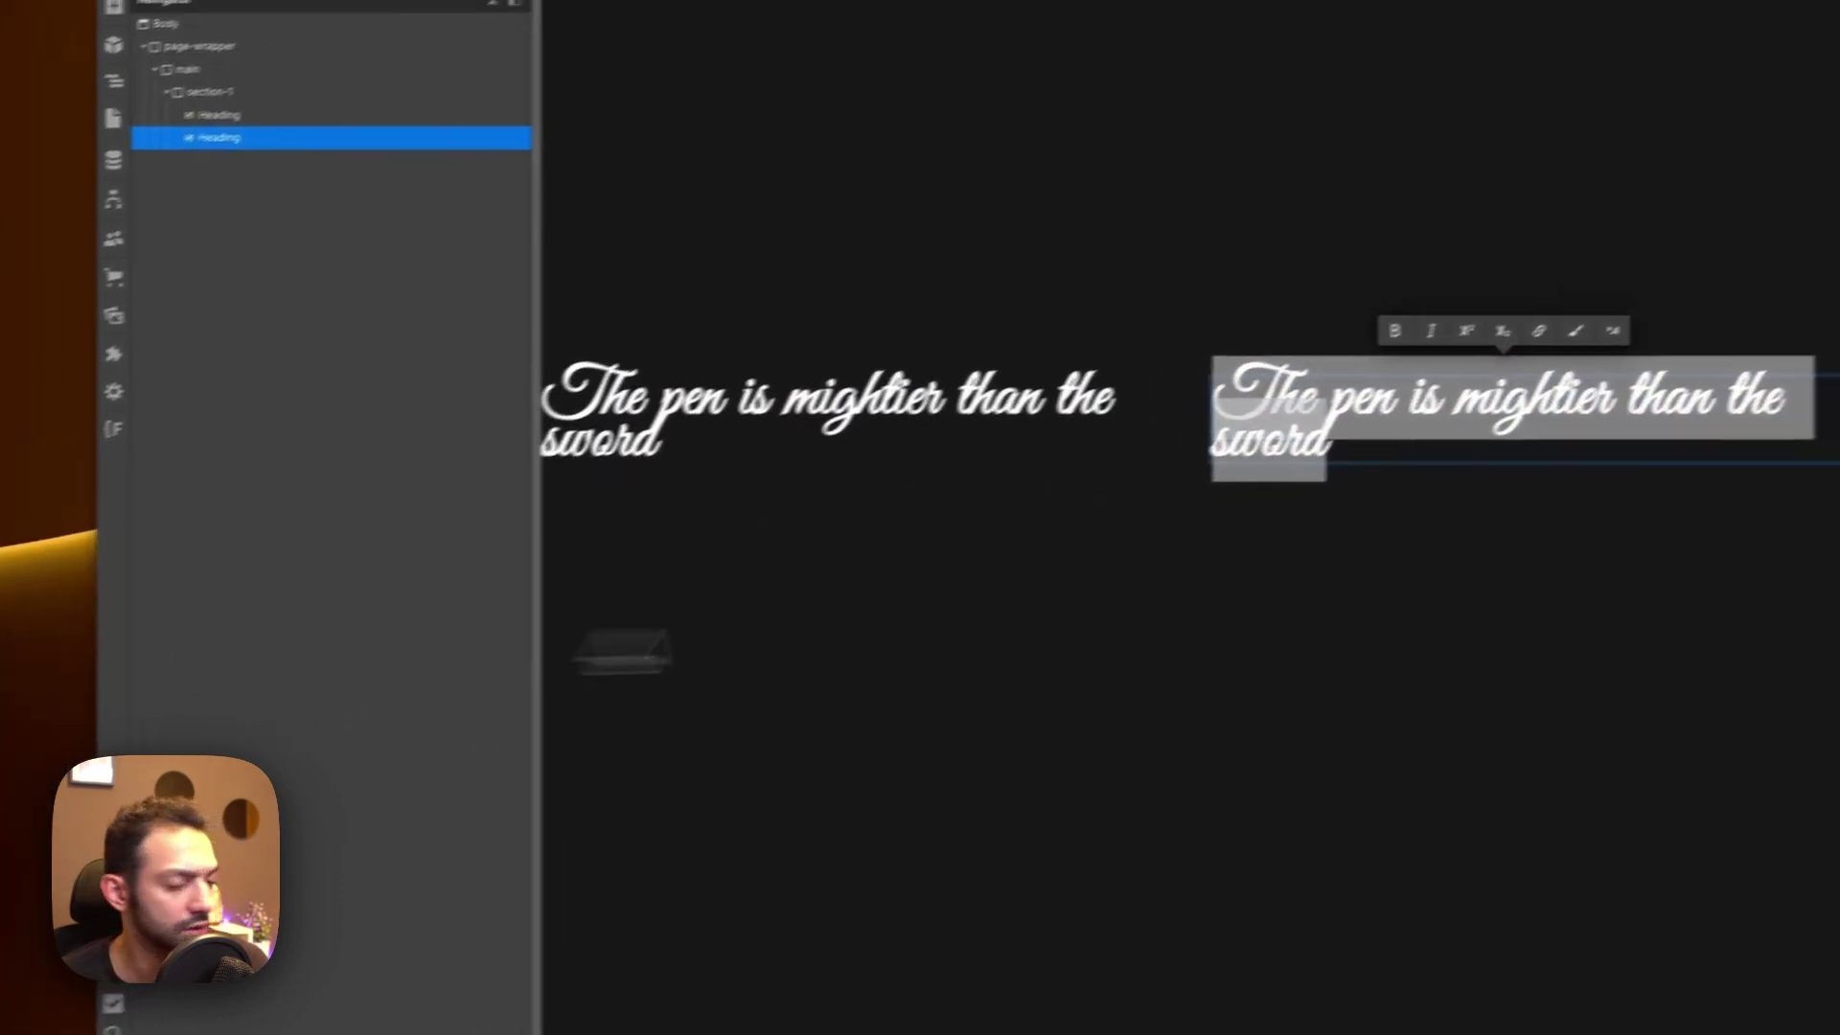
text(A pen is the tongue of the mind.)
key(Escape)
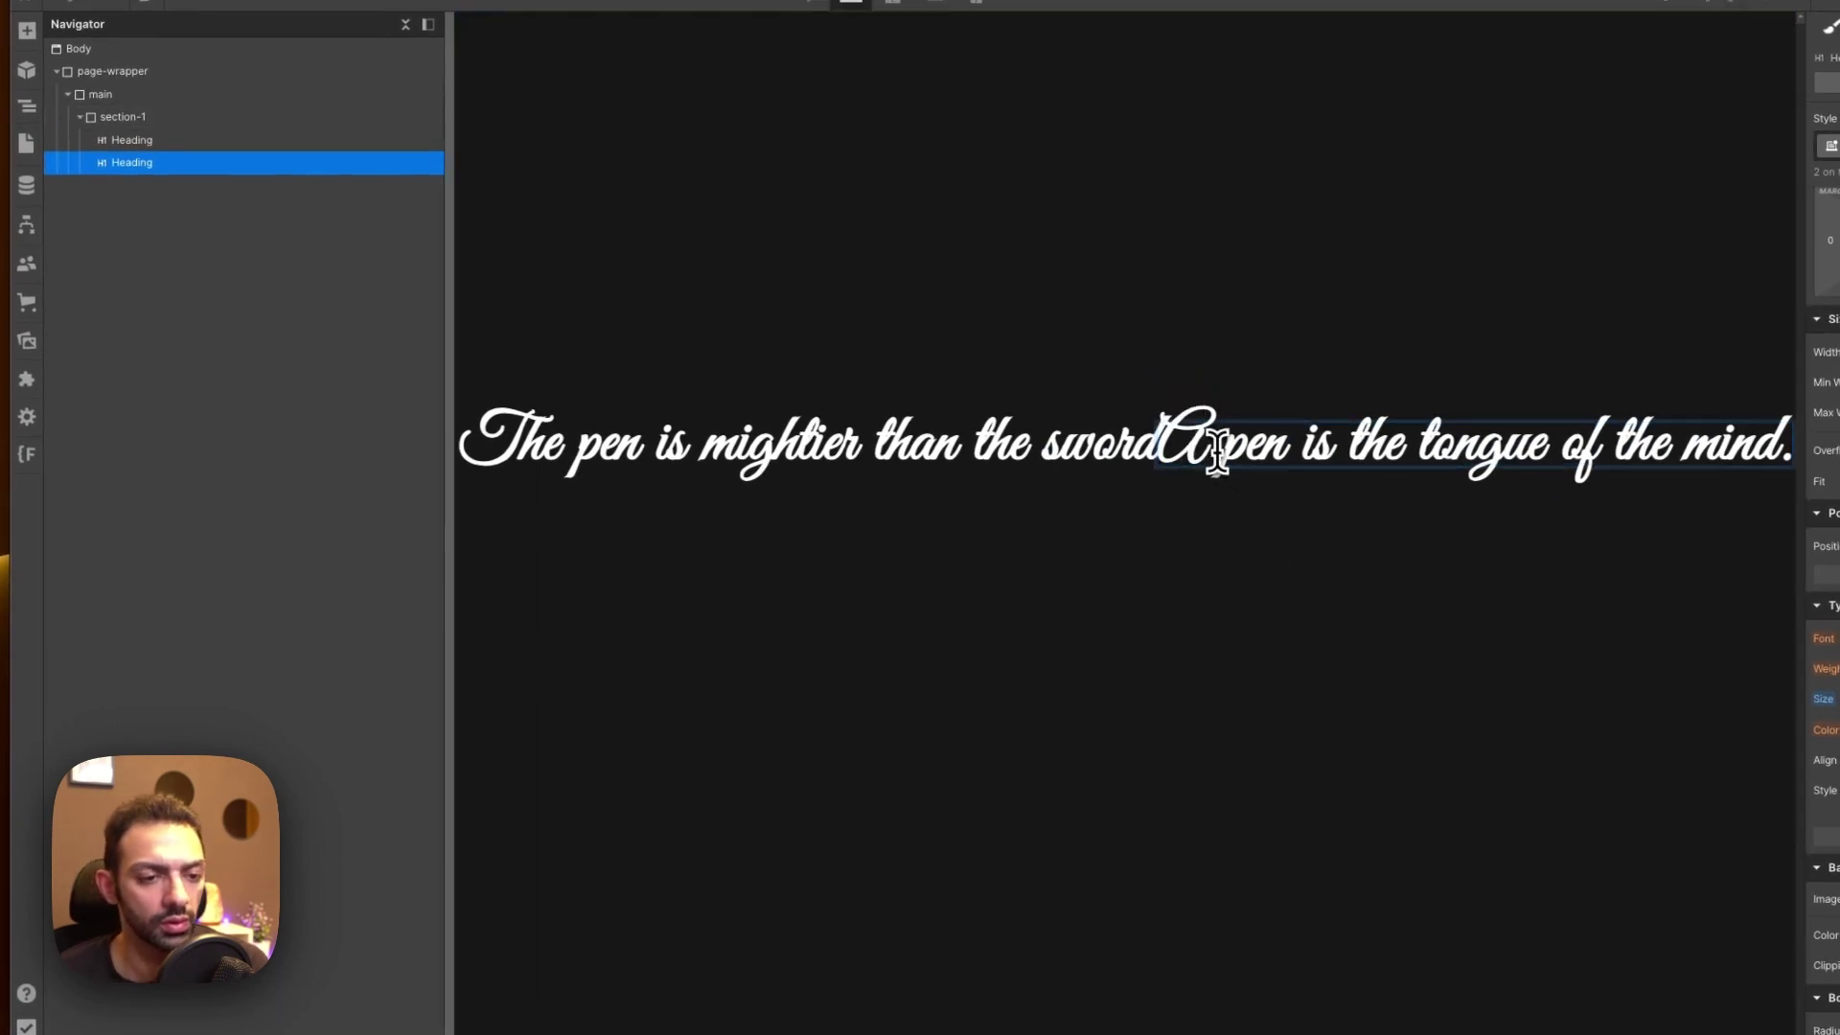
text(The)
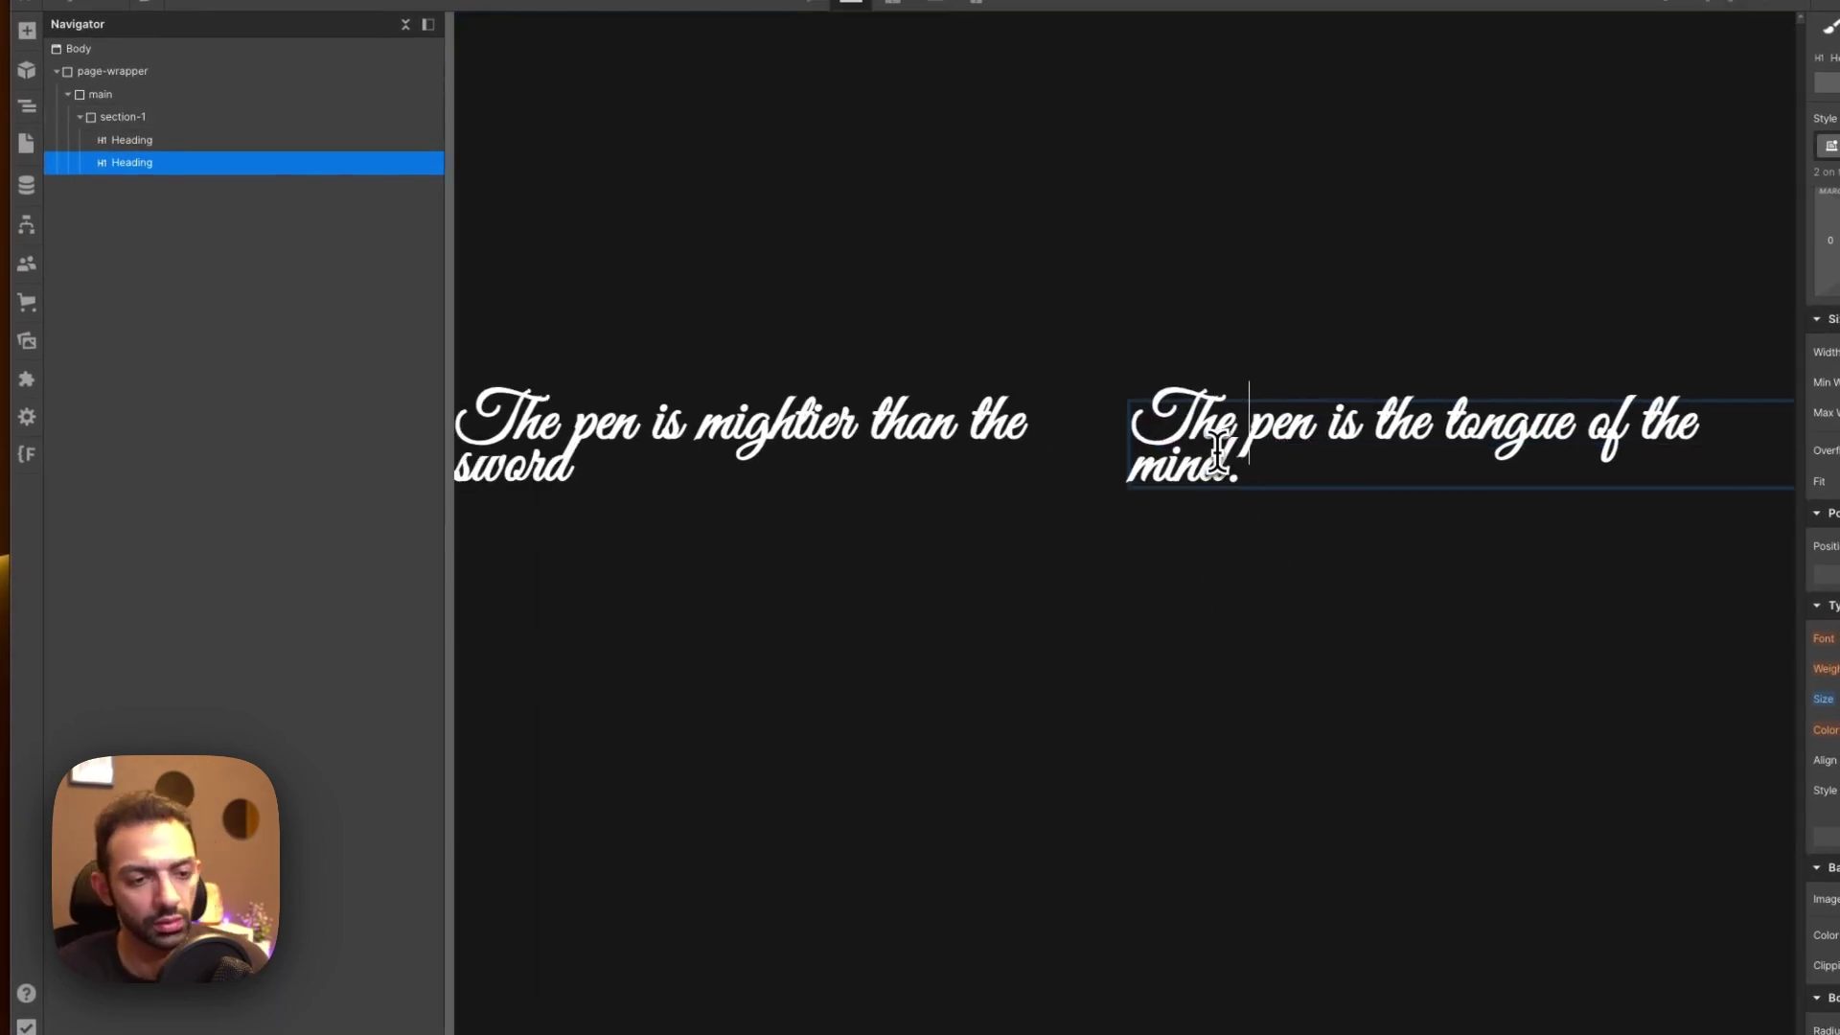
Add a div block inside main, after section-1, and give it the class section-track
click(1186, 629)
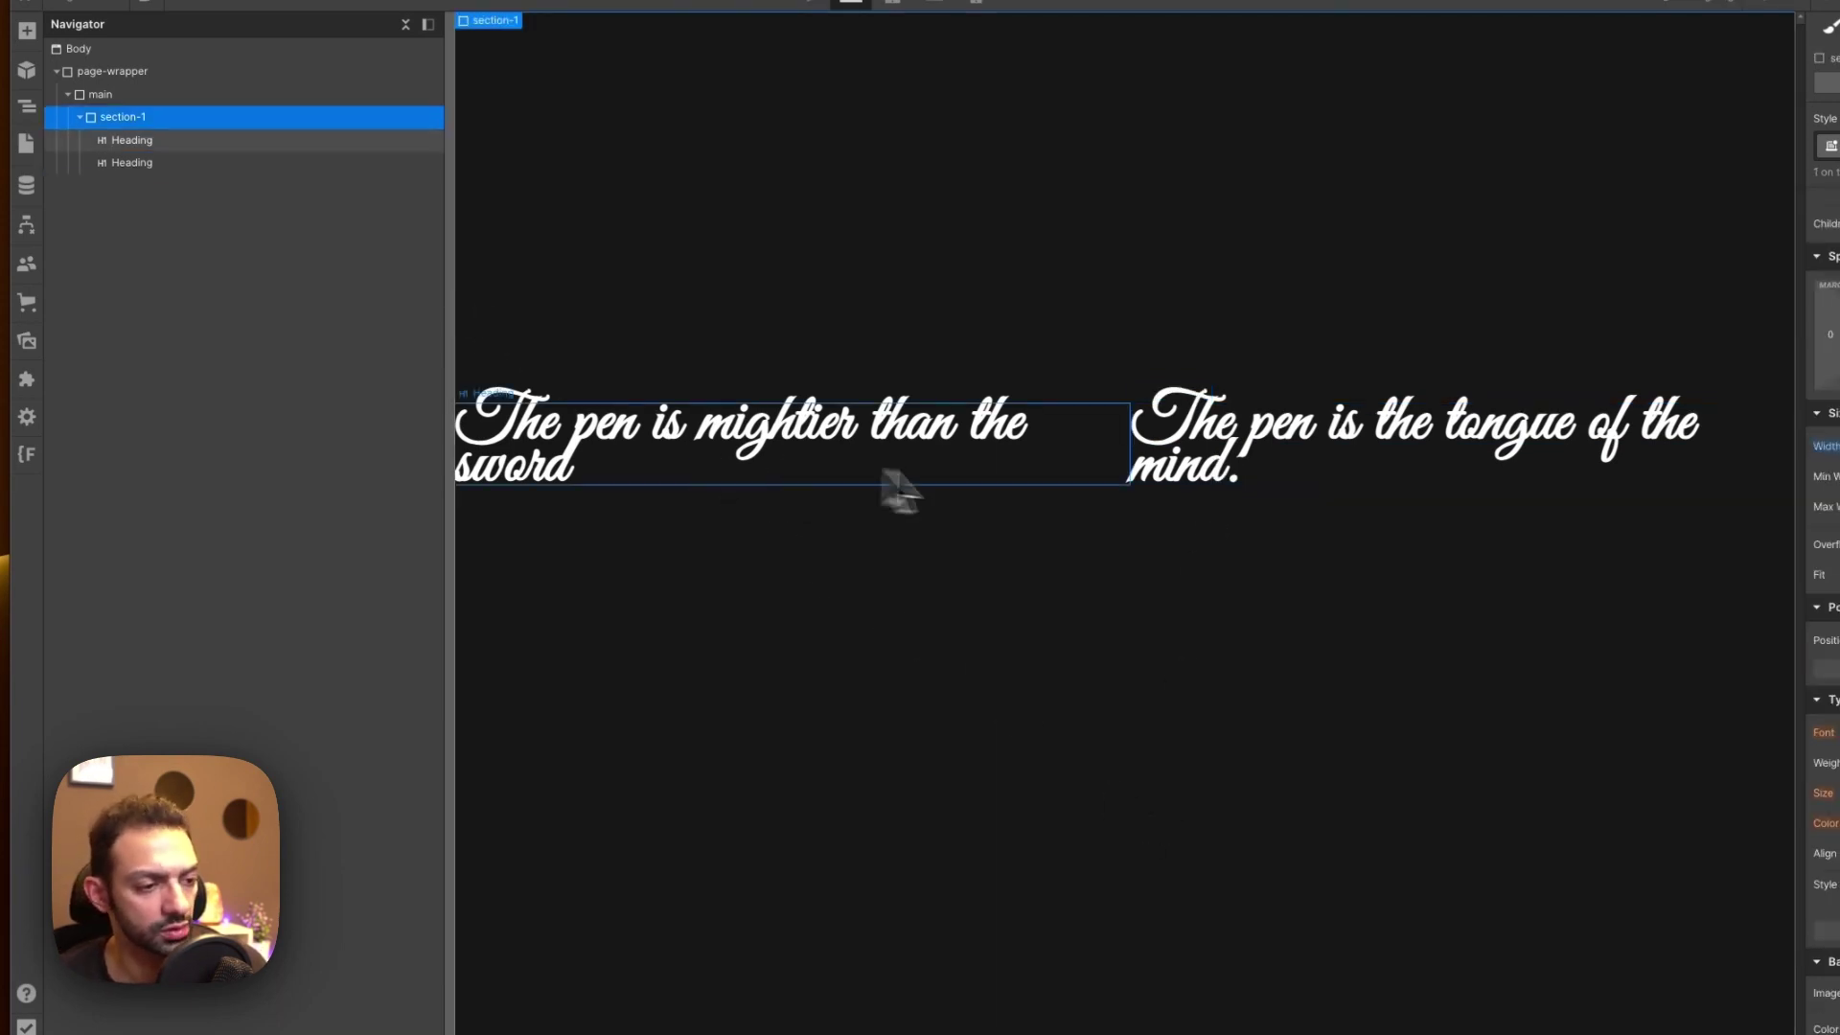
click(125, 139)
click(123, 116)
click(99, 99)
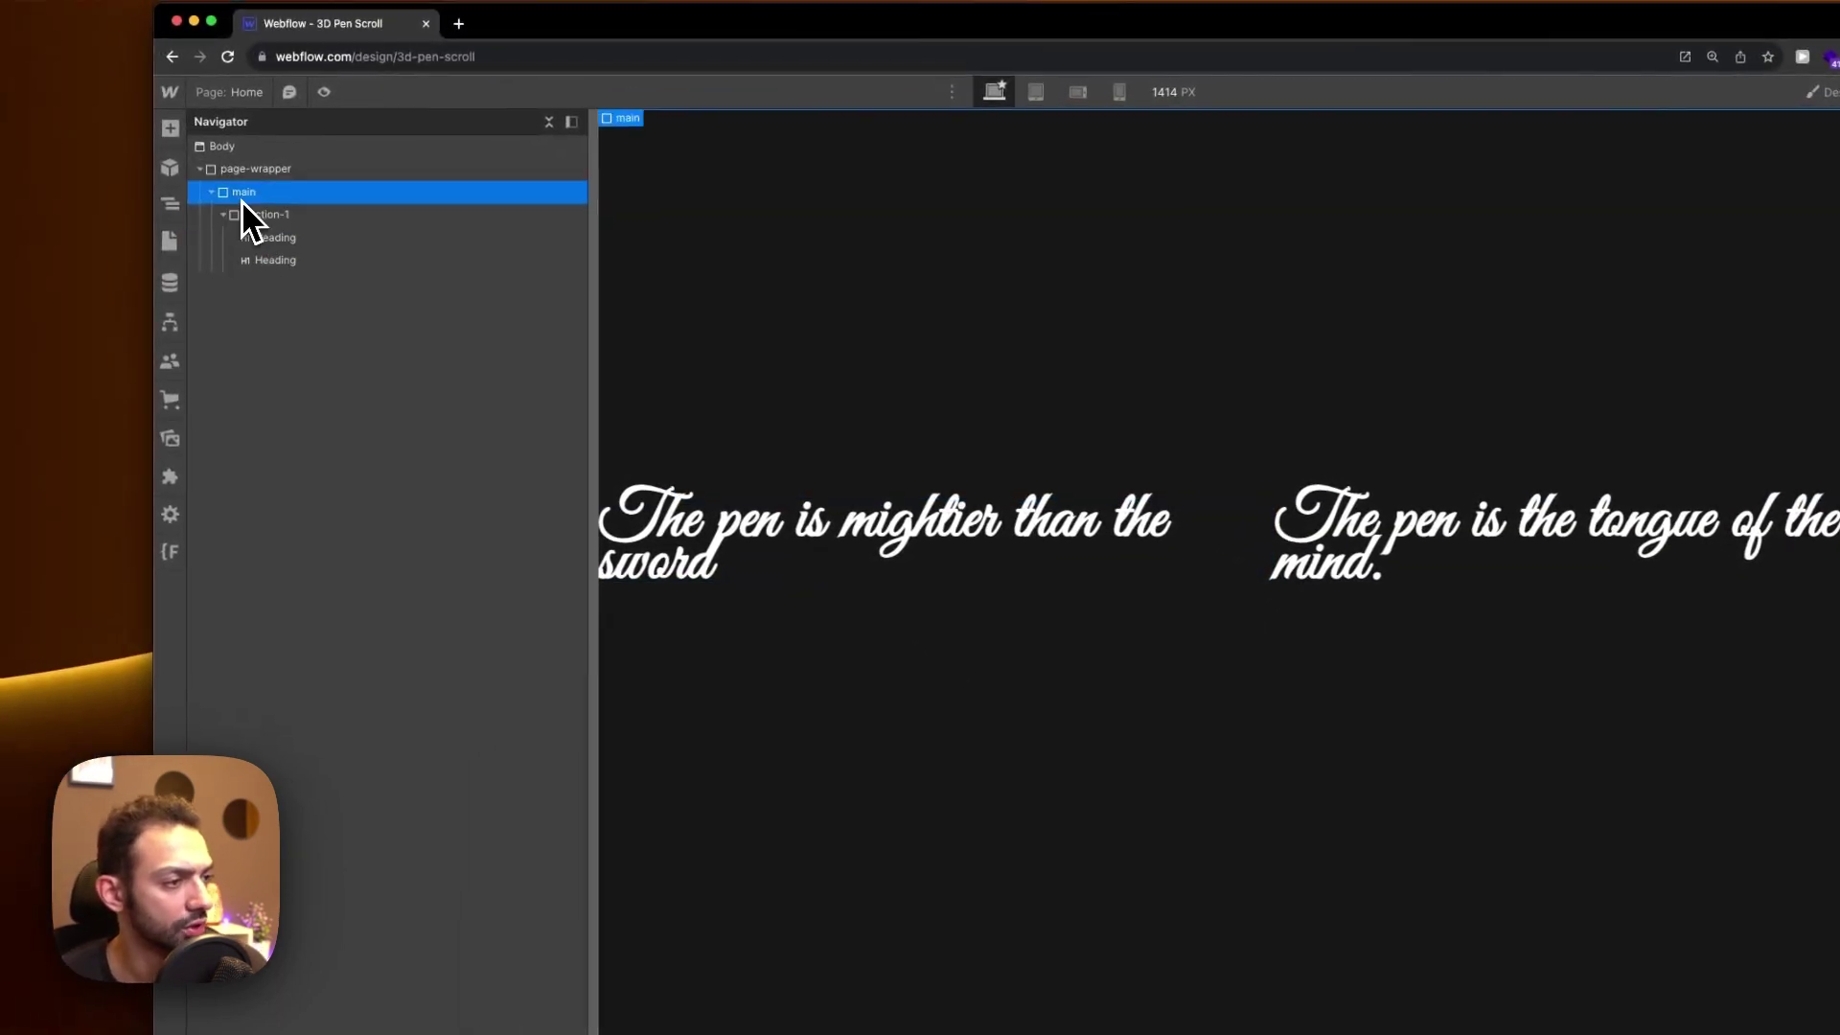
key(a)
click(240, 494)
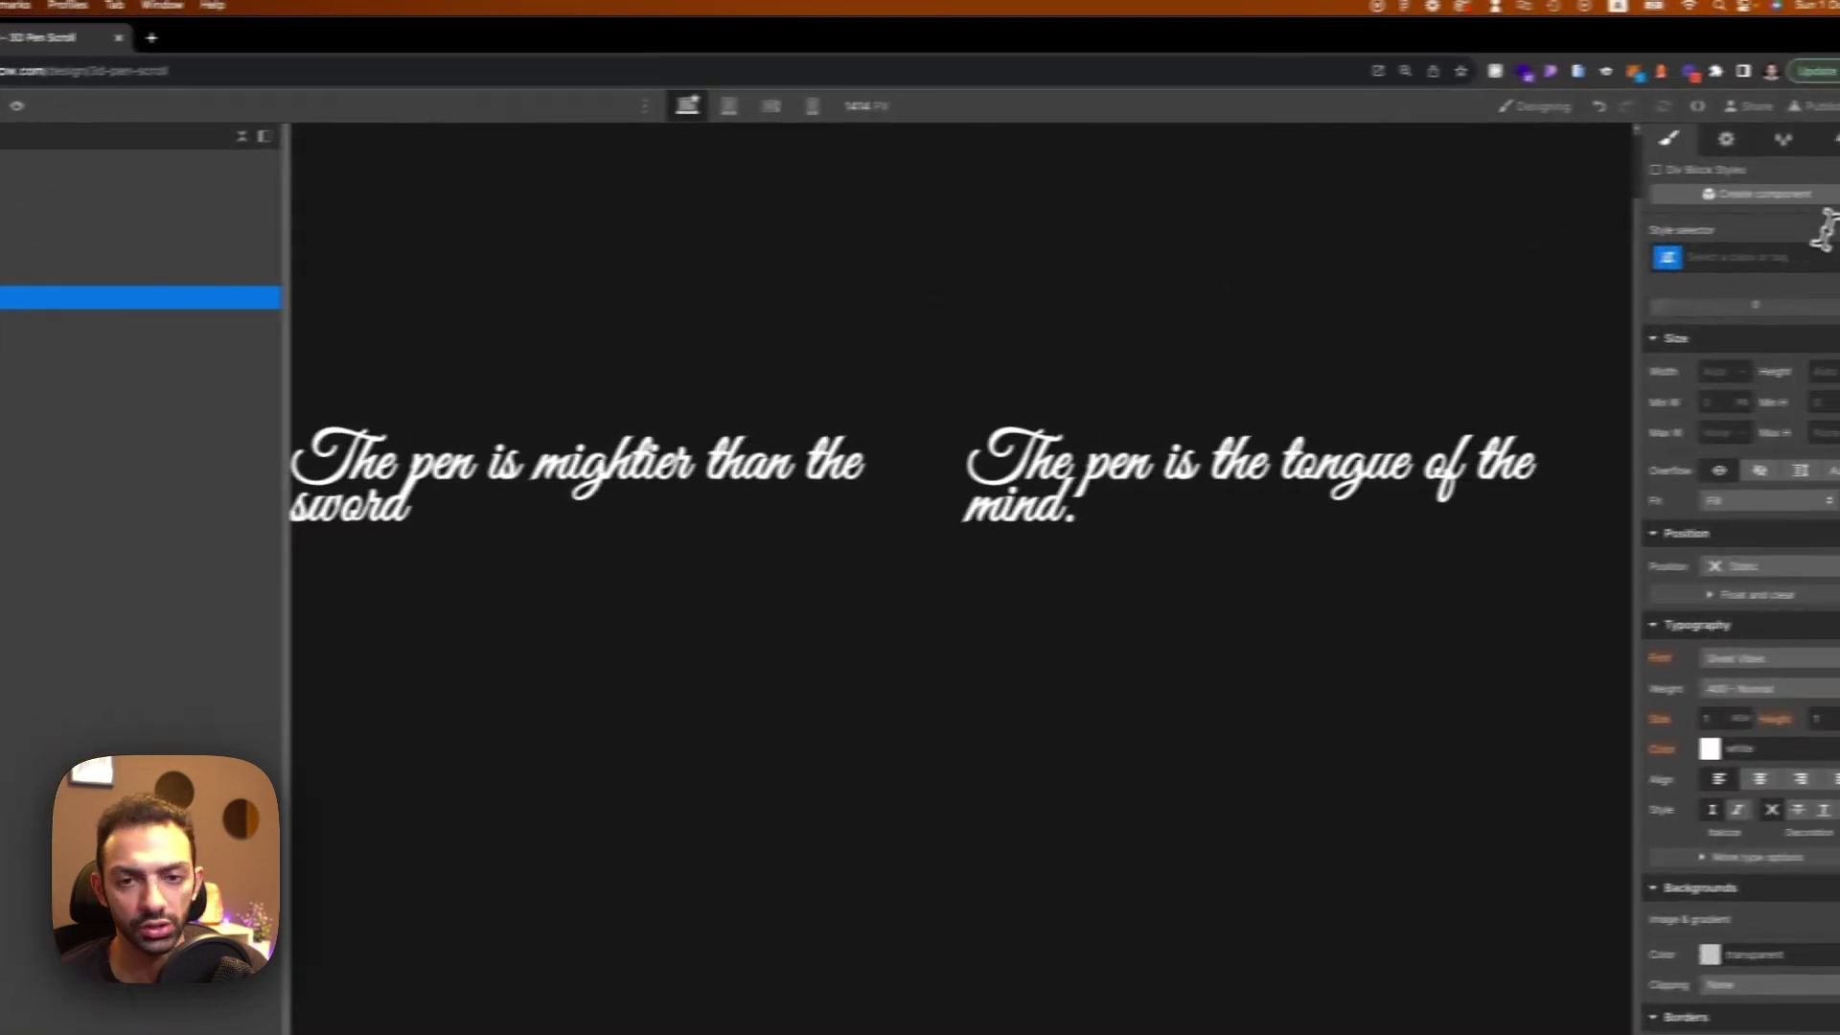
click(1700, 253)
text(section-track)
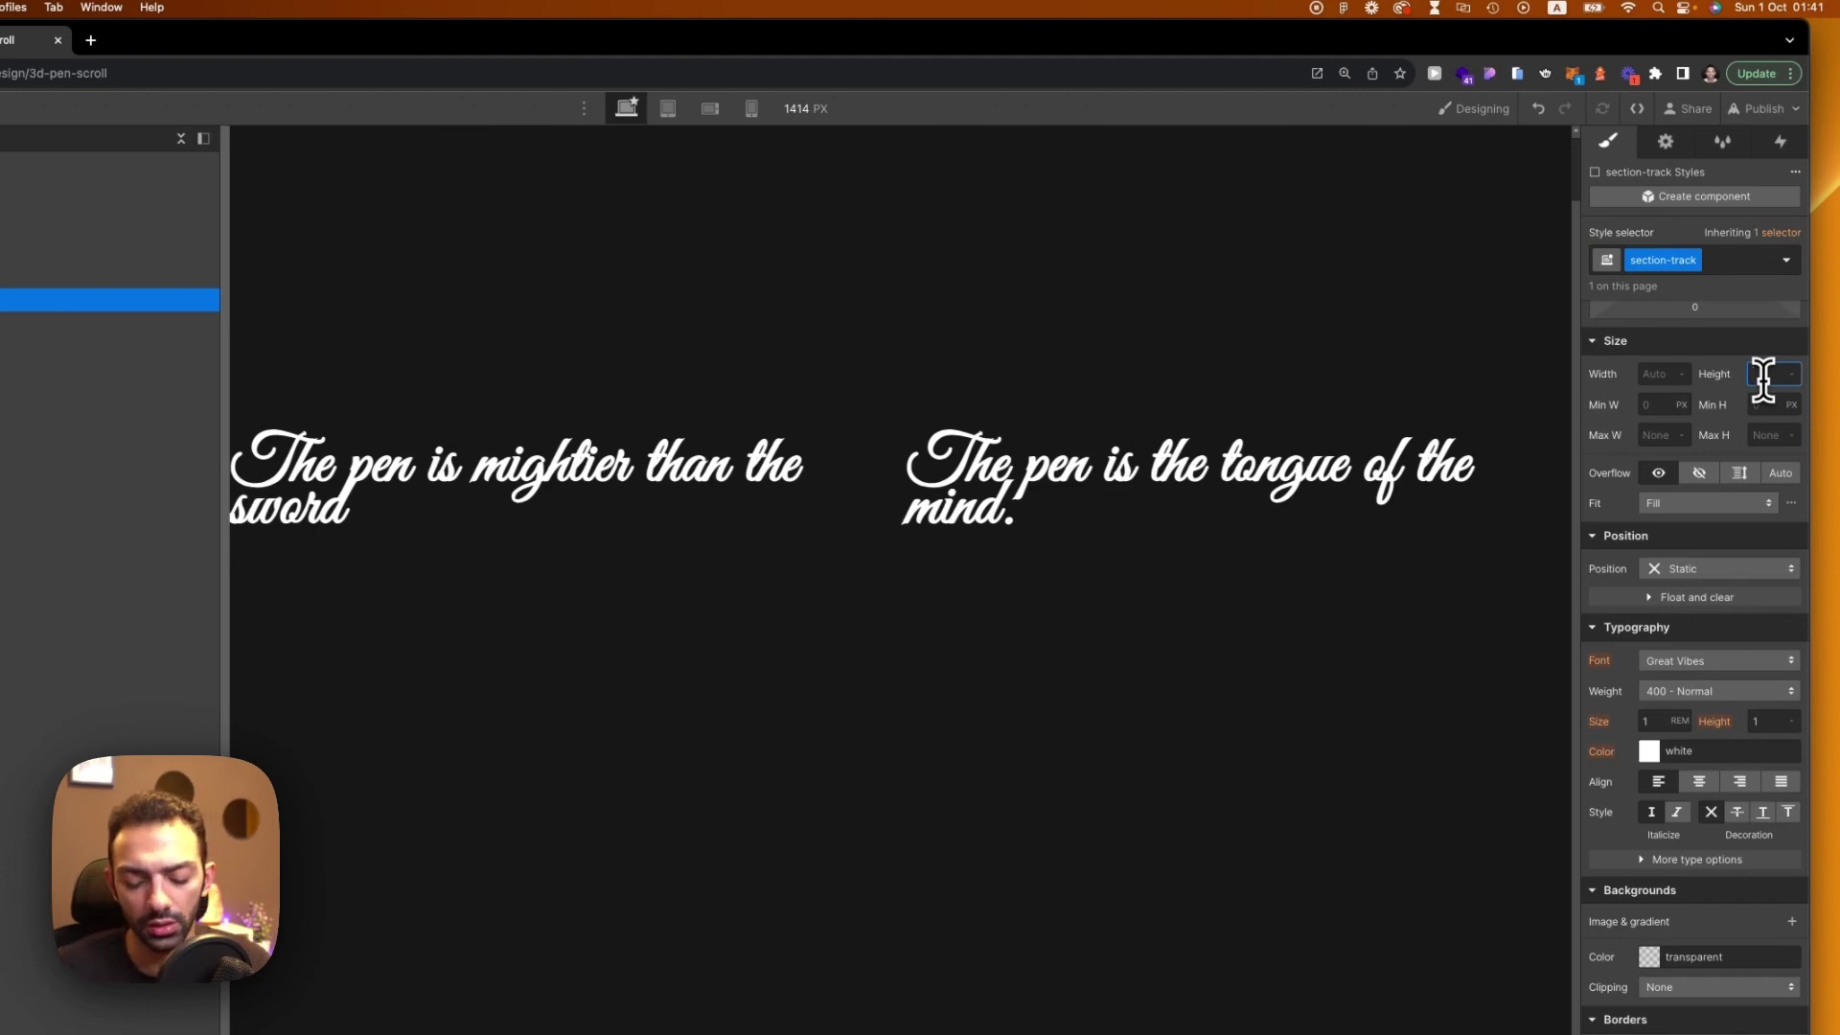
Set the section-track block's height to 200 VH
text(200vh)
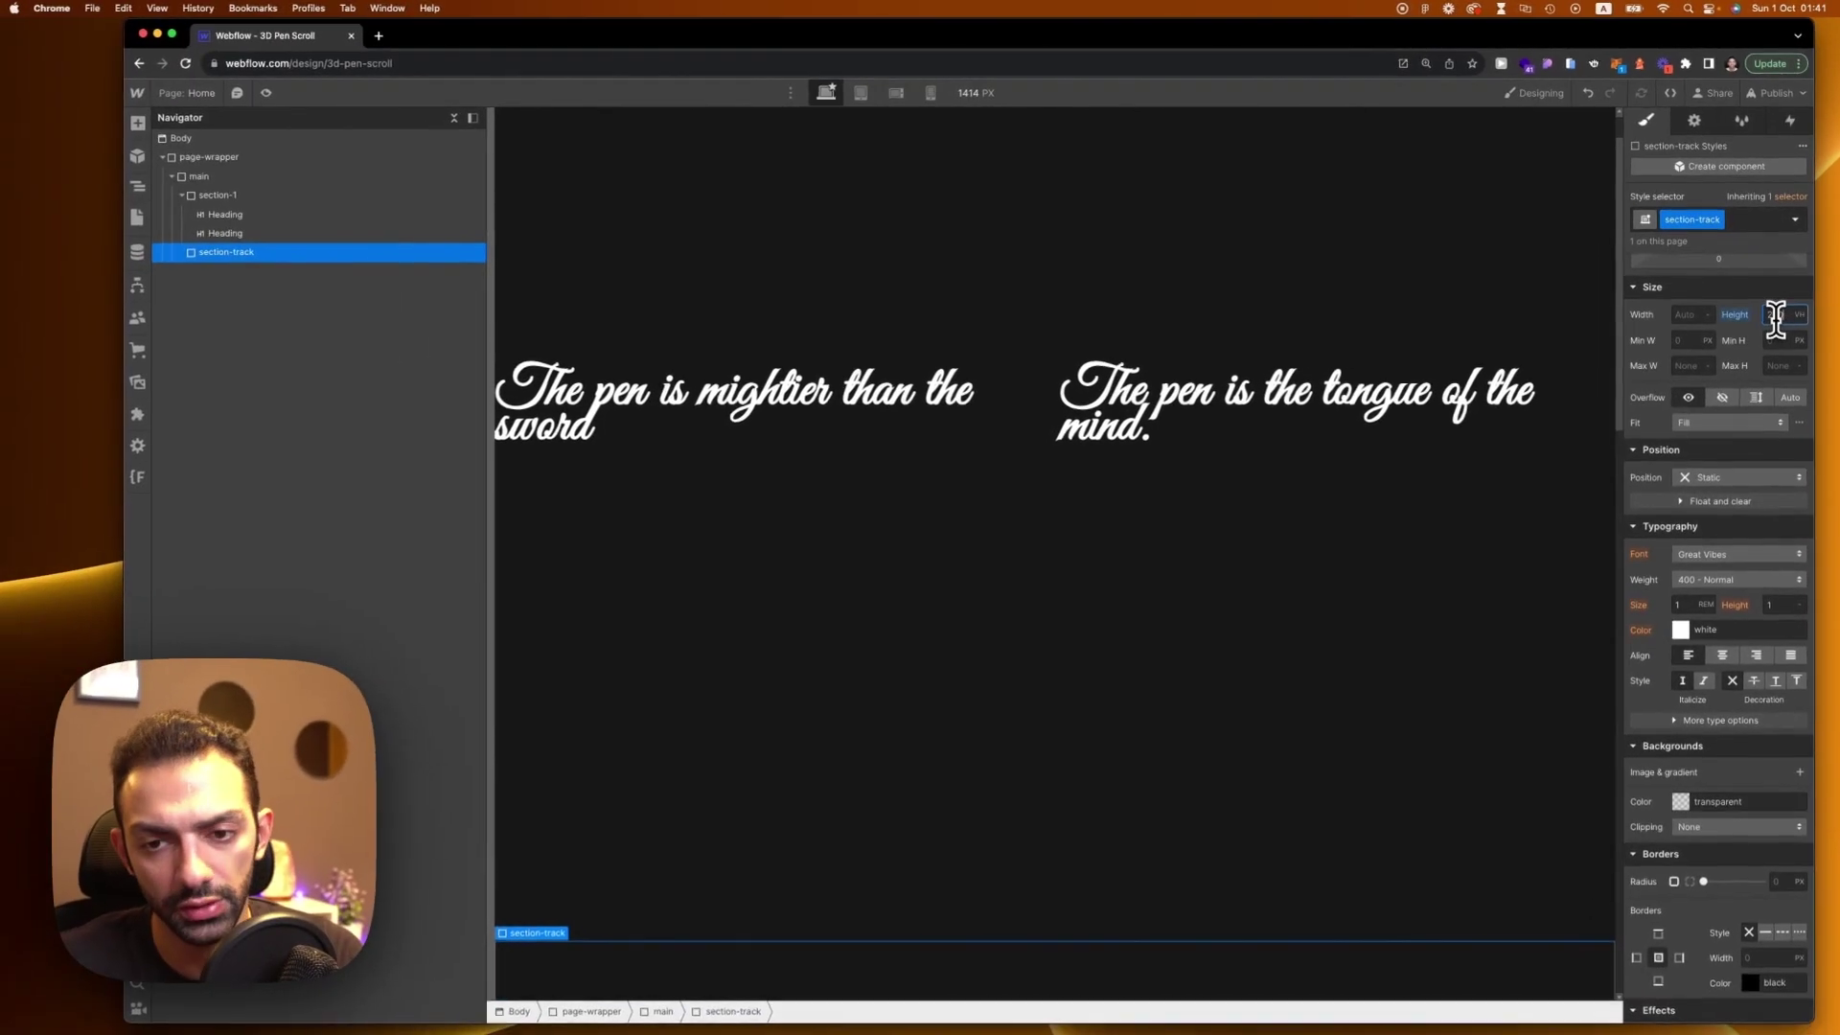
scroll(878, 779, down, 5)
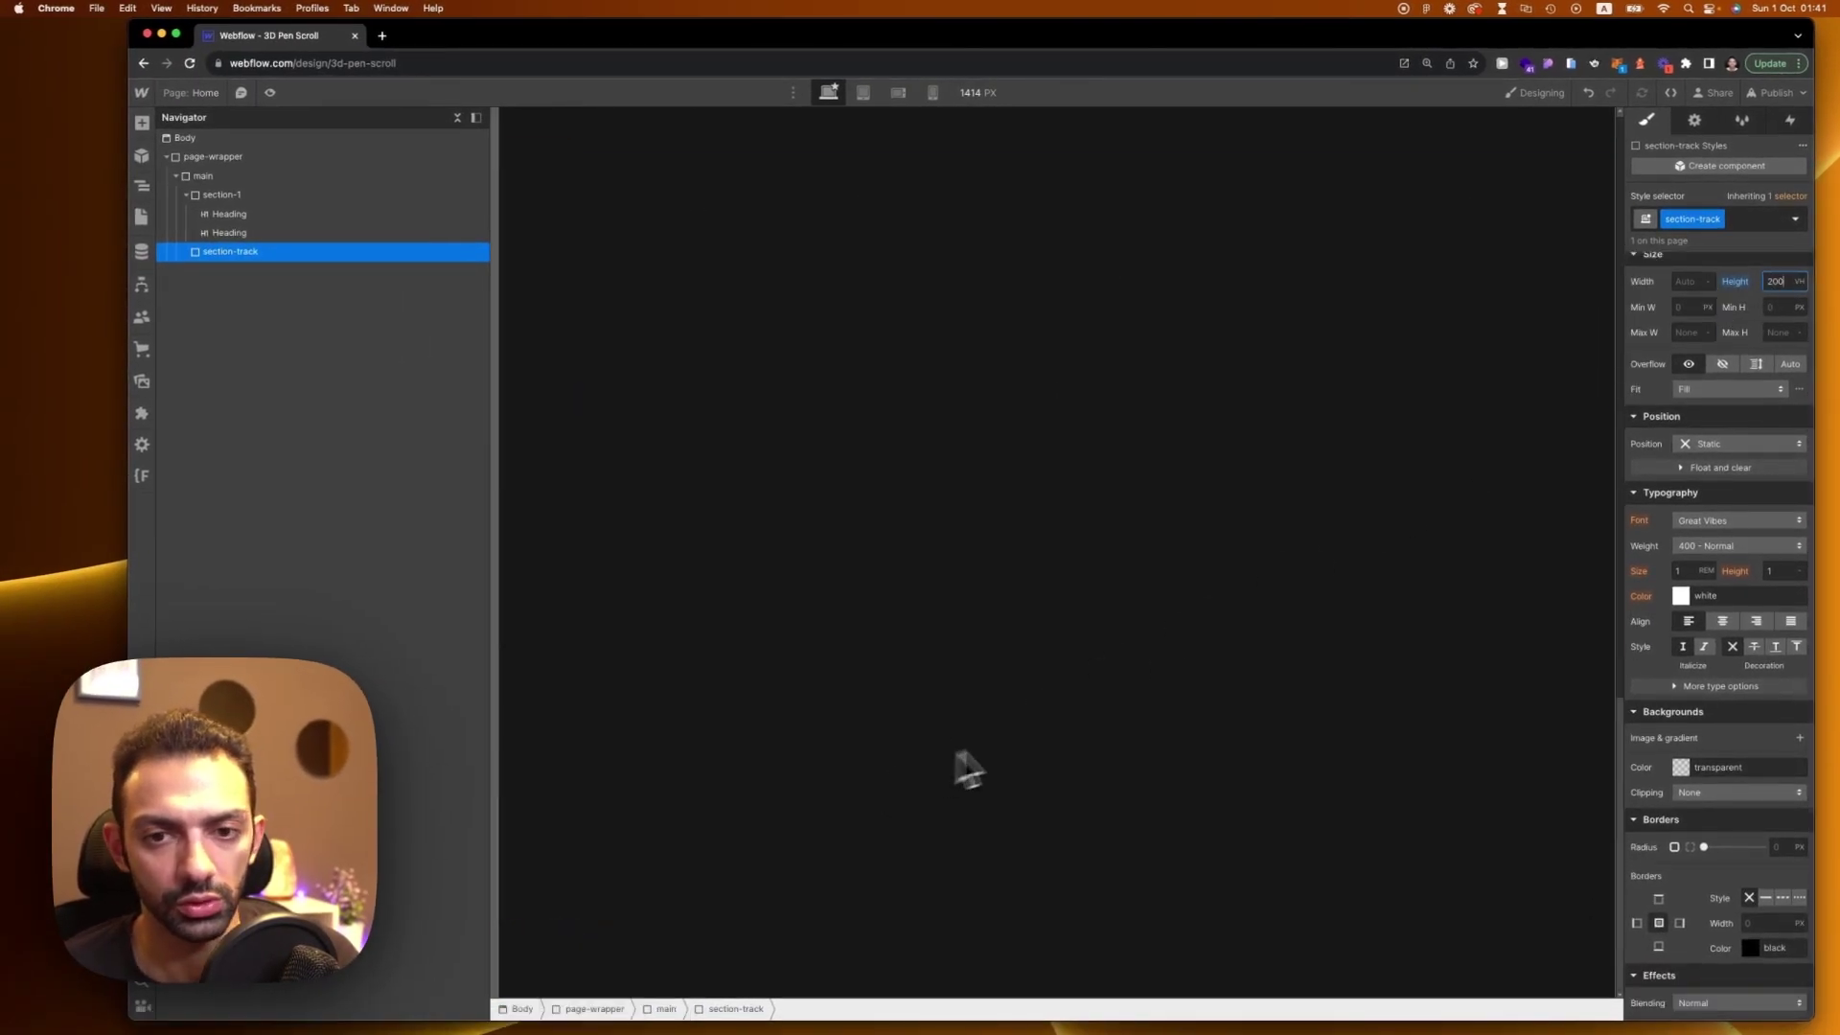
scroll(966, 764, up, 7)
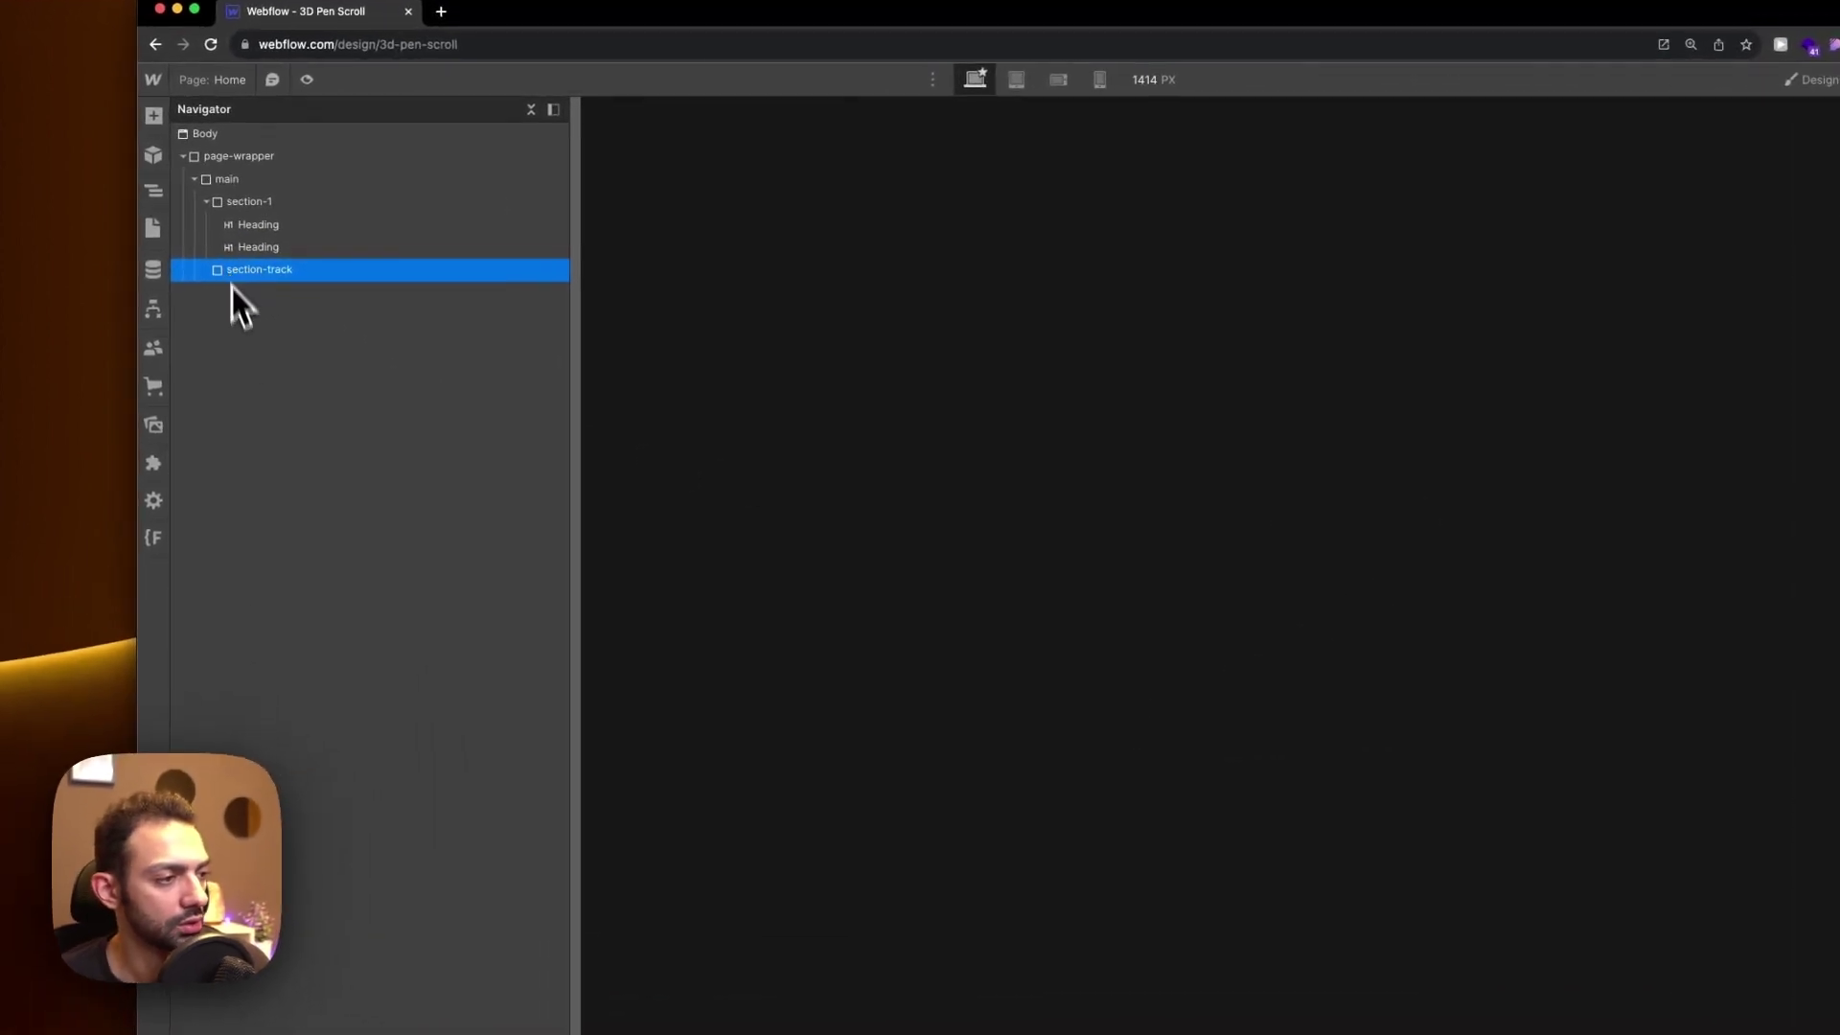
Add a new div block nested inside section-track
key(a)
drag(216, 443, 257, 297)
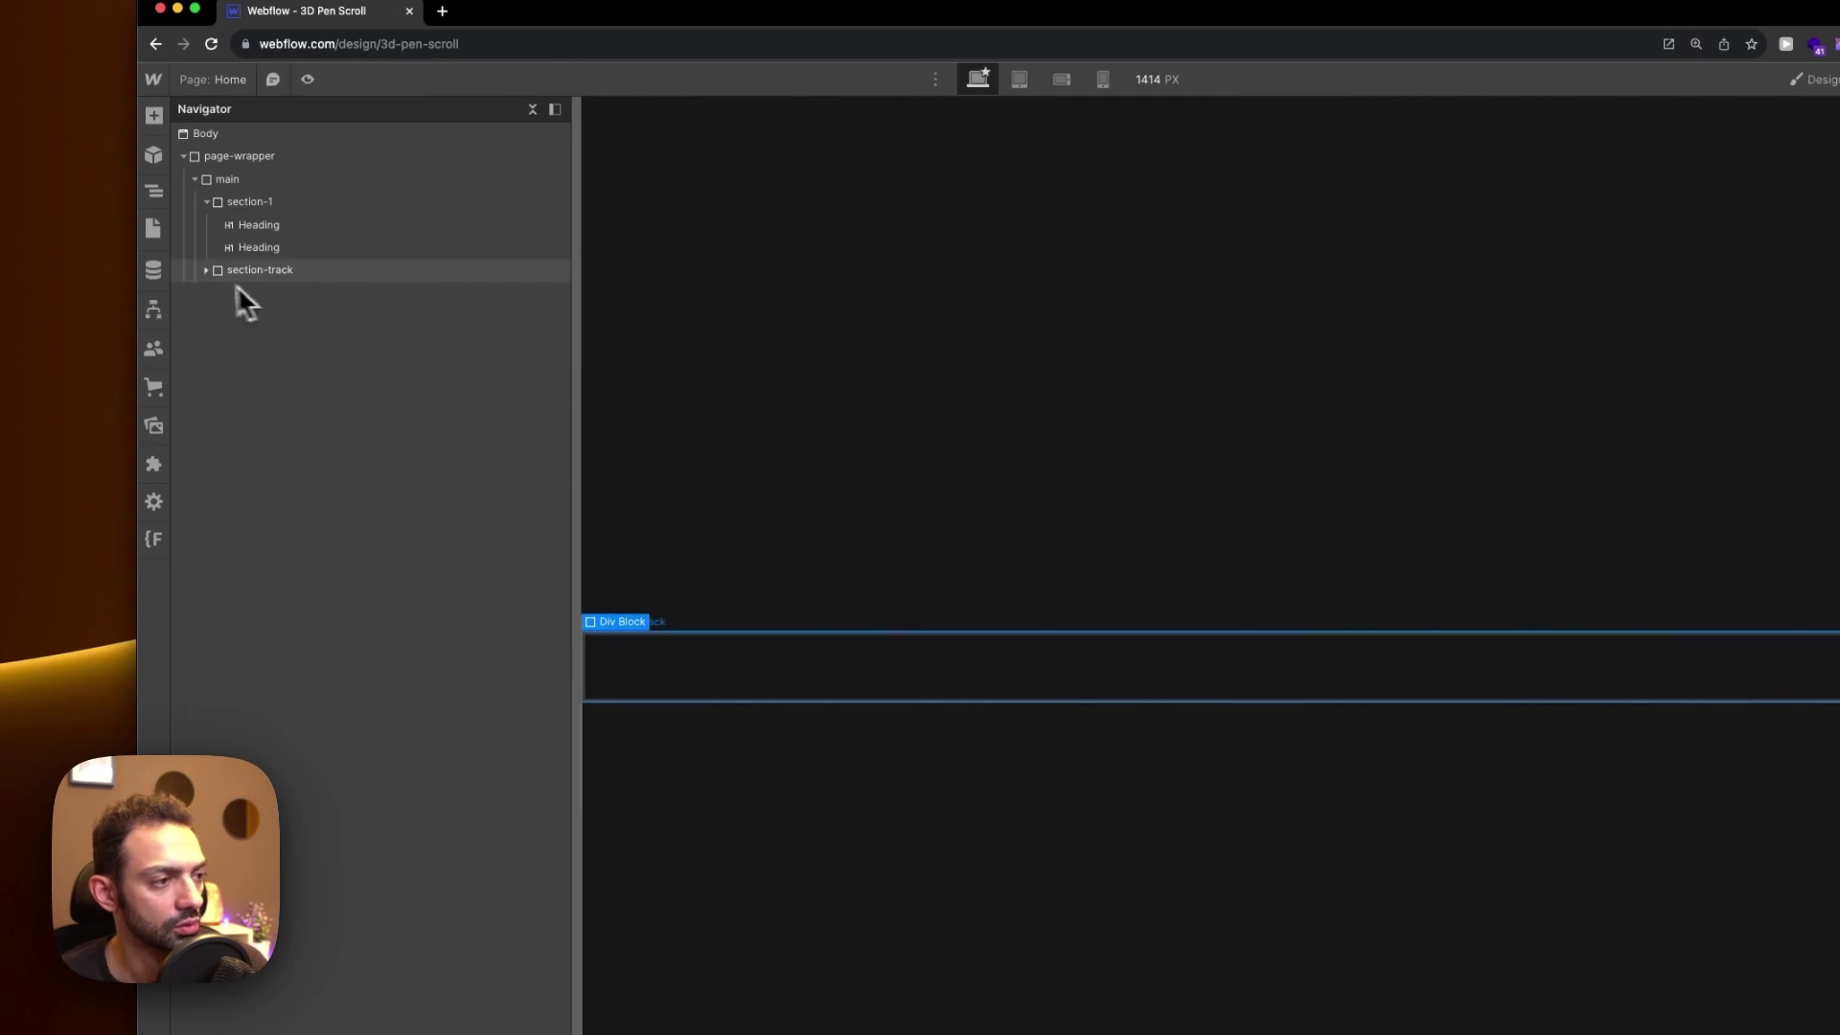
scroll(1445, 810, down, 8)
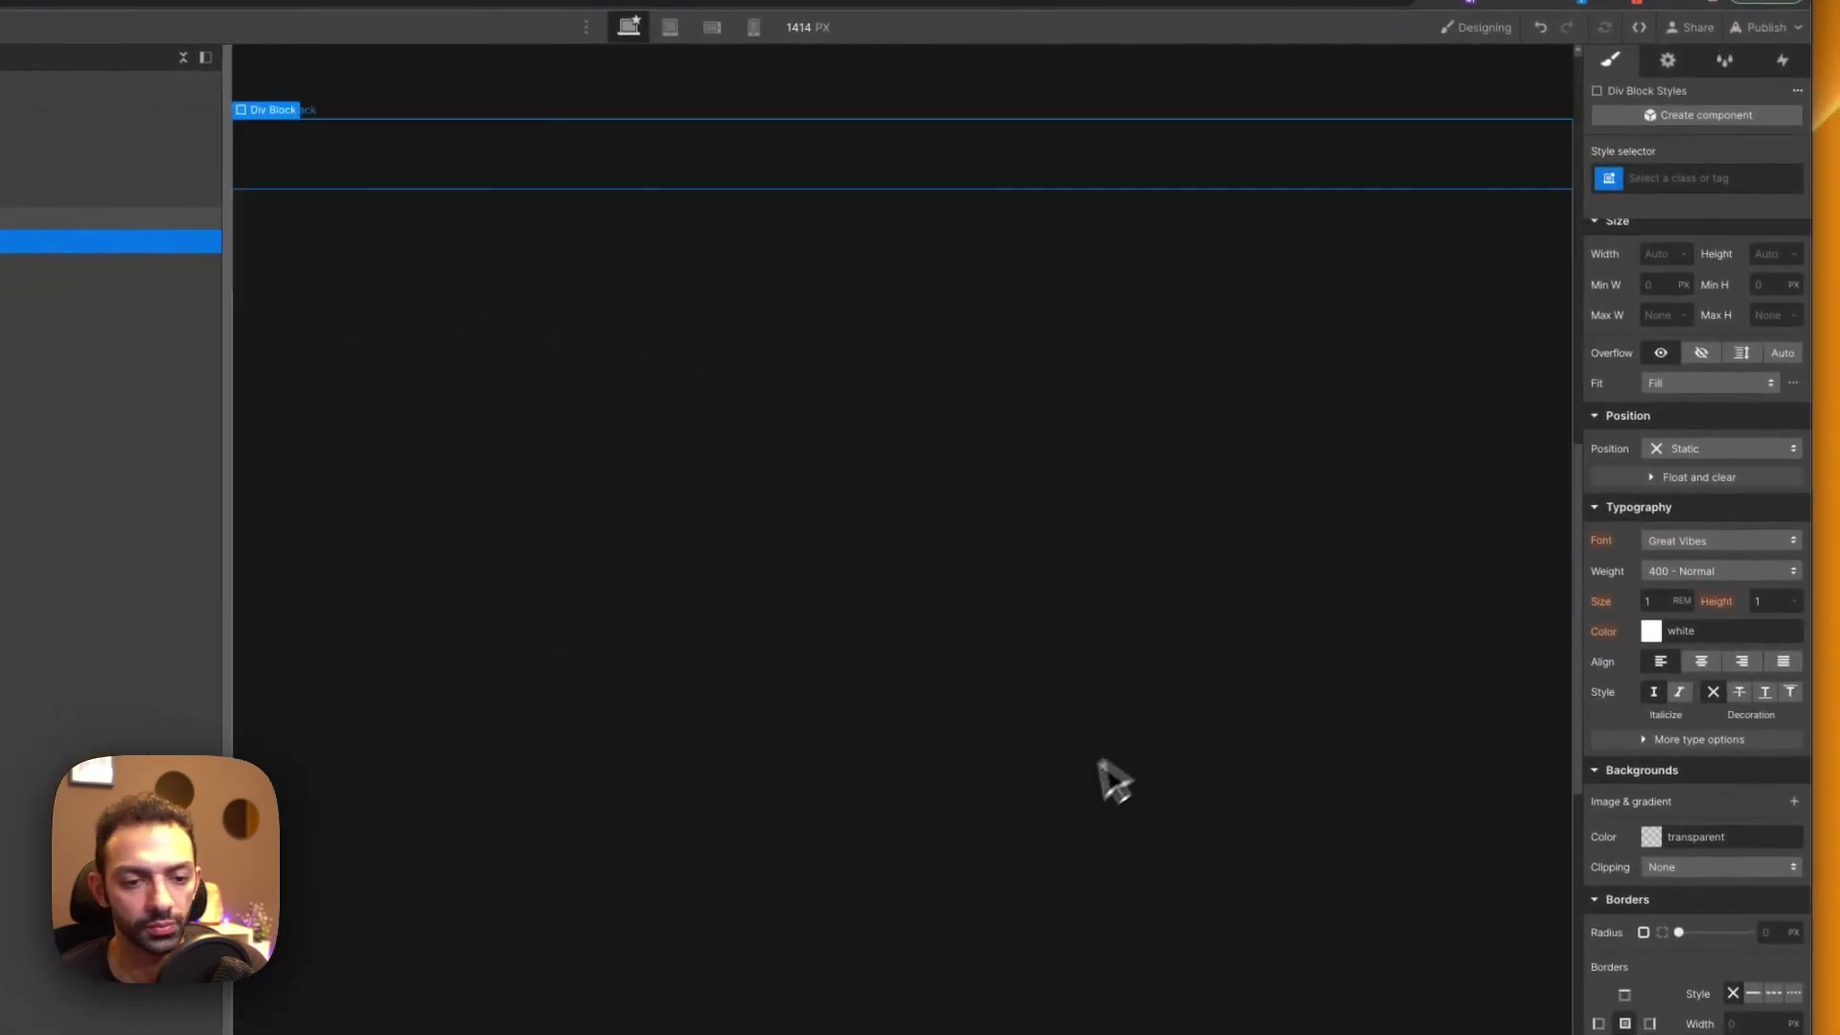
scroll(1327, 326, up, 5)
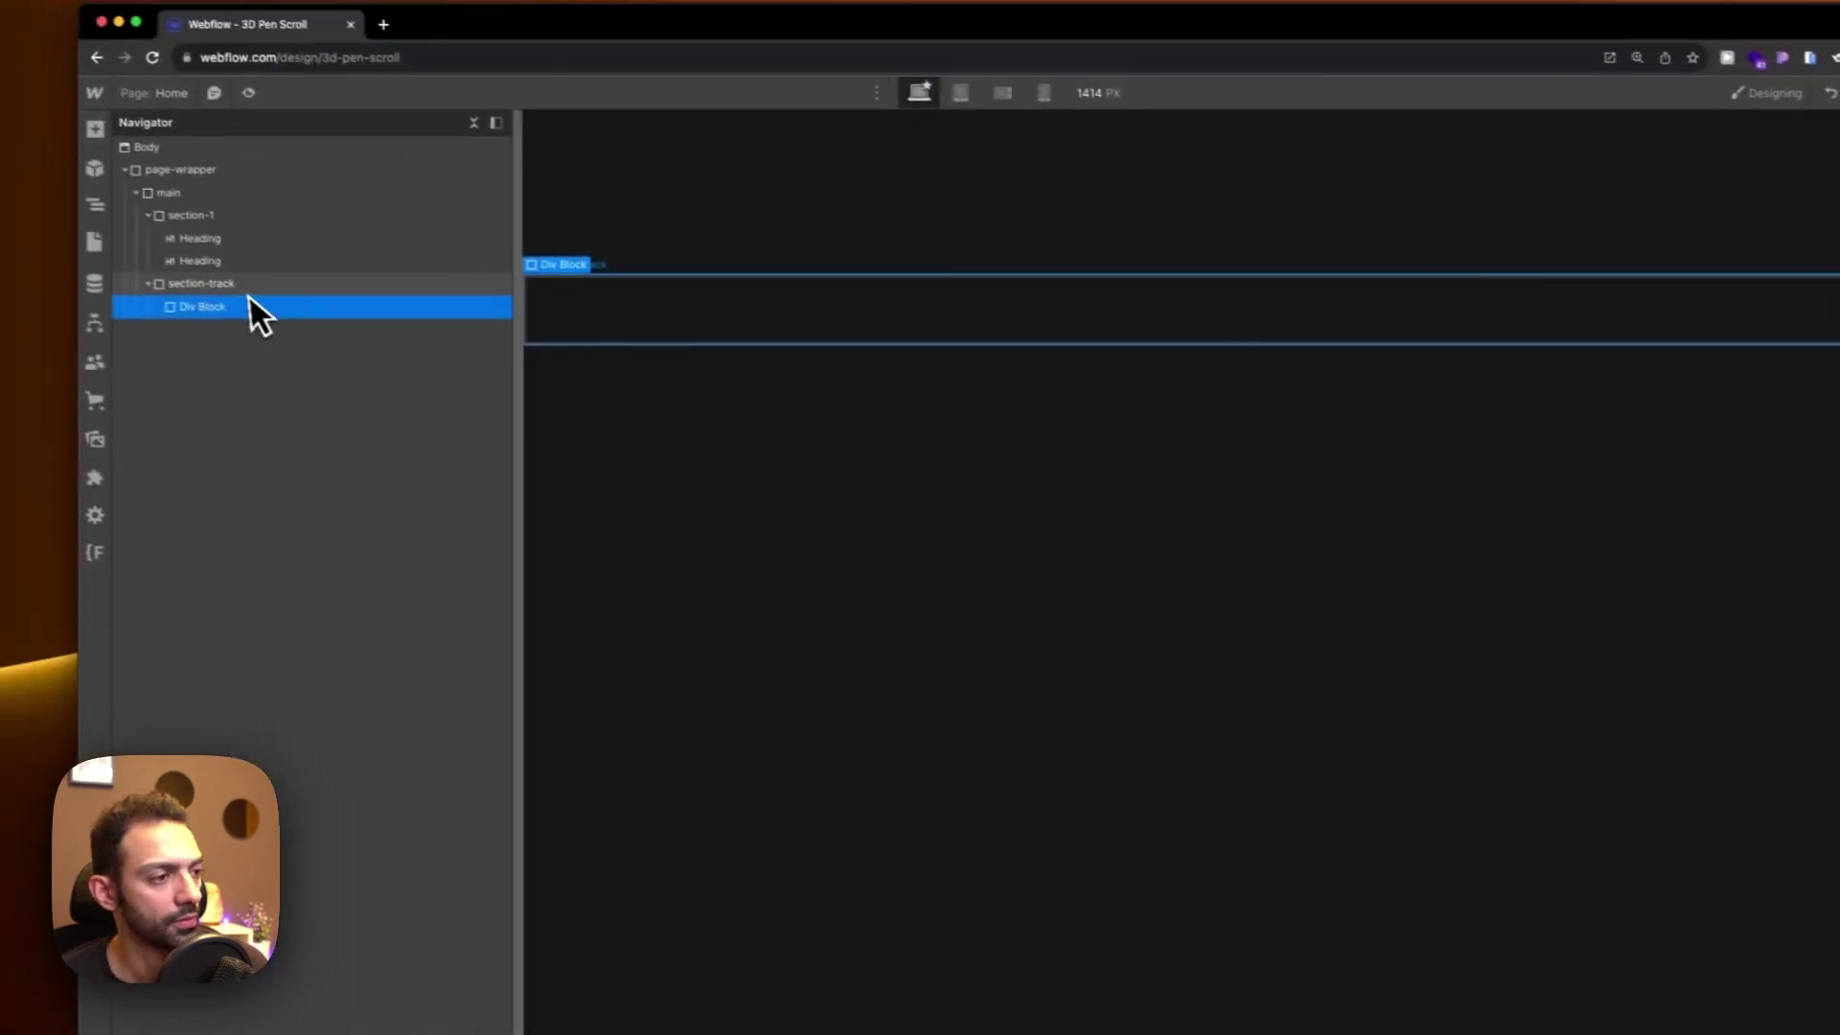
Set the section-track block's position to Relative
click(266, 293)
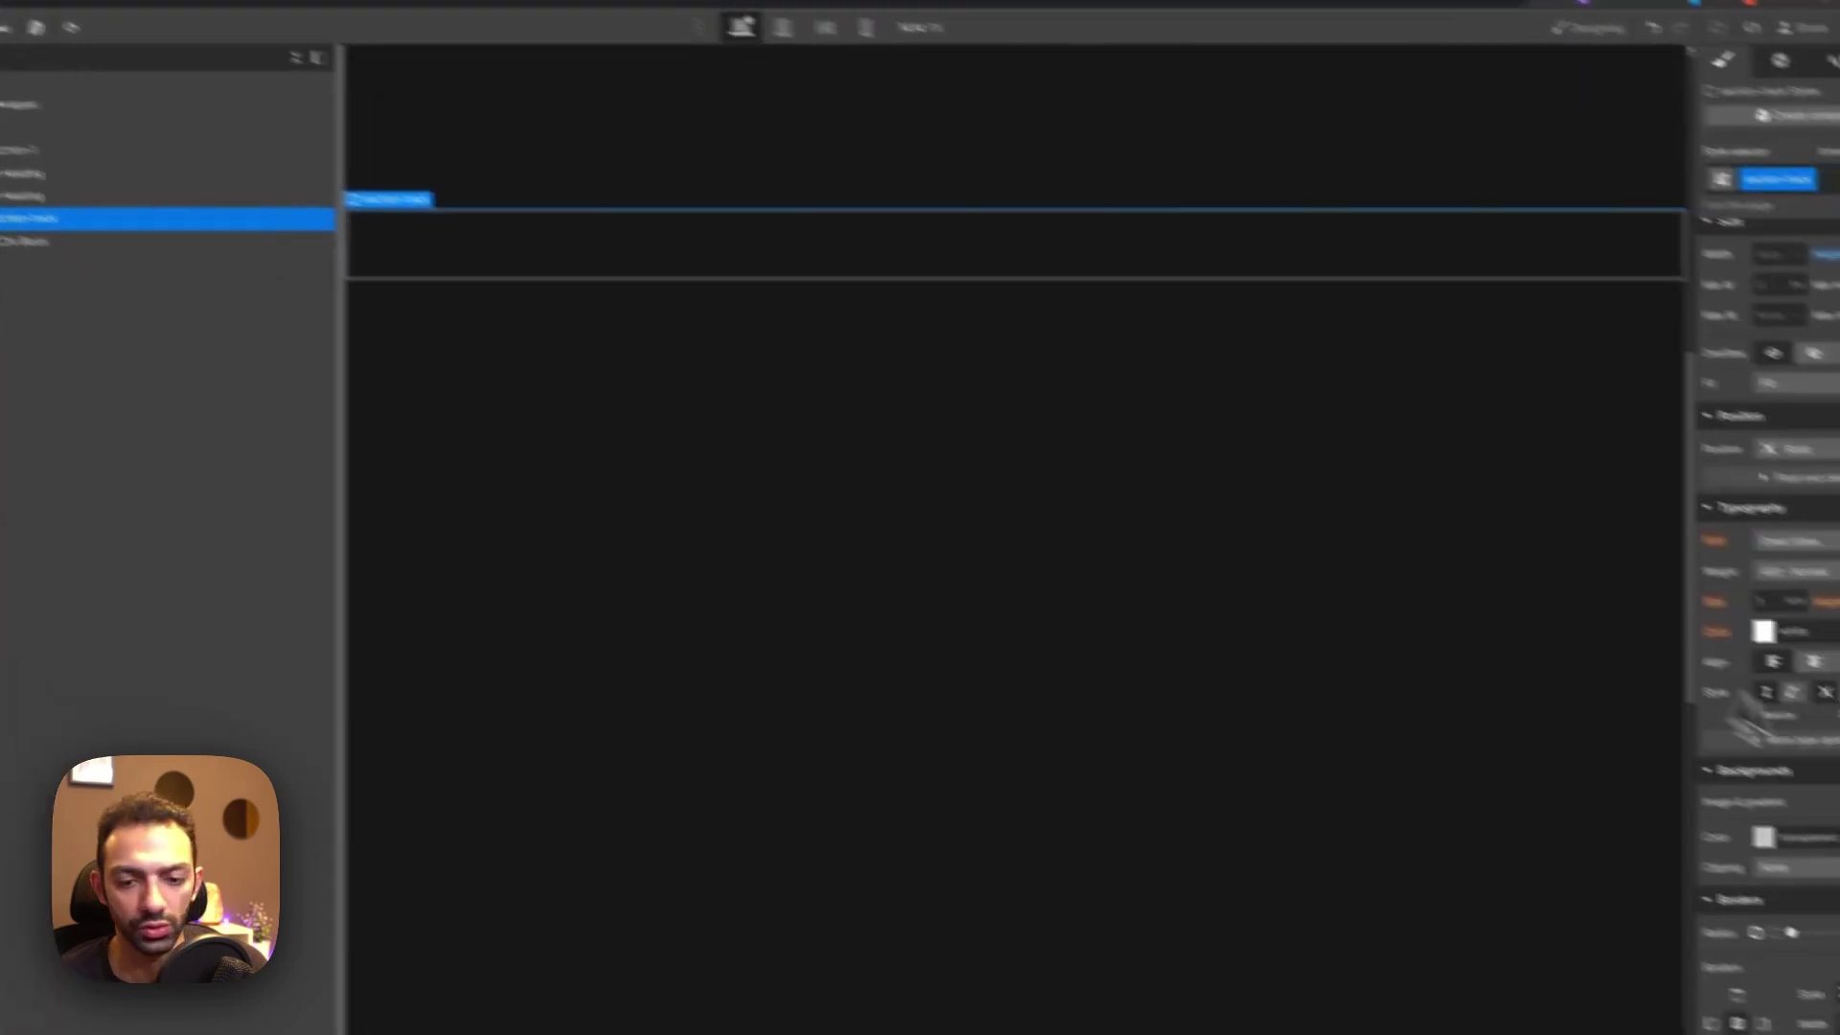
click(1715, 407)
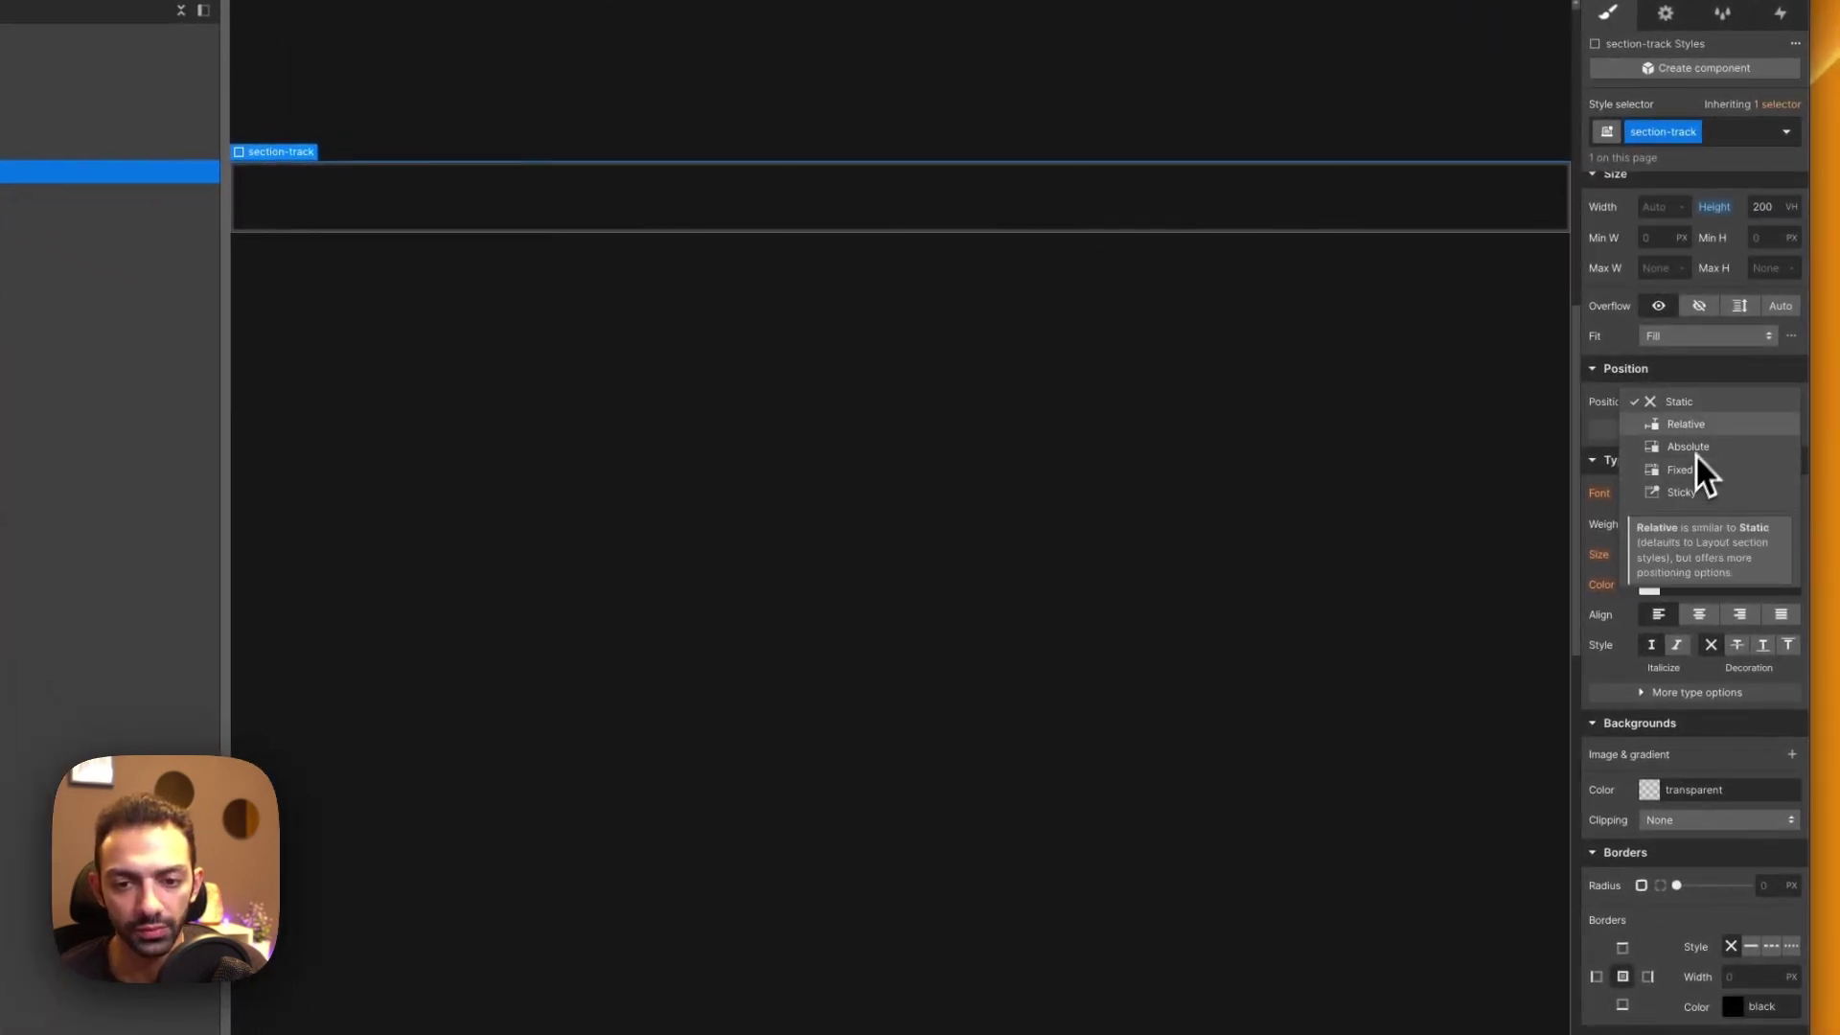
click(1694, 426)
Give the nested div block the class camera, a centered horizontal flex layout, and a size of 100 VW by 100 VH
click(278, 291)
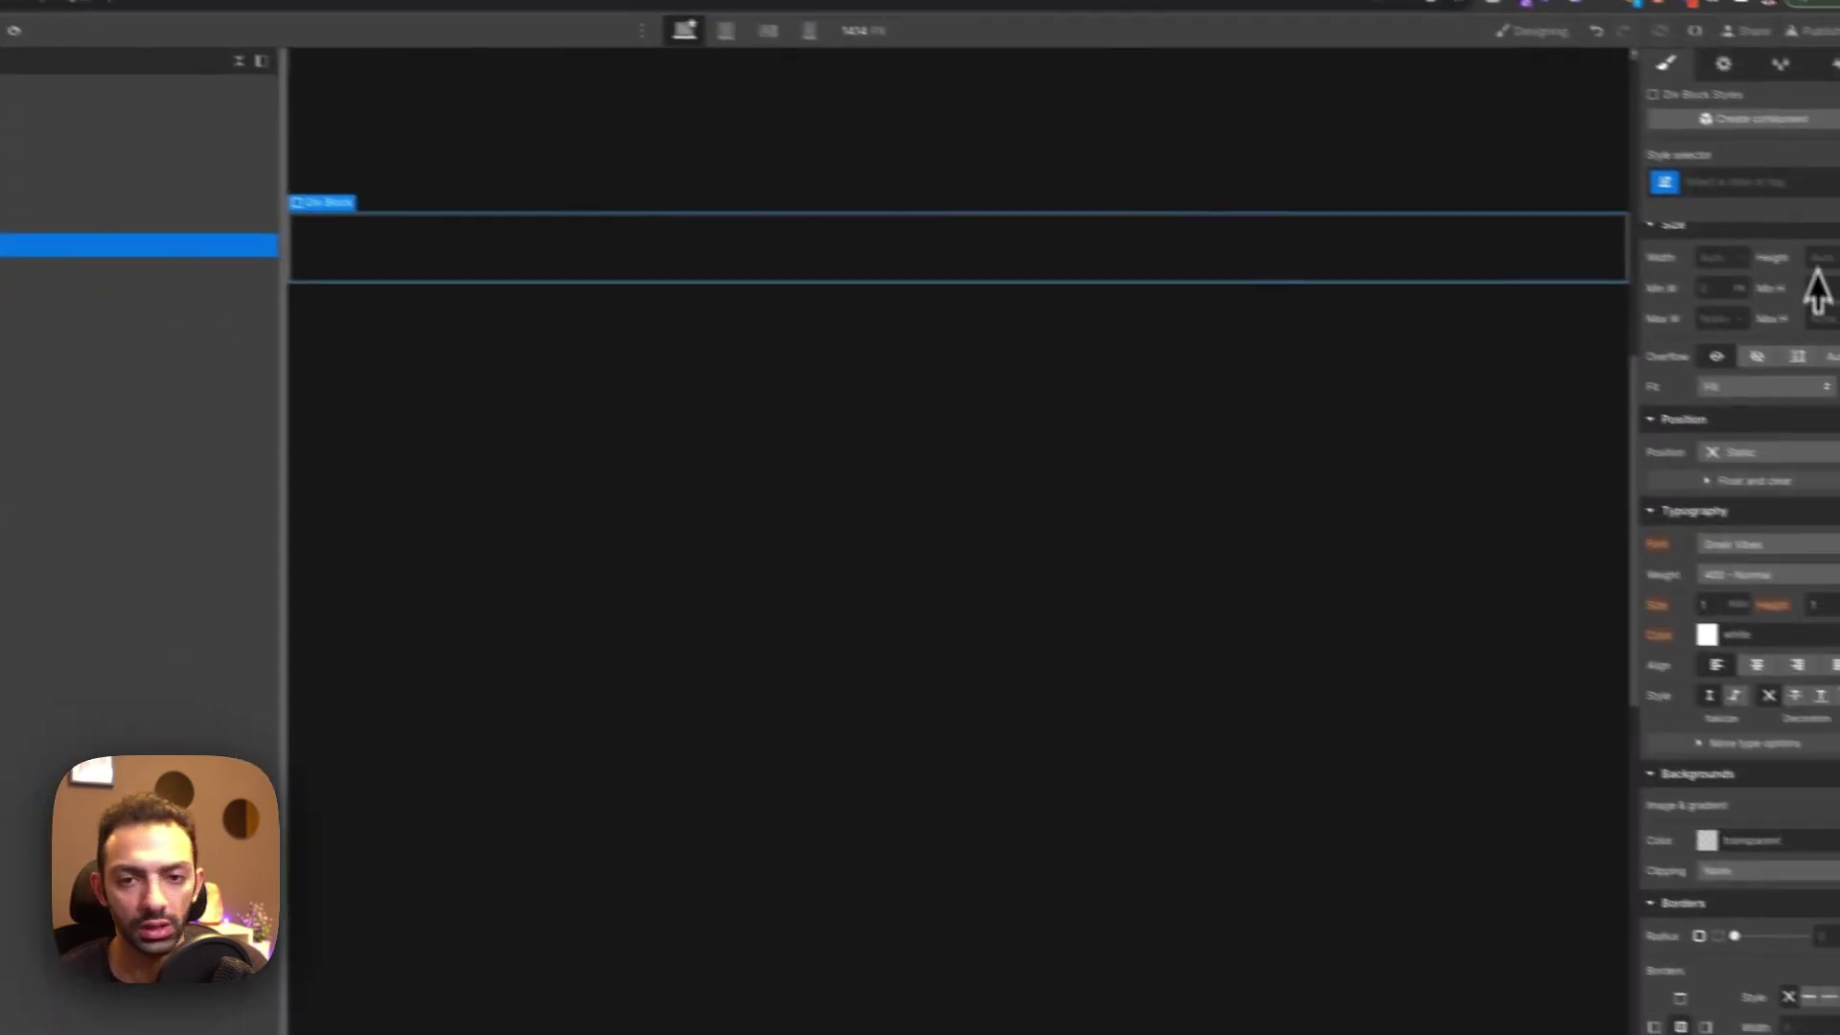
click(1782, 183)
text(camera)
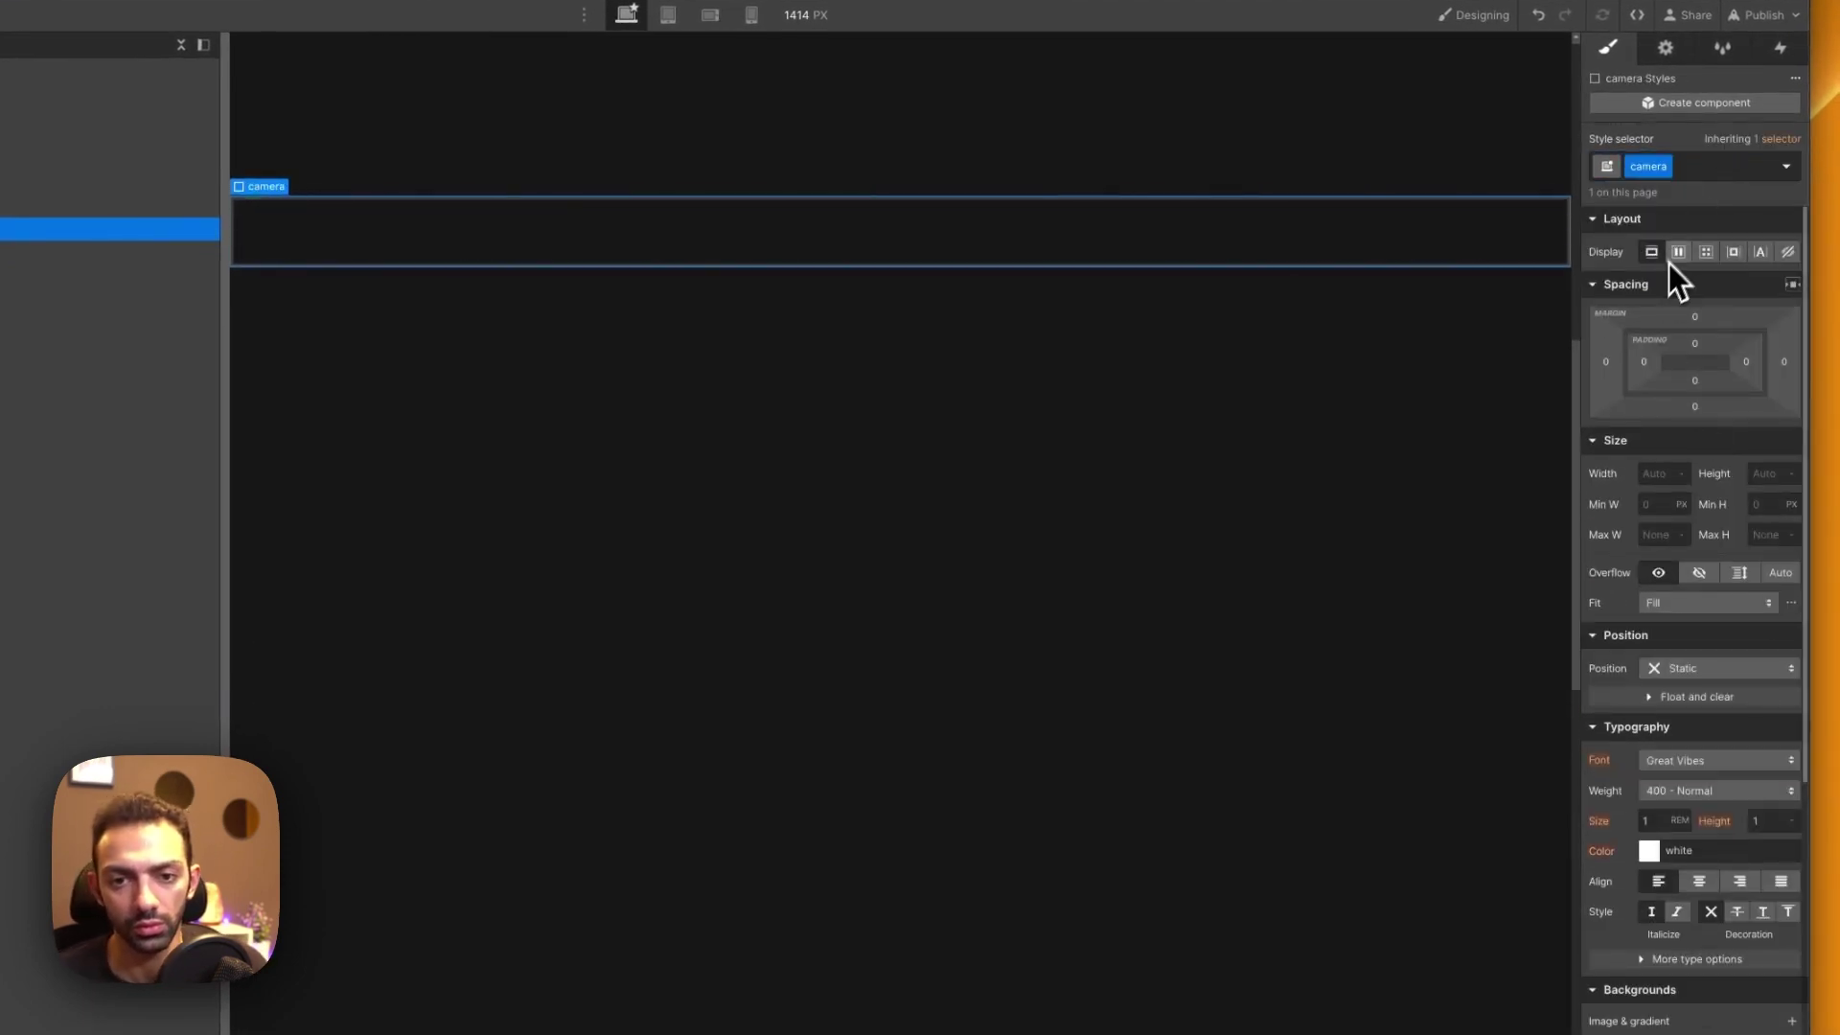
click(1675, 255)
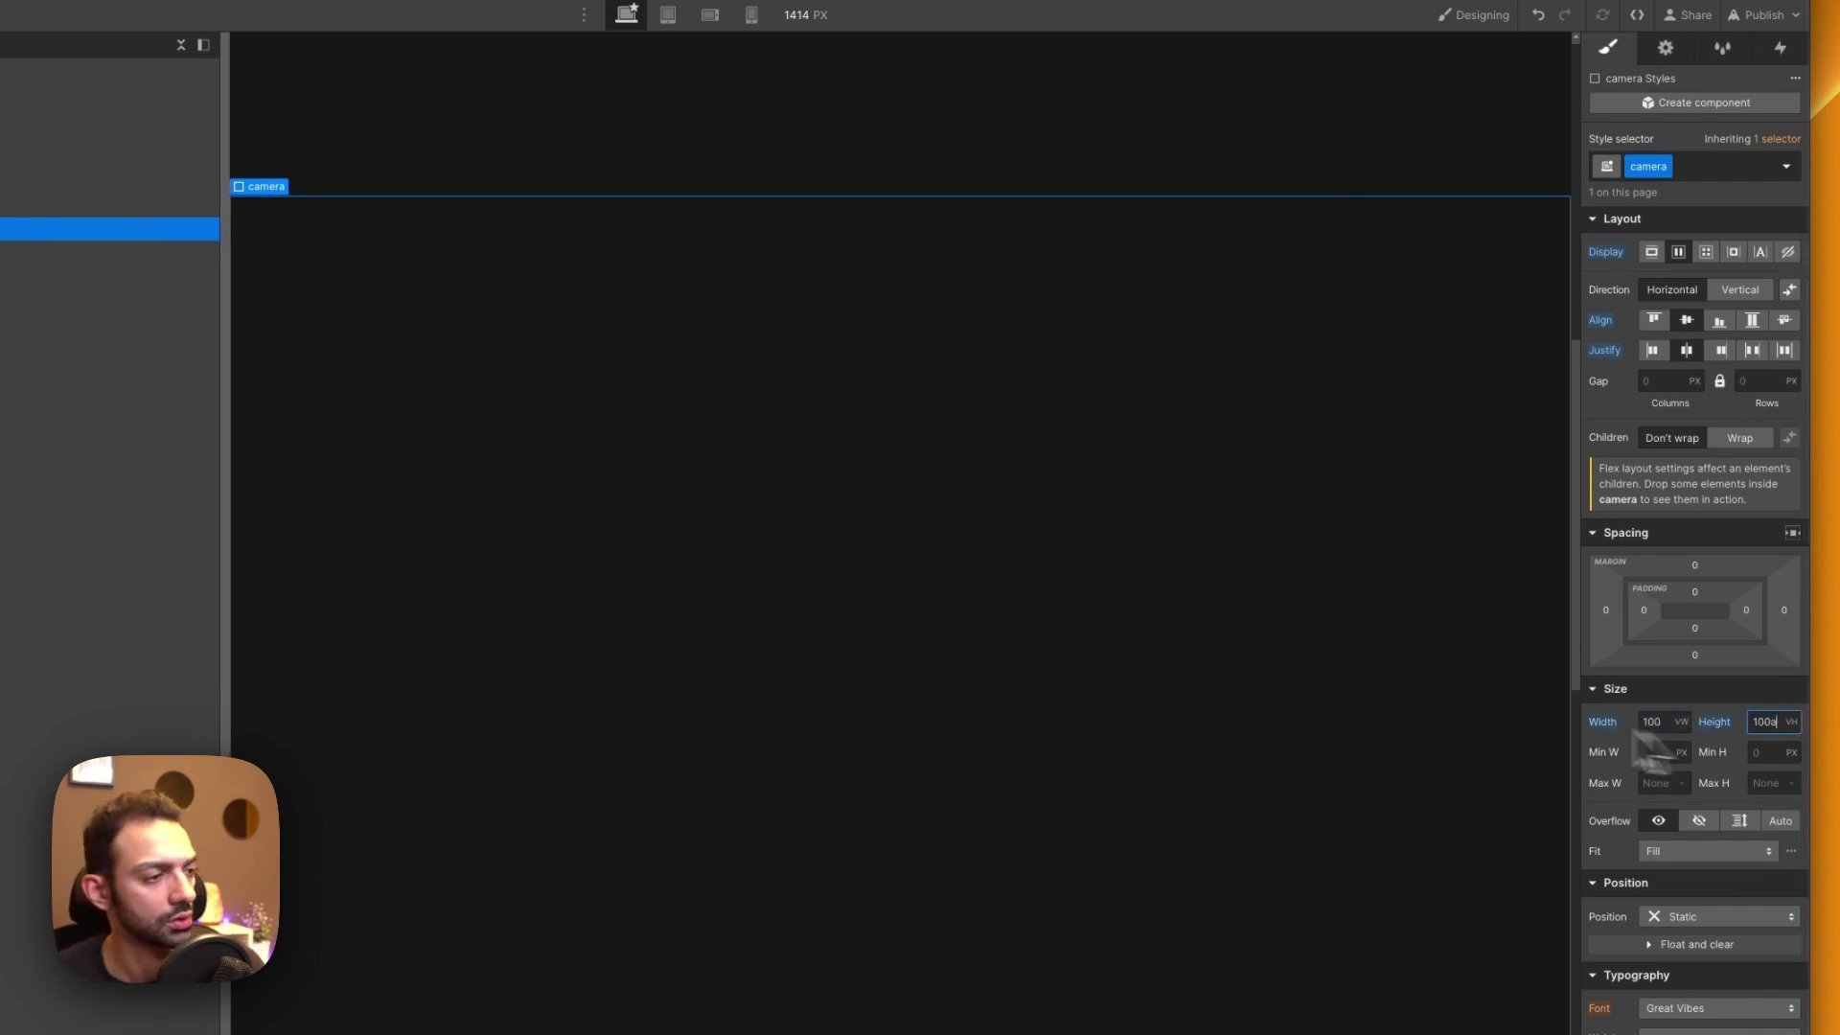
Copy section-1's second heading, "The pen is the tongue of the mind.", into the camera block
scroll(891, 429, up, 7)
click(1215, 232)
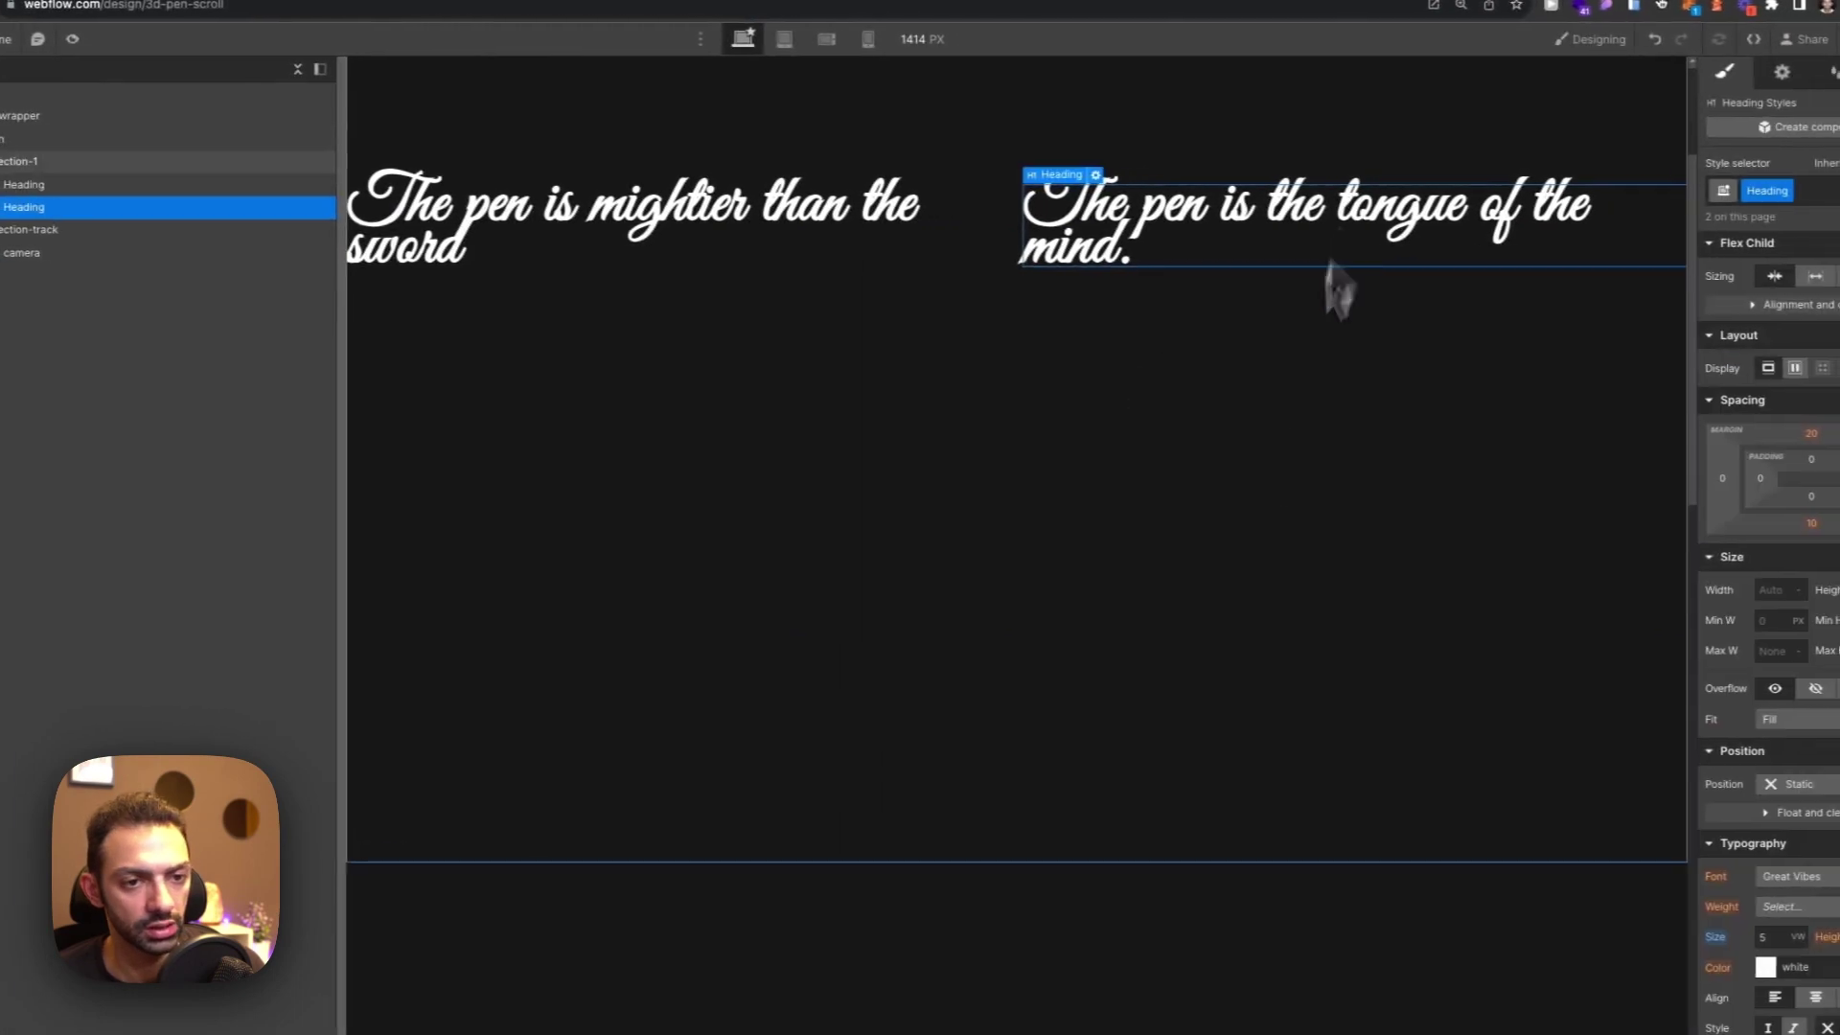
scroll(1199, 704, down, 6)
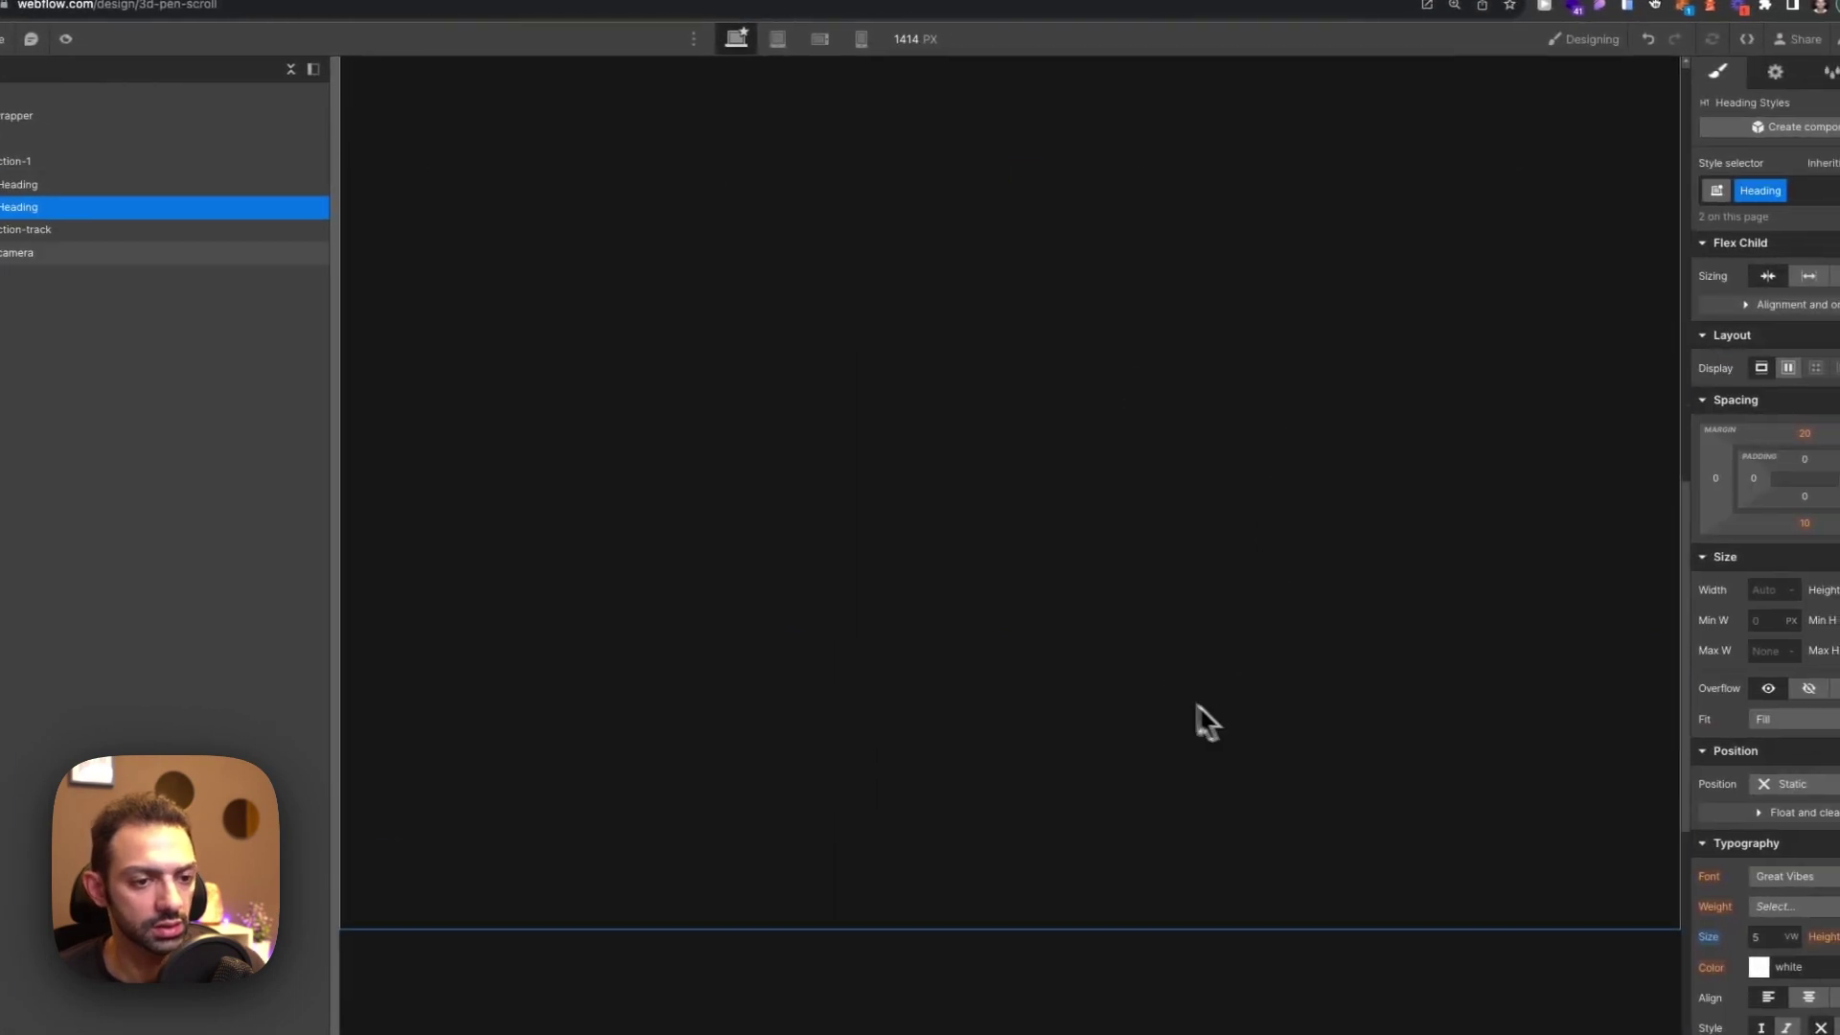
click(1183, 695)
scroll(1131, 623, up, 5)
scroll(959, 627, down, 3)
scroll(772, 635, up, 3)
scroll(753, 632, down, 6)
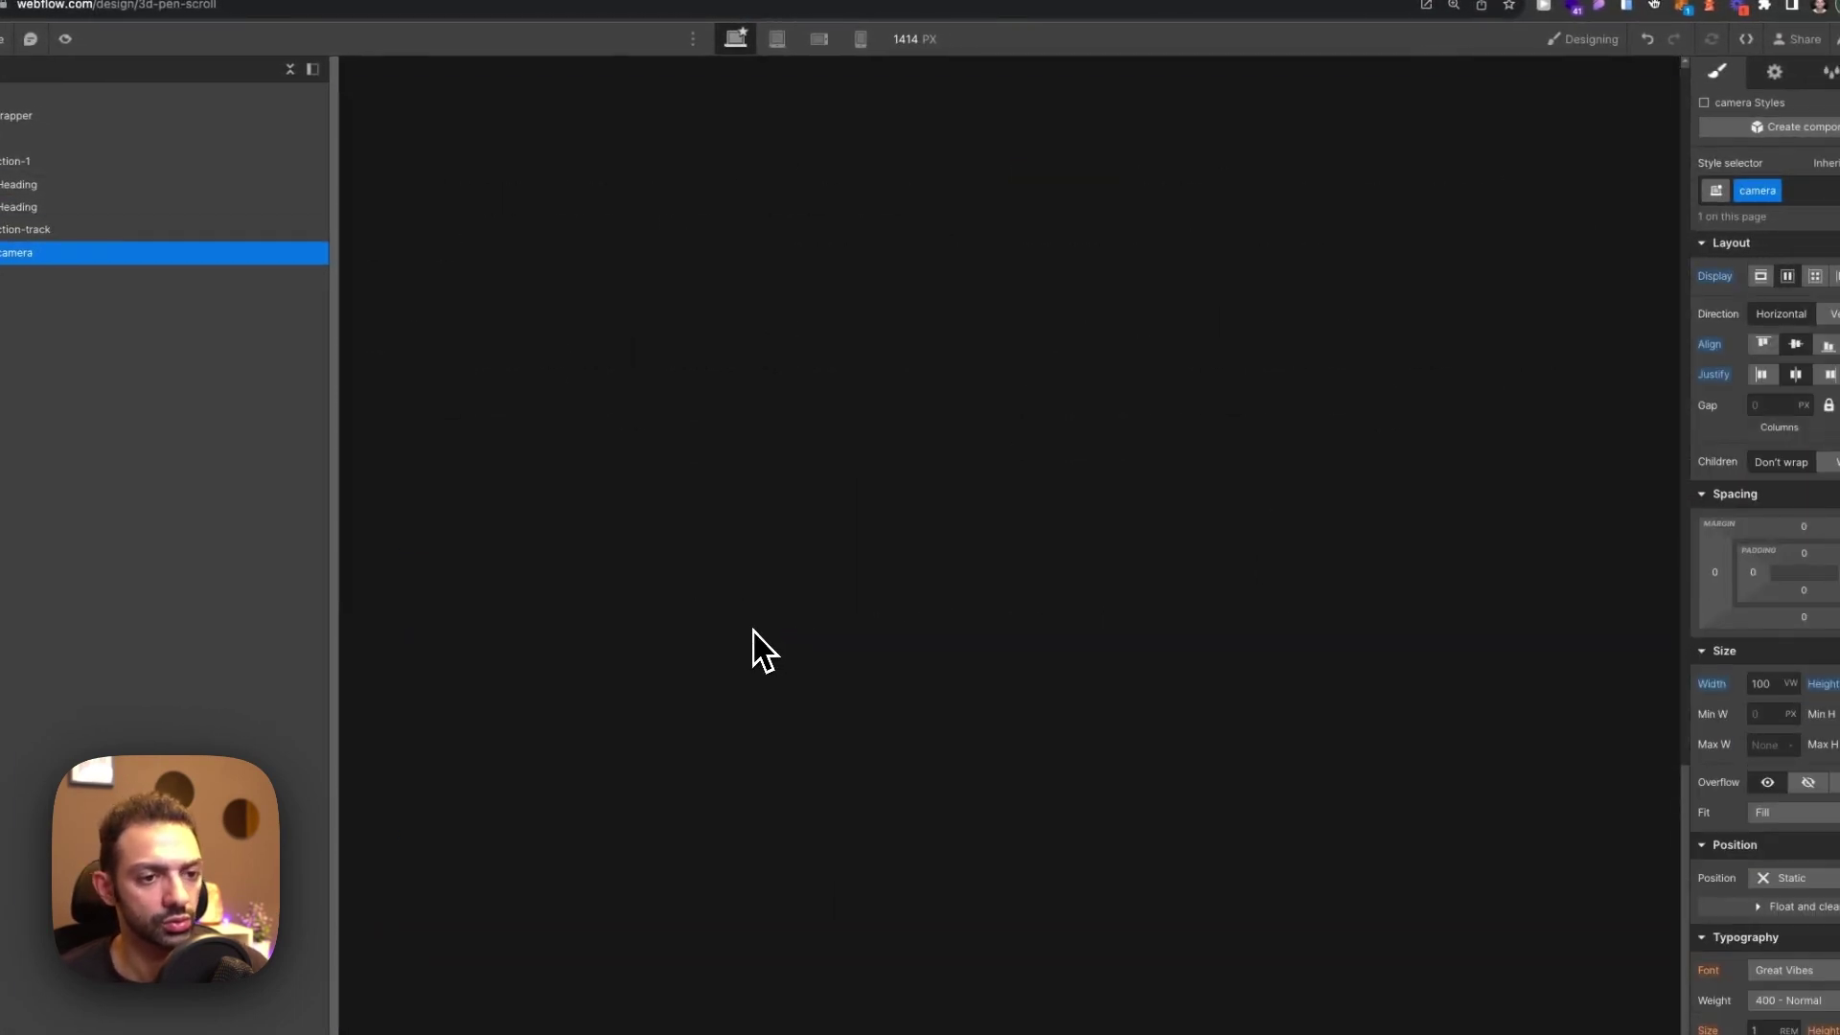
scroll(795, 661, up, 8)
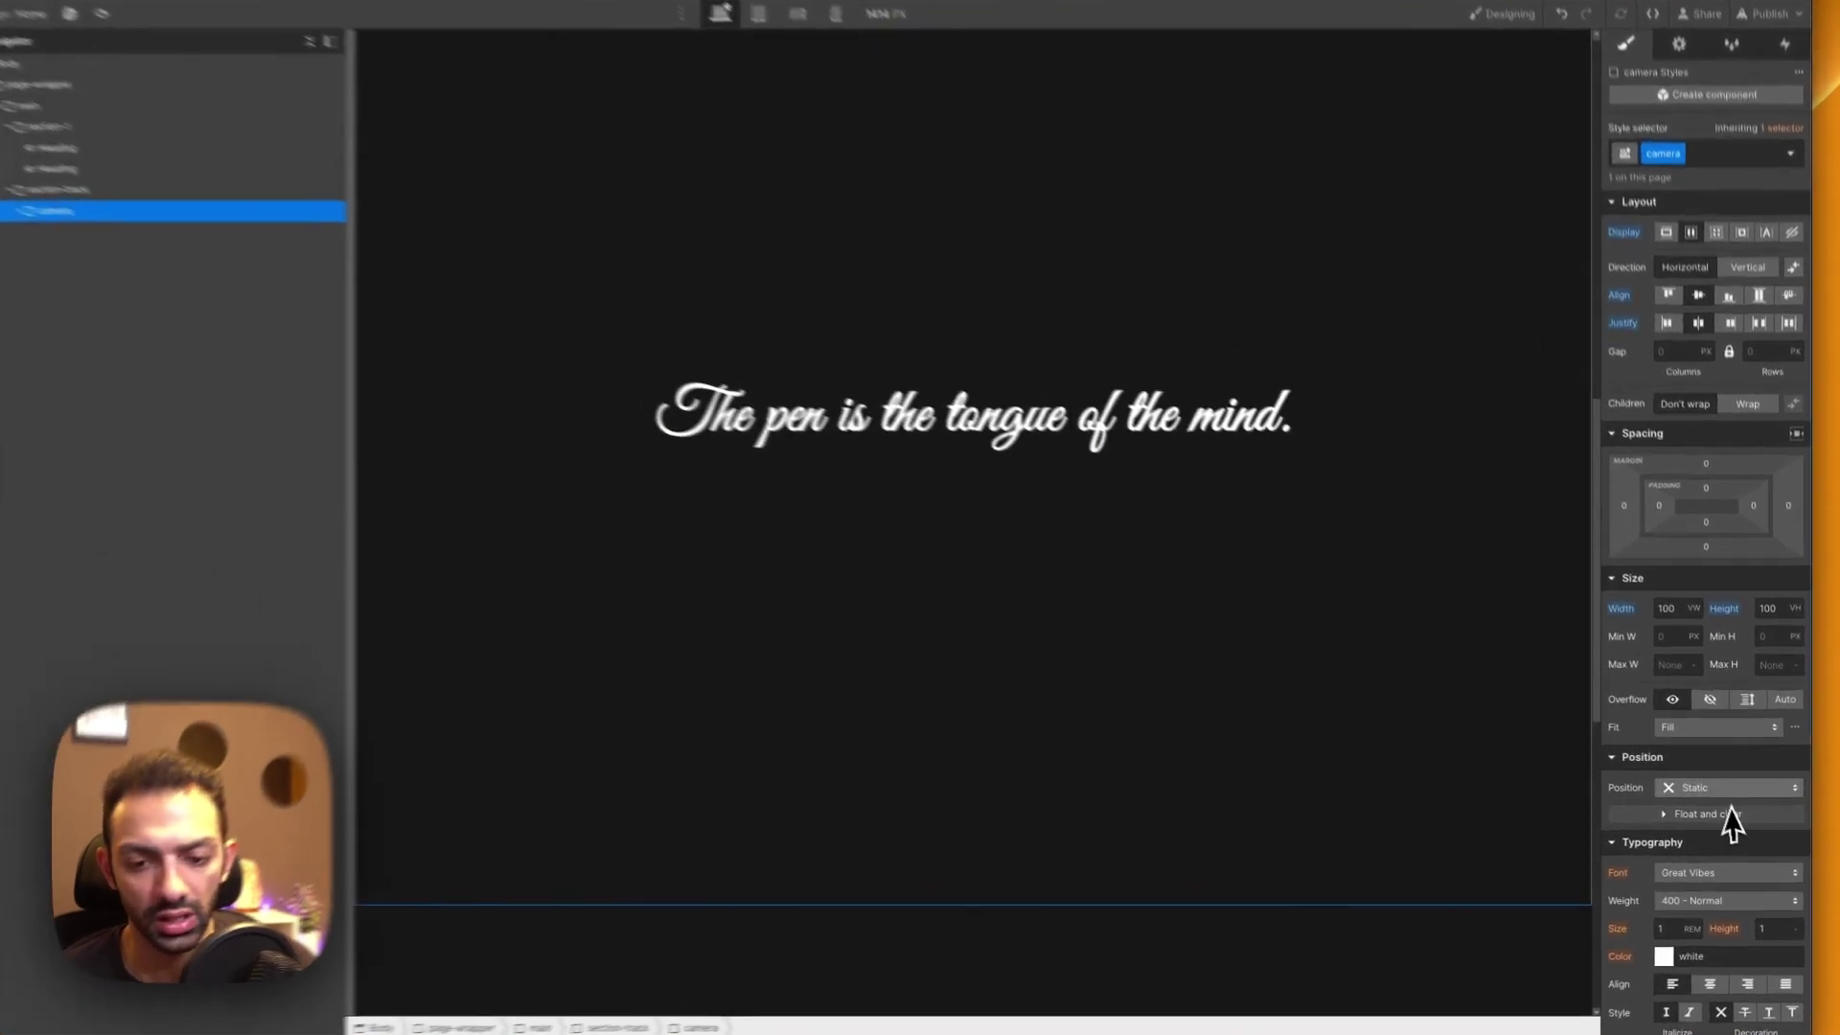
Set the camera block's position to Sticky with a top offset of 0
click(1749, 791)
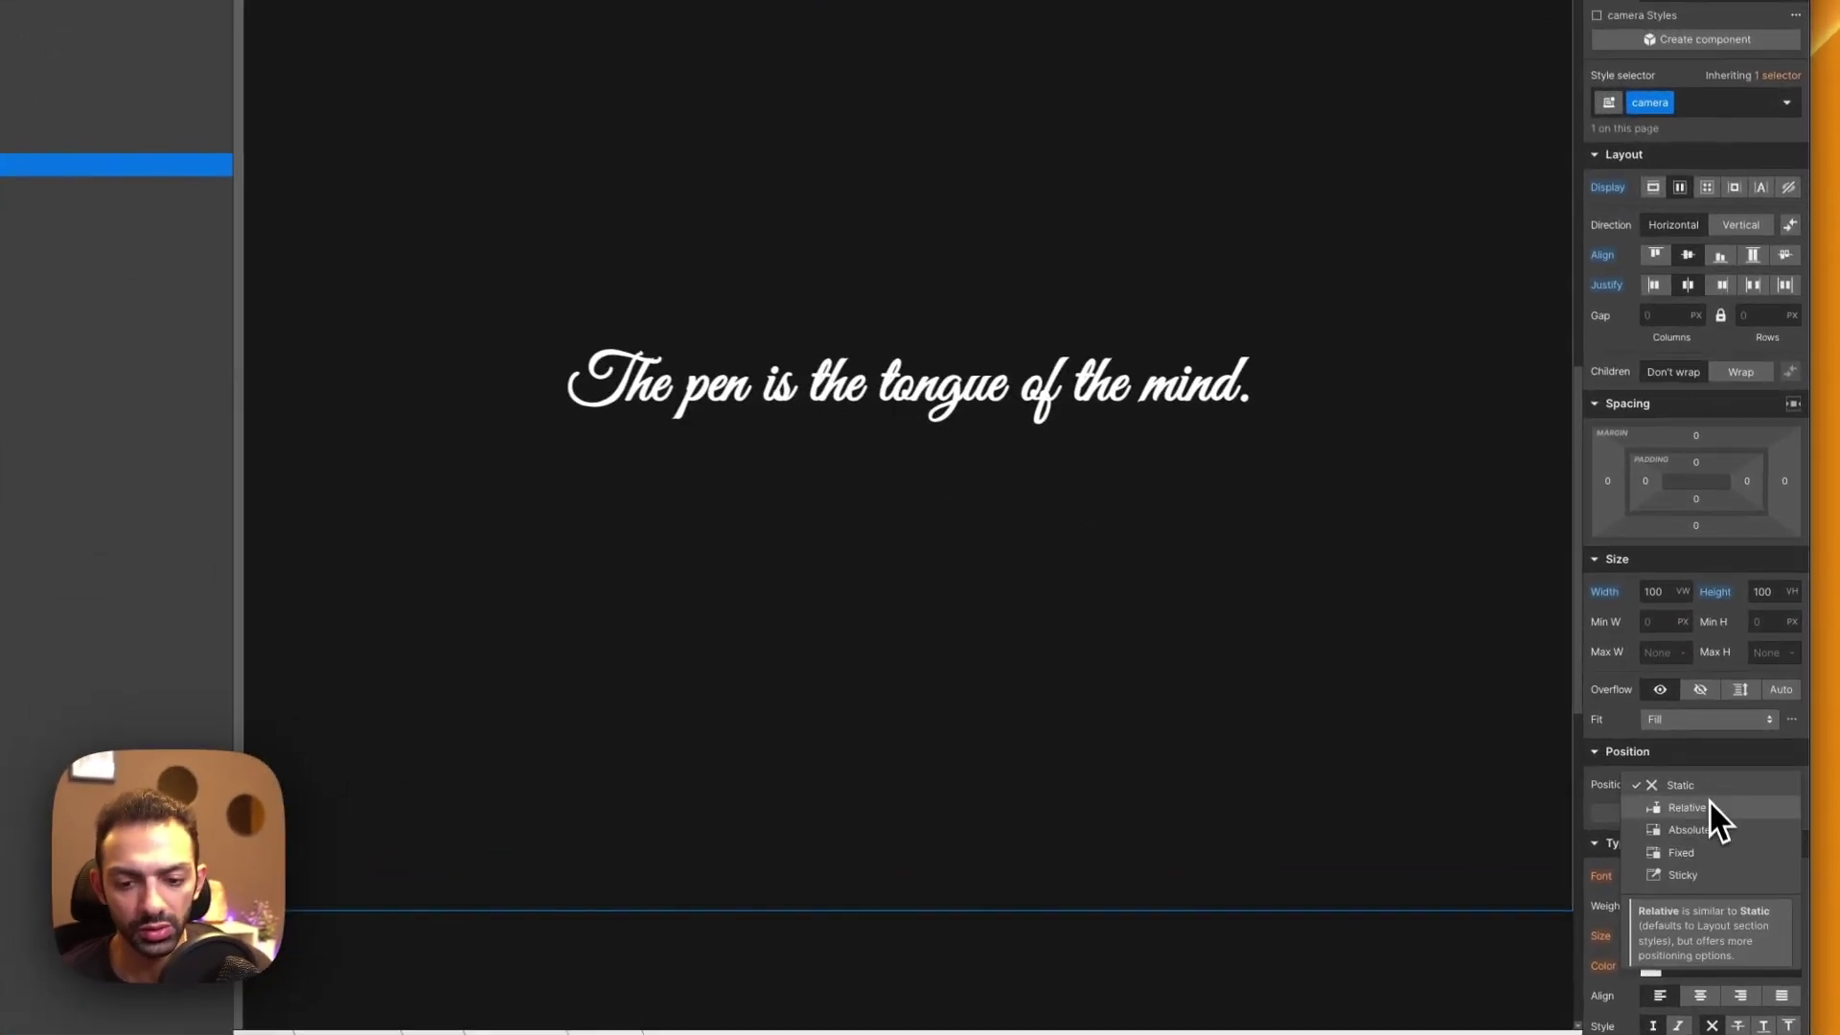
click(1737, 867)
click(1719, 814)
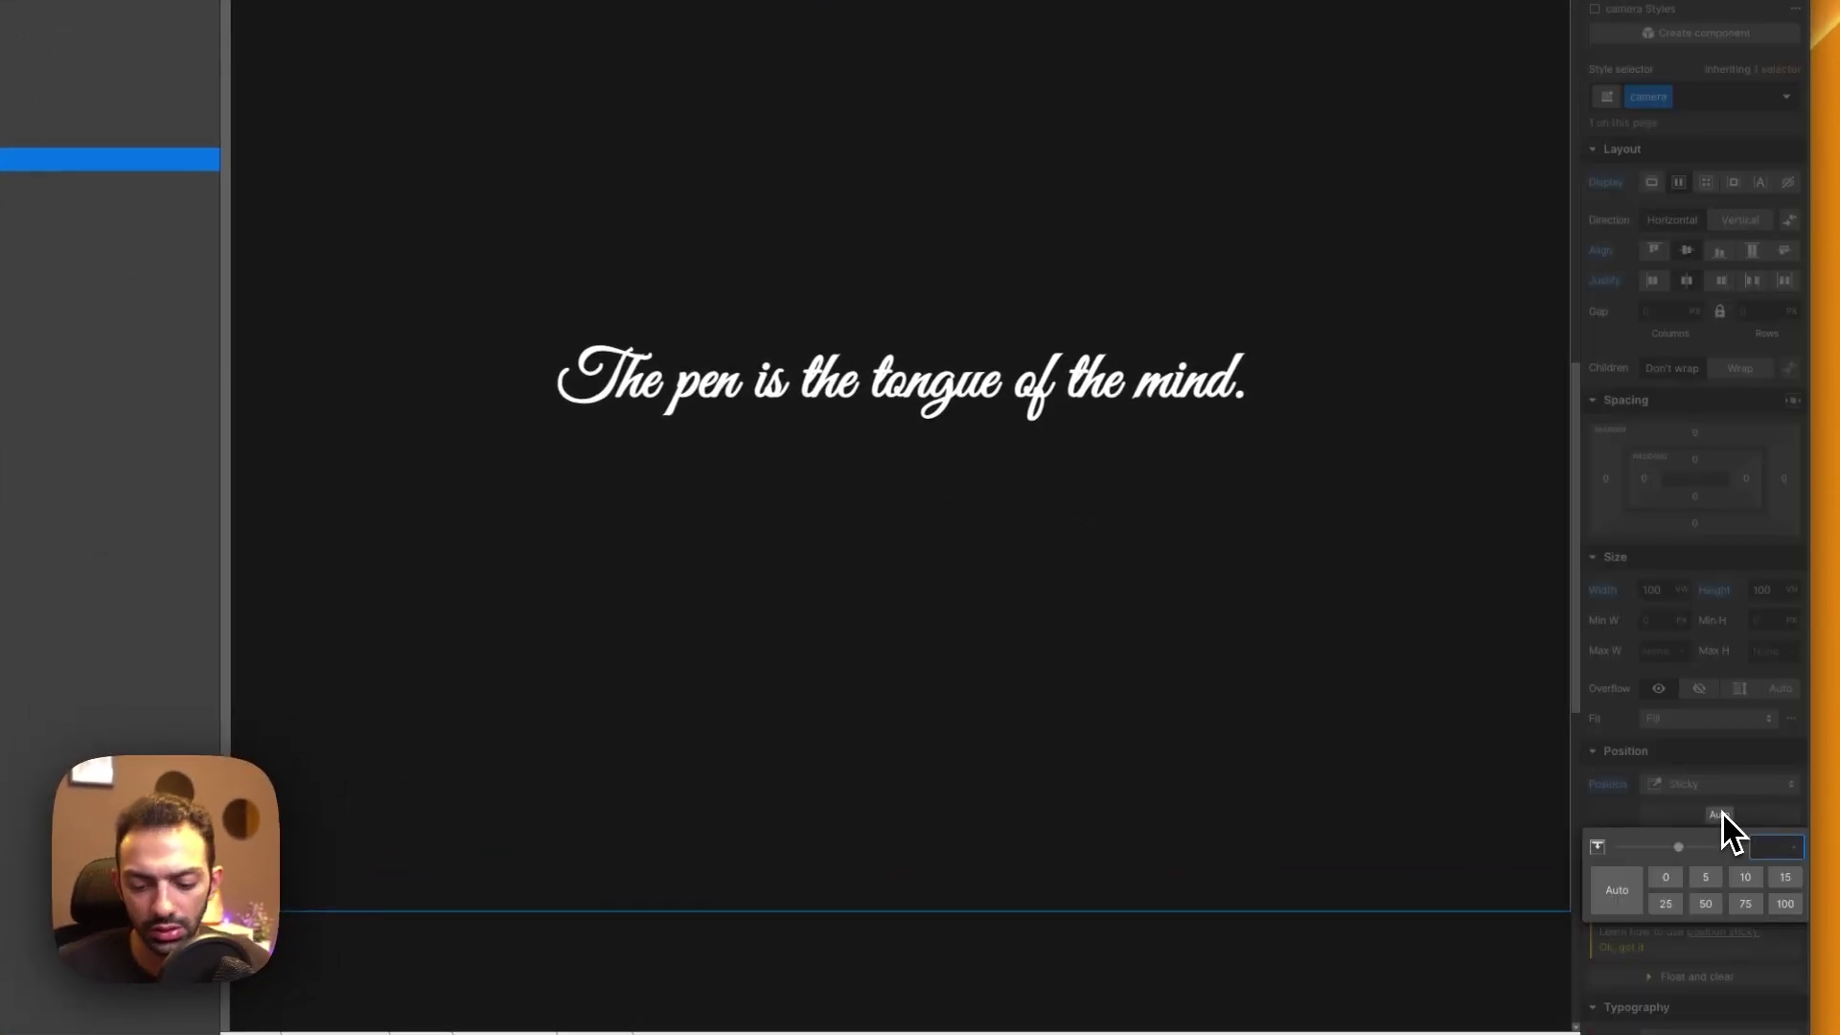
text(0)
key(Return)
Delete the second heading, "The pen is the tongue of the mind.", from section-1
scroll(997, 537, up, 10)
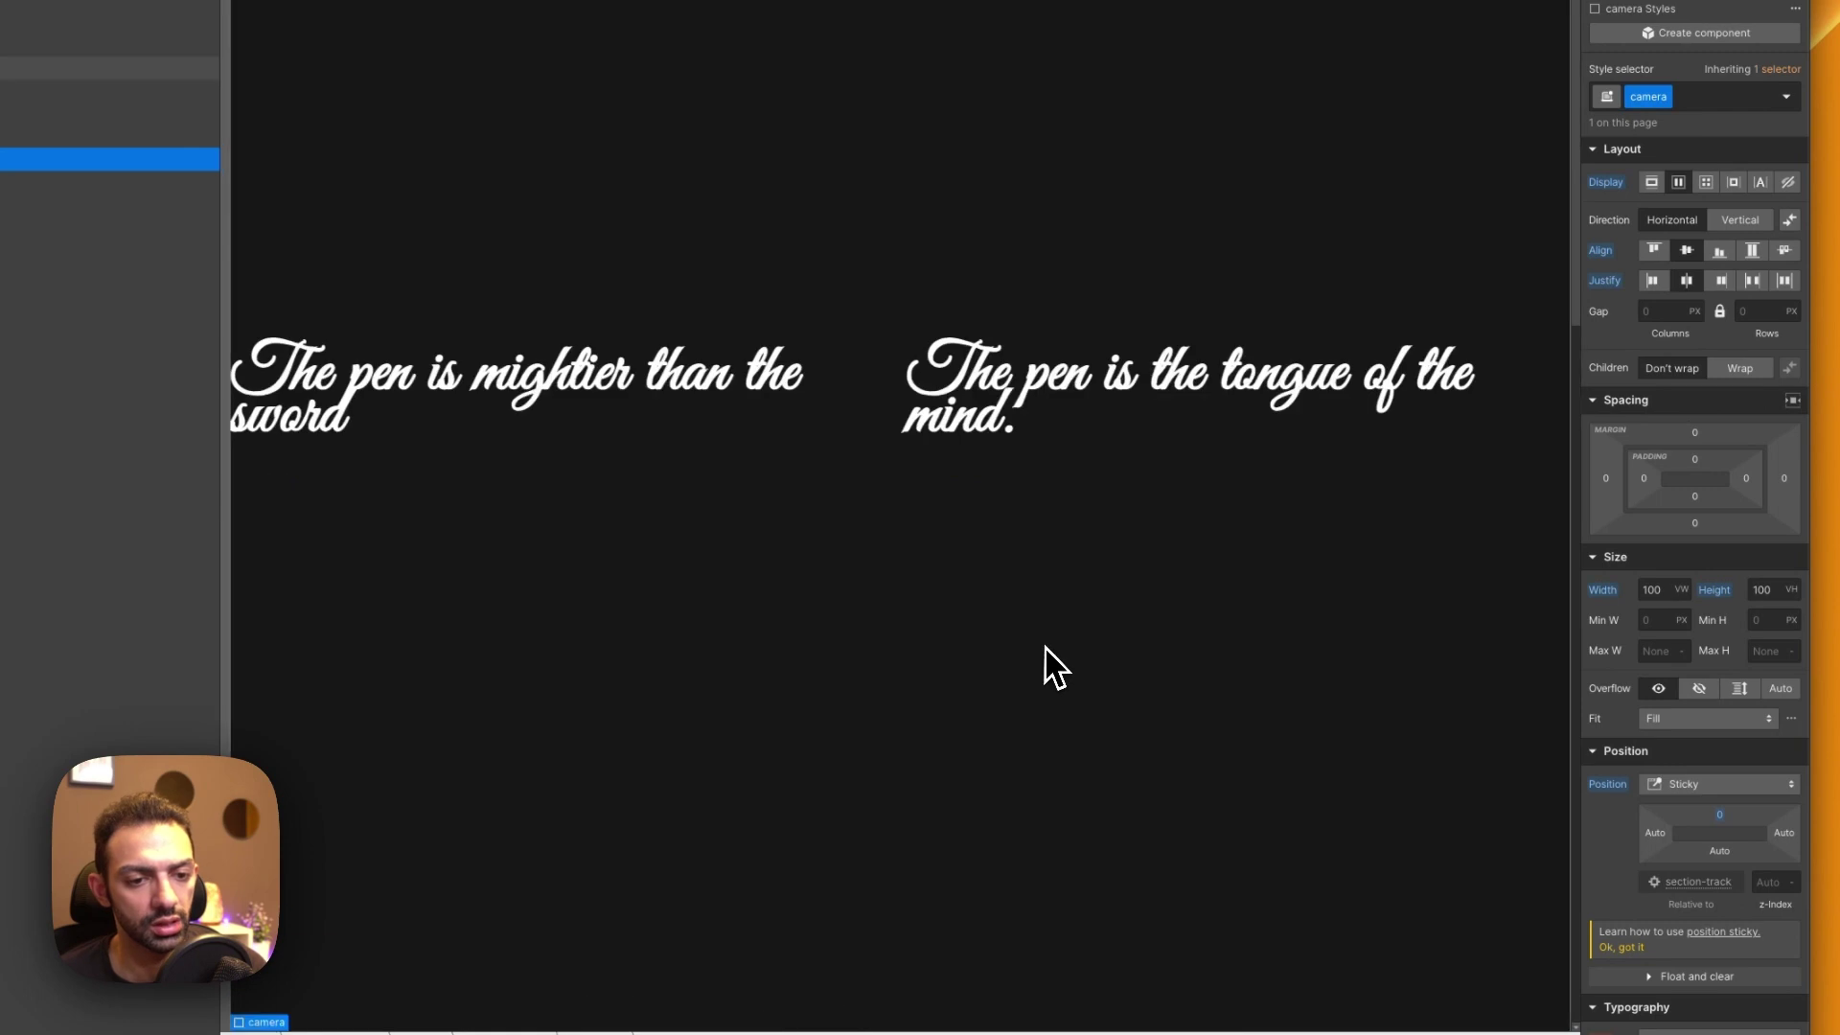
click(1077, 420)
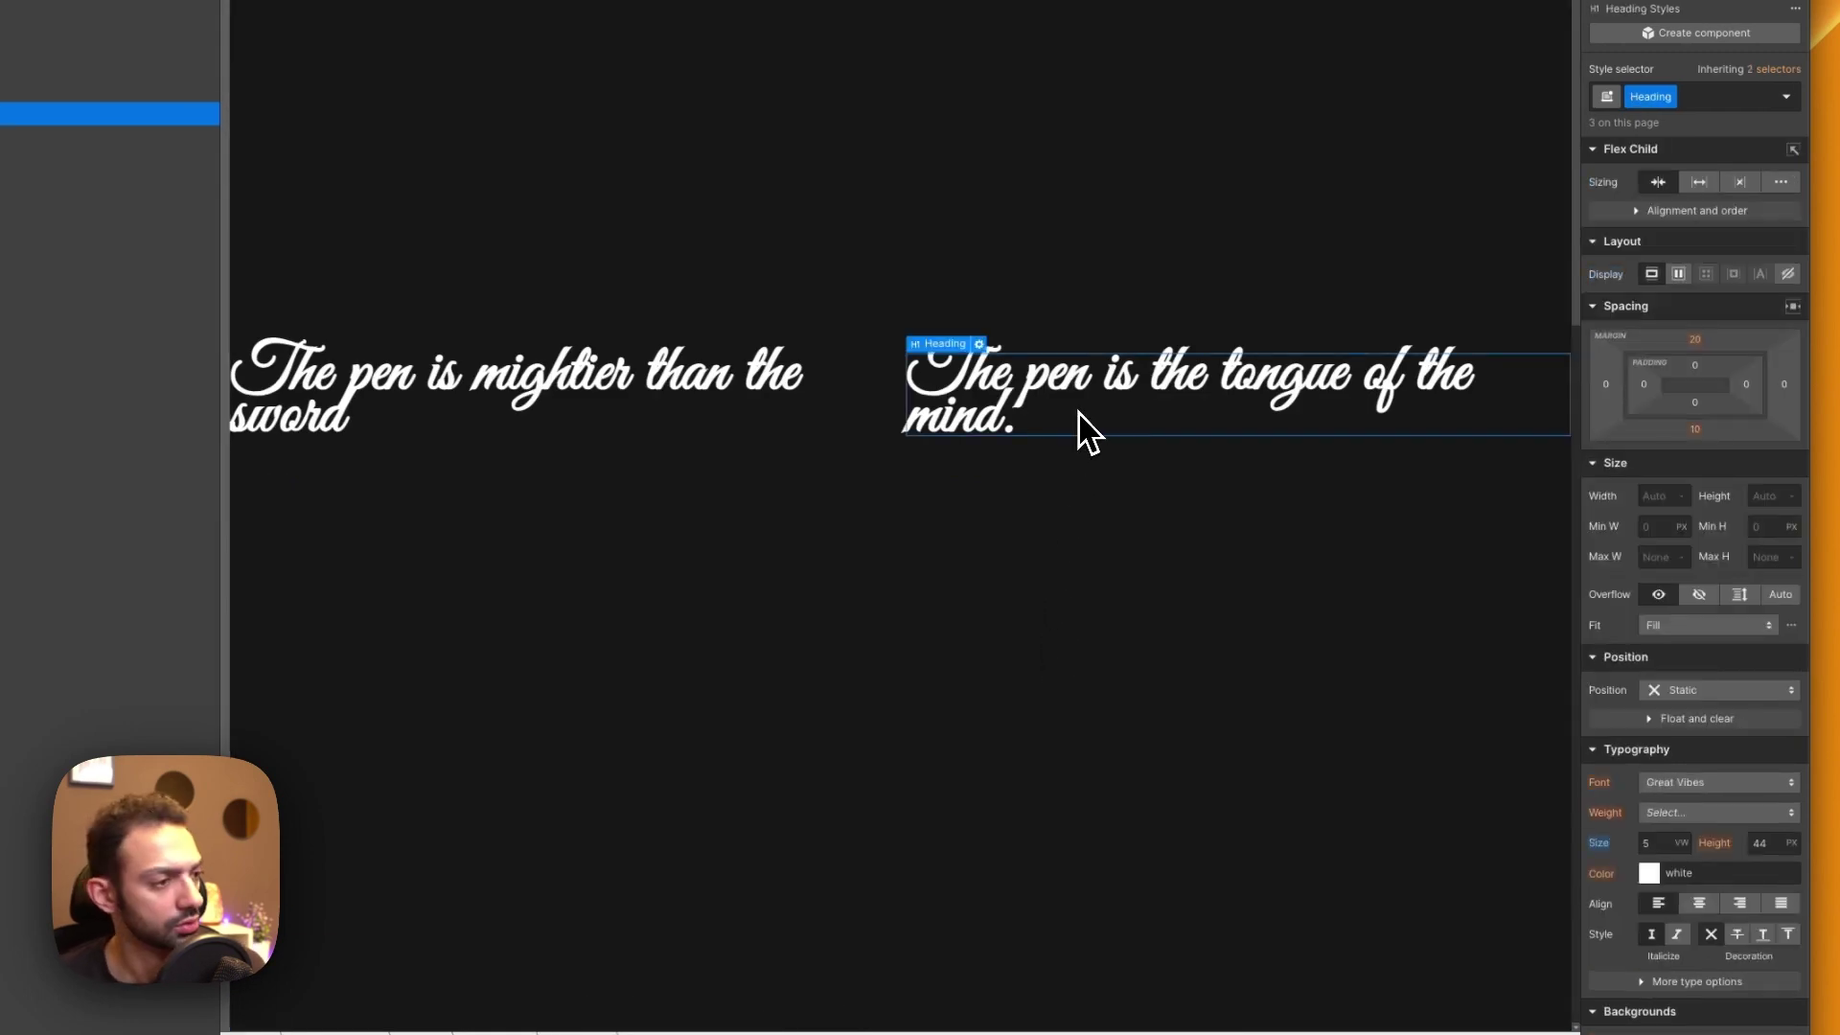
key(Delete)
Review how section-1 and section-track scroll on the canvas and inspect the nesting of section-track, camera and its heading
click(864, 513)
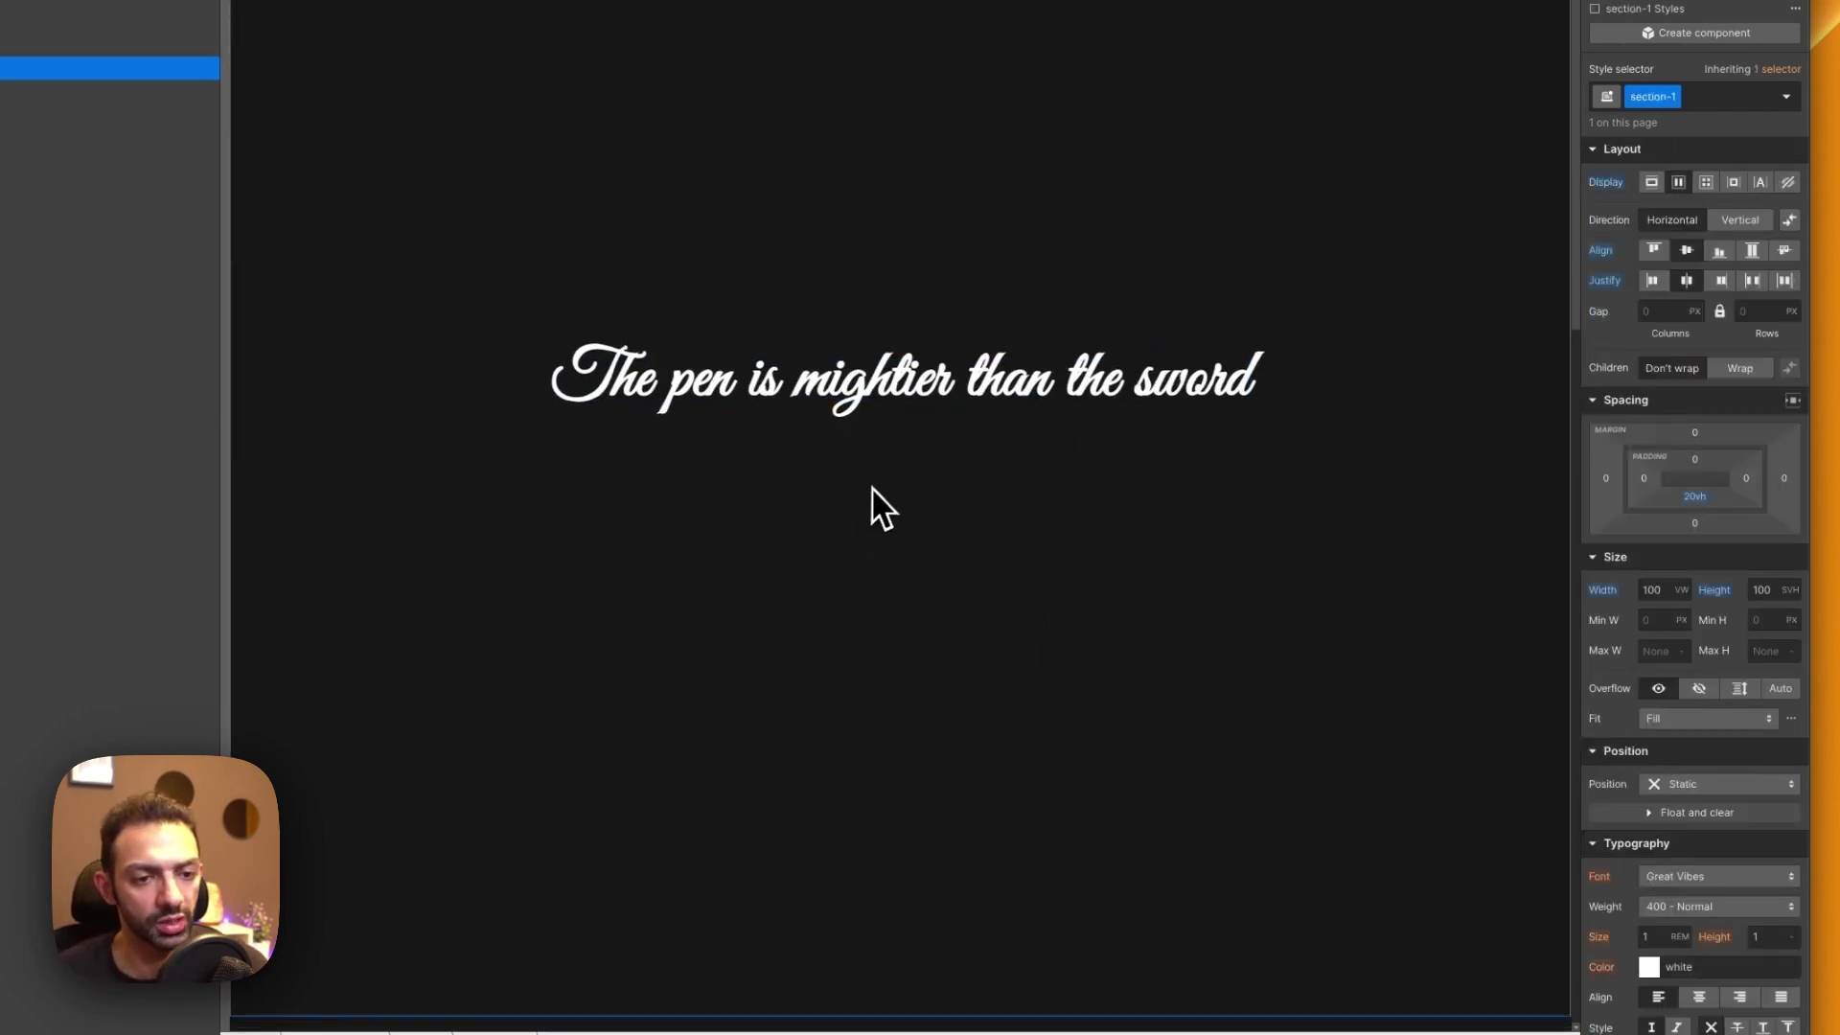
scroll(868, 512, down, 5)
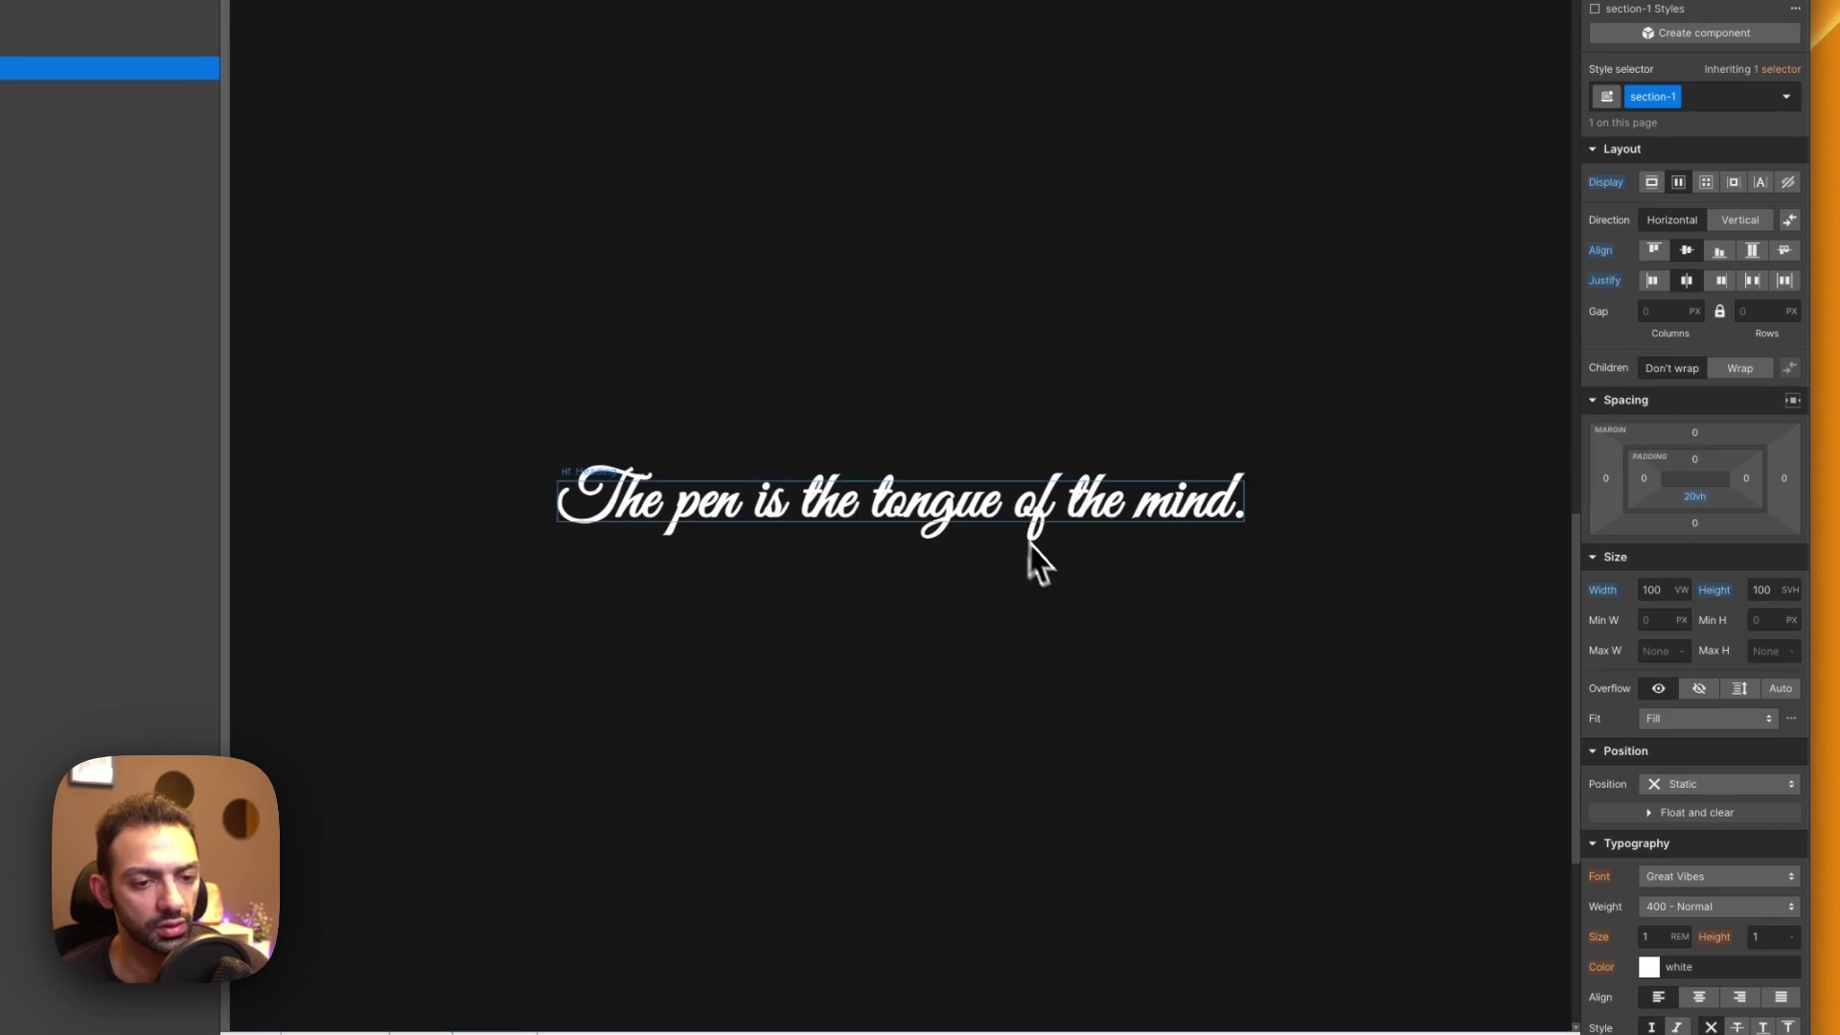
scroll(996, 517, up, 6)
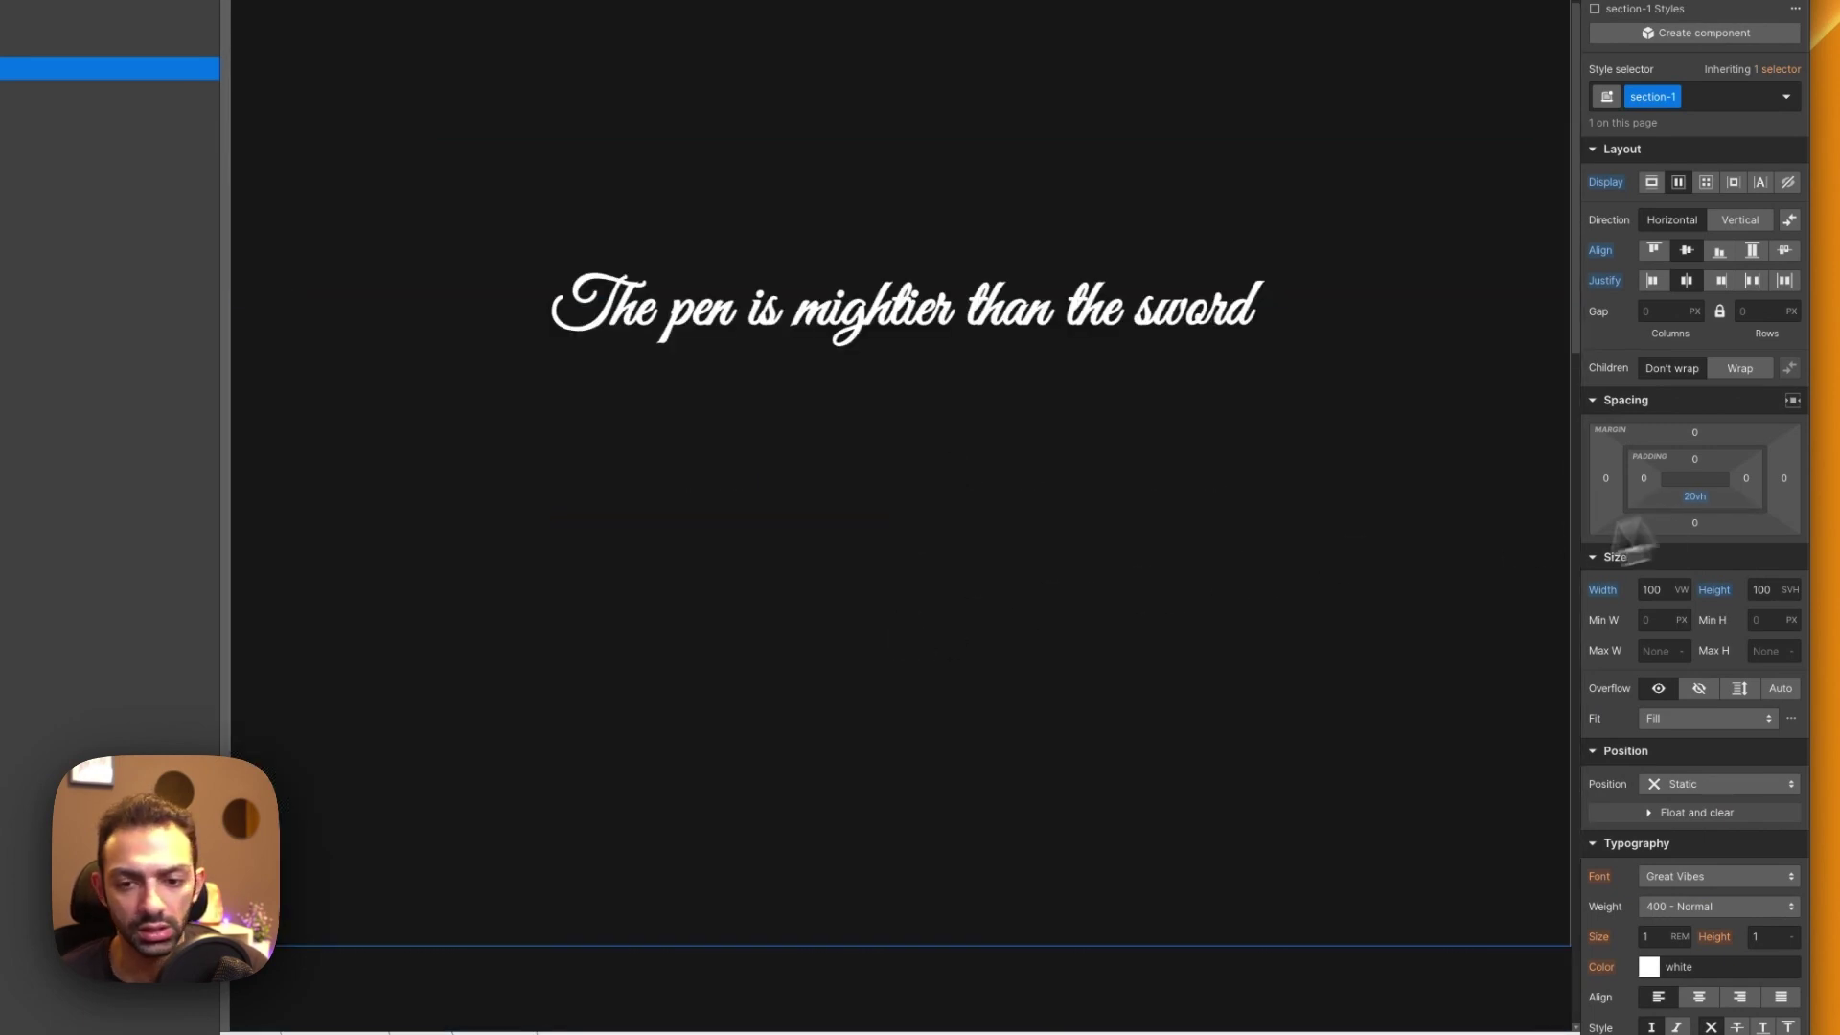
scroll(1164, 646, down, 6)
click(1073, 650)
click(207, 250)
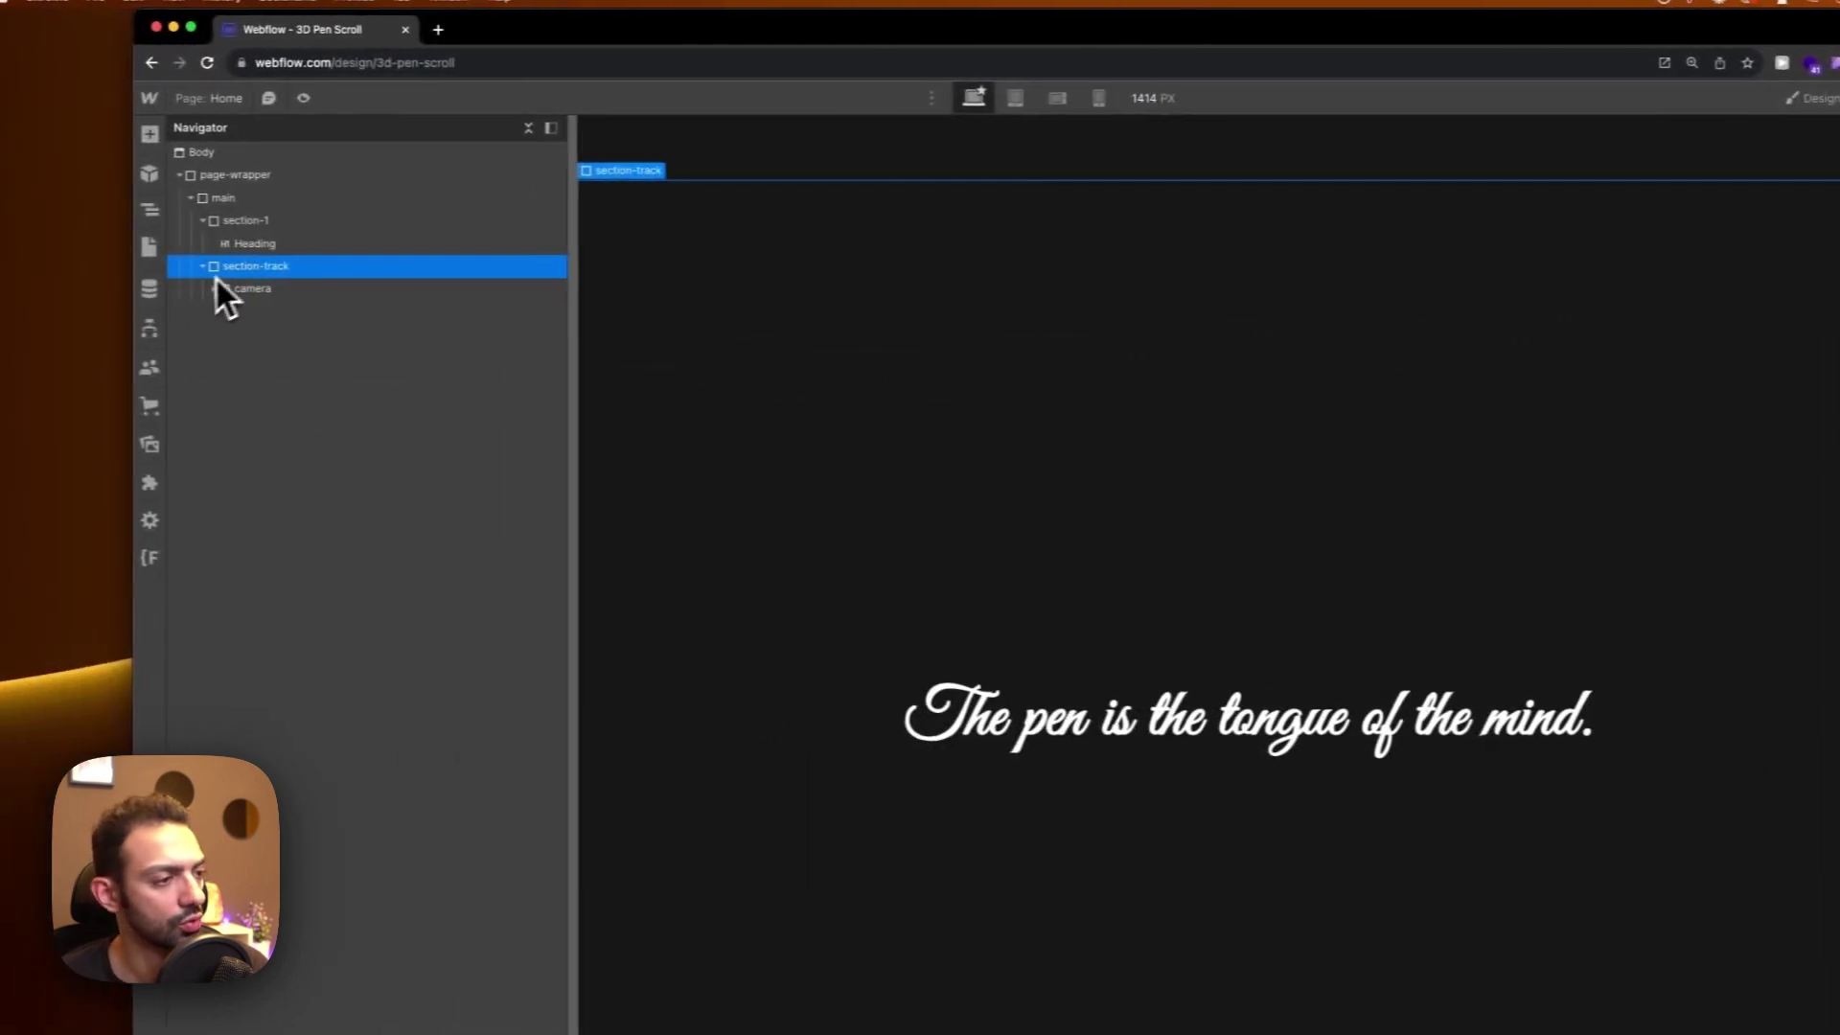
click(214, 289)
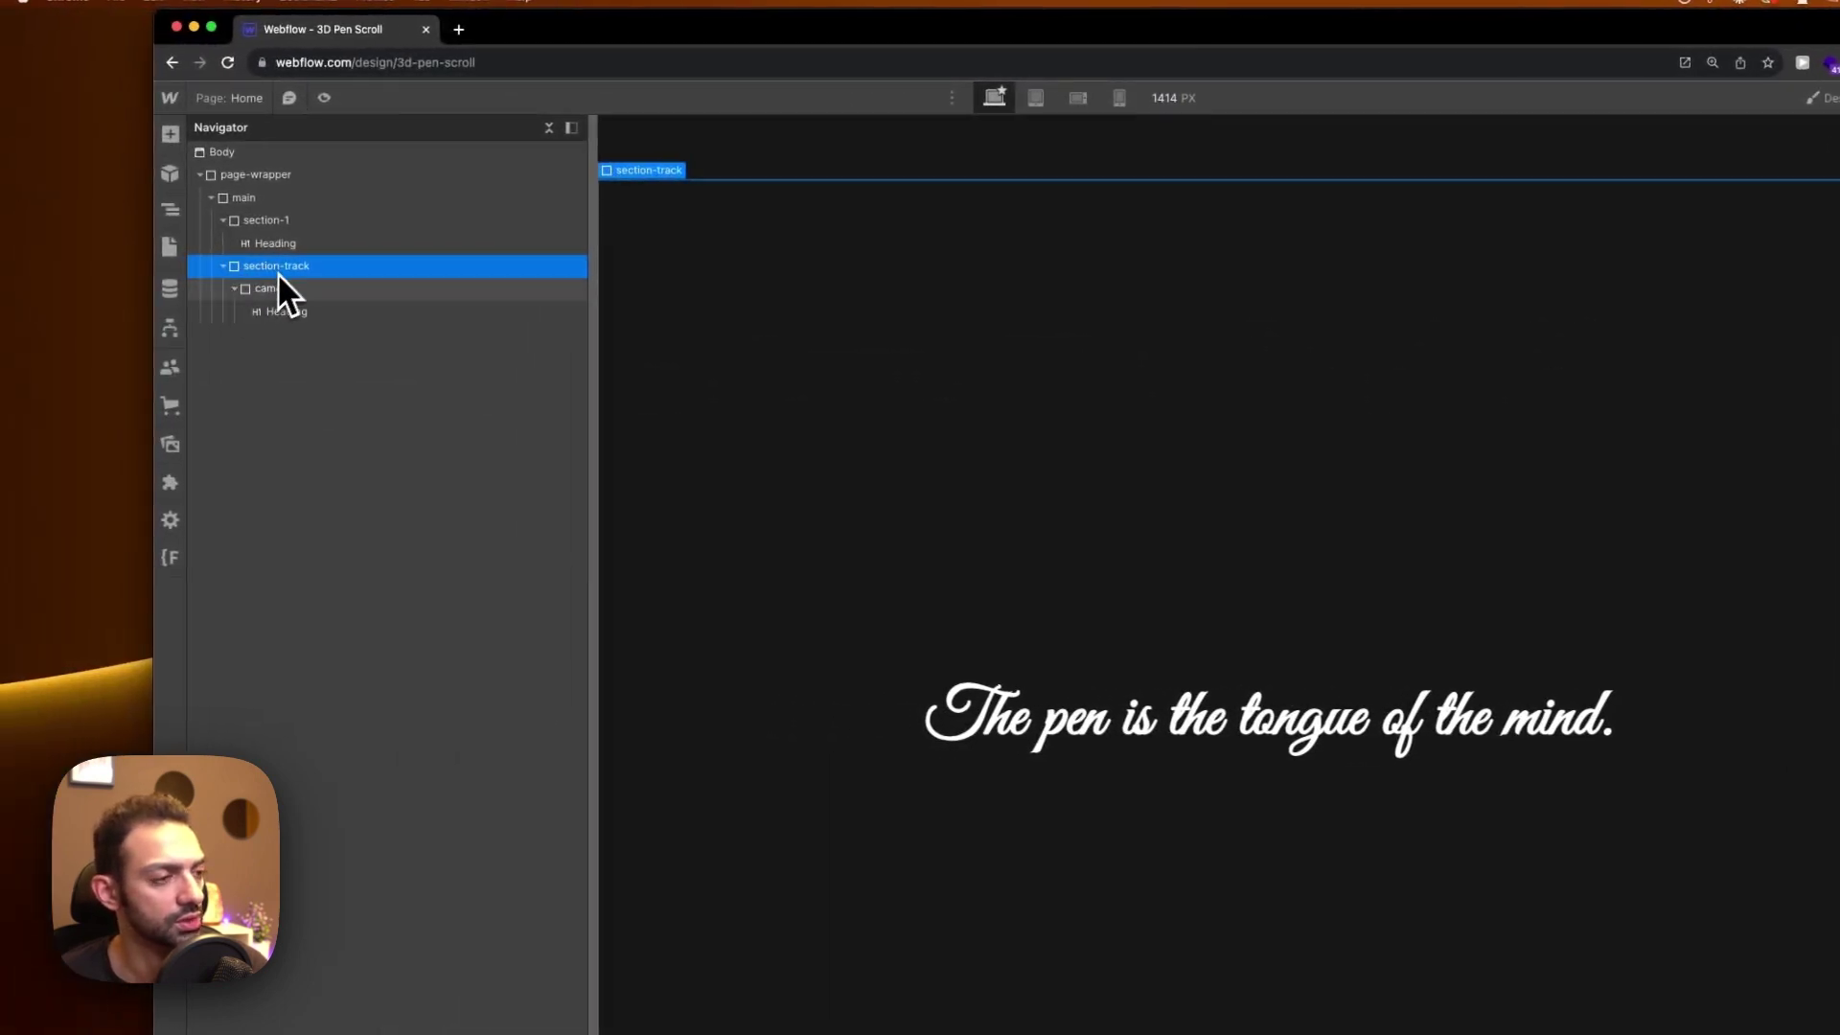
click(268, 288)
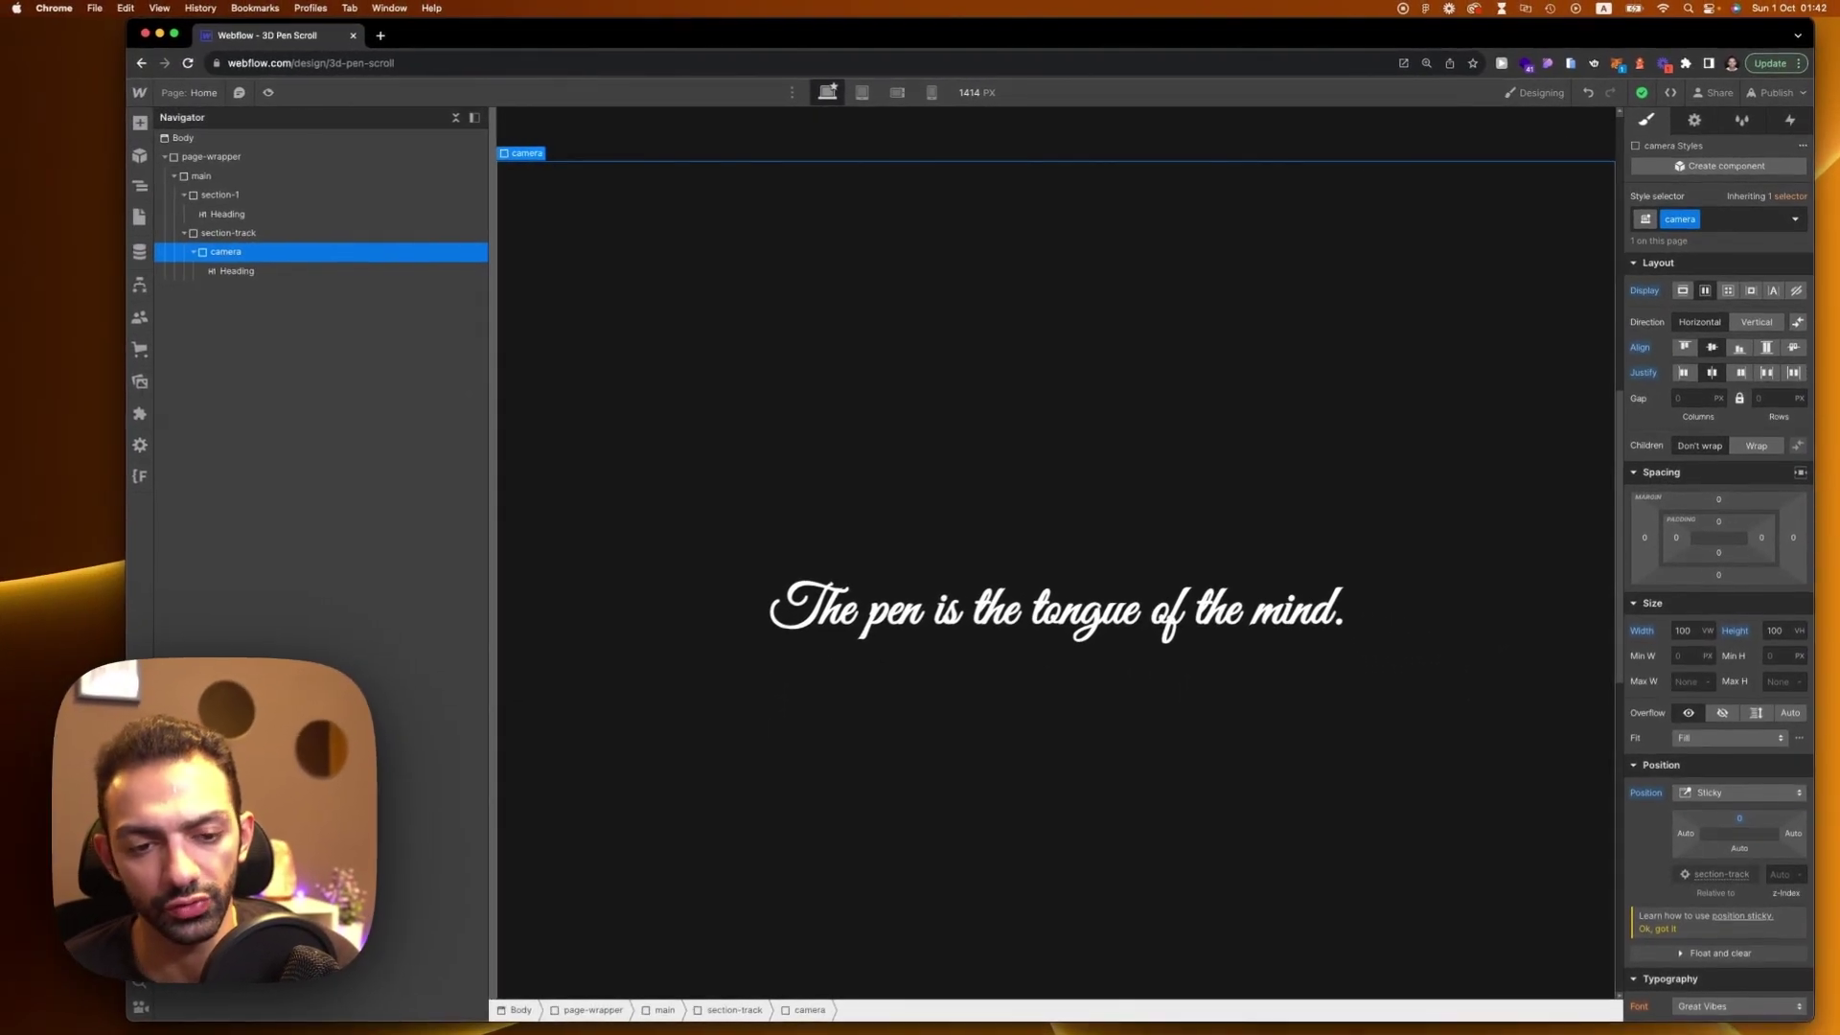
Add a While scrolling in view element trigger to section-track with the action Play scroll animation
click(1789, 121)
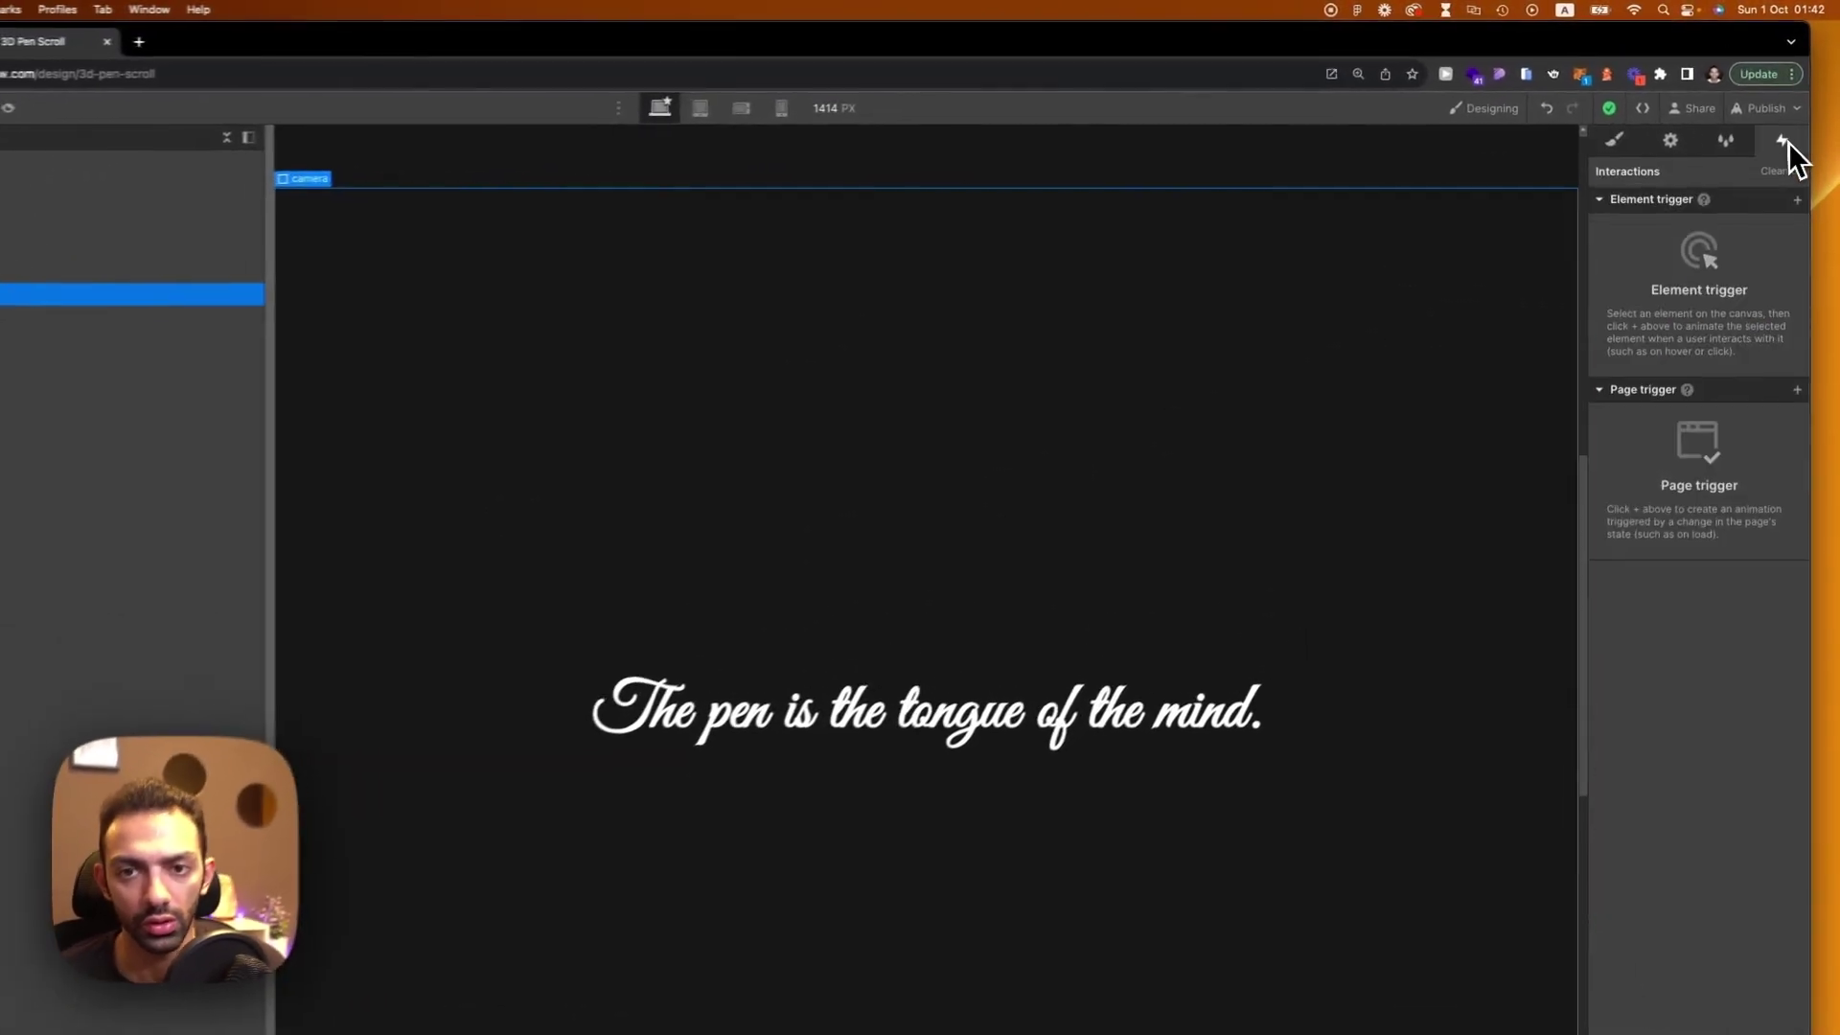
click(505, 279)
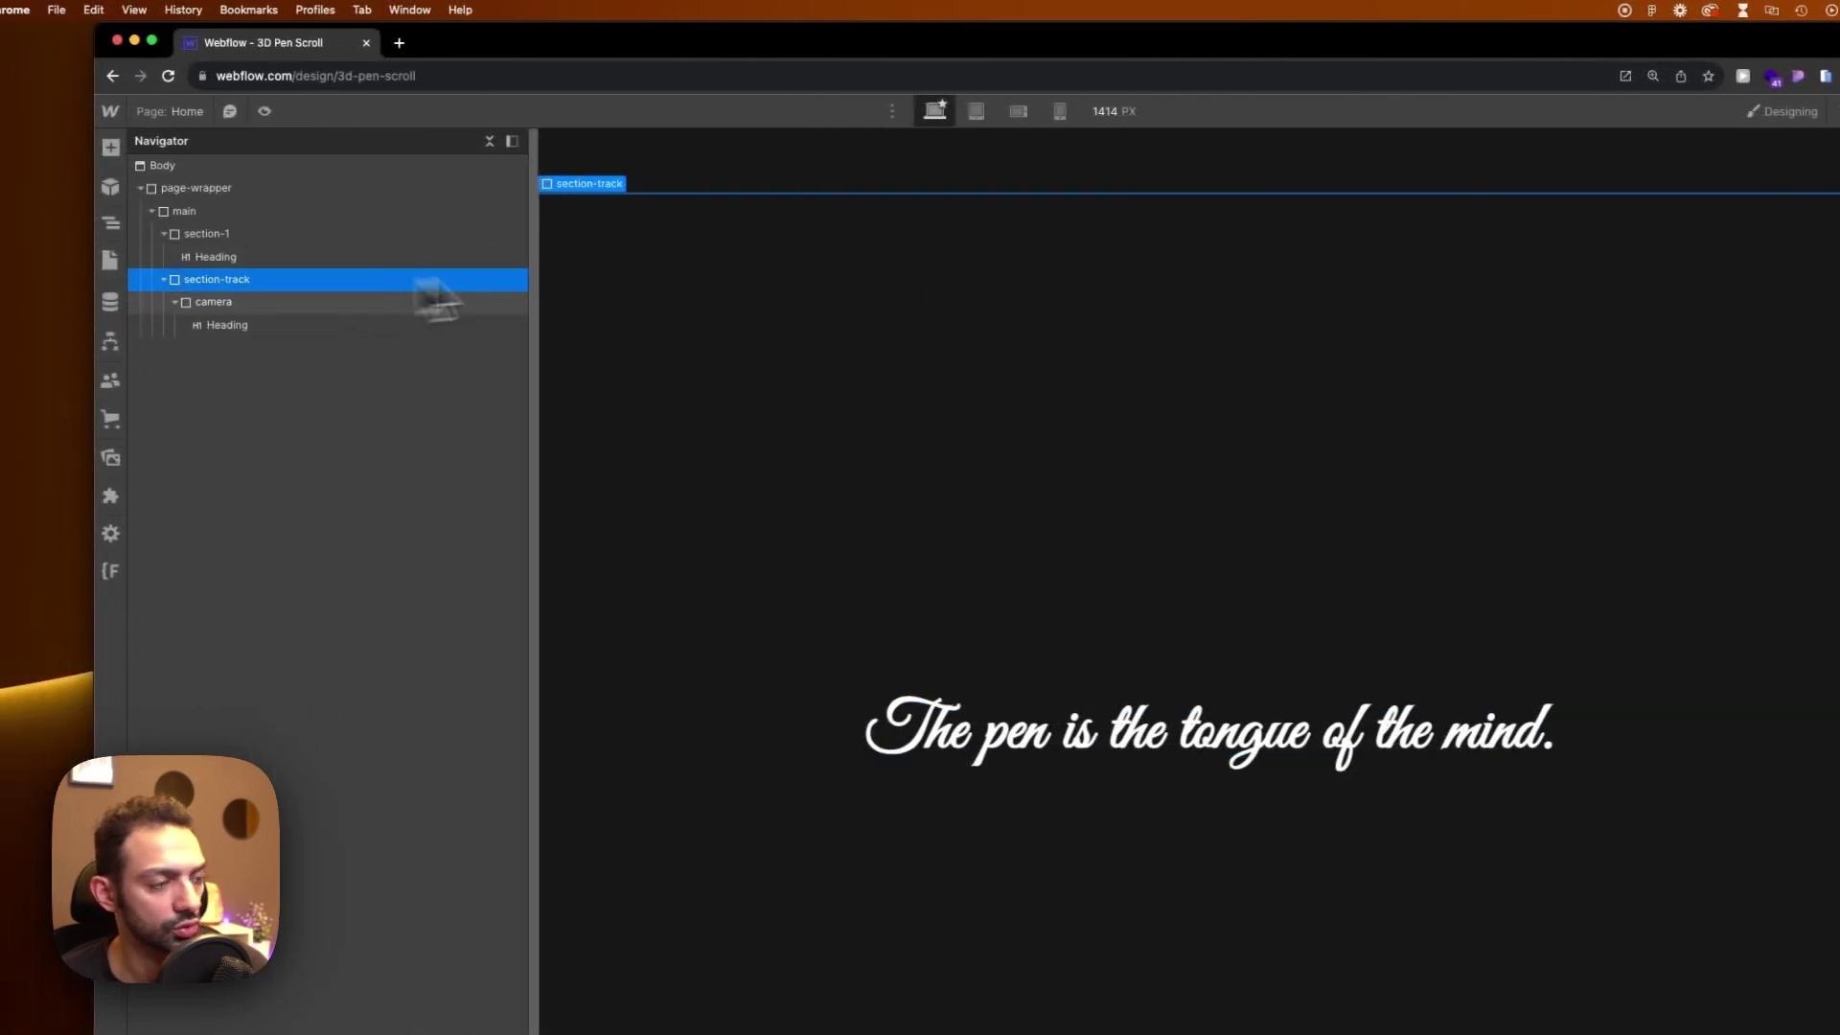
click(1839, 205)
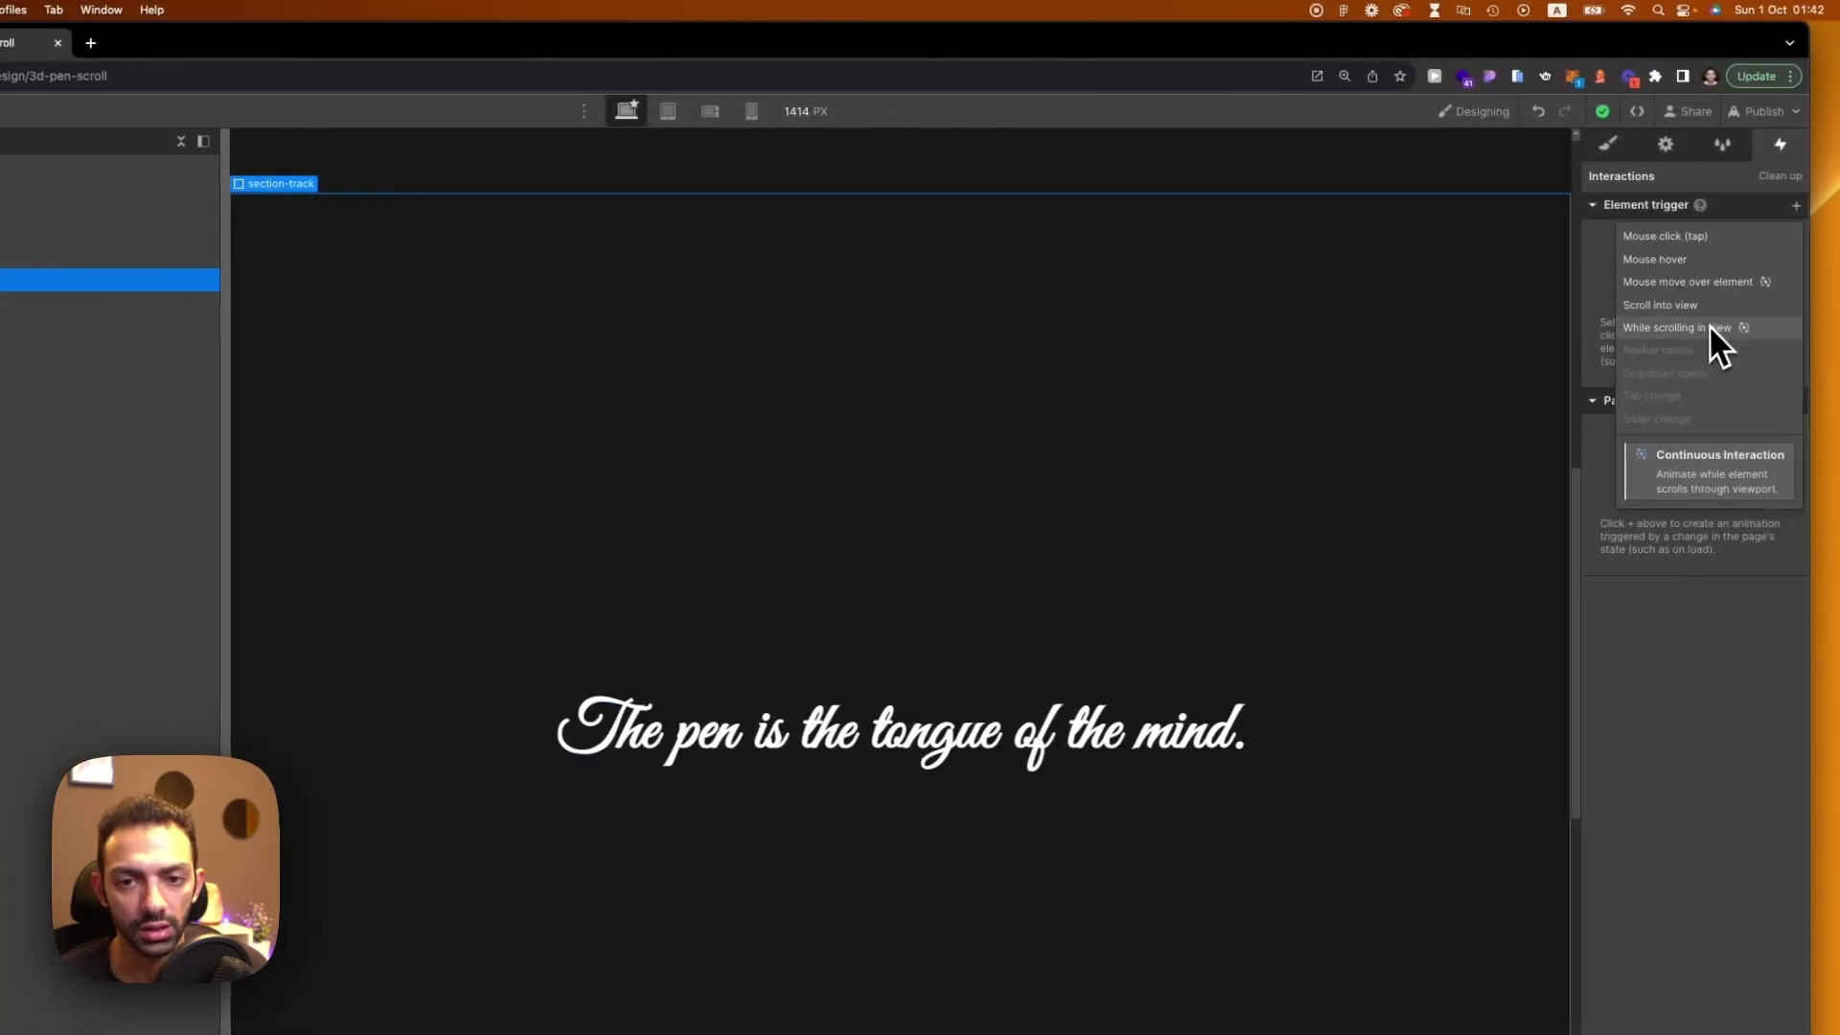
click(1705, 327)
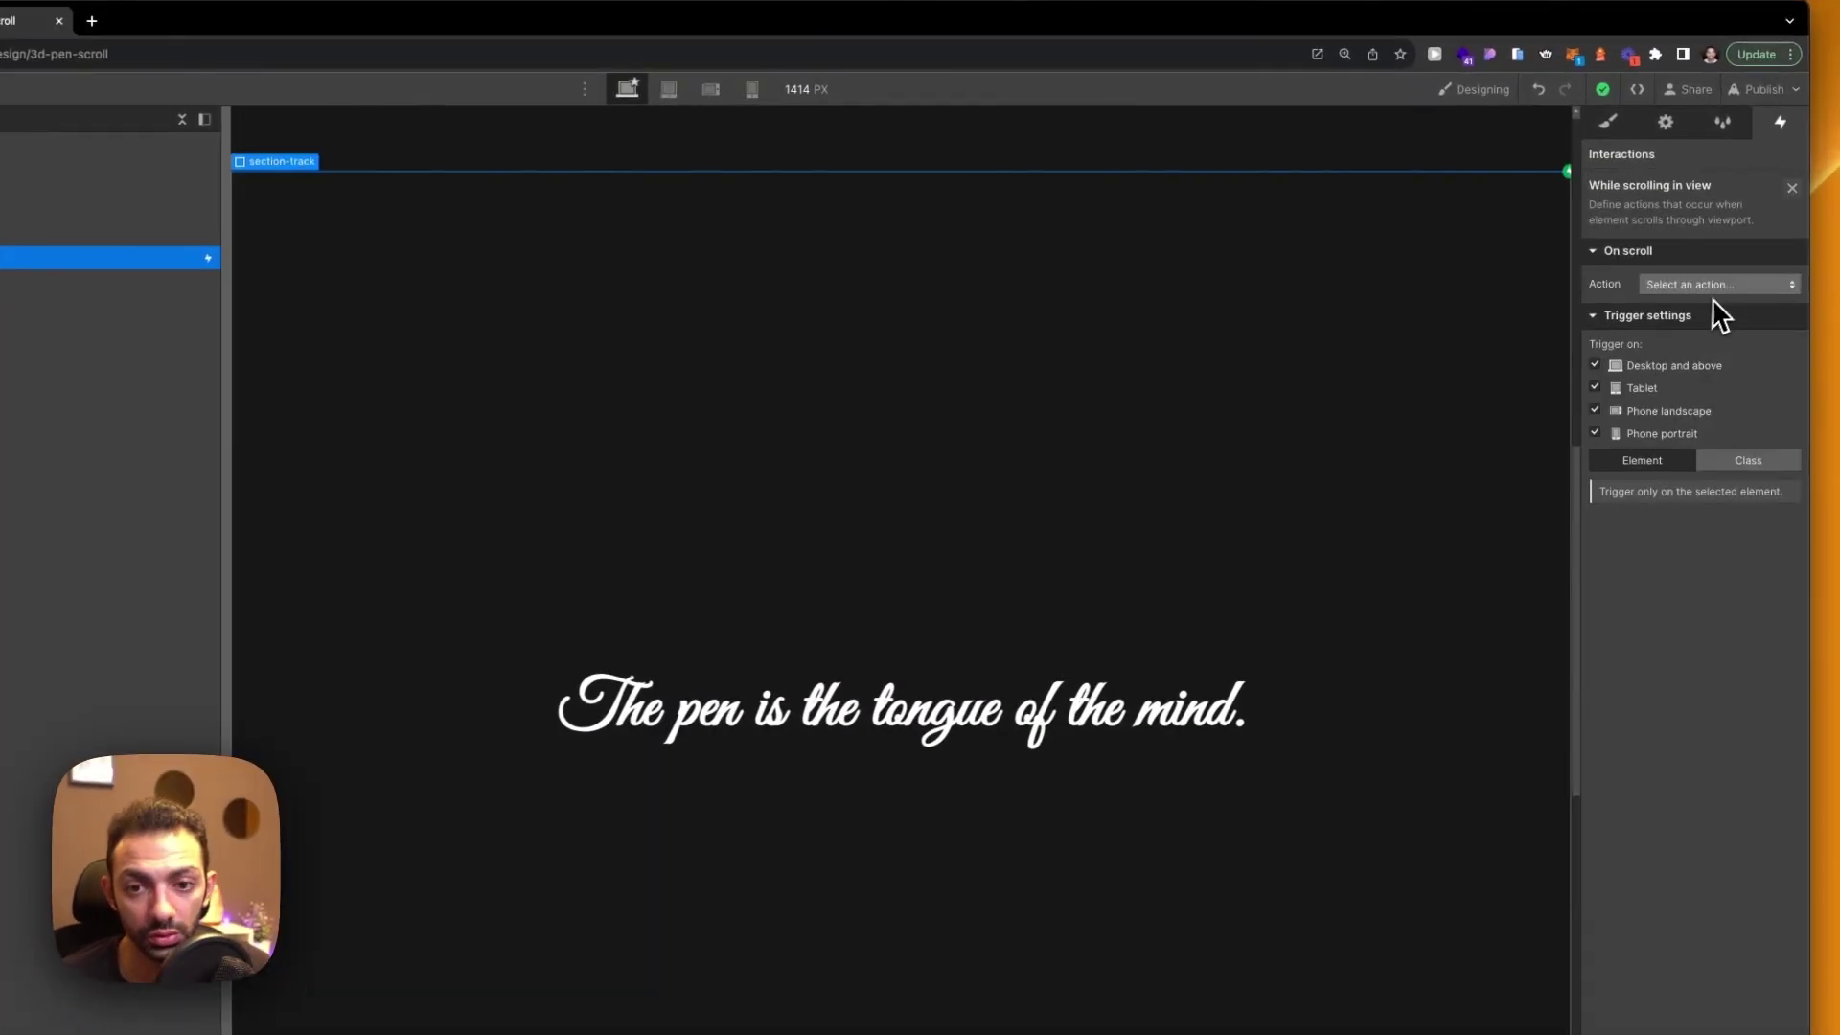
click(1693, 330)
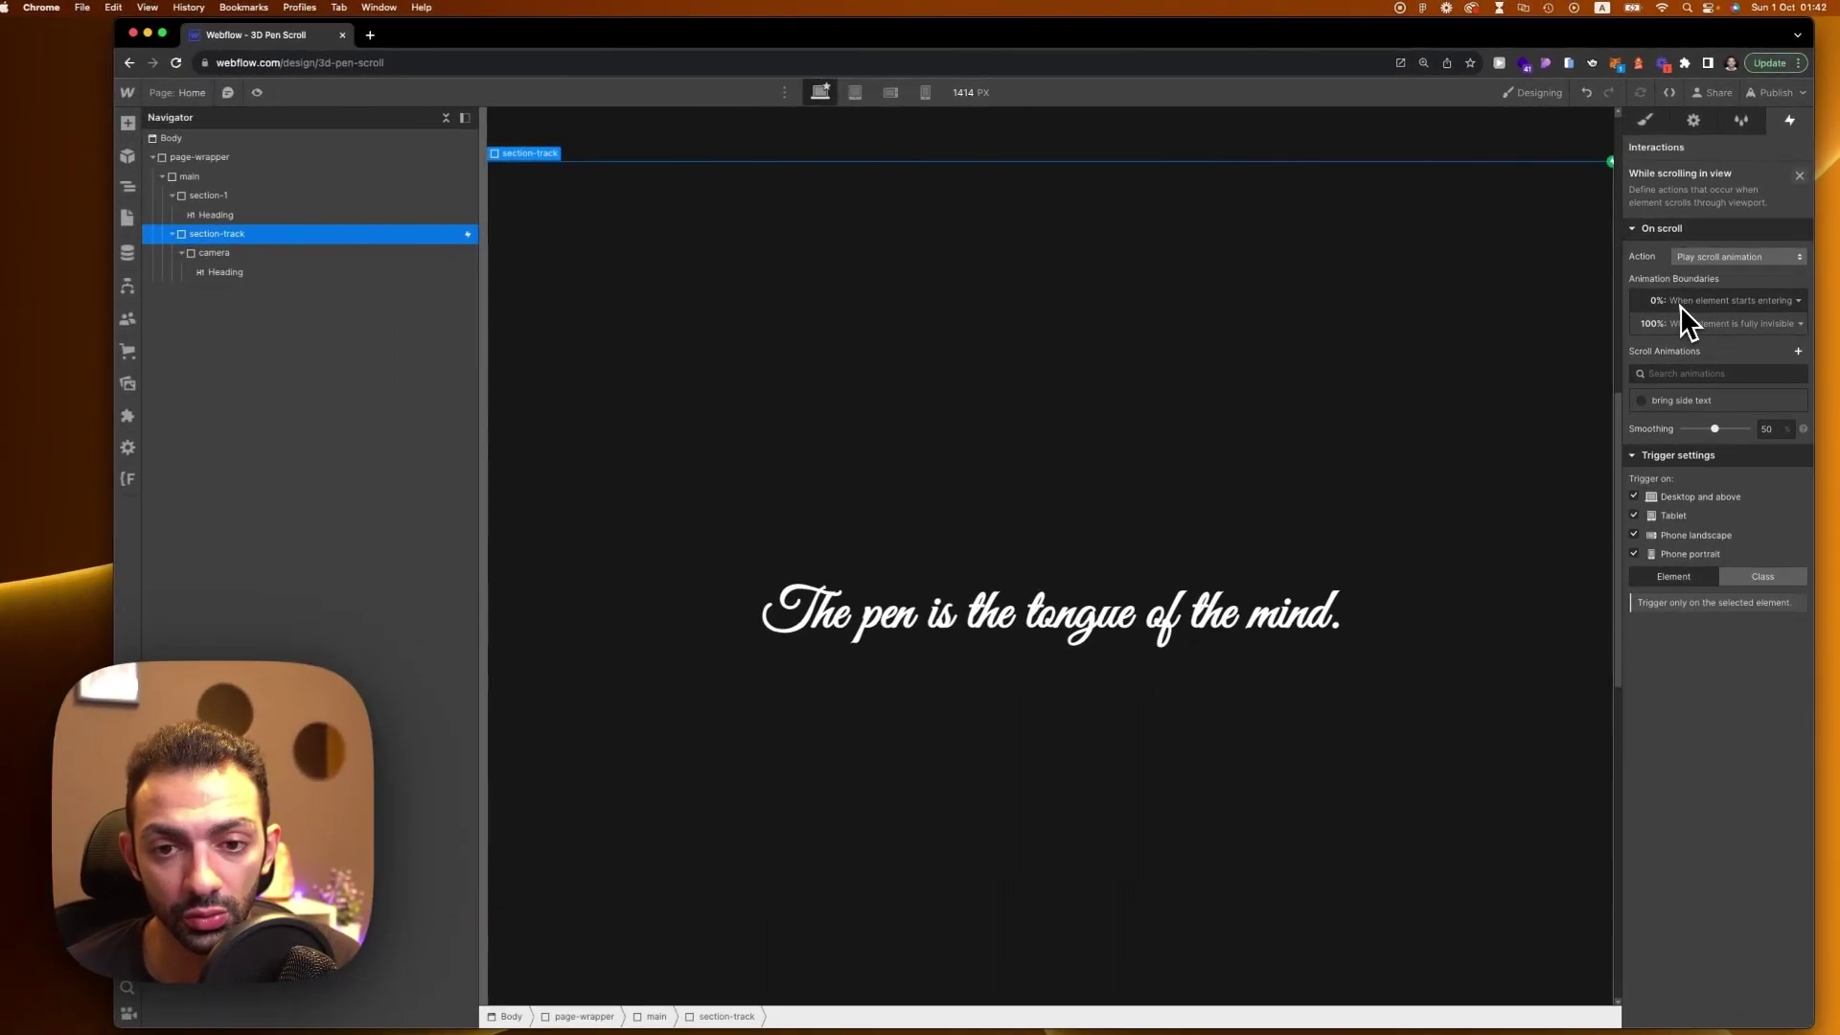
scroll(1167, 368, up, 8)
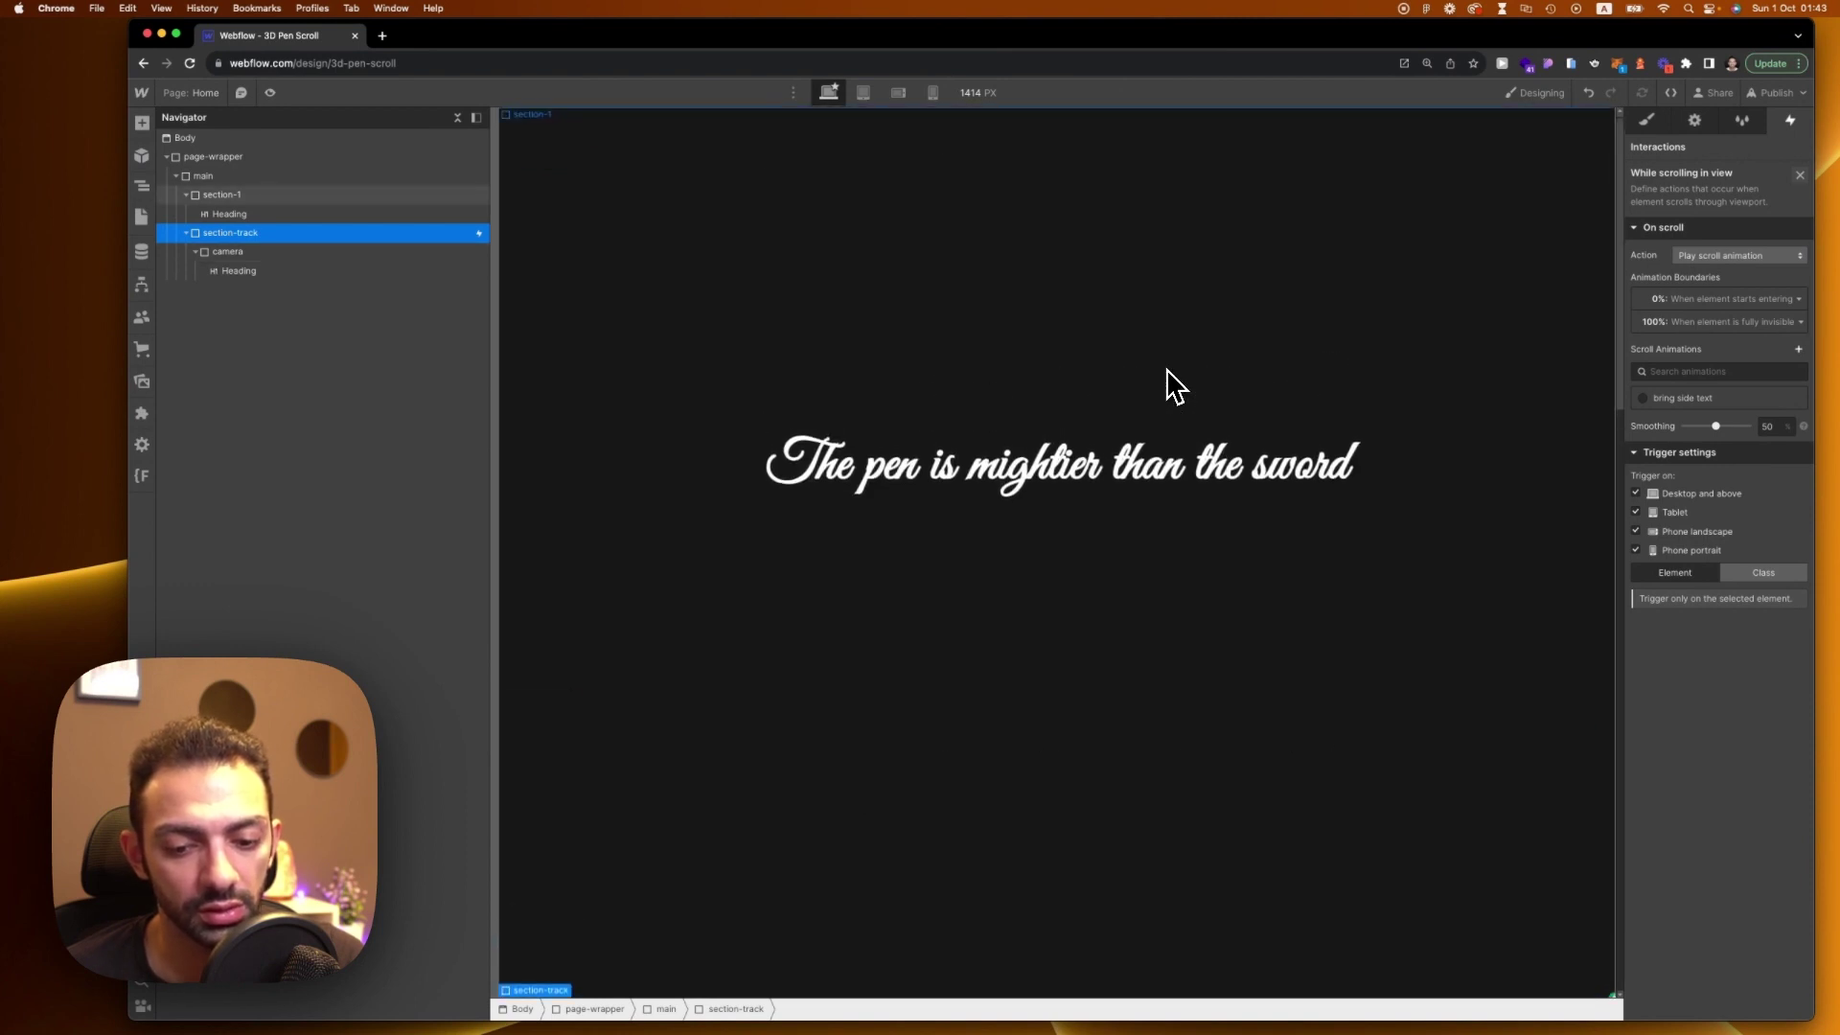
Add a 50% offset to the scroll animation's start boundary, when section-track starts entering
scroll(1167, 374, down, 3)
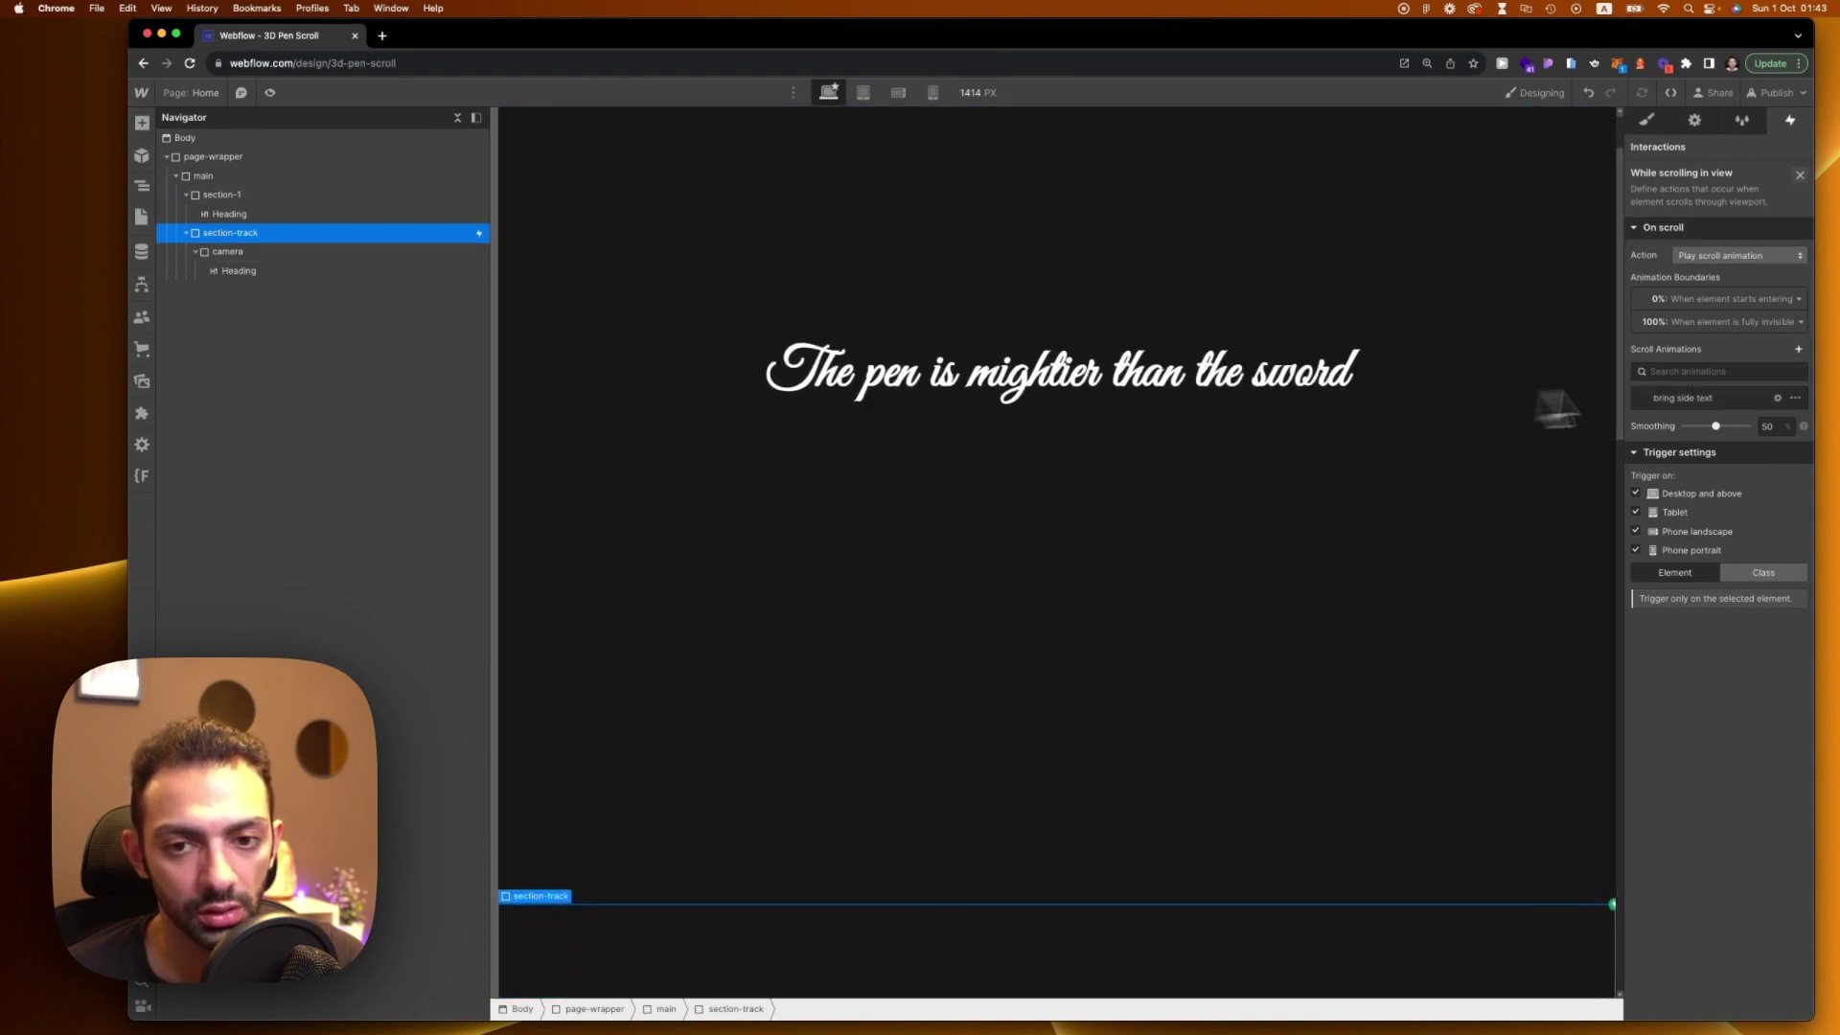
click(1732, 302)
click(1651, 490)
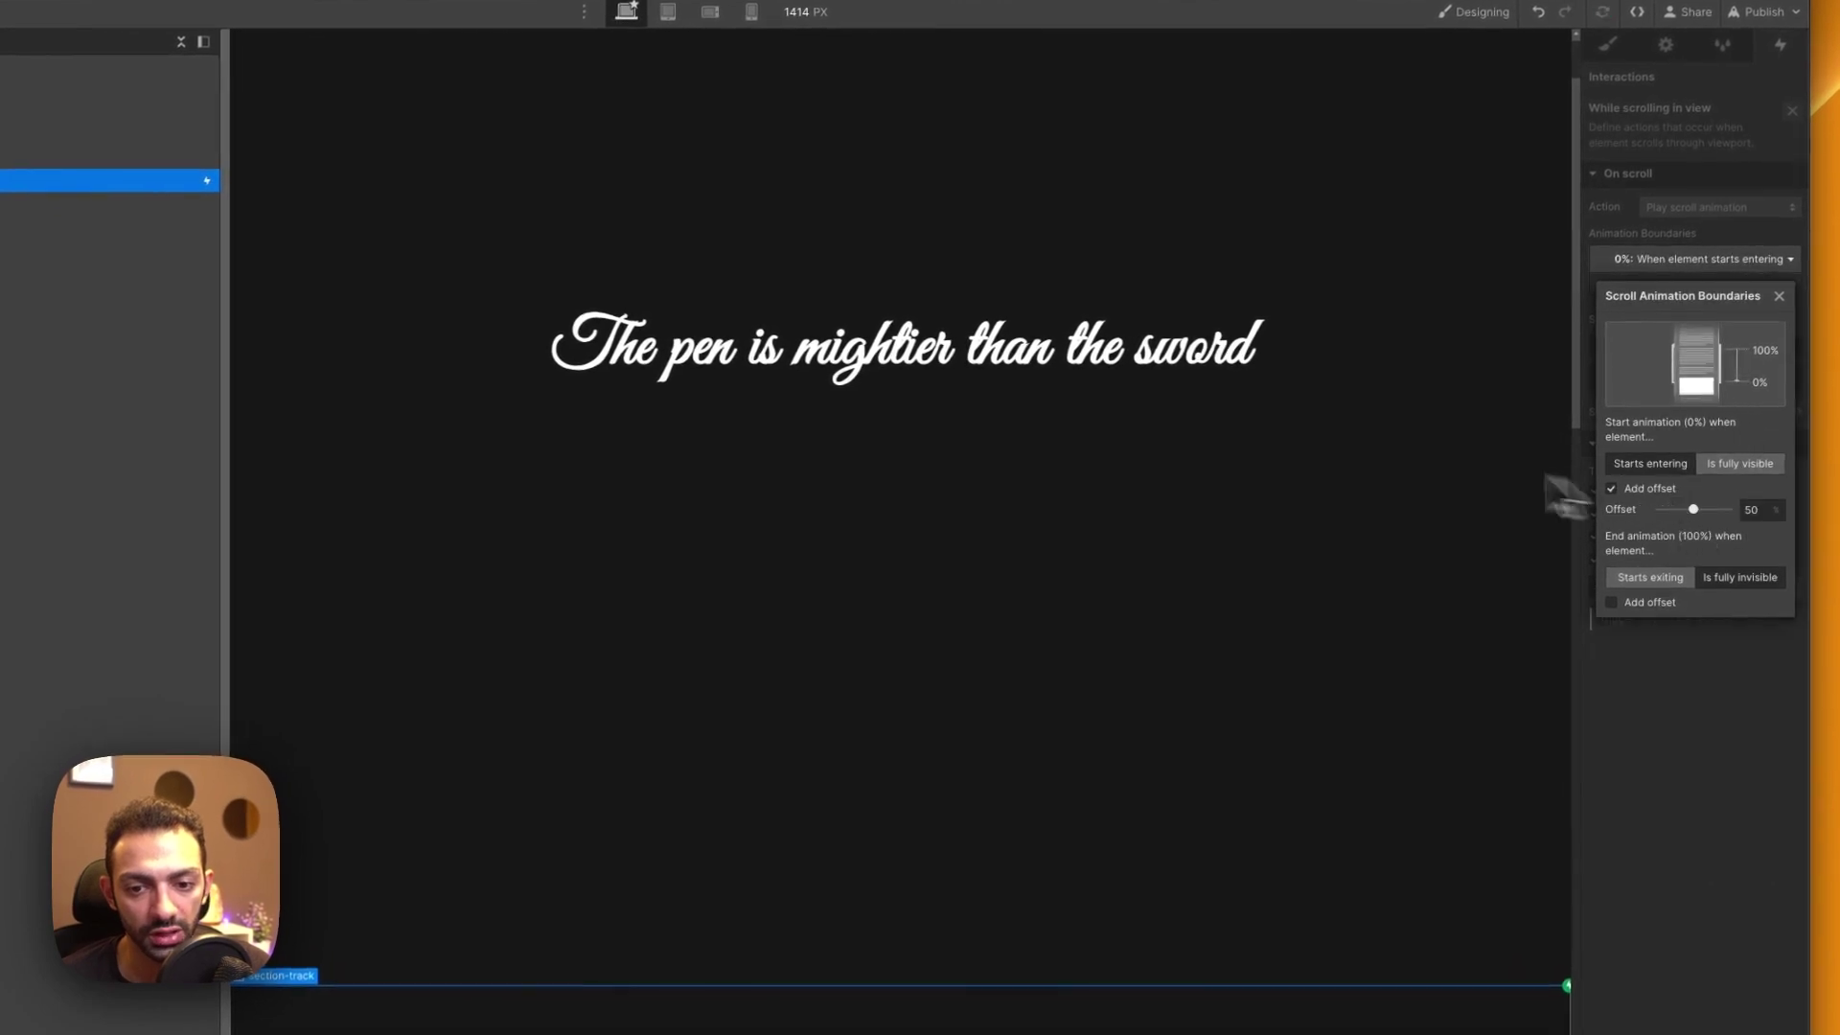
click(1294, 427)
Examine section-track's start and end scroll animation boundaries against where the section enters and leaves the canvas
scroll(1093, 199, down, 1)
scroll(1194, 377, down, 5)
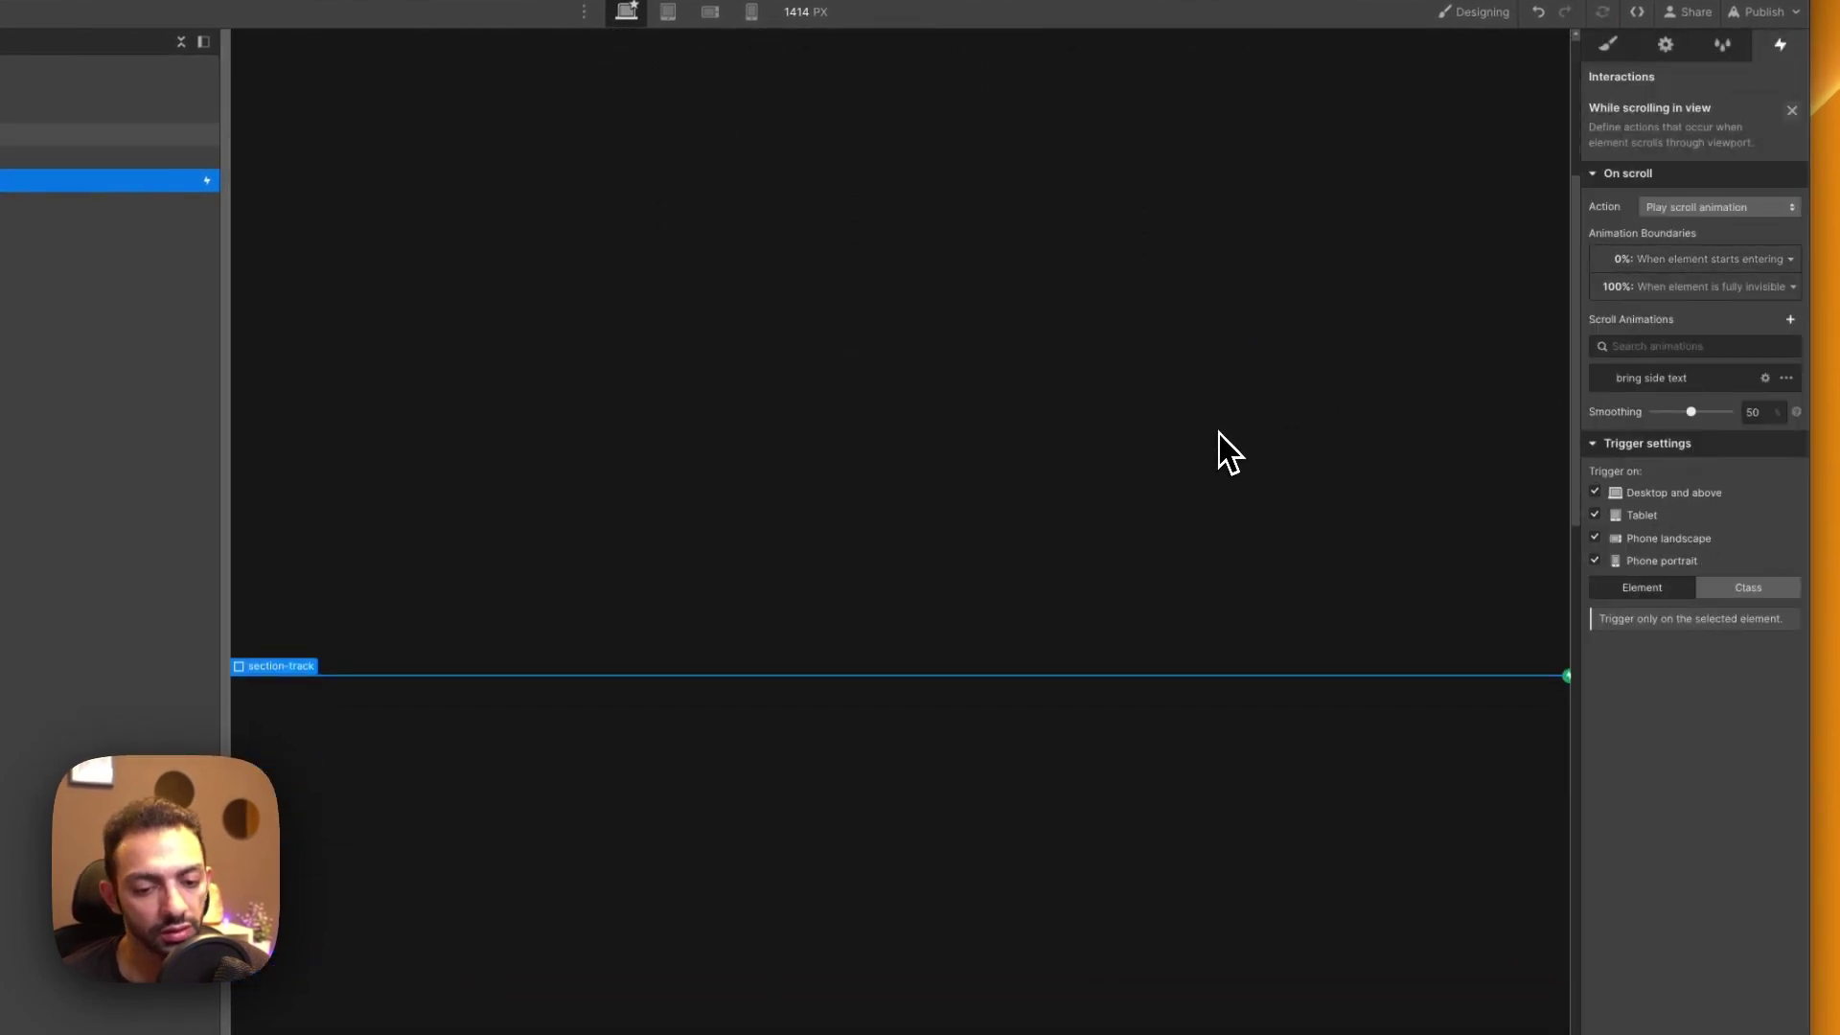
scroll(1213, 449, up, 3)
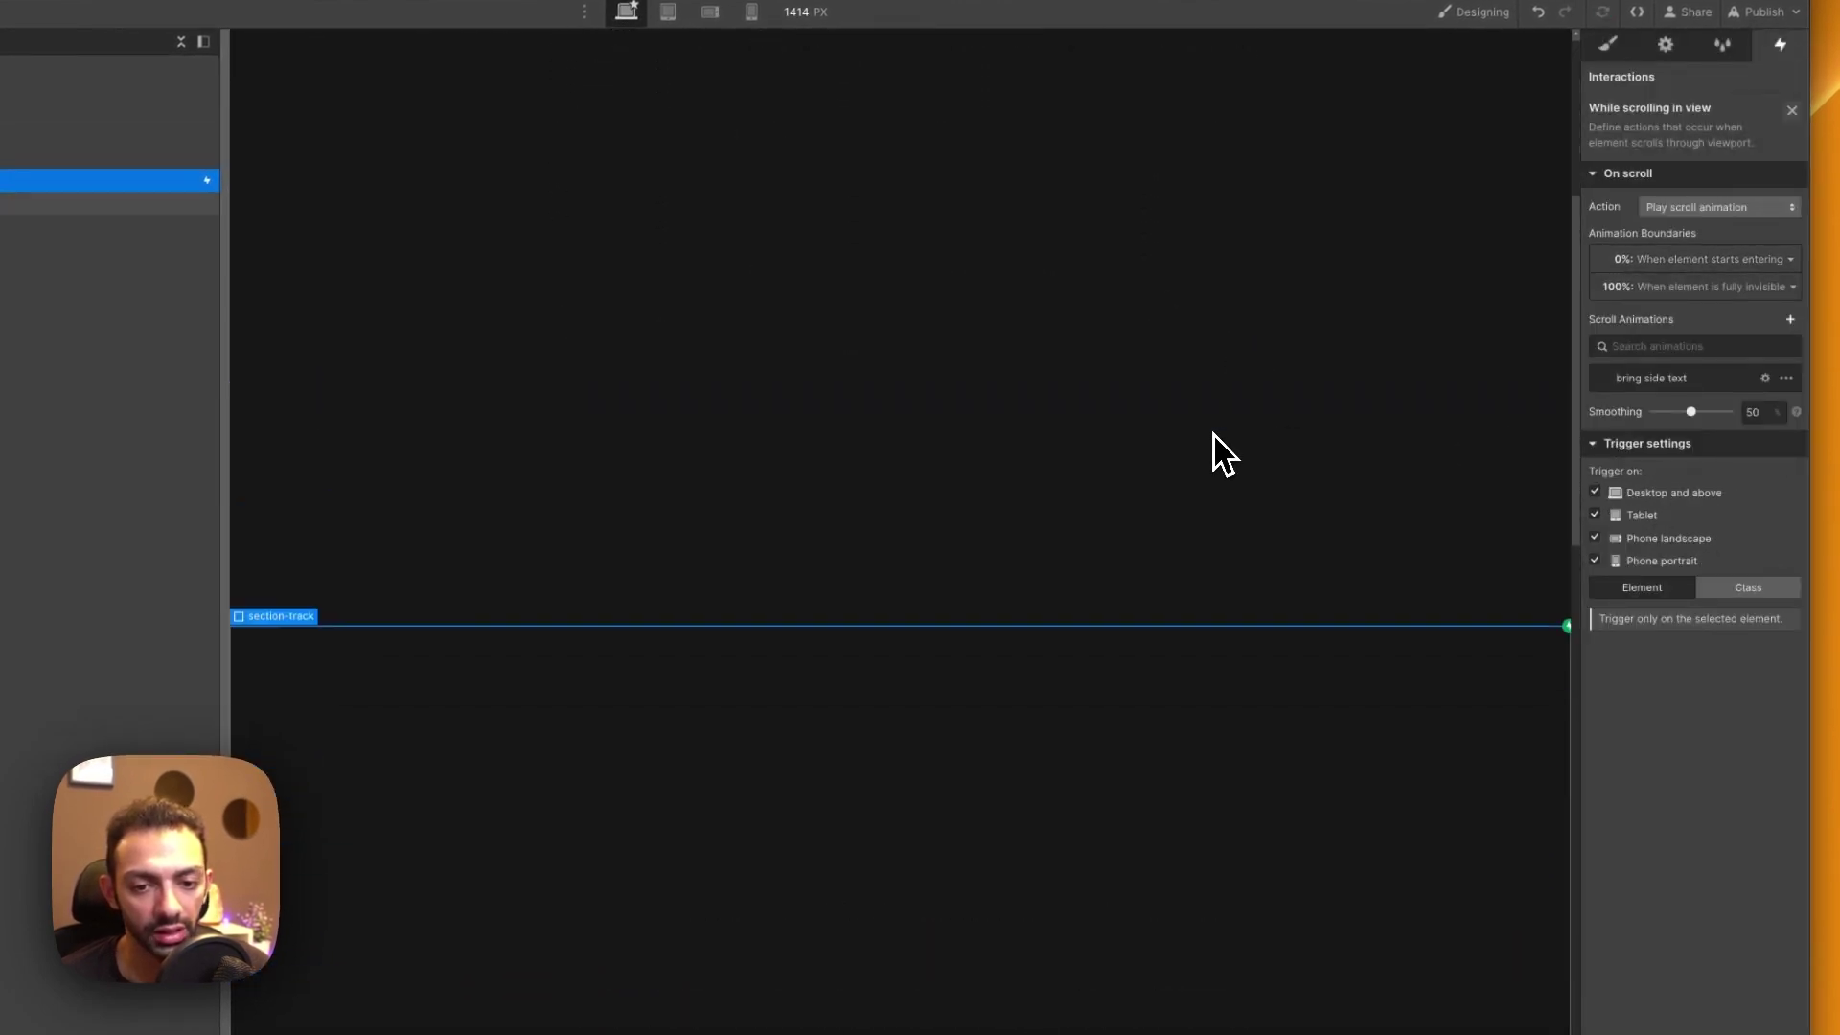
click(1675, 266)
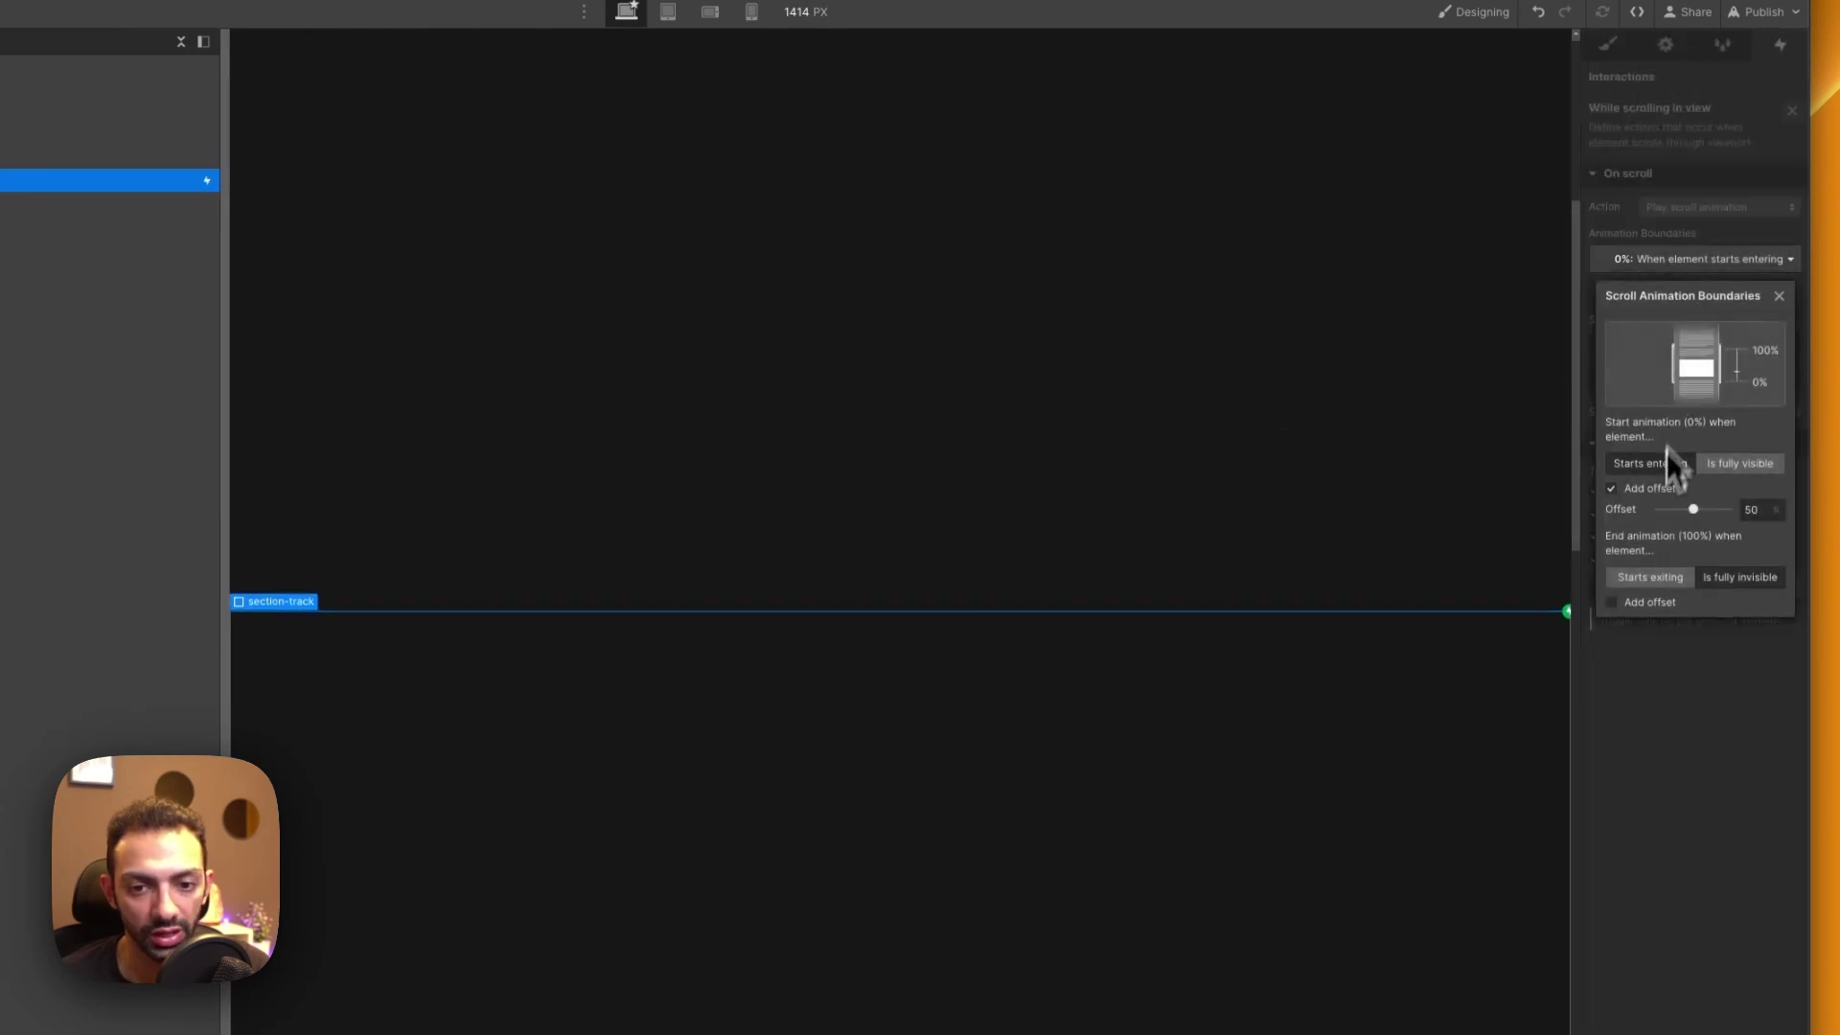
click(1146, 440)
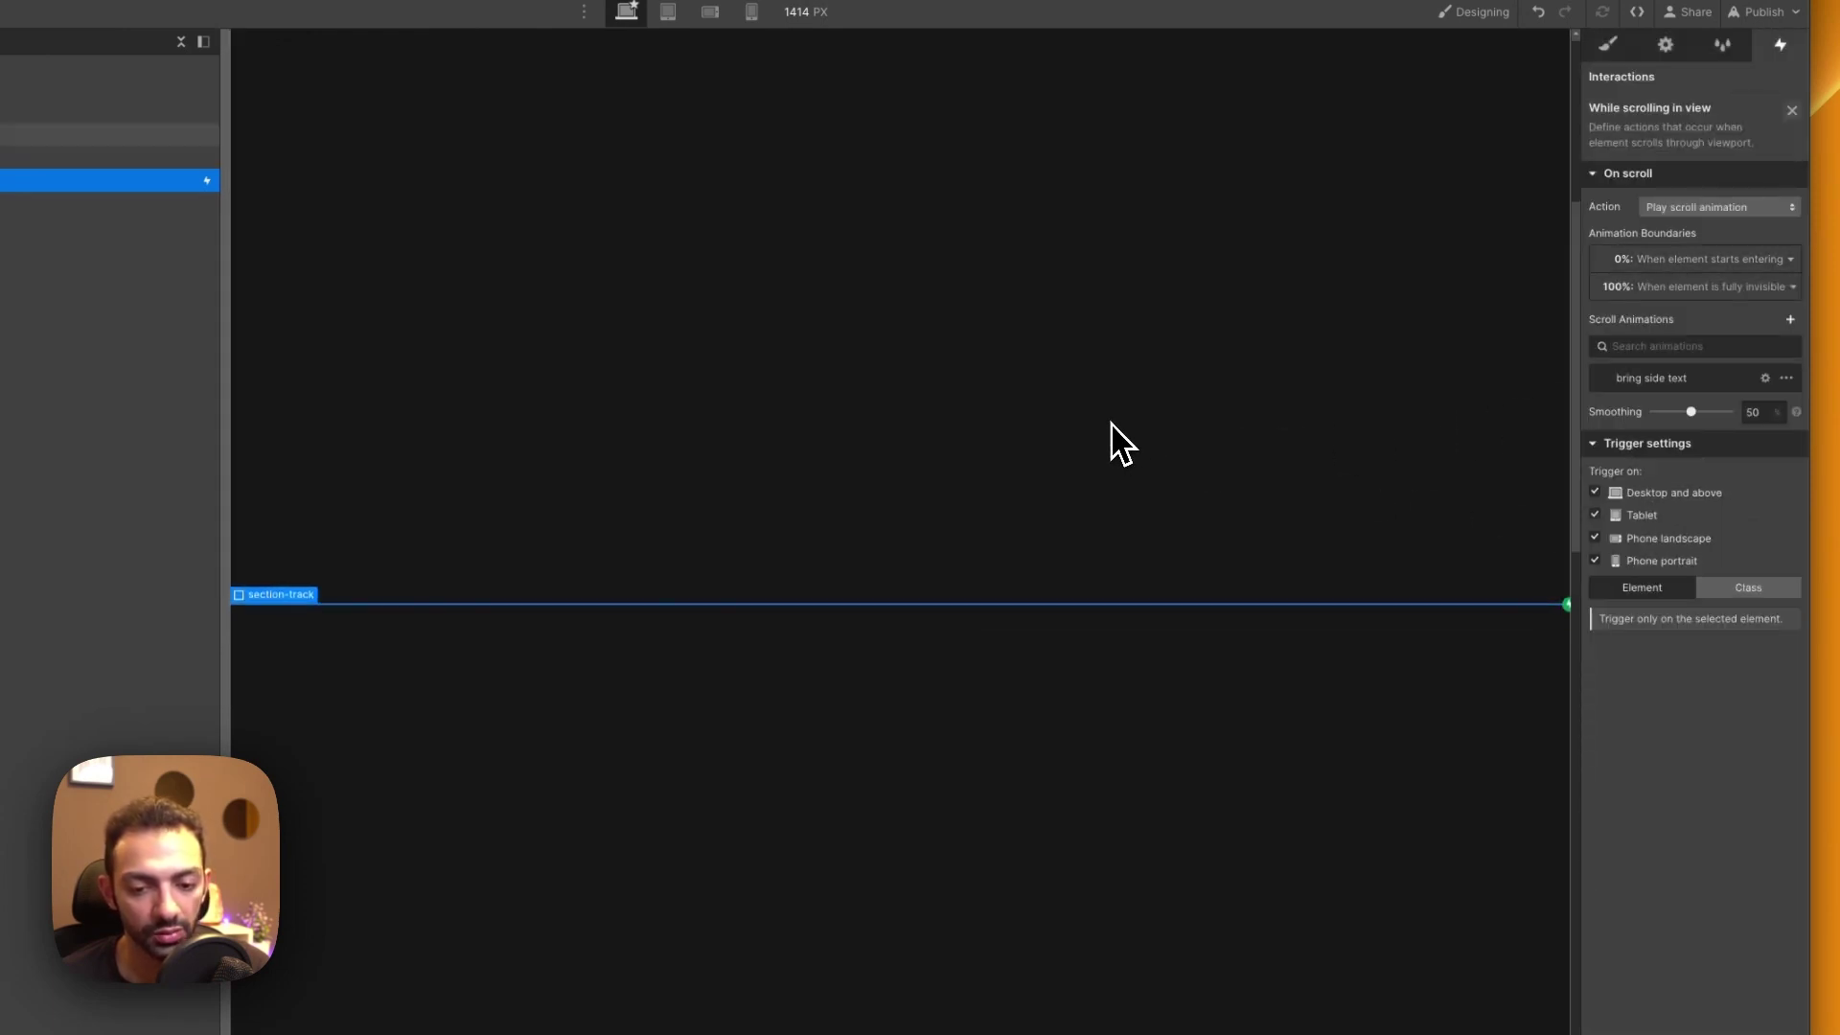
scroll(1249, 834, down, 1)
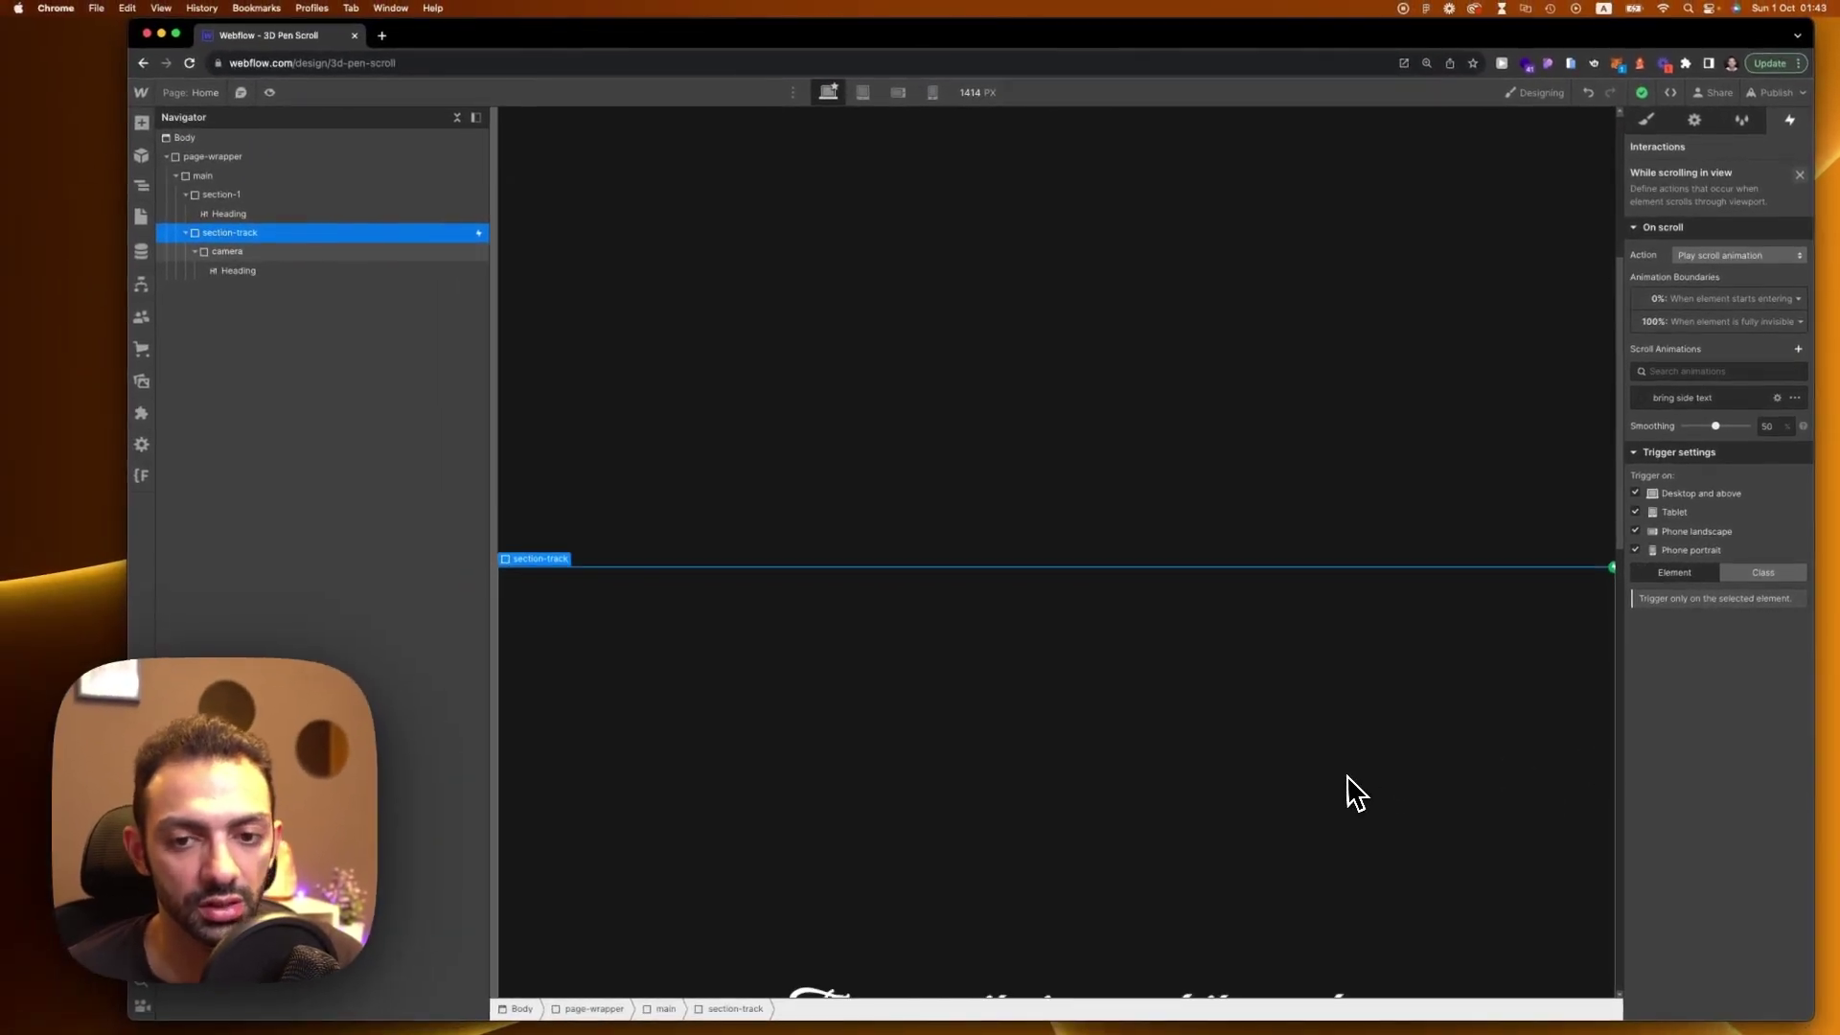
scroll(1353, 793, down, 2)
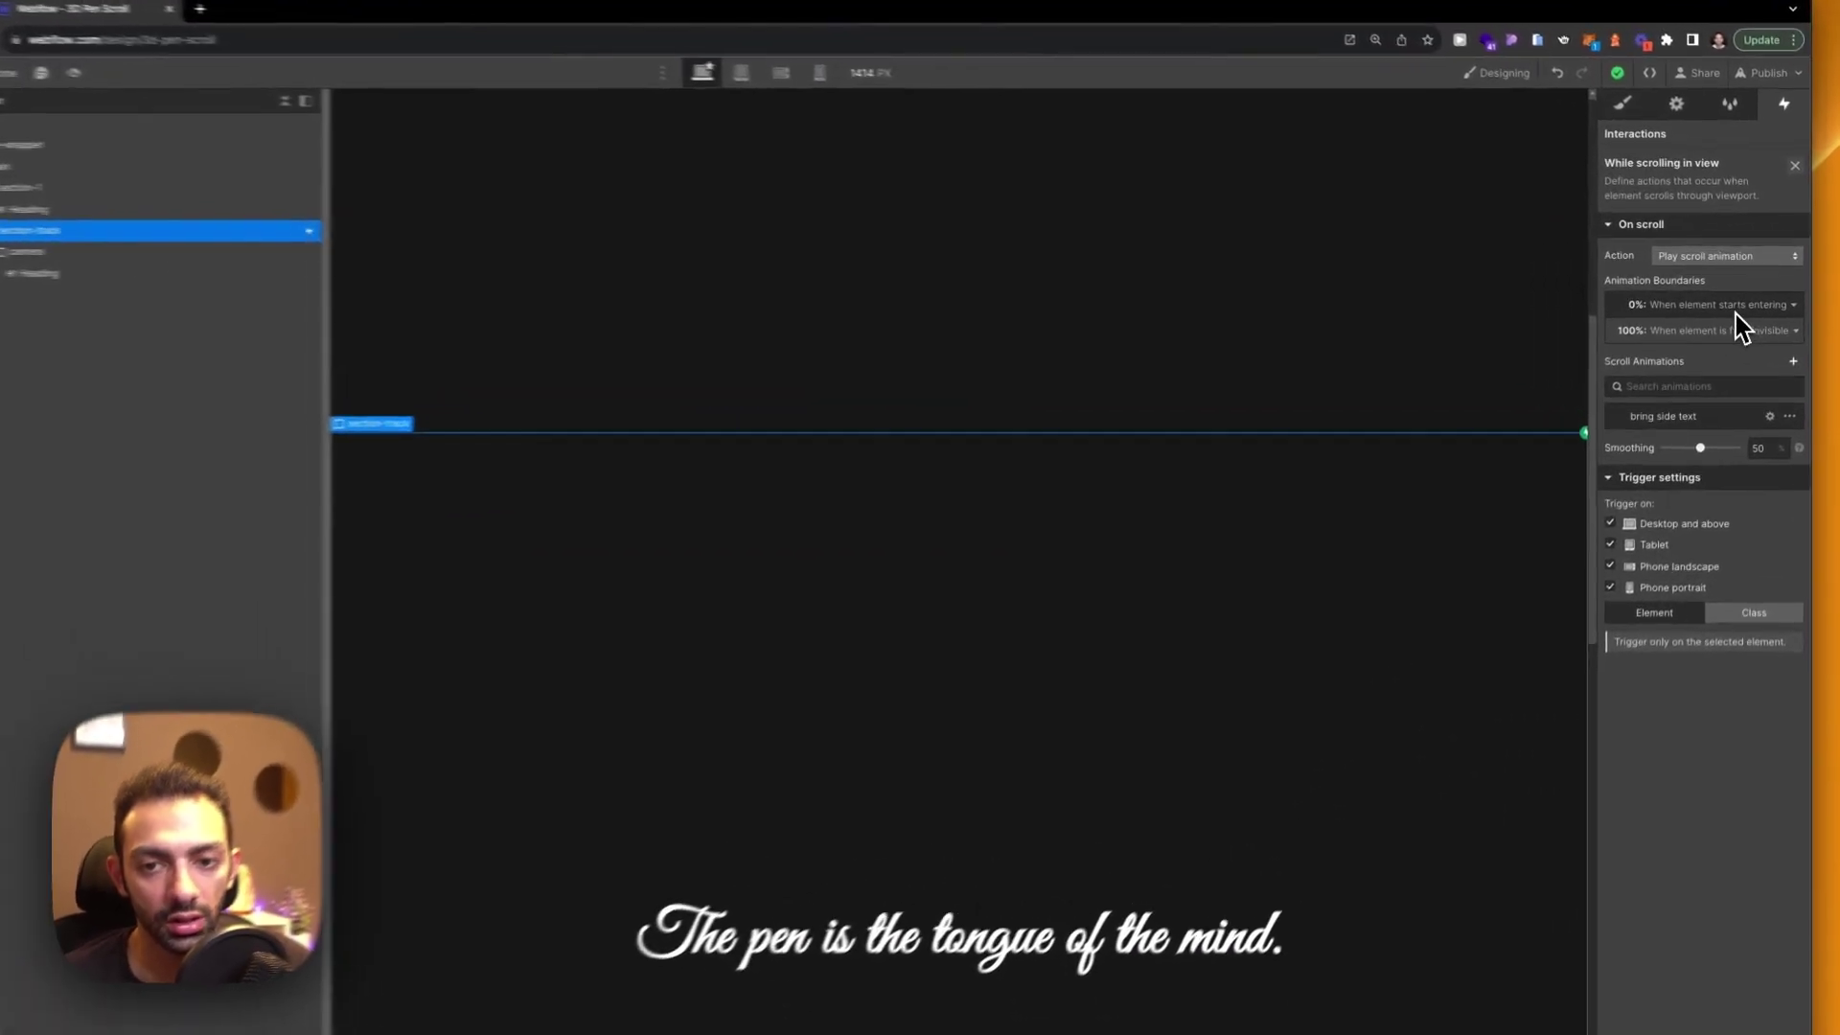
click(1724, 298)
scroll(1150, 677, down, 5)
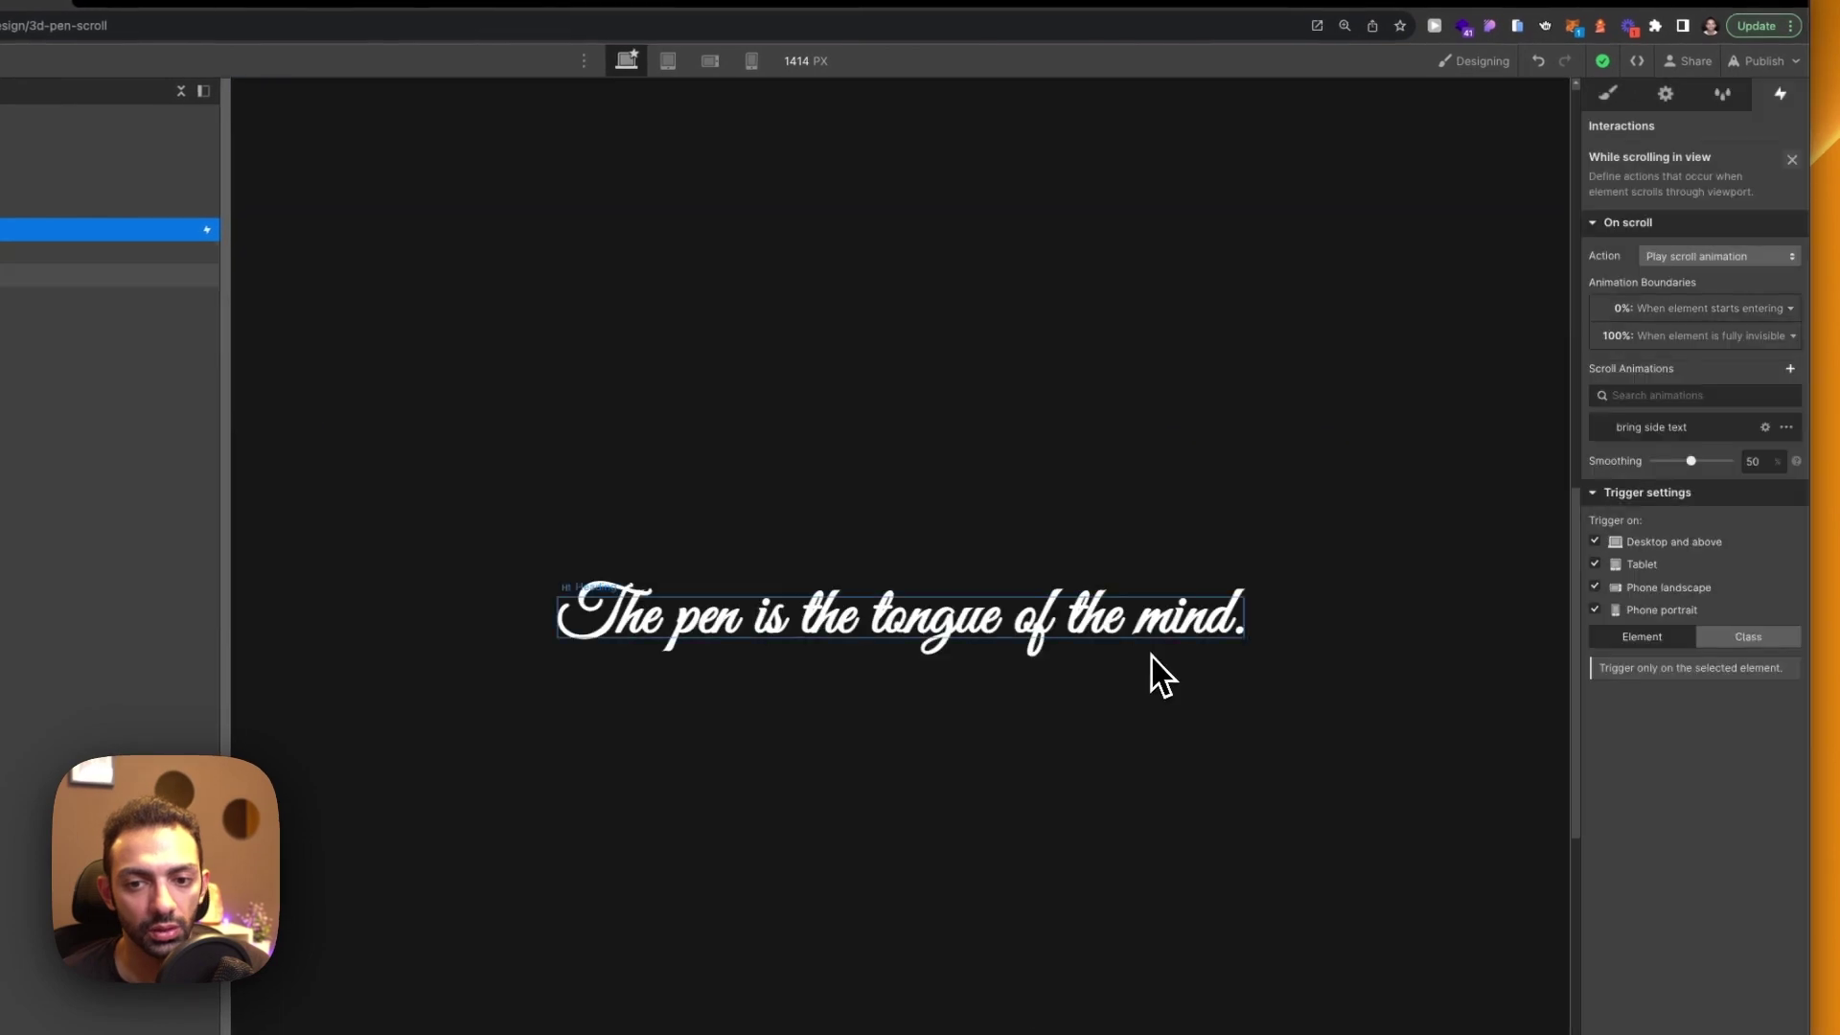
click(1724, 335)
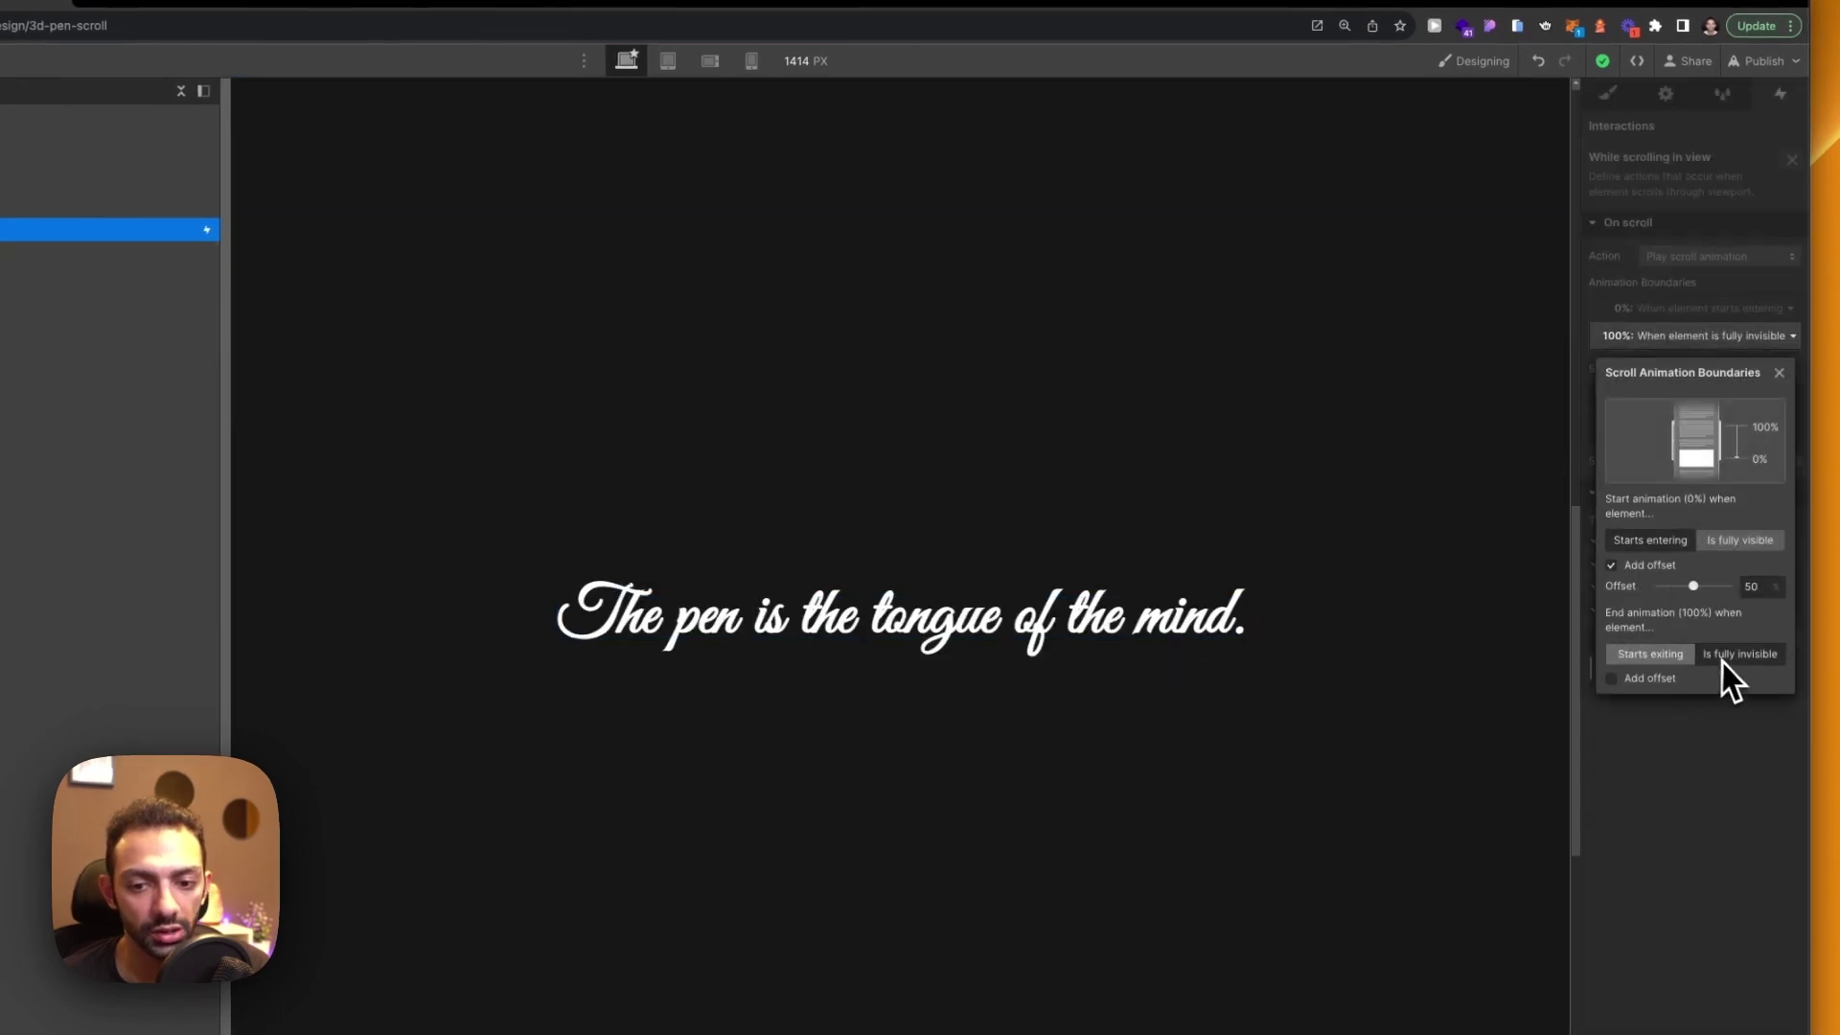
click(1372, 623)
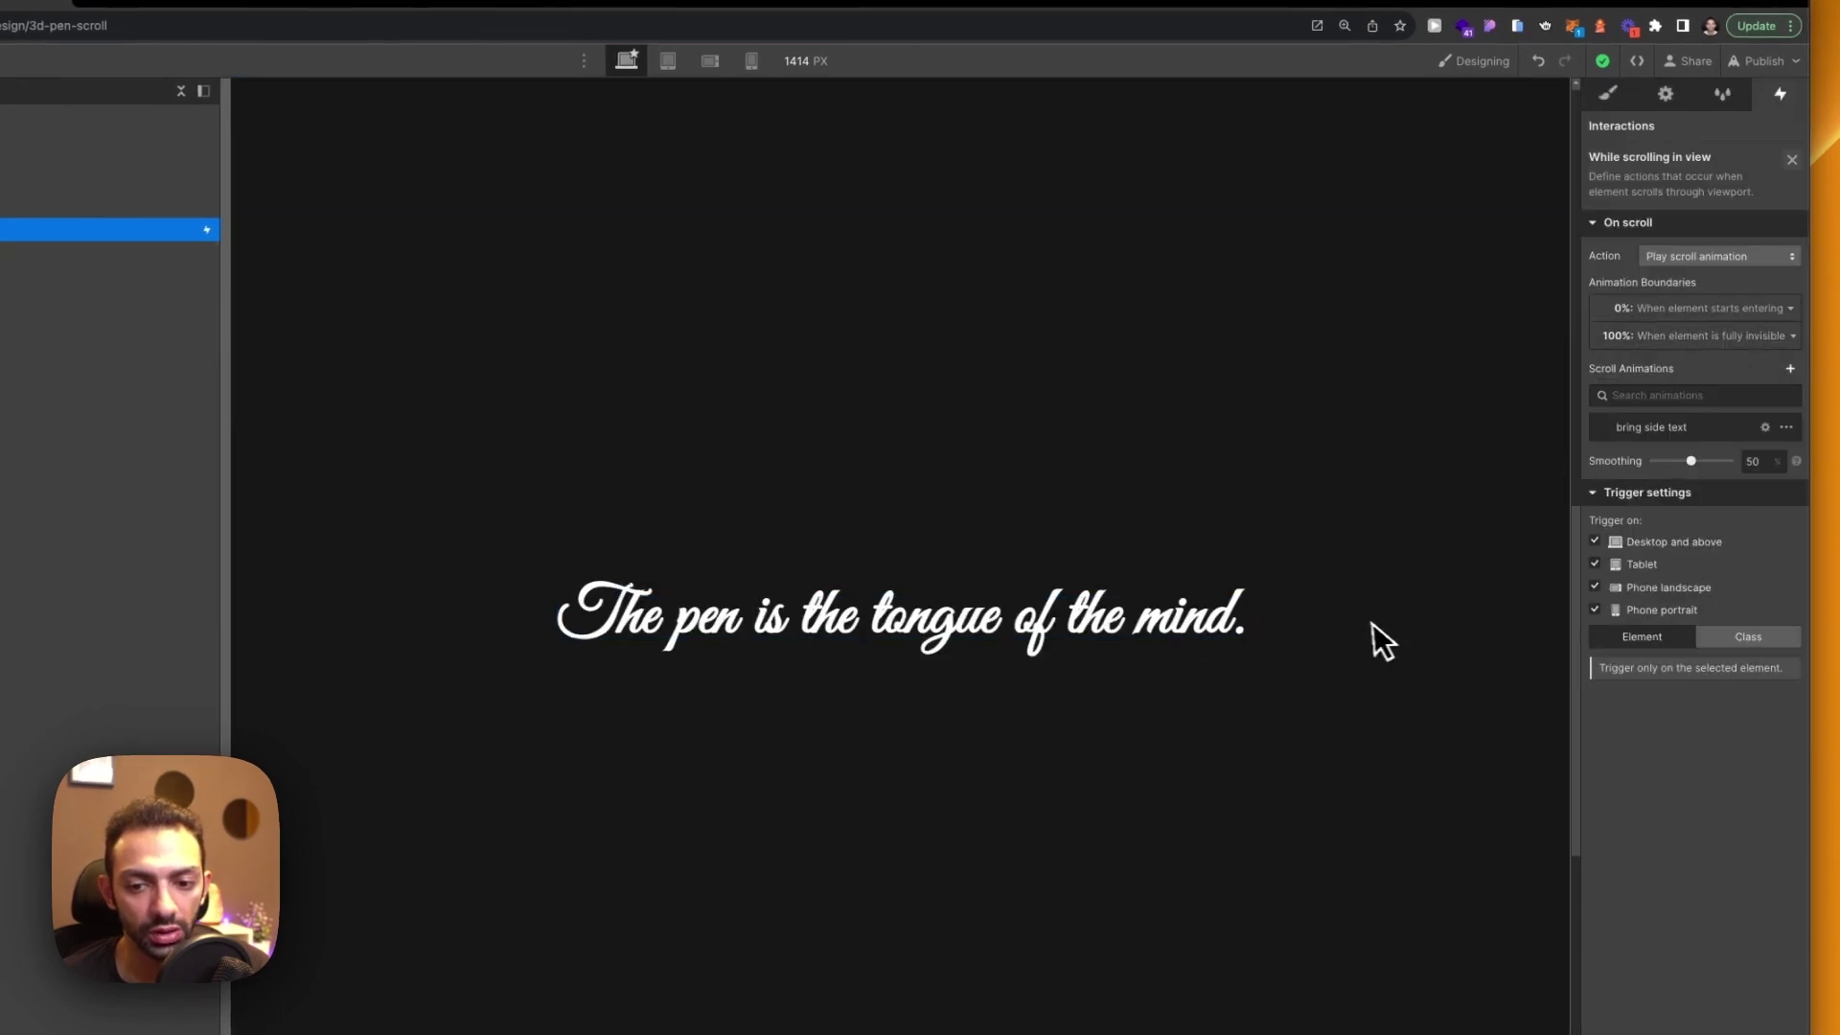
Create a new scroll animation named "bring text in" for section-track
click(1765, 426)
click(1452, 661)
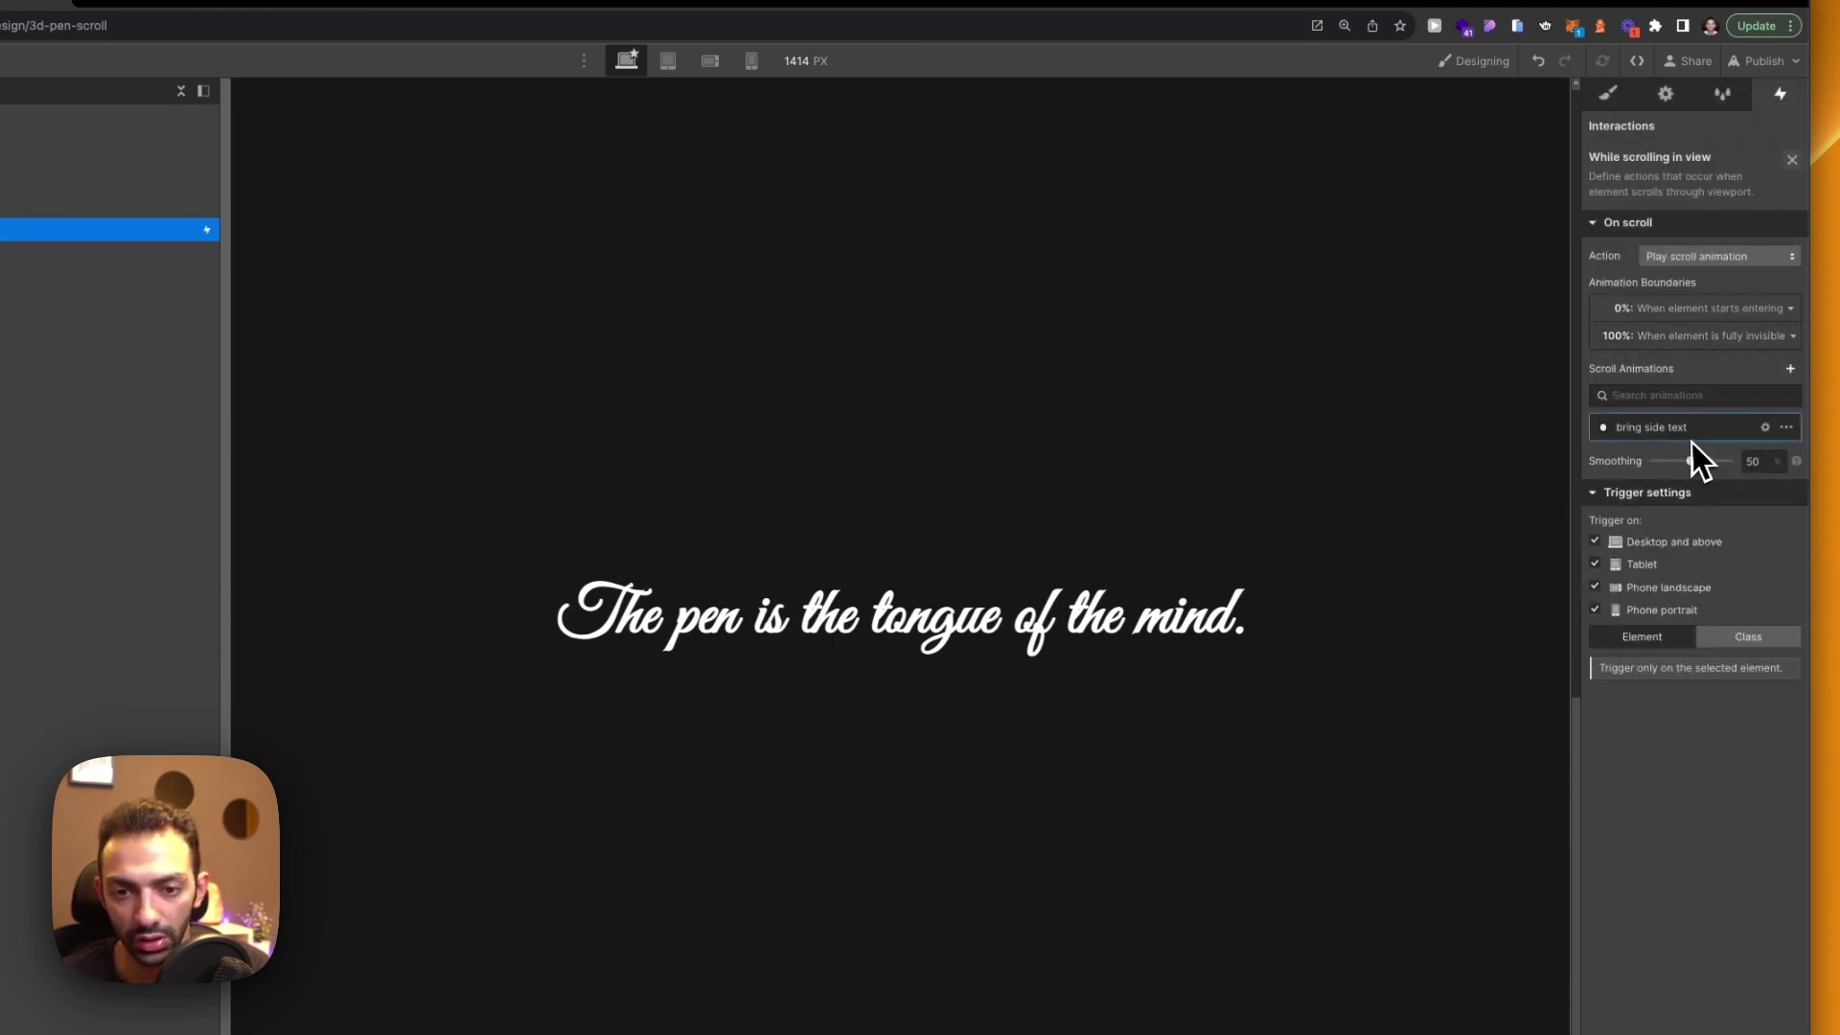
click(1790, 369)
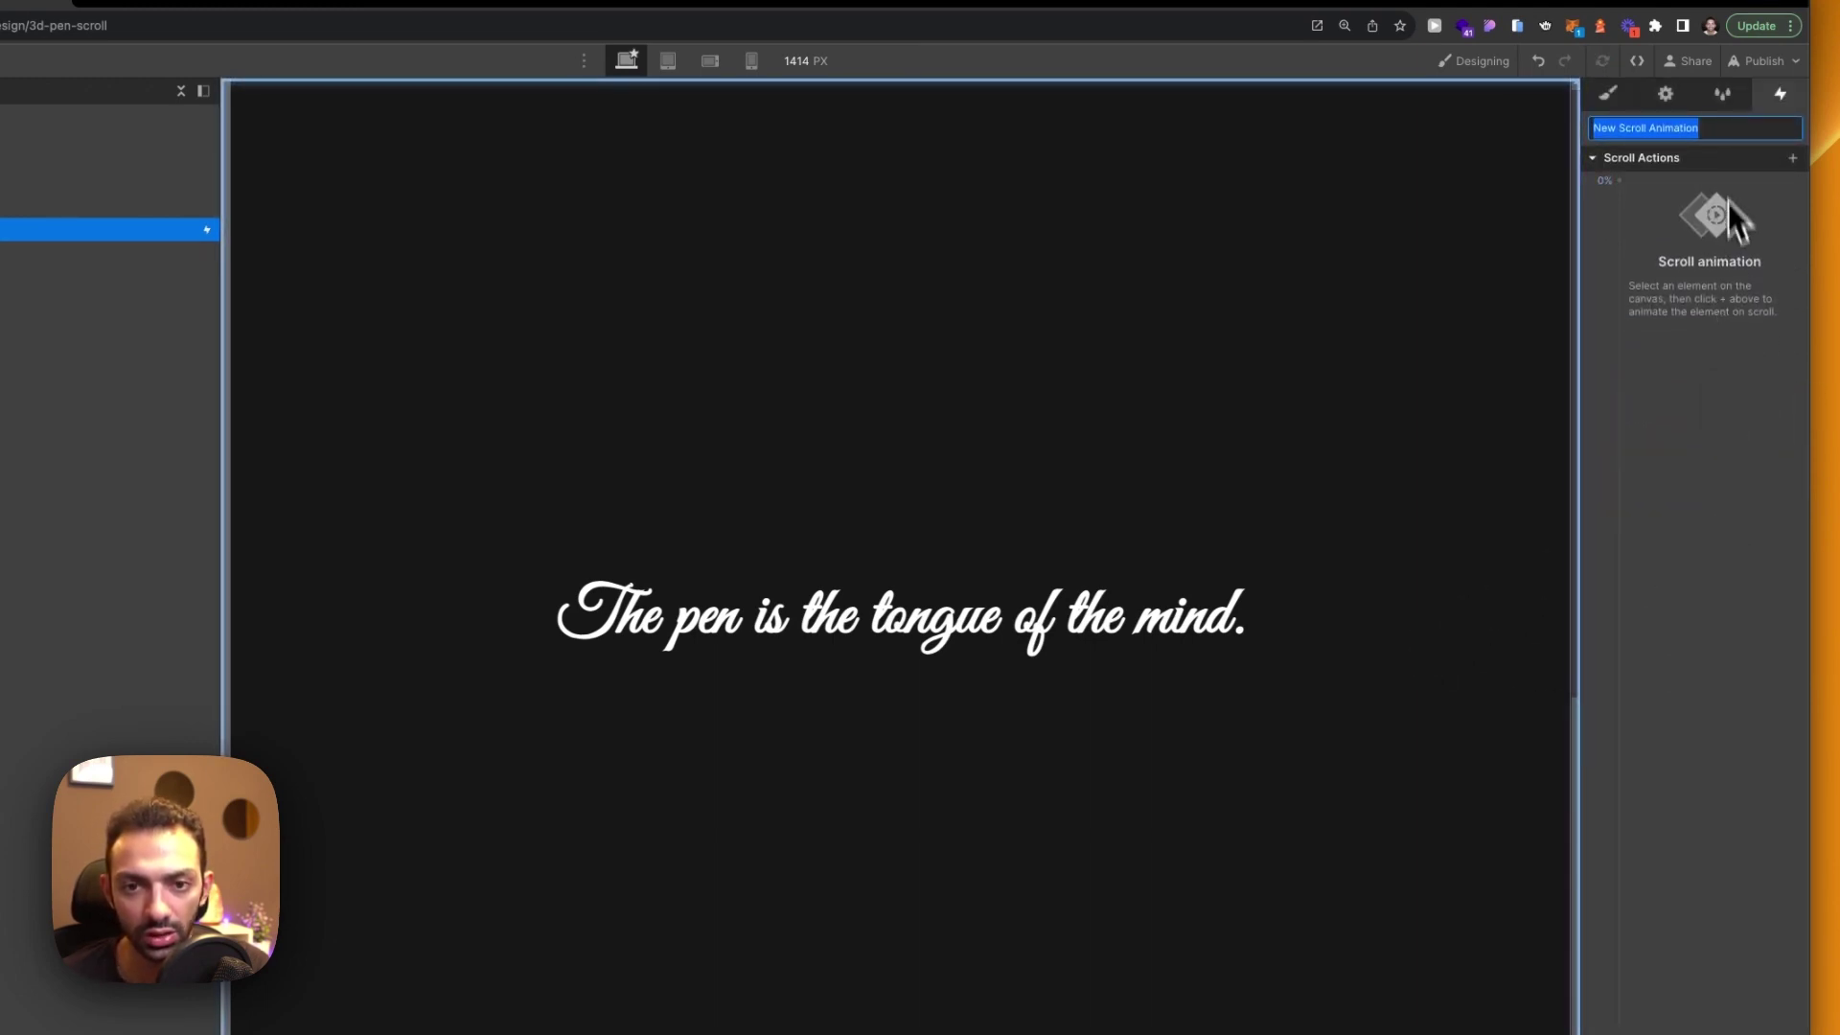
text(bring text in)
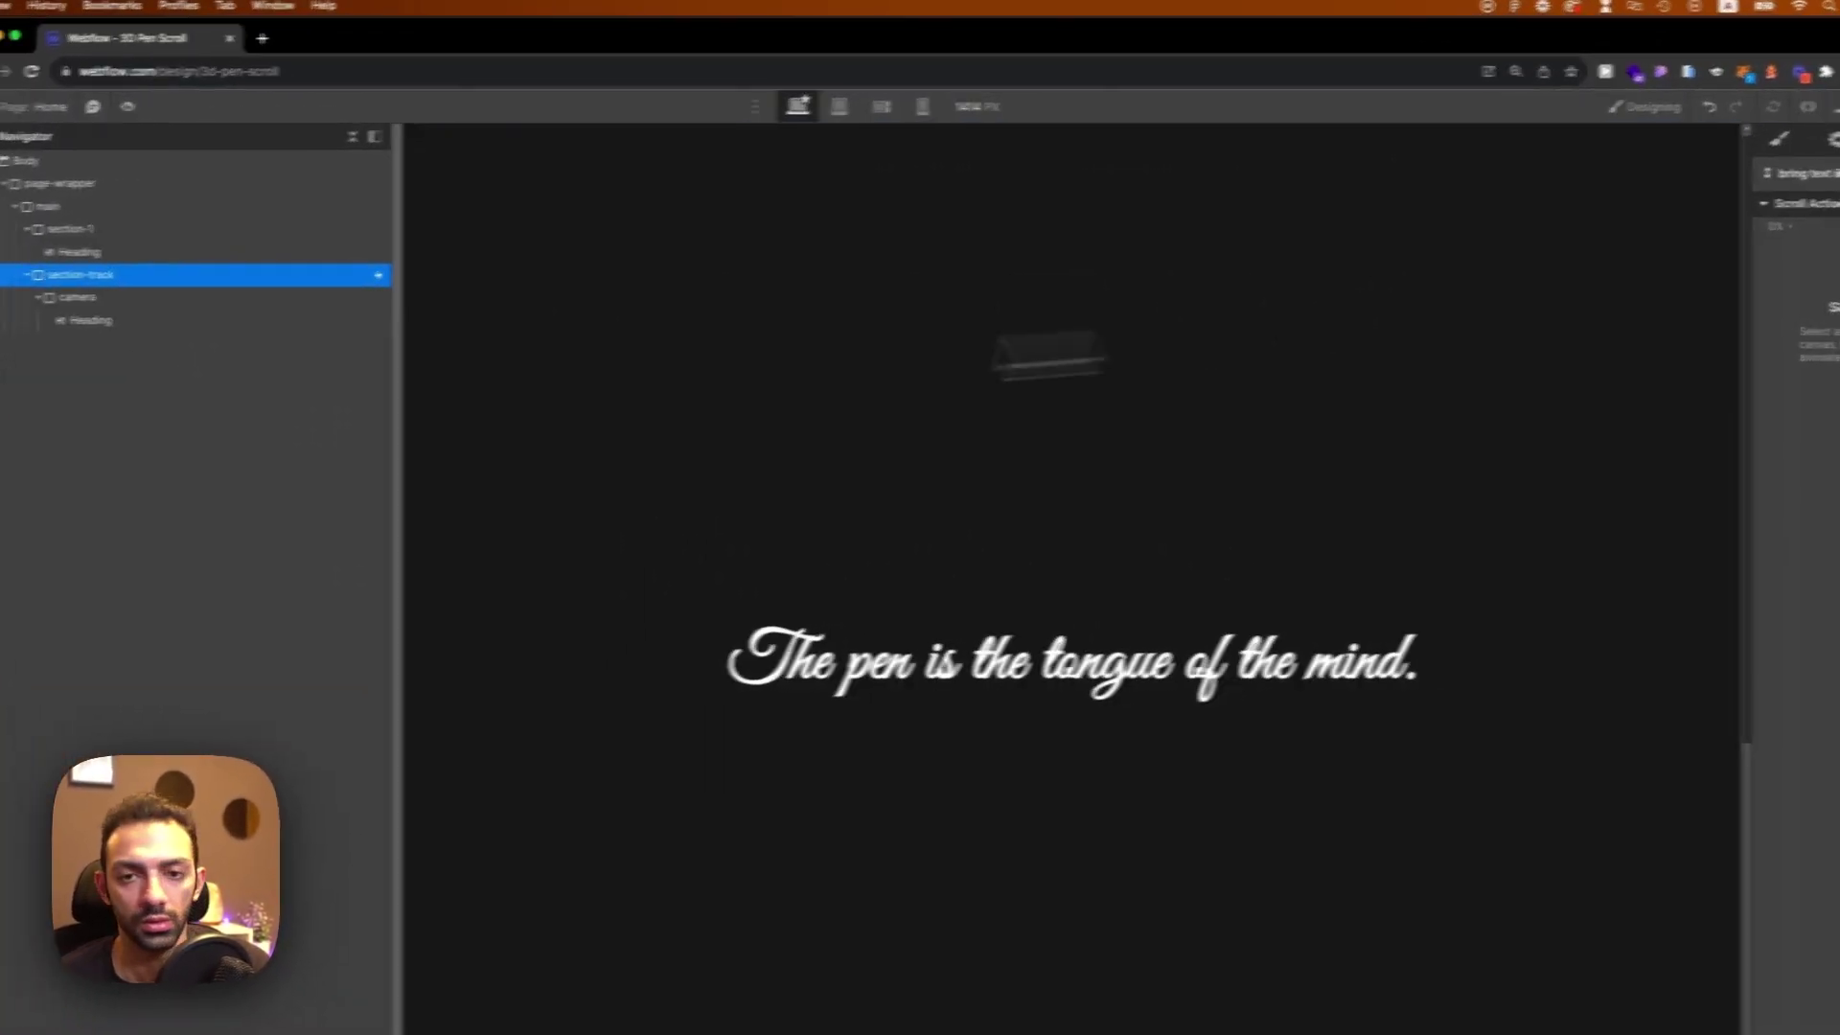
Add a Move action for the camera class, with horizontal movement of -100 VW at 0% and 0 VW at 100%
click(77, 297)
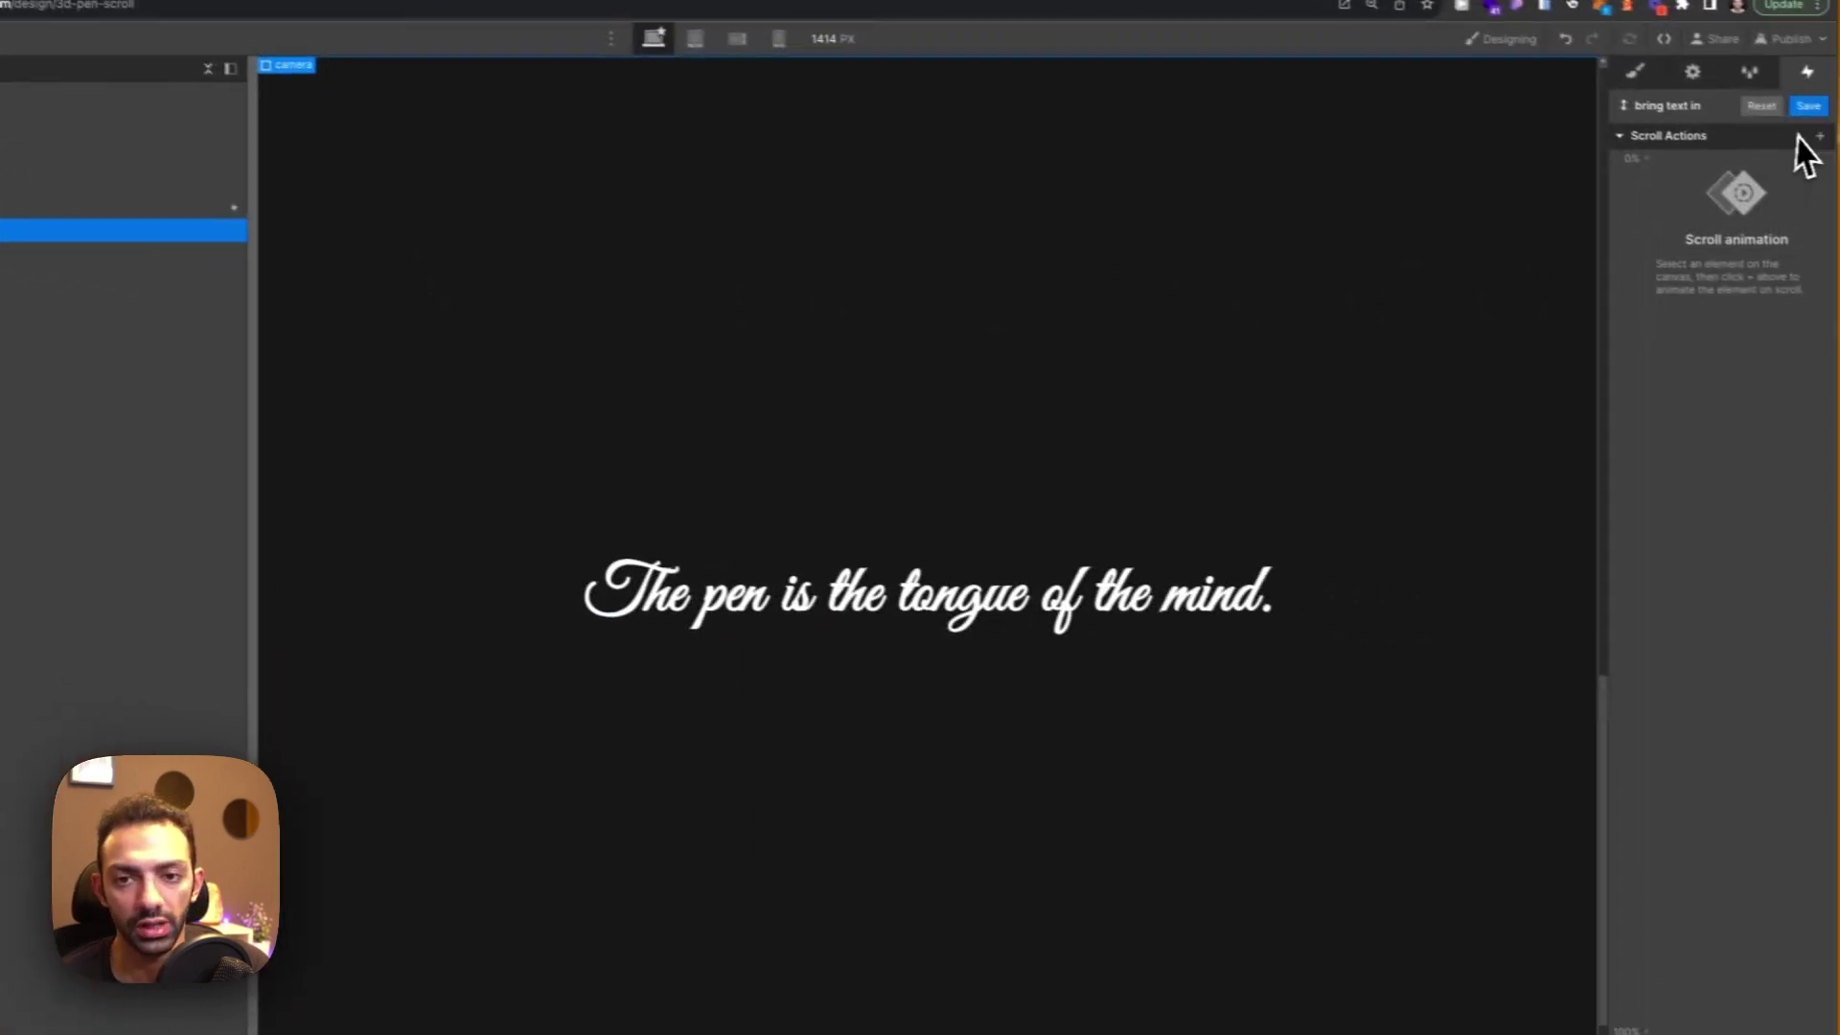
click(1818, 137)
click(1675, 187)
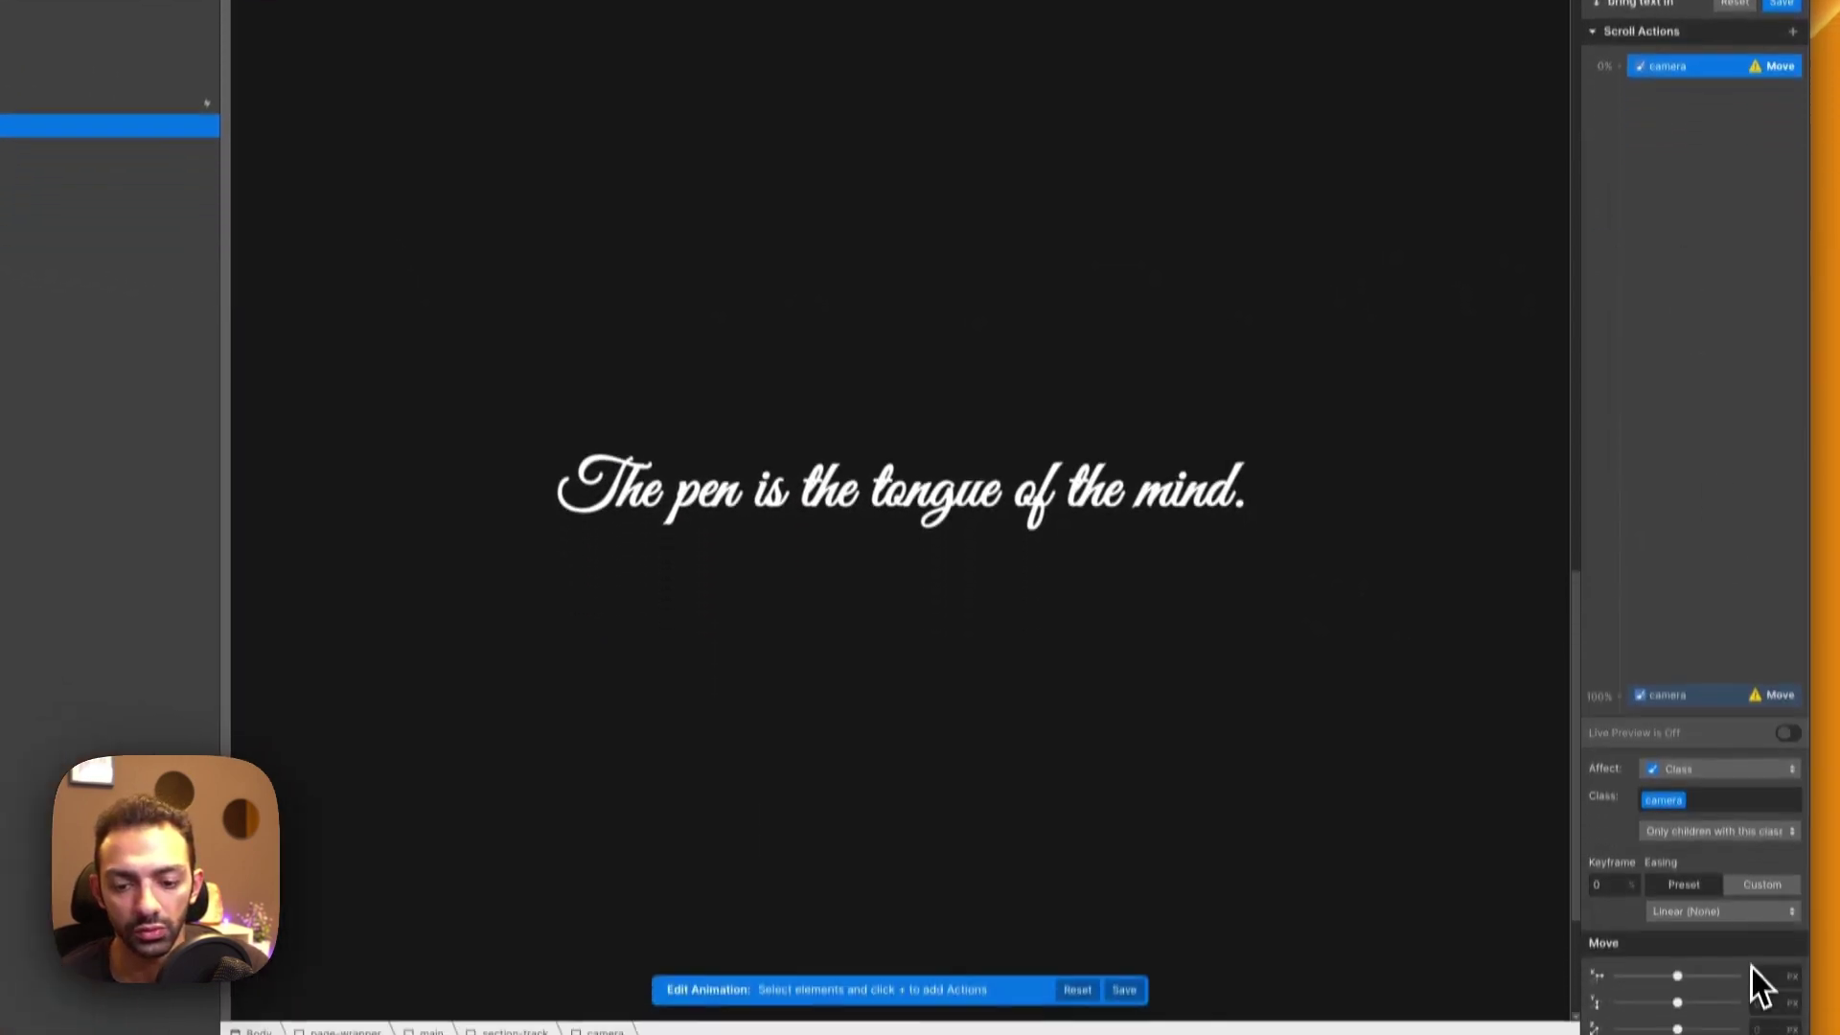
click(1767, 977)
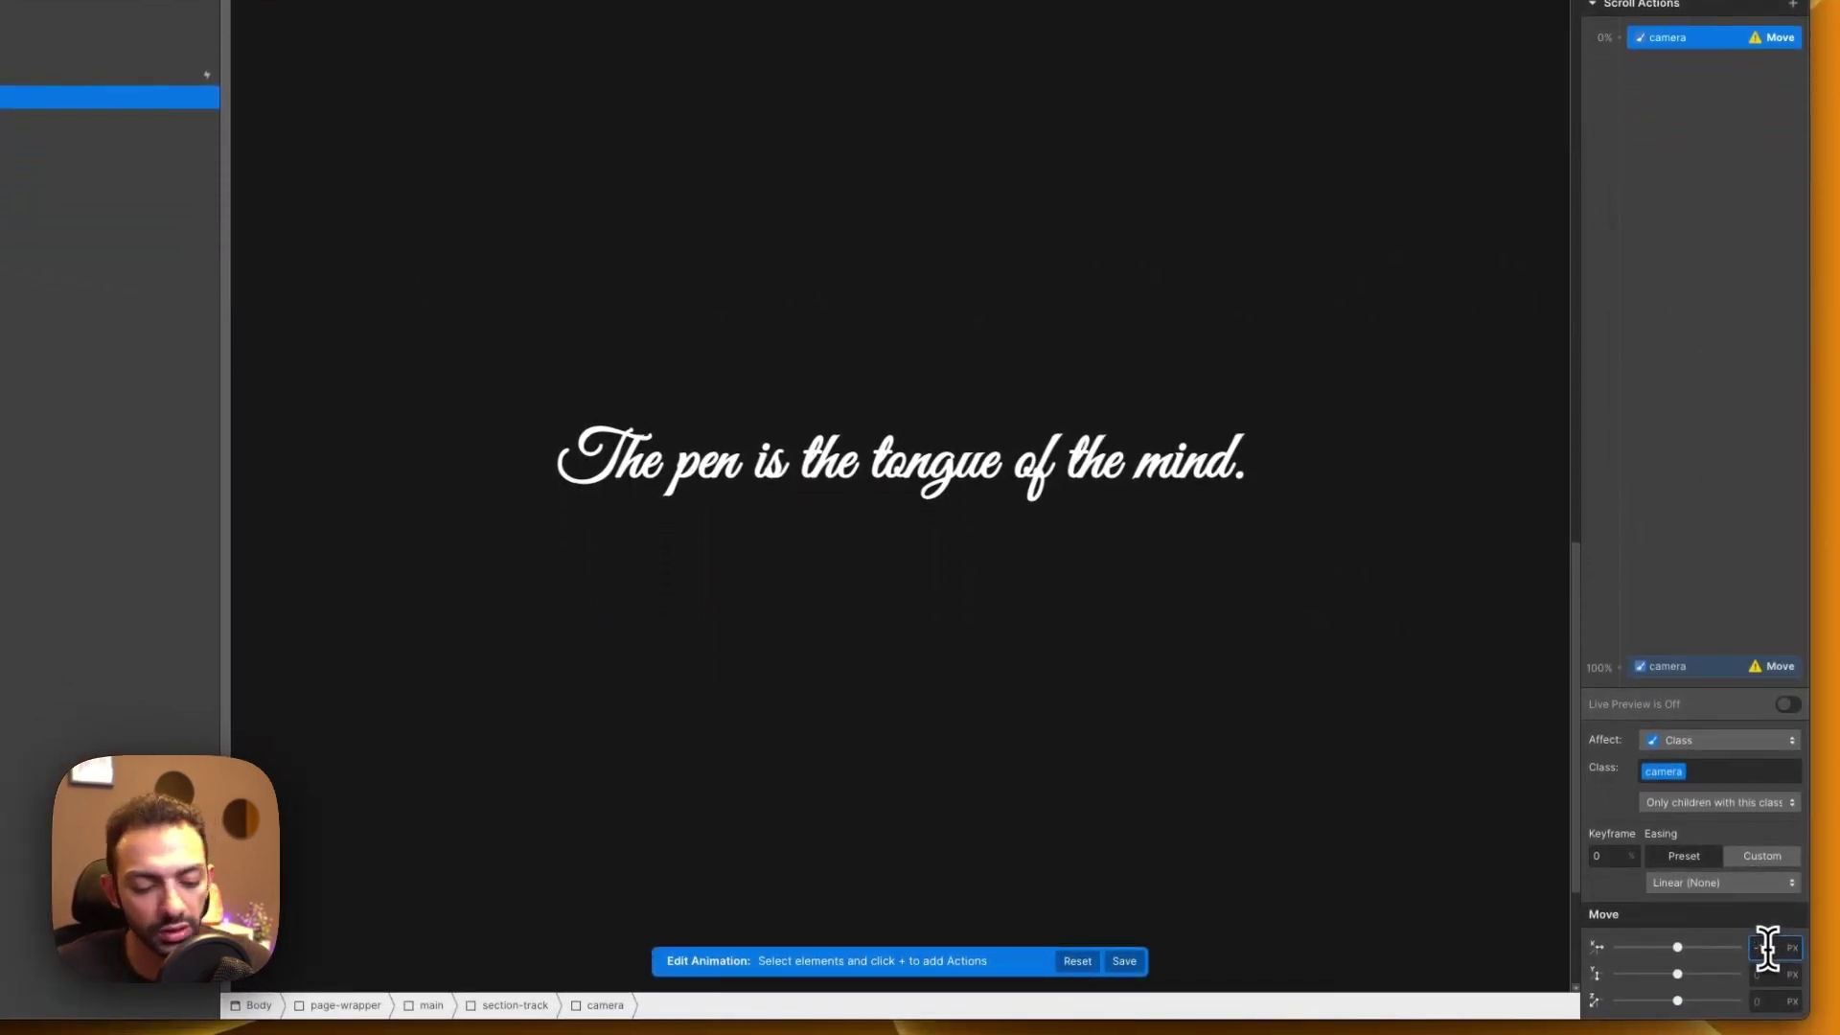
key(Return)
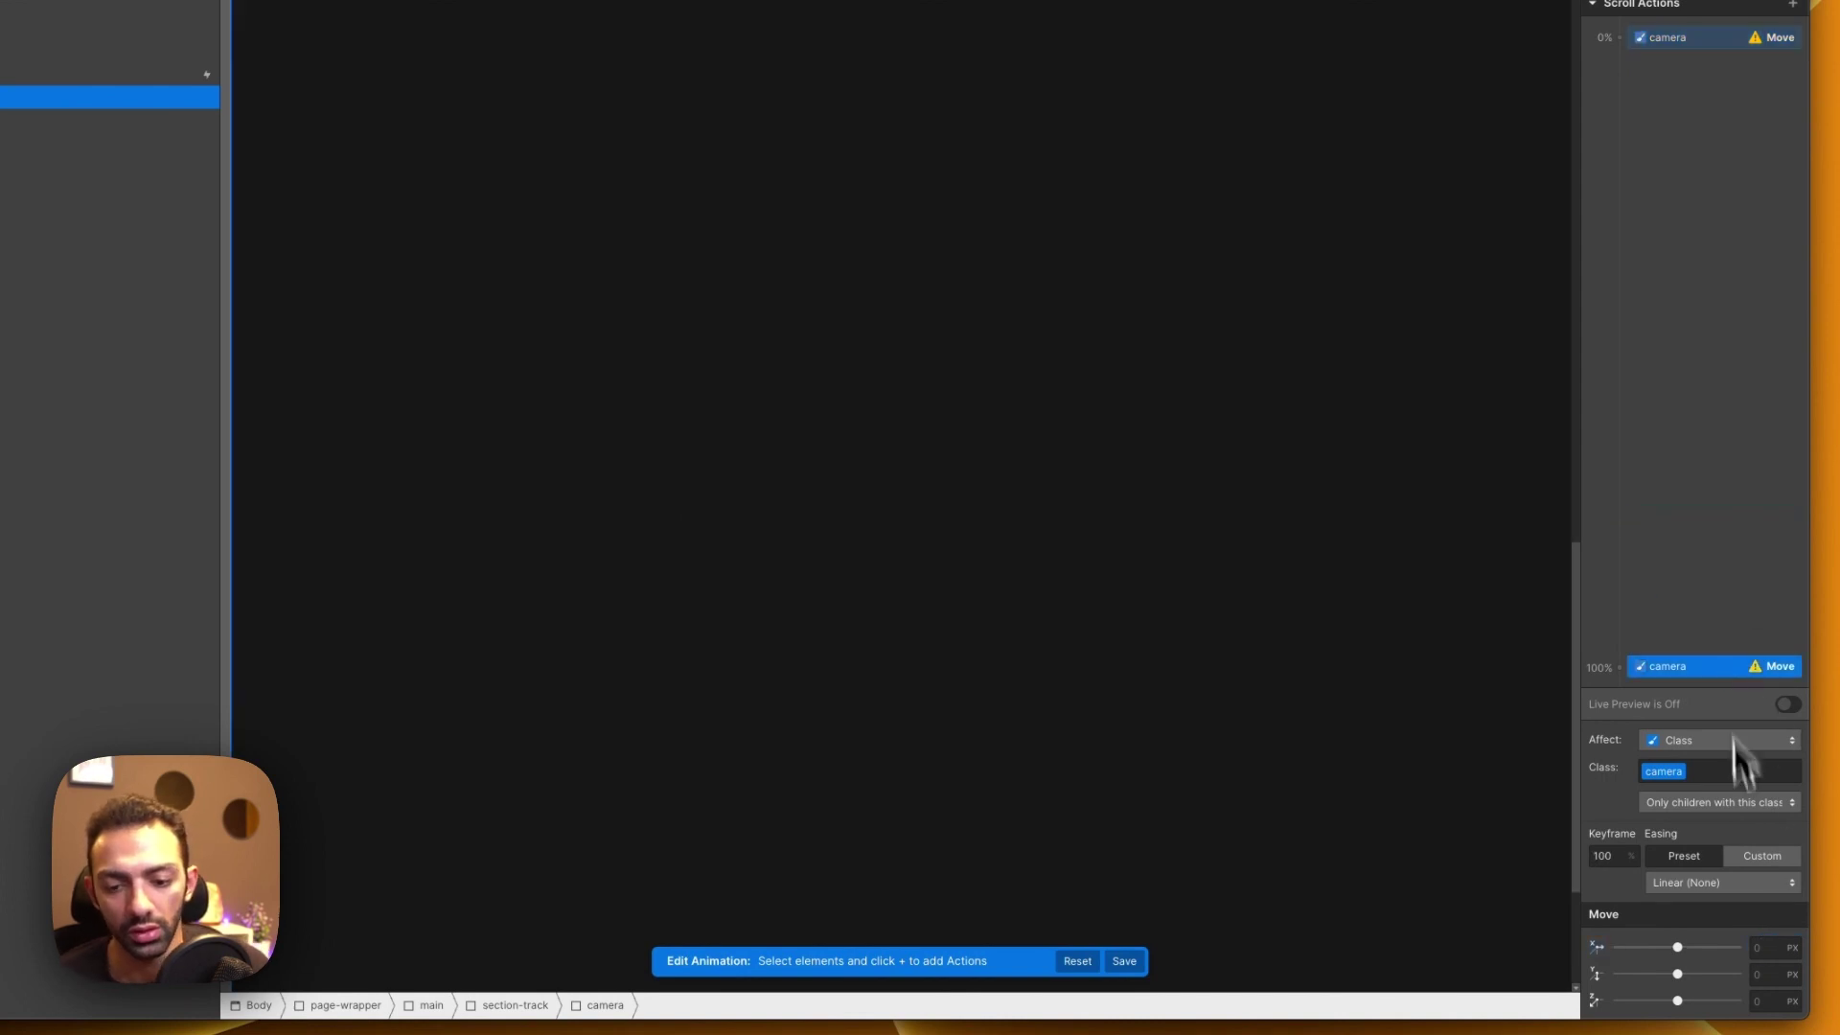
text(0)
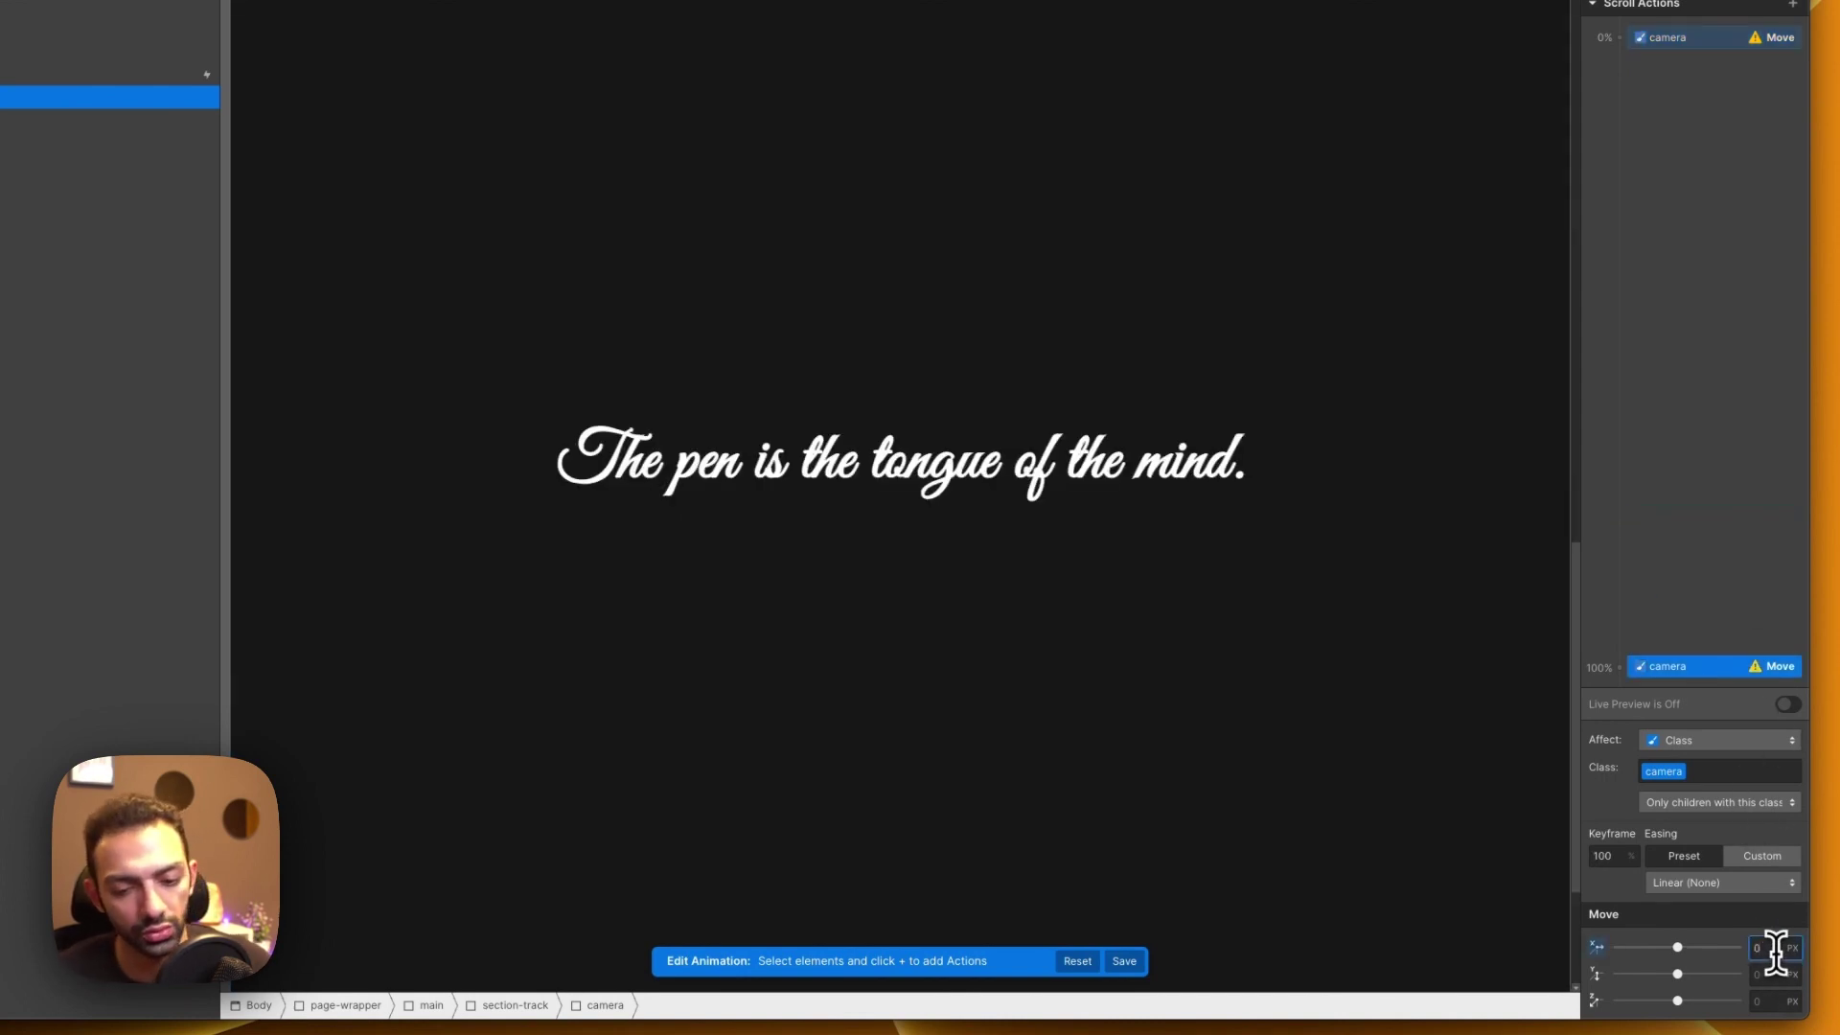
Turn on live preview and check how the camera block moves across the page while scrolling
click(1785, 706)
scroll(1115, 412, down, 3)
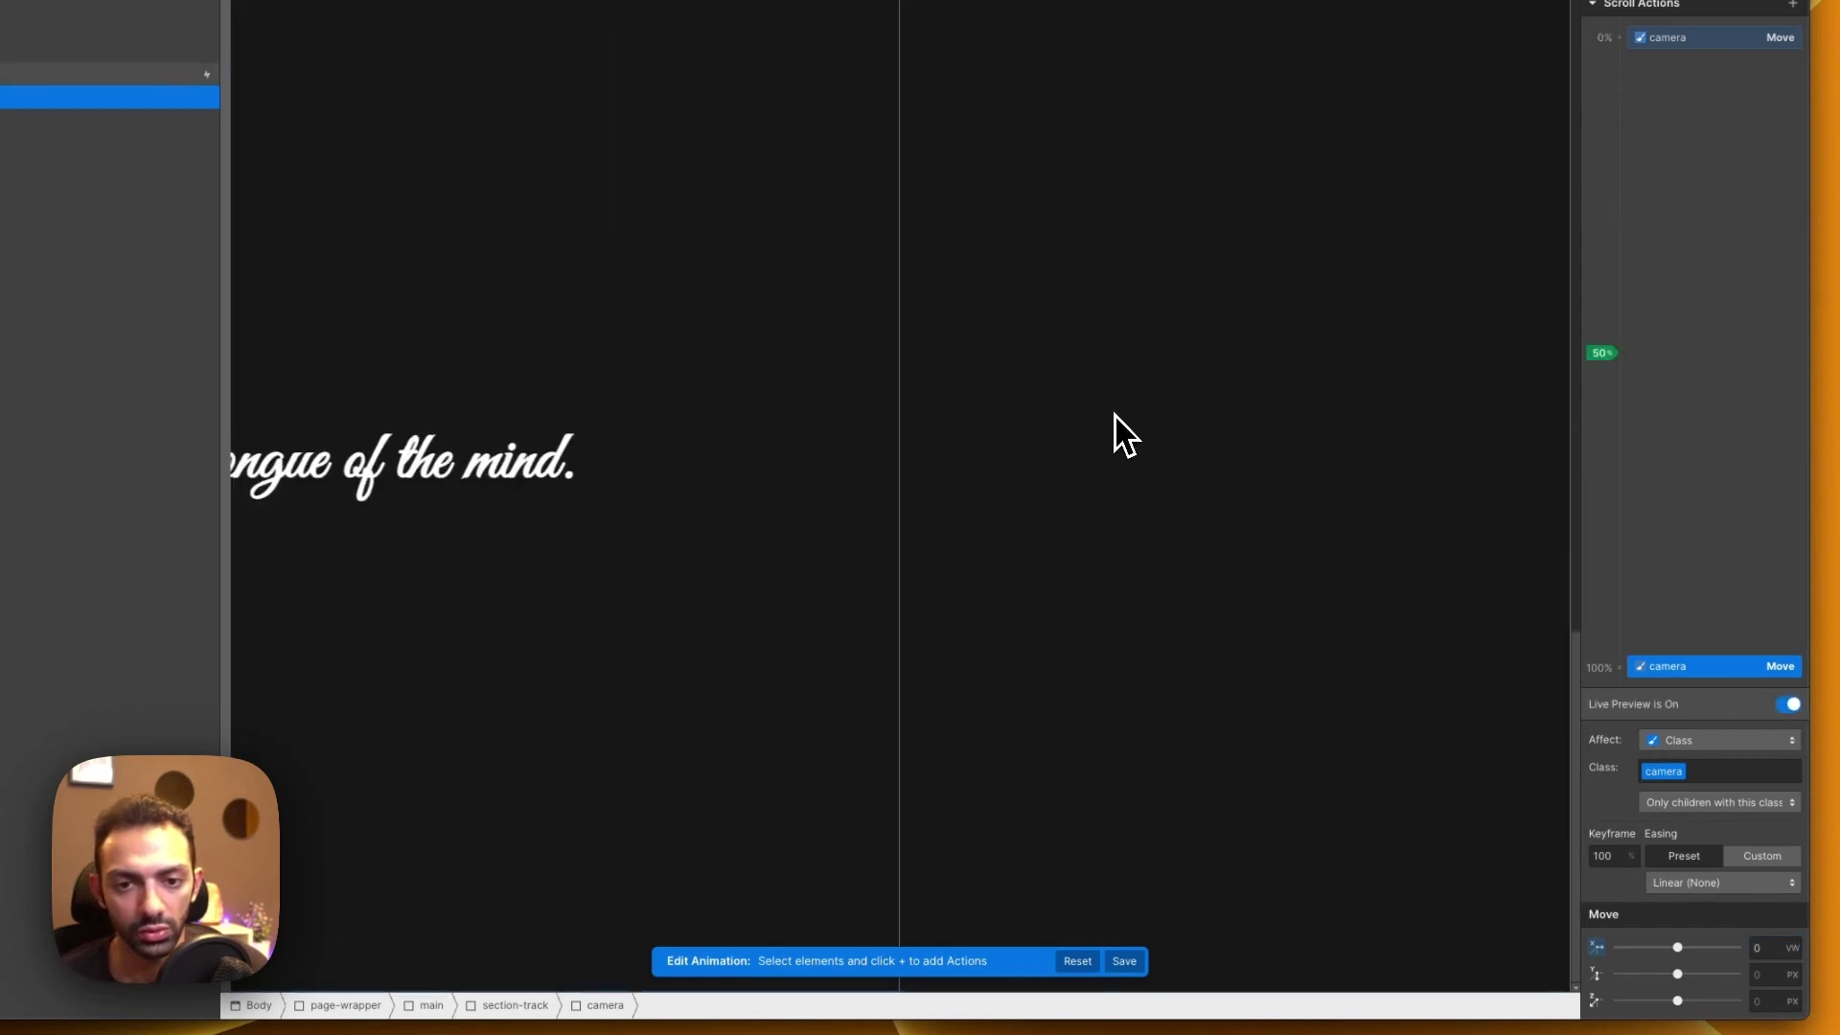
scroll(1149, 403, up, 15)
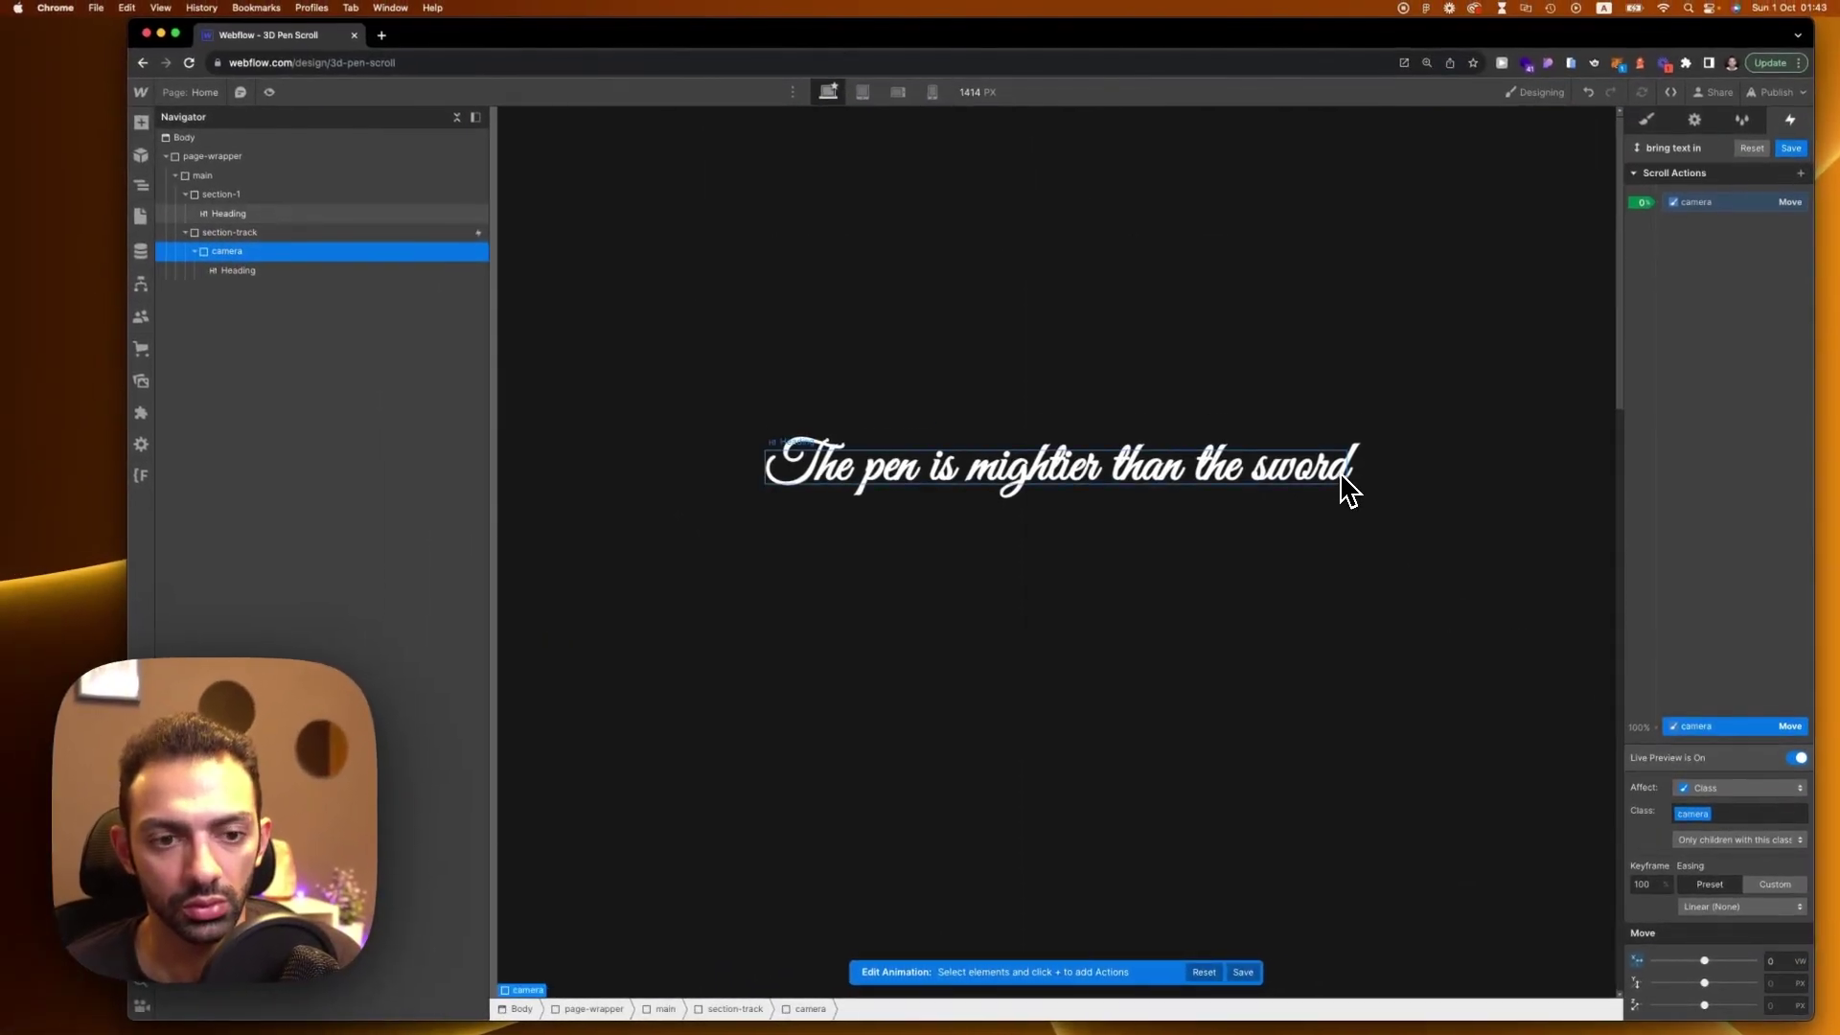
scroll(1240, 361, down, 6)
scroll(1349, 489, down, 4)
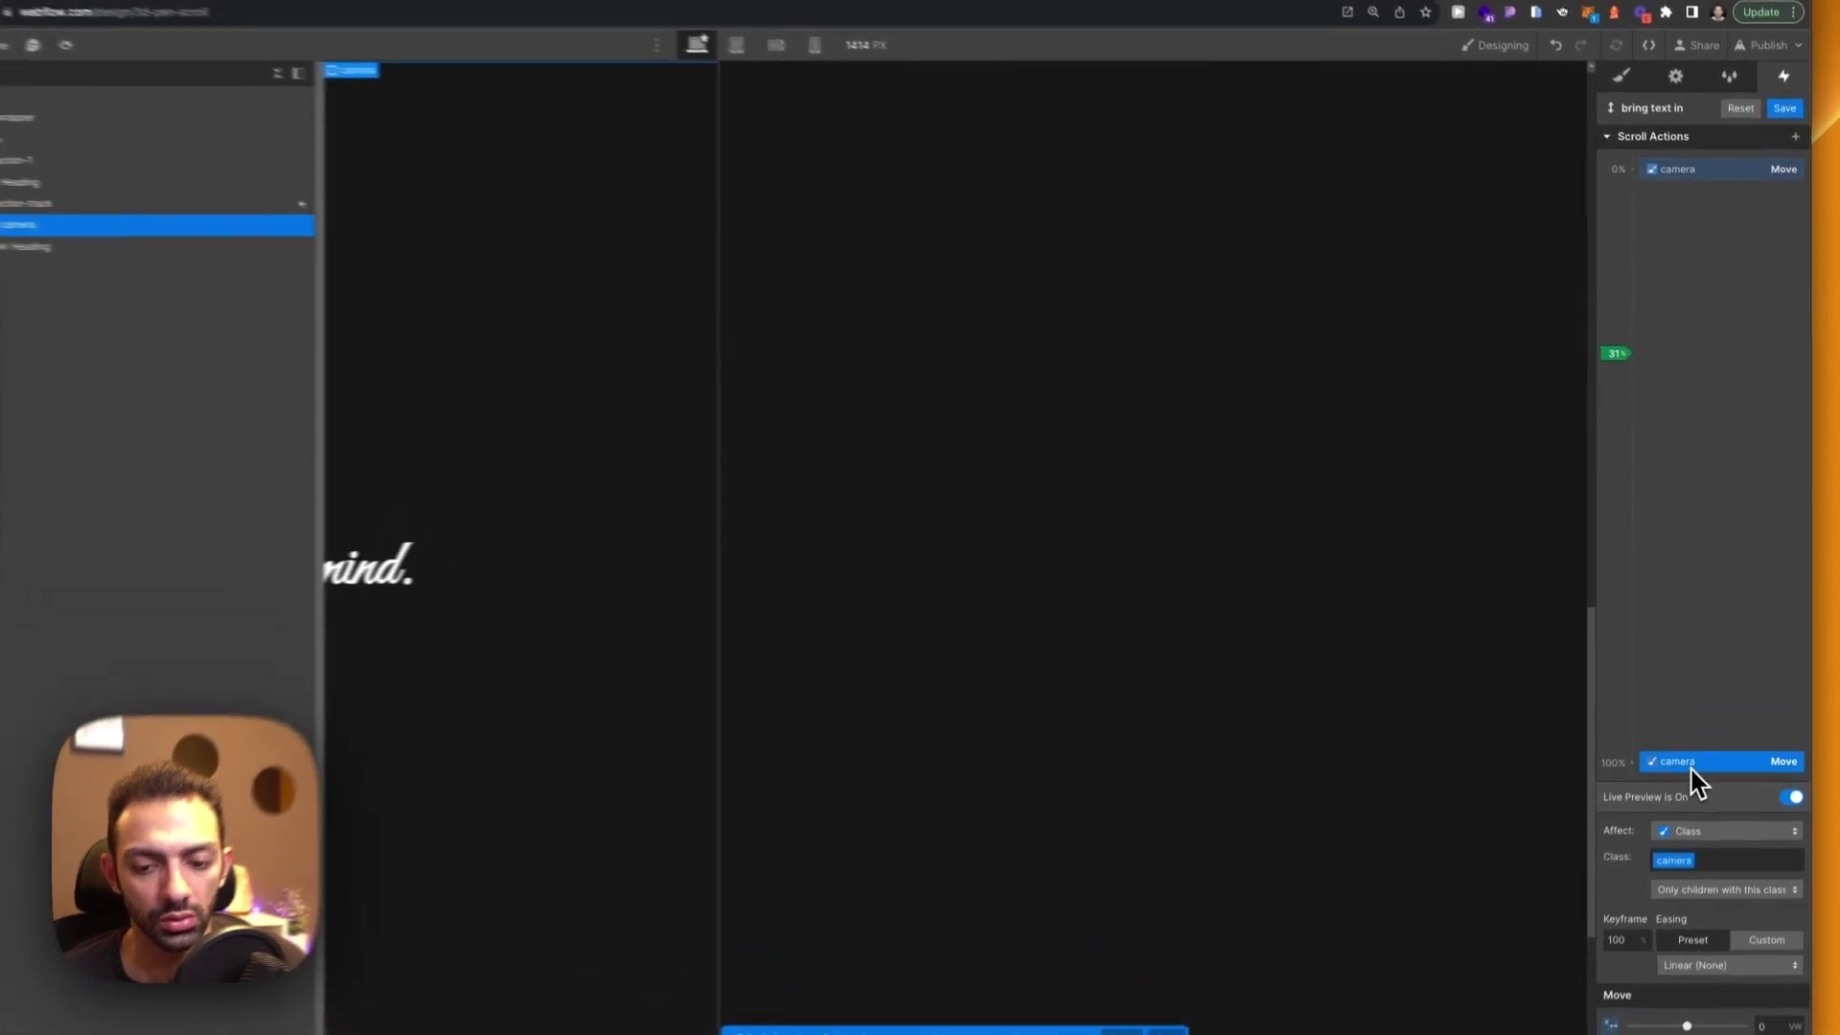
Move the camera's ending Move keyframe to 46% and preview the new timing on the canvas
drag(1712, 728, 1716, 456)
click(1702, 154)
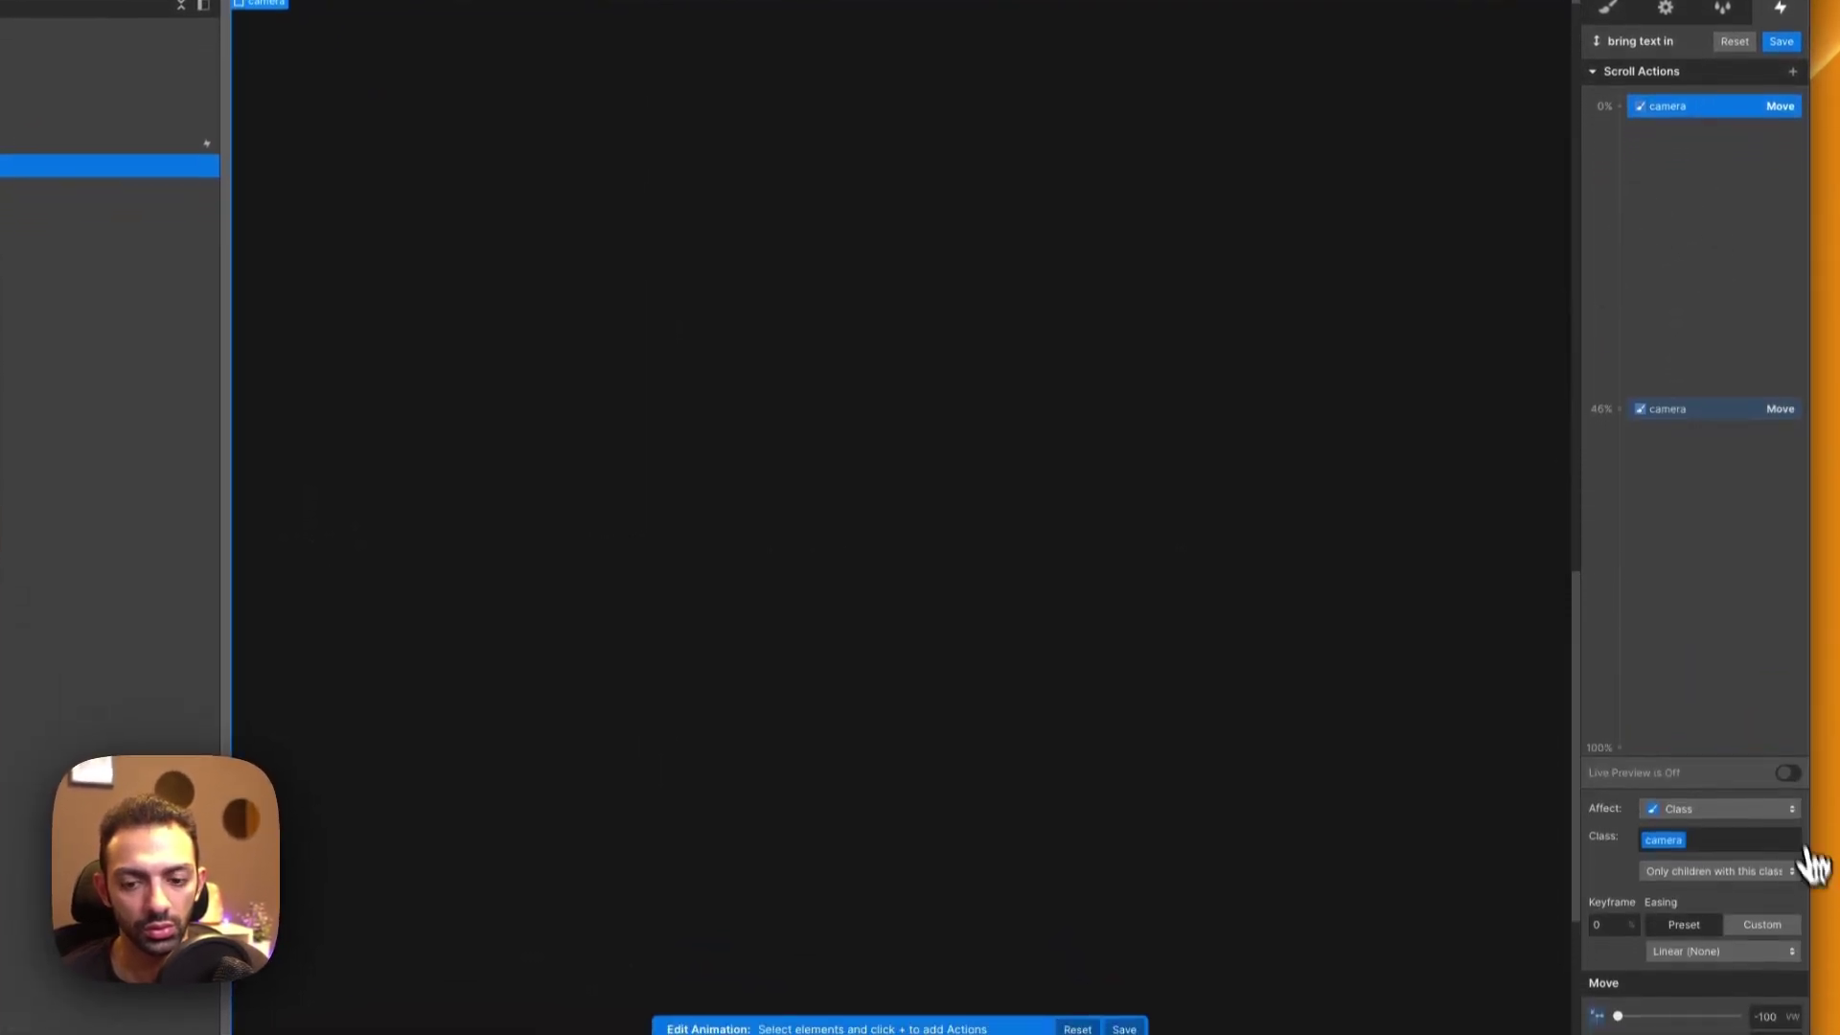
click(1788, 821)
scroll(1216, 591, down, 3)
scroll(1195, 583, up, 1)
scroll(1195, 584, down, 4)
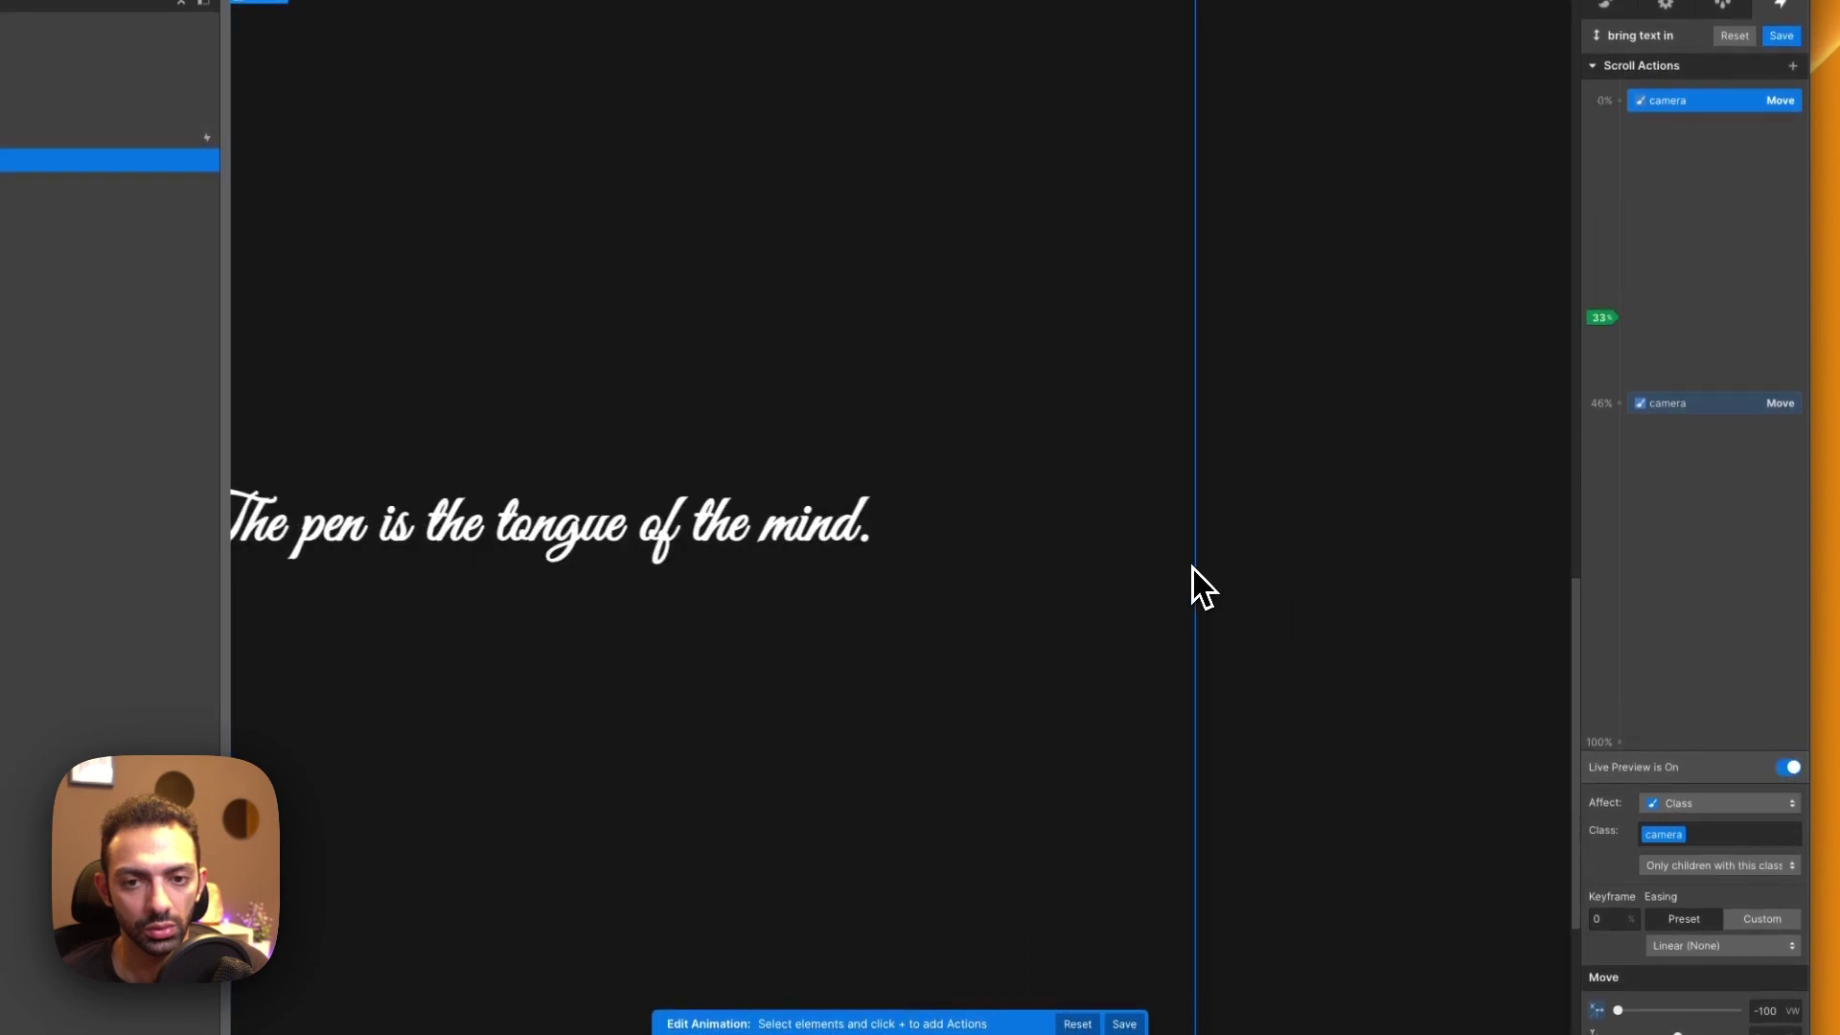
scroll(1201, 586, up, 3)
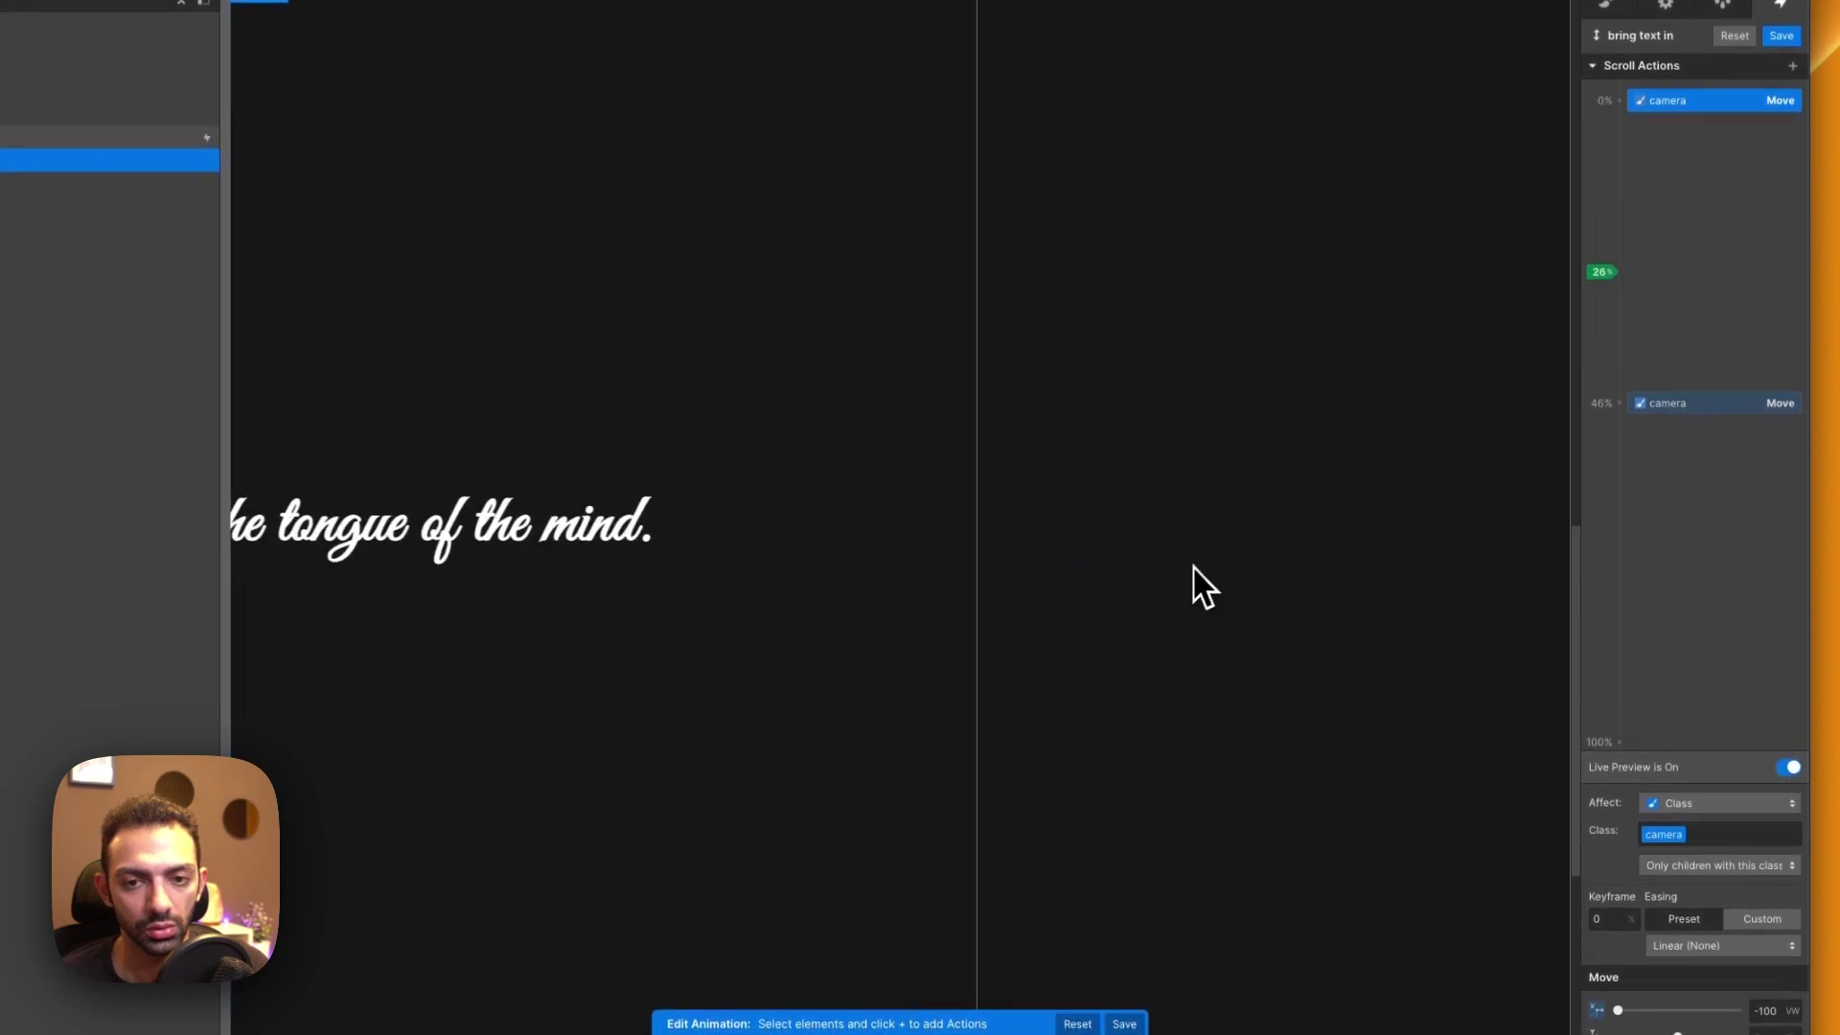
Set the camera's horizontal movement at the 0% keyframe to 100 VW
click(1688, 109)
click(1687, 182)
click(1677, 182)
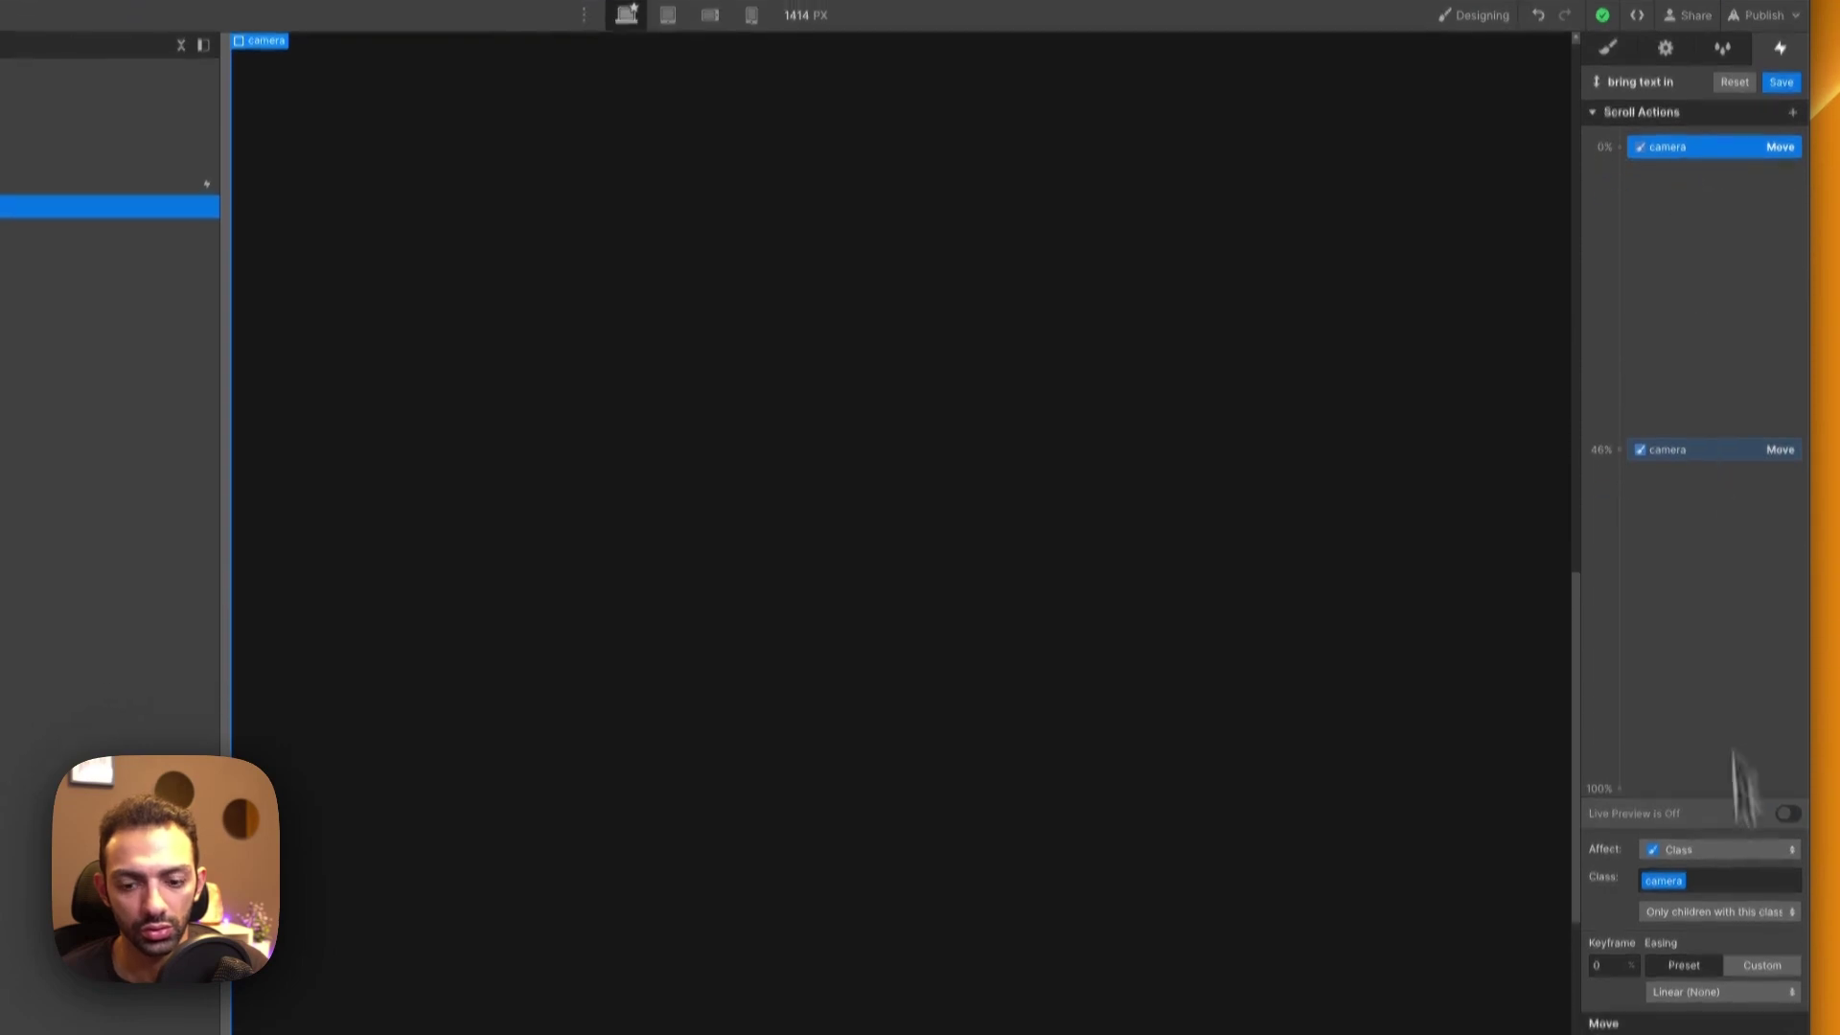
click(1778, 987)
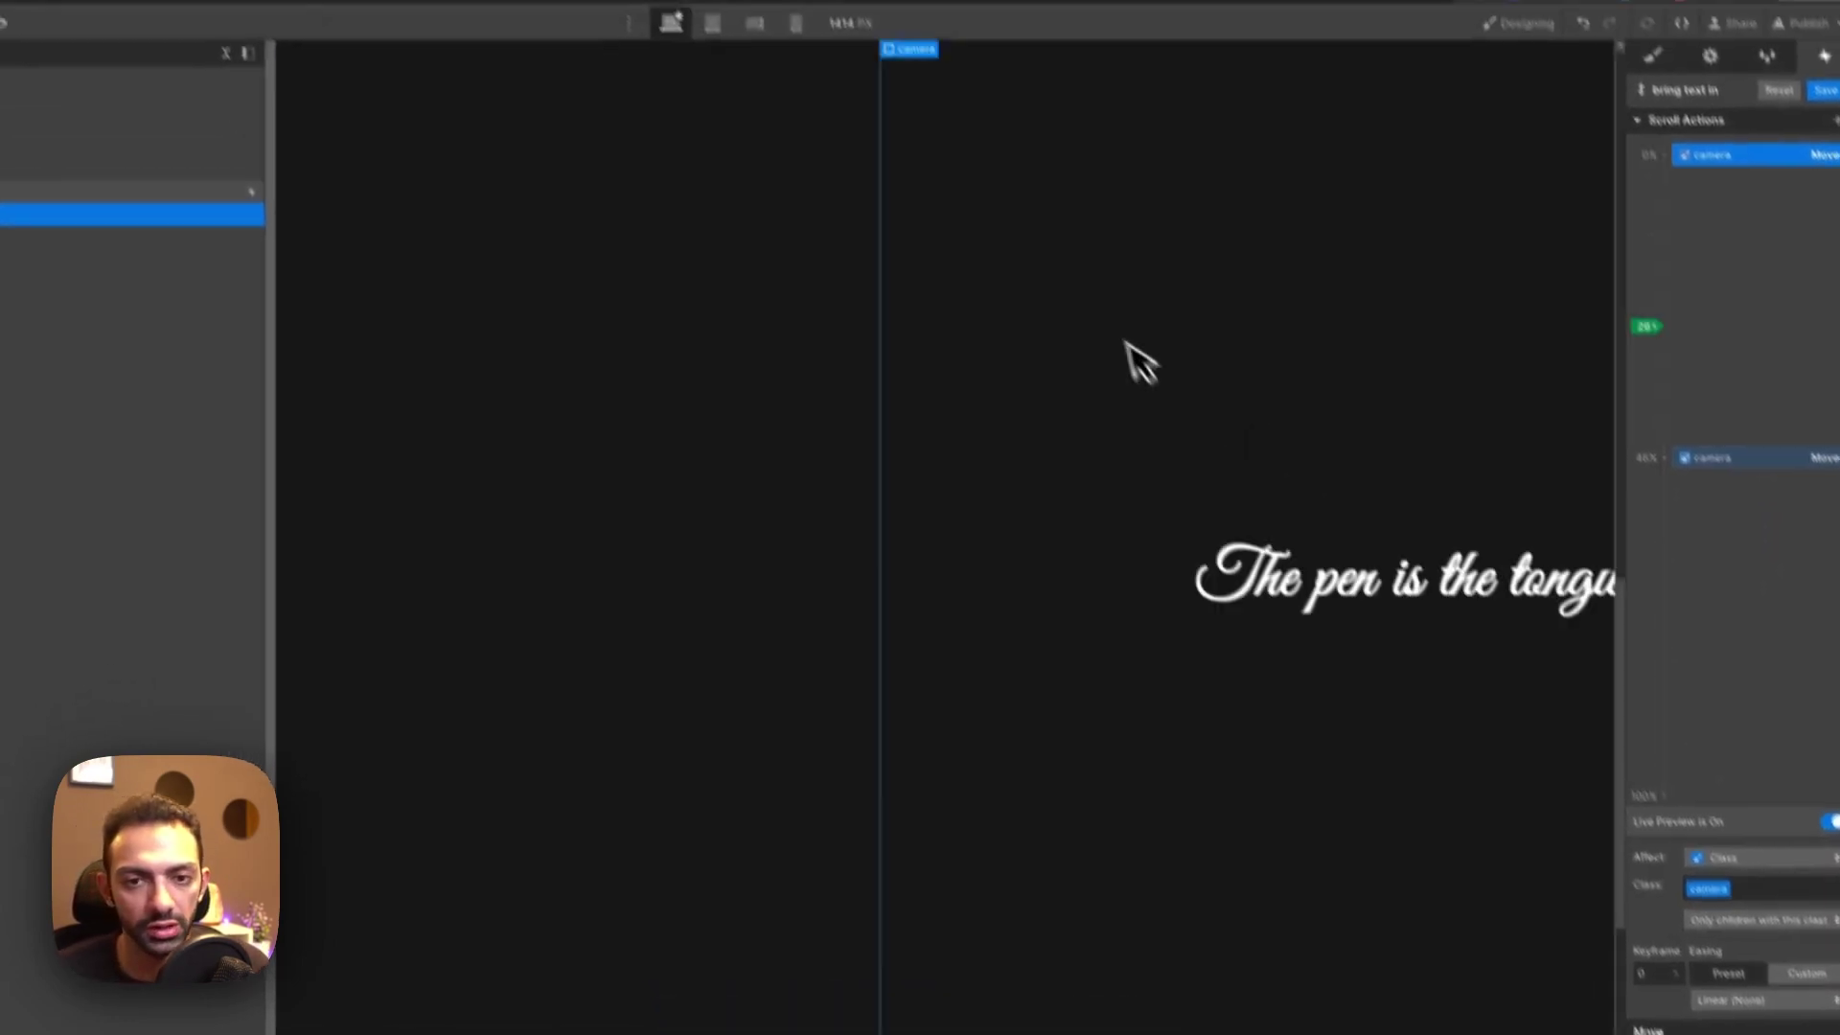
Examine in live preview how the camera's heading slides in between the first section and the end of section-track
scroll(1132, 352, down, 5)
scroll(1138, 359, up, 10)
scroll(1138, 359, up, 6)
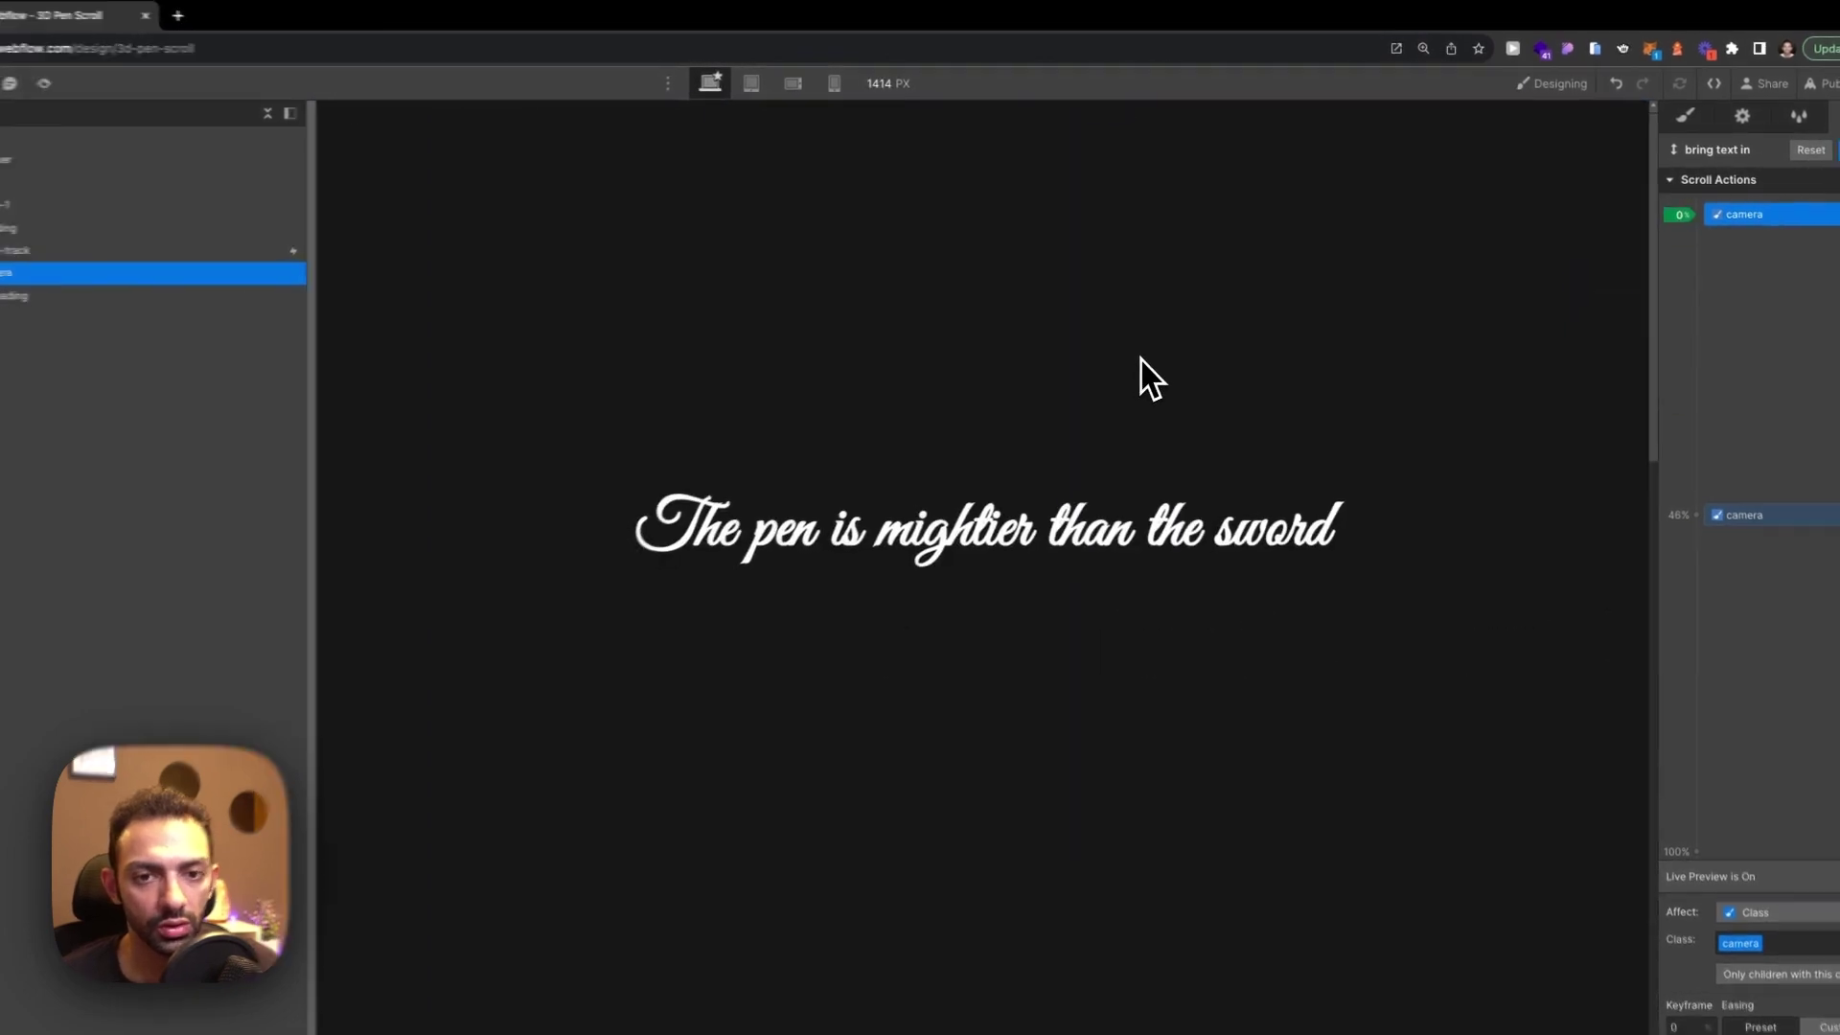
scroll(1141, 362, down, 6)
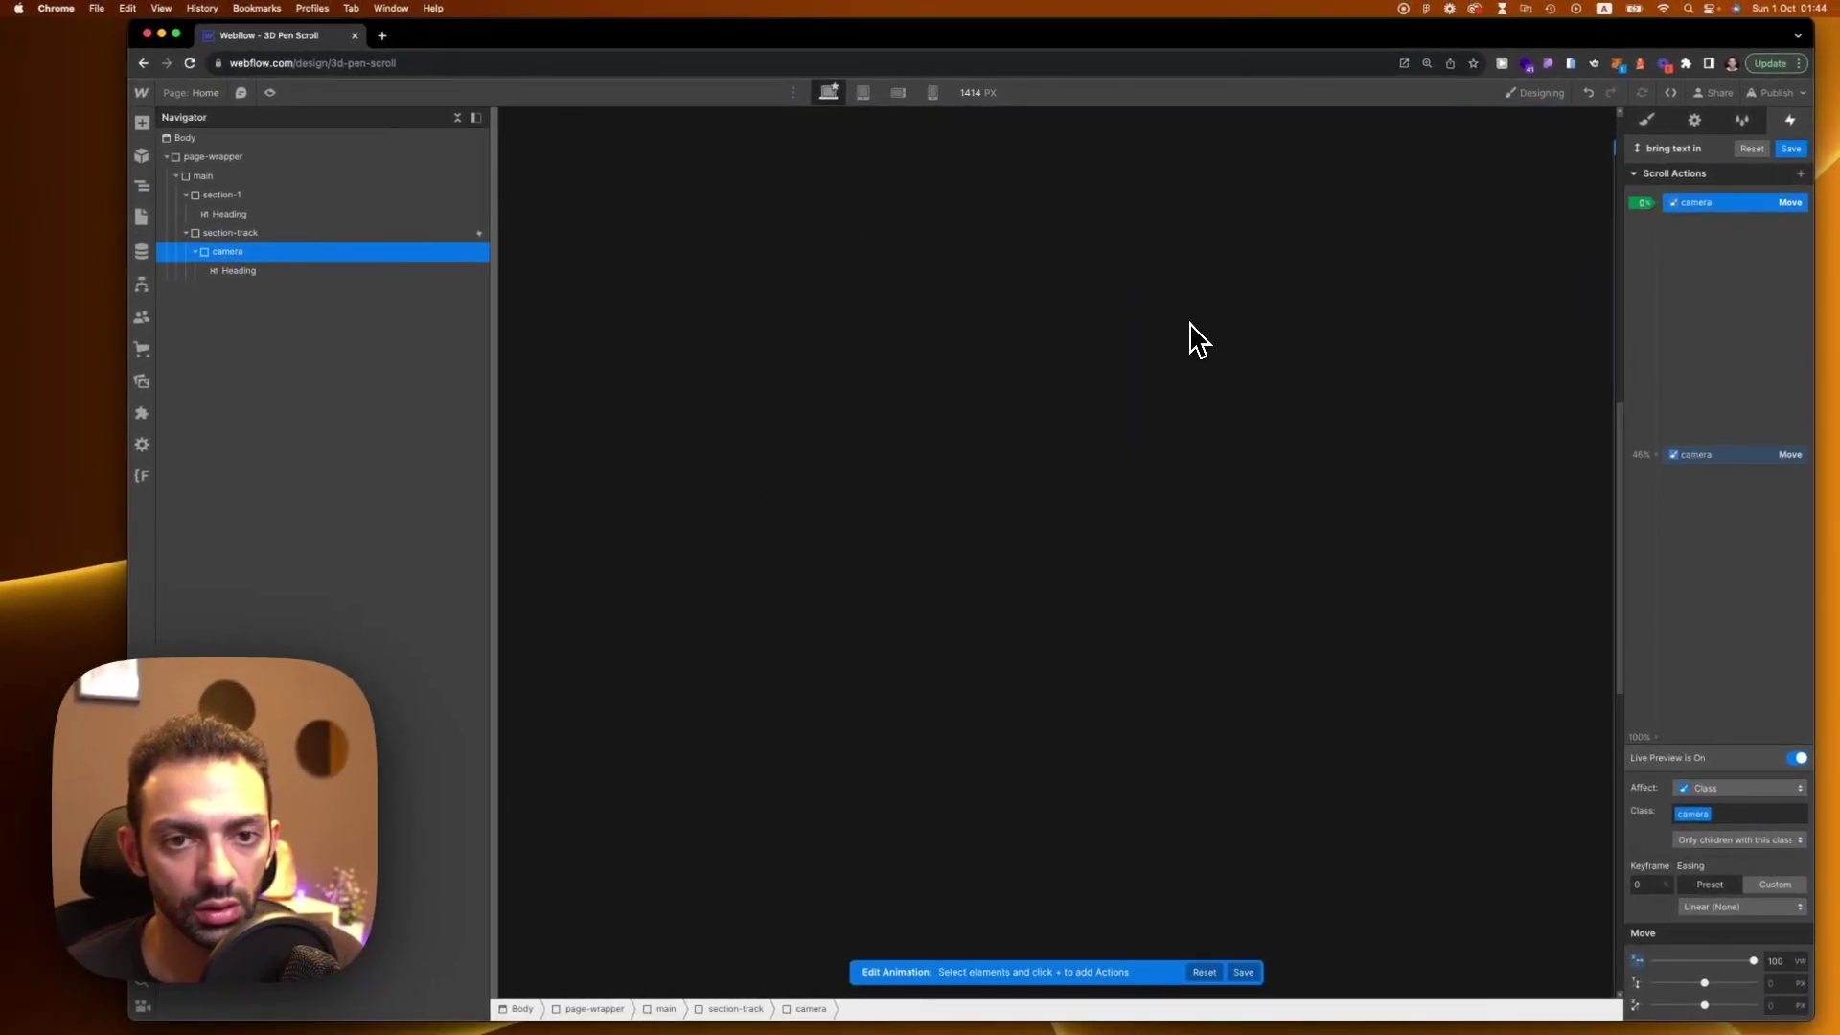
scroll(1190, 323, up, 3)
scroll(1190, 323, down, 5)
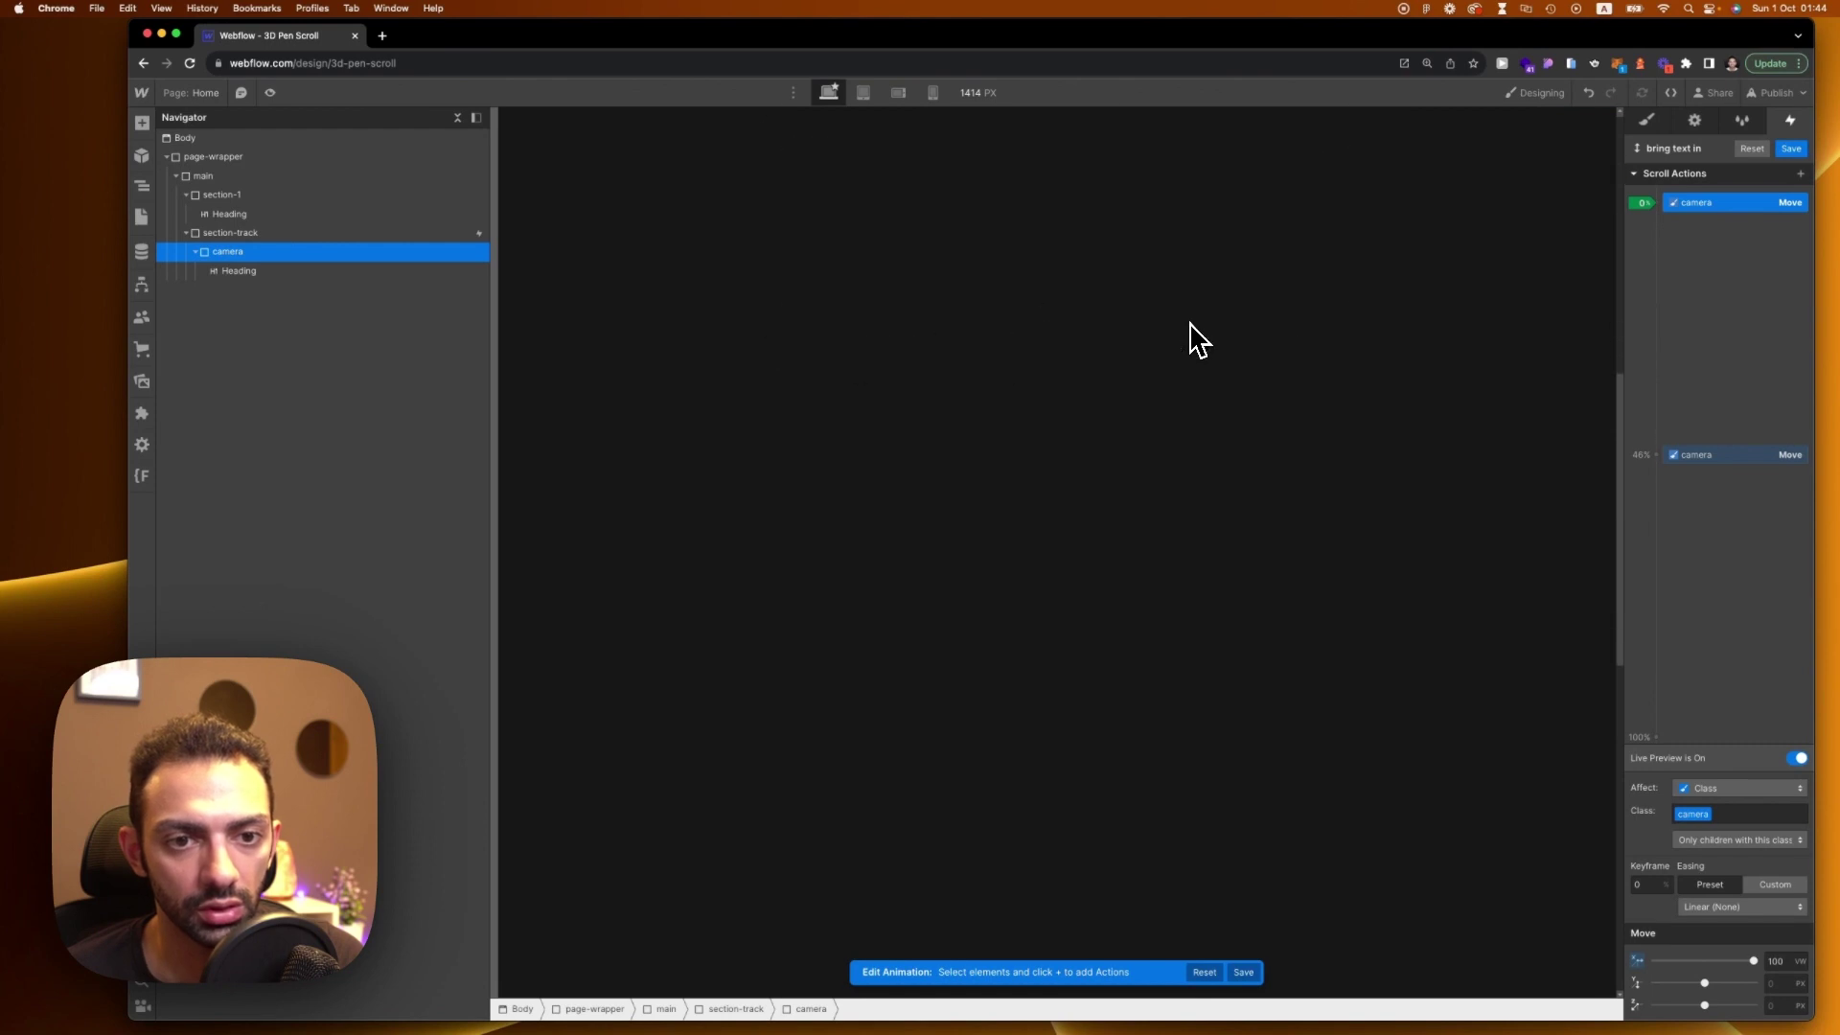
scroll(1198, 340, down, 10)
scroll(1193, 340, down, 1)
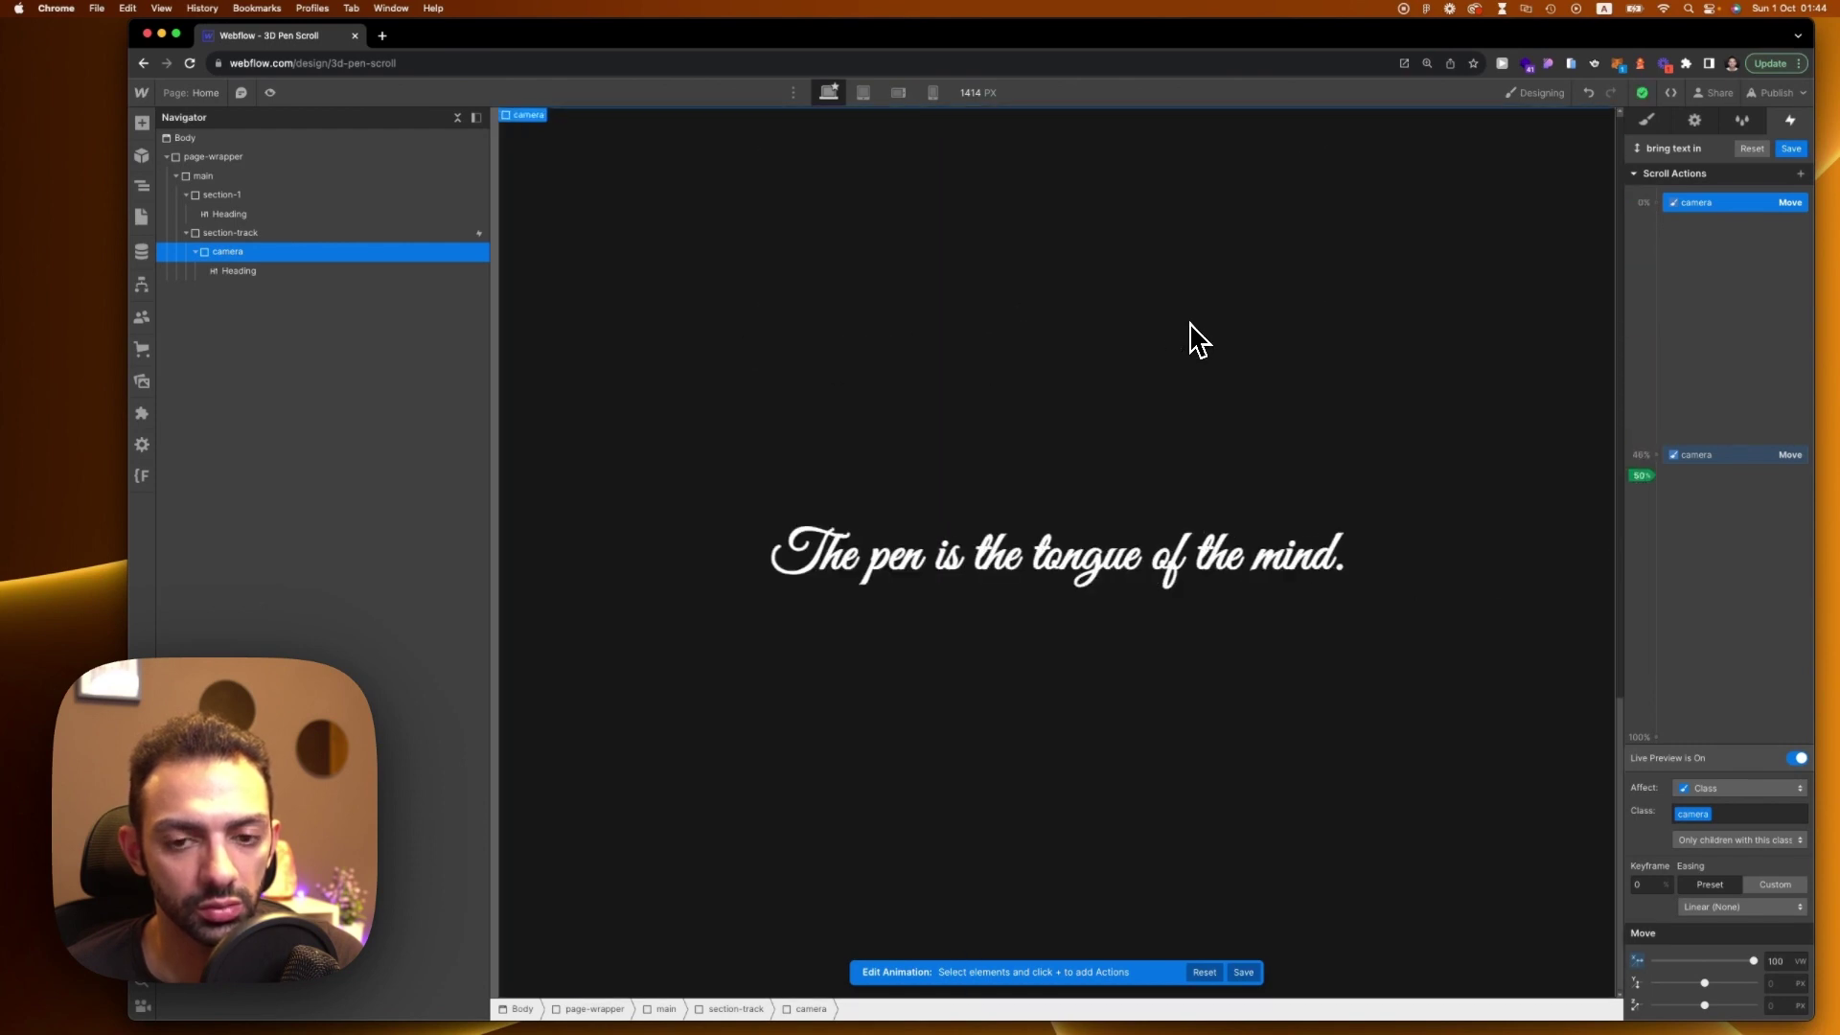
scroll(1197, 340, up, 5)
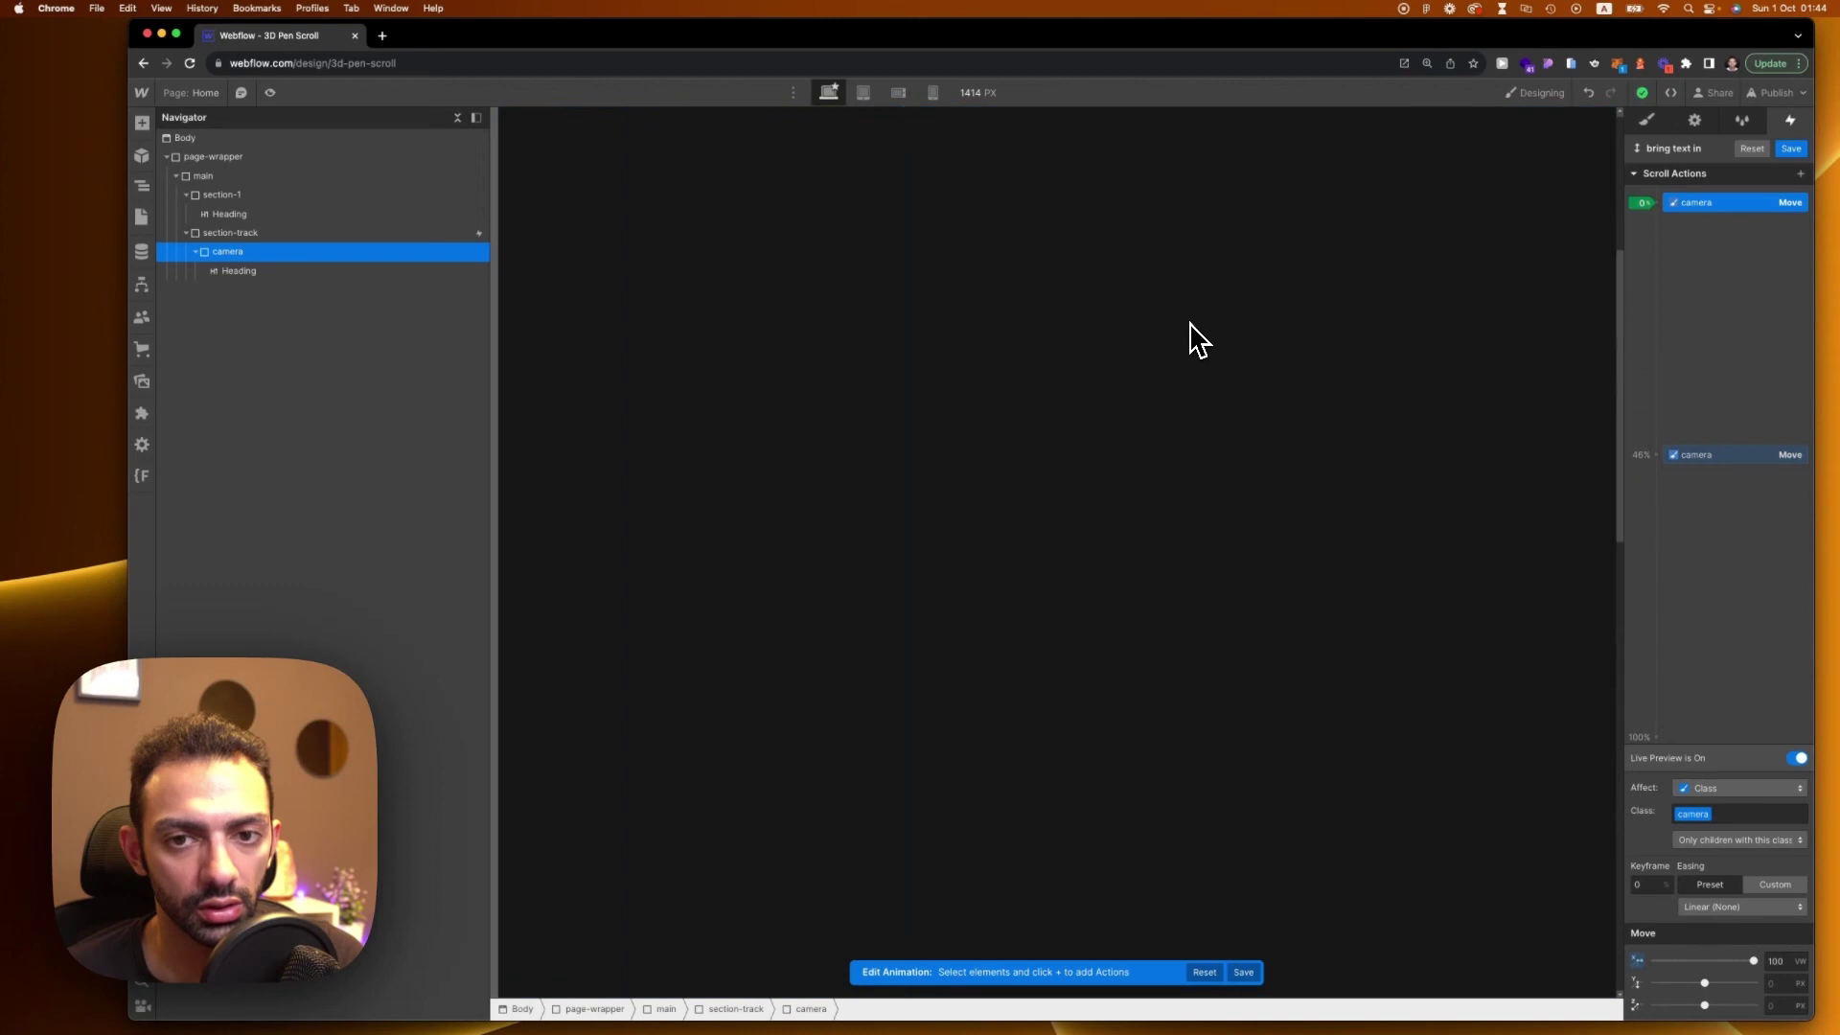
scroll(1198, 340, down, 11)
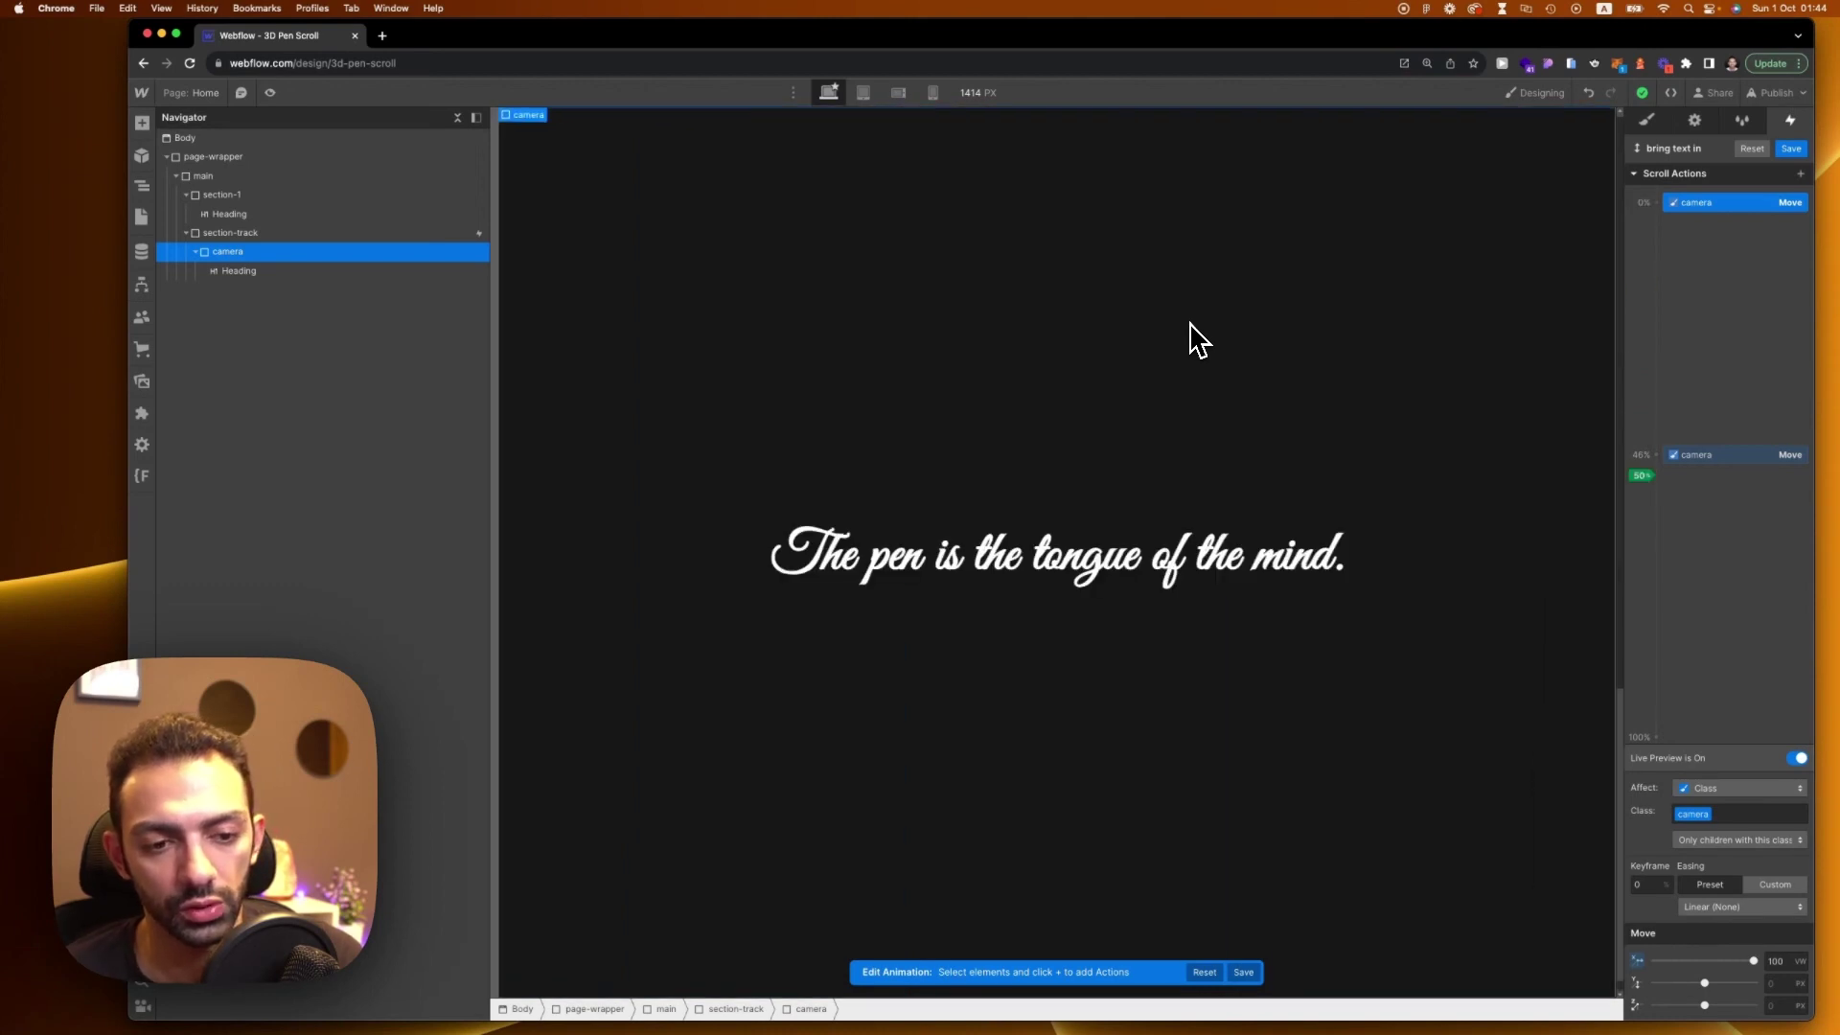
Save the "bring text in" scroll animation
scroll(1198, 340, up, 10)
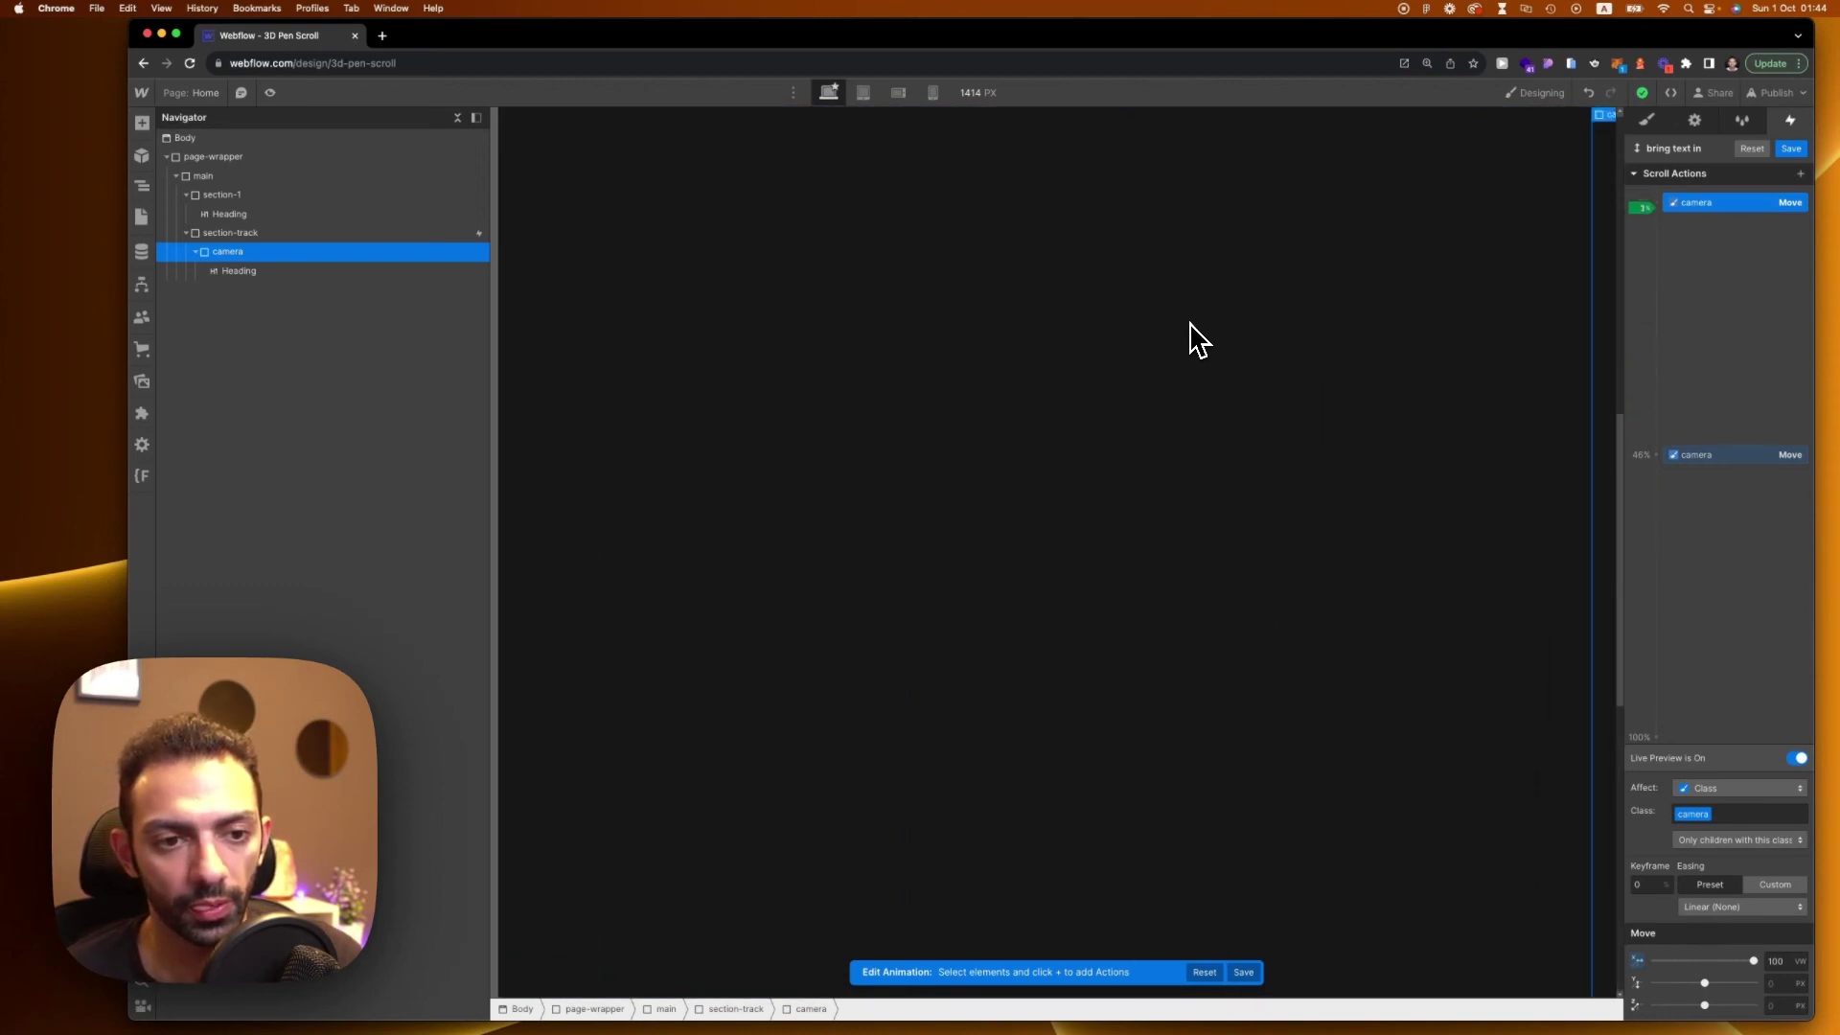
scroll(1197, 341, down, 10)
click(1791, 148)
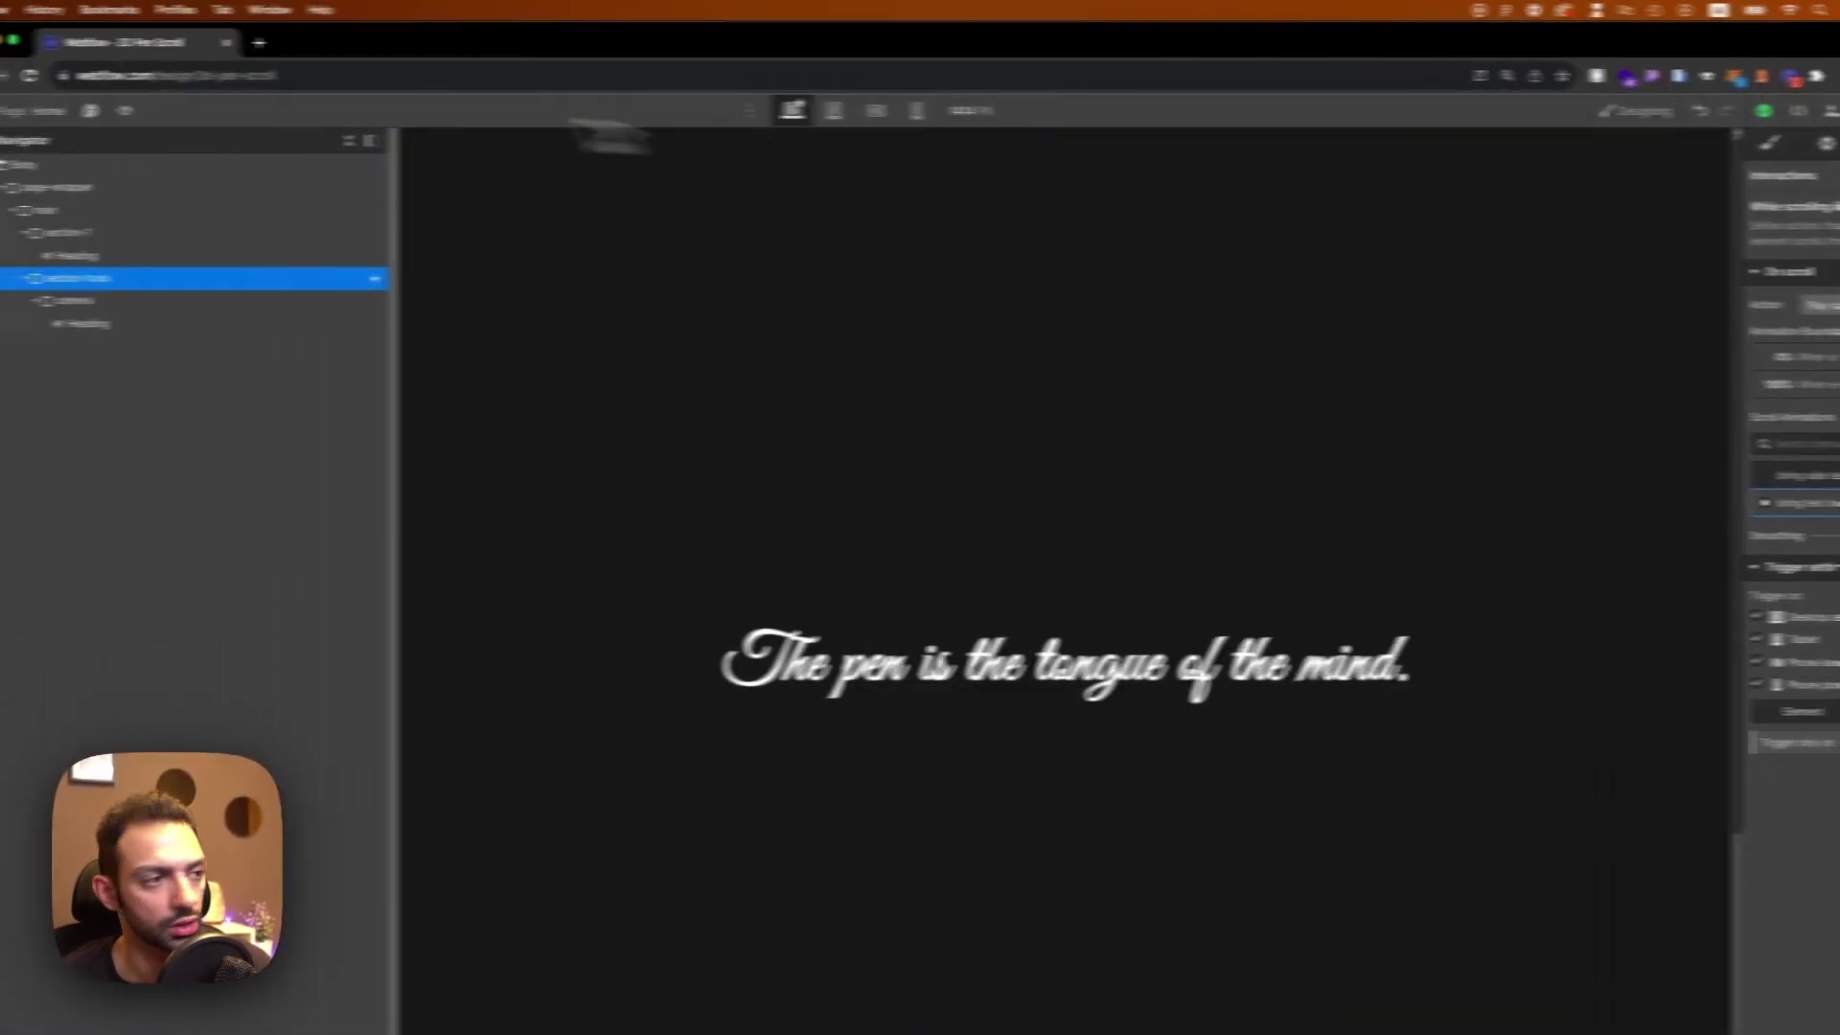
Preview the page and scroll through it to examine how the second heading slides in
click(125, 111)
scroll(1231, 479, up, 15)
scroll(1222, 484, down, 10)
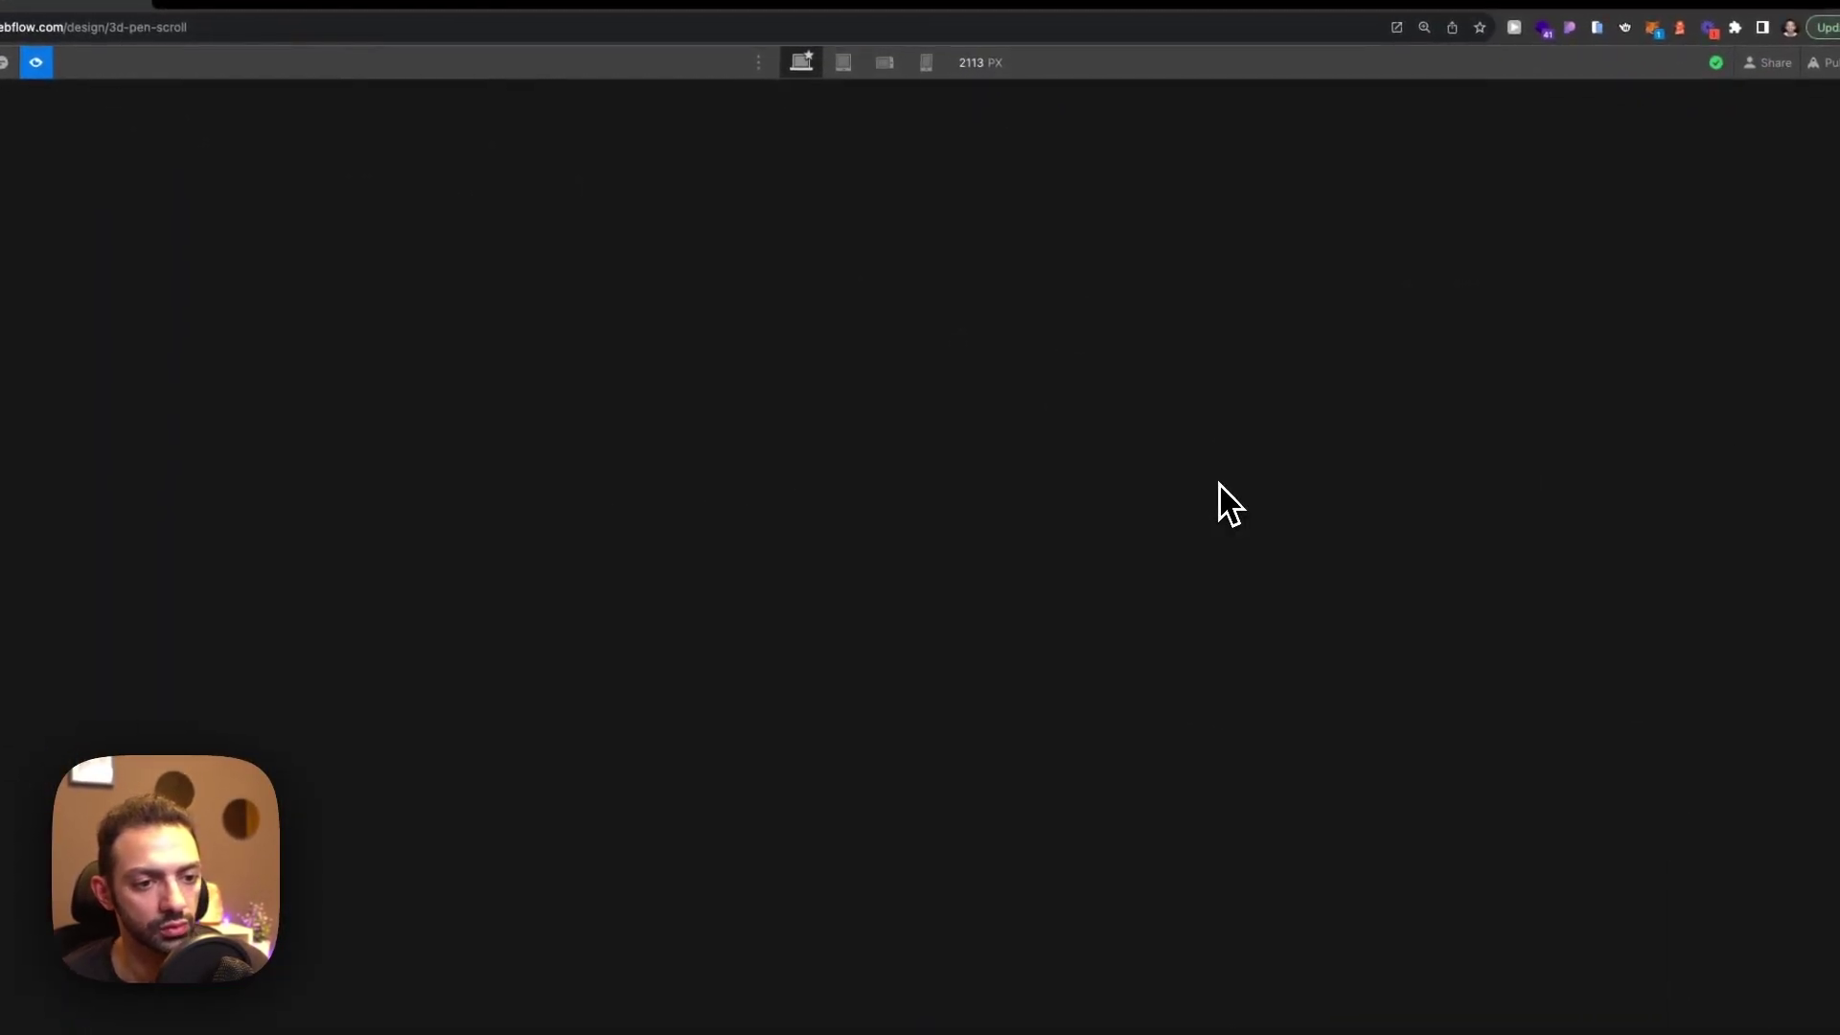
scroll(1230, 505, down, 10)
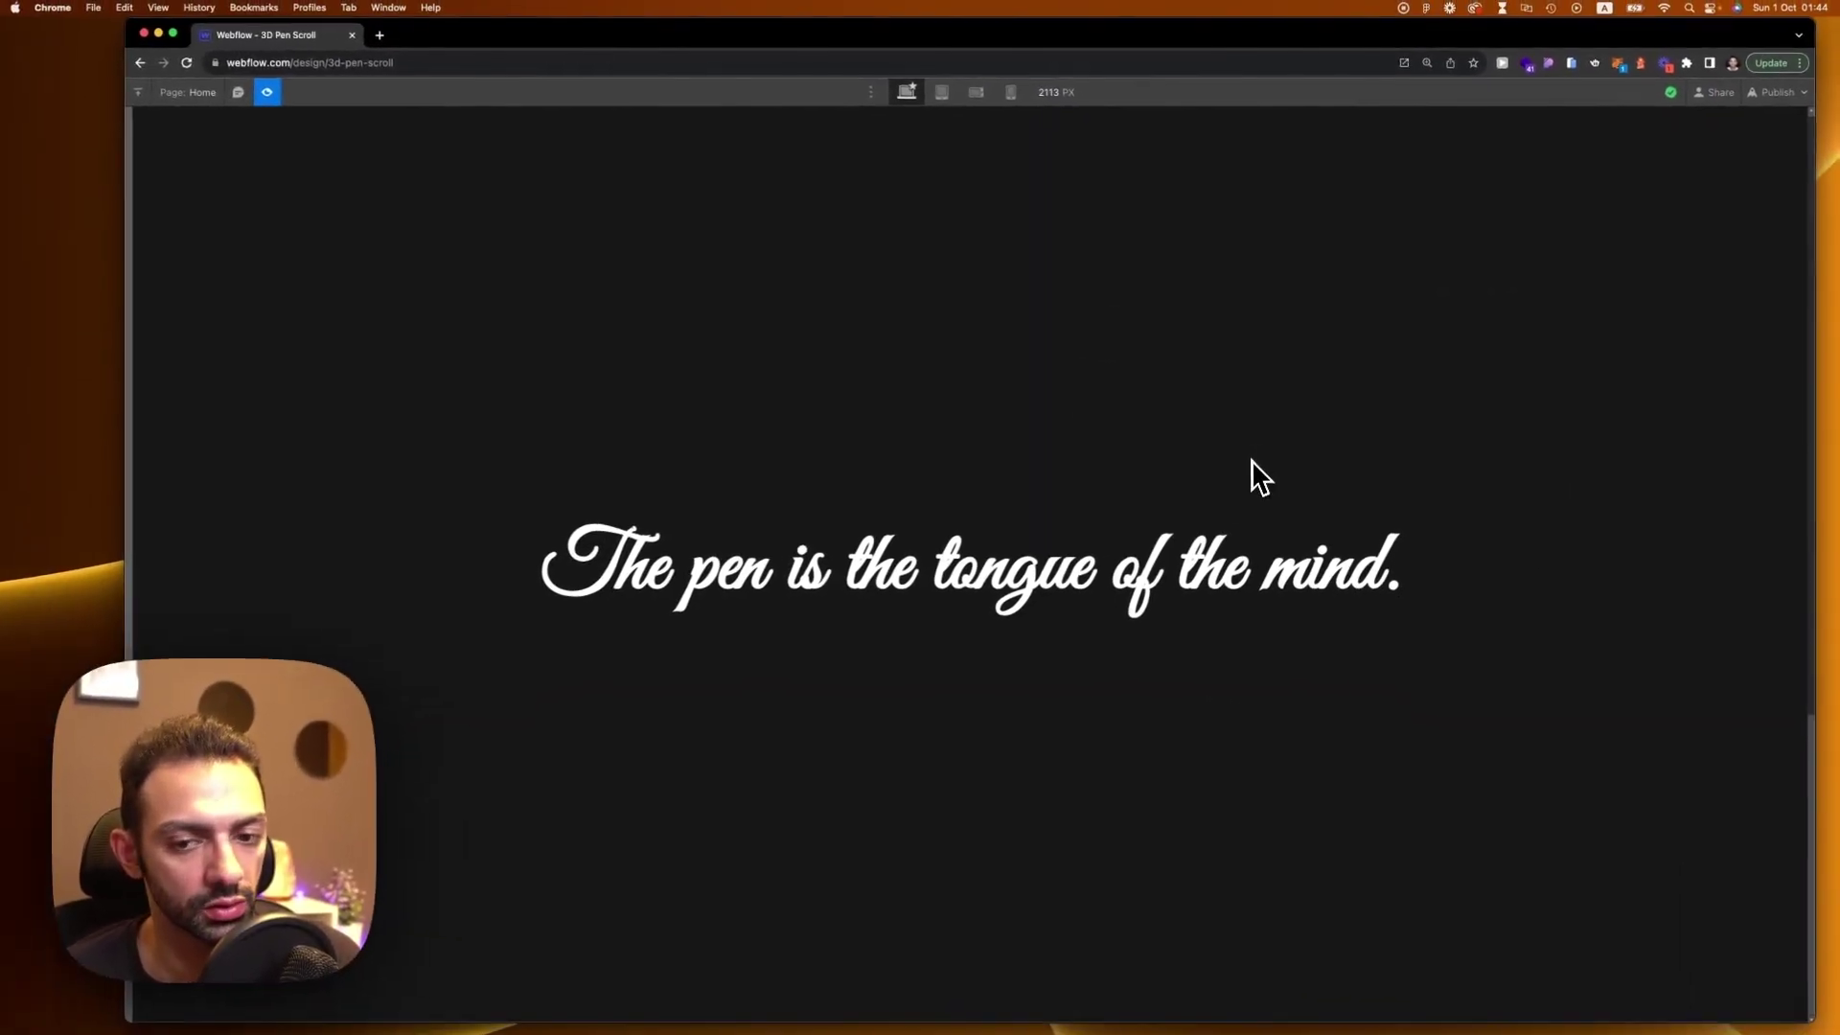
scroll(1249, 465, up, 10)
scroll(1250, 465, down, 15)
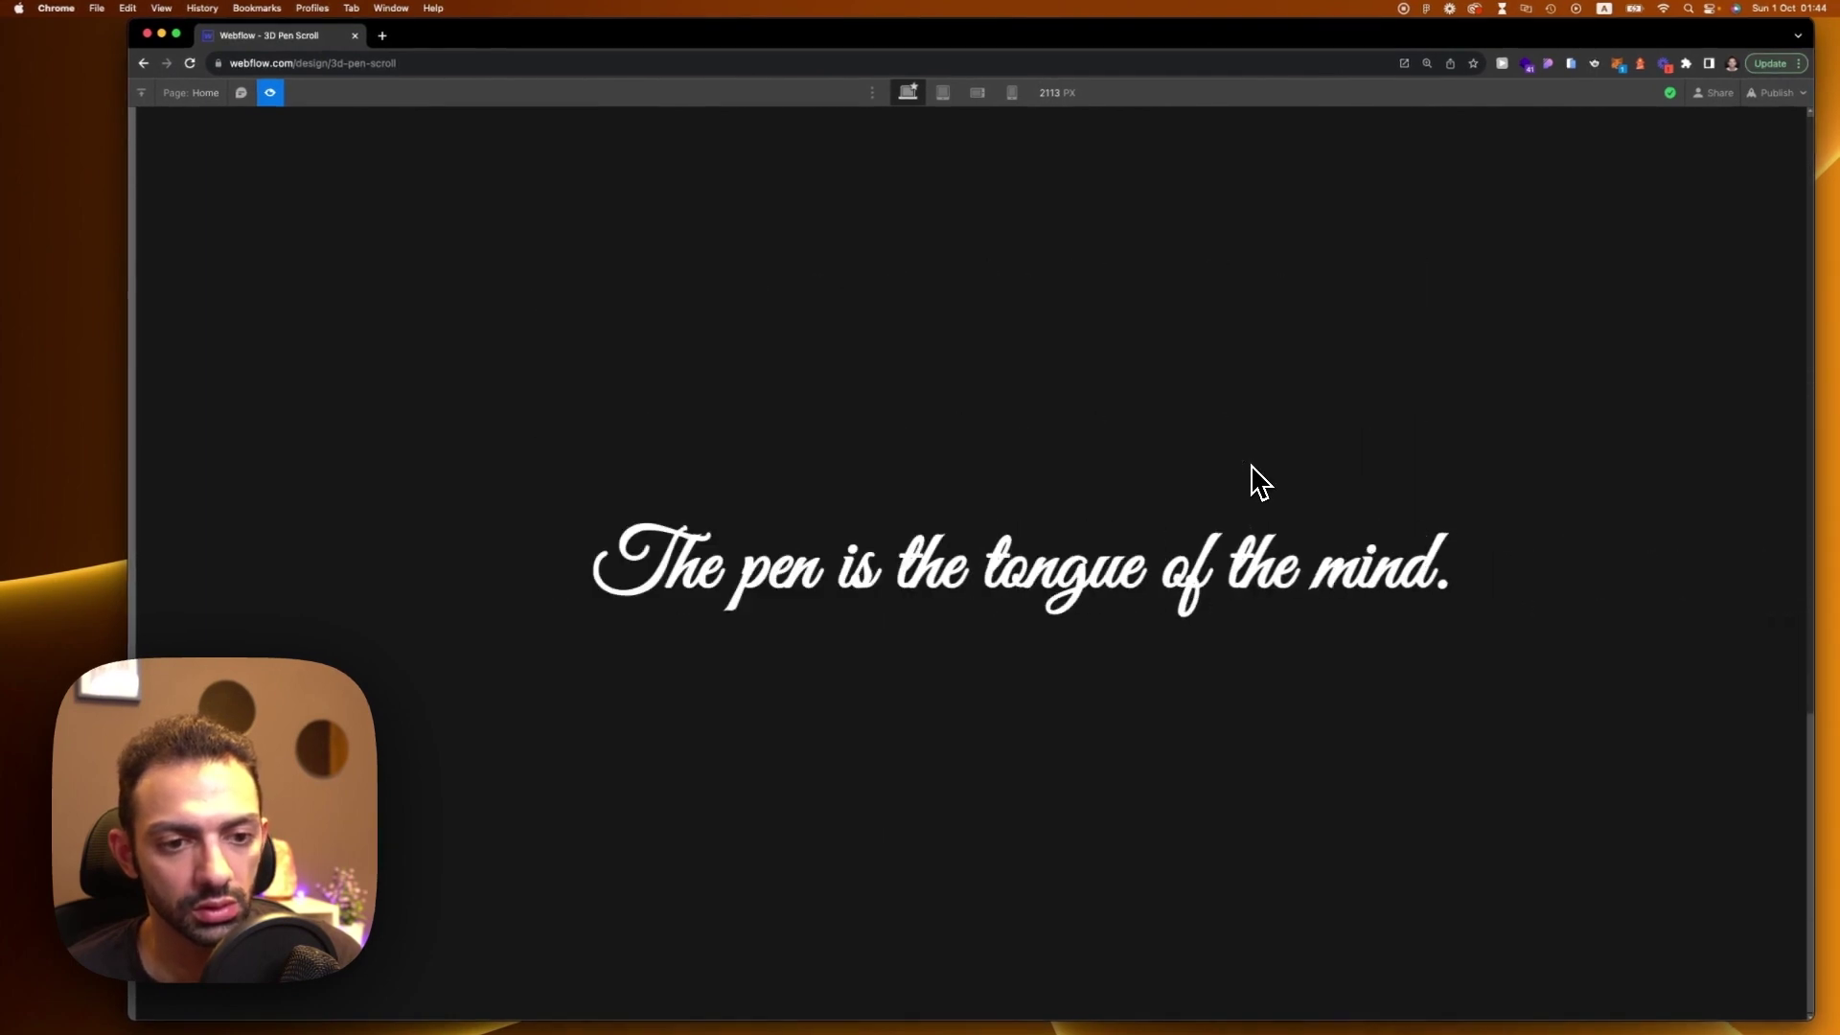
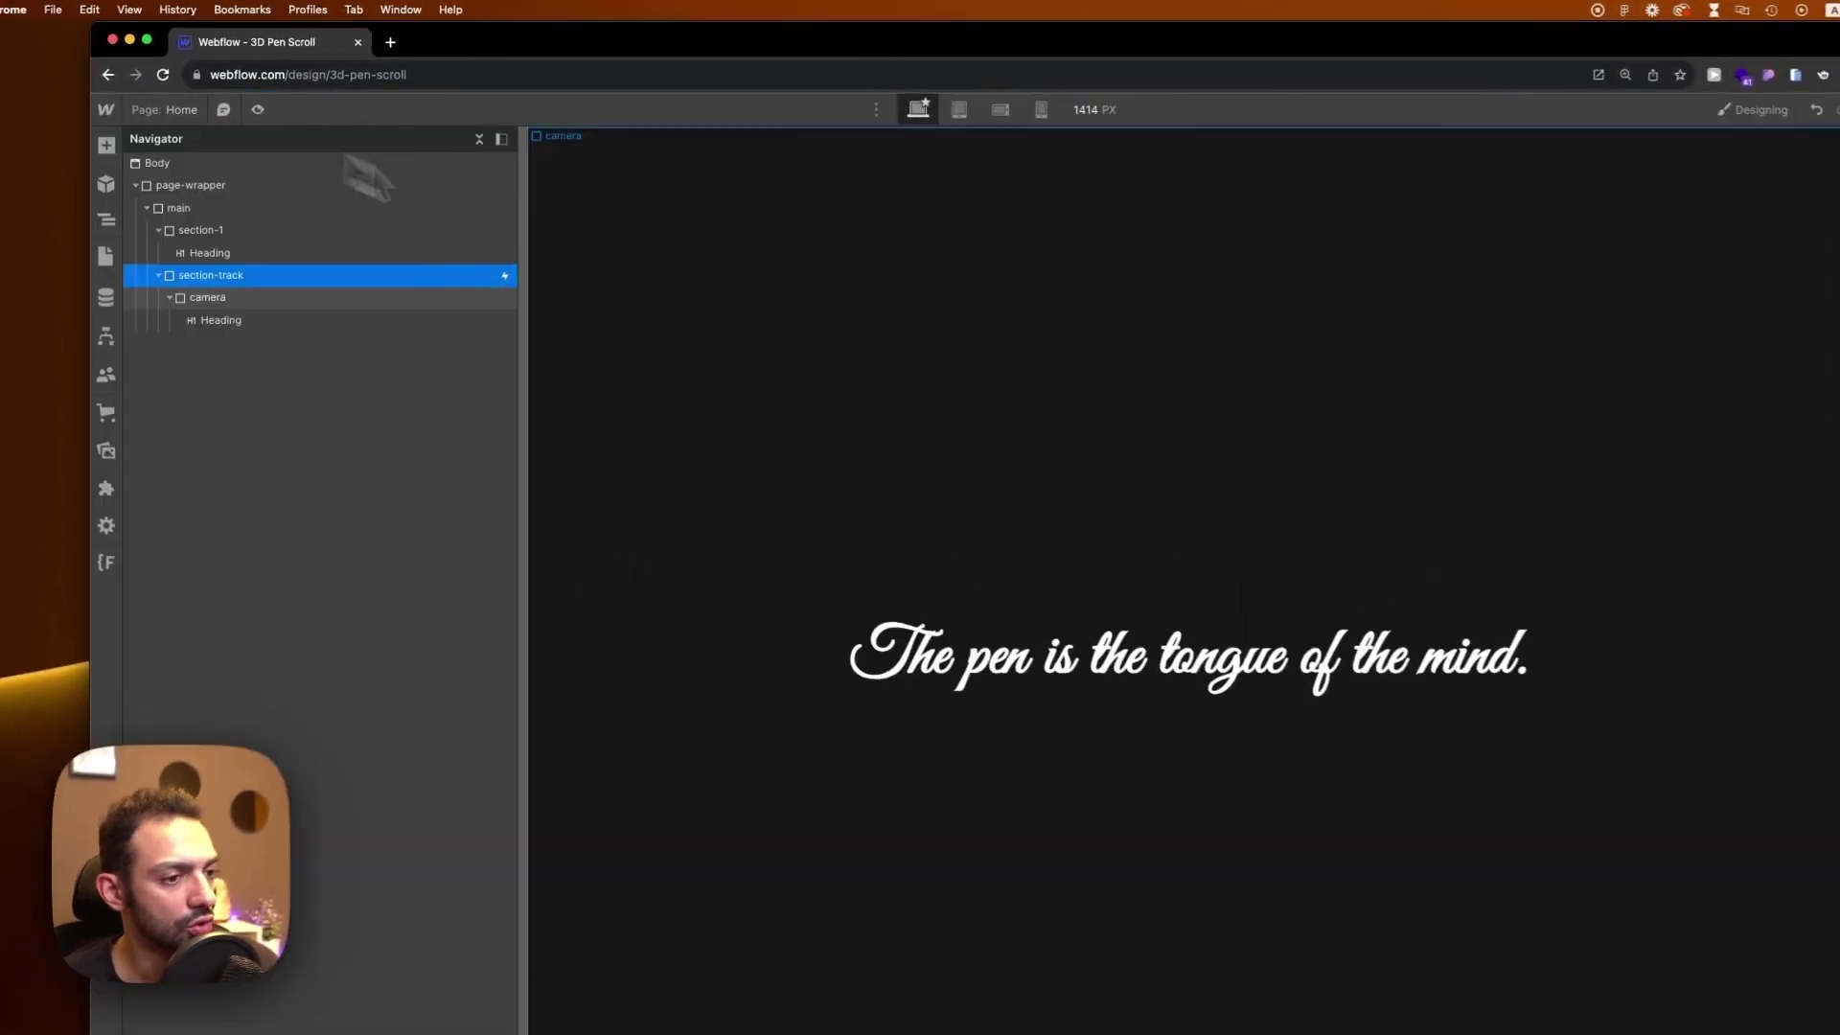
Set the camera block's bottom padding to 20vh
click(221, 296)
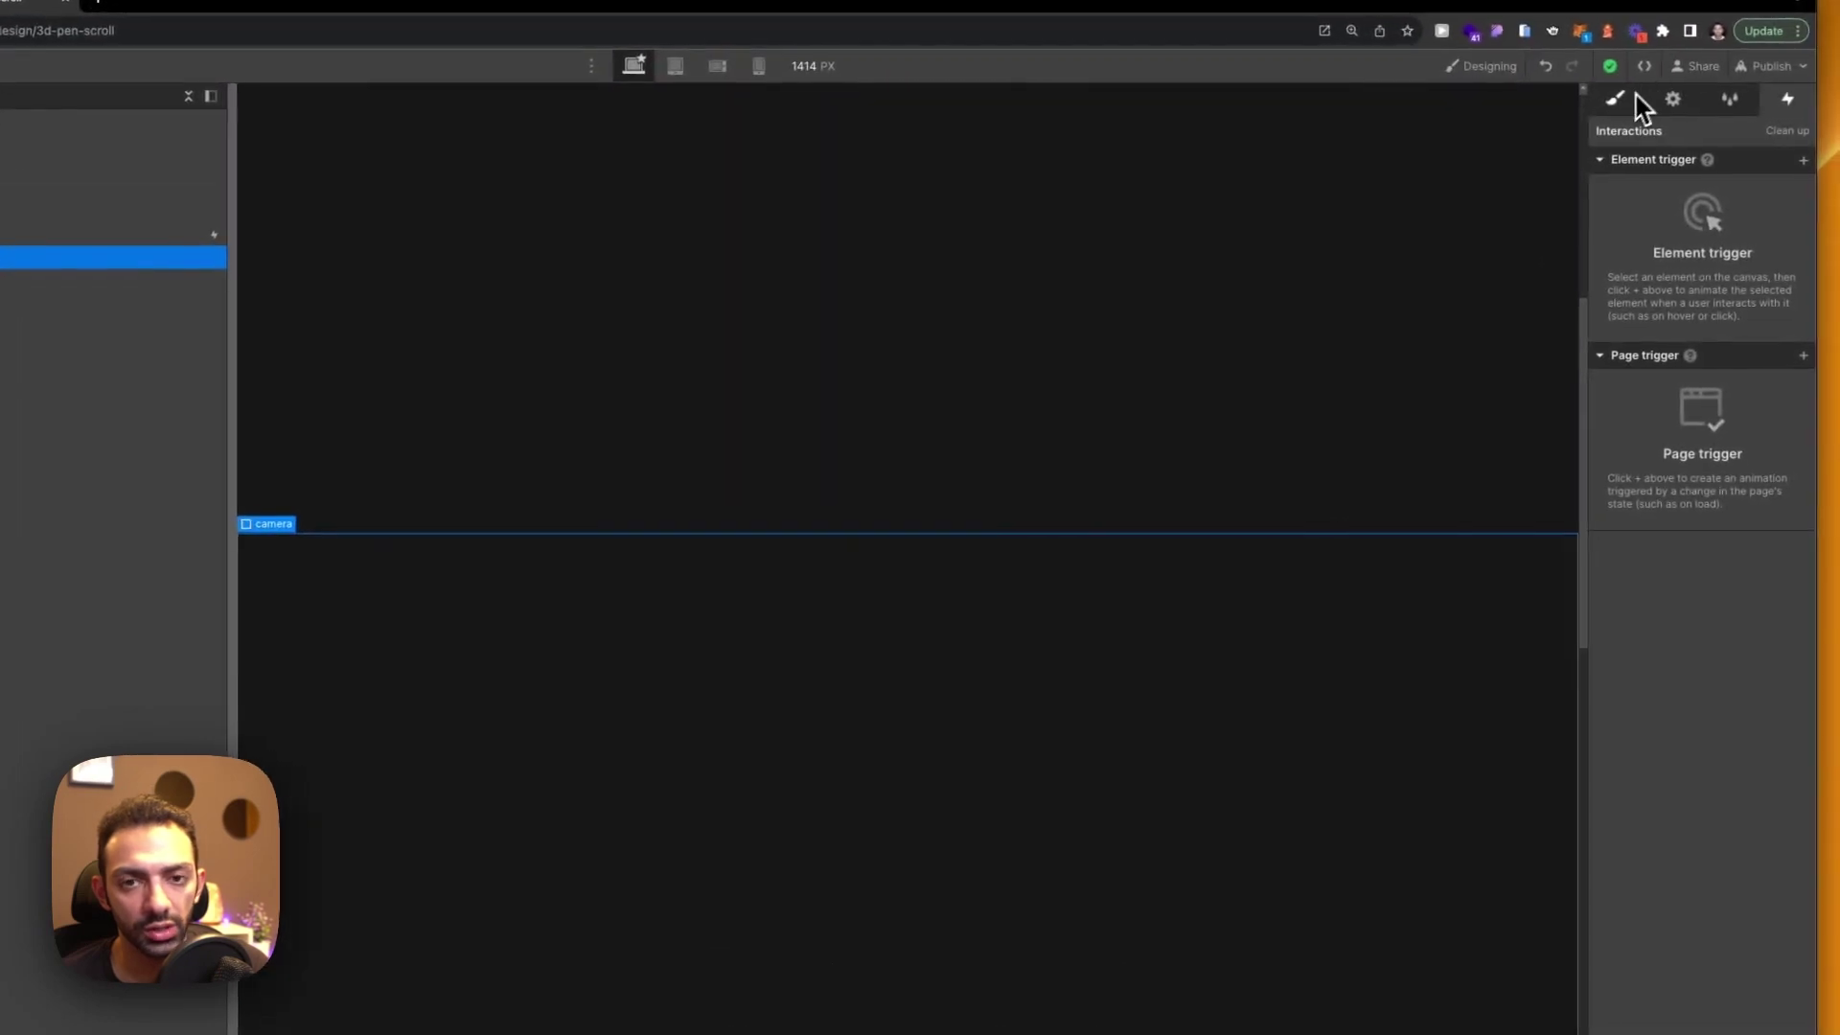
click(1619, 99)
scroll(1213, 659, up, 5)
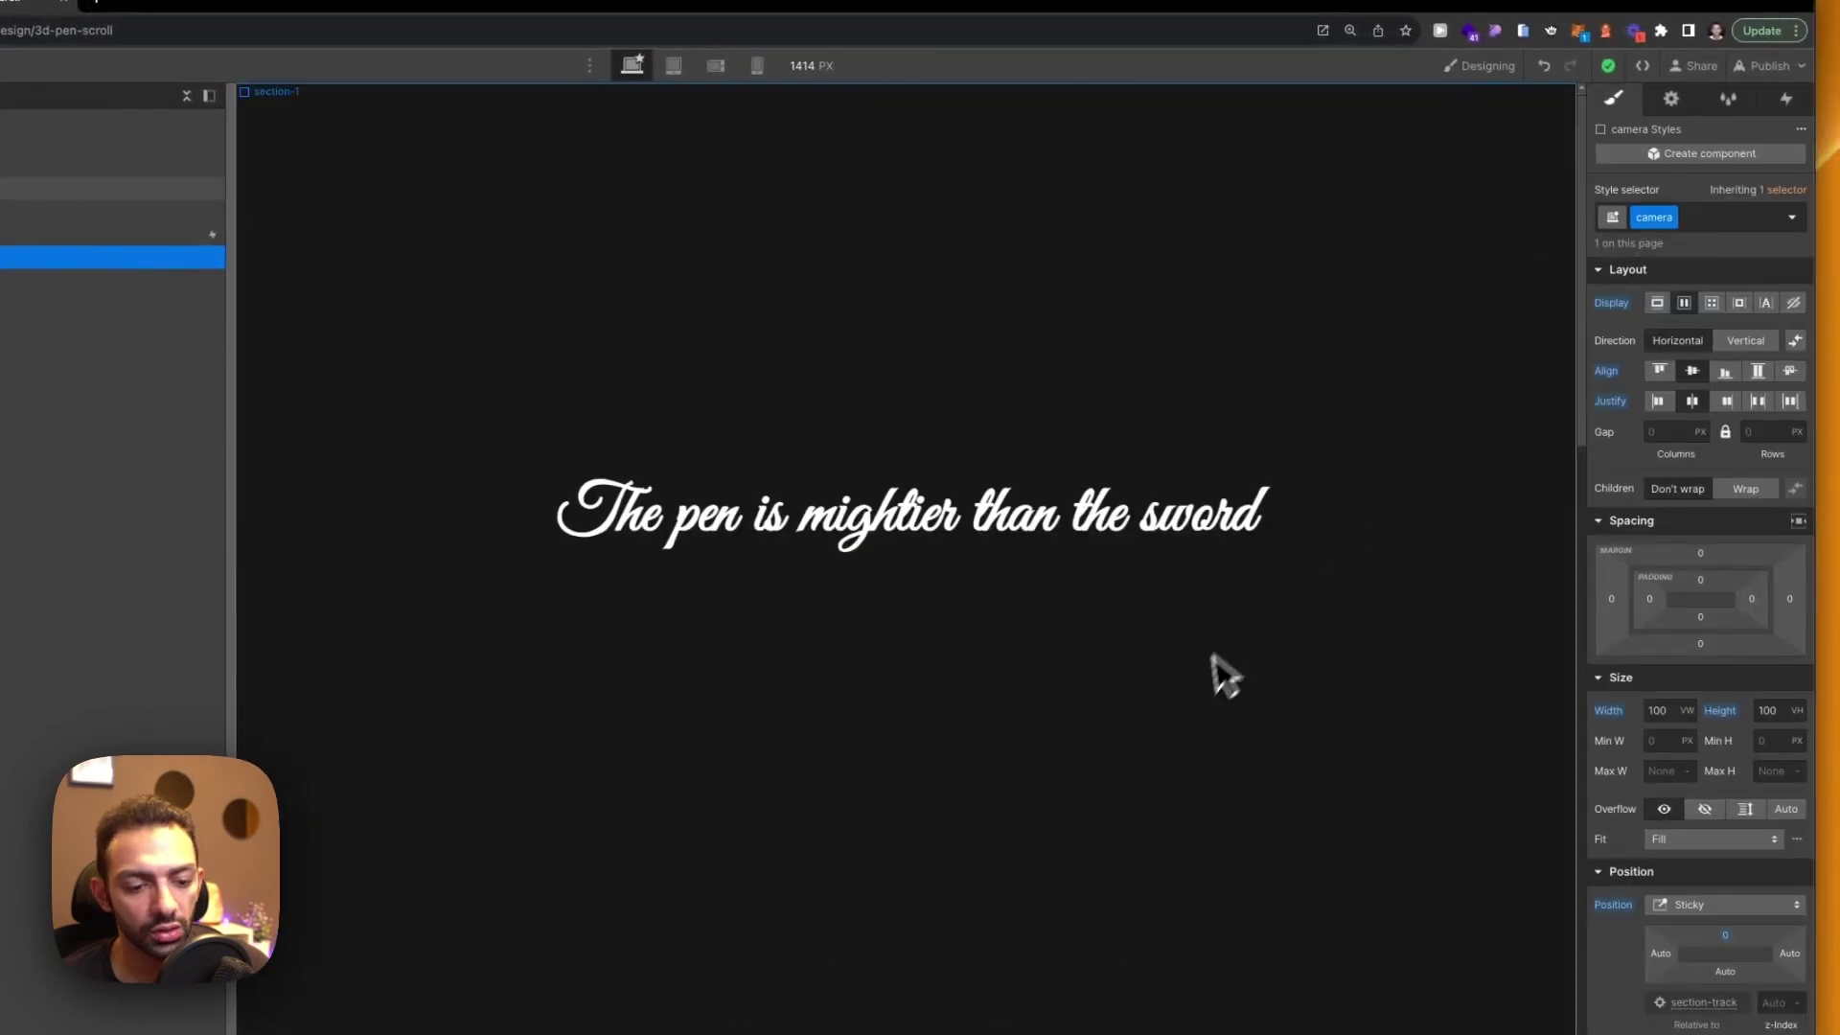
scroll(1193, 682, down, 8)
click(1098, 746)
click(805, 609)
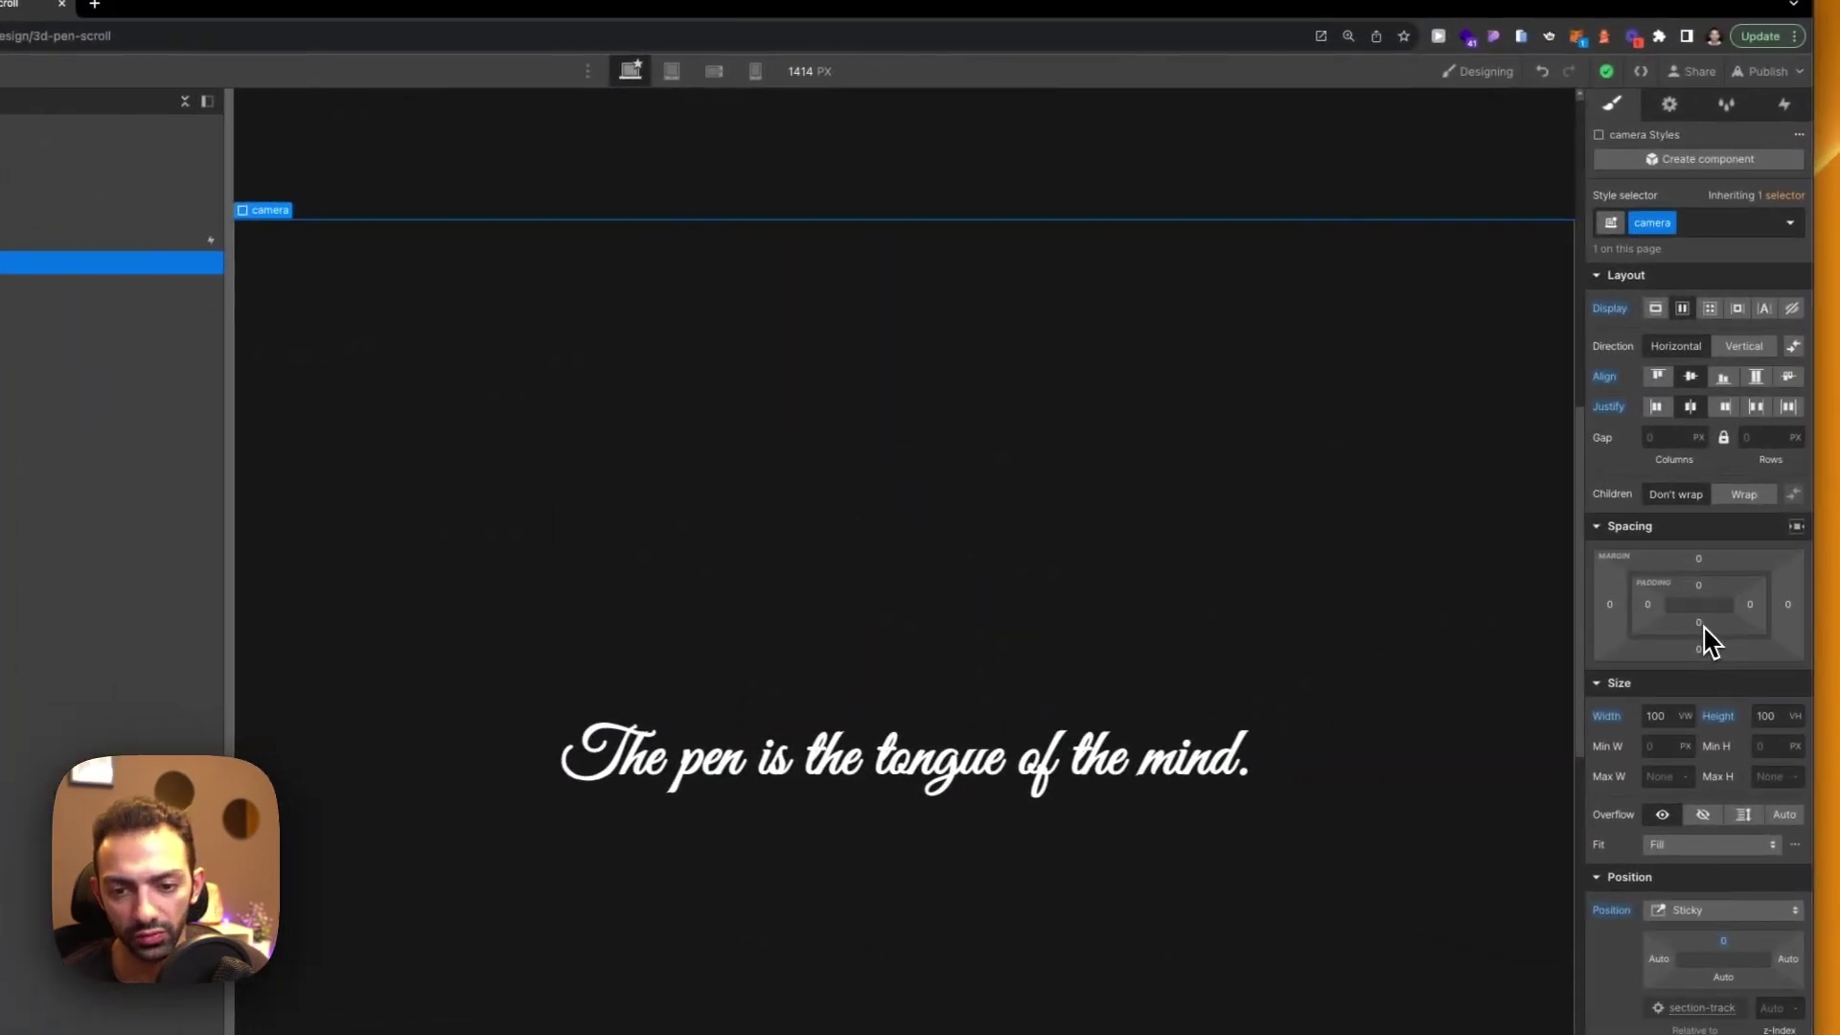
click(1699, 624)
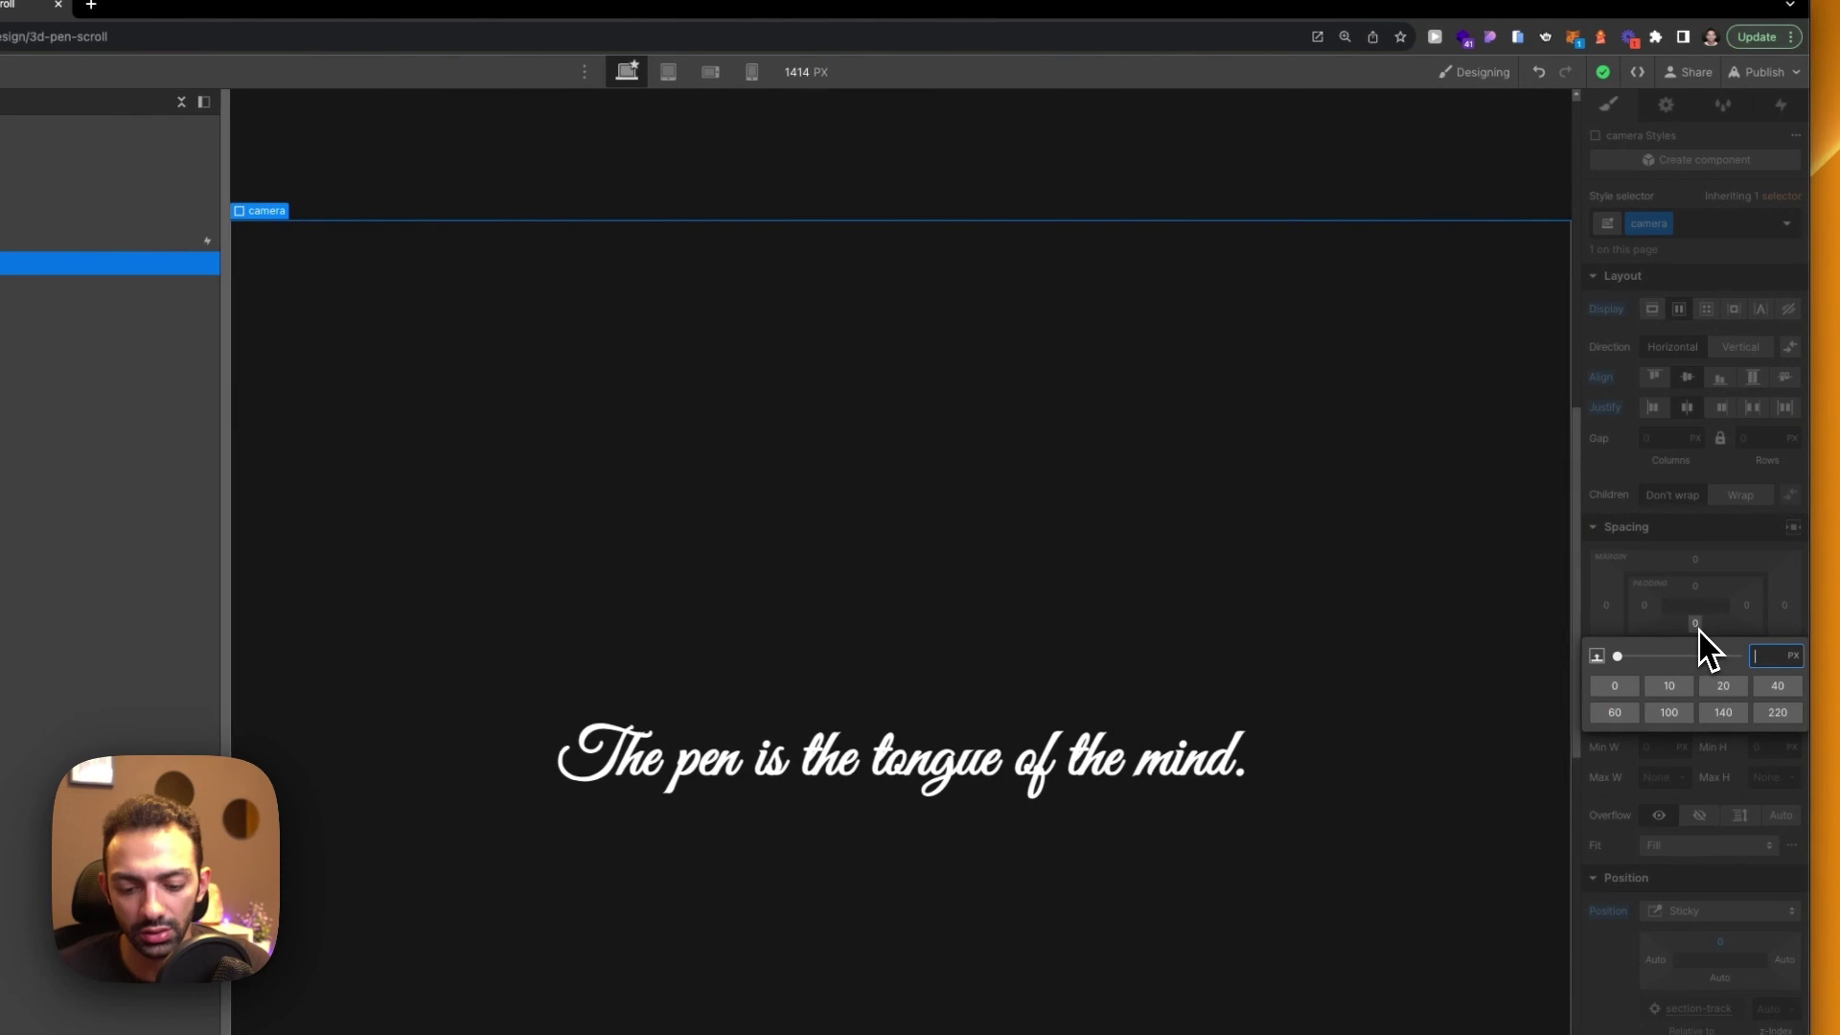
text(20v)
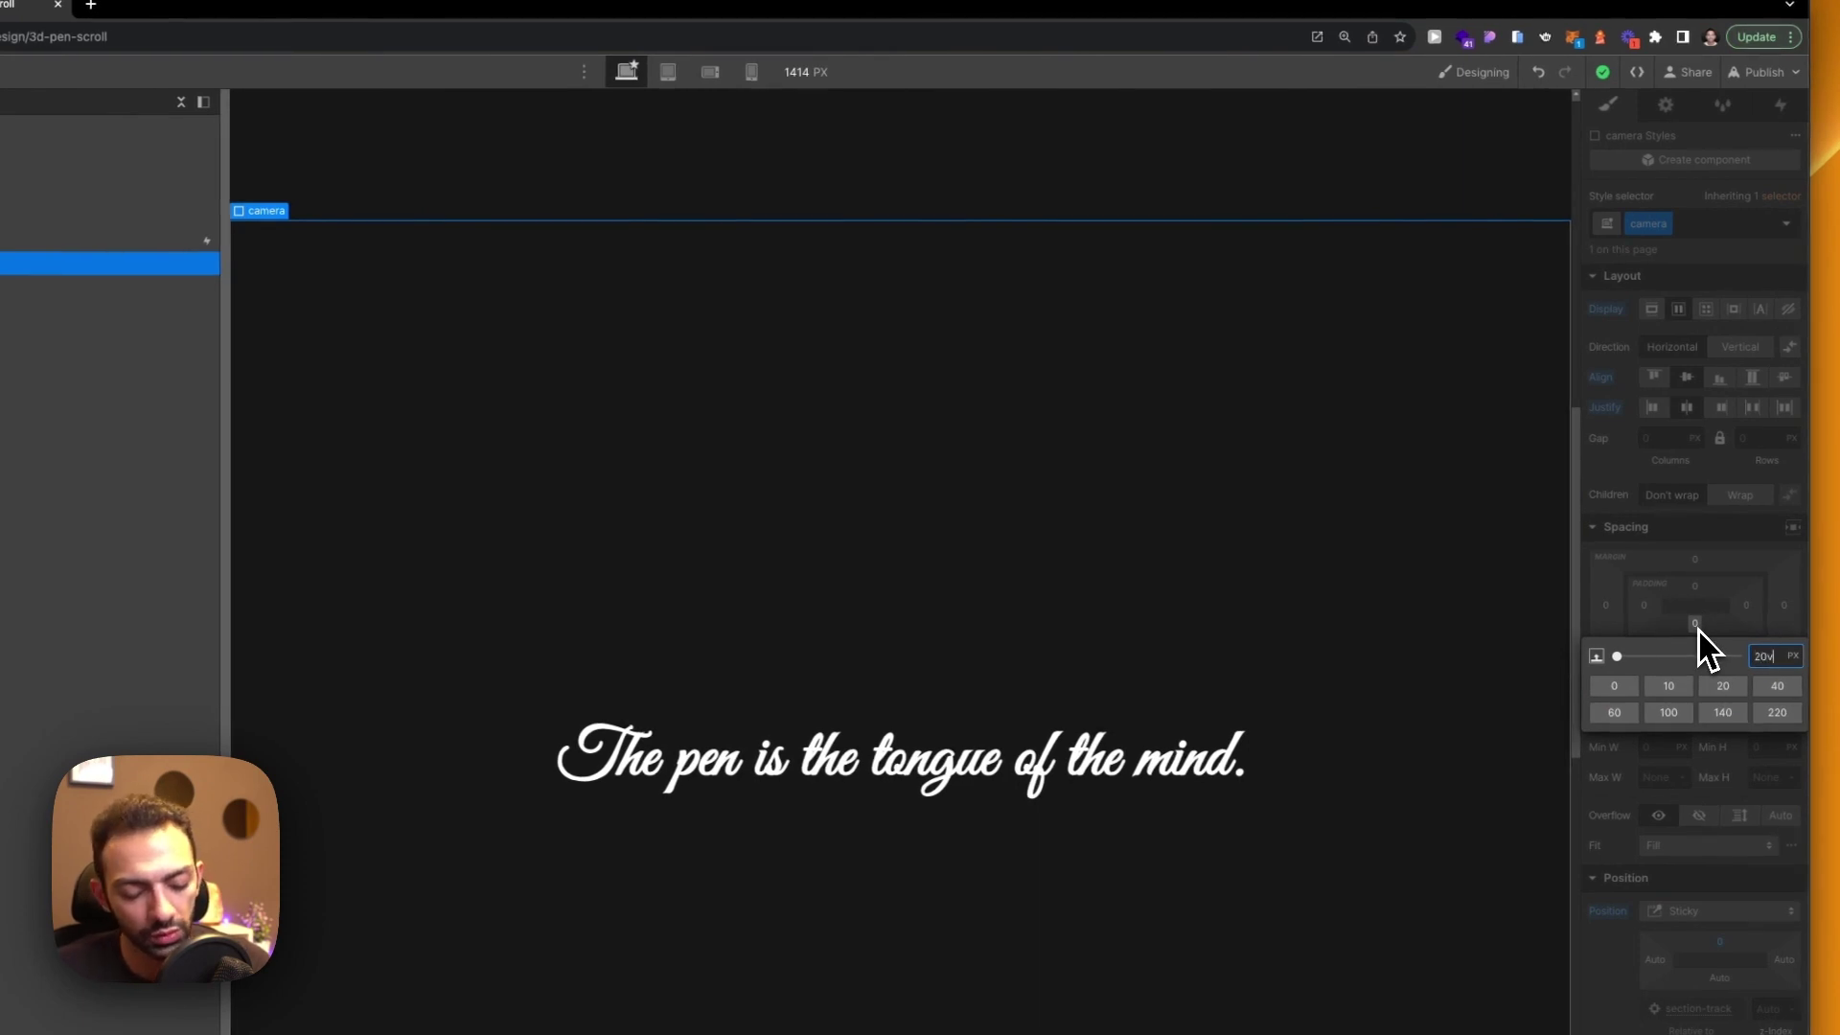
text(h)
key(Return)
Set section-1's top padding to 20vh and reset its bottom padding
scroll(1306, 502, up, 5)
click(1073, 676)
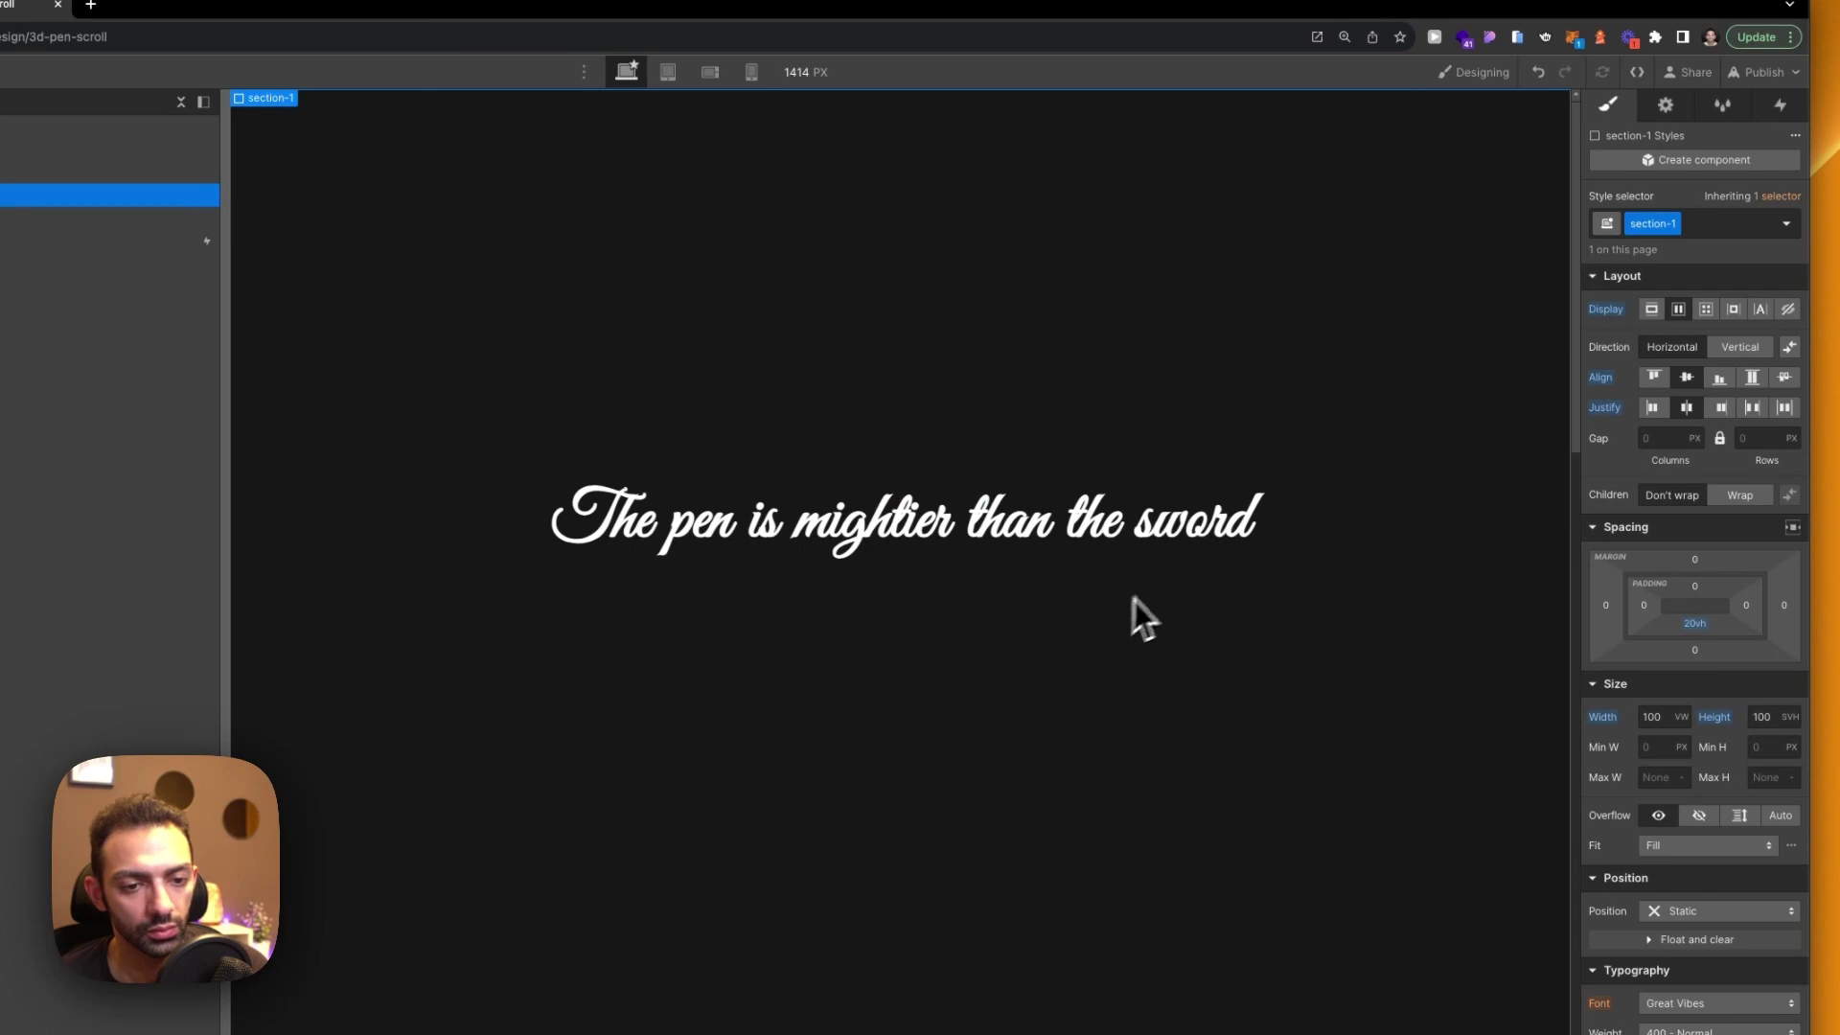
click(1696, 586)
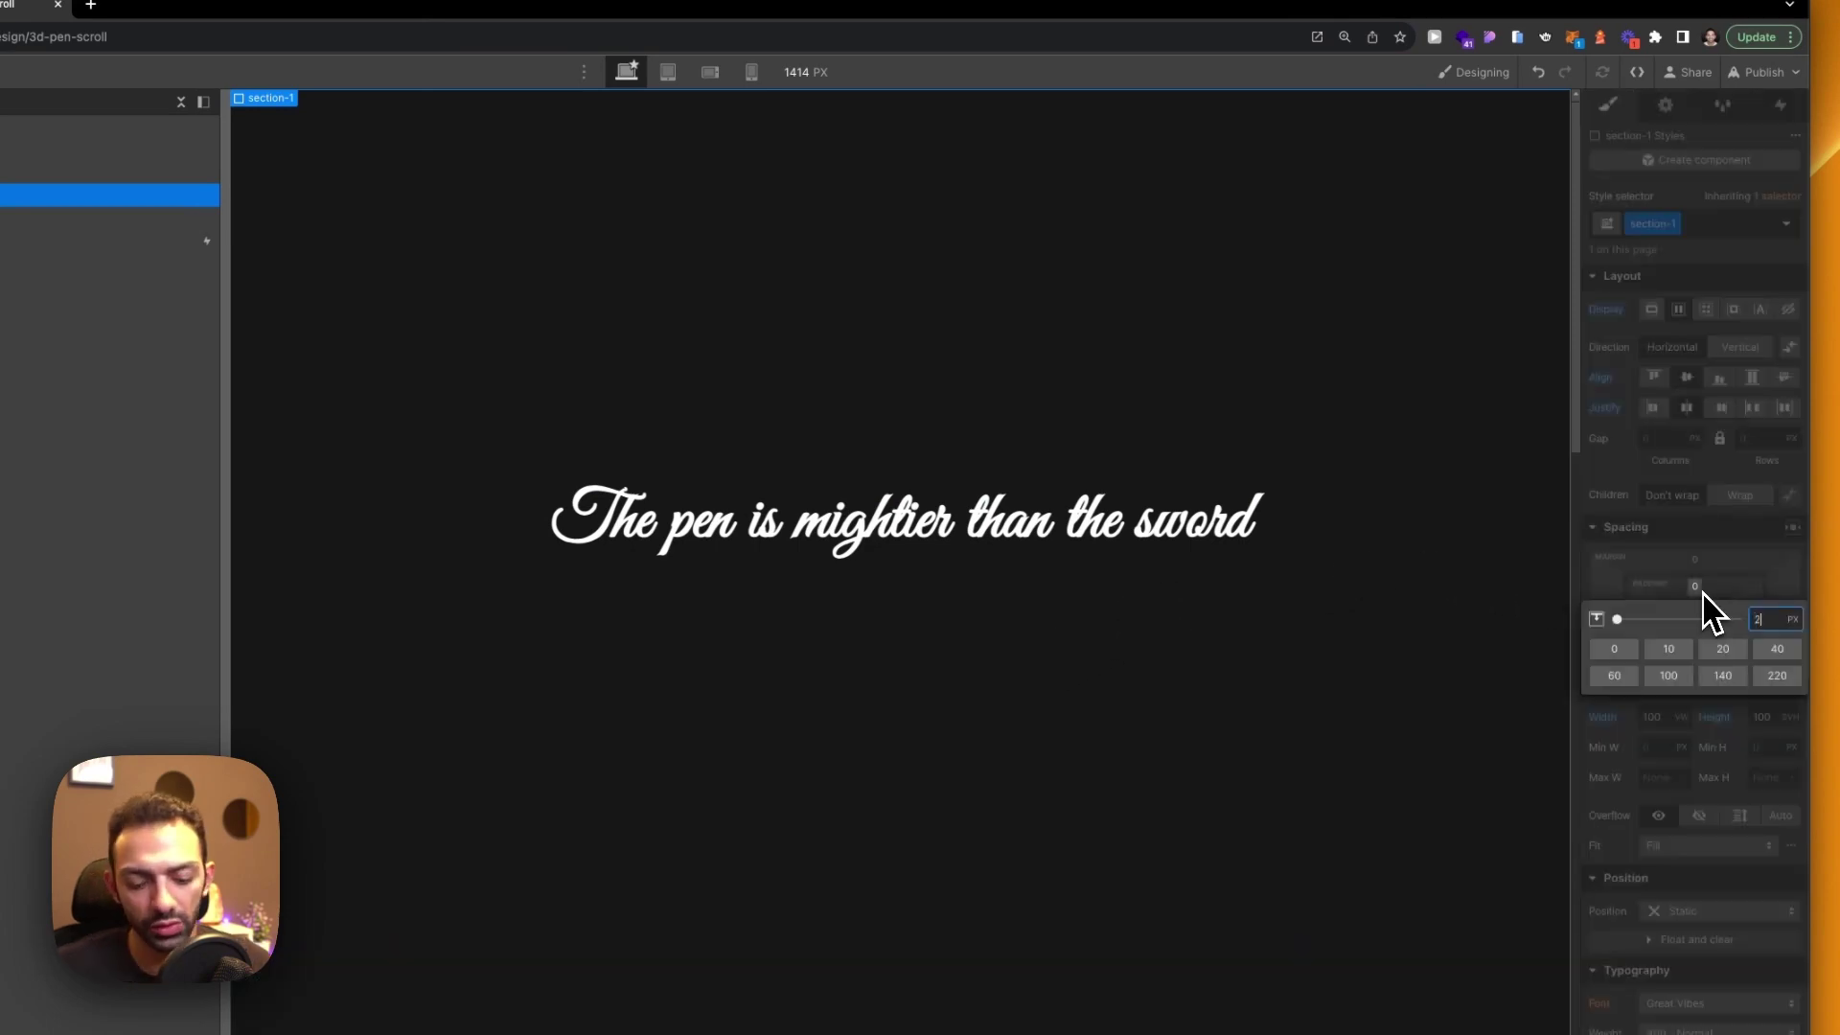
text(20vh)
key(Return)
alt+click(1698, 621)
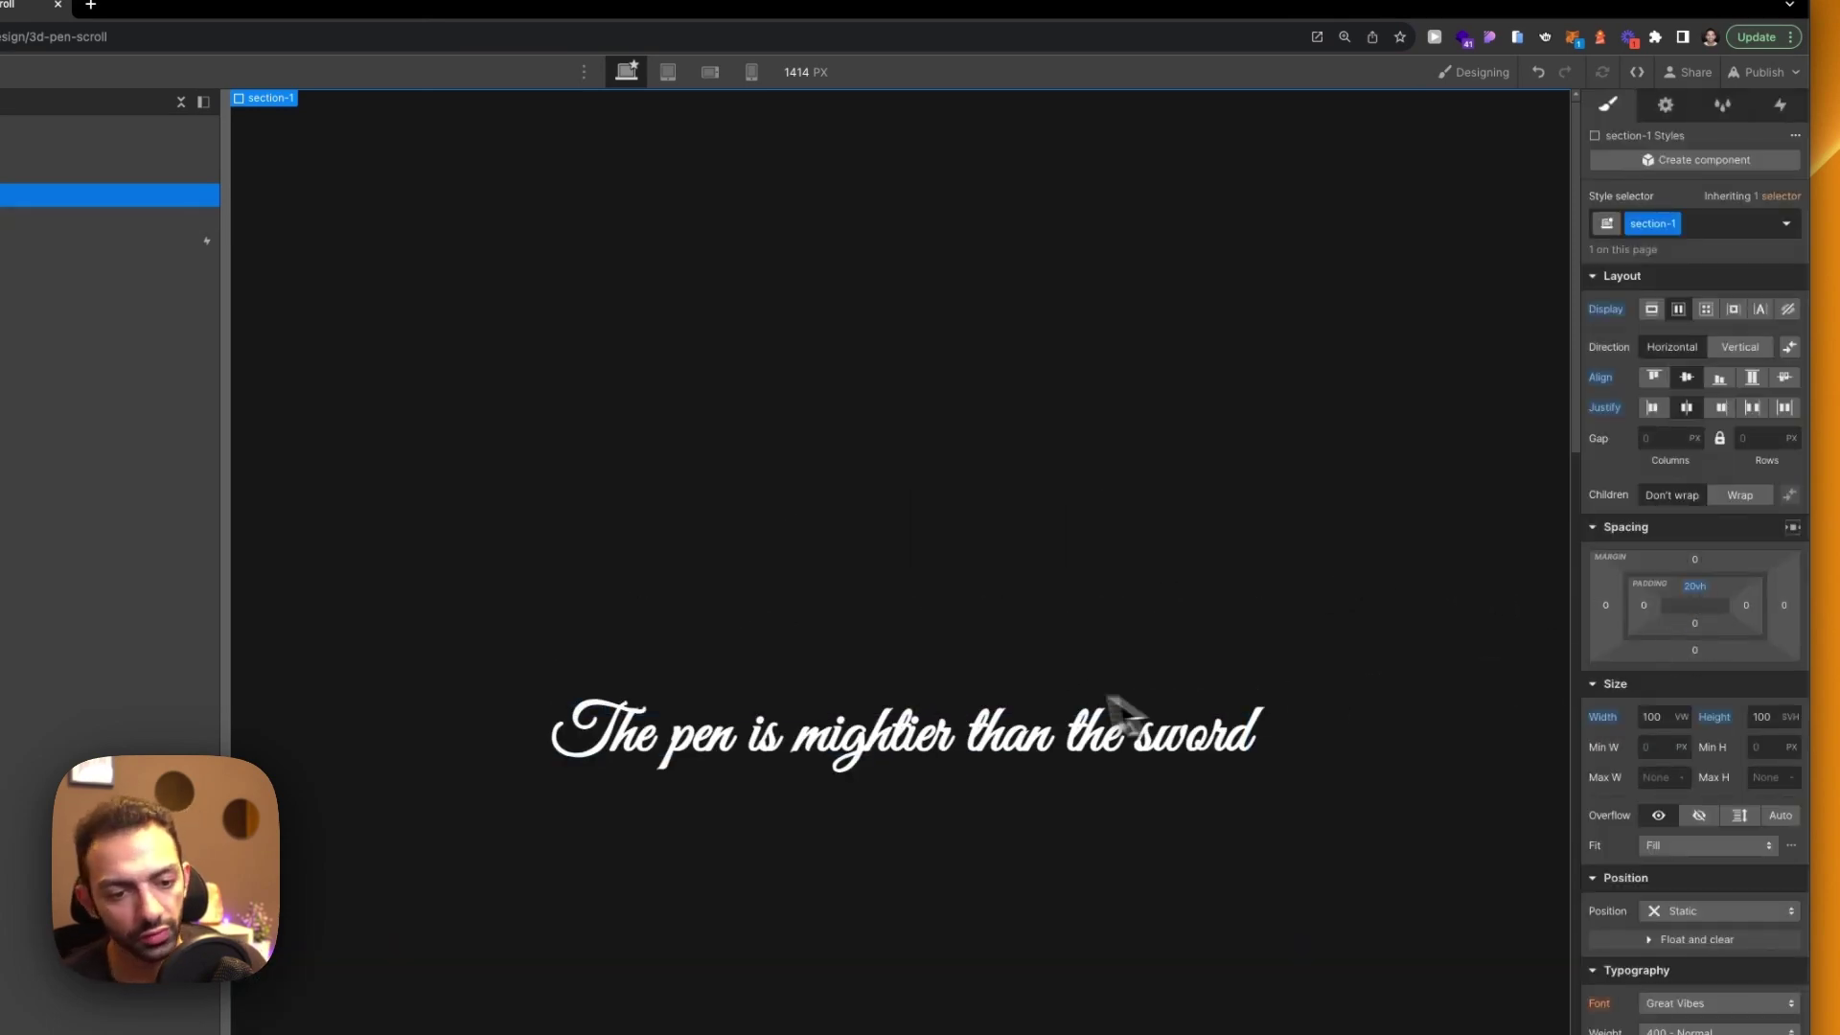
Publish the site to the 3d-pen-scroll.webflow.io staging domain
click(1763, 72)
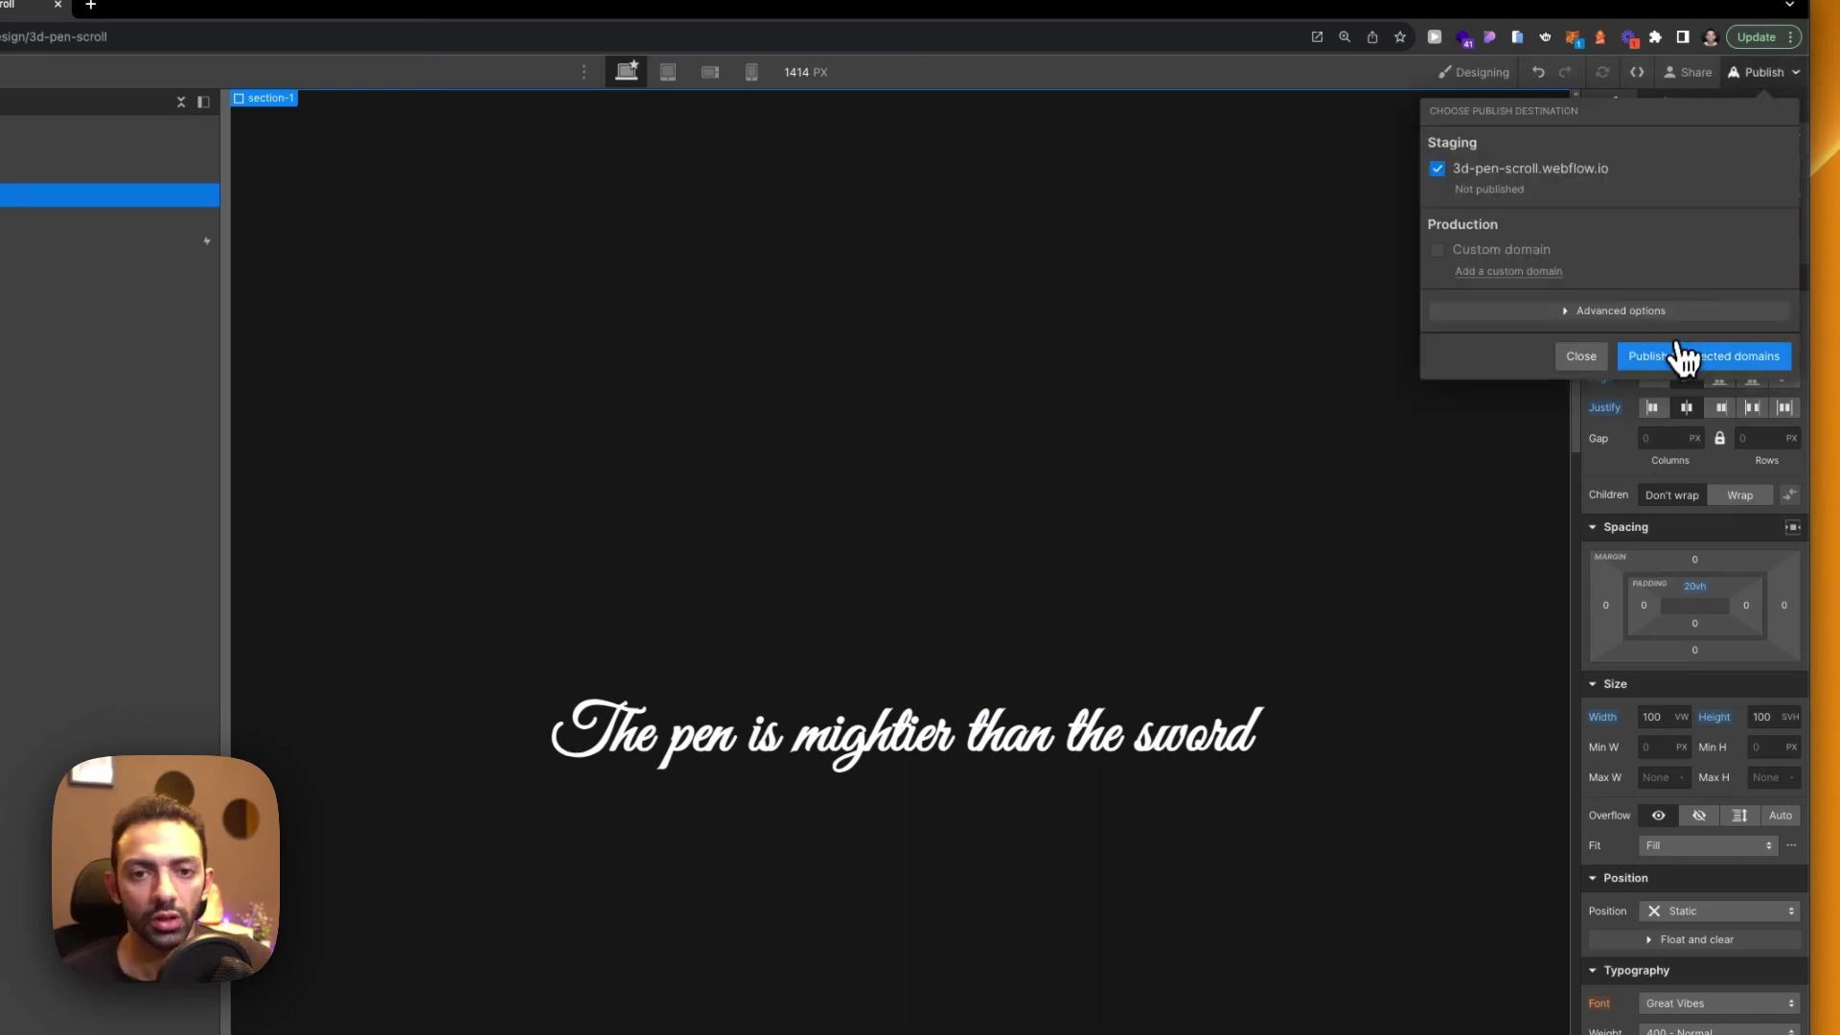
click(1679, 356)
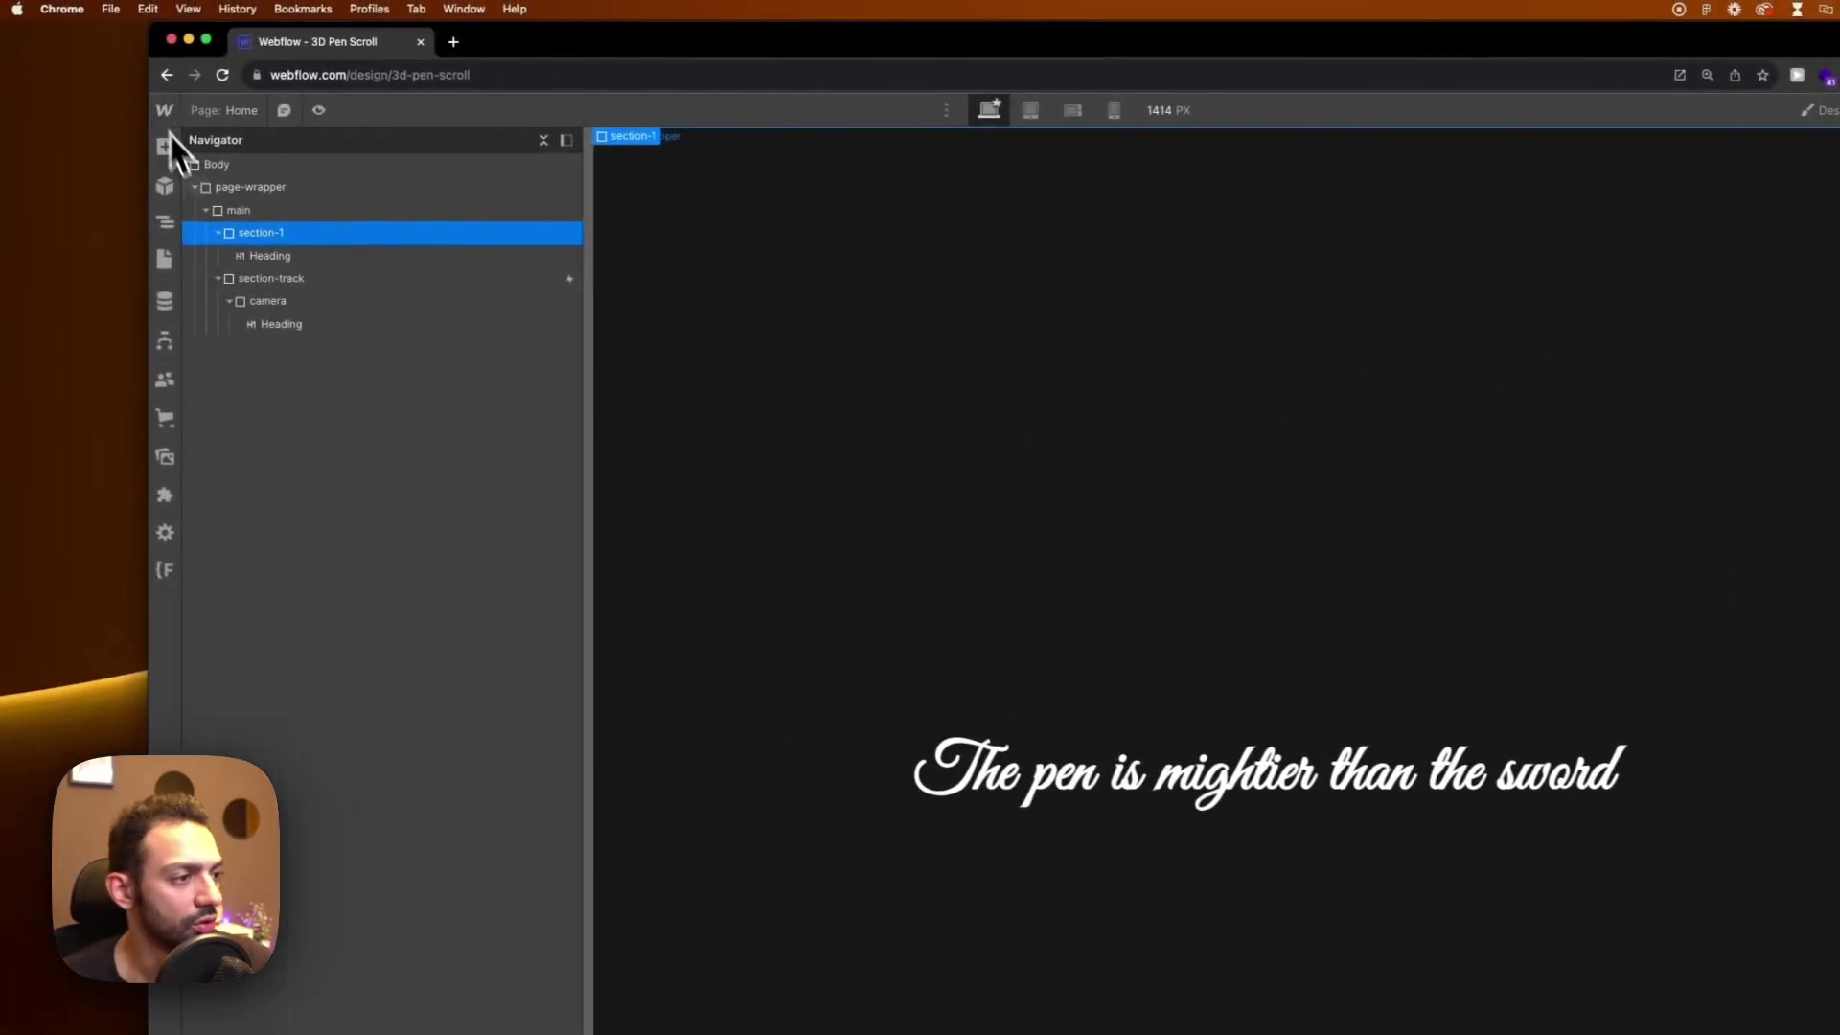
Add a div block after section-track inside main and give it the class 3d-pen
click(219, 233)
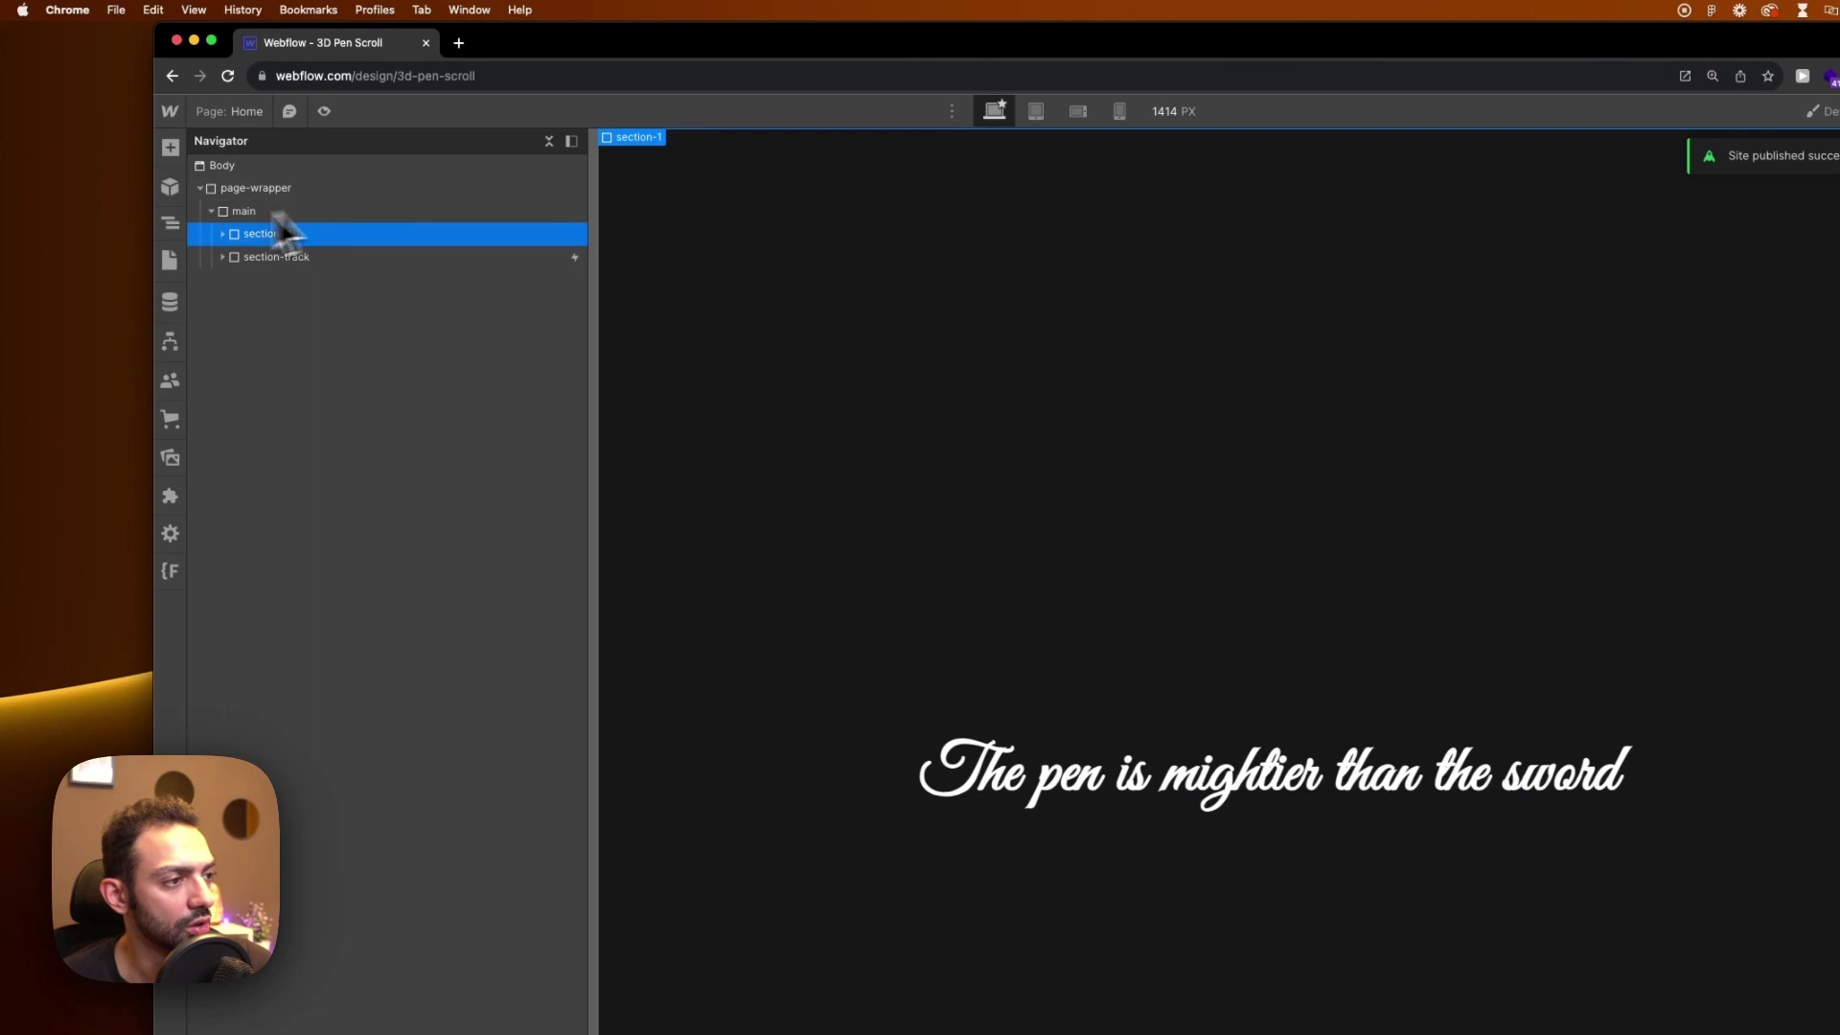
click(268, 255)
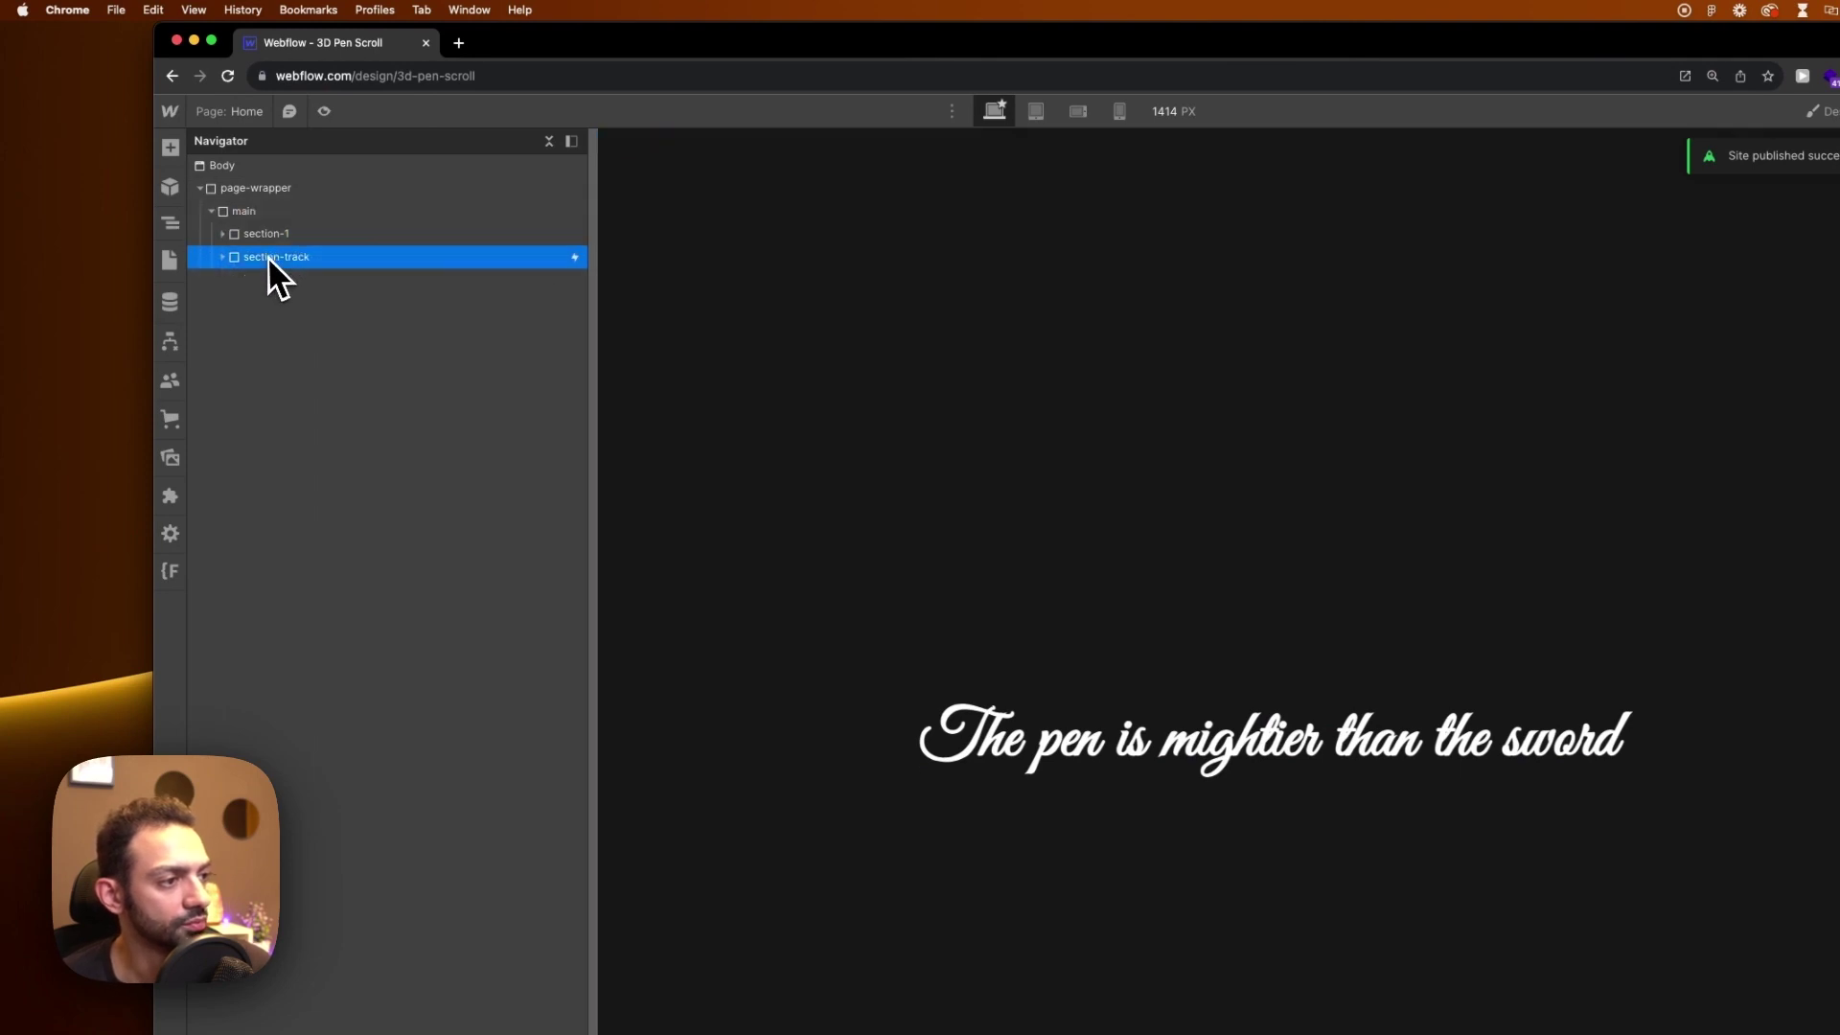
key(a)
click(234, 480)
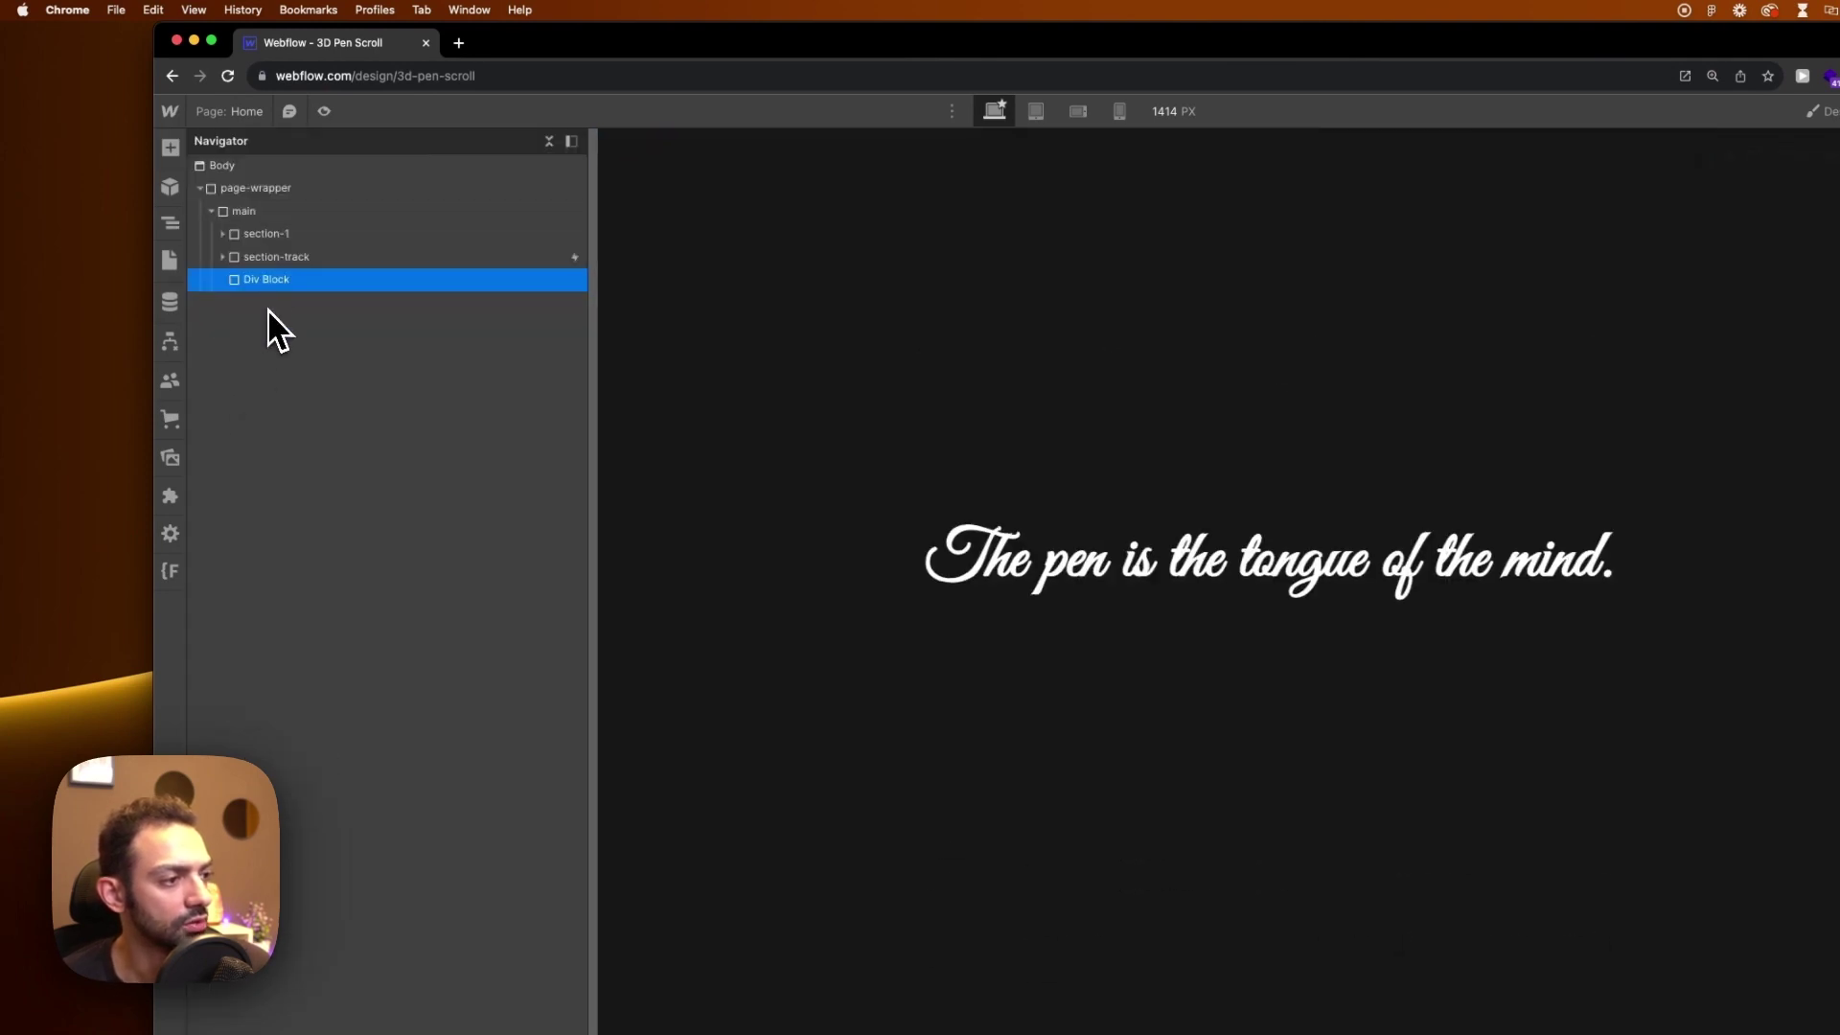
click(1691, 272)
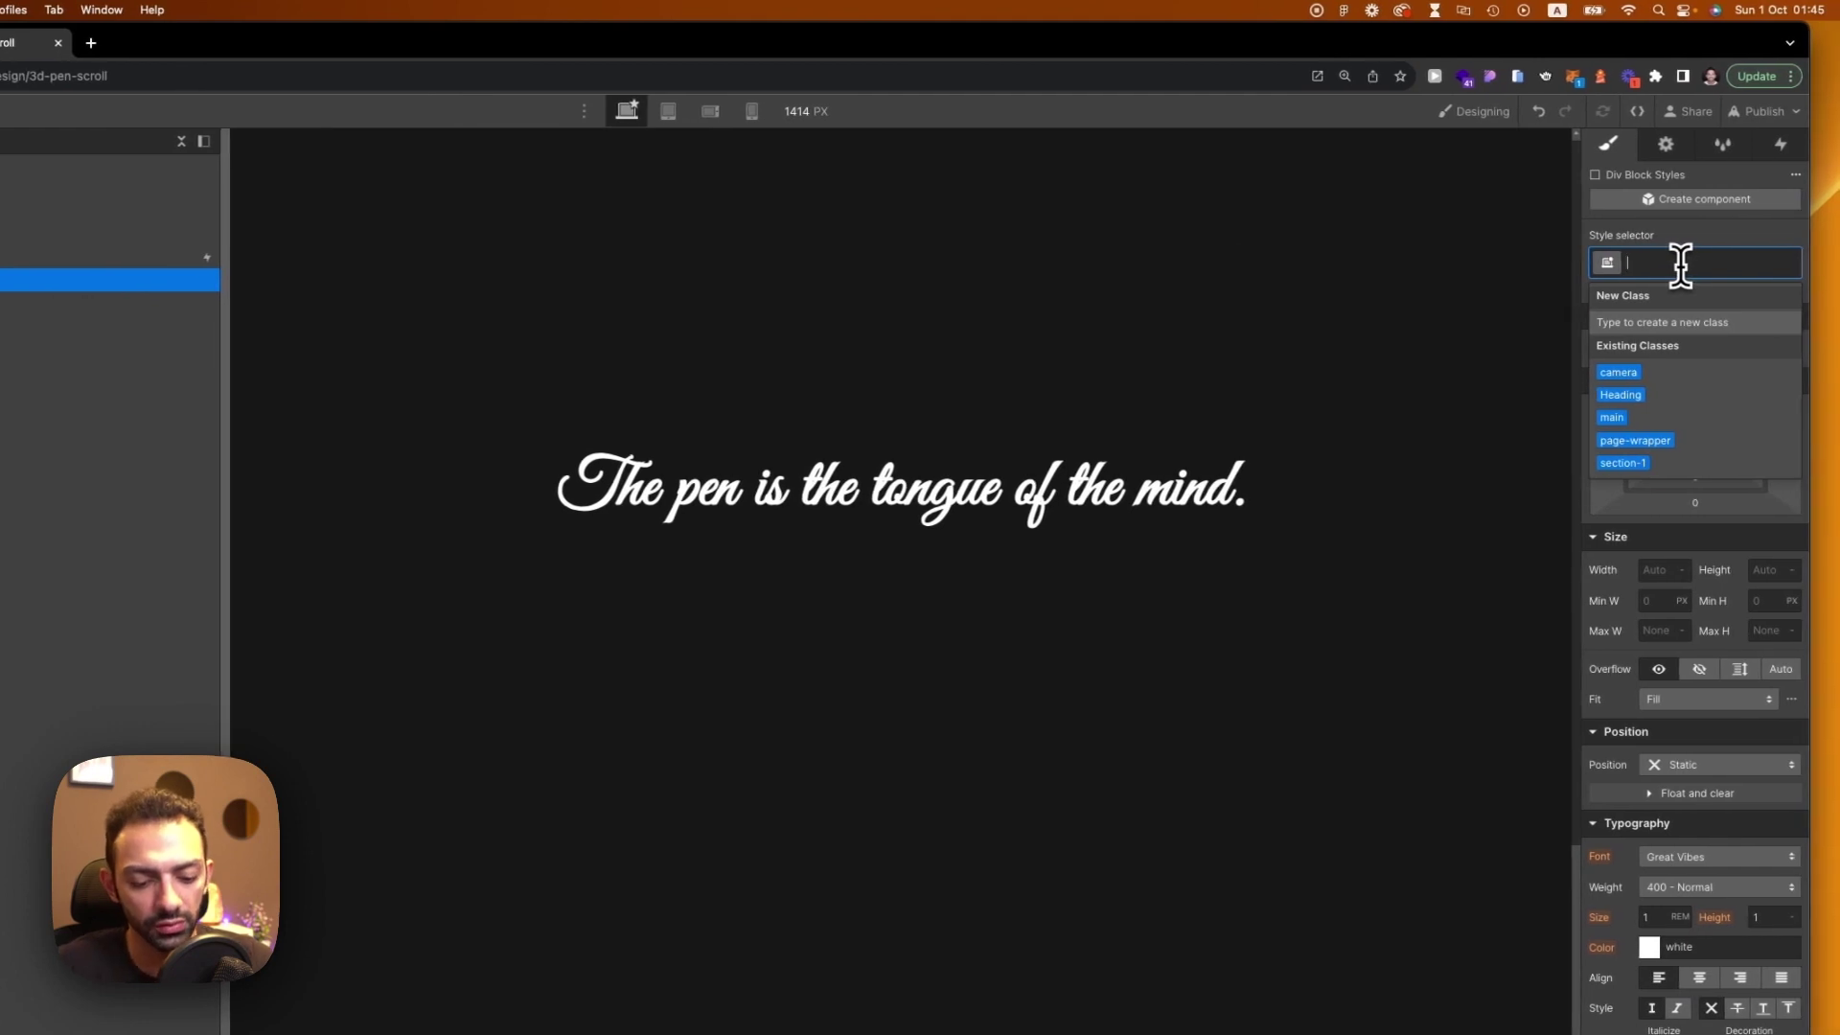
text(3d-pen)
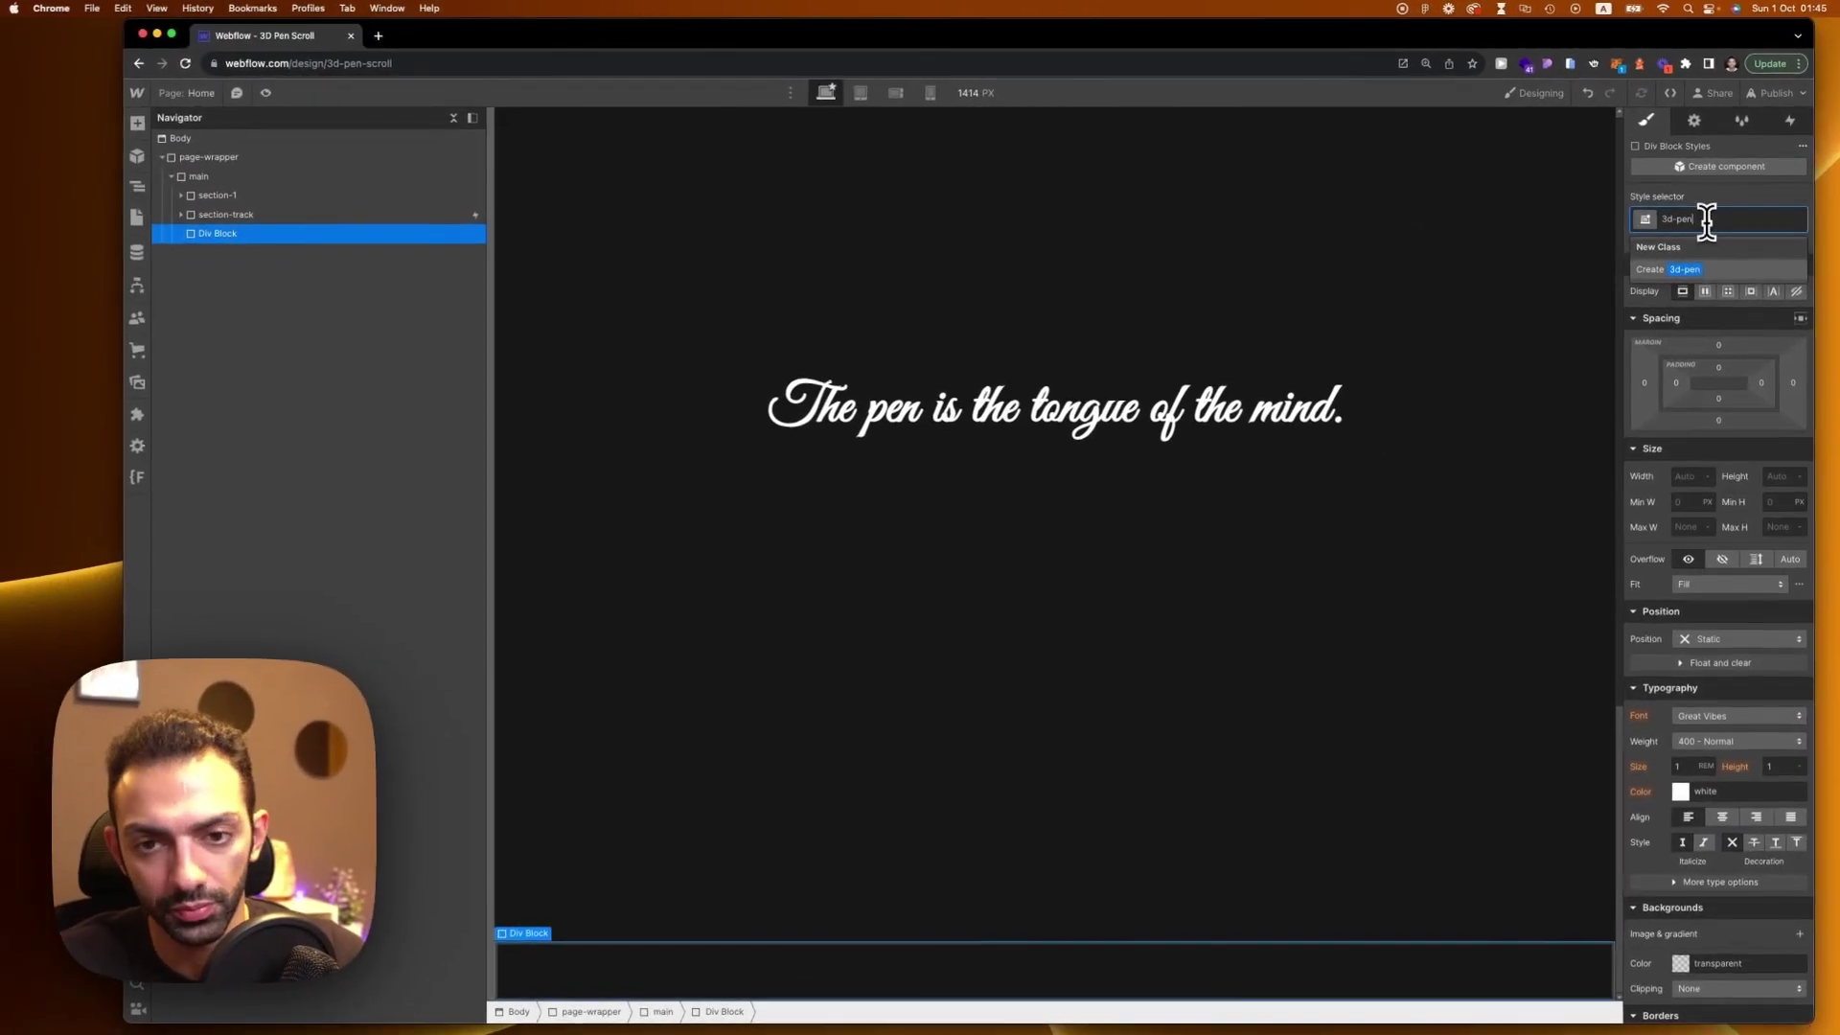
key(Return)
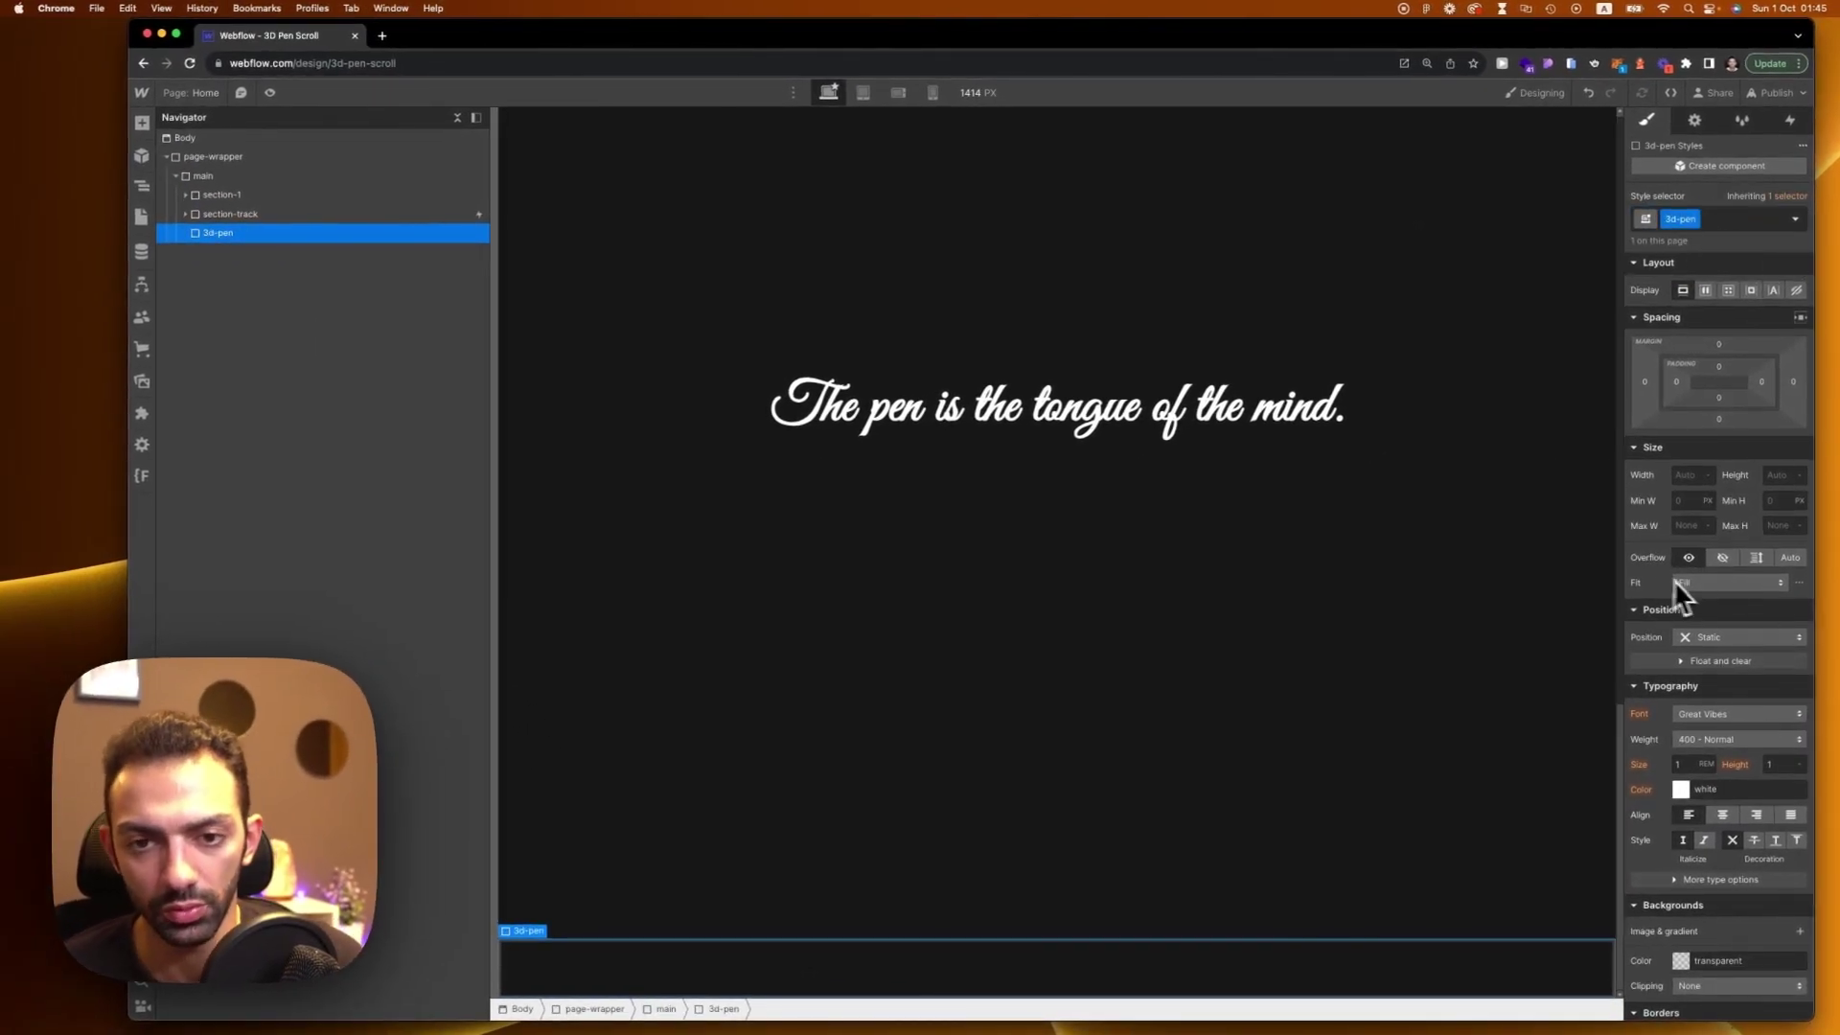
Insert an HTML Embed inside the 3d-pen block and save it with empty custom code
key(a)
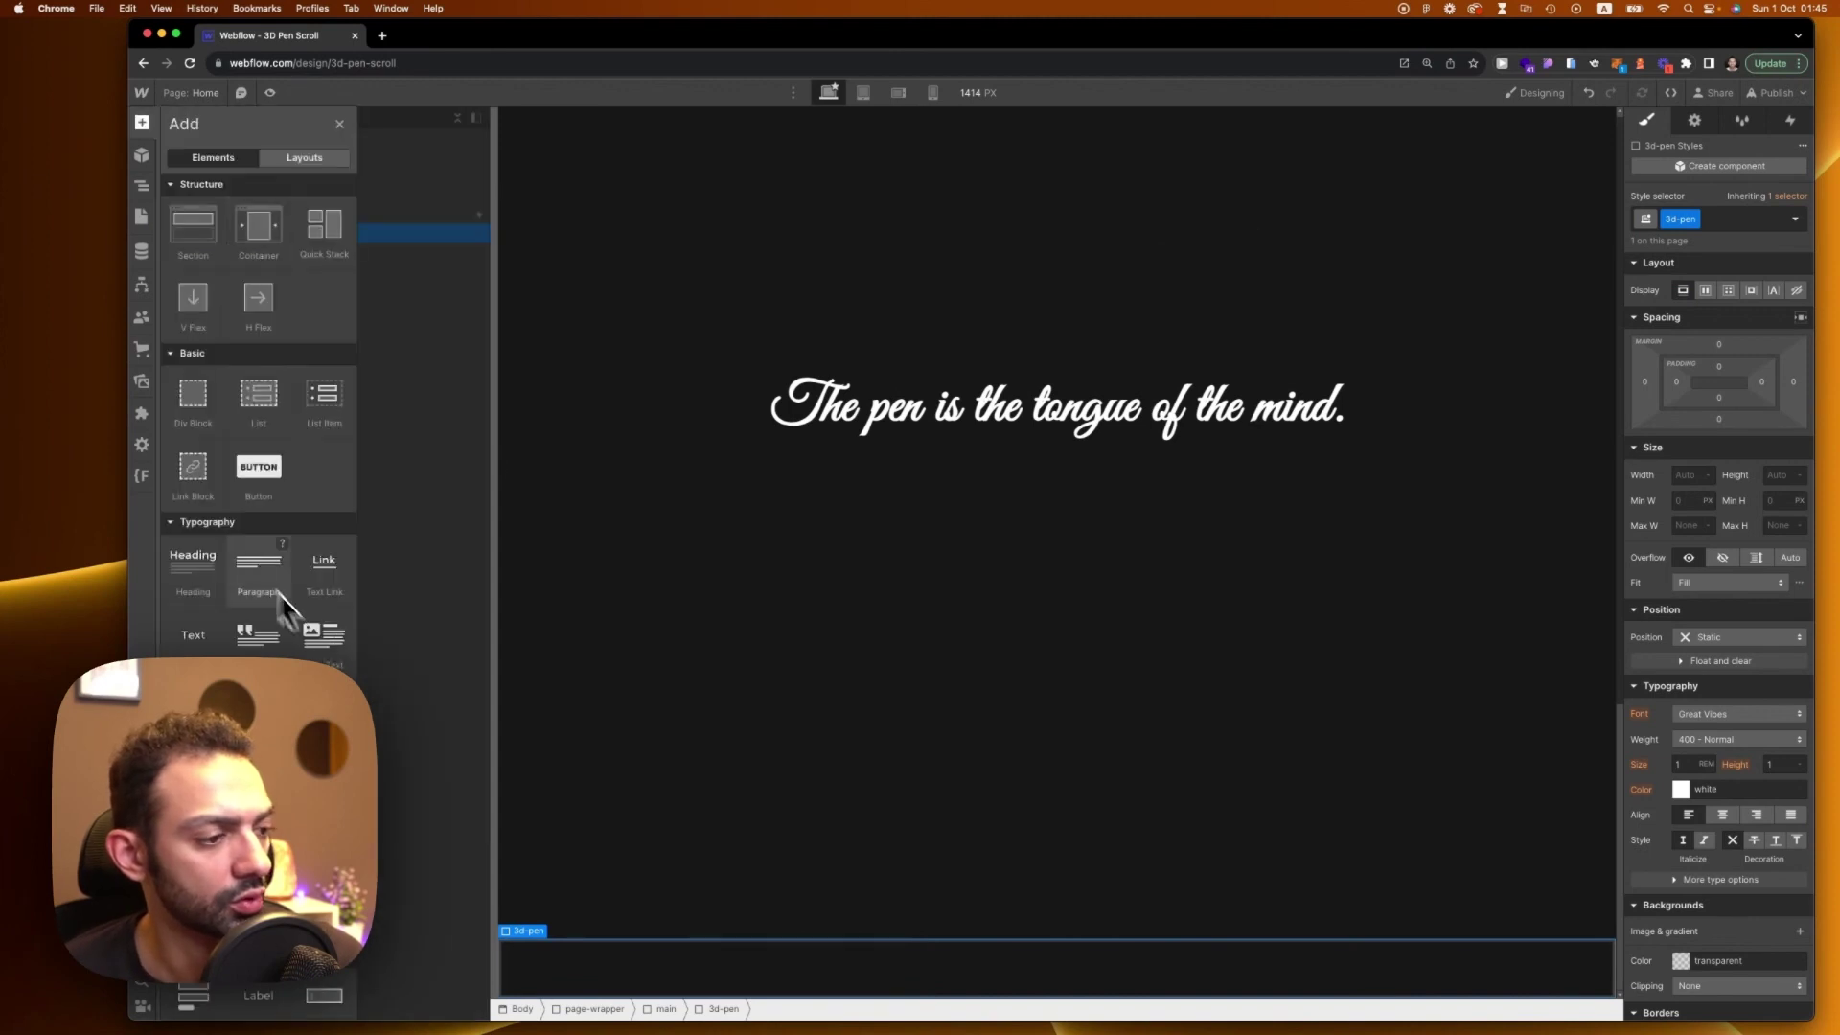
key(super+e)
text(embed)
key(Return)
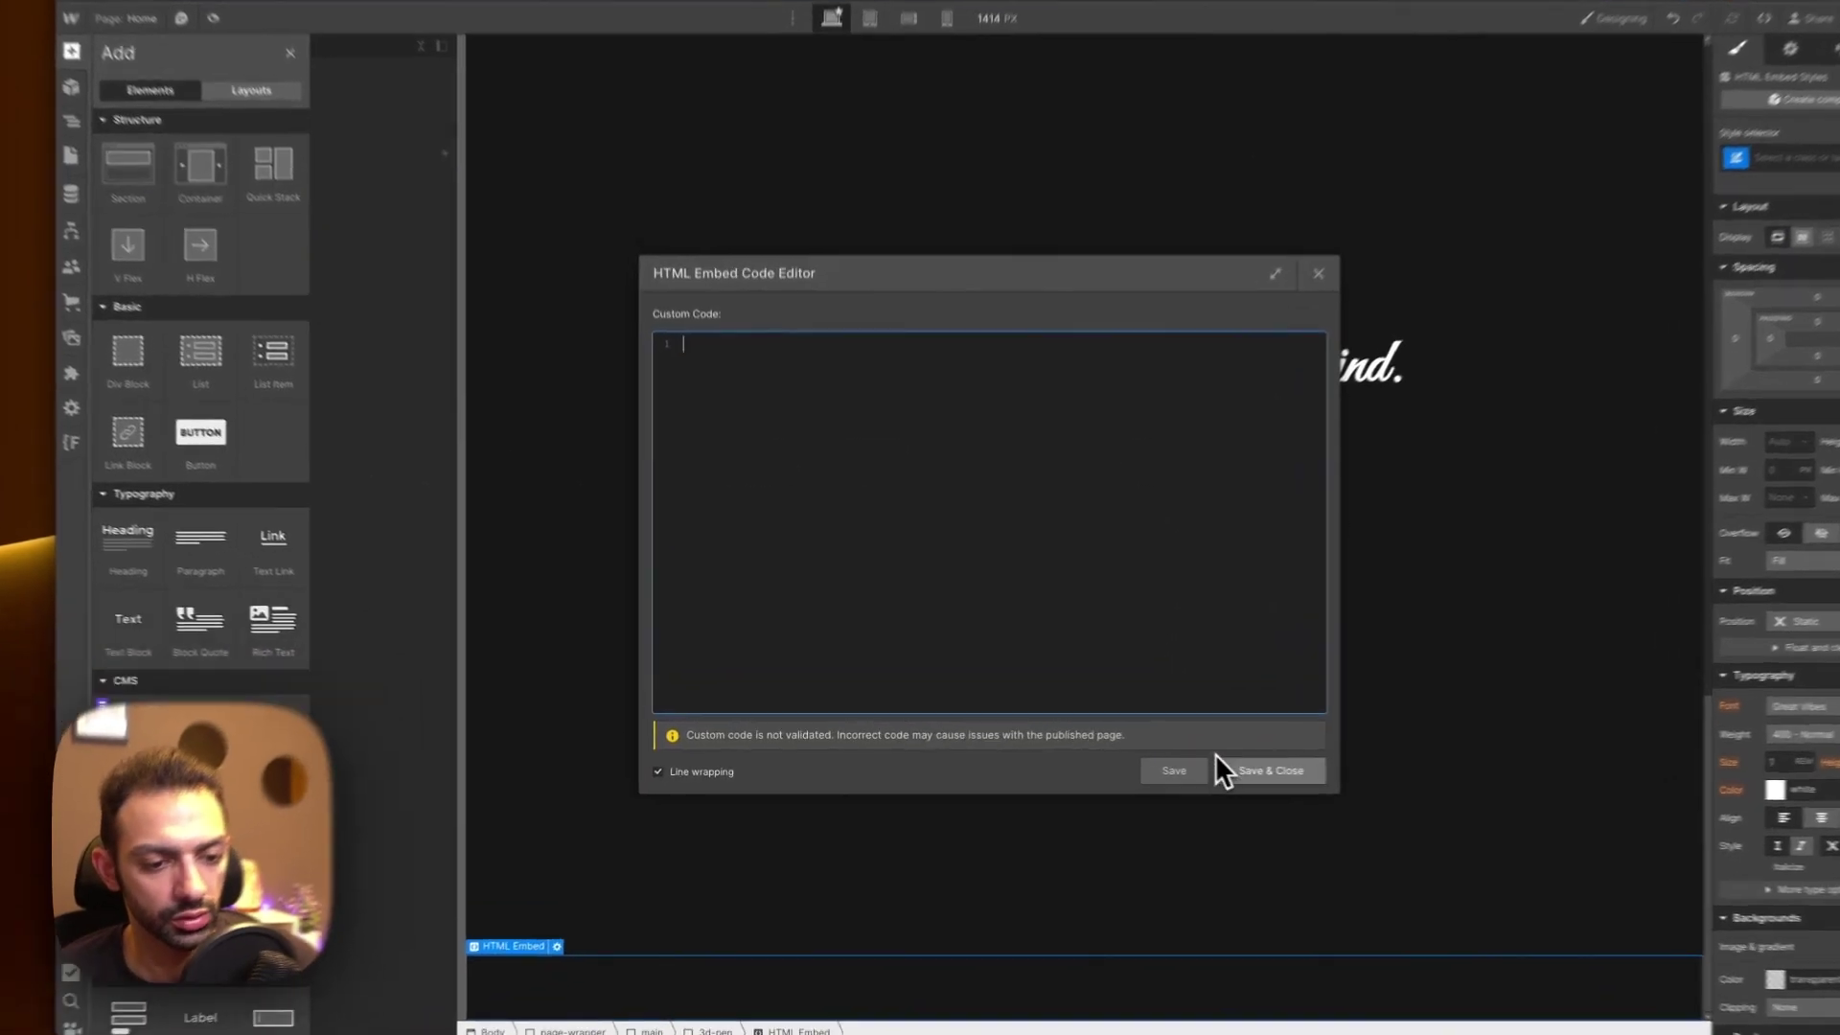
click(1200, 771)
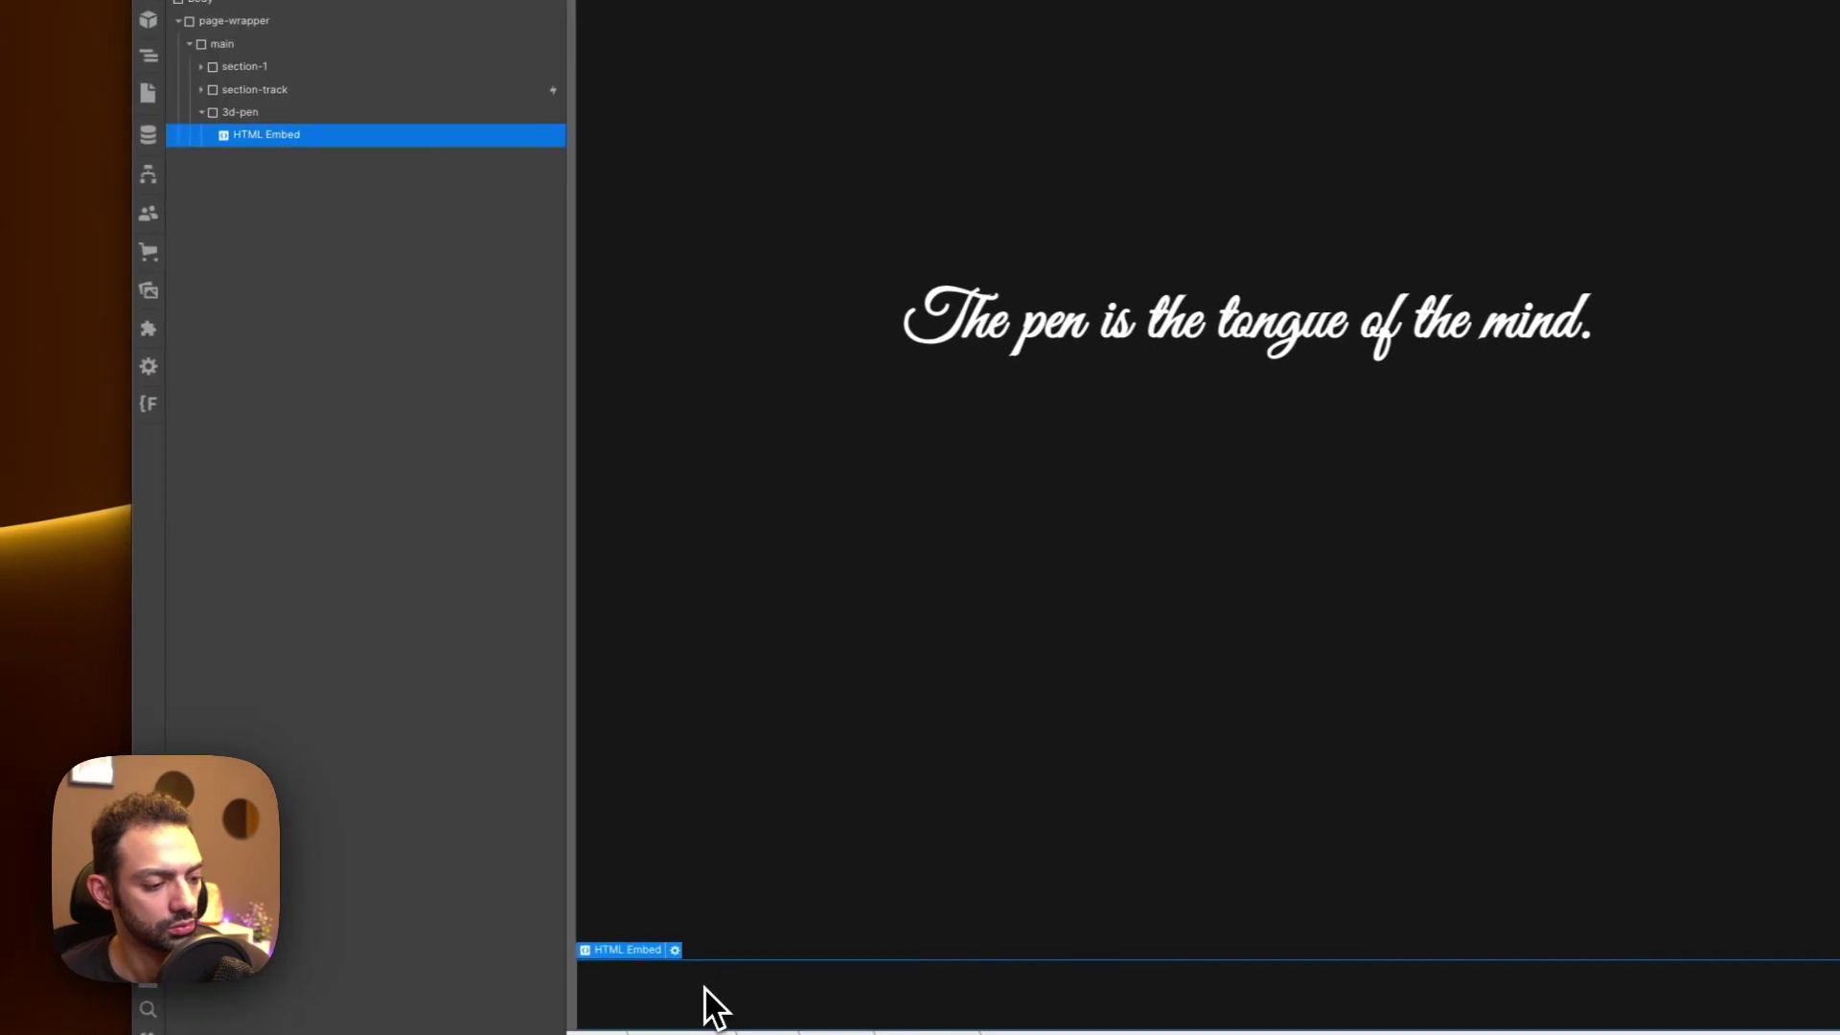
Size the 3d-pen block to 100 VW by 100 VH and give it a fixed position with 0% offsets on all sides
click(242, 113)
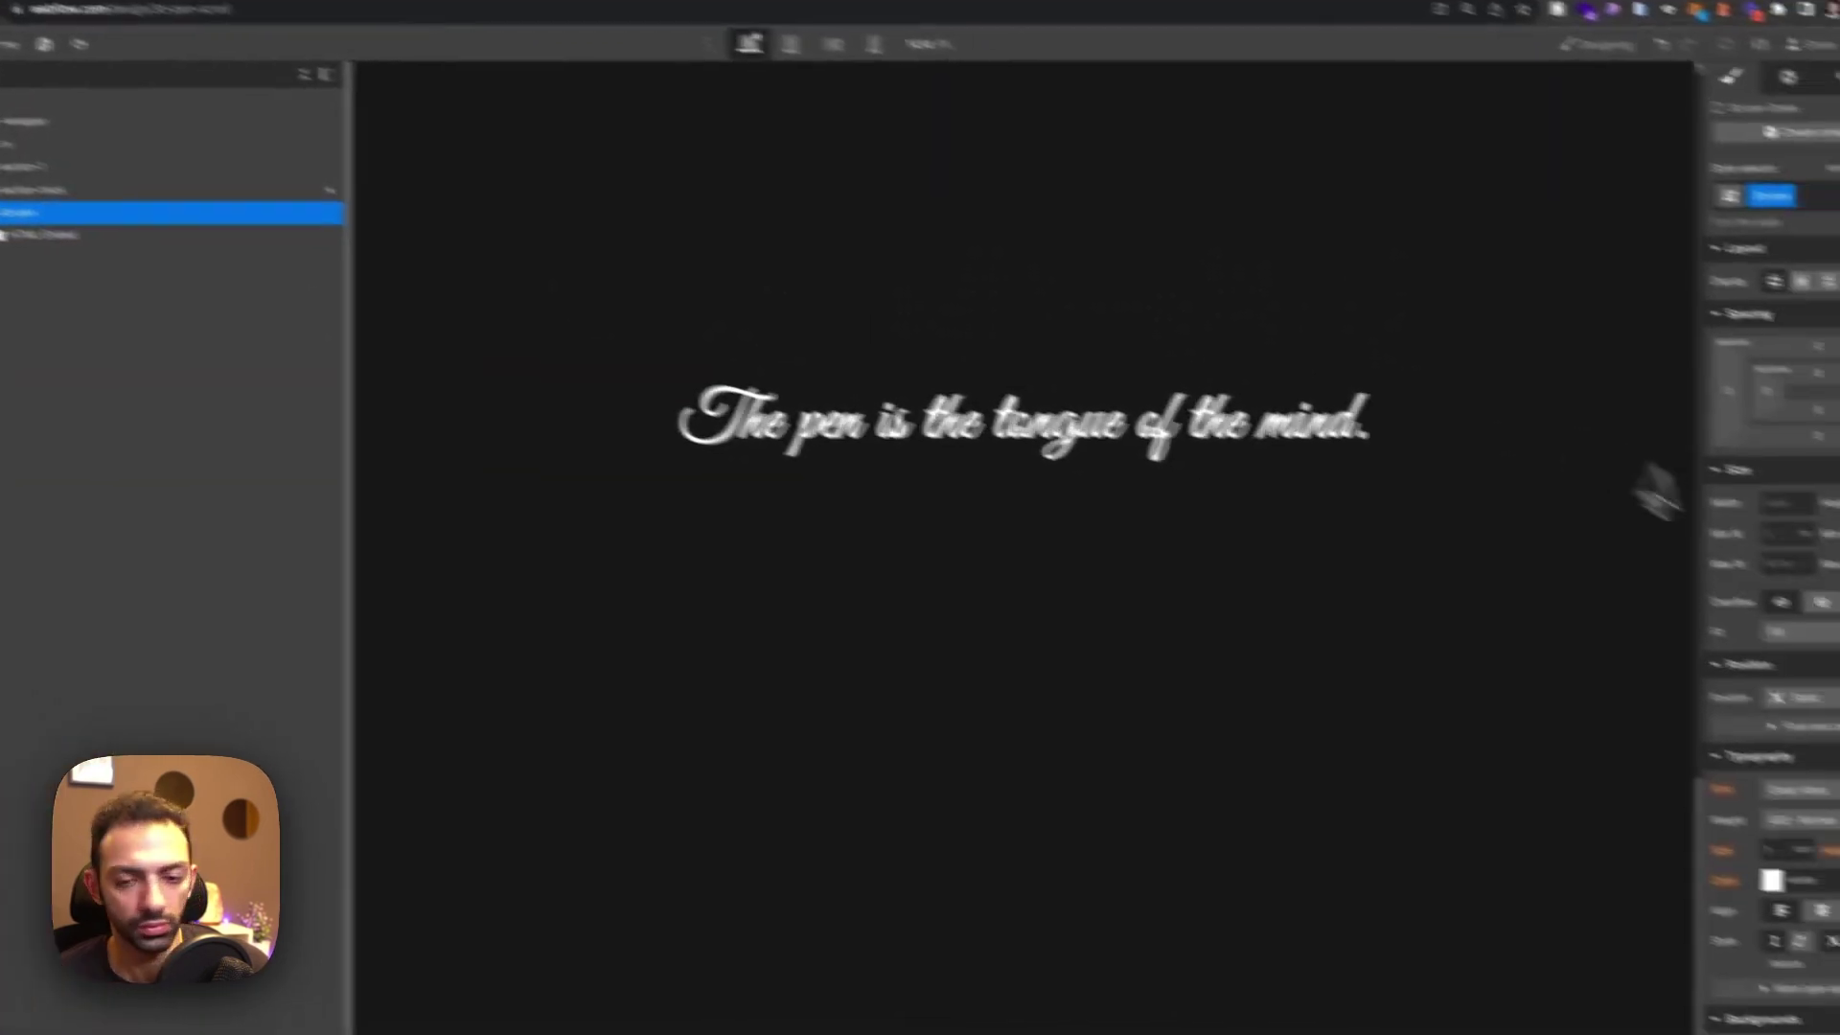
click(1788, 508)
text(100v)
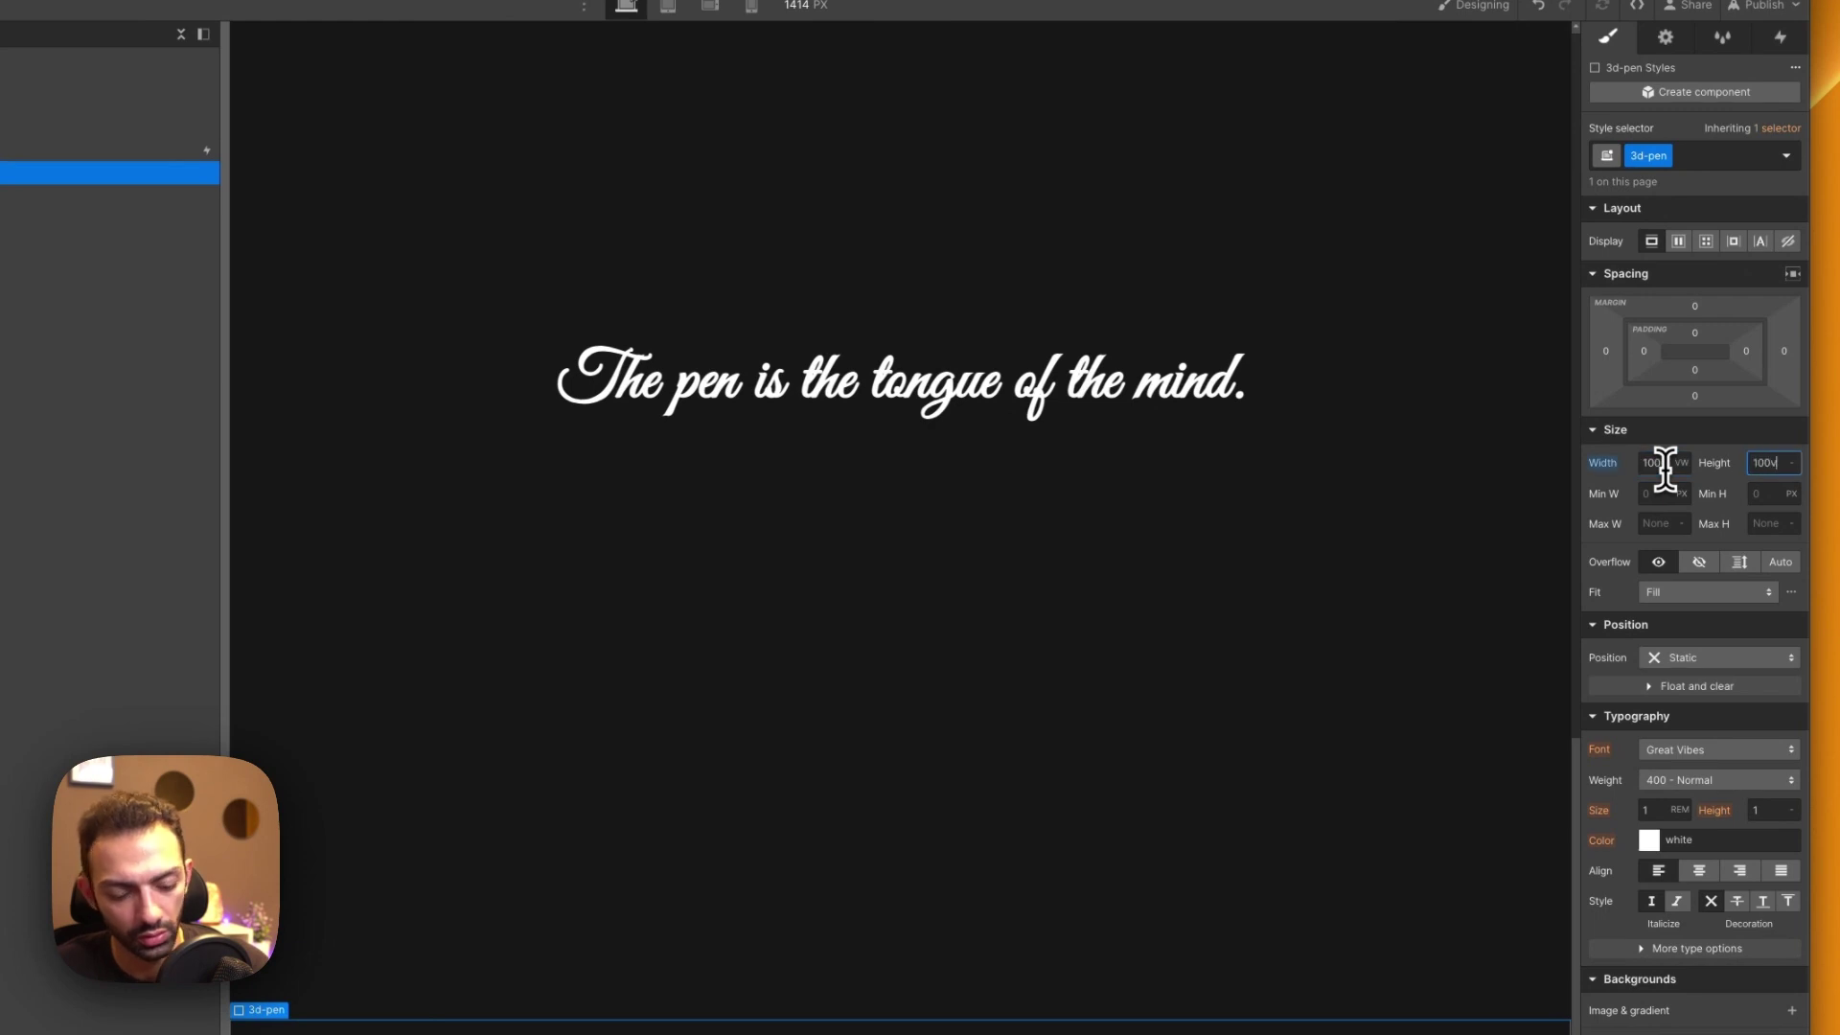
text(100)
key(Return)
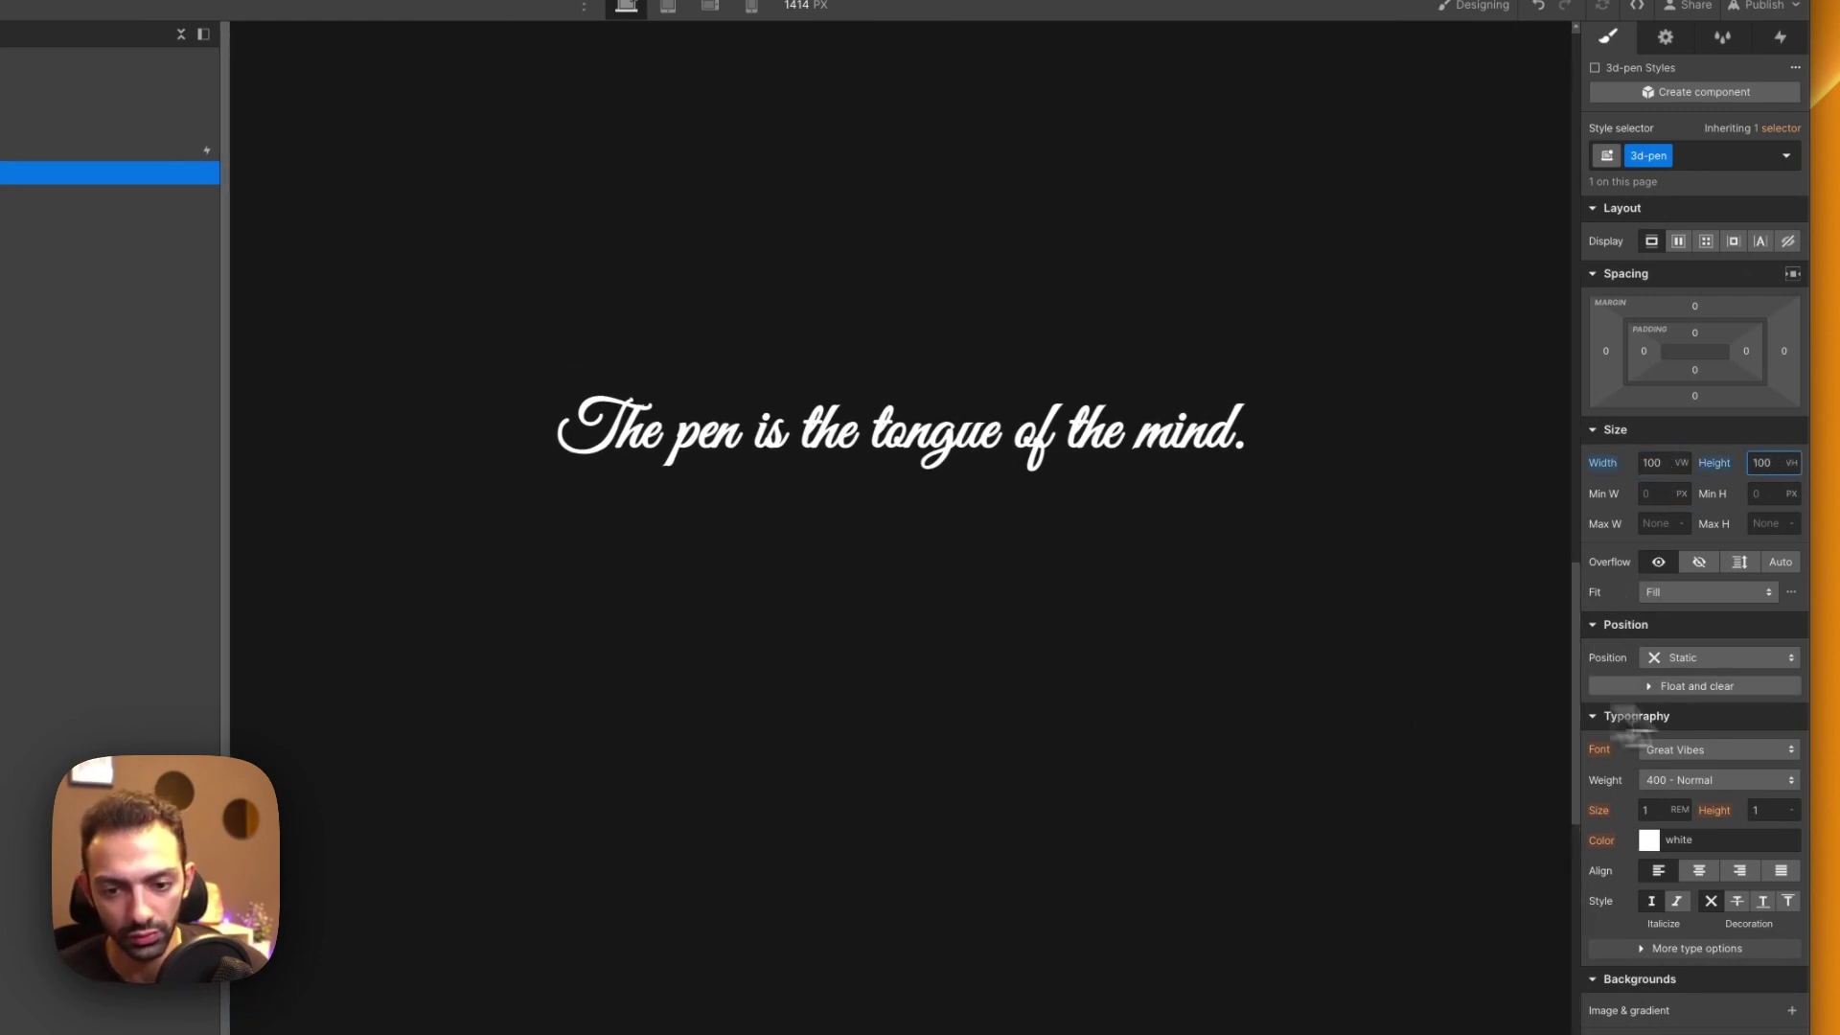
click(1753, 659)
click(1722, 727)
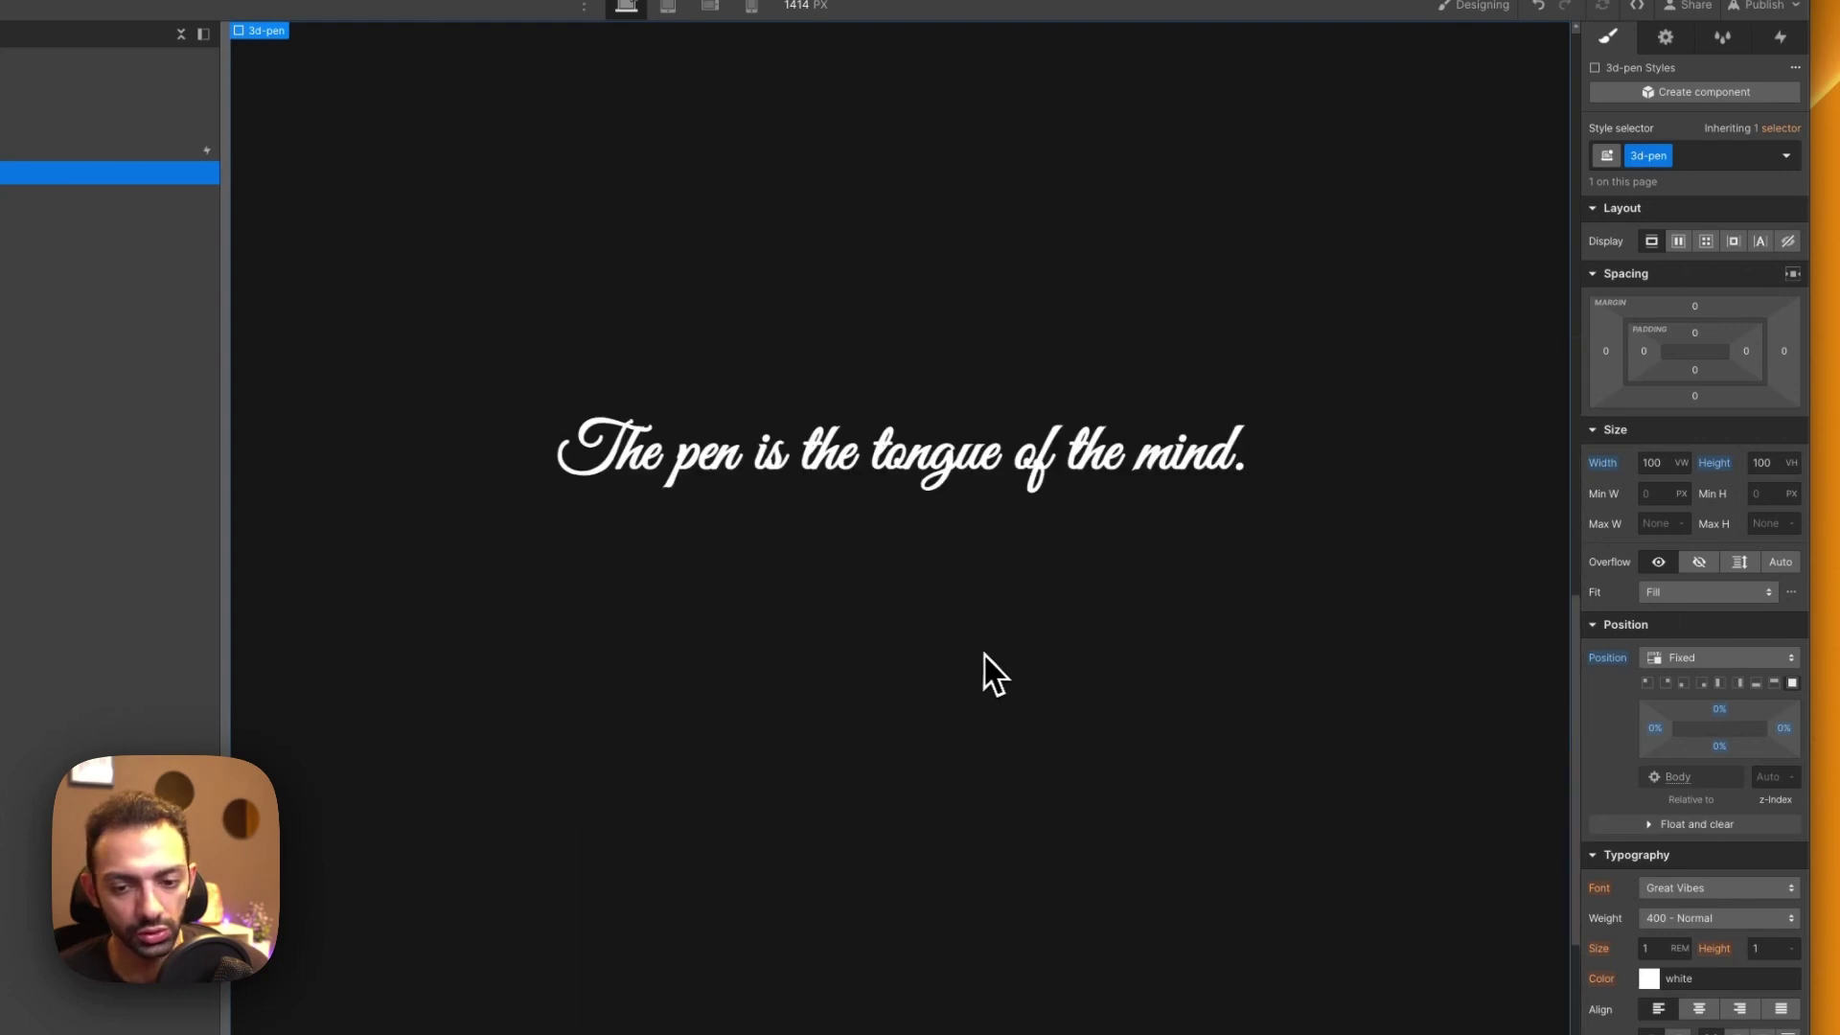
Make the 3d-pen block a flex container with its content centred both horizontally and vertically
click(50, 197)
click(1661, 466)
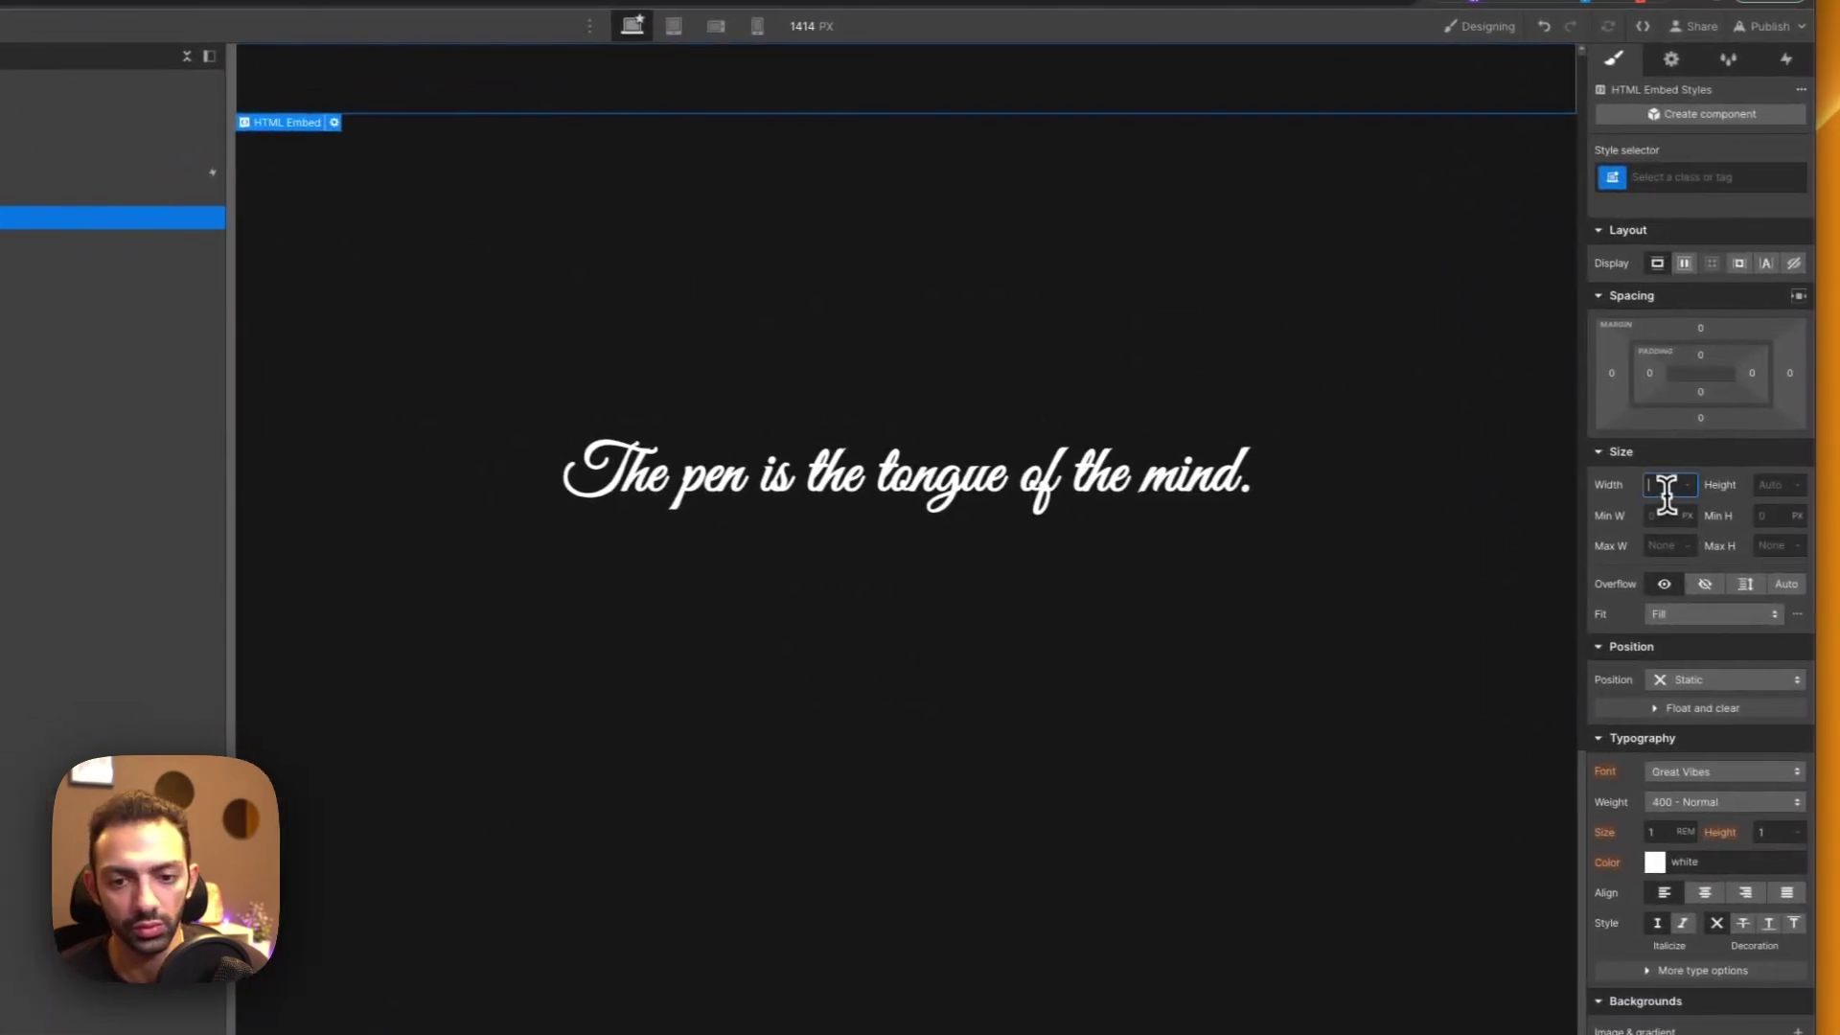
click(203, 224)
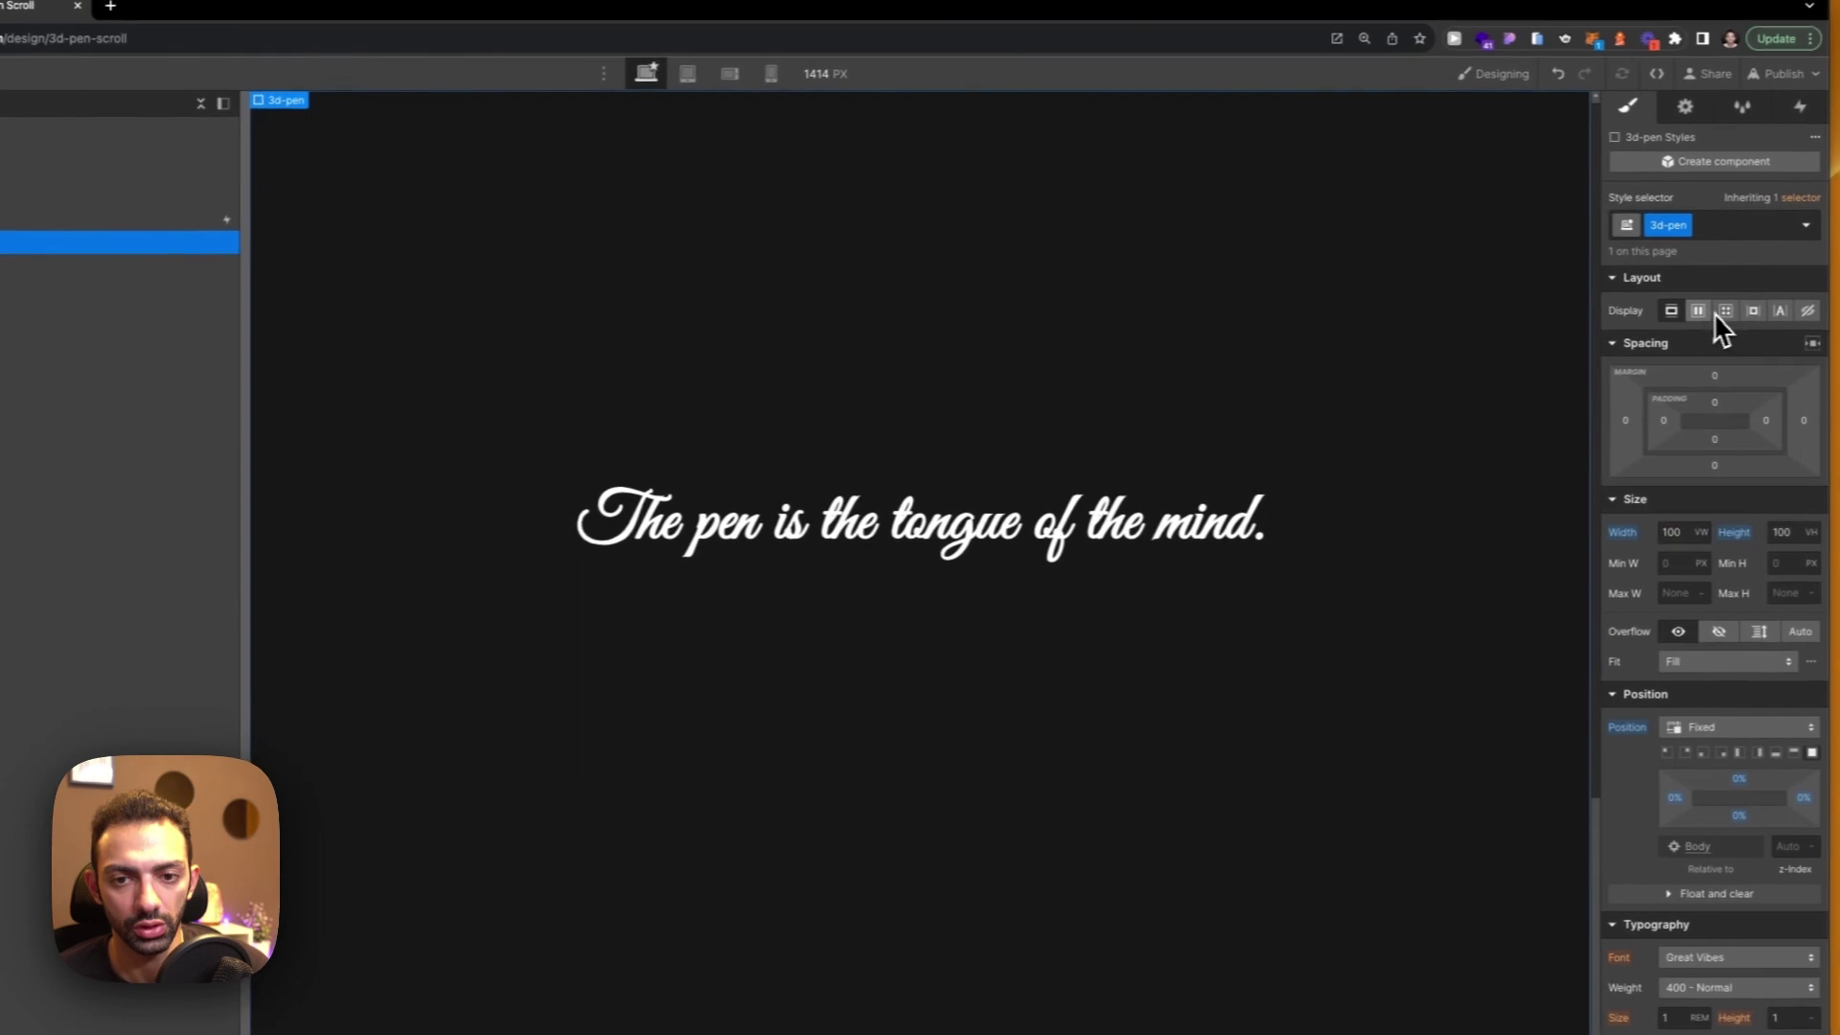
click(1699, 310)
click(1705, 379)
click(1706, 410)
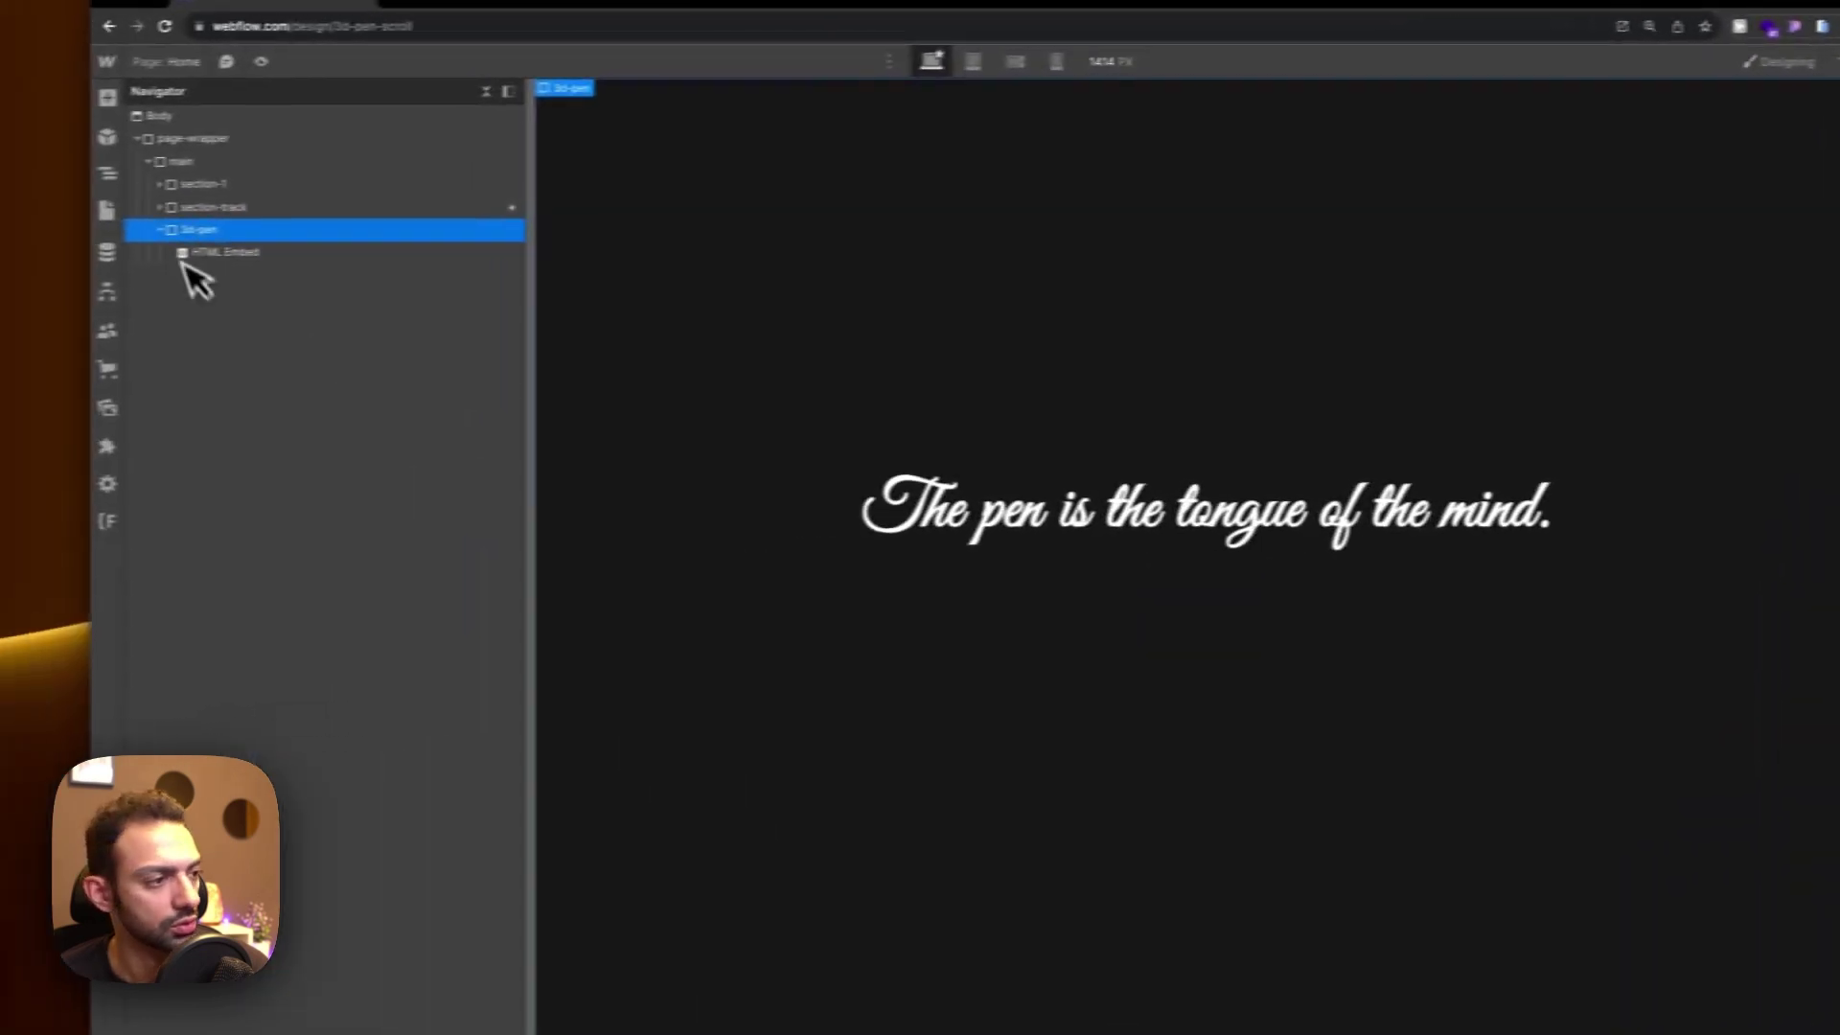
Set the HTML Embed's width to 100 VW and its height to 100 VH
click(215, 252)
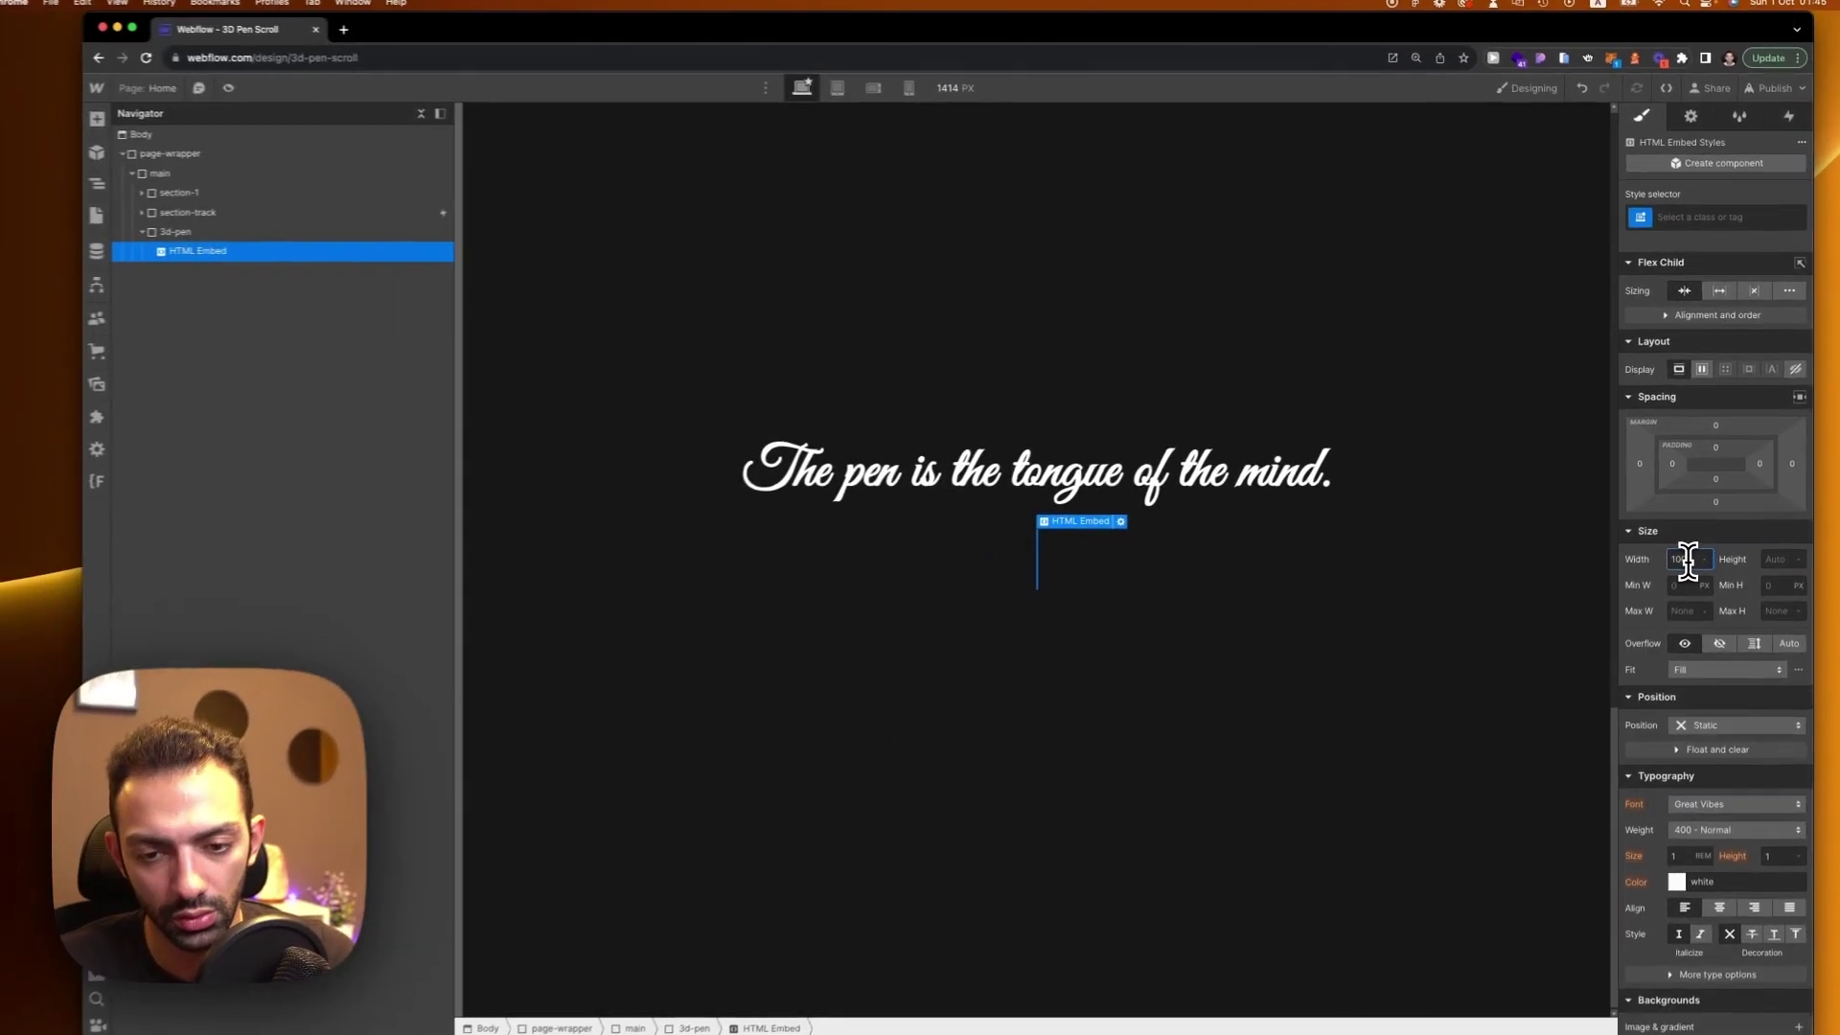
key(Tab)
text(100v)
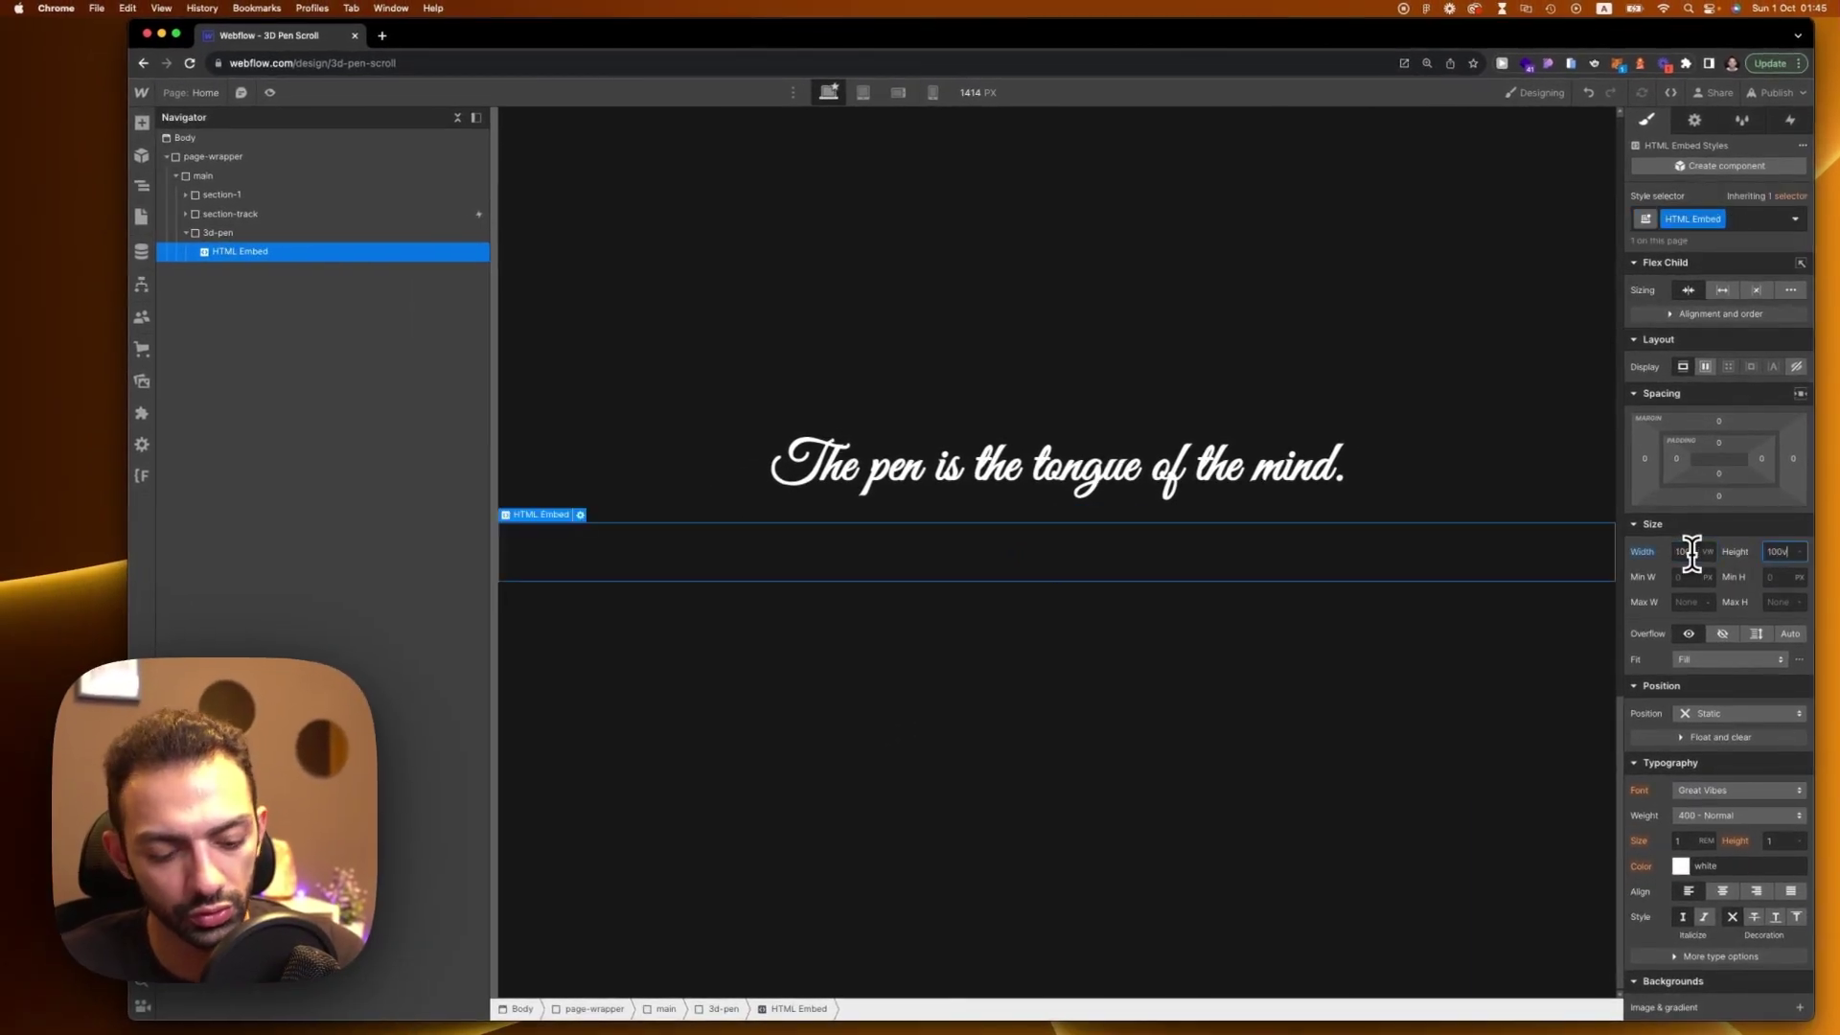
text(h)
key(Return)
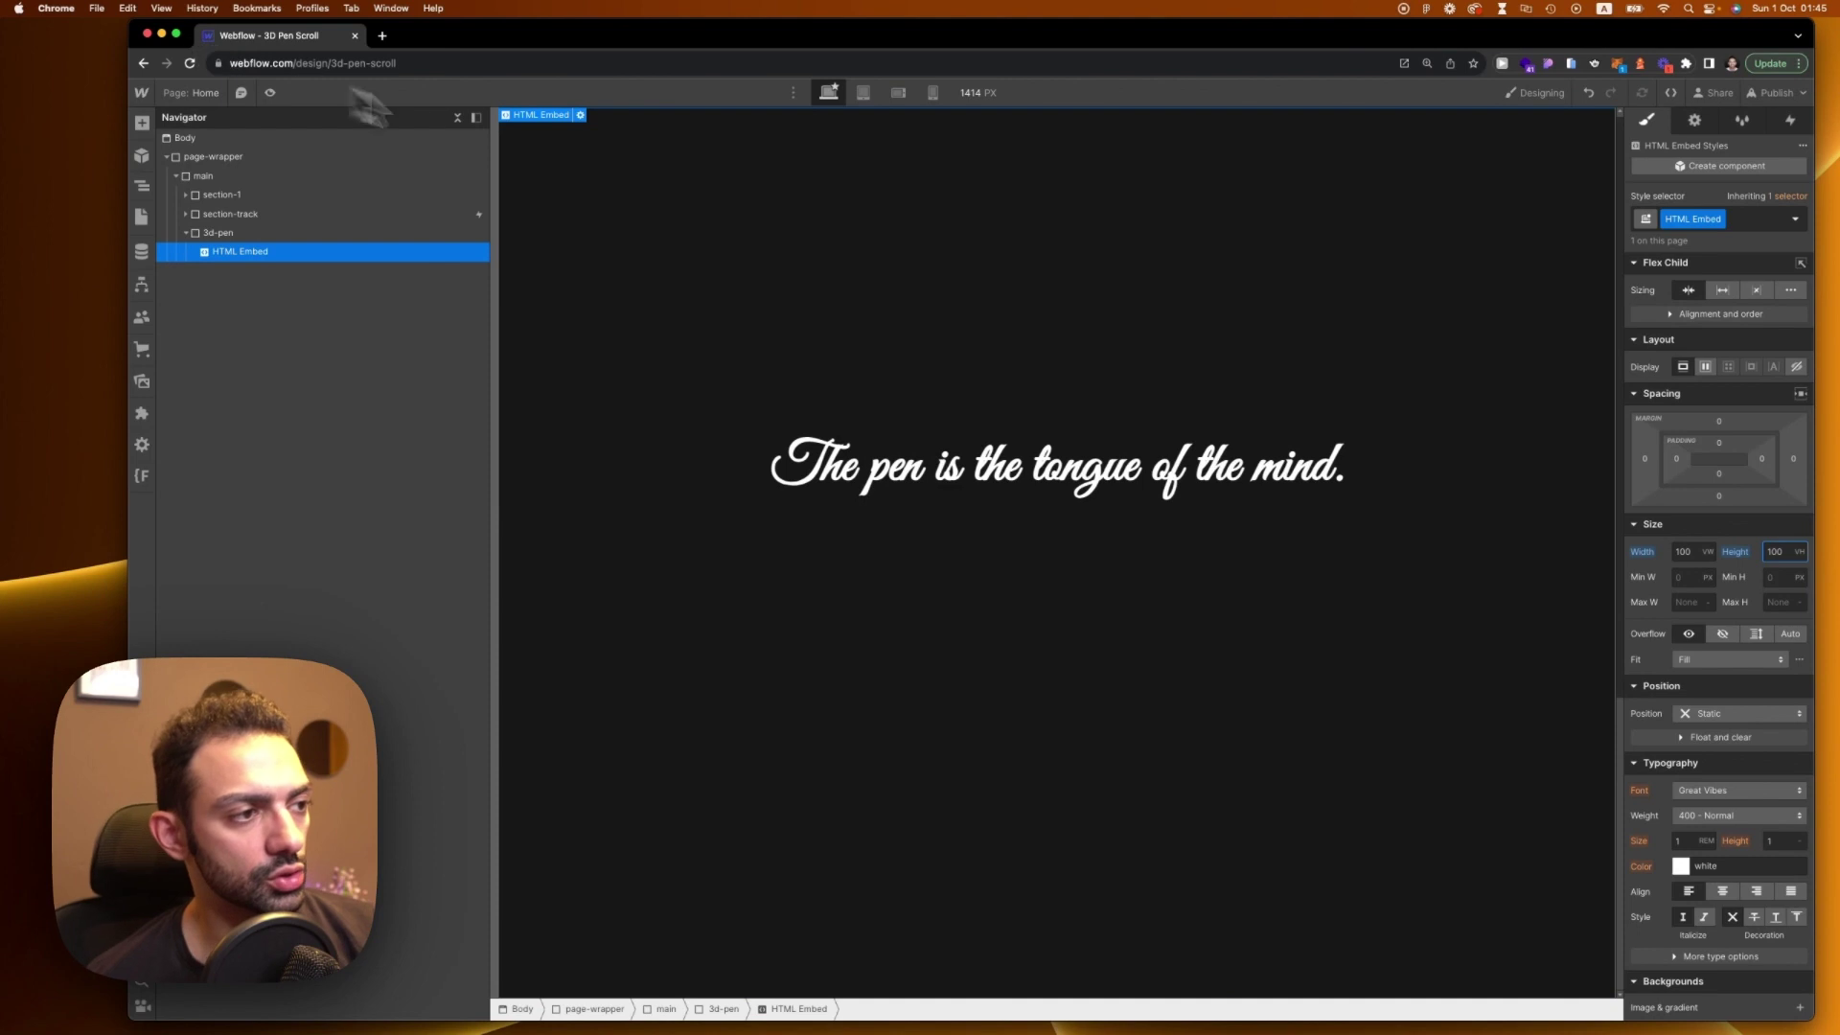
Preview the page and check both headings while scrolling with the fixed 3d-pen block in place
click(269, 92)
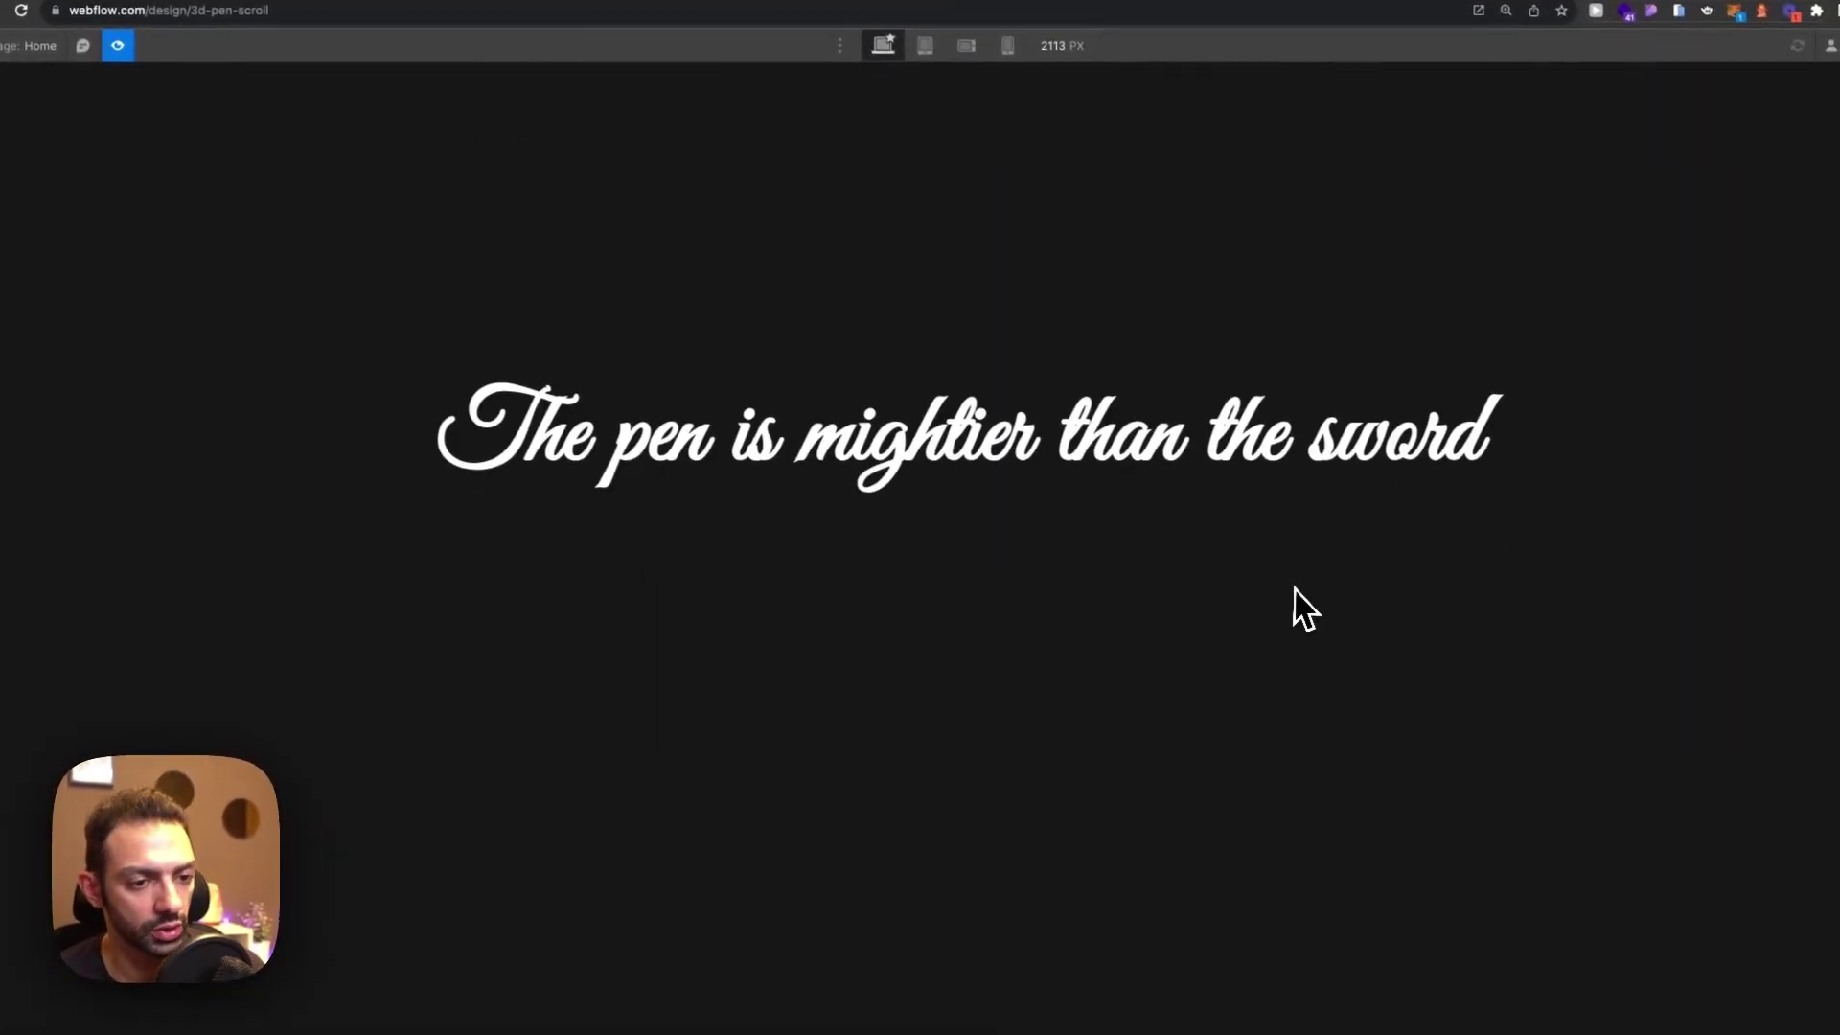
scroll(1293, 586, up, 3)
scroll(1293, 587, down, 10)
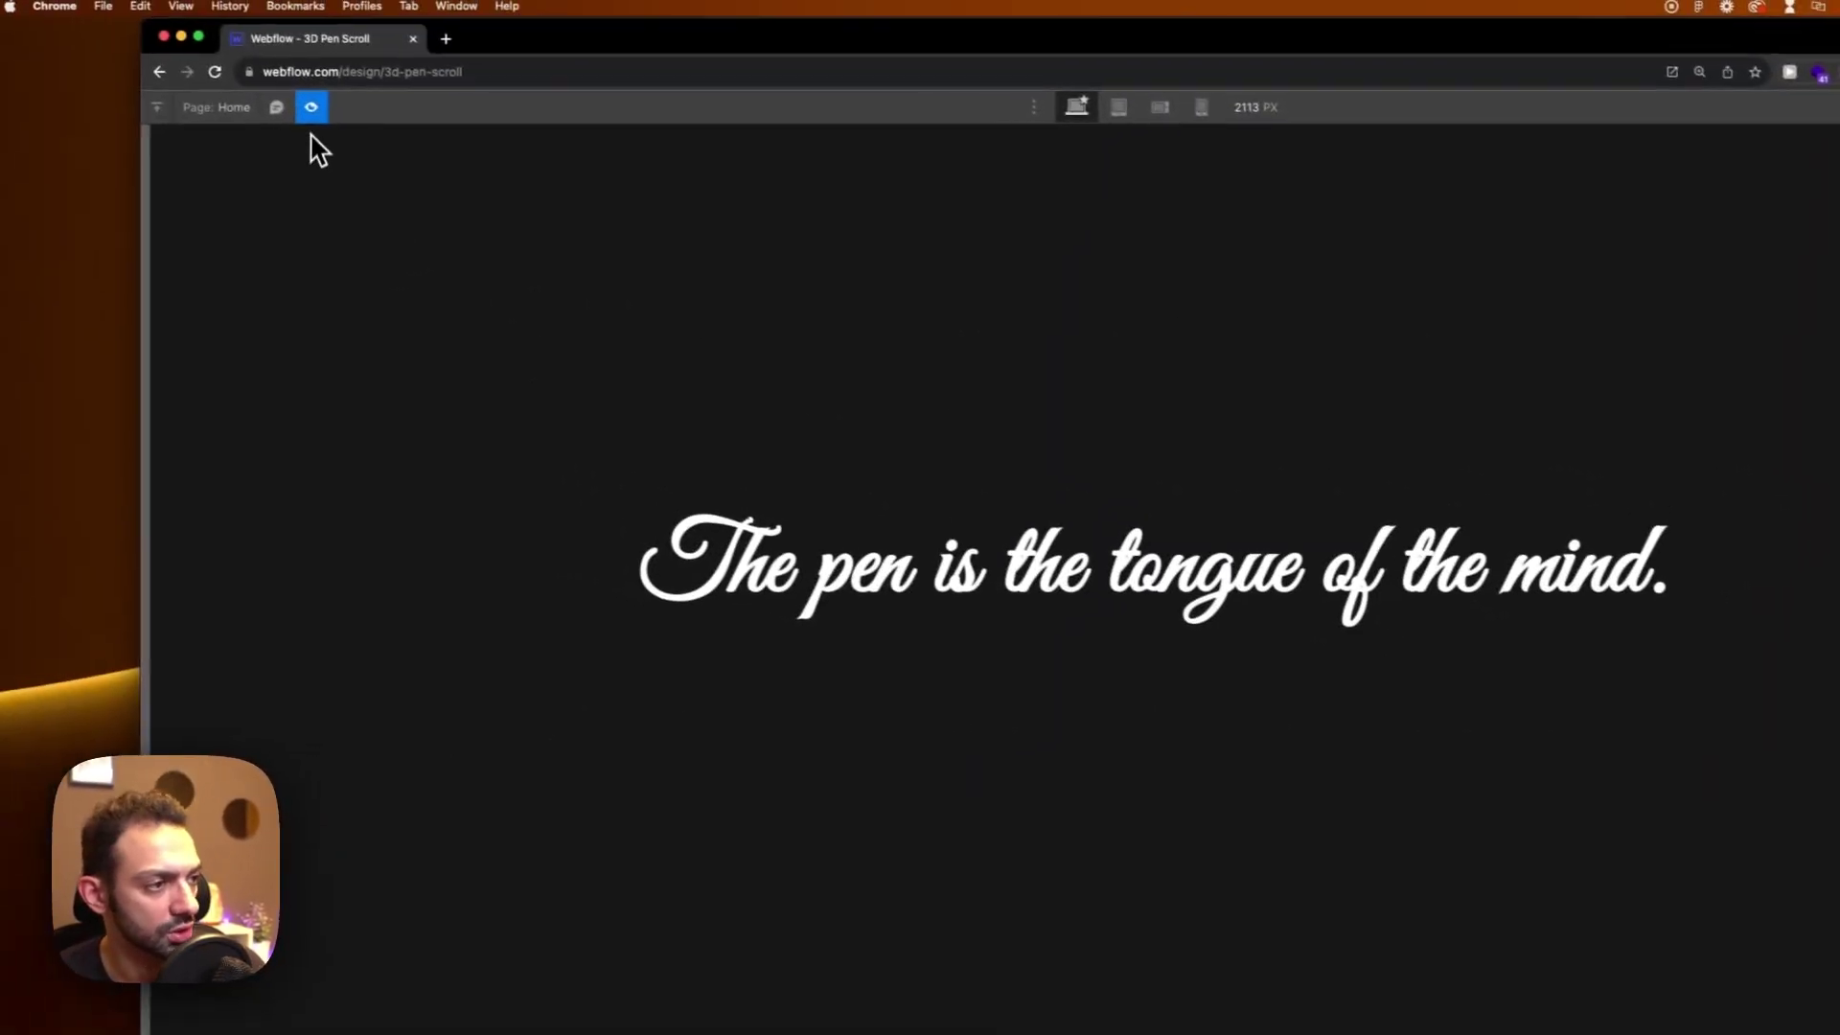
Exit the page preview and open the spline.design website in a new browser tab
click(310, 106)
click(445, 40)
text(s)
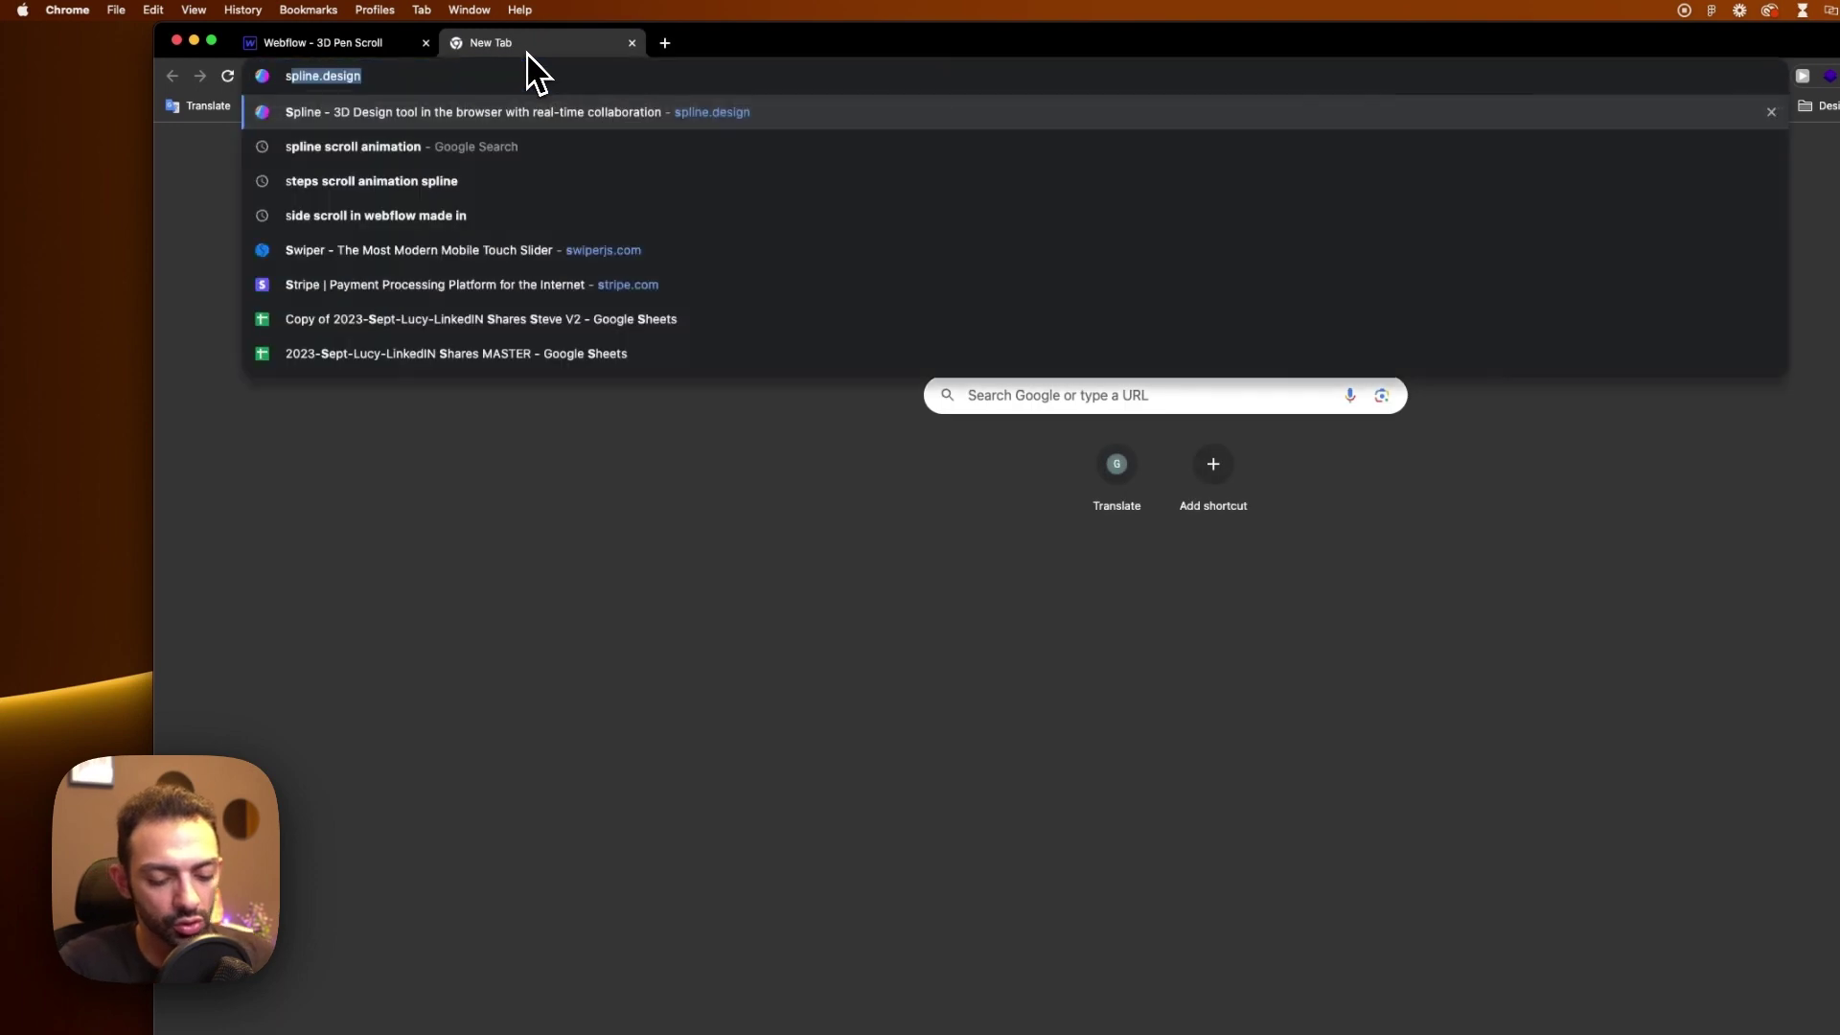
text(pline.com)
key(BackSpace)
key(BackSpace)
key(BackSpace)
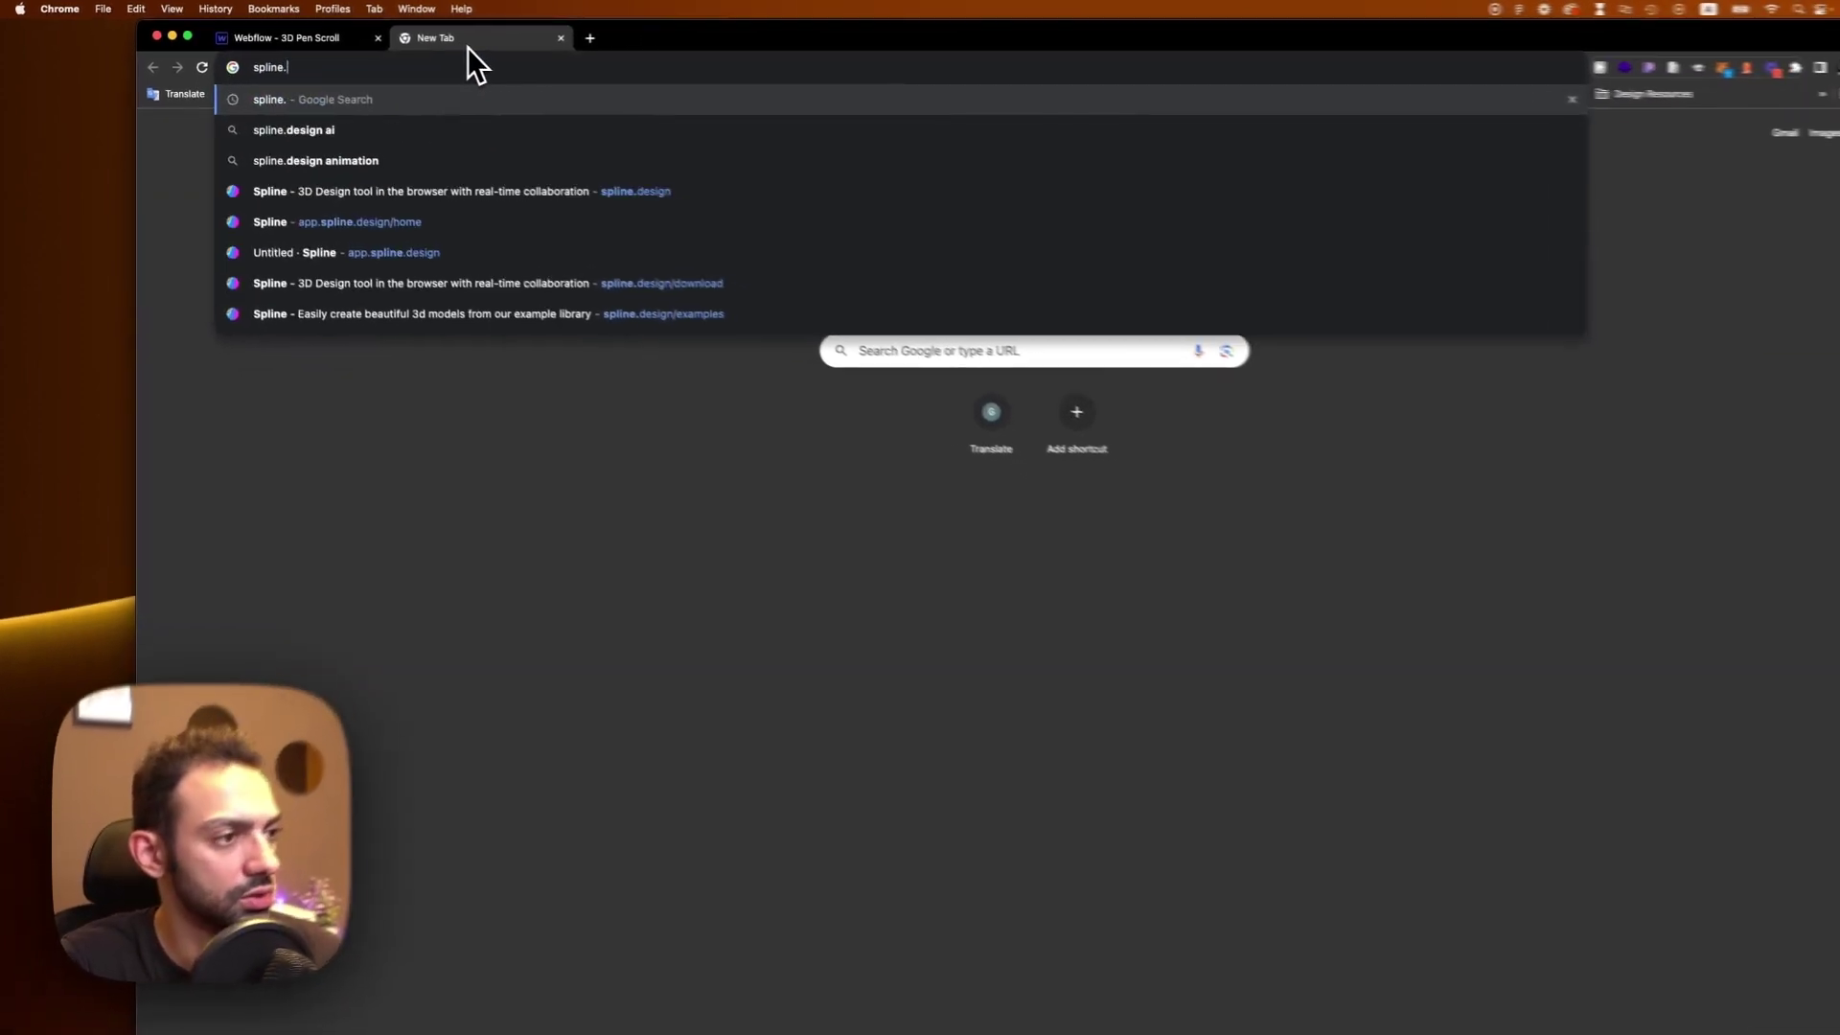
text(de)
key(Return)
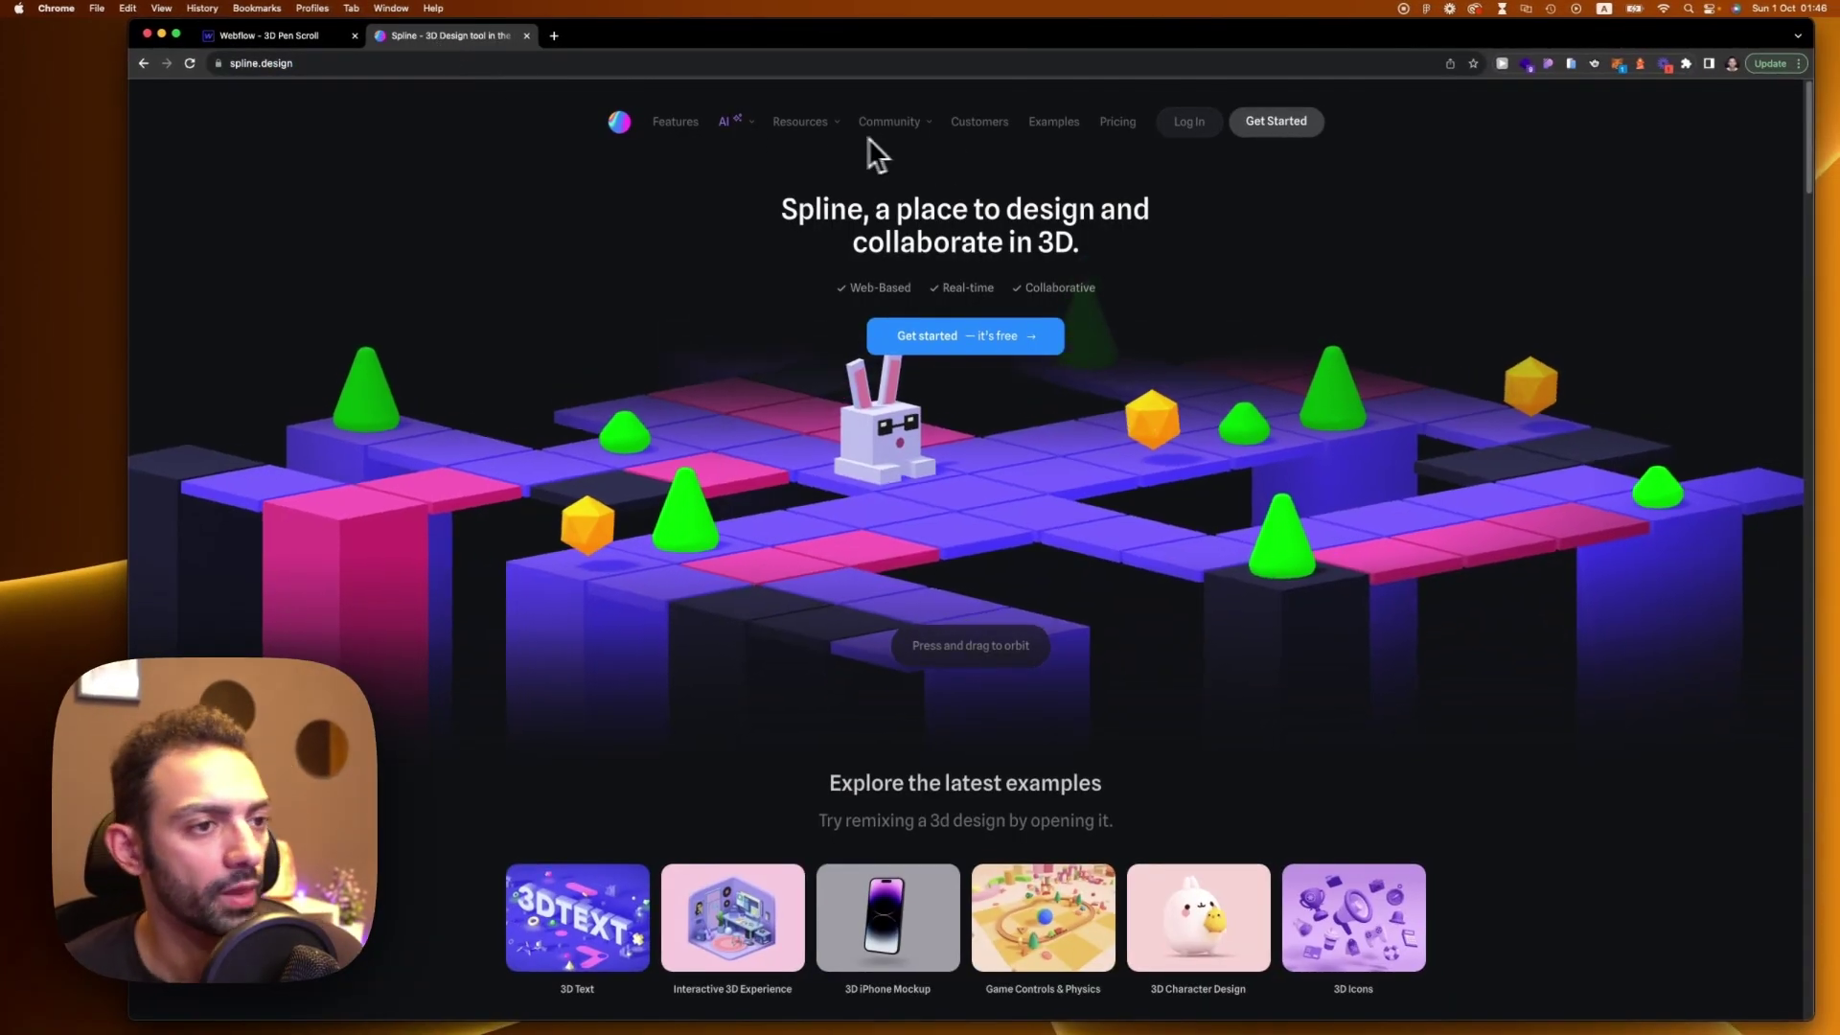
Open IconScout in another new browser tab and go to its glTF 3D Editor
key(super+t)
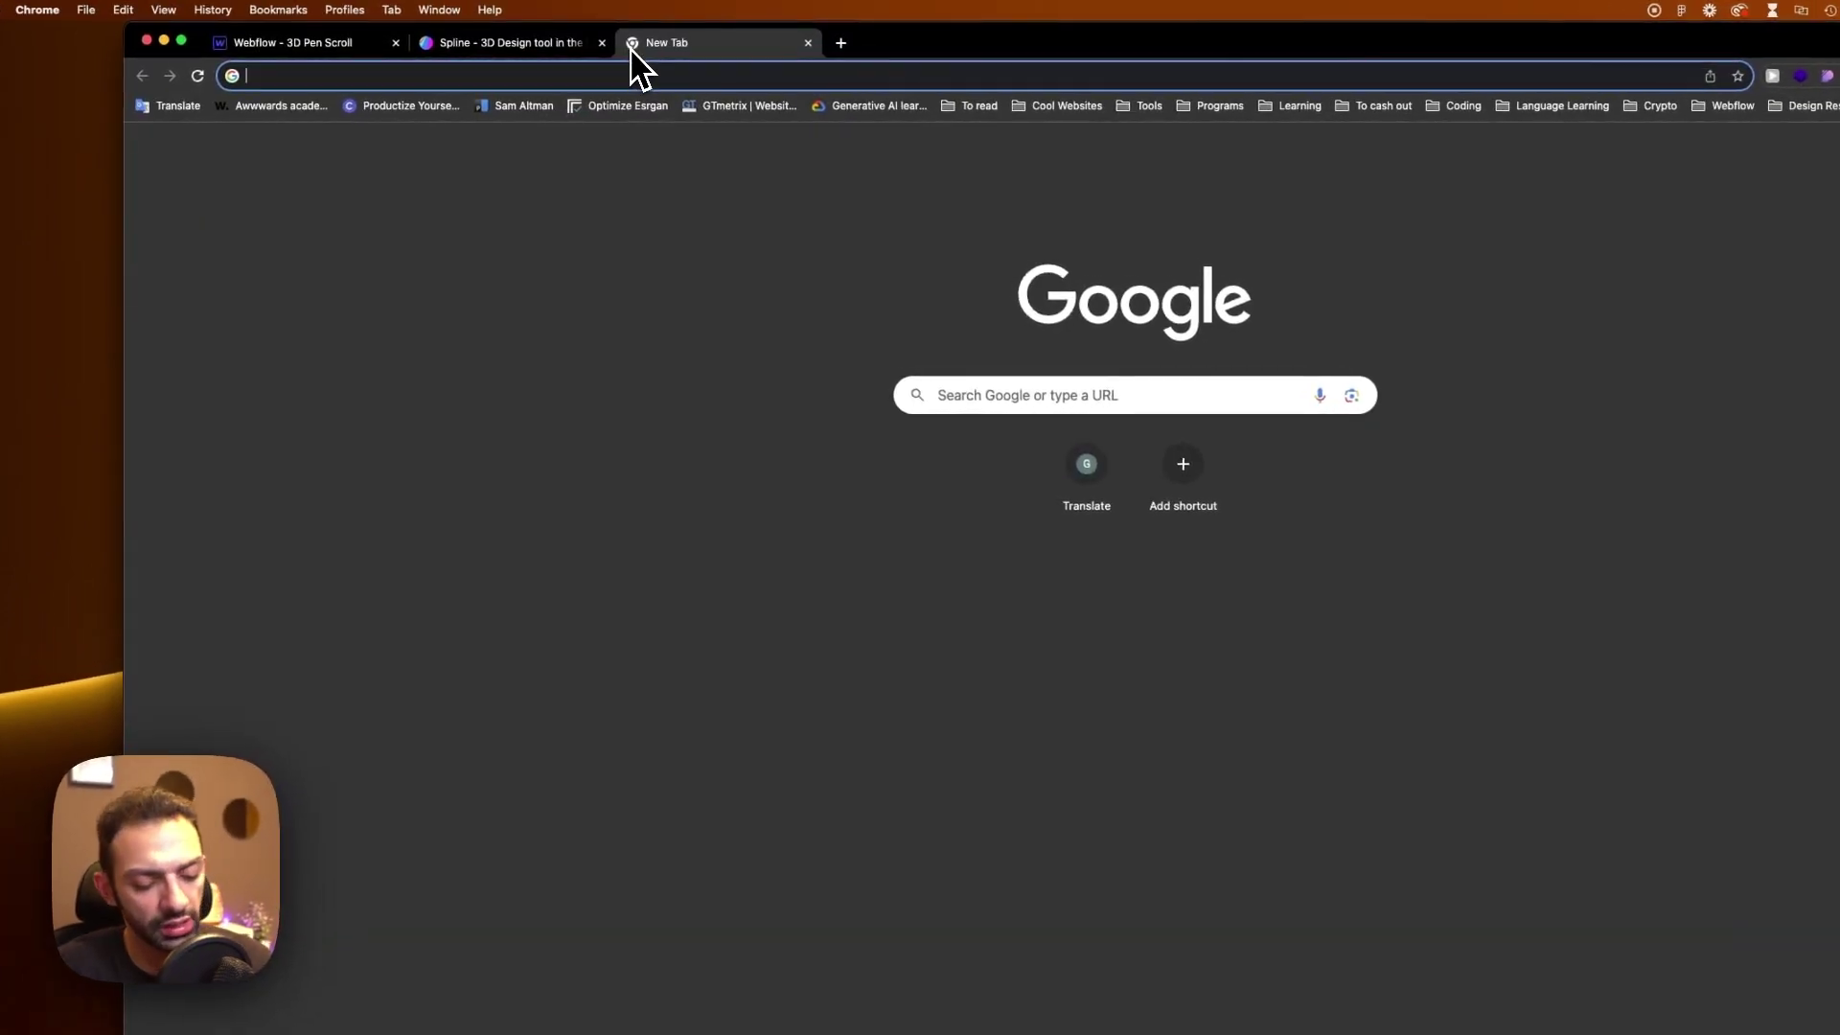
text(iconsc)
key(Return)
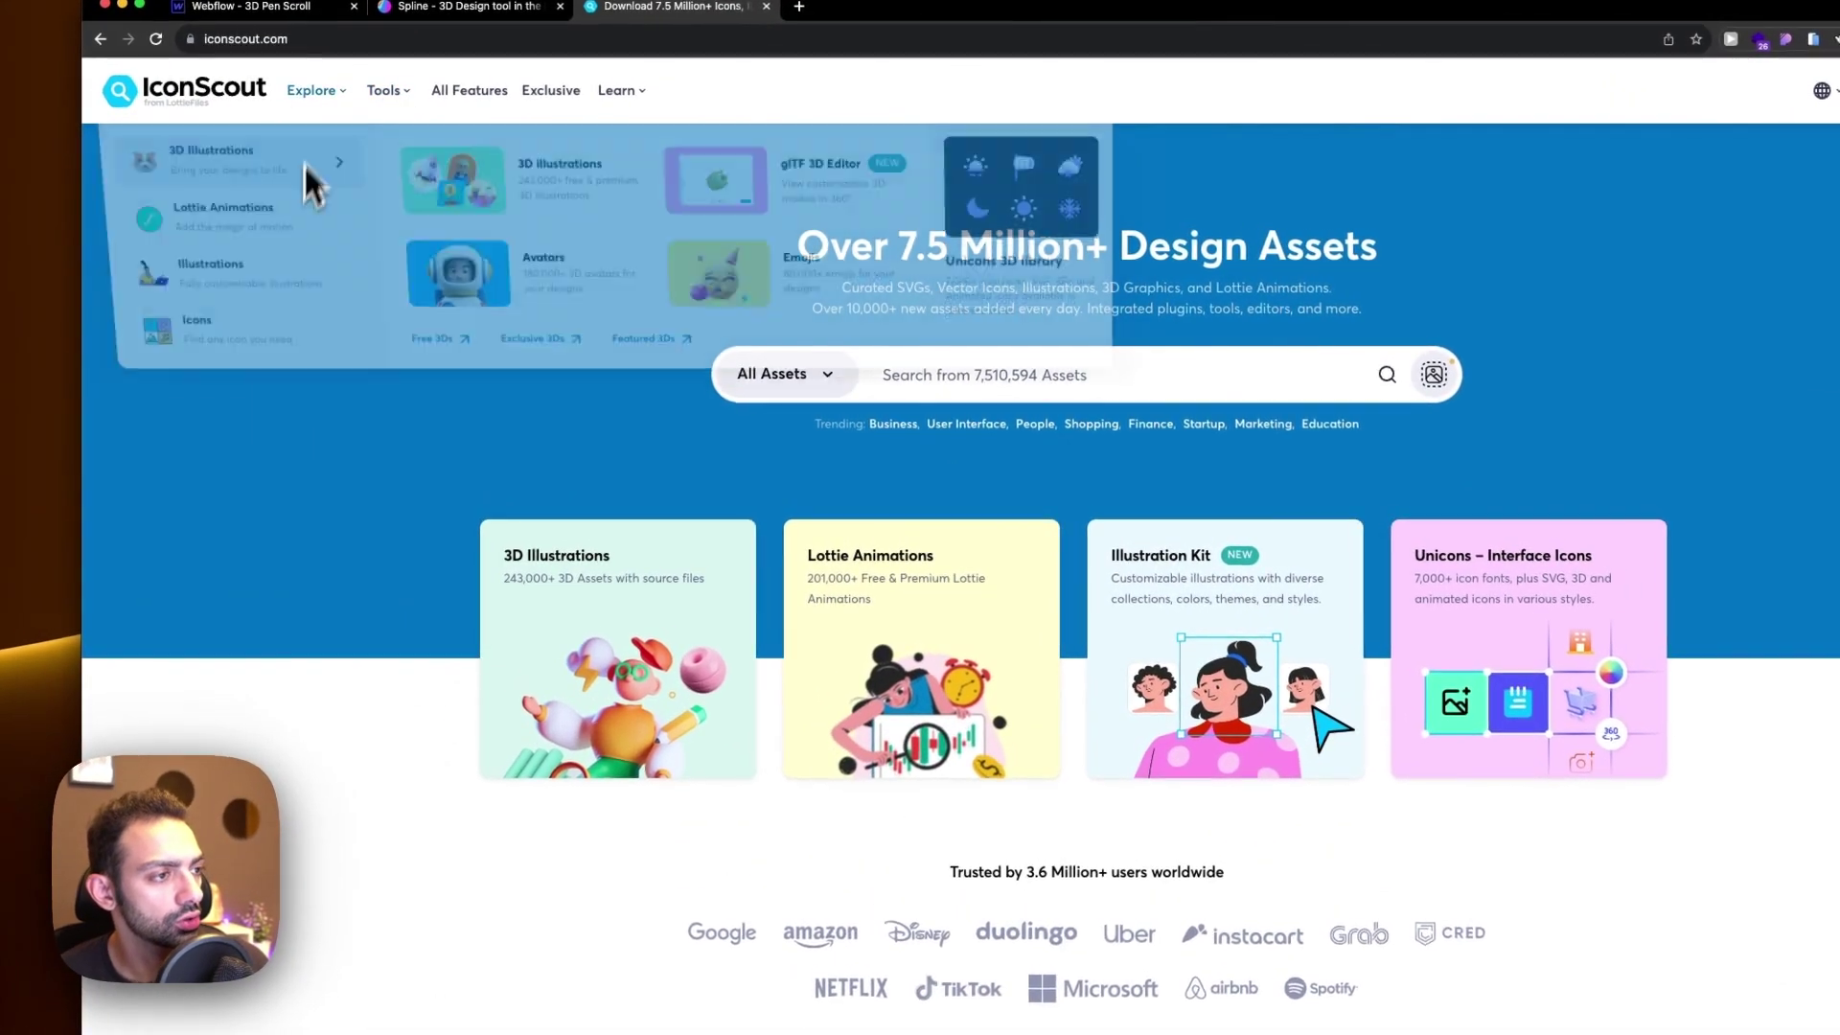
mouse_move(359, 109)
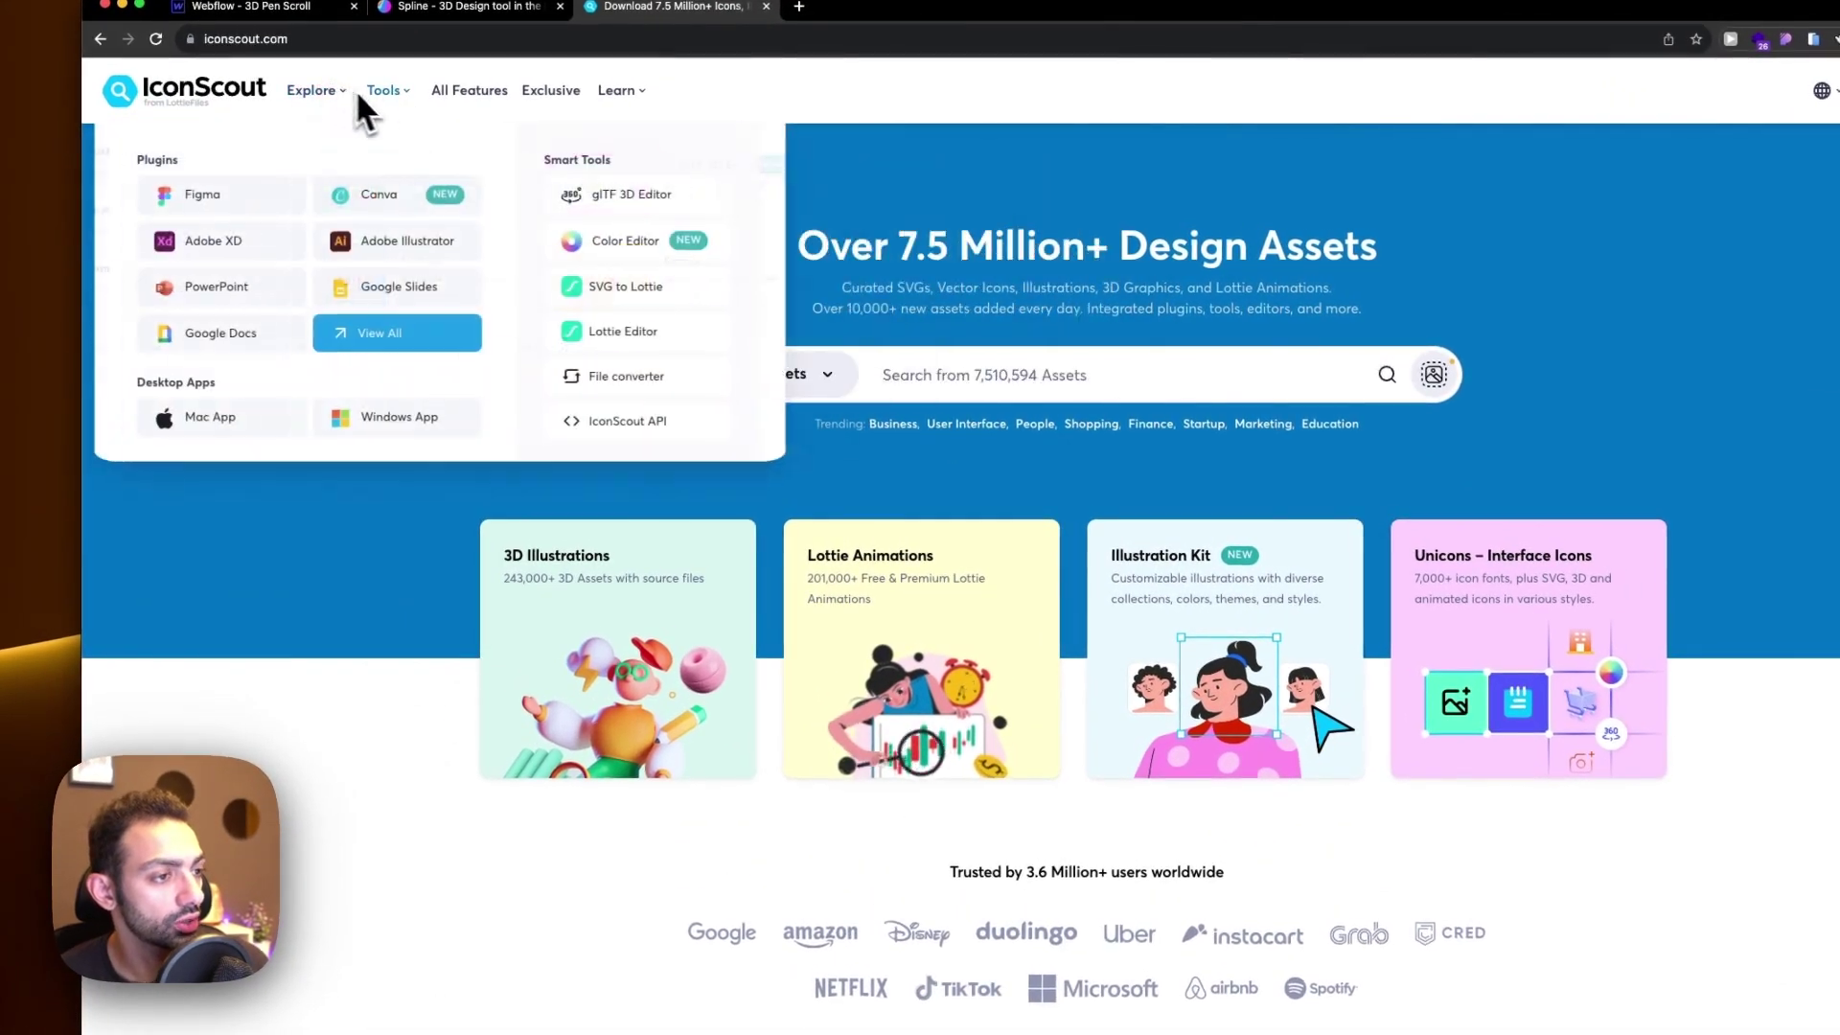
click(615, 201)
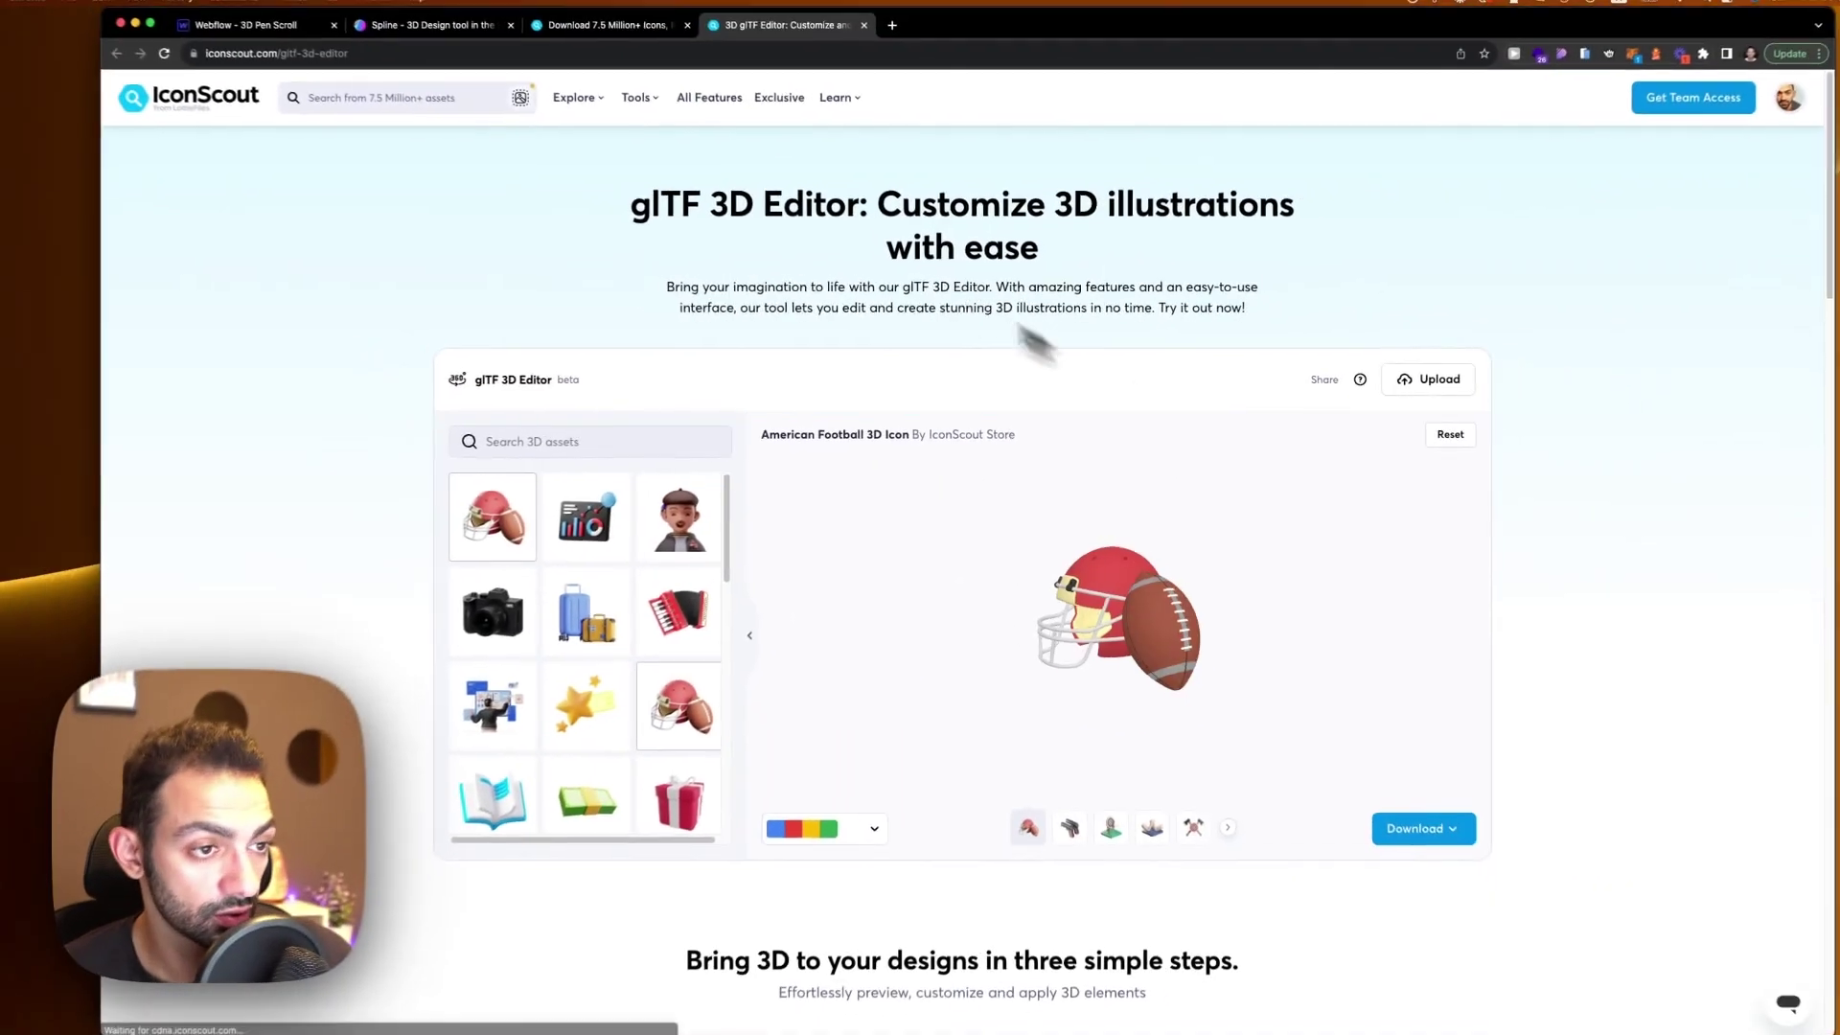
Search the glTF 3D Editor's asset library for "pen"
scroll(661, 230, down, 5)
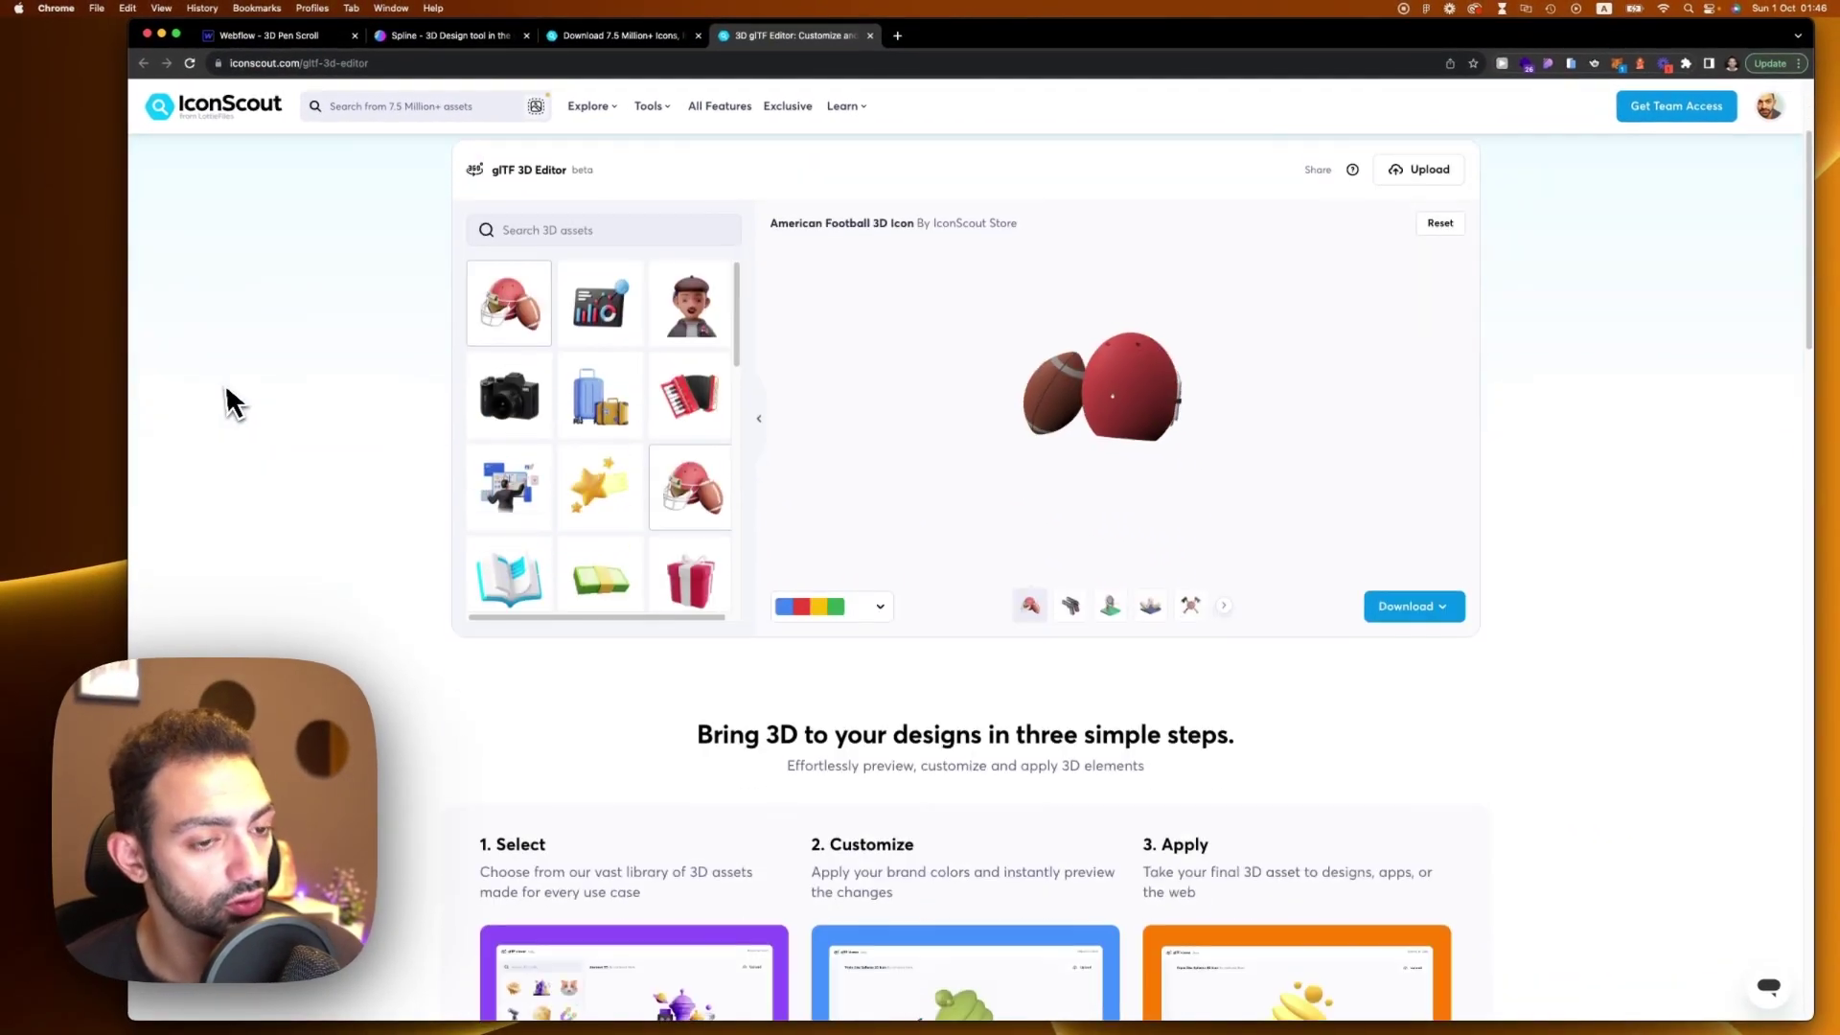
scroll(608, 421, down, 10)
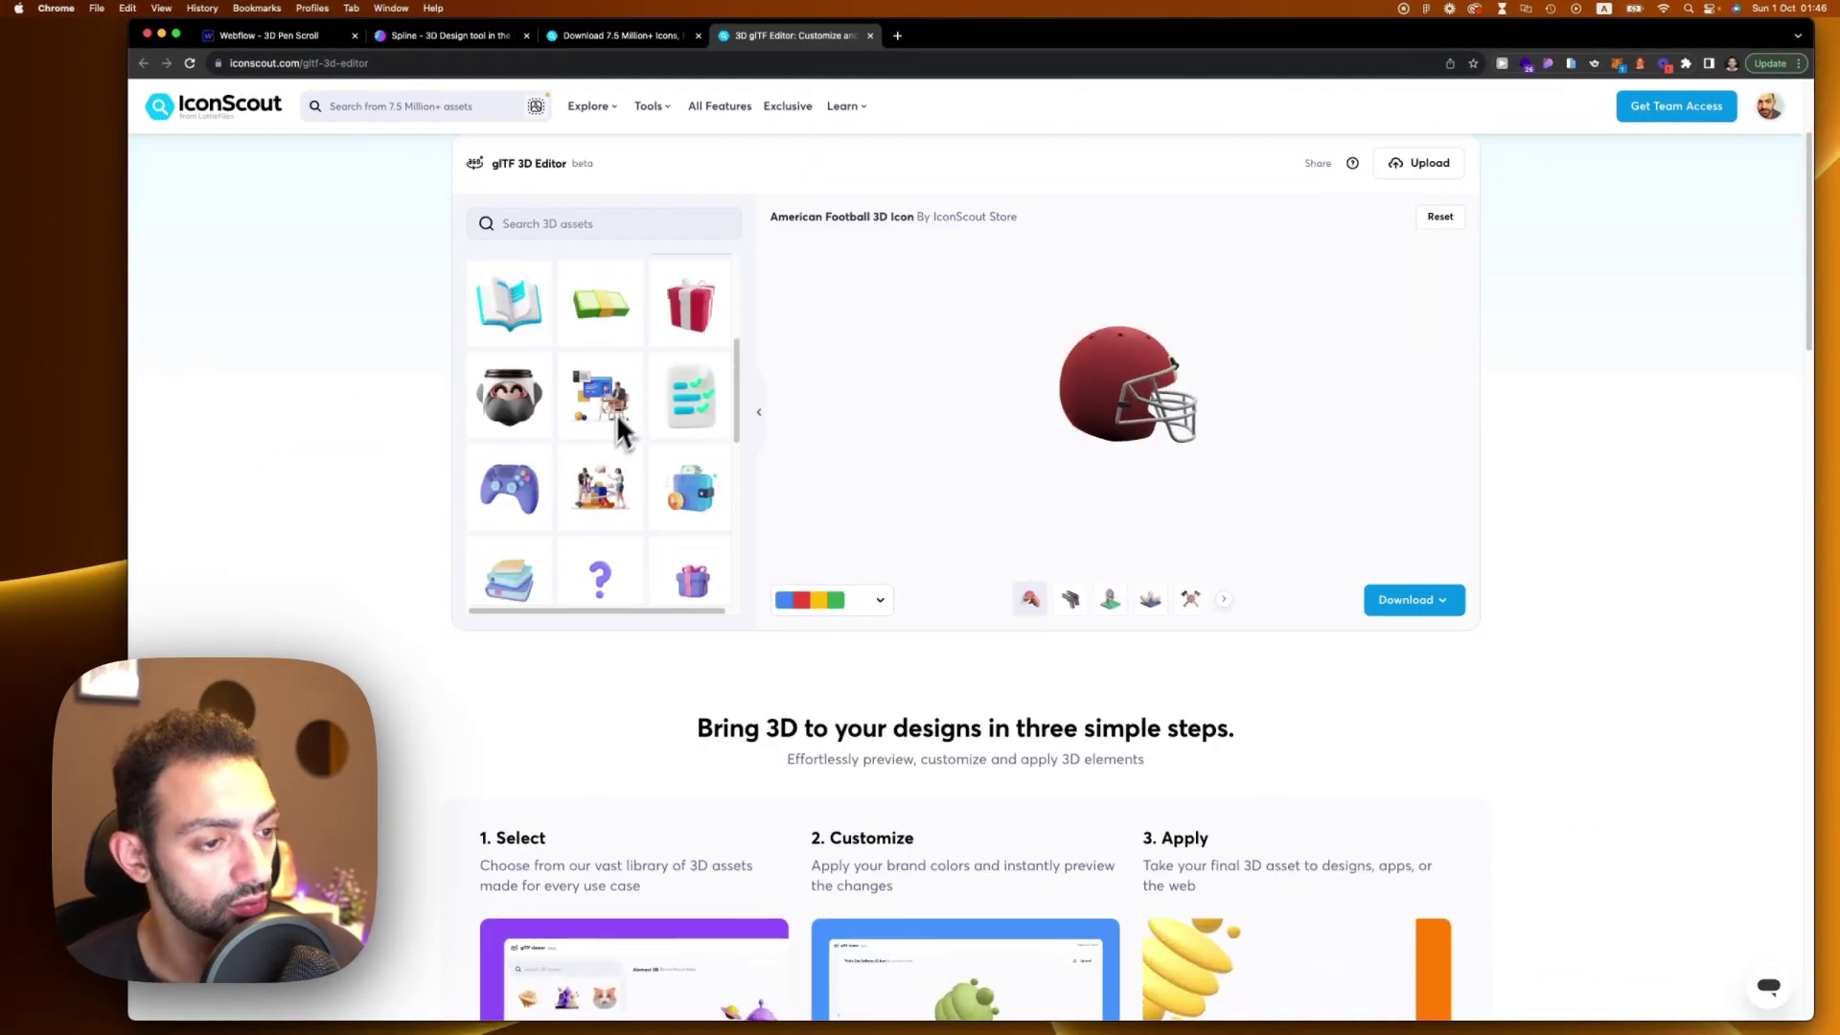
scroll(577, 447, up, 10)
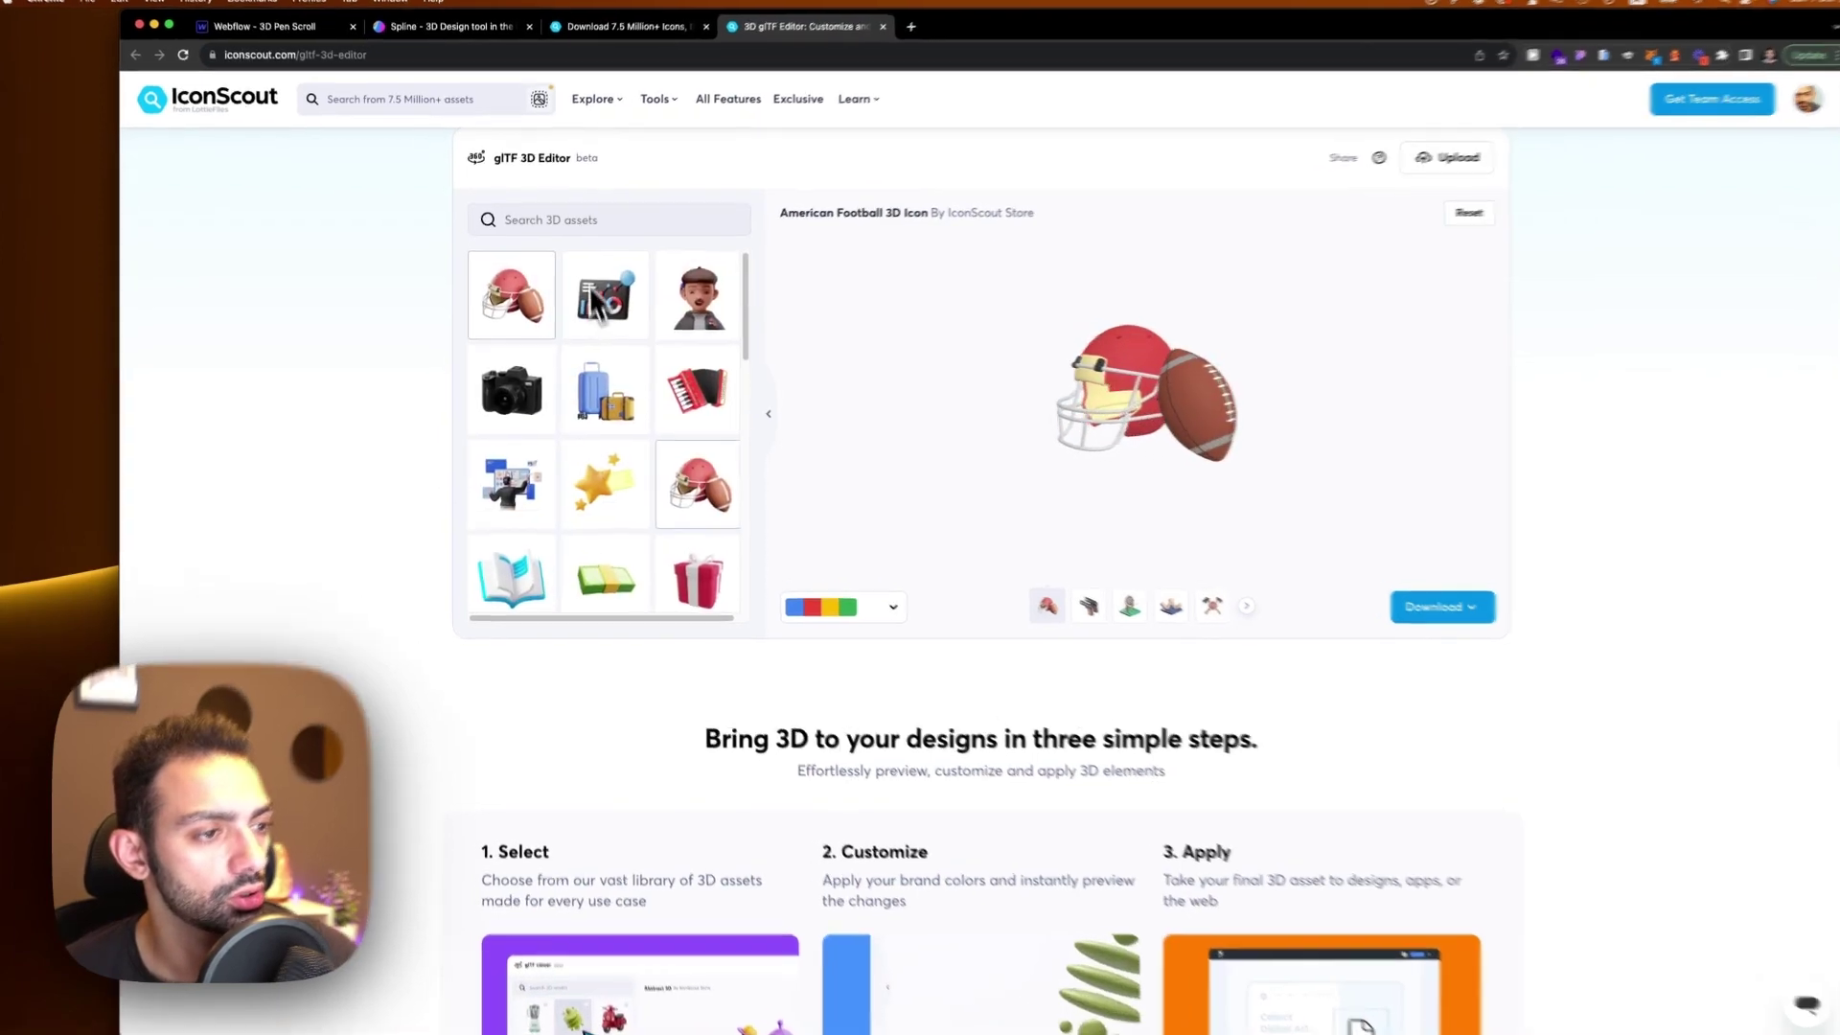
click(634, 198)
text(pen)
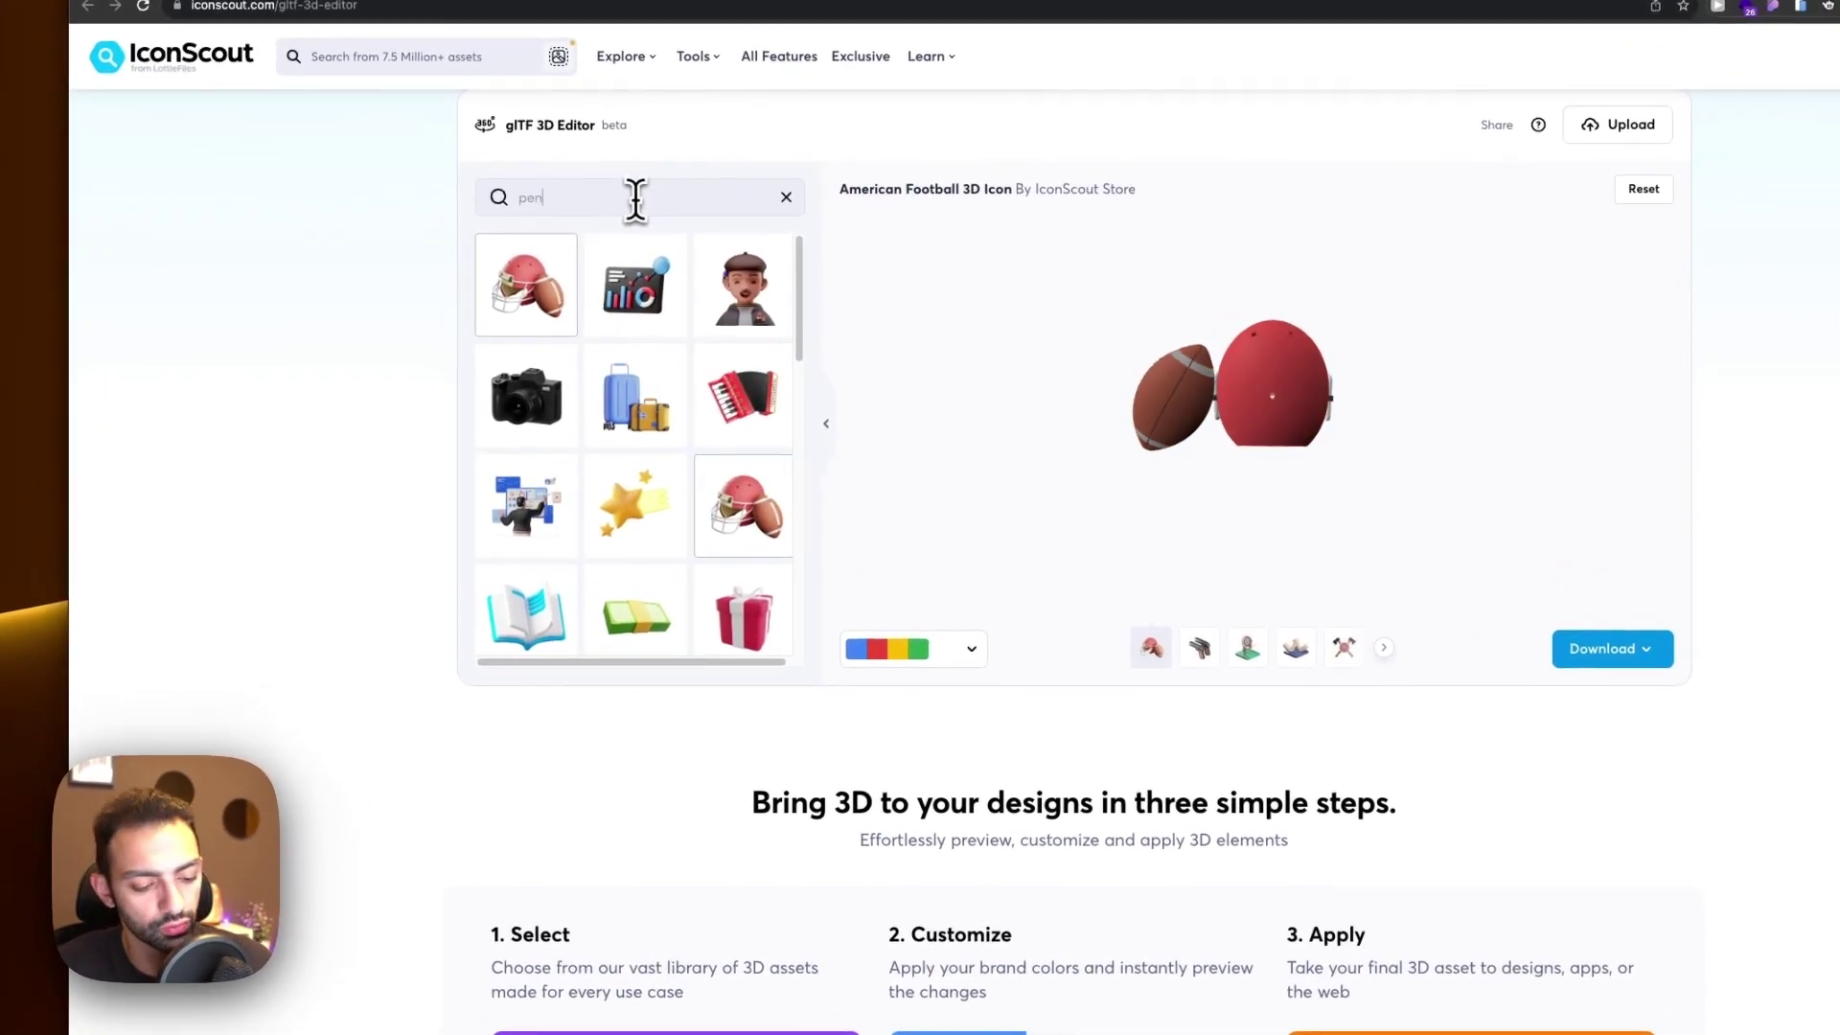
scroll(321, 378, up, 3)
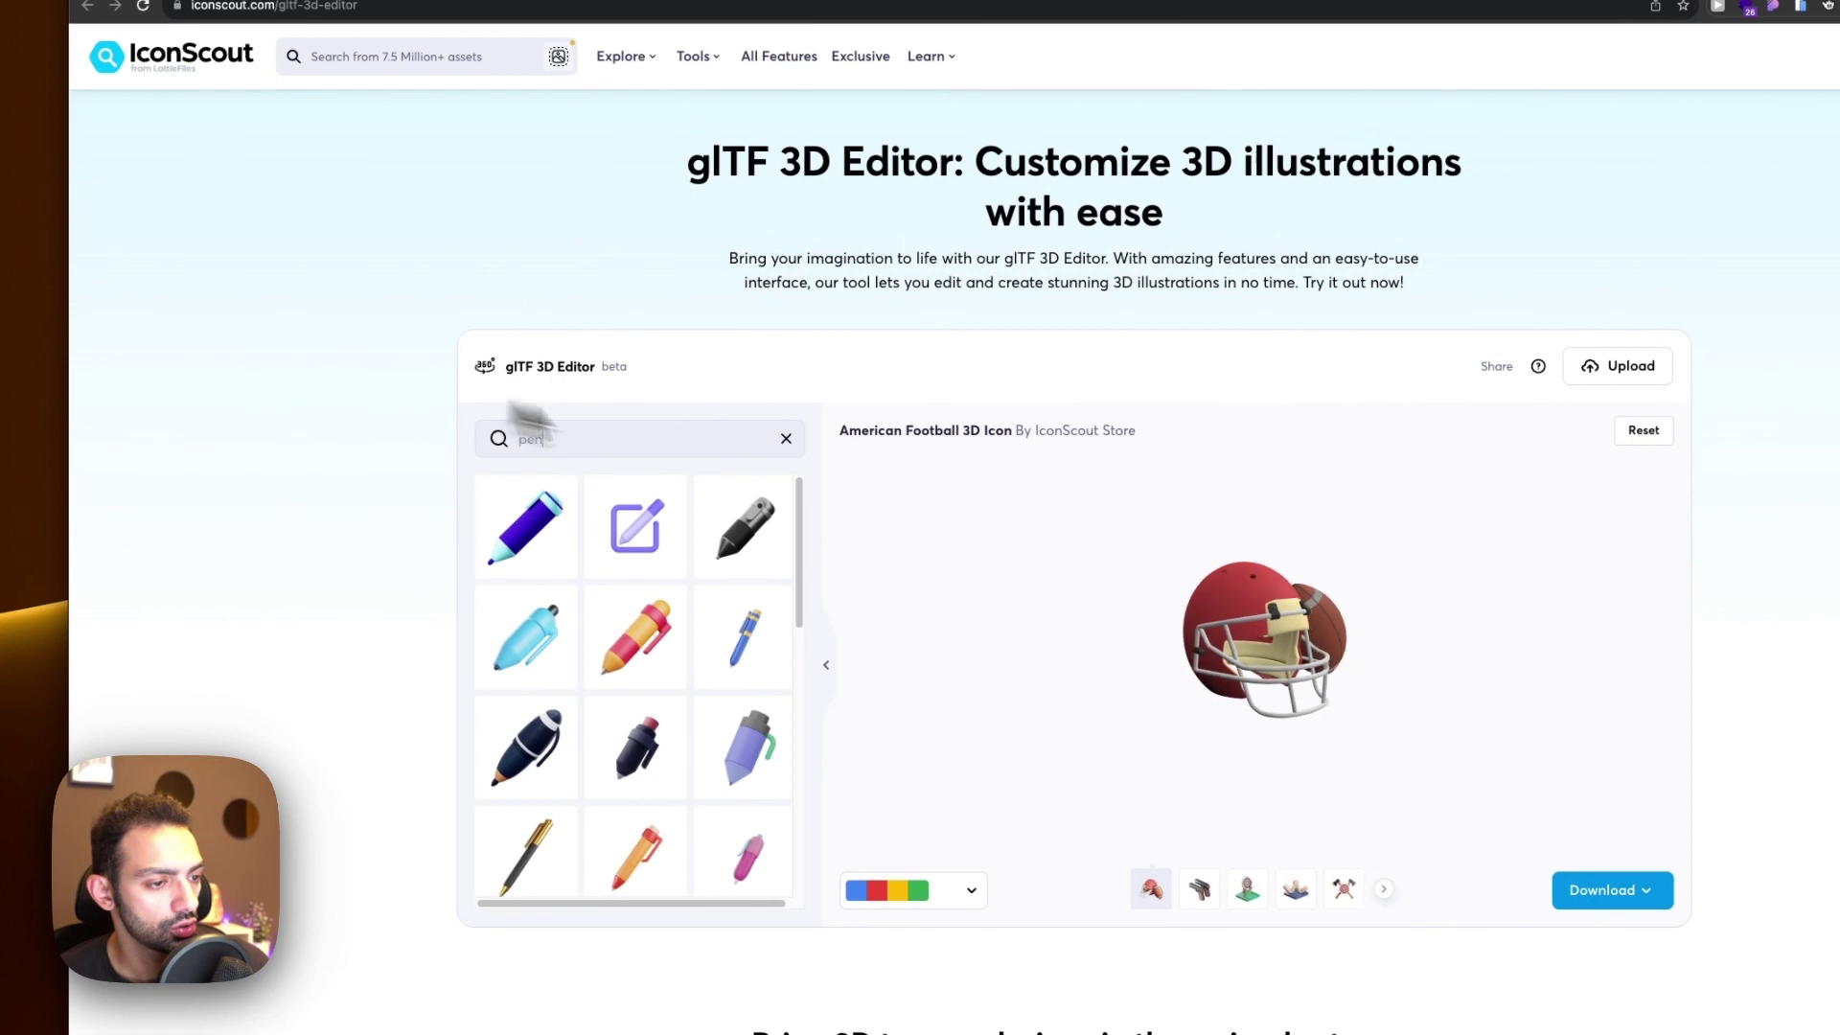
Find the Fountain Pen 3D Icon with the search "pen white", load it and download it as a GLB file
click(738, 637)
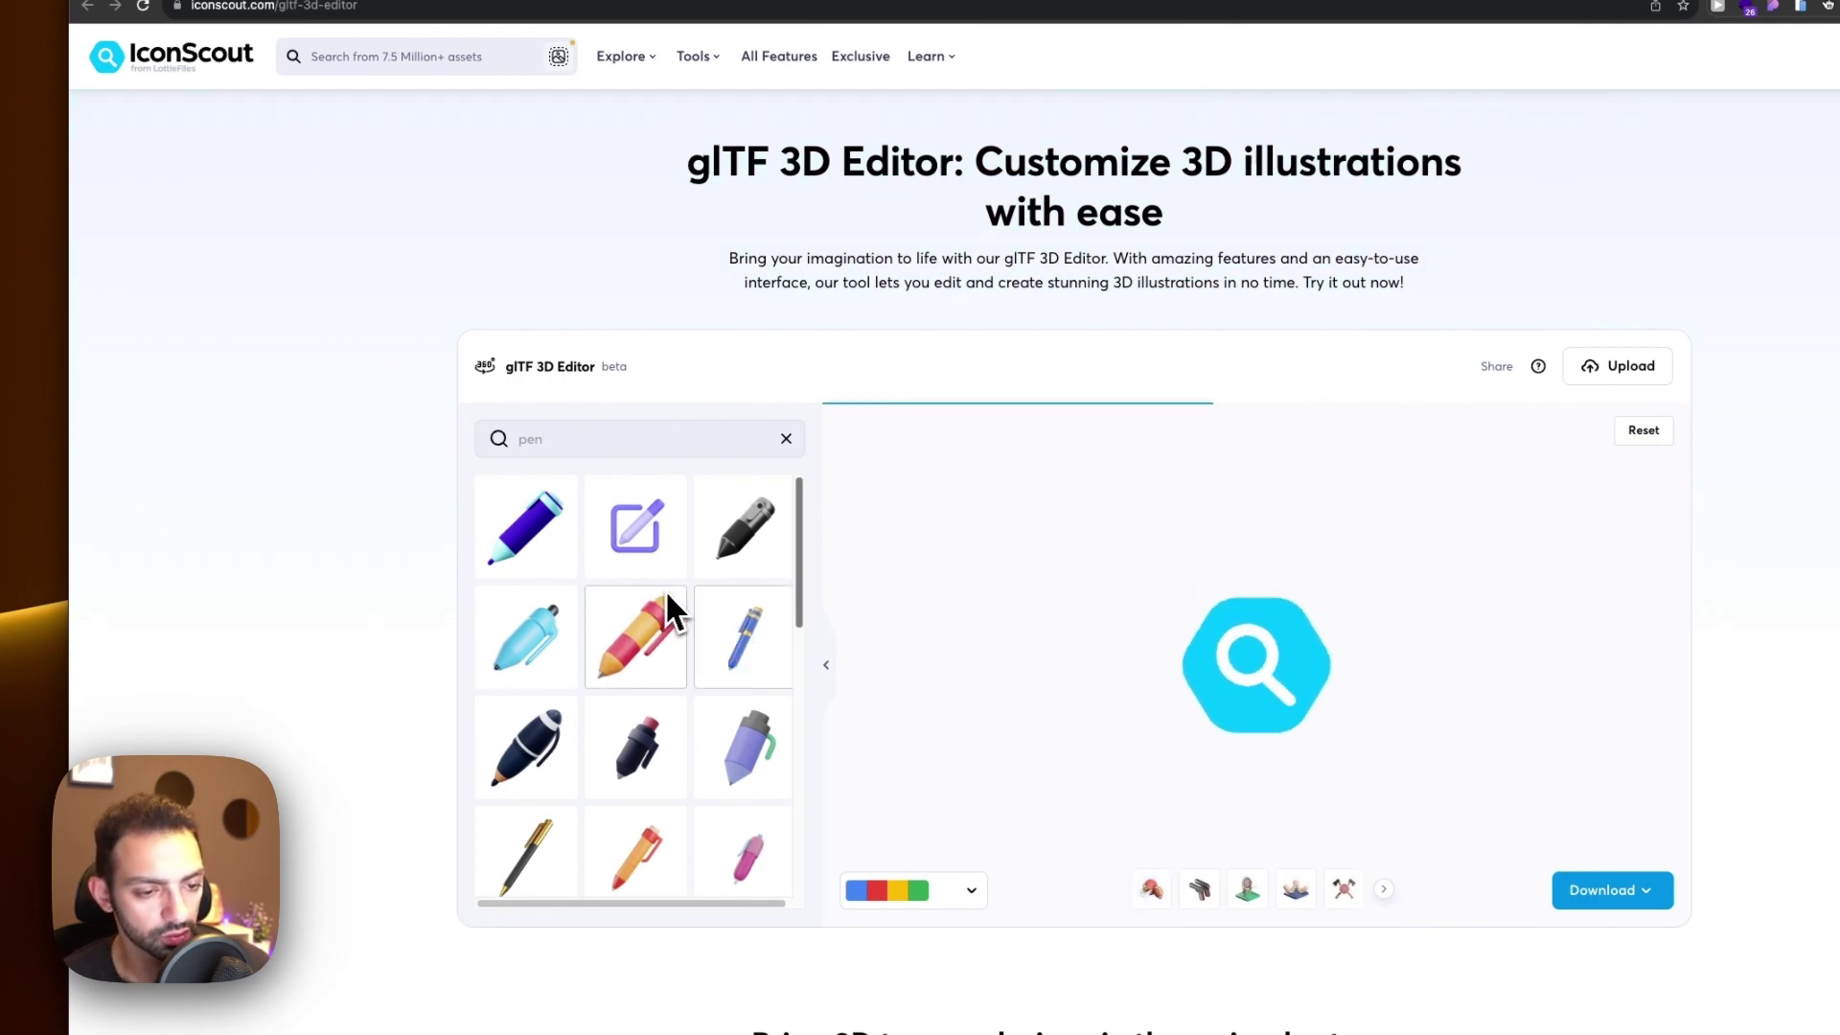
scroll(661, 594, down, 3)
click(541, 731)
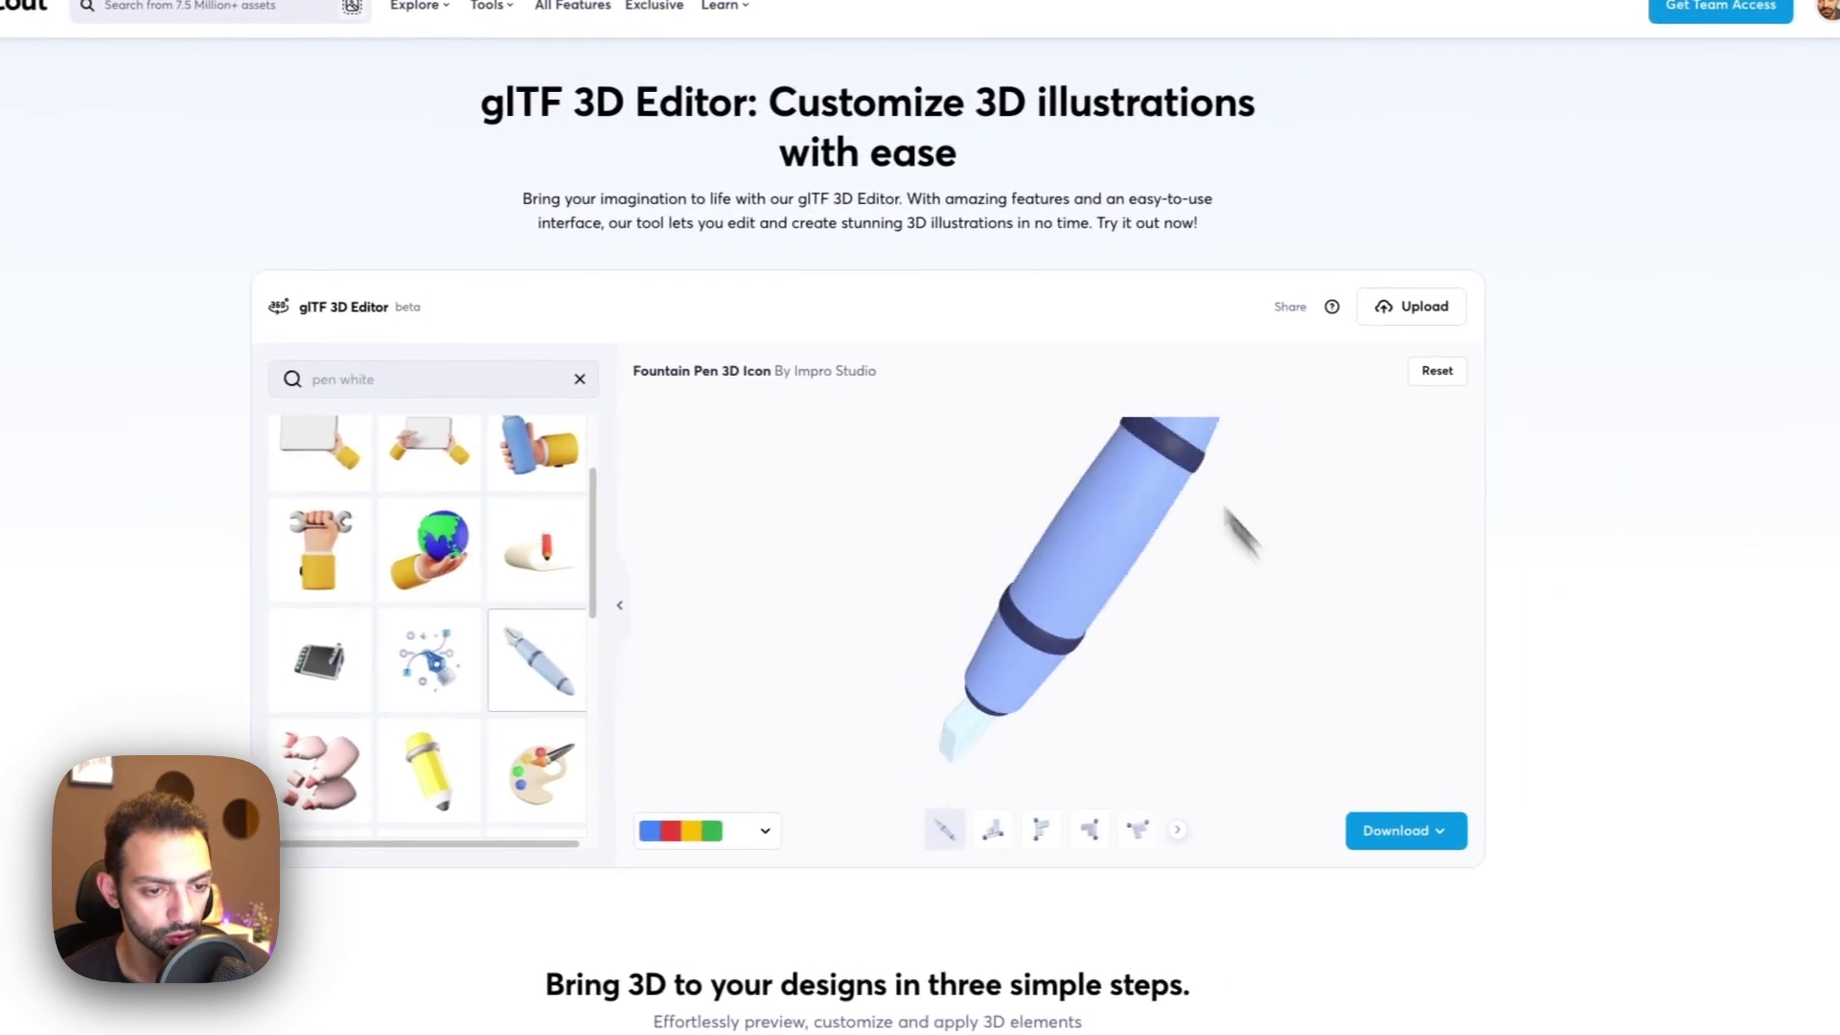
drag(1224, 508, 1083, 355)
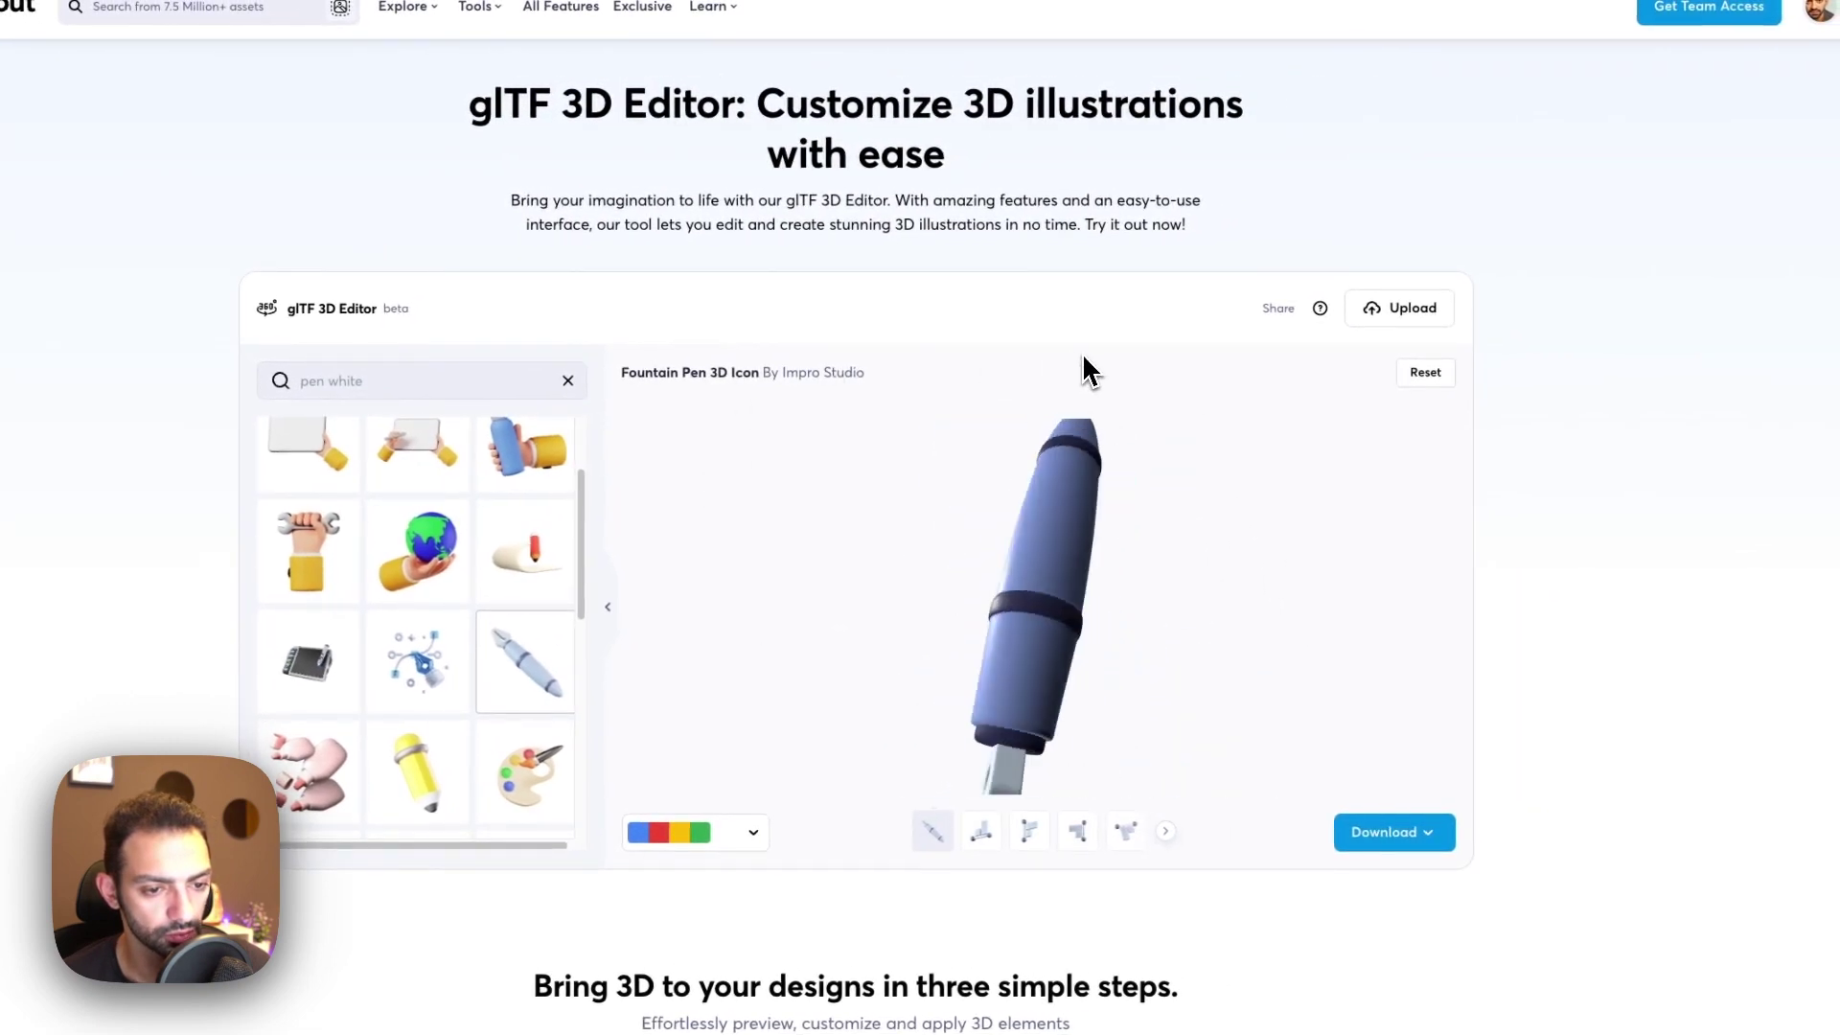
click(1404, 817)
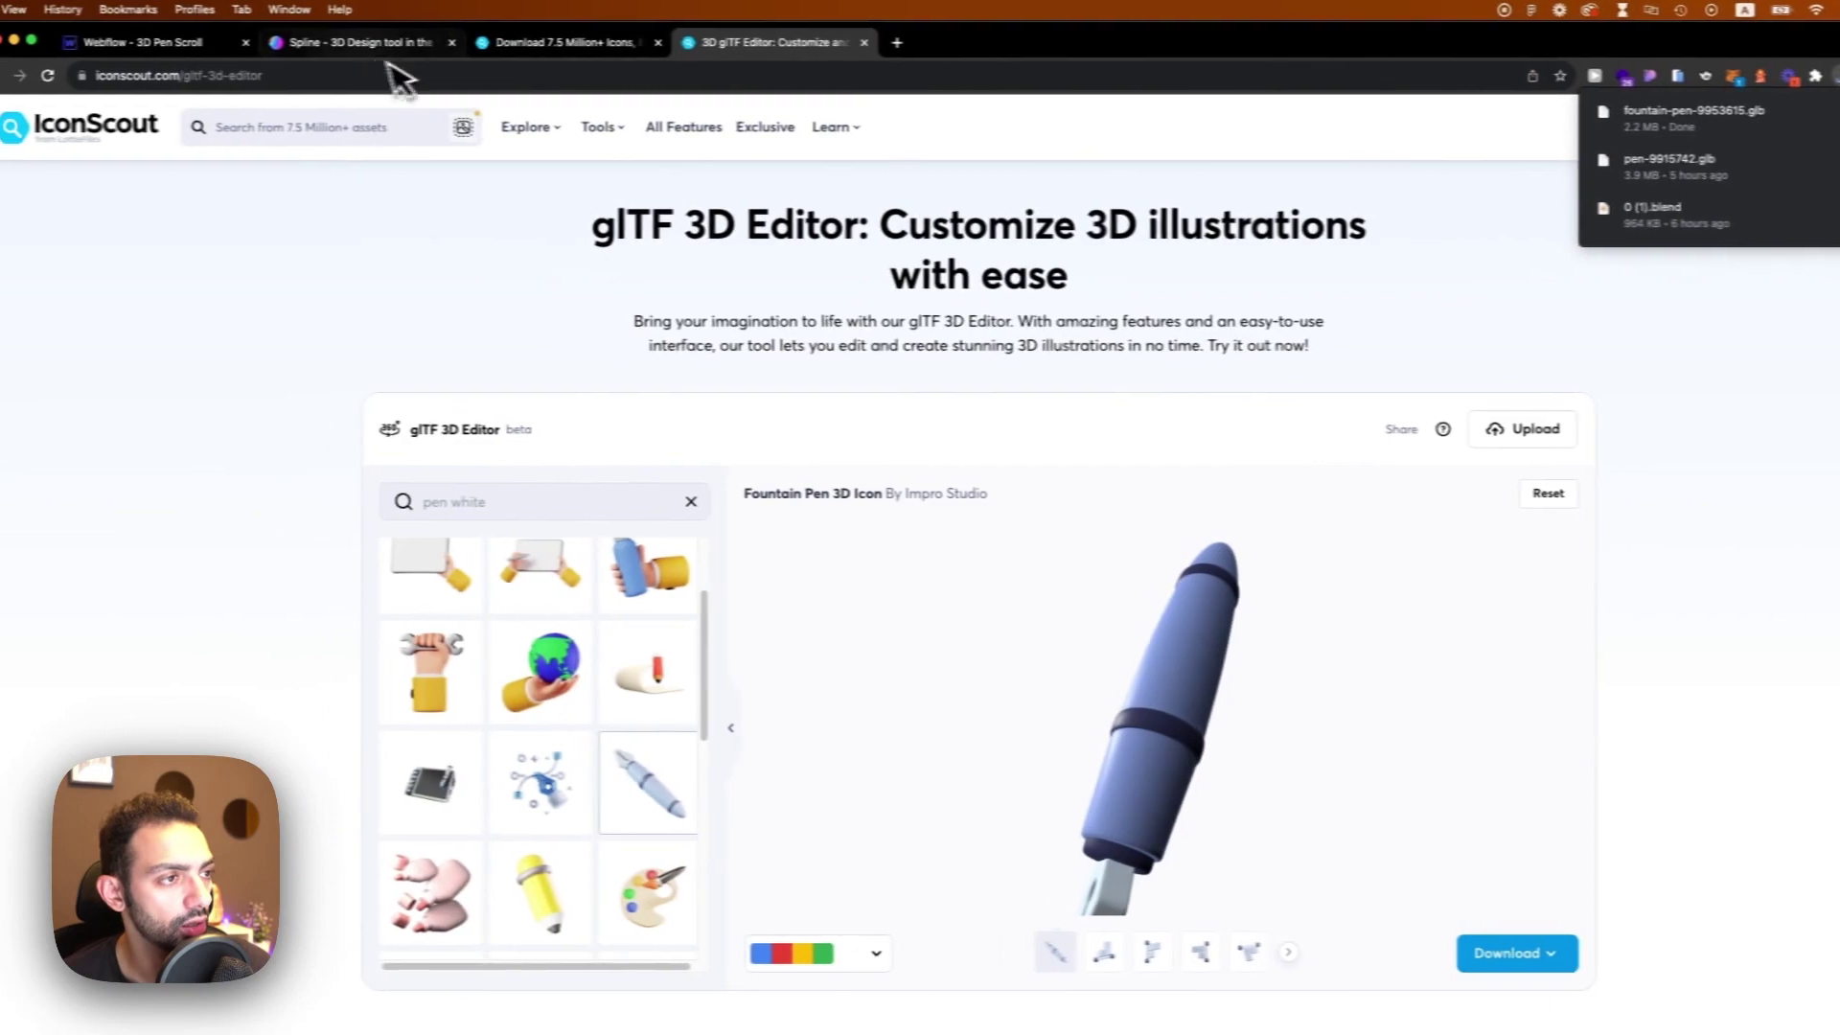
Switch to the Spline site, open its web app and create a new file
click(378, 44)
click(1137, 121)
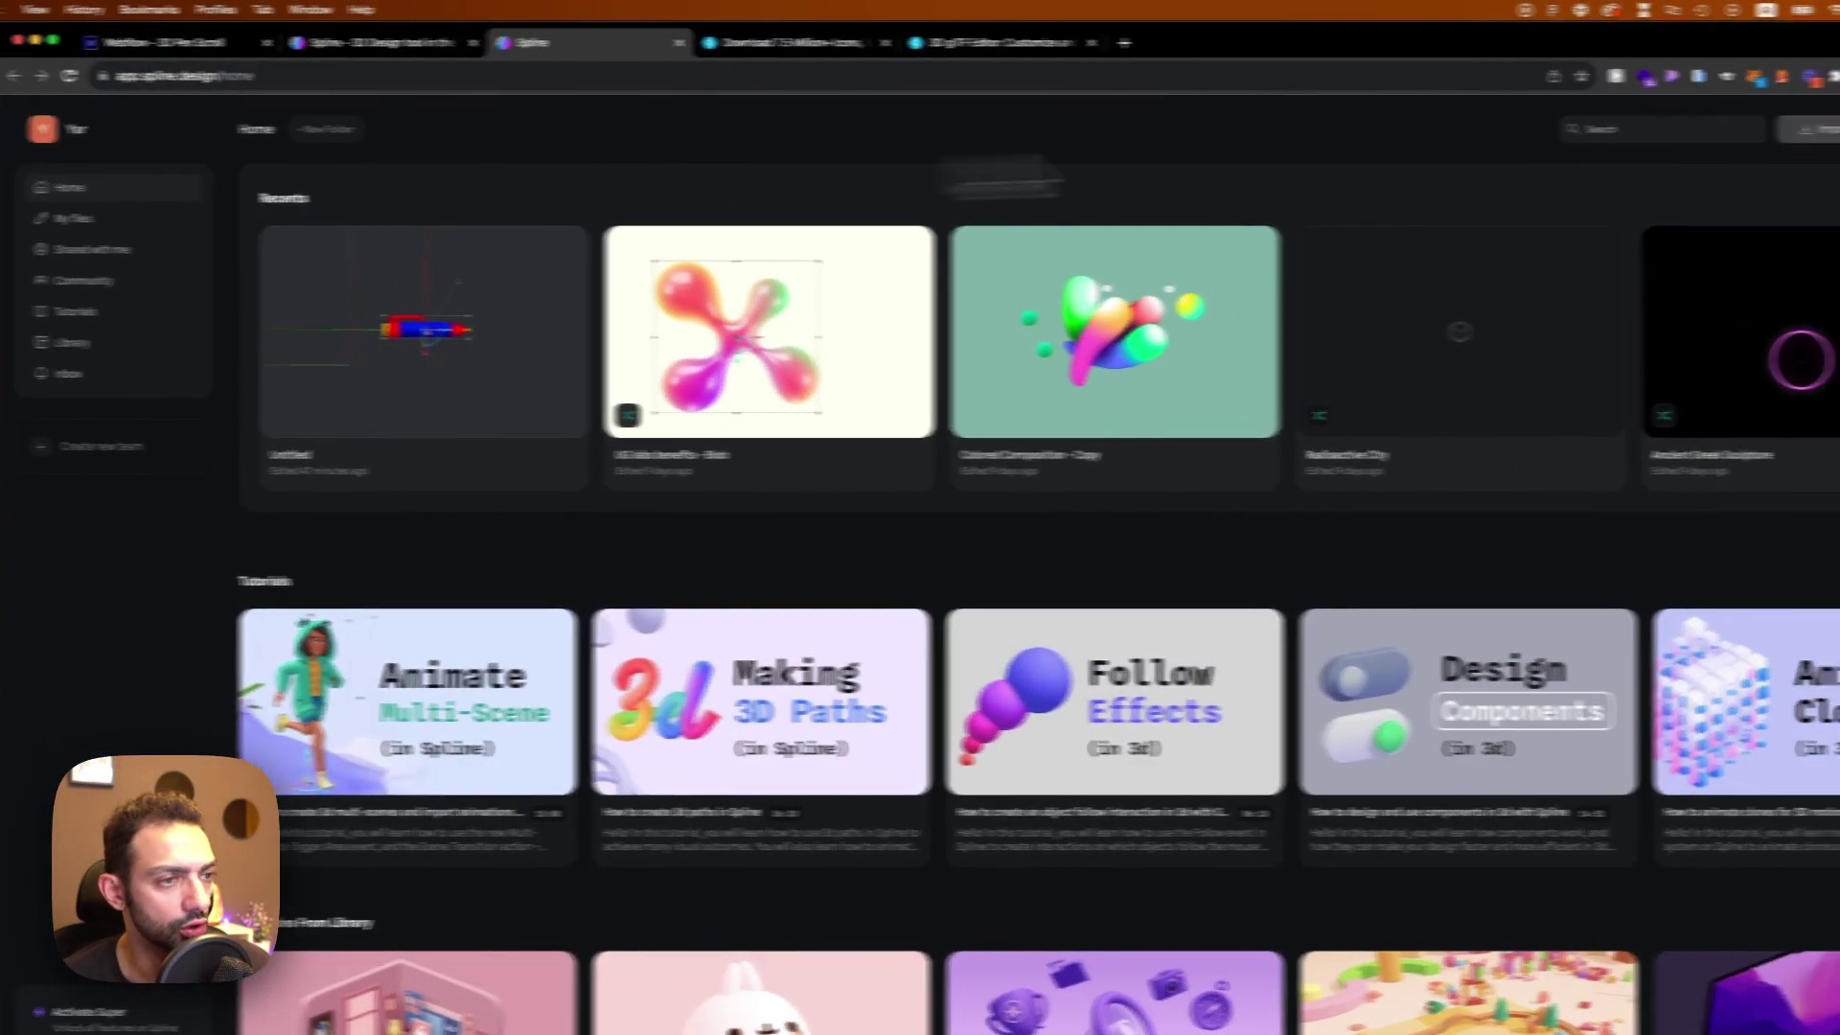
click(1753, 133)
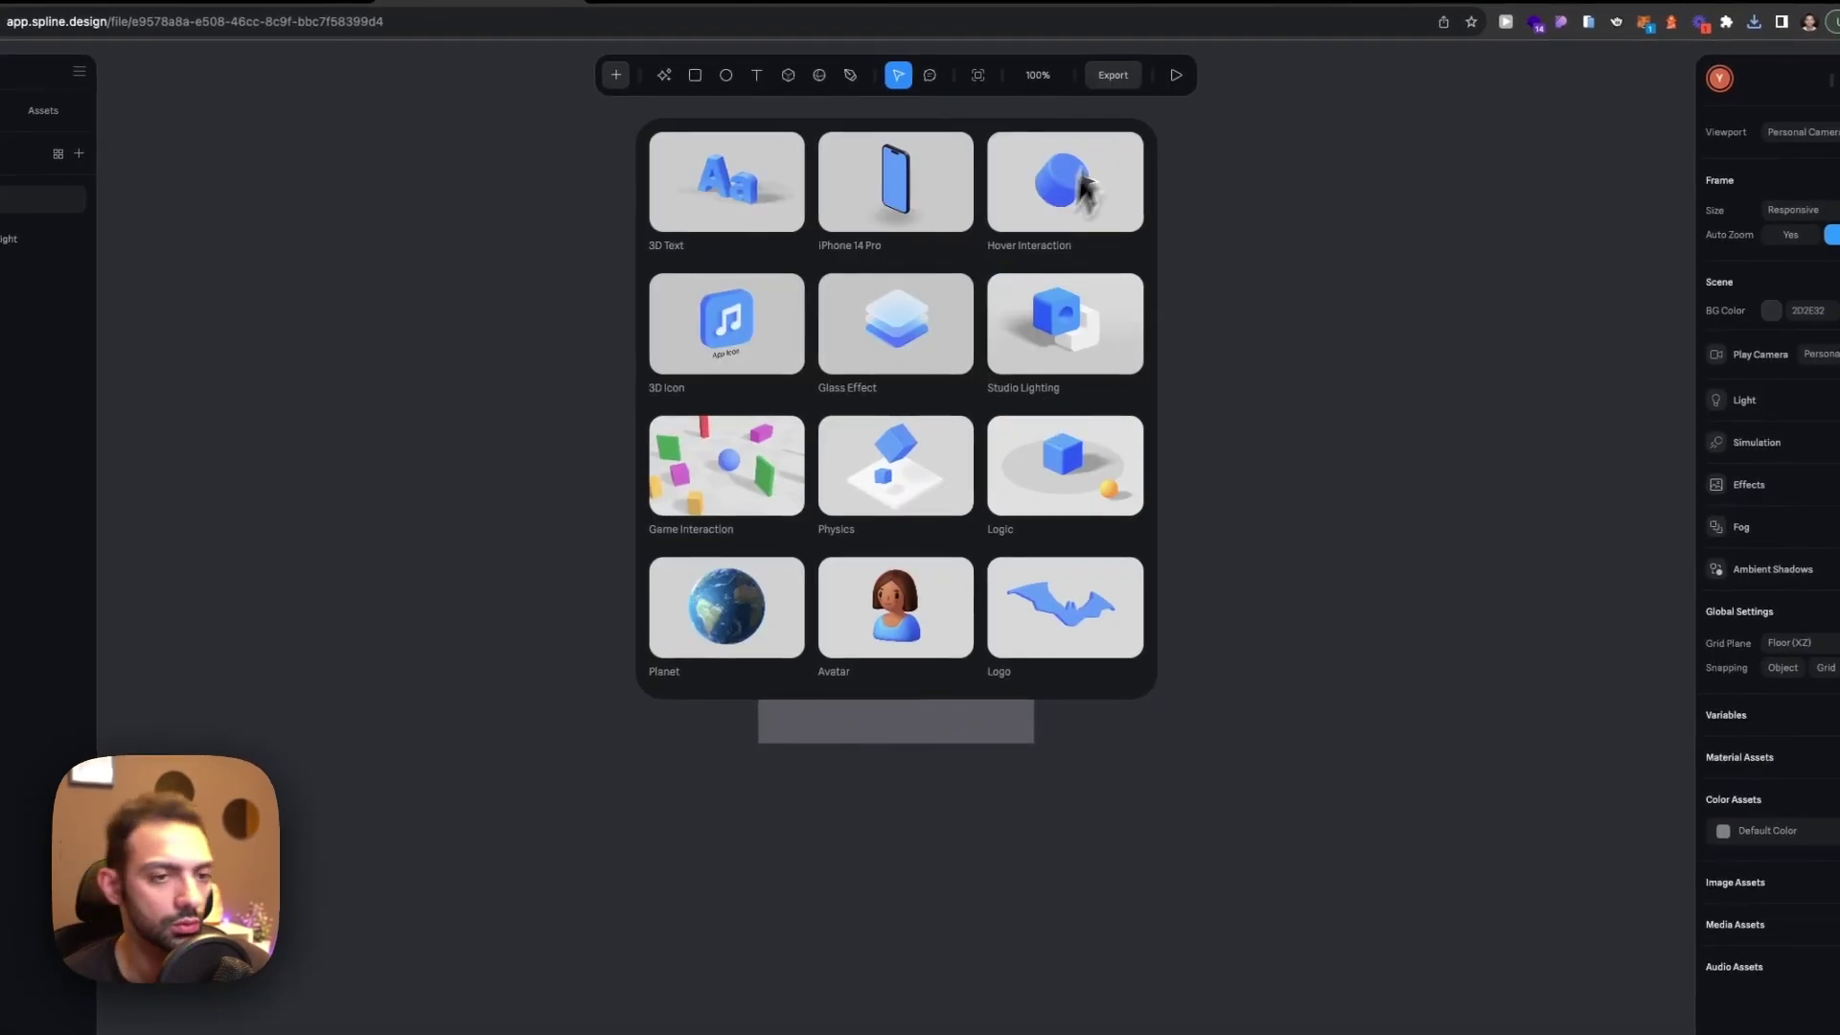
Dismiss the starter templates and delete the default rectangle from the scene
click(1418, 220)
click(832, 650)
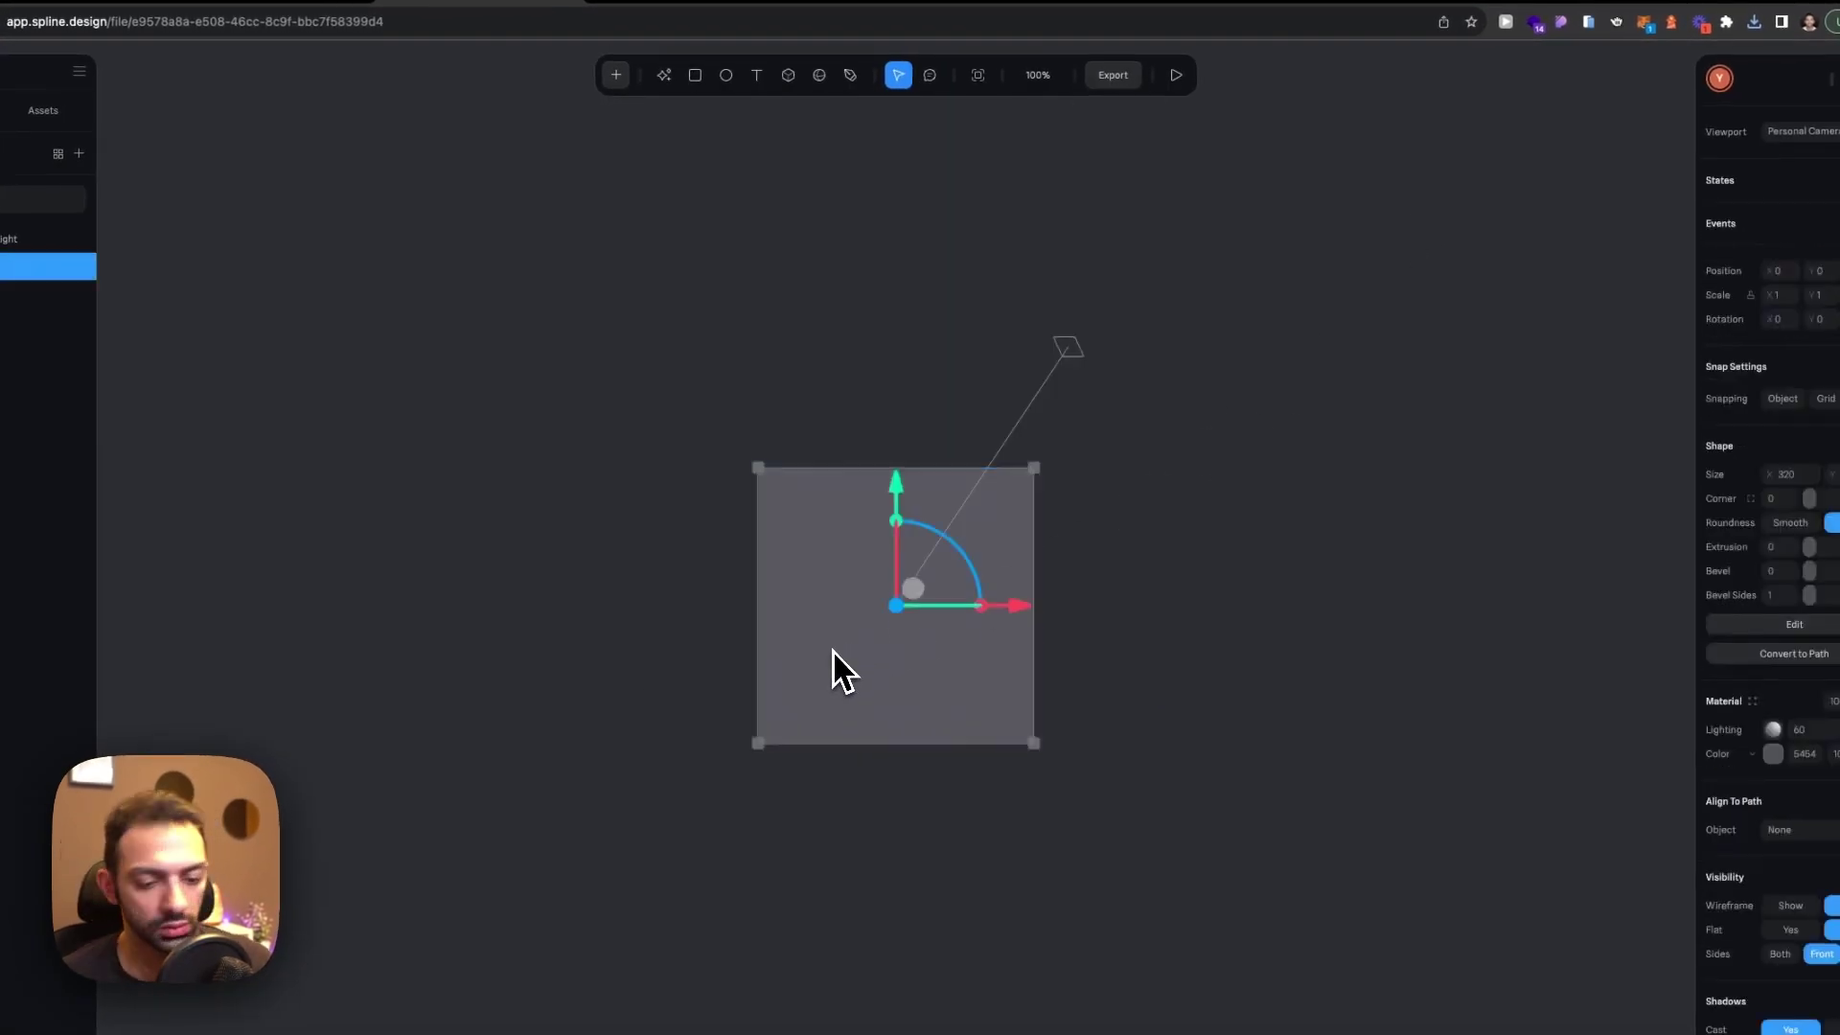
key(Delete)
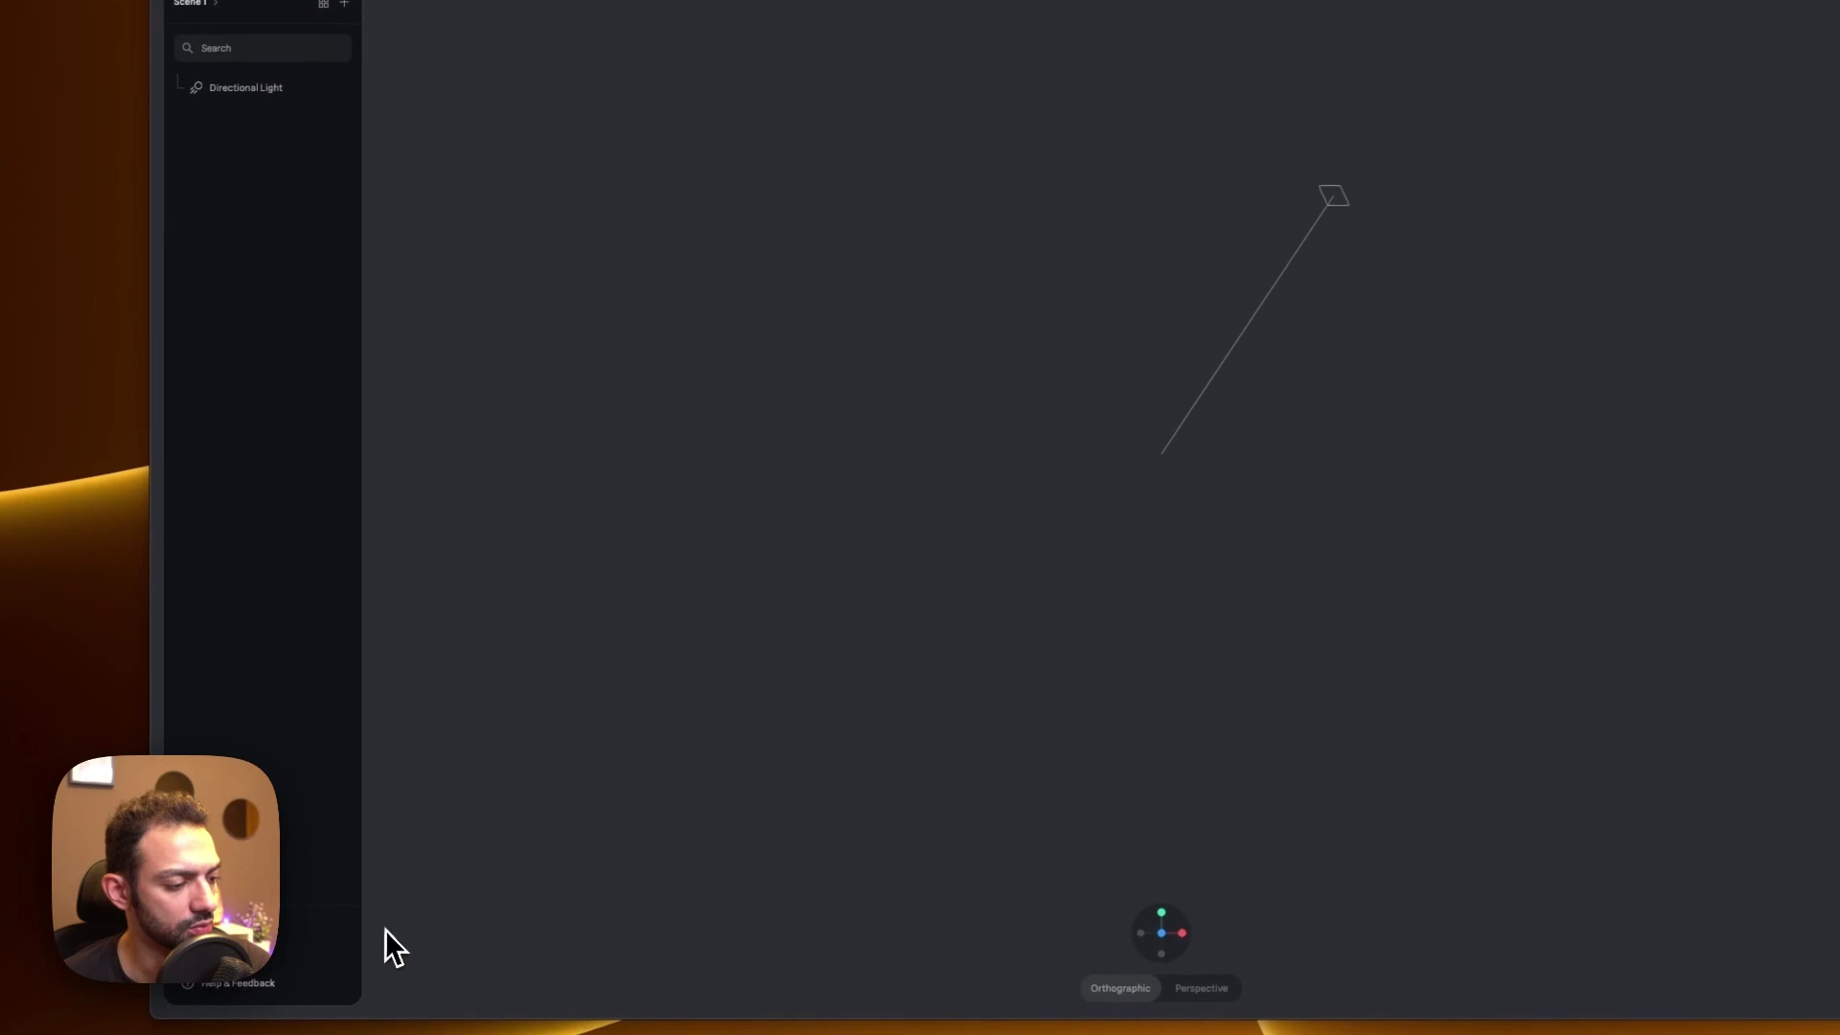
Import the 3D model fountain-pen-9953615.glb from the Downloads folder into the scene
click(325, 948)
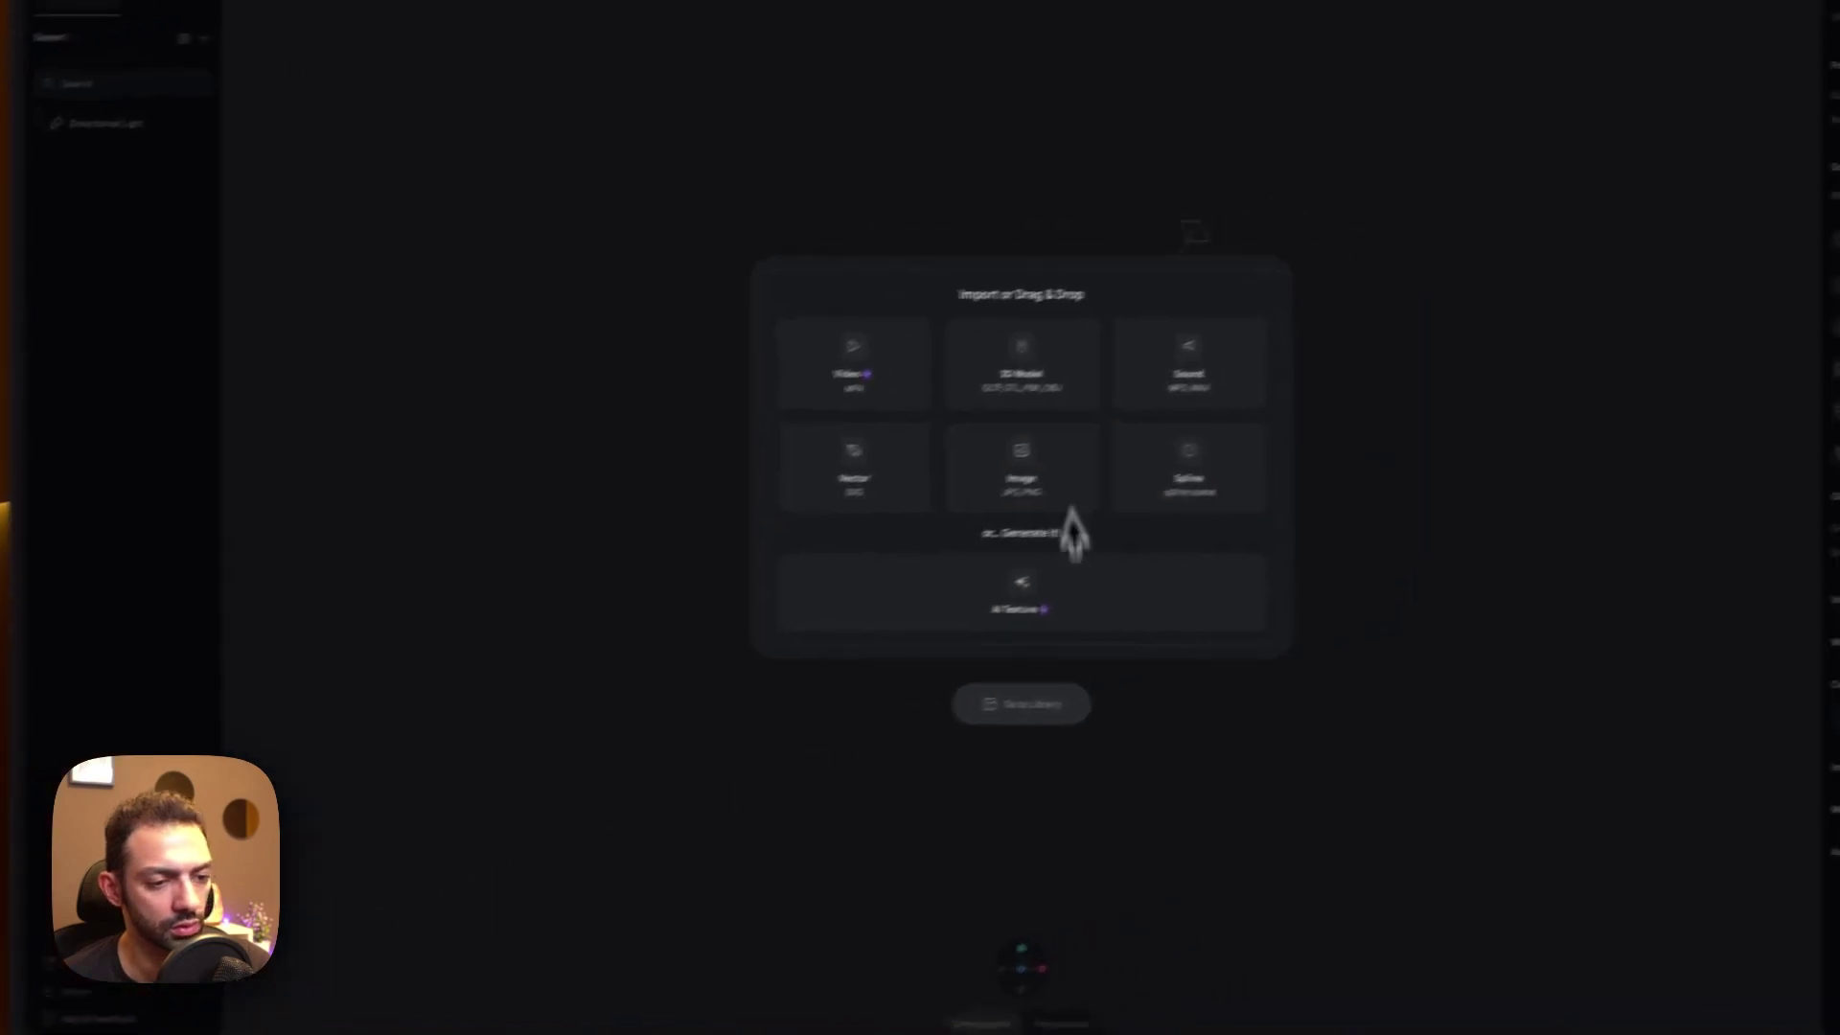
click(992, 403)
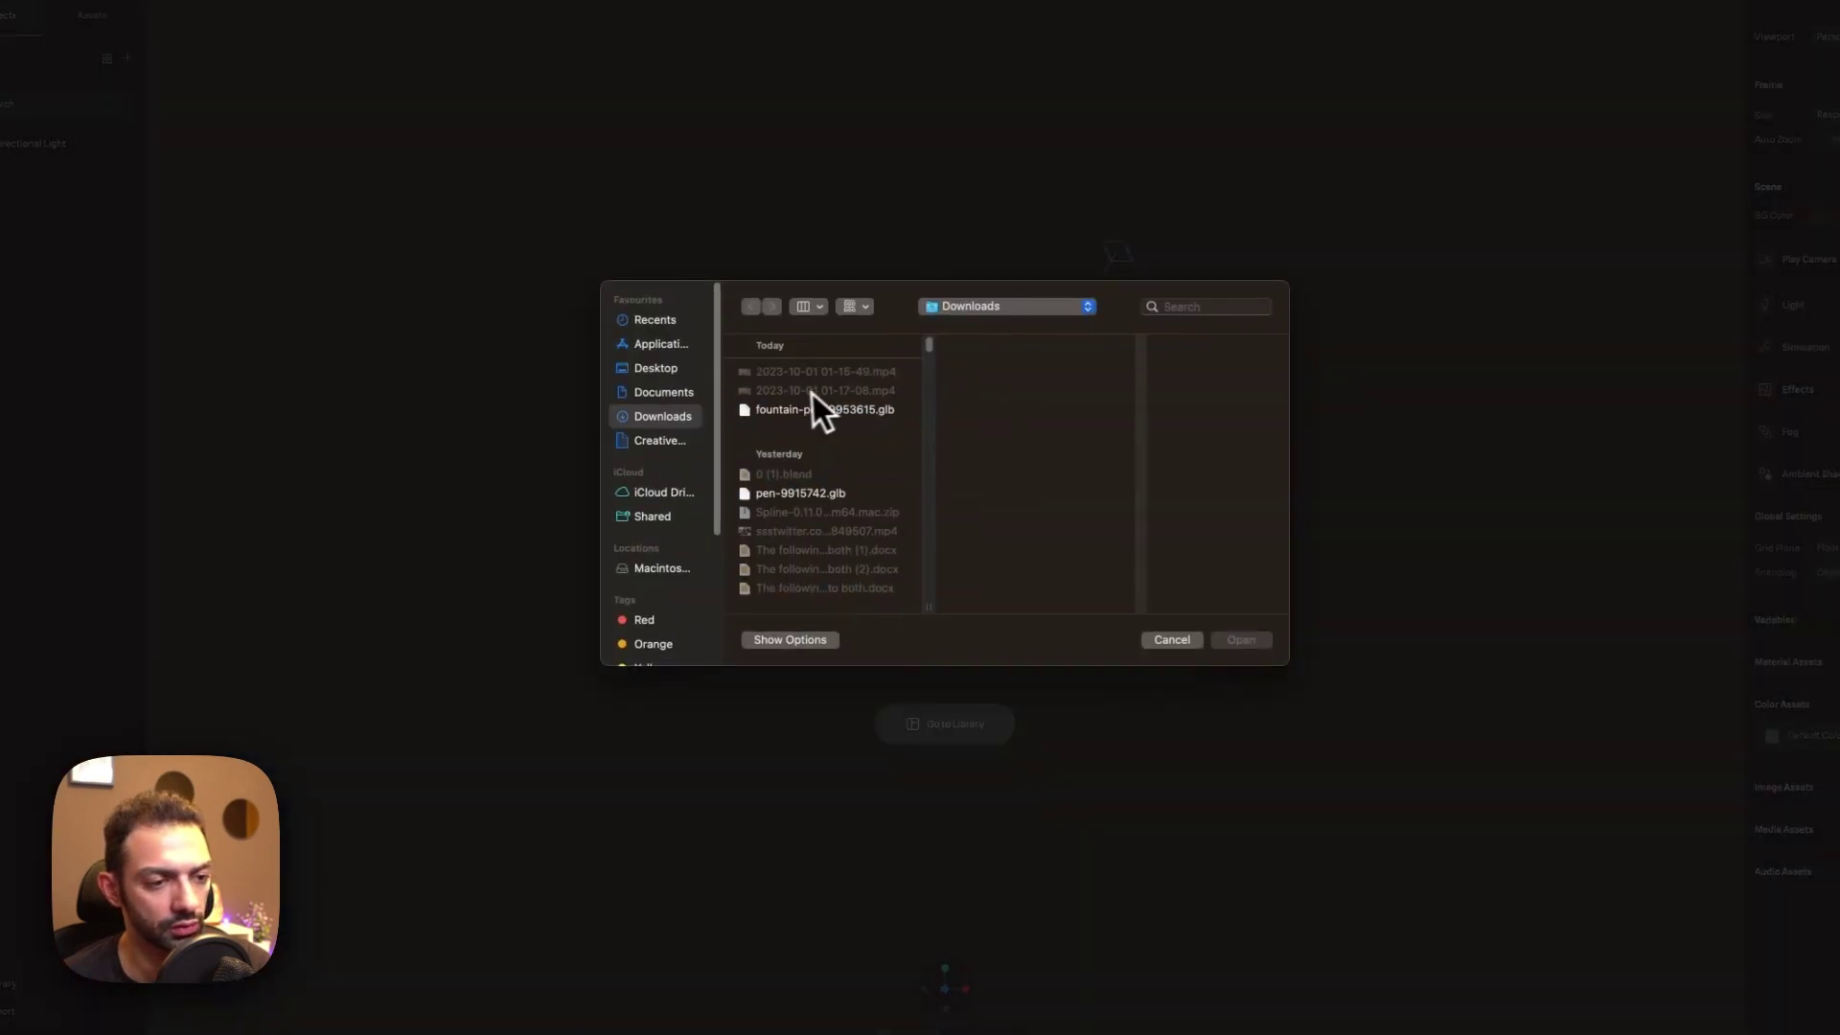
click(815, 409)
click(1236, 639)
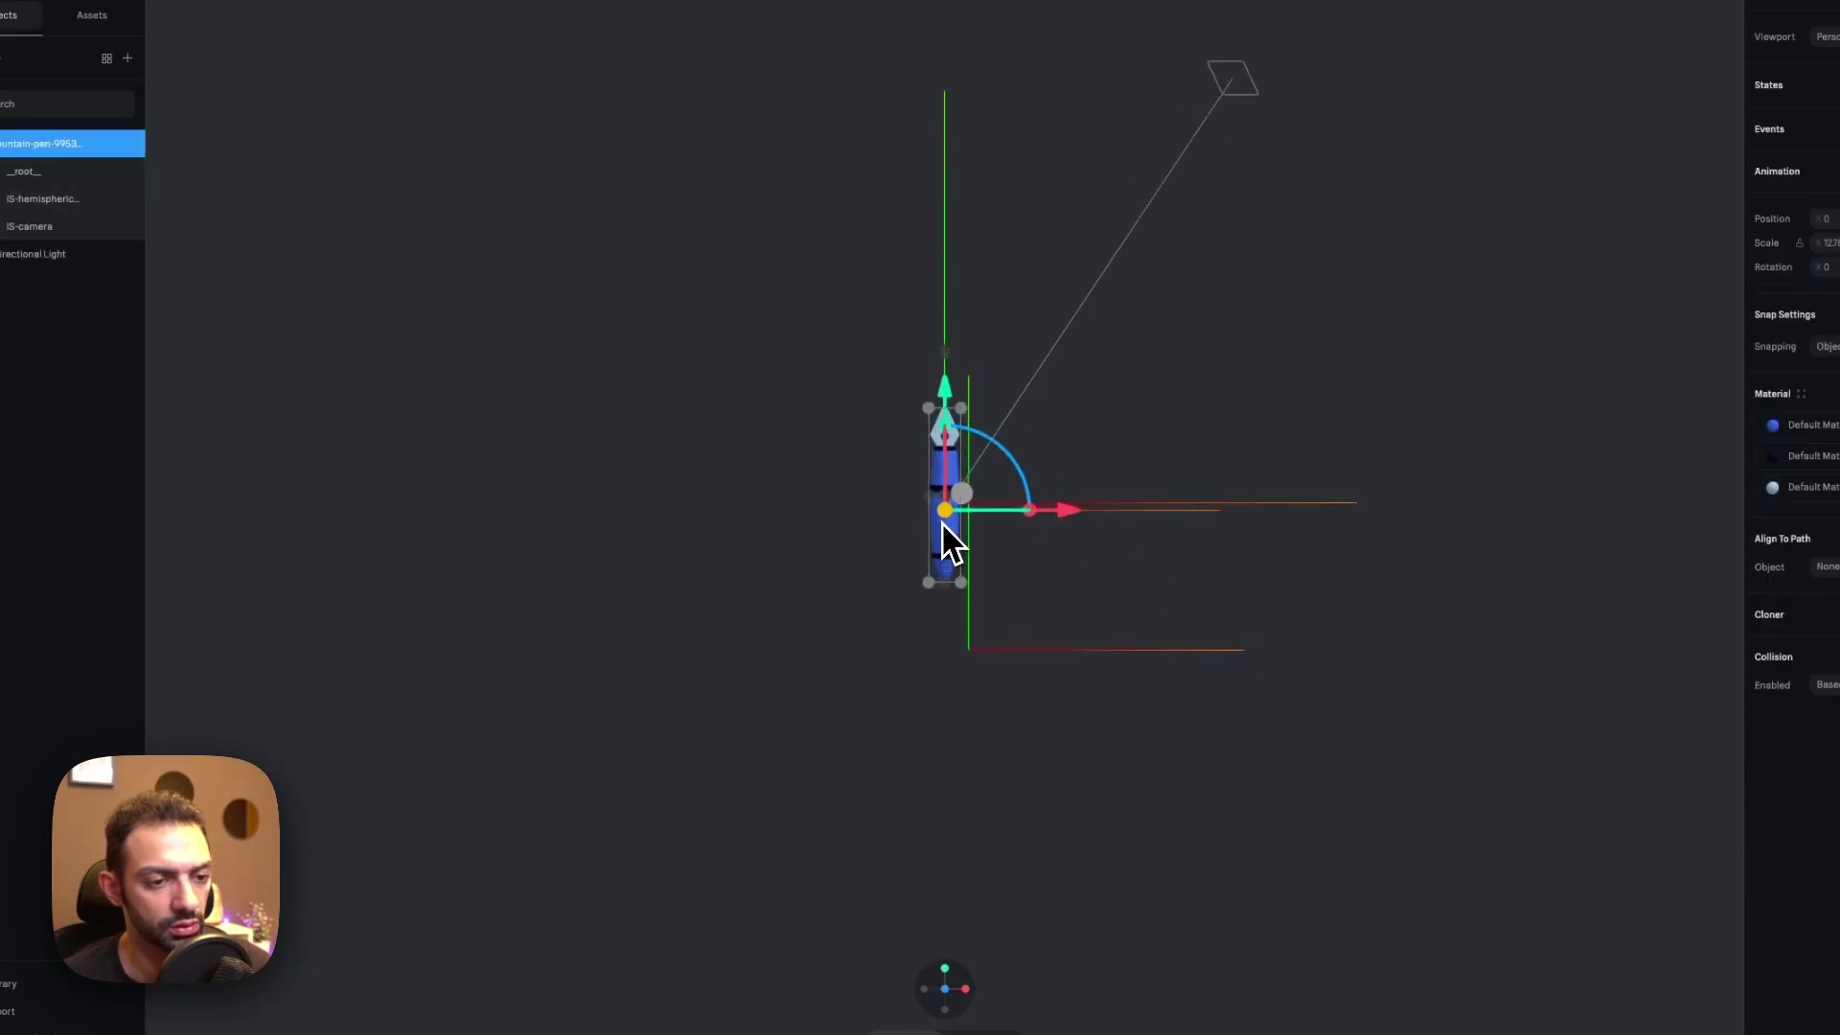
Rotate the imported fountain pen to lie horizontally, with its Z rotation set to -90
click(893, 991)
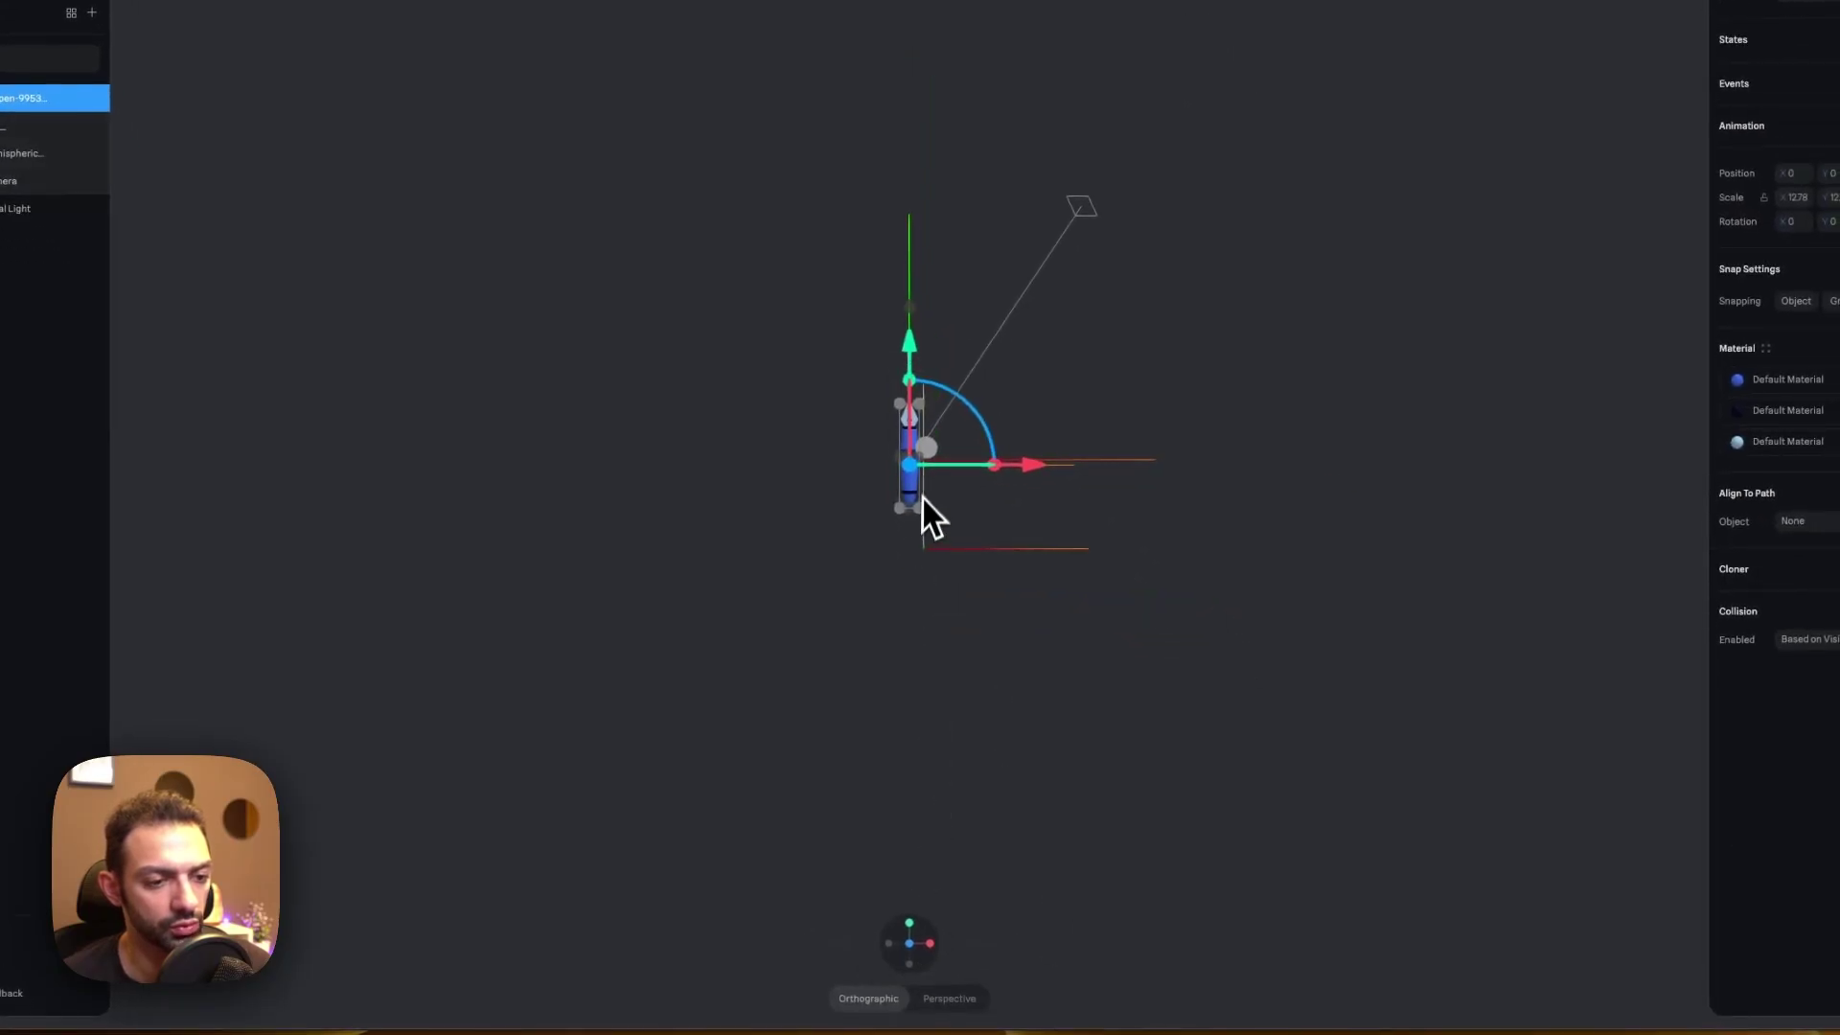
drag(962, 490, 917, 502)
key(super+z)
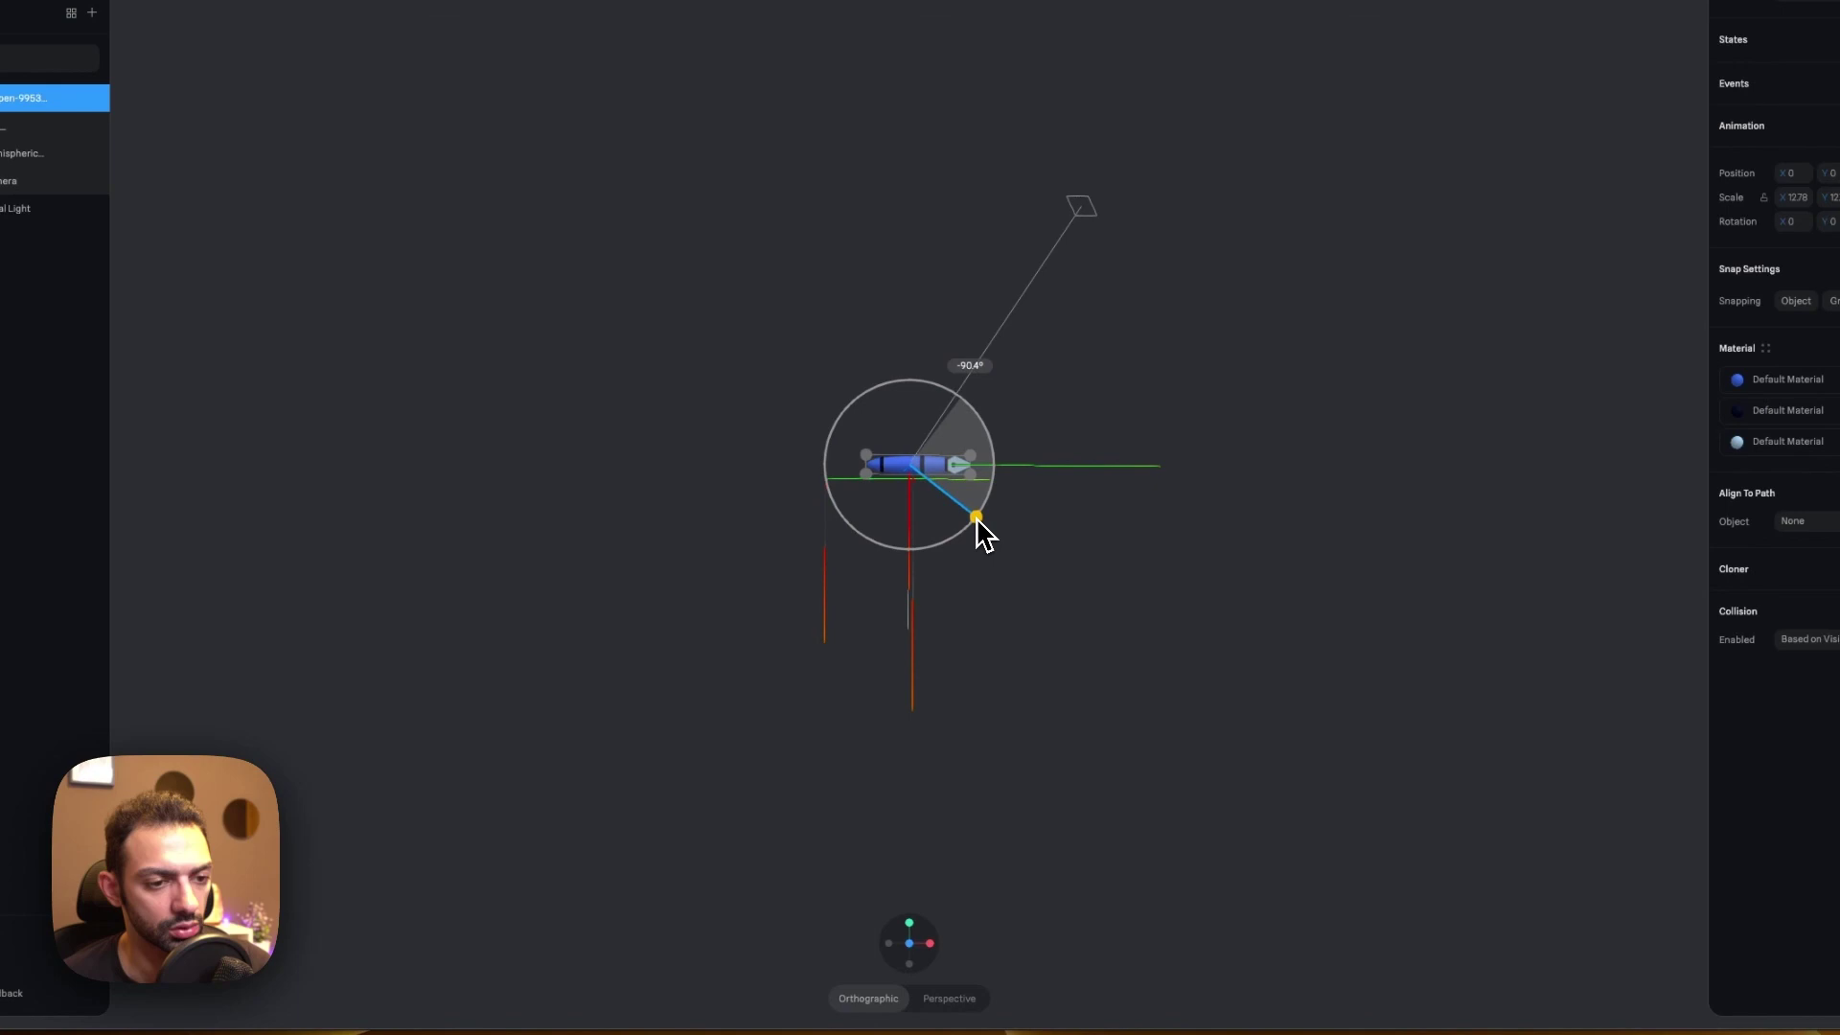
drag(976, 517, 976, 517)
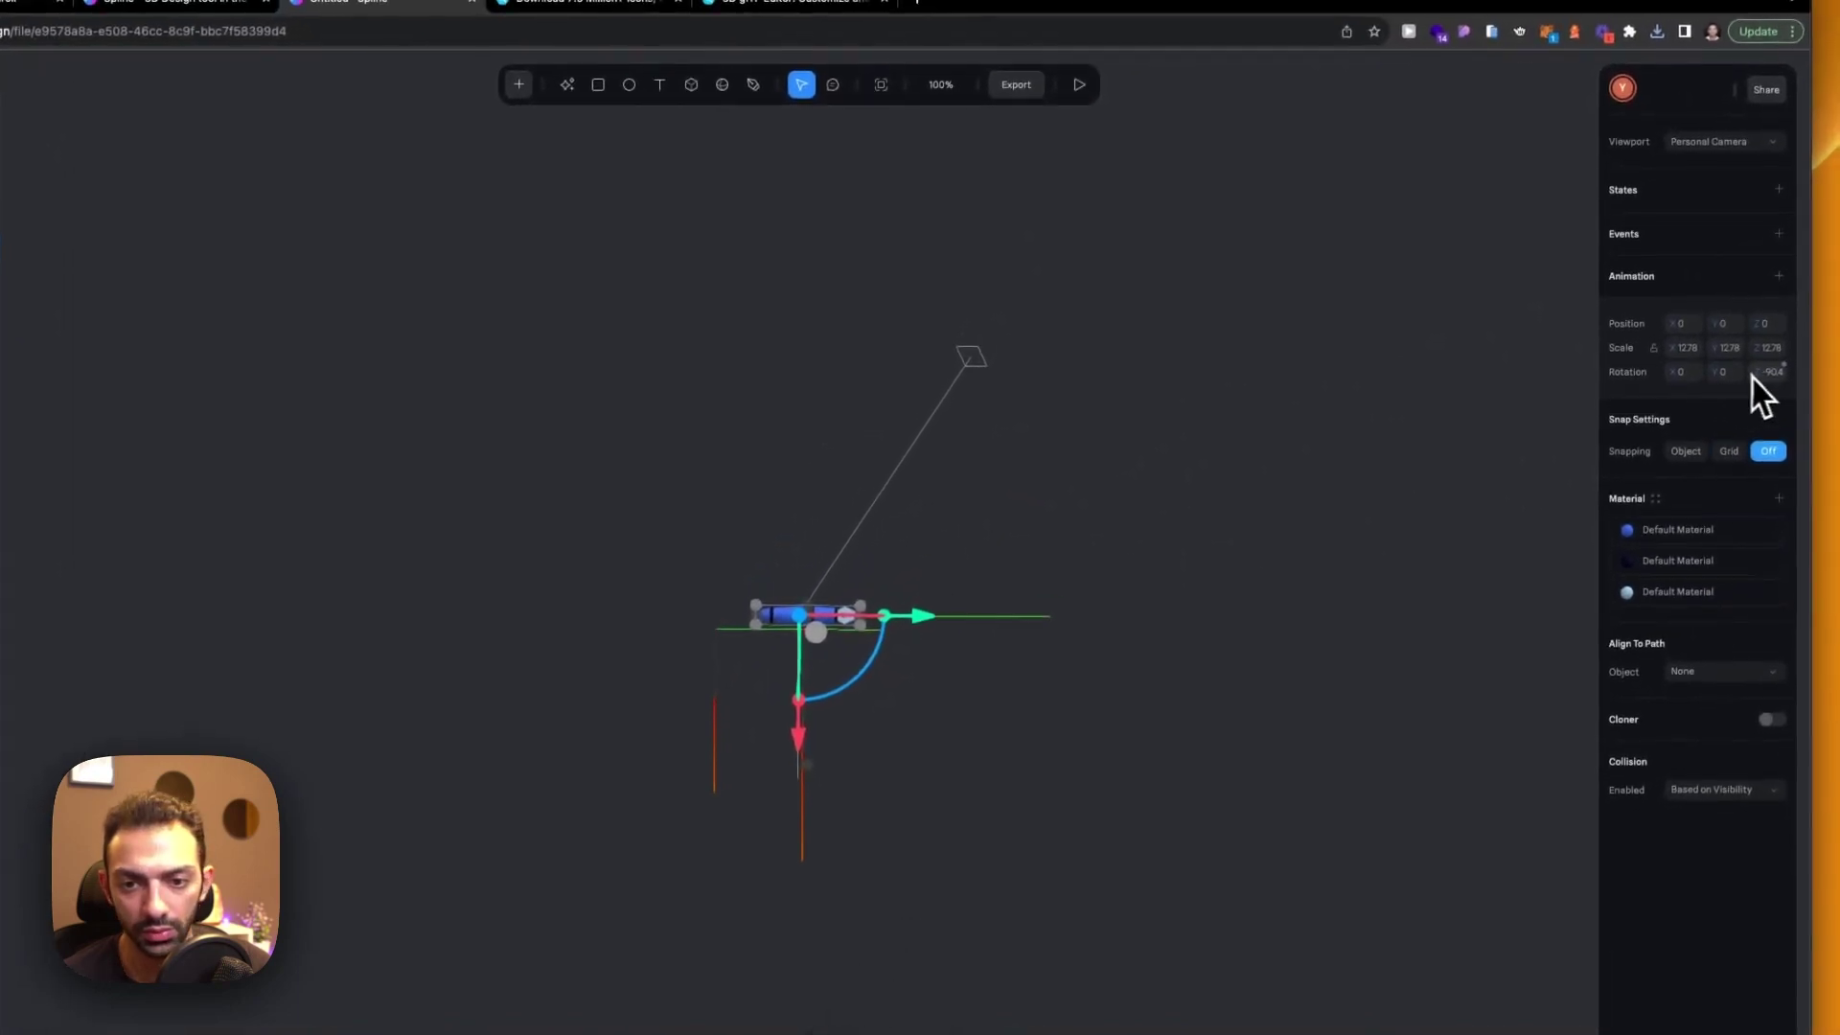
click(1768, 374)
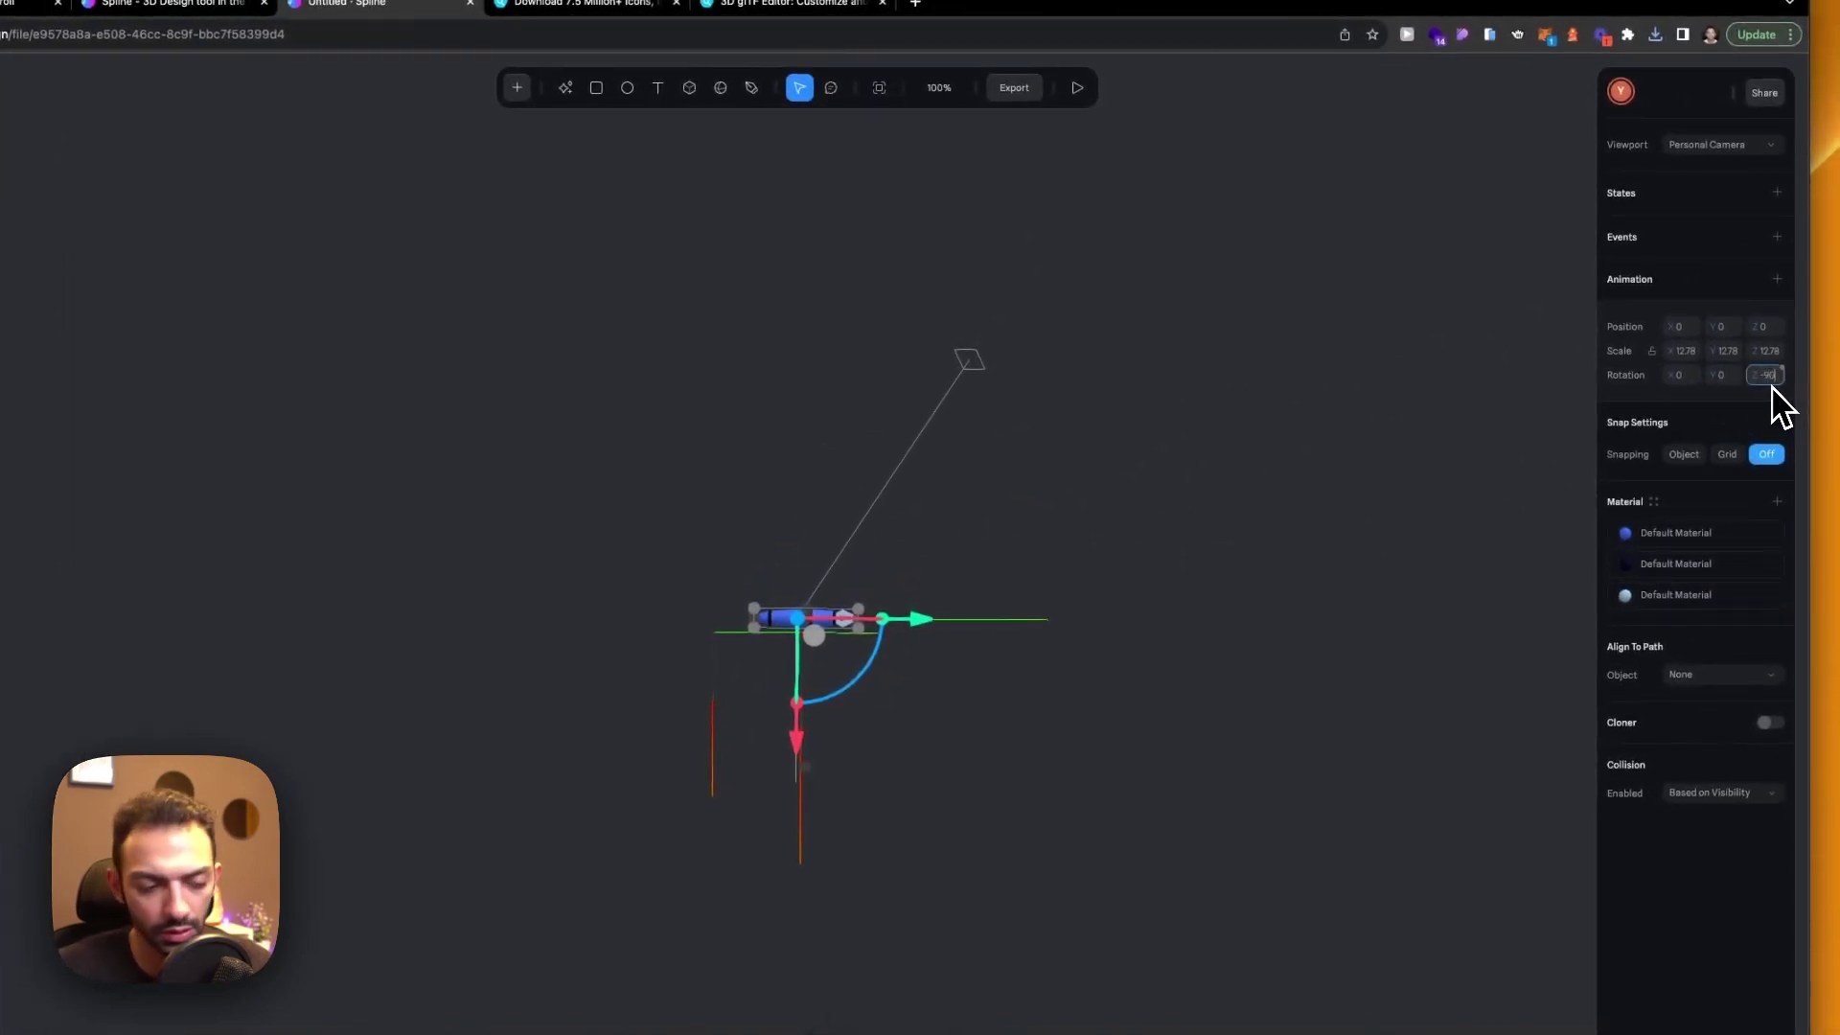
key(Return)
Enlarge the fountain pen uniformly to a scale of about 32.67 and centre it in the scene
scroll(757, 657, up, 10)
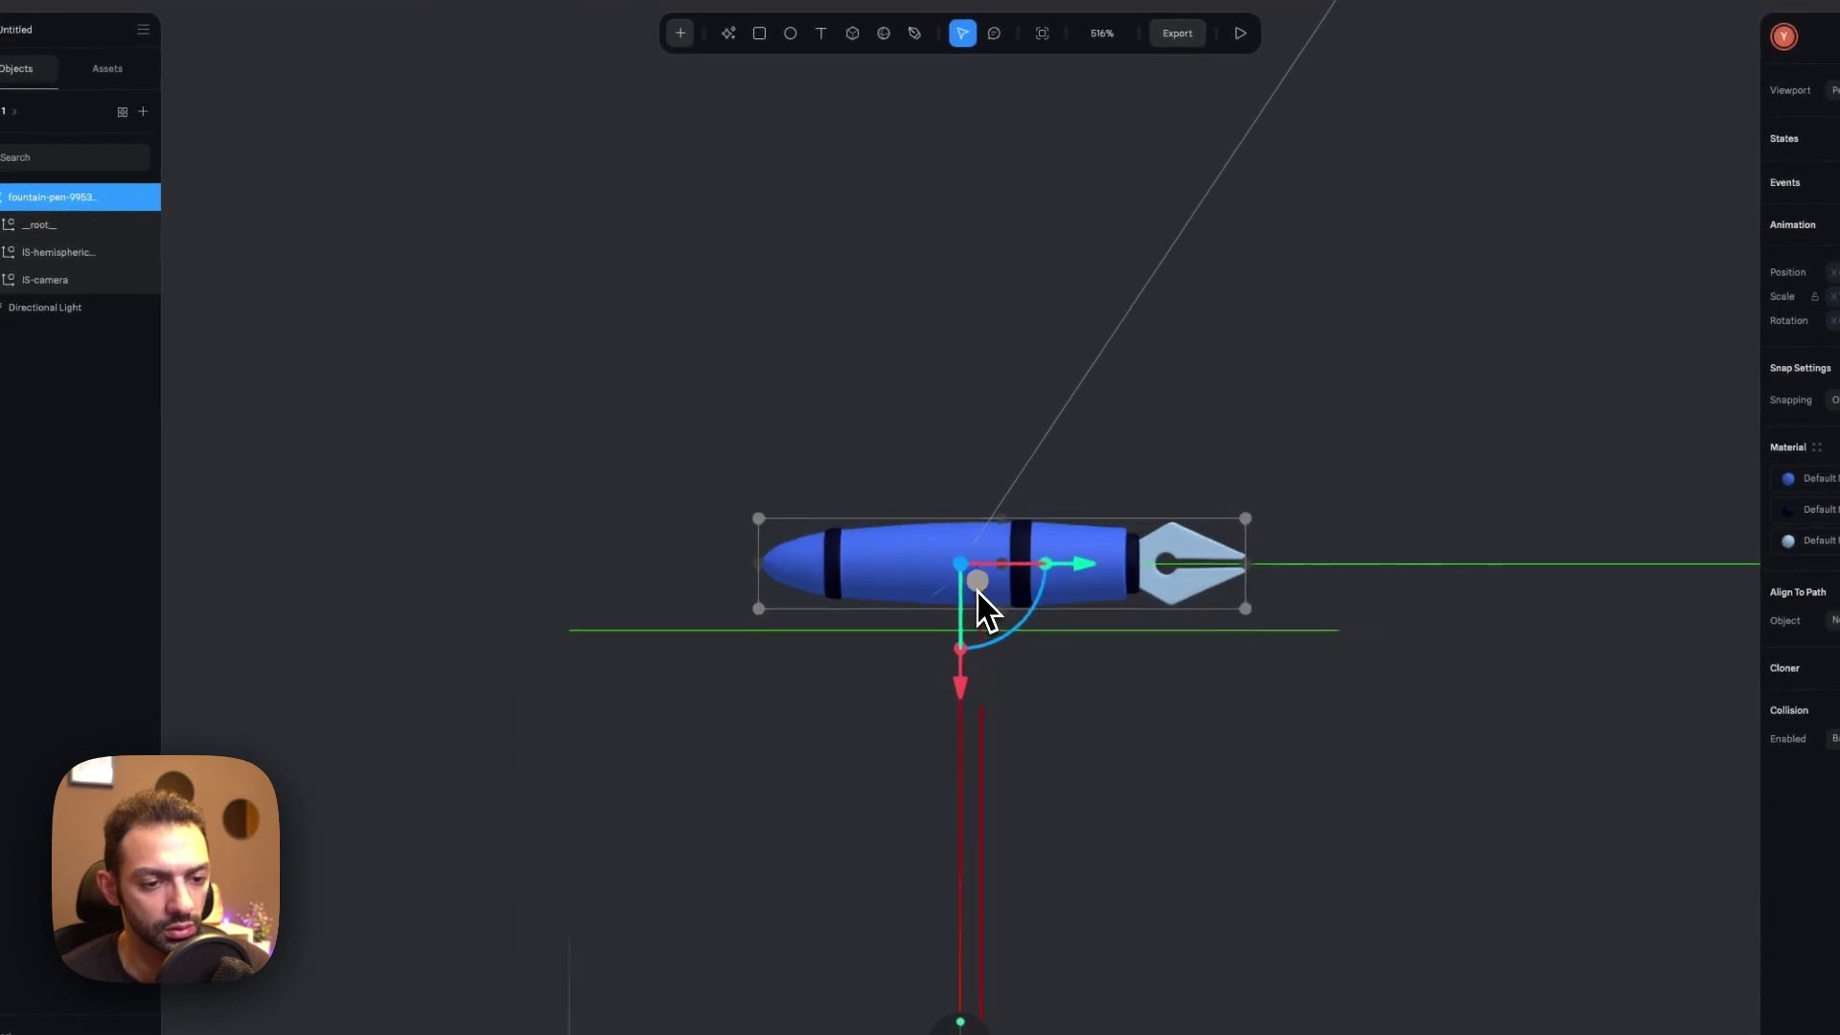
scroll(977, 598, down, 4)
drag(1175, 556, 1718, 568)
drag(1320, 605, 1114, 602)
drag(950, 583, 925, 584)
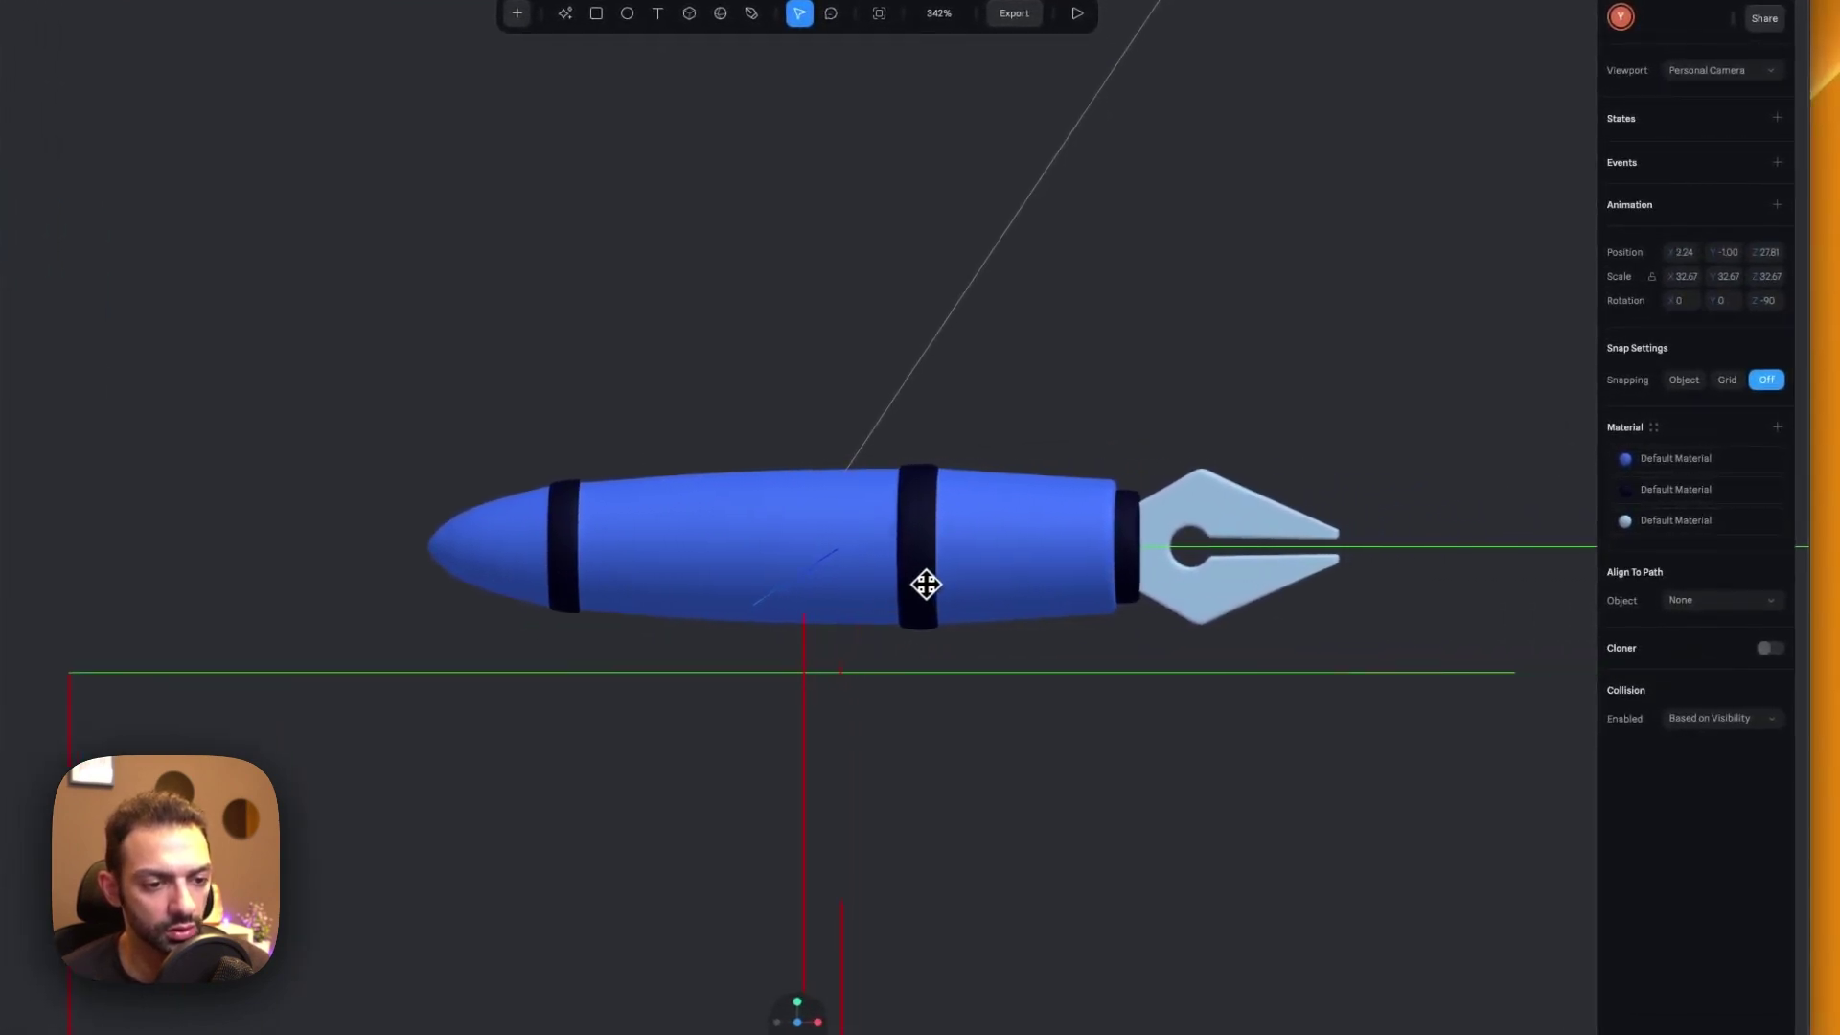
scroll(919, 586, down, 3)
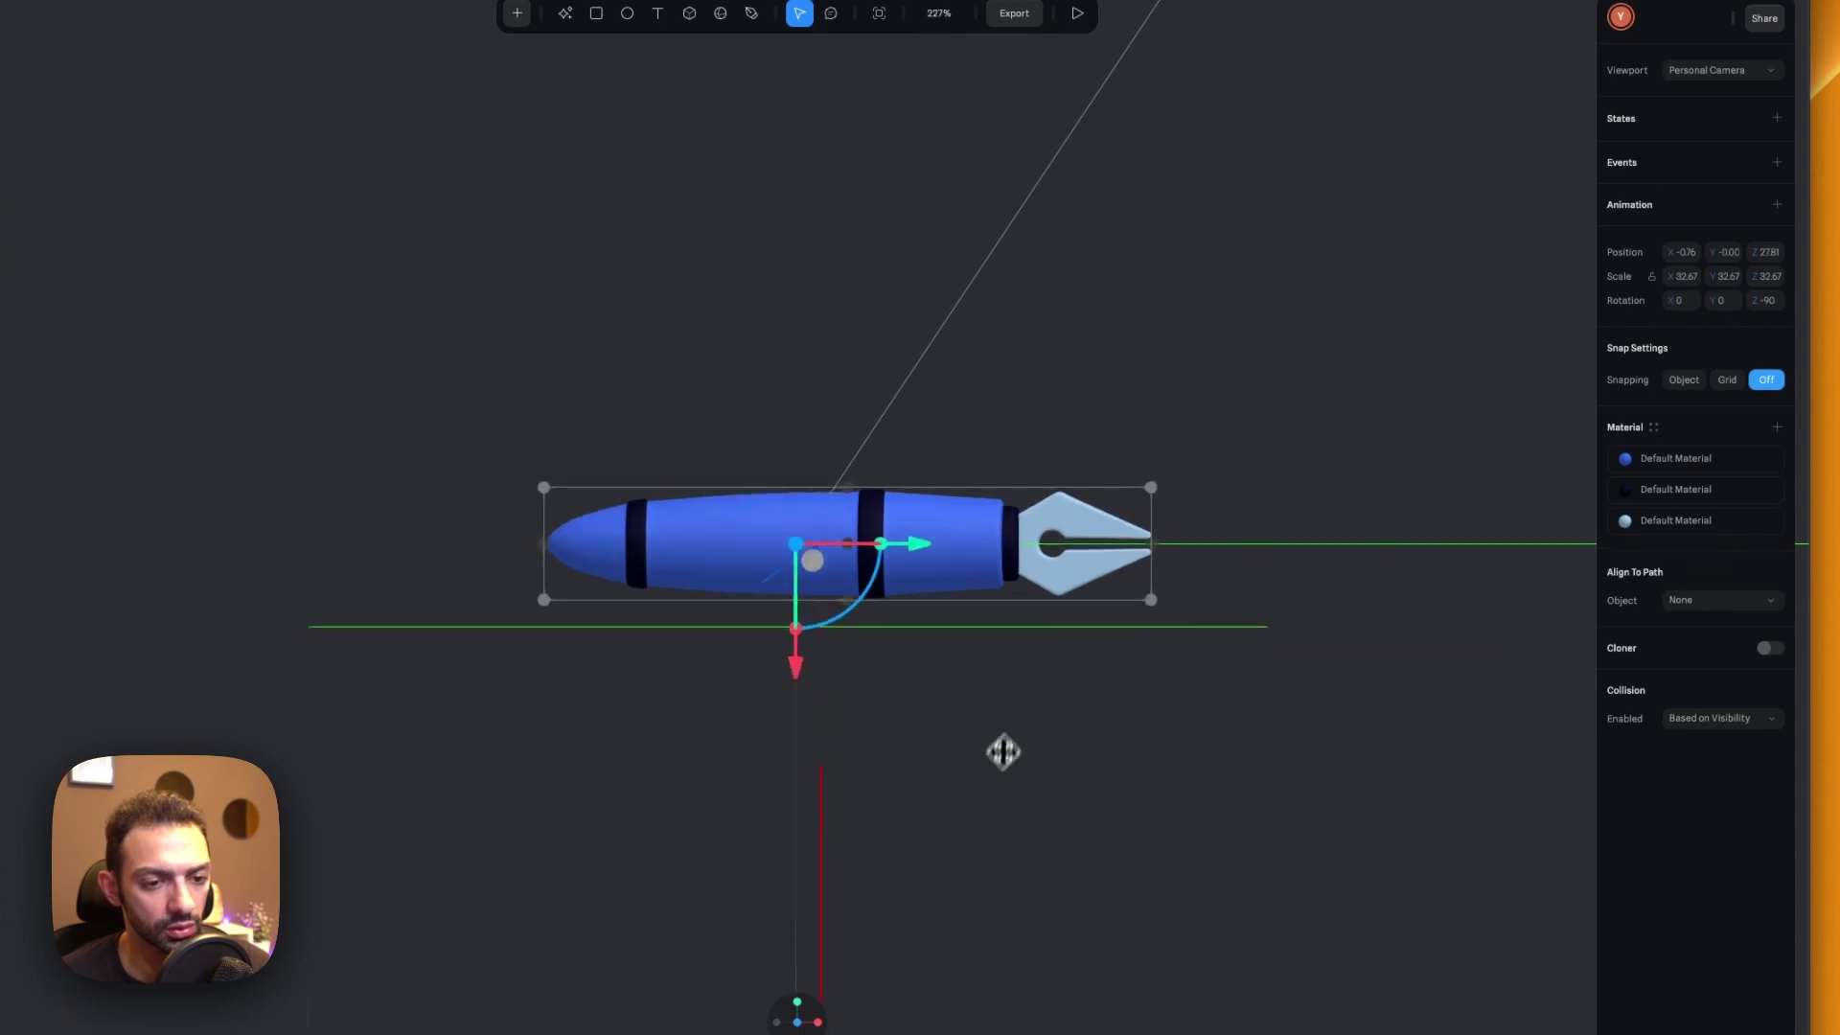
Try spinning the fountain pen around its length by varying the X rotation, and restore it to 0
click(1258, 326)
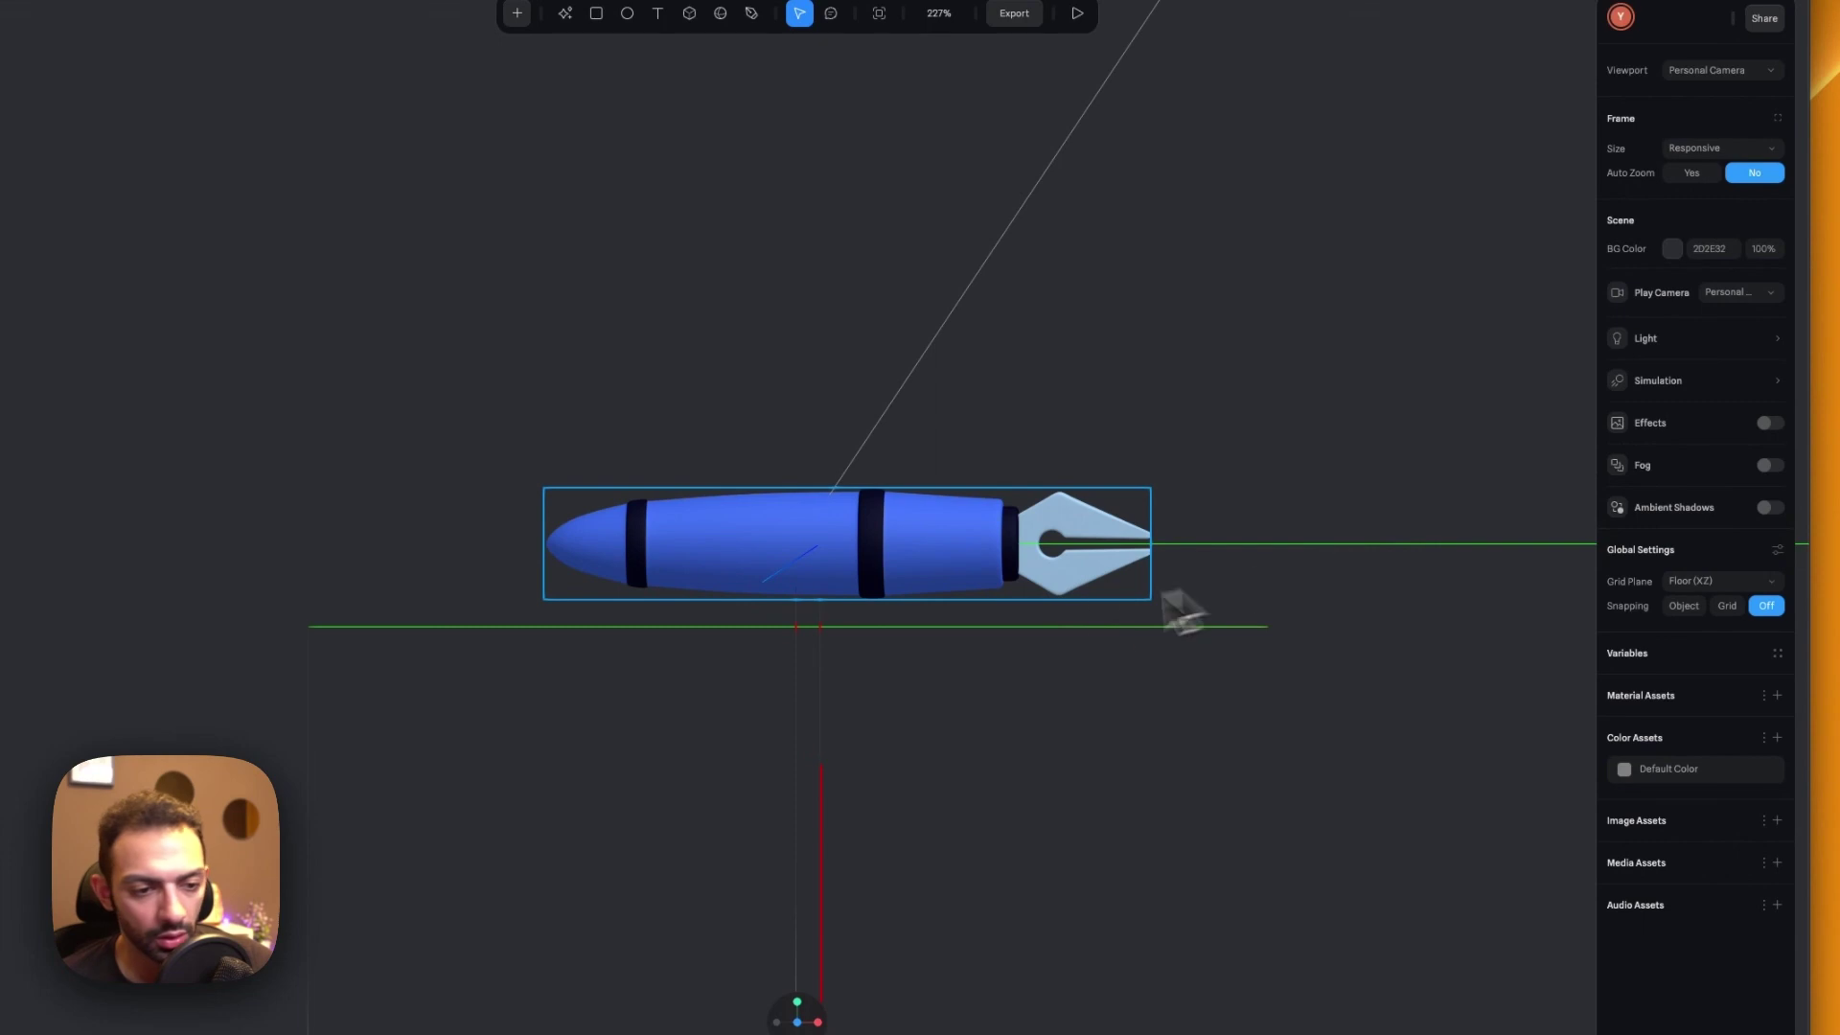
click(1102, 580)
drag(1678, 304, 1701, 351)
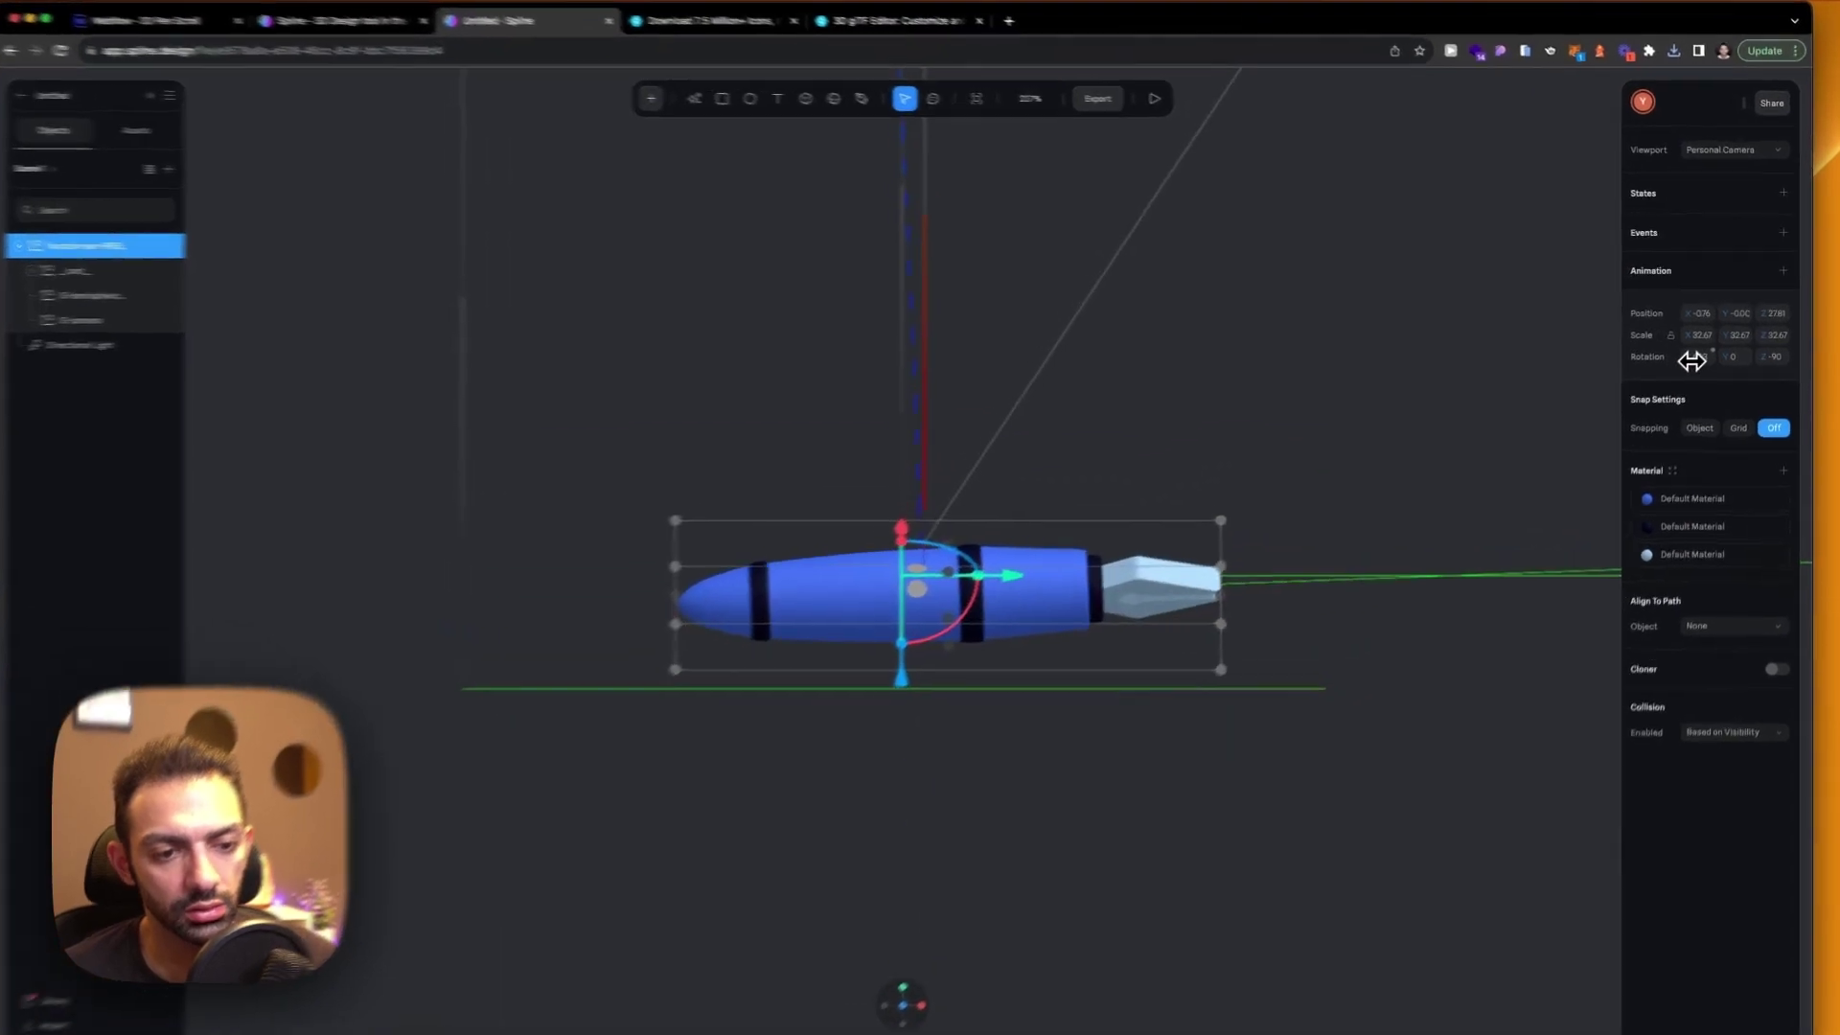
click(1128, 436)
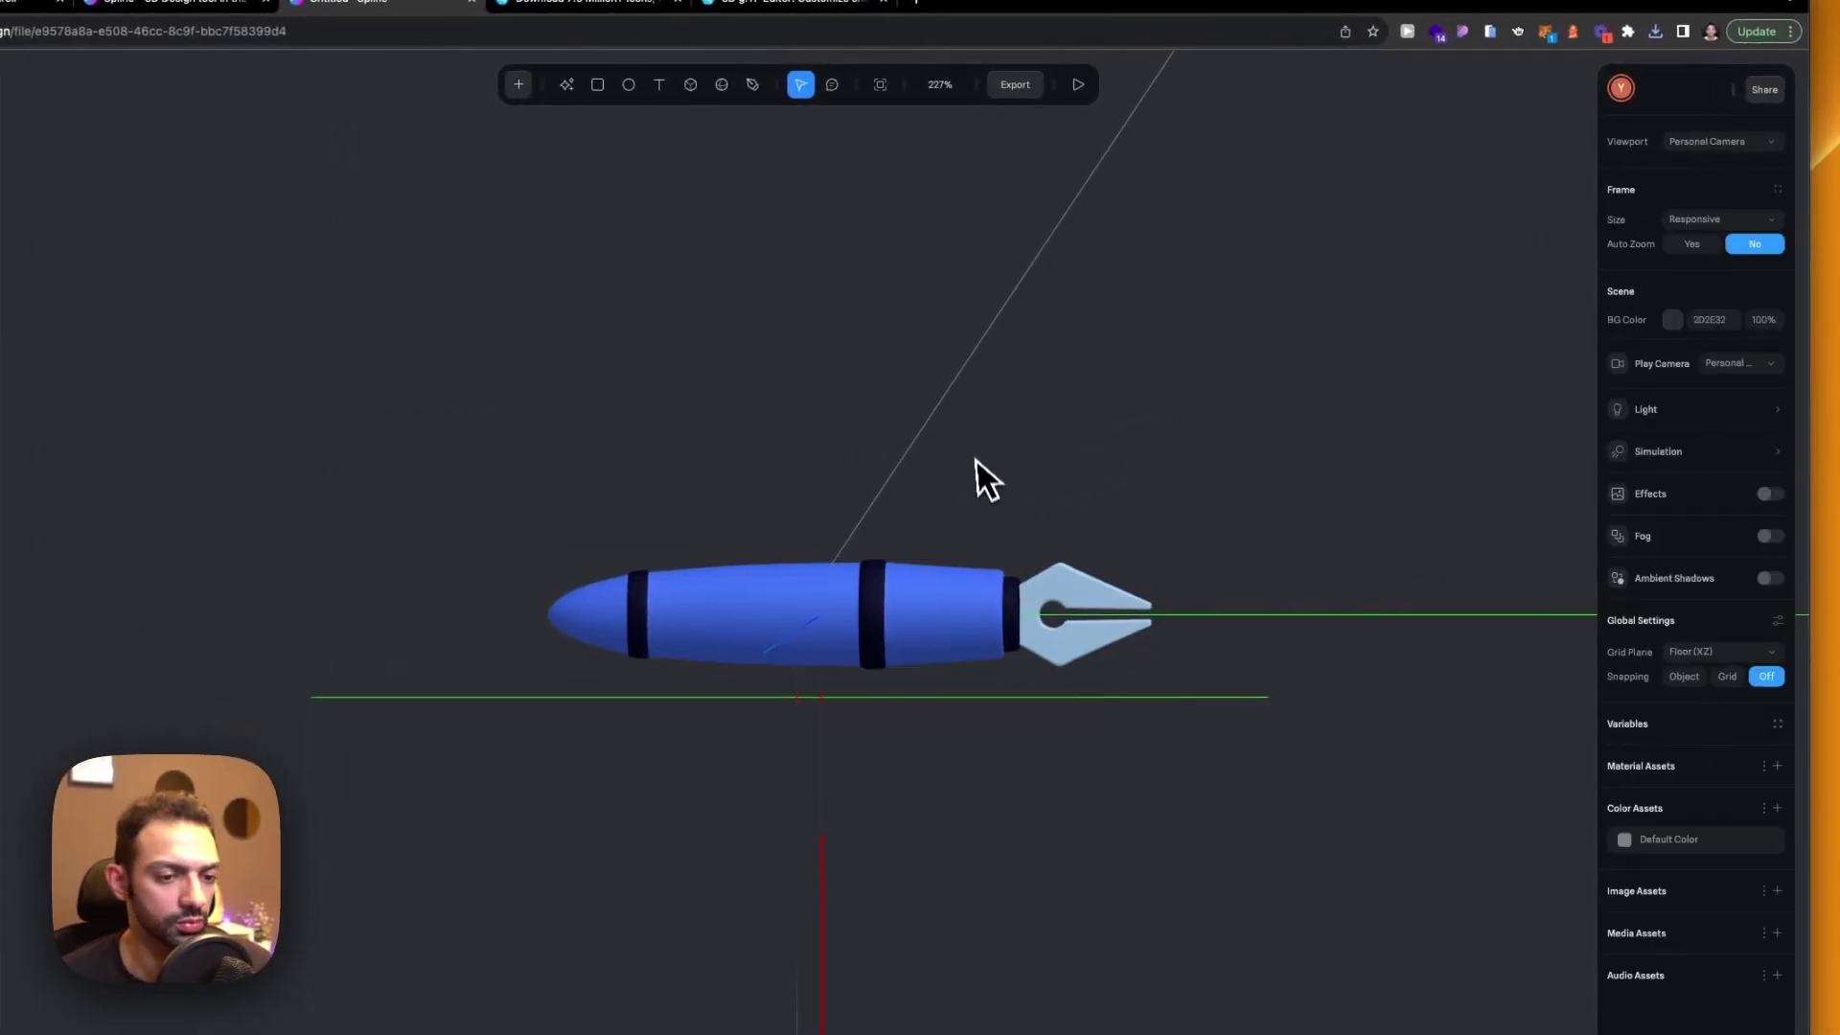
Select the fountain pen and add a second state alongside its base state
click(968, 575)
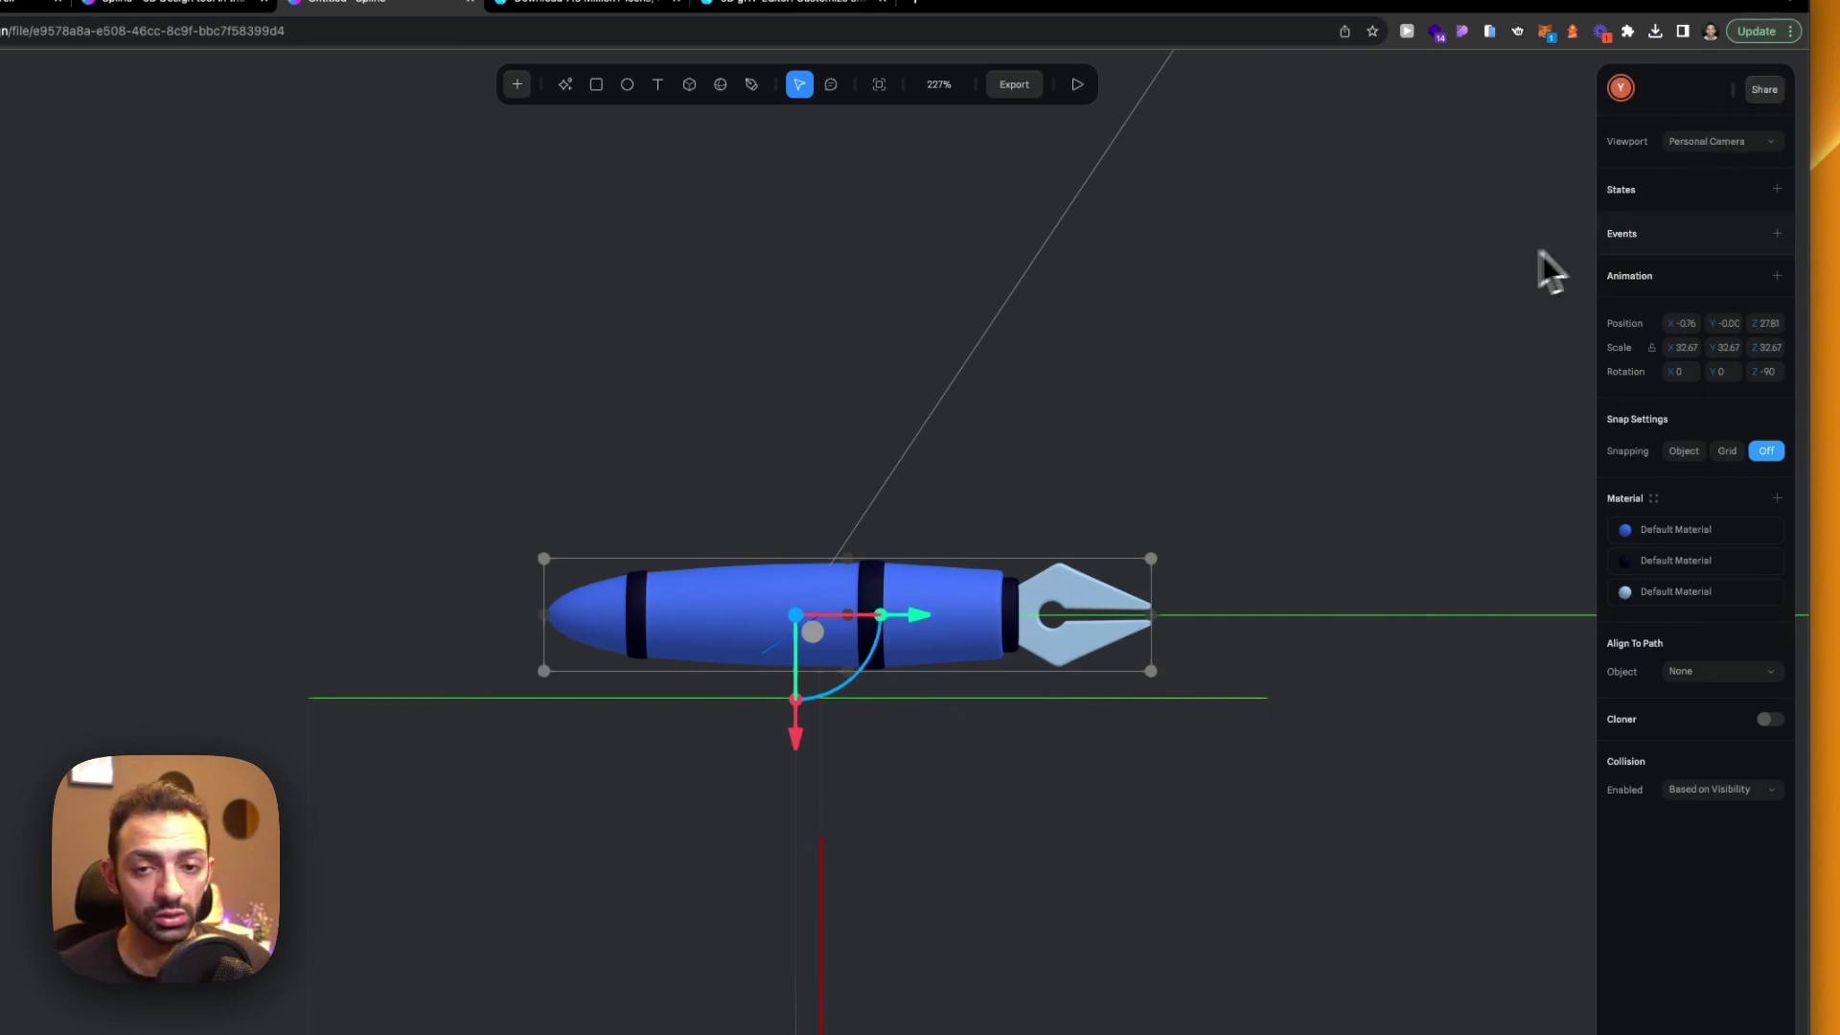
click(1776, 190)
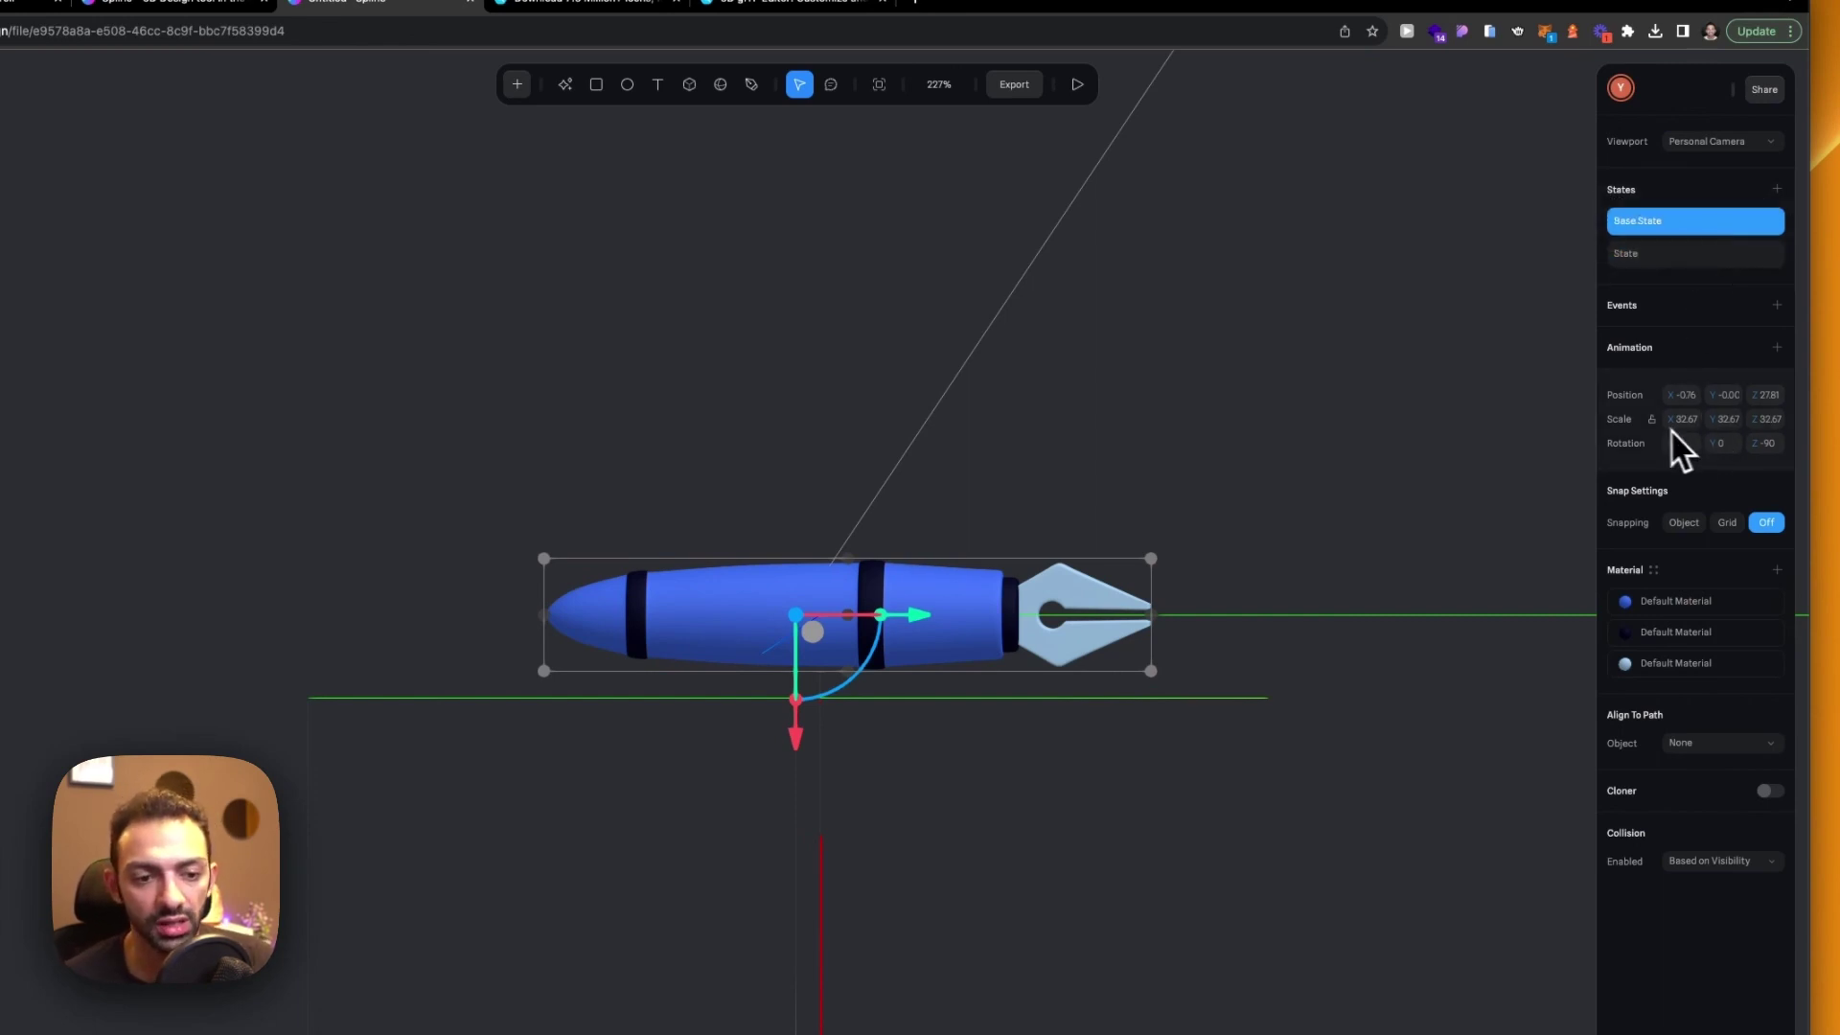
In the base state, raise the fountain pen toward the top of the scene and shrink it to a scale of about 18.57 × 16.36 × 16.36
drag(917, 663, 981, 313)
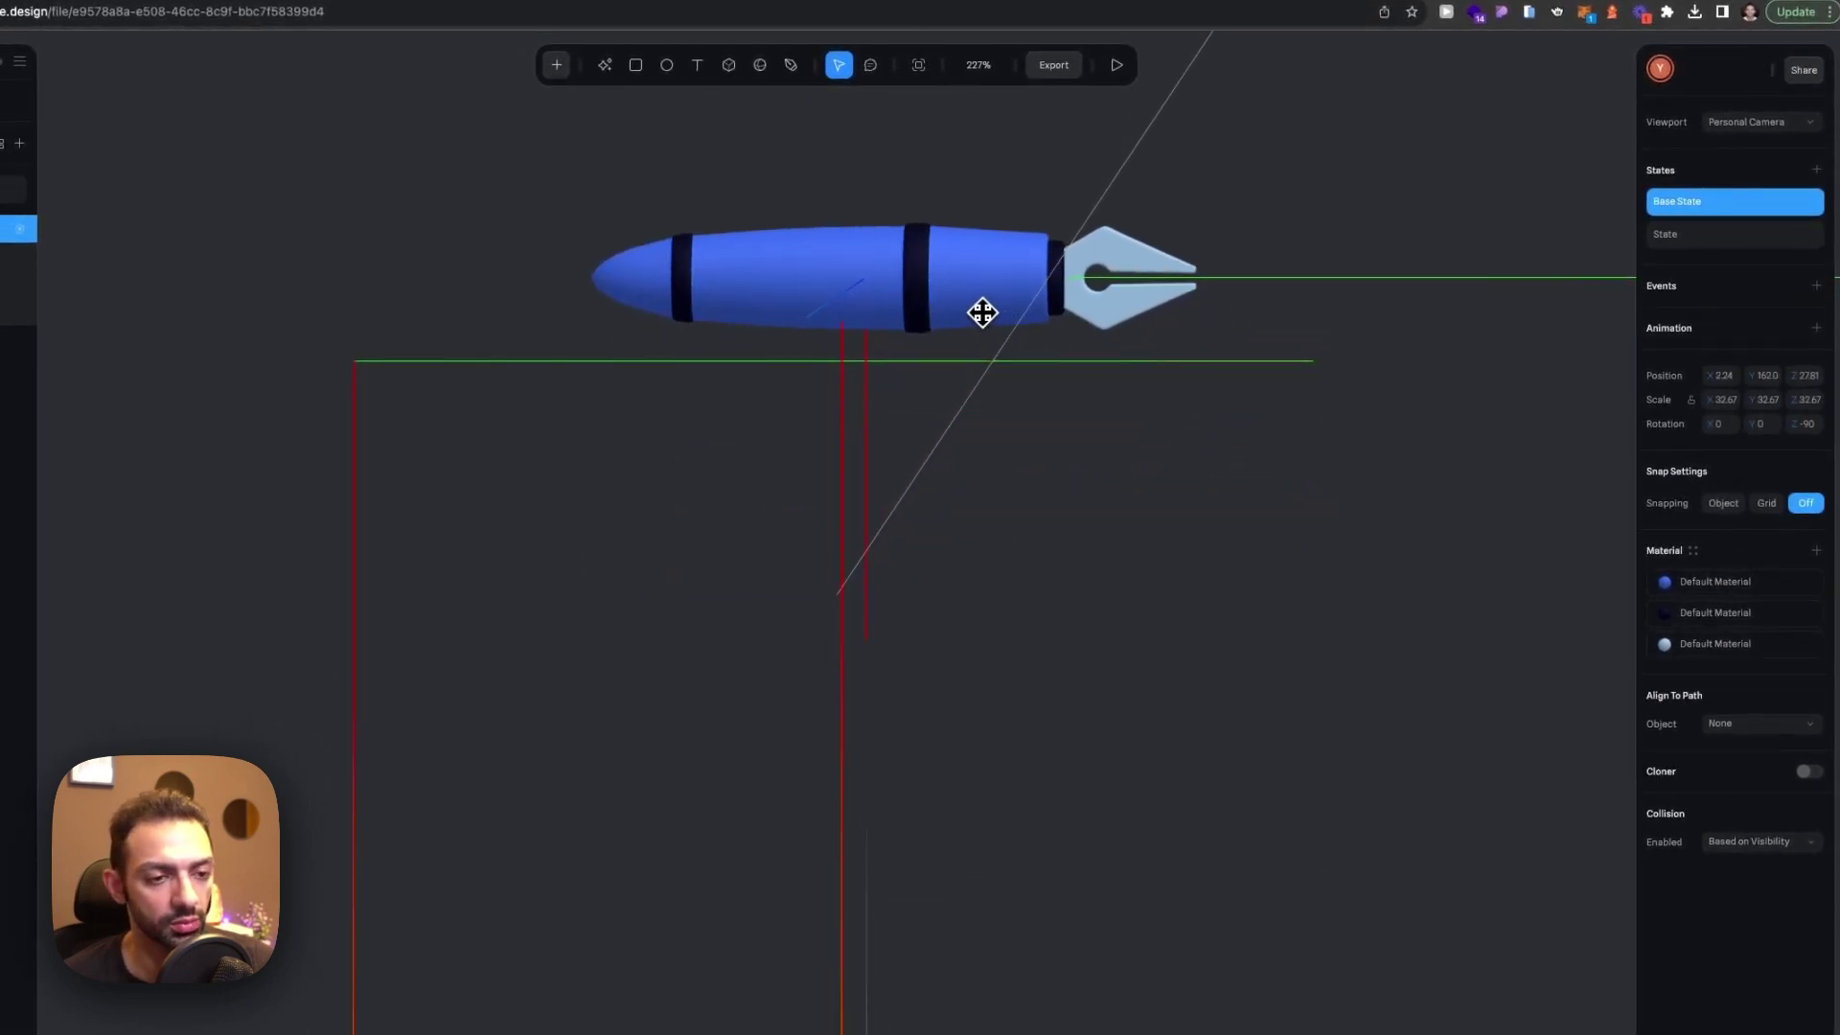
drag(1200, 306, 973, 308)
In the second state, bring the pen to the scene's centre and enlarge it to a scale of about 34.61 × 30.48 × 30.48
click(1695, 234)
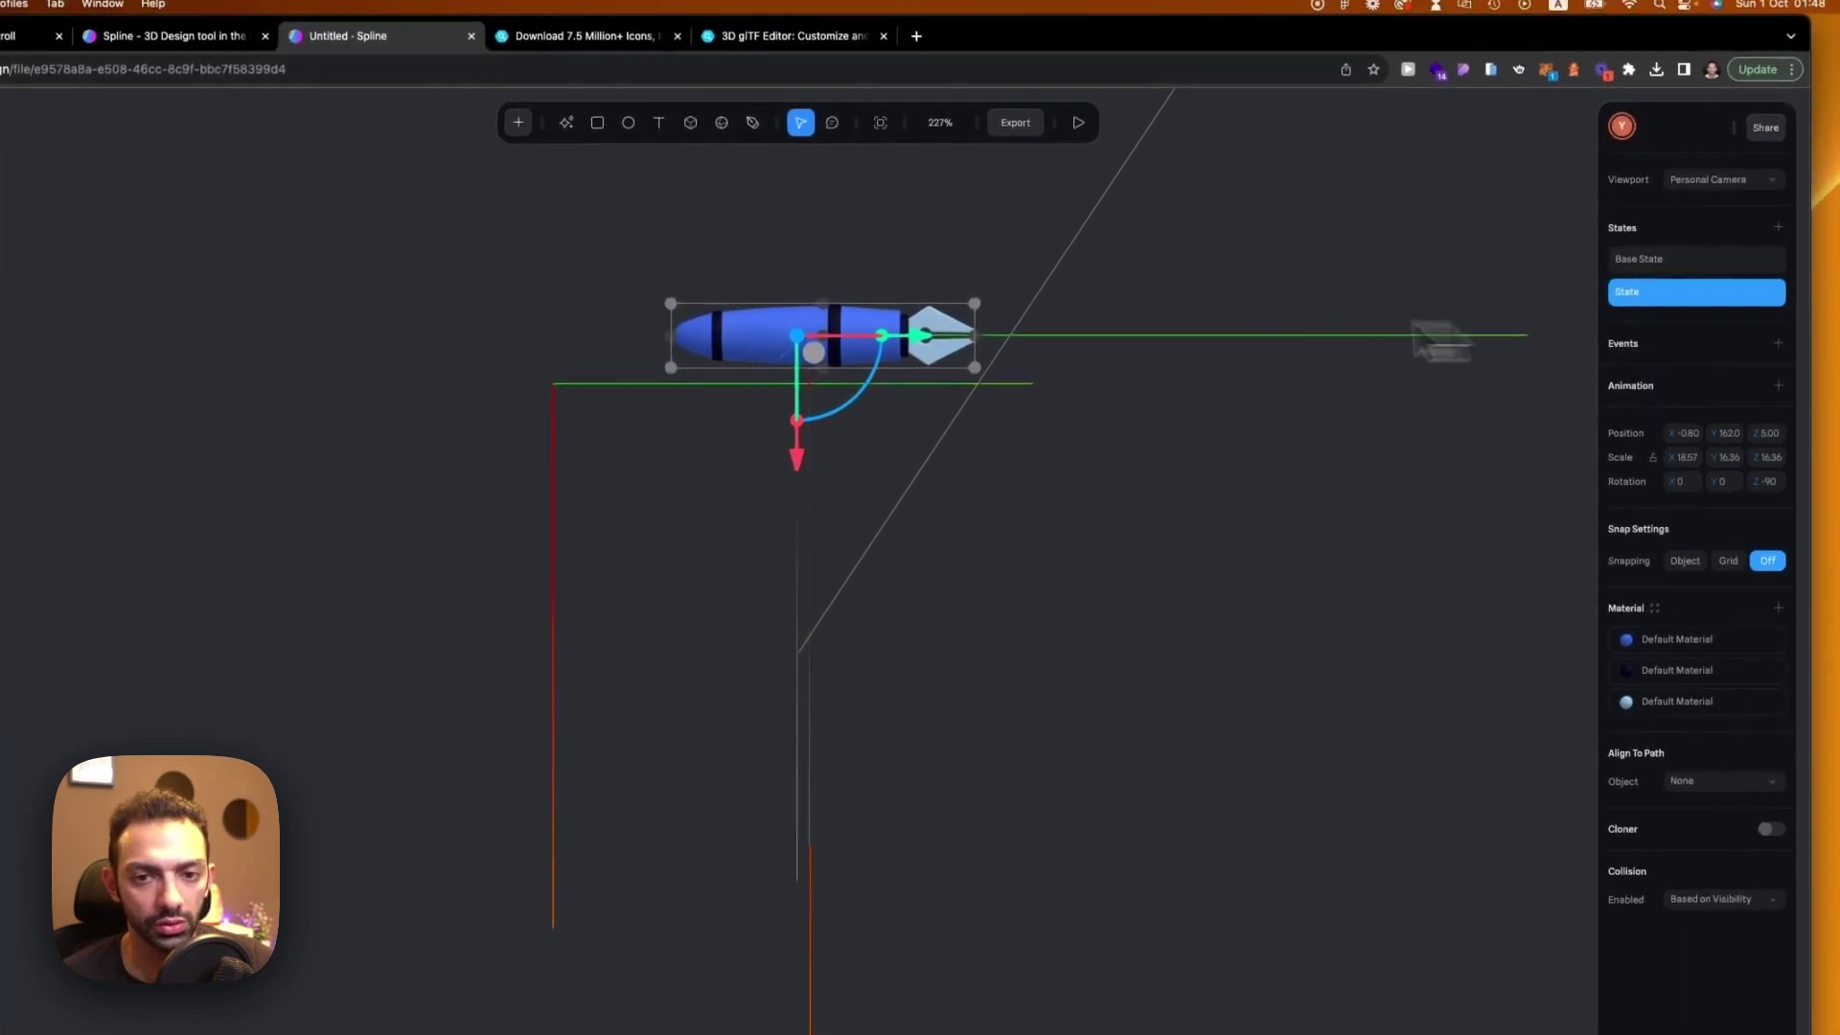
drag(977, 525, 984, 641)
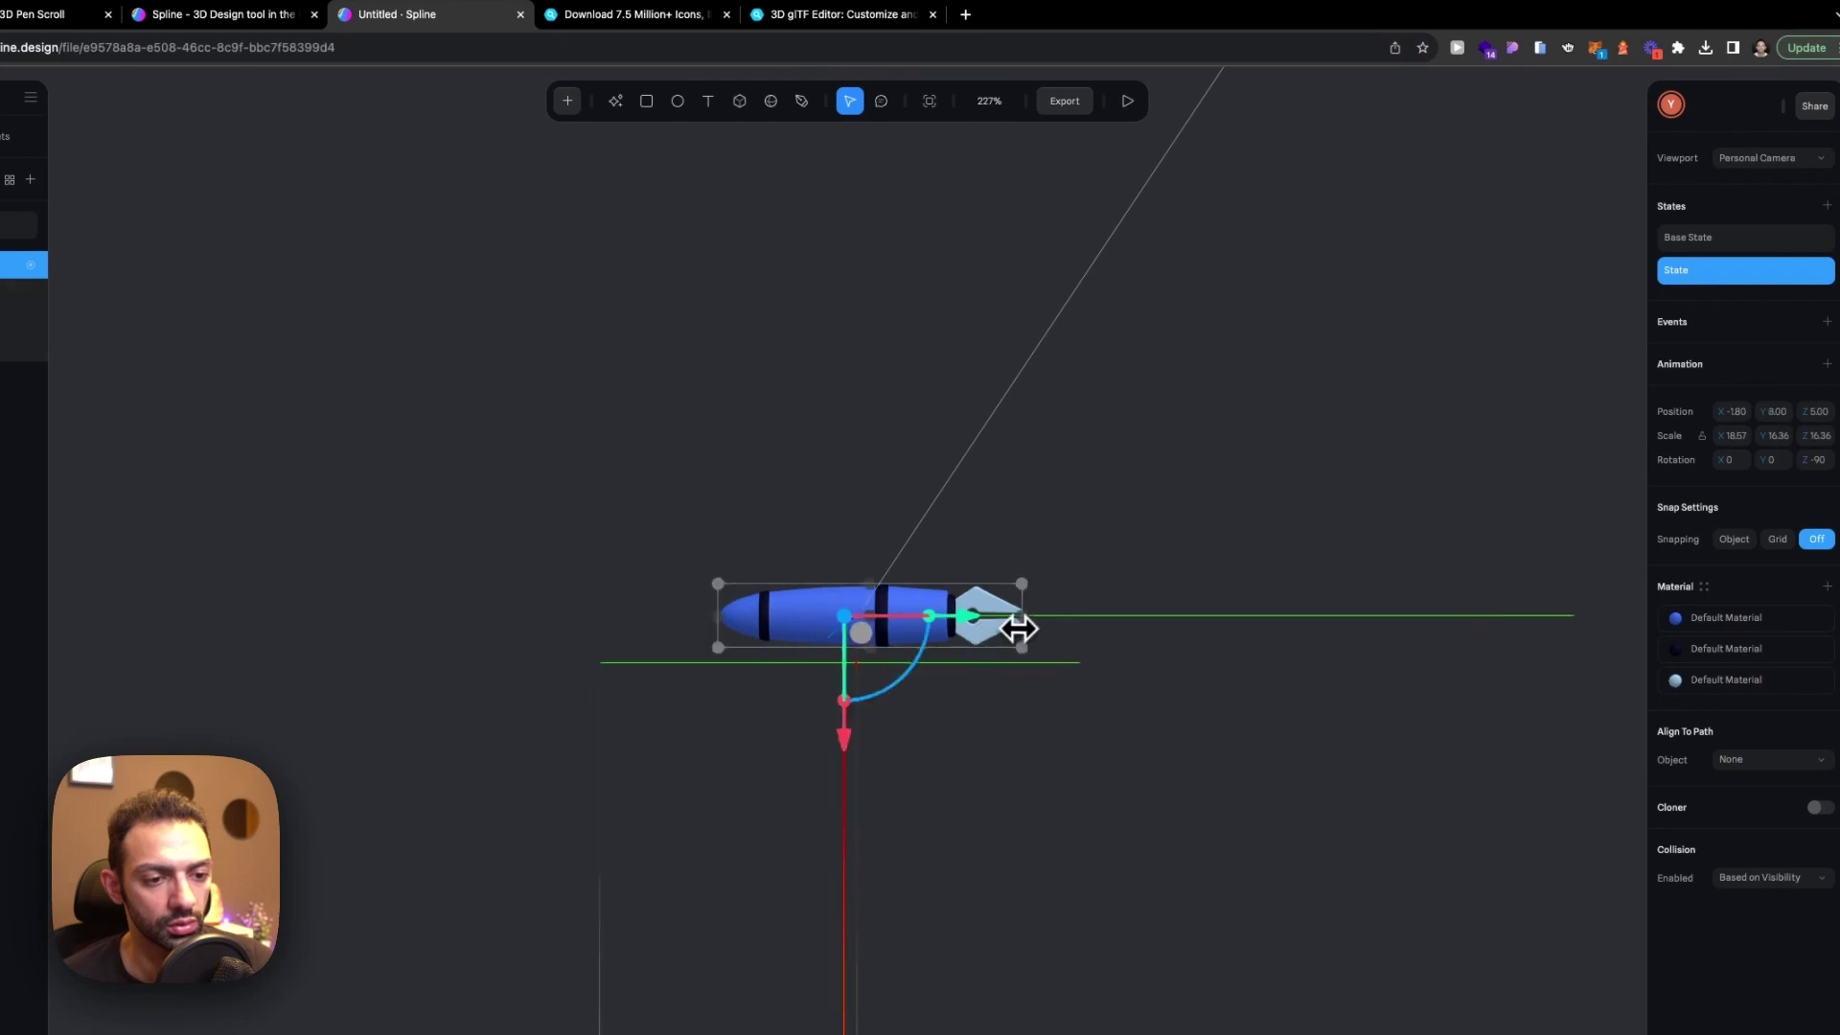
drag(1022, 630, 1100, 629)
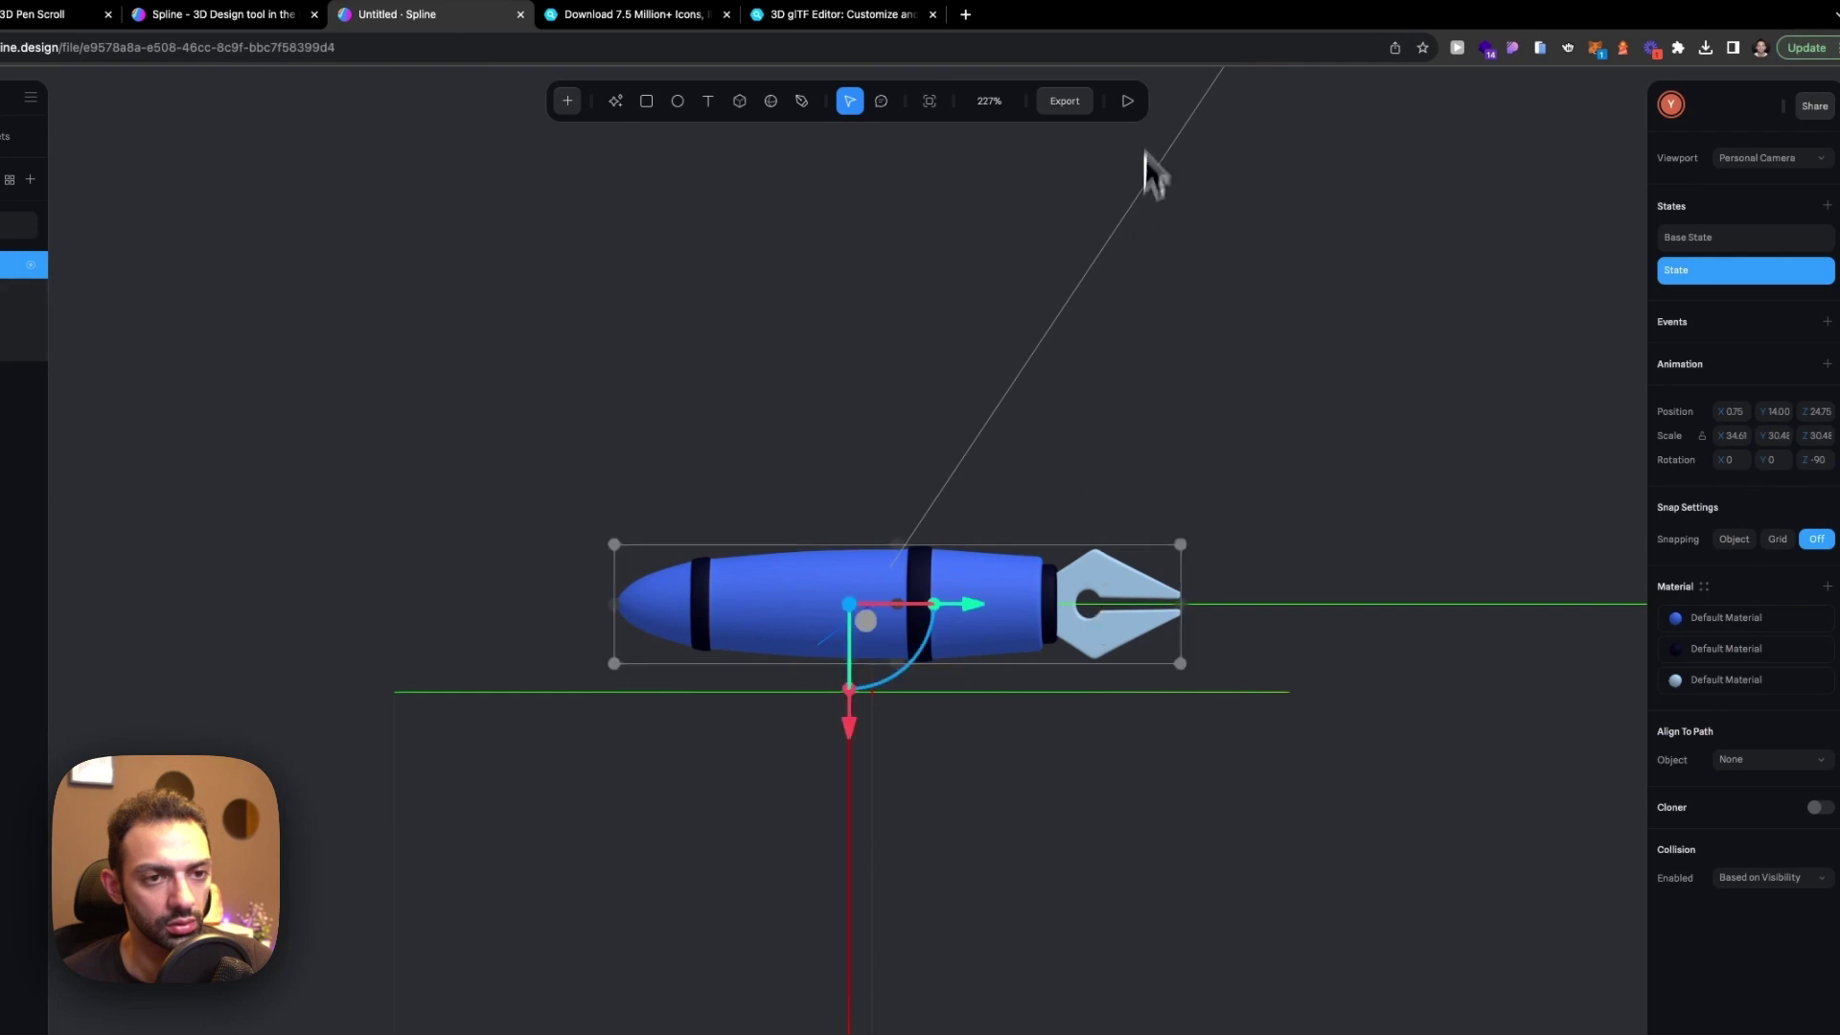
Preview the scene and switch between the base state and second state to compare the pen's size and position
click(1128, 101)
click(949, 101)
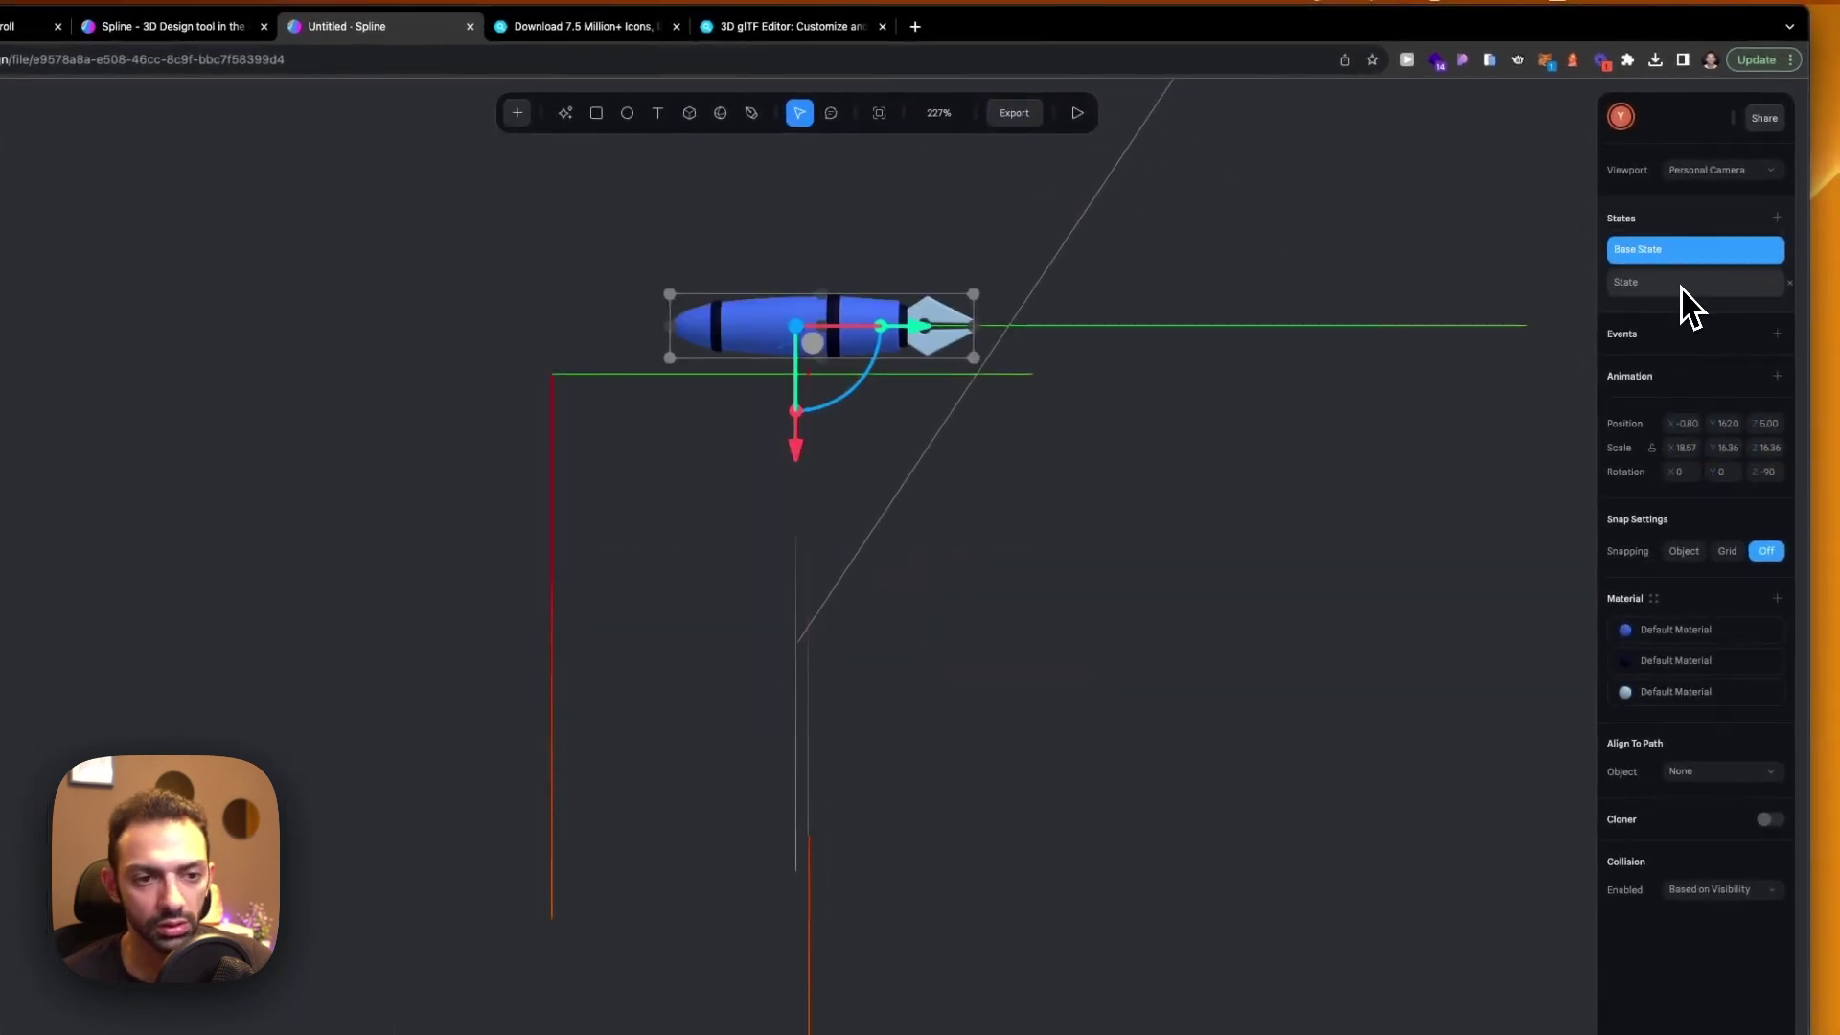
click(1681, 284)
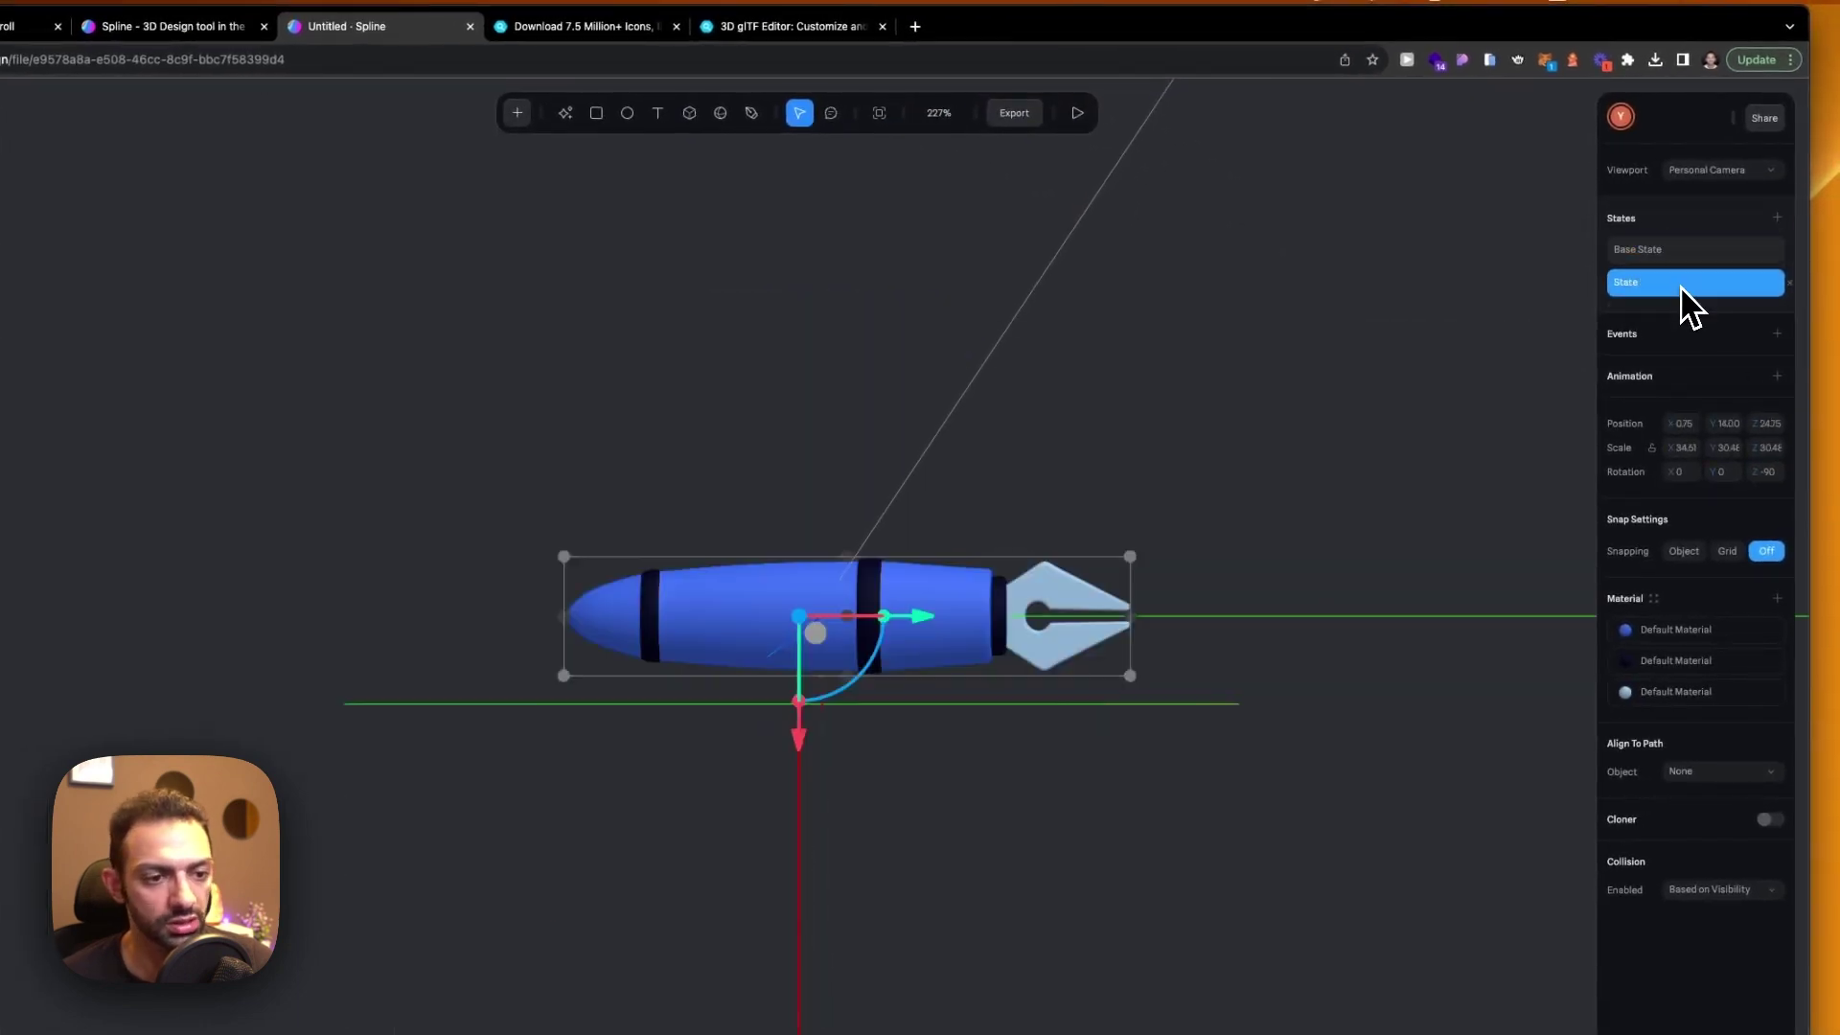
click(1688, 251)
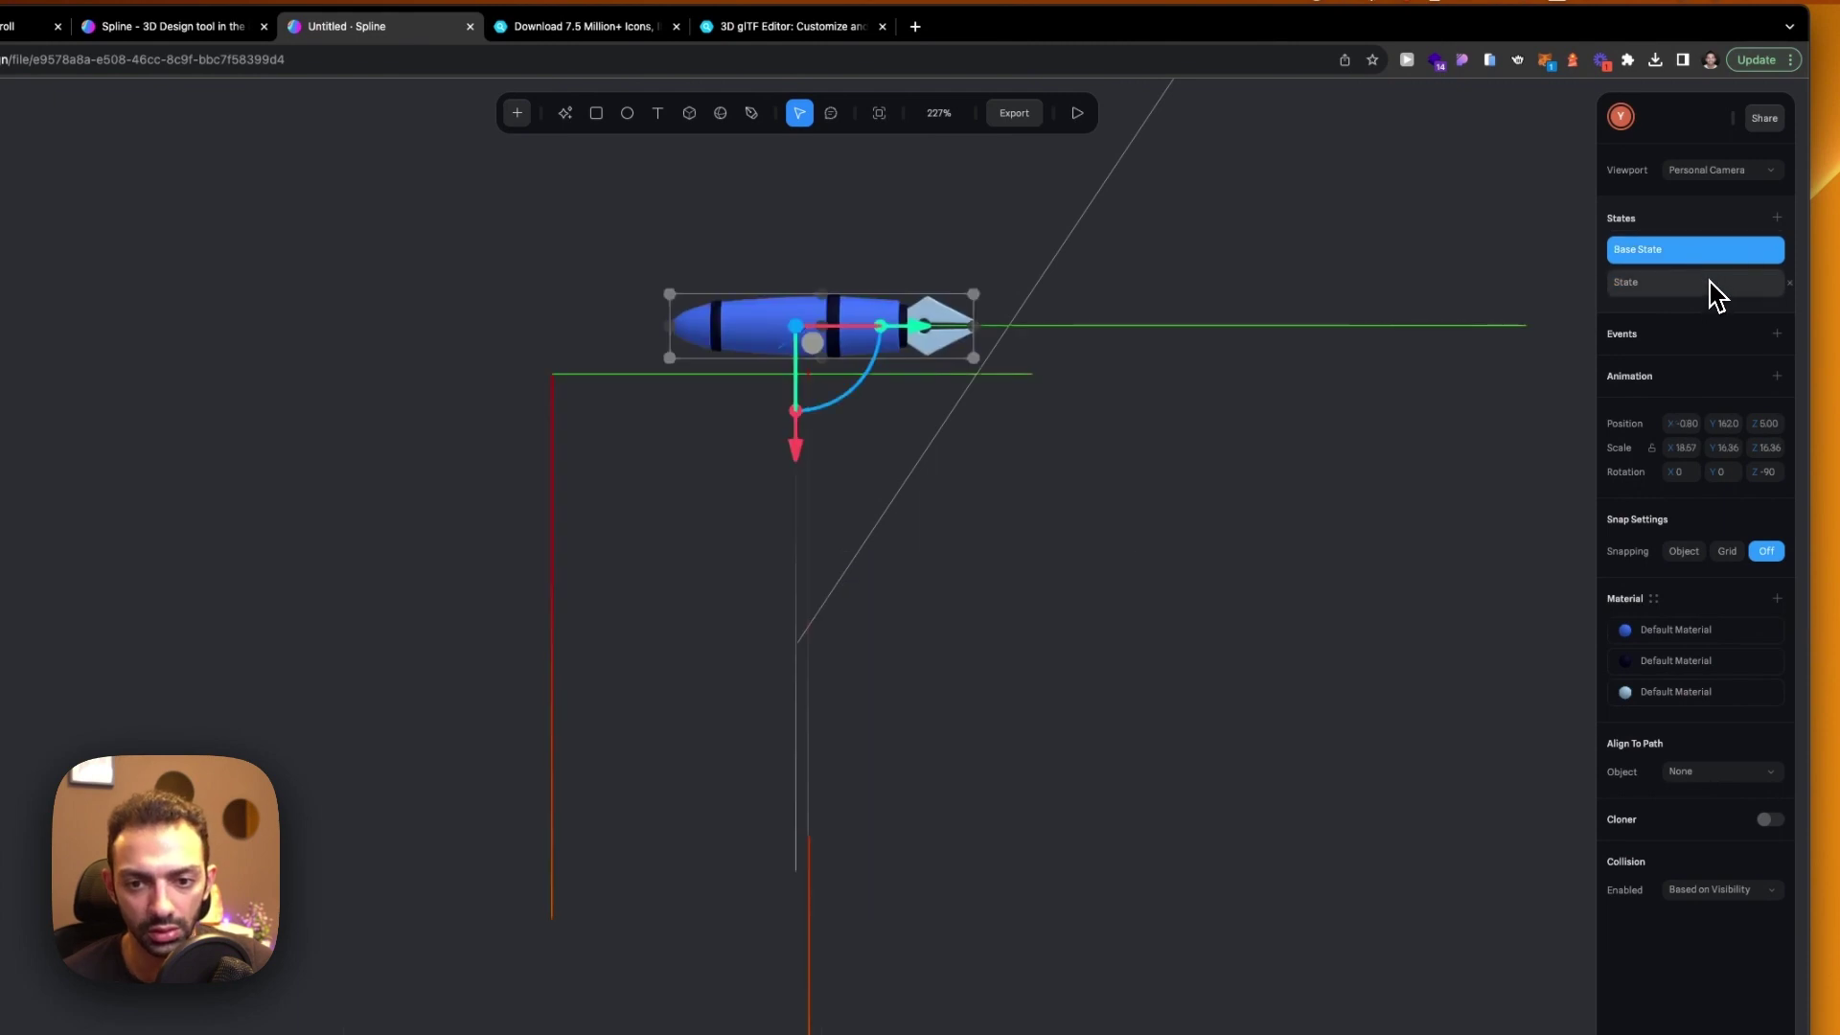
click(1710, 282)
click(1737, 249)
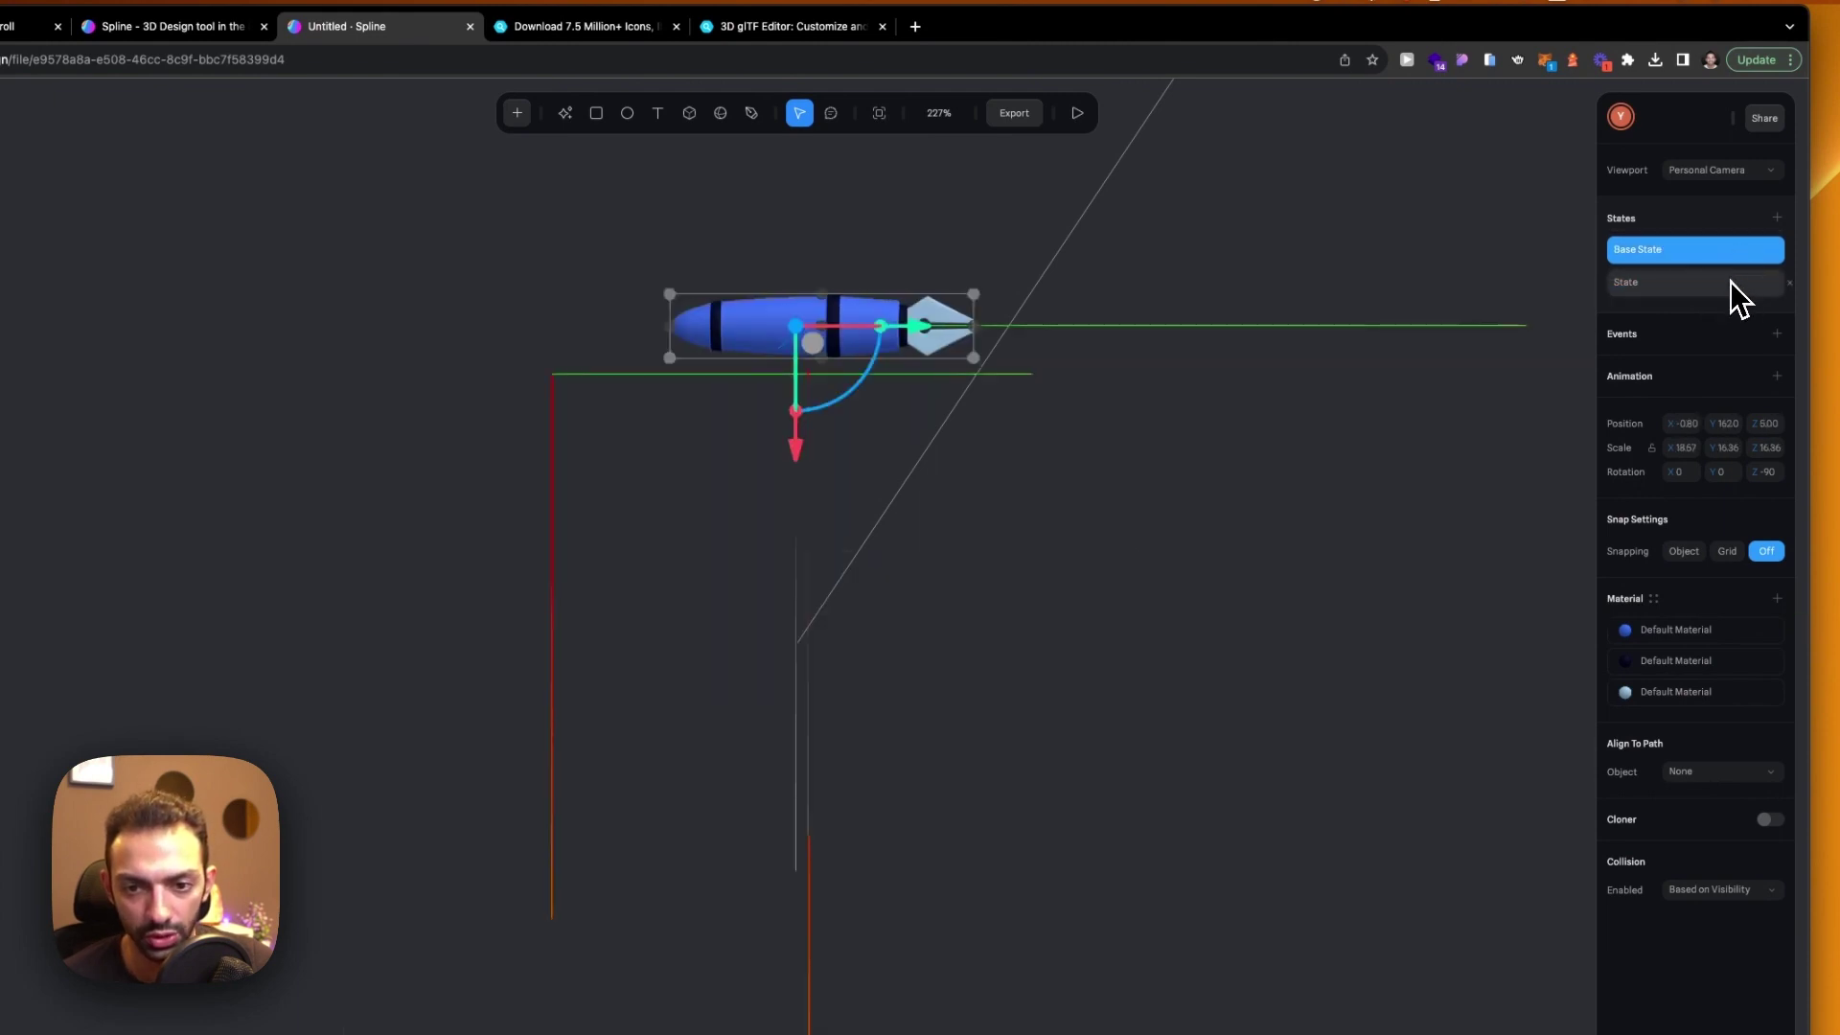
click(1728, 281)
click(1734, 251)
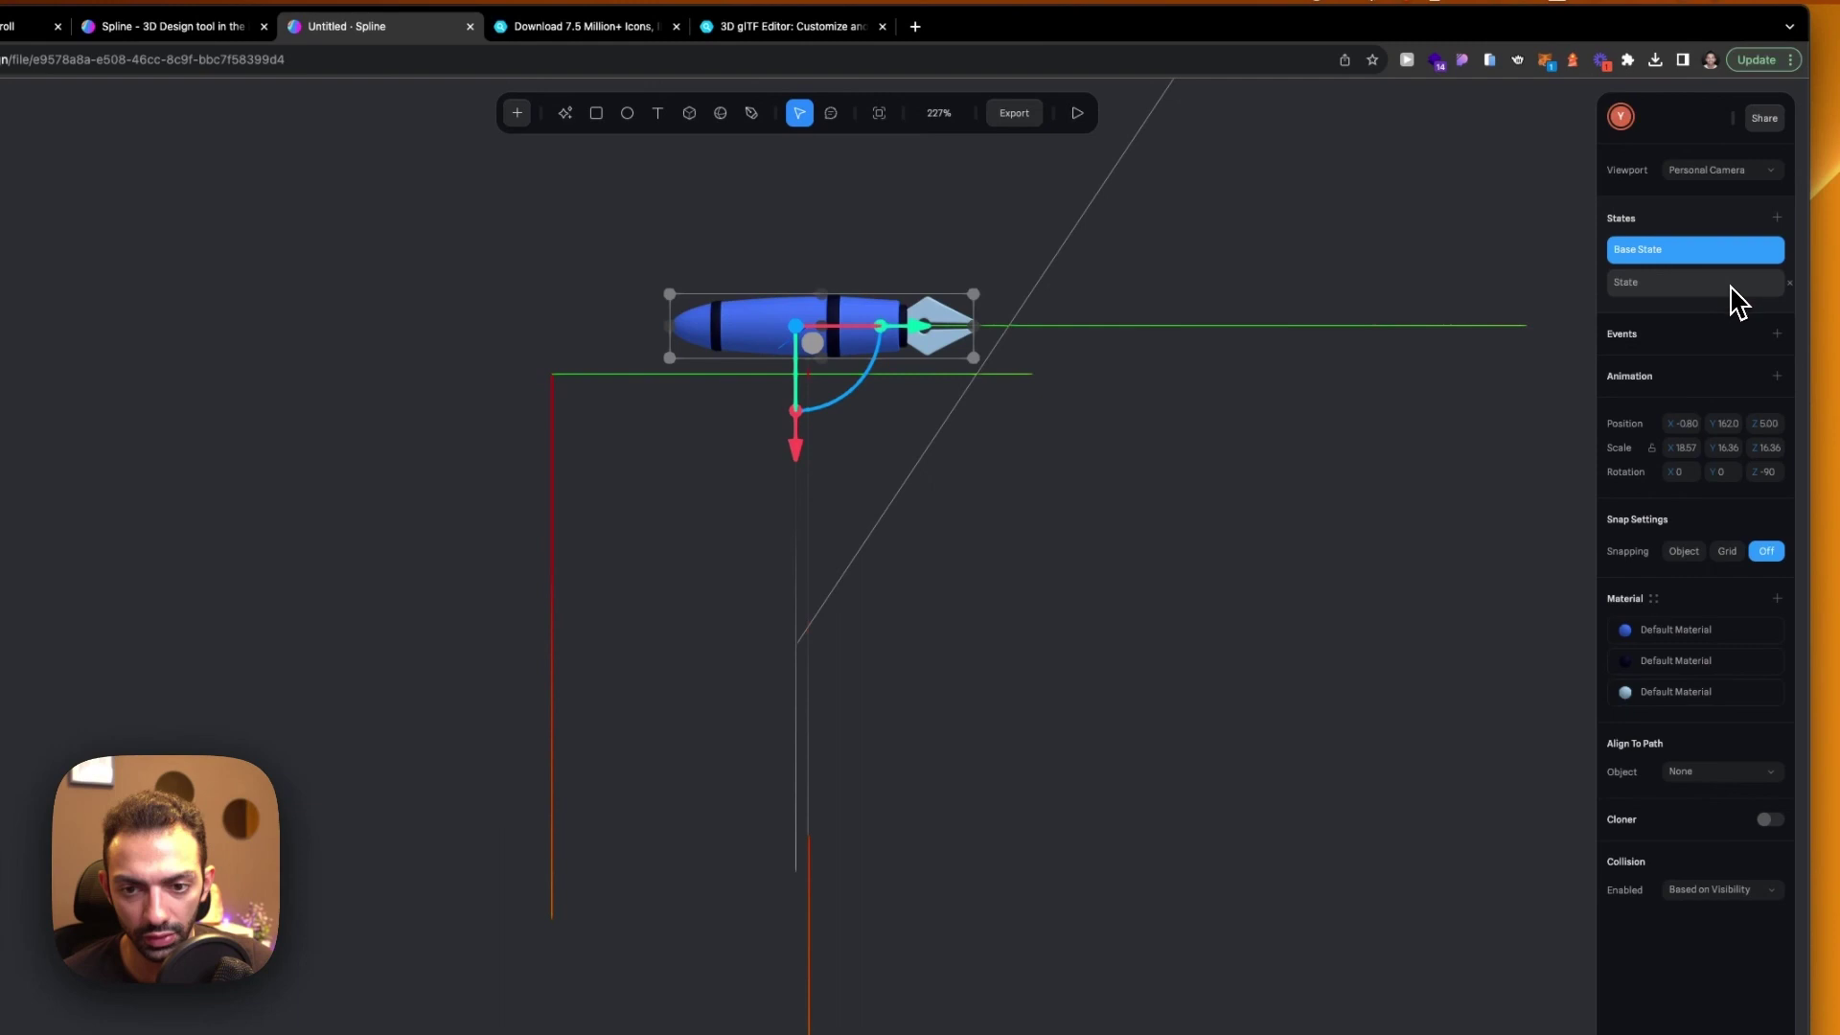
click(1737, 286)
click(1736, 251)
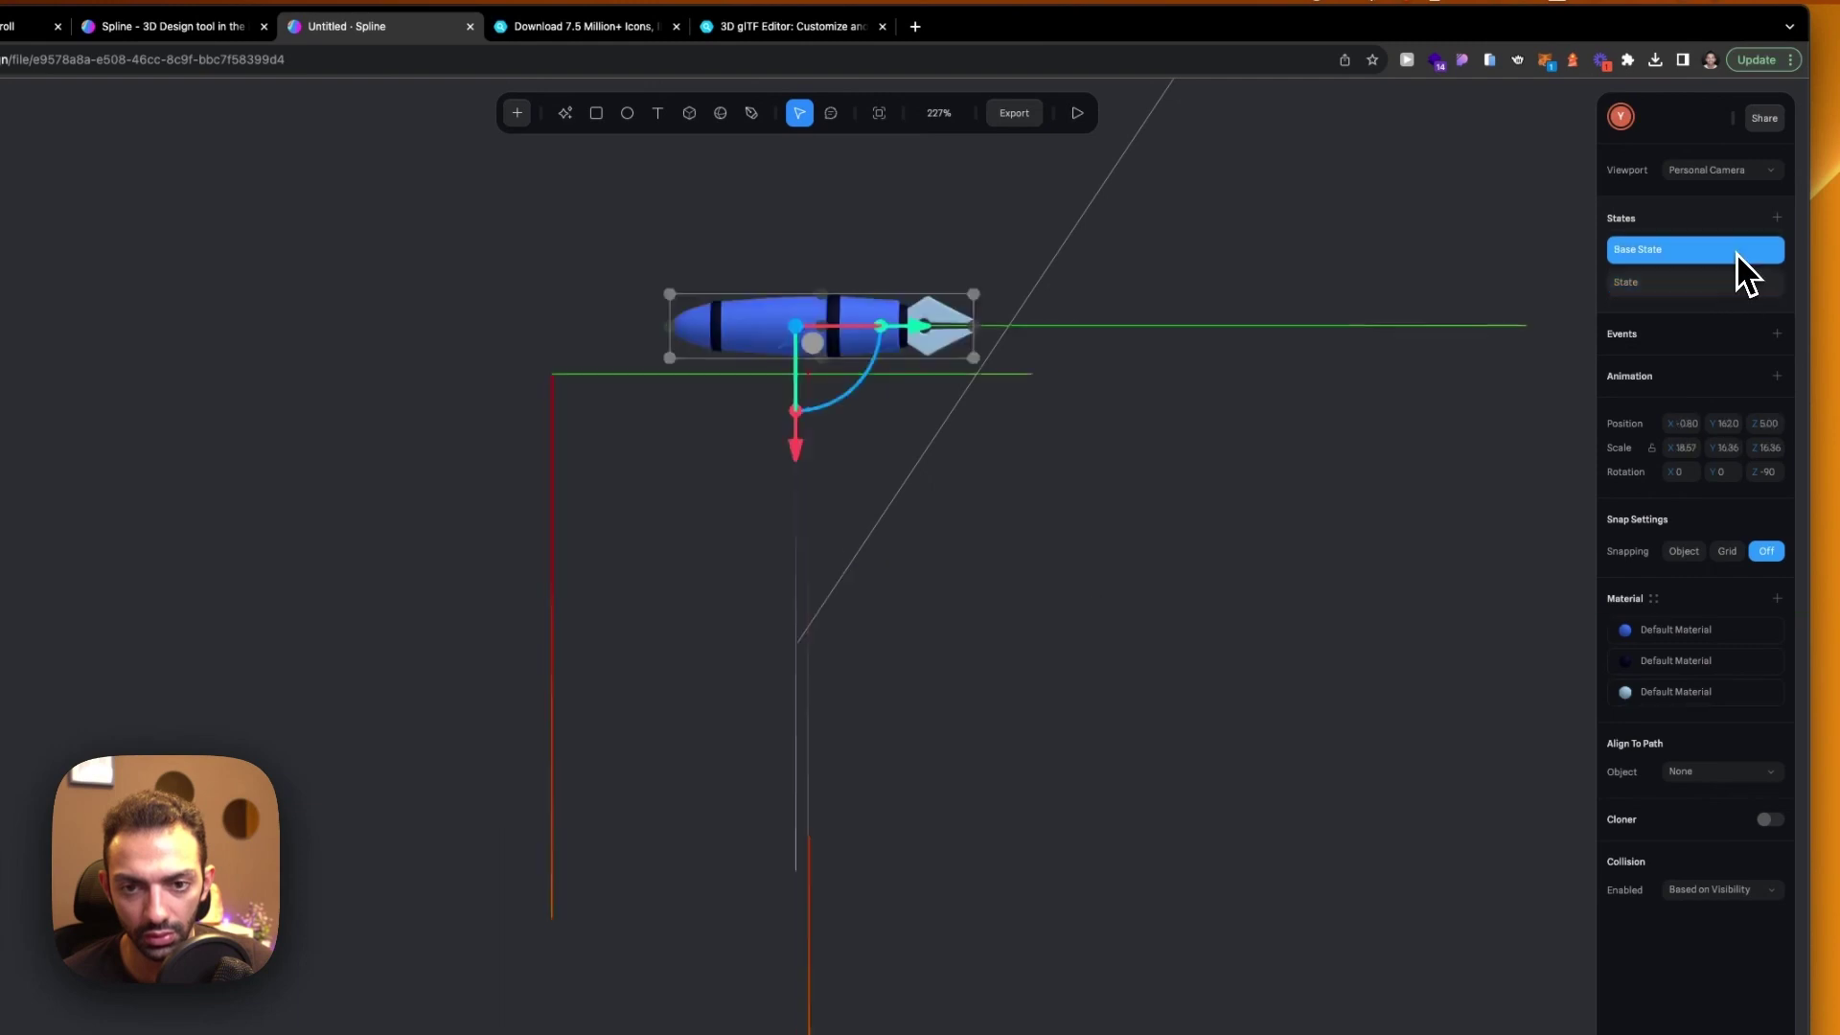
Shift the pen in the second state to about X -6.25, Y 19, and compare it with the base state
click(949, 320)
click(1686, 278)
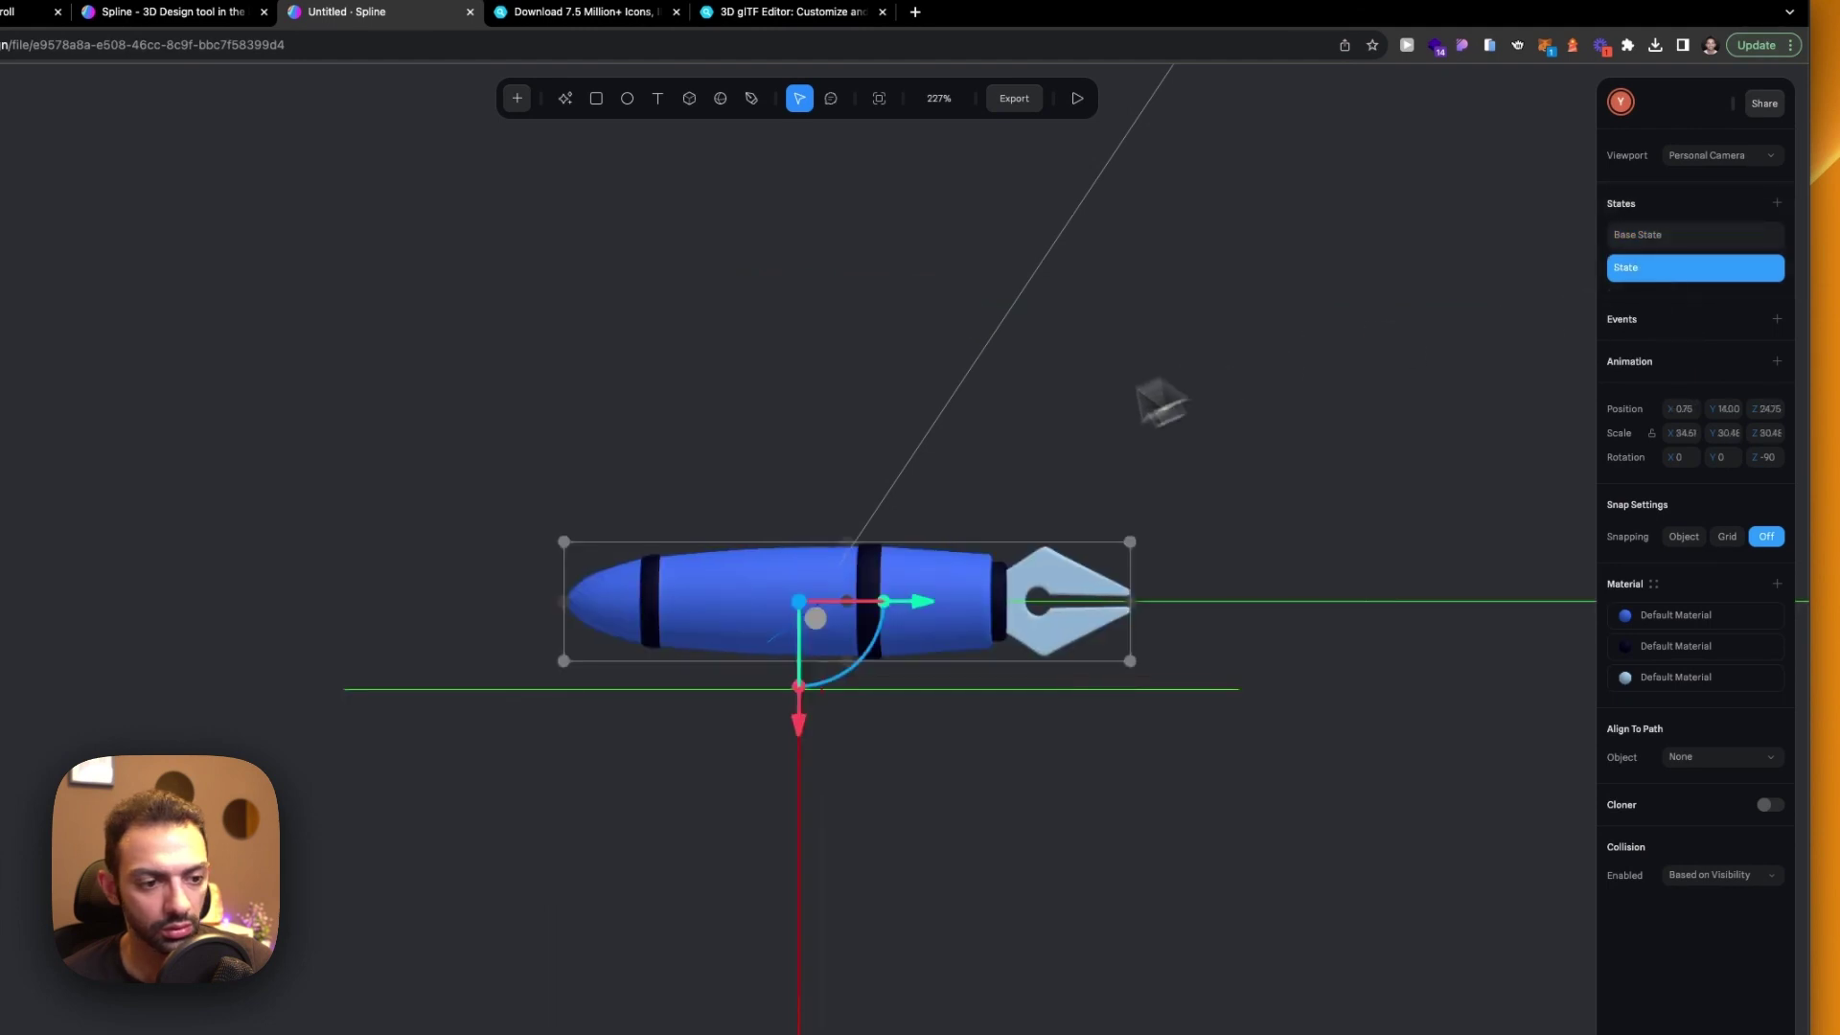
drag(1069, 559, 1060, 587)
click(1669, 244)
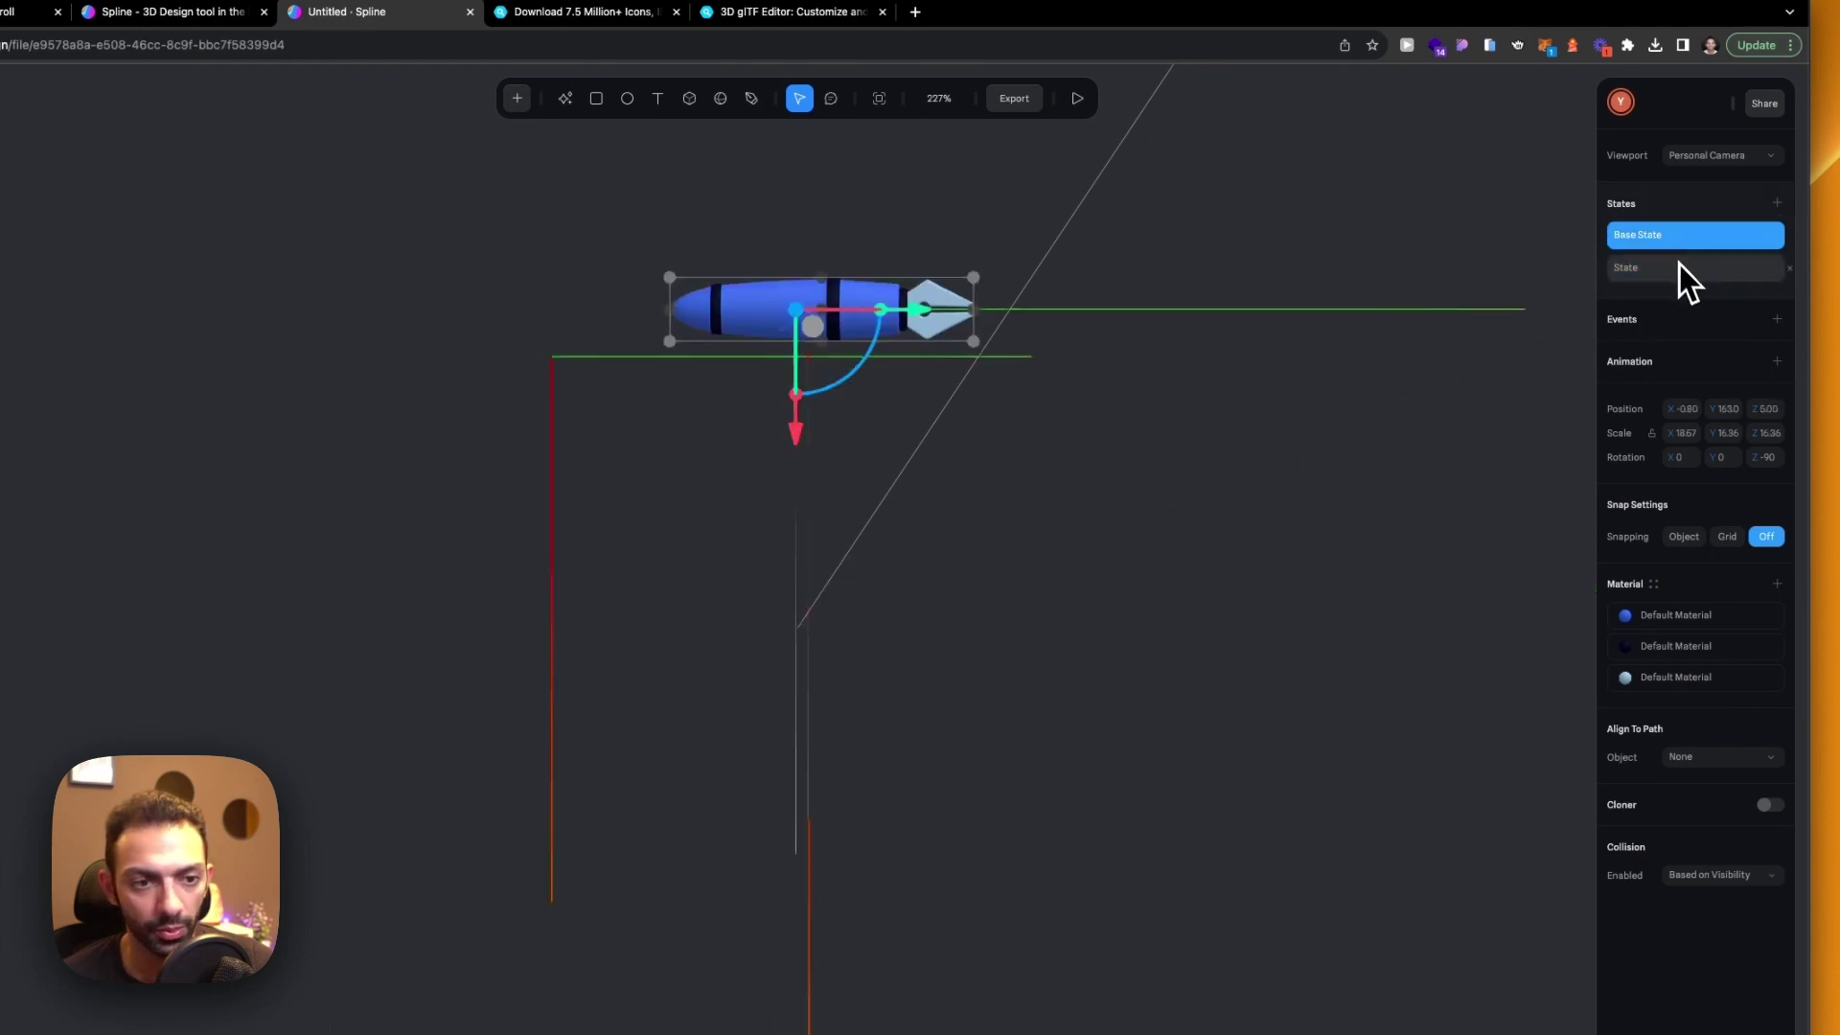
click(1682, 272)
click(1686, 274)
click(1683, 277)
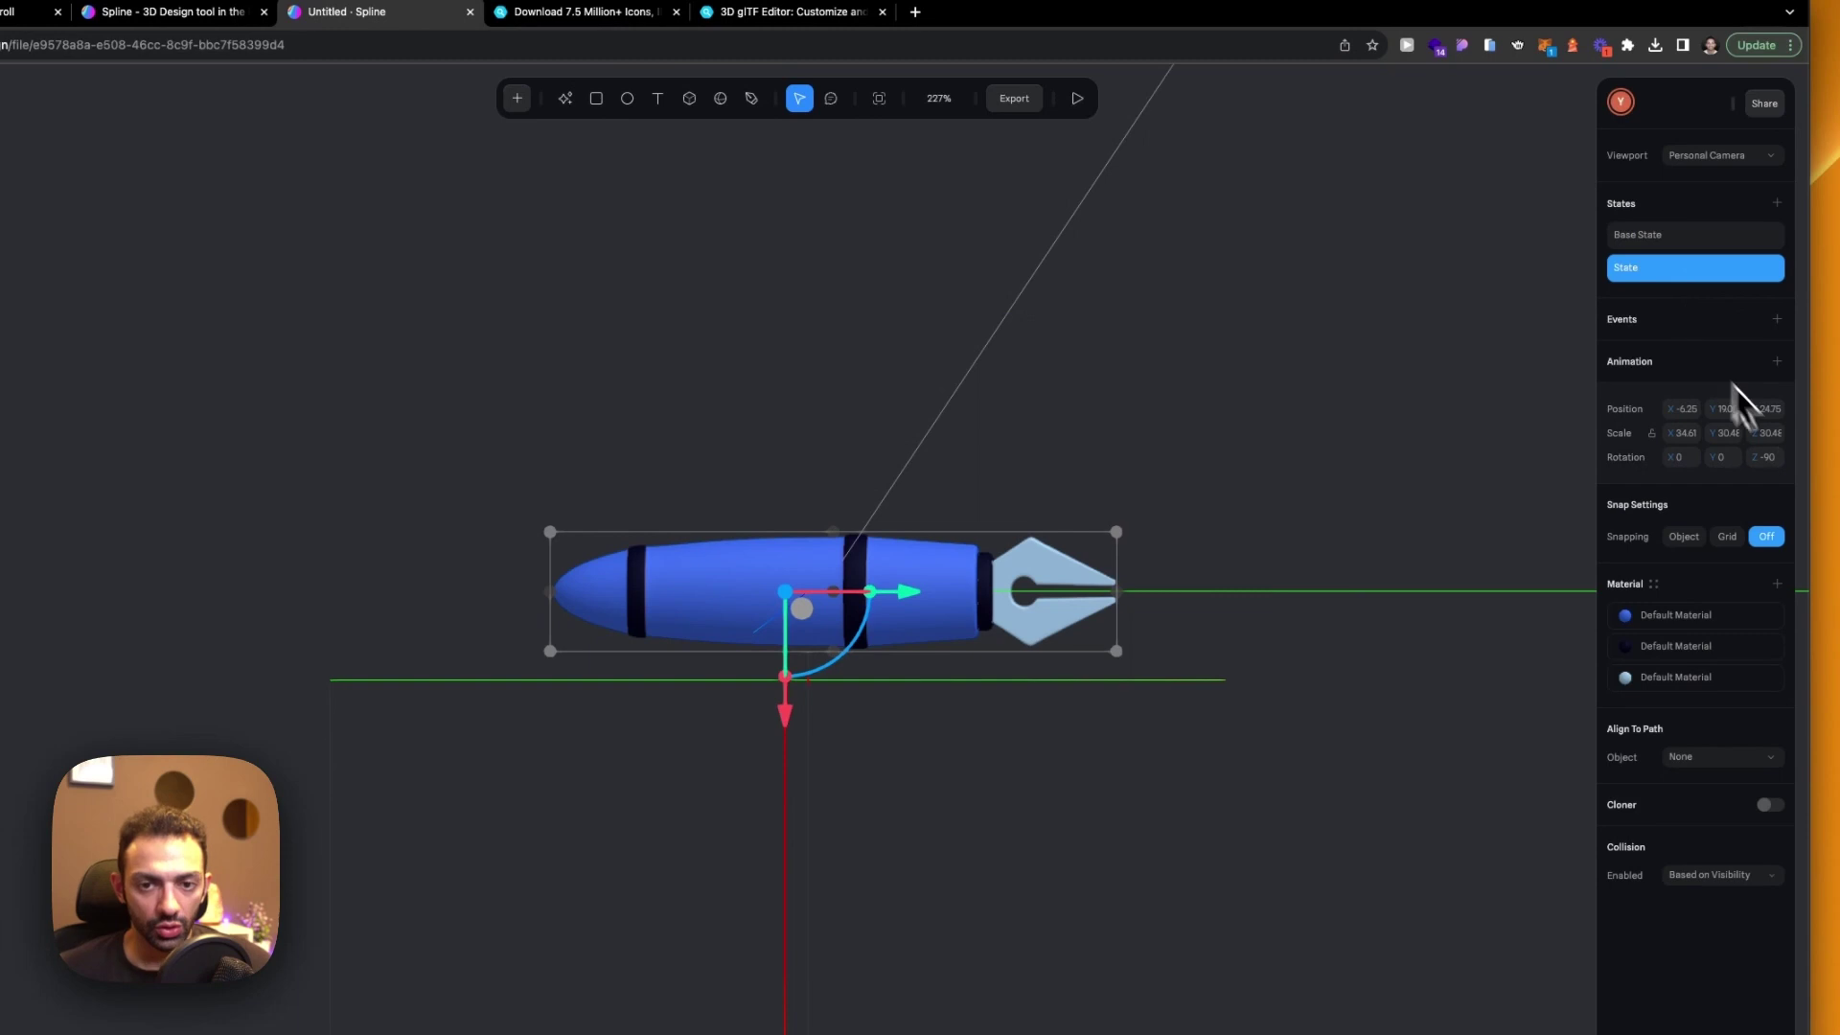
Add a Start event to the fountain pen with a Transition action going from Base State to State
click(1775, 320)
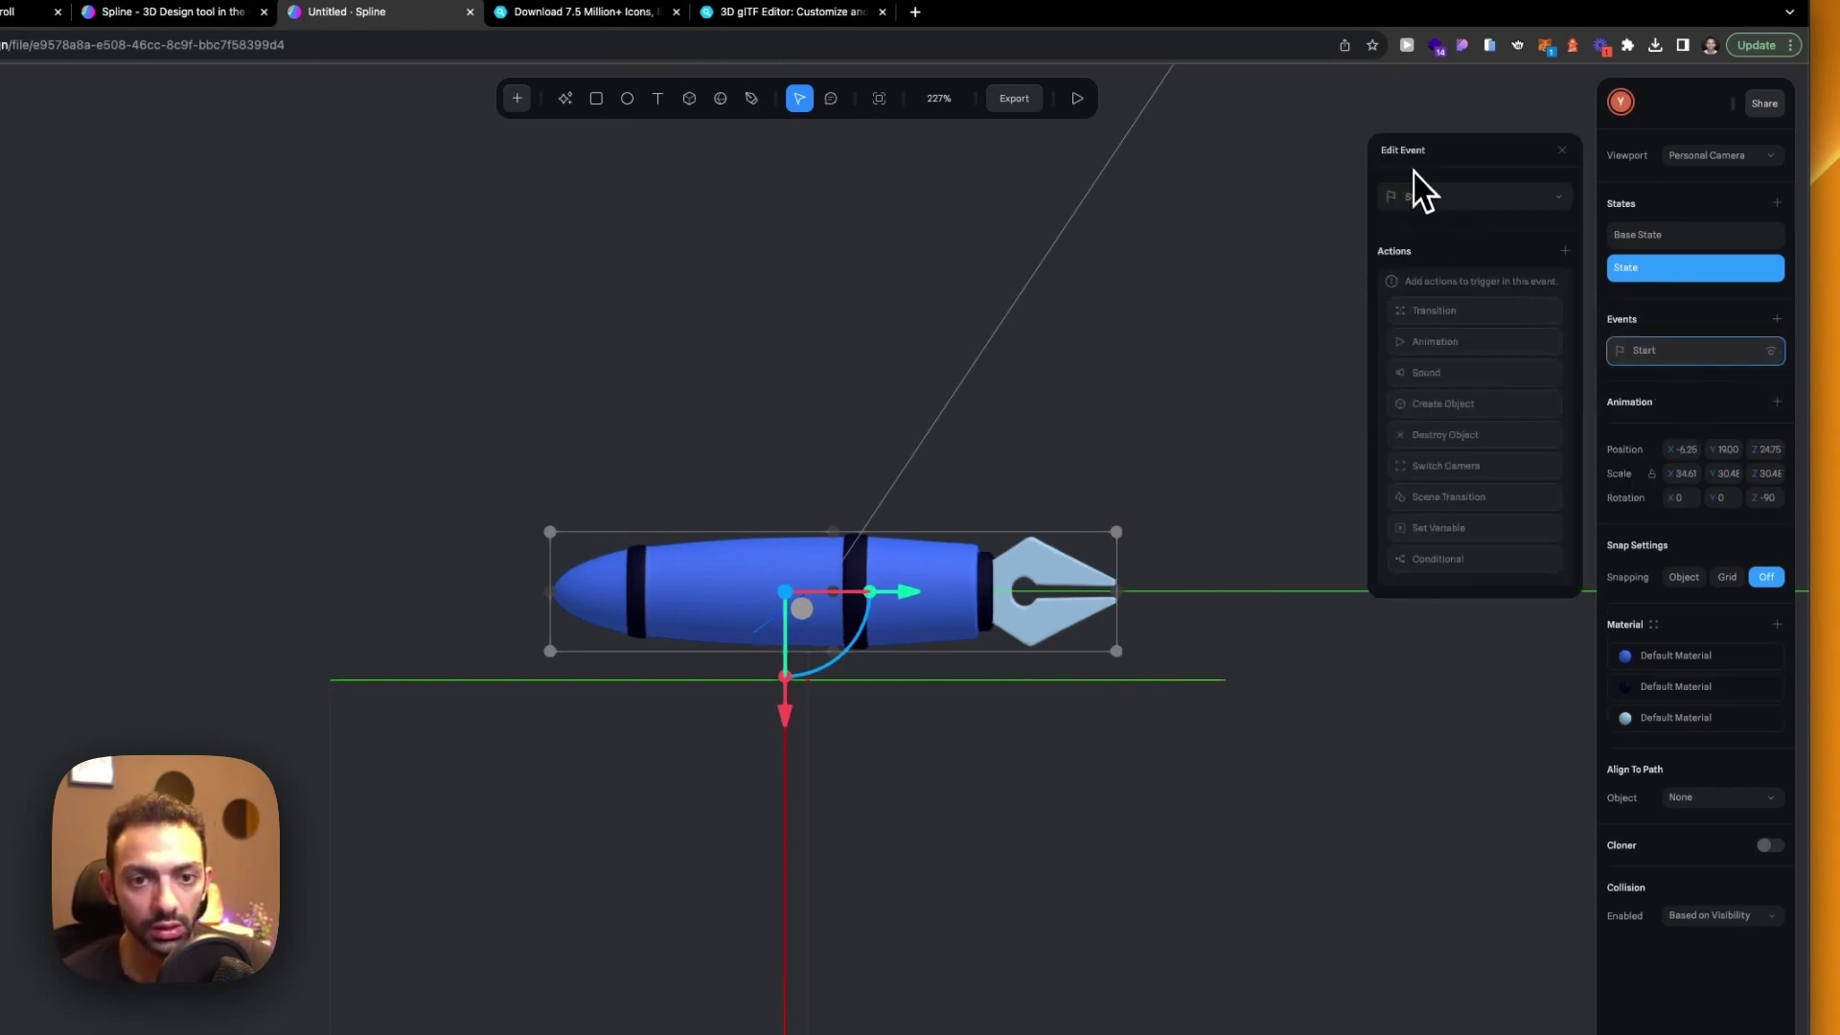
click(1492, 319)
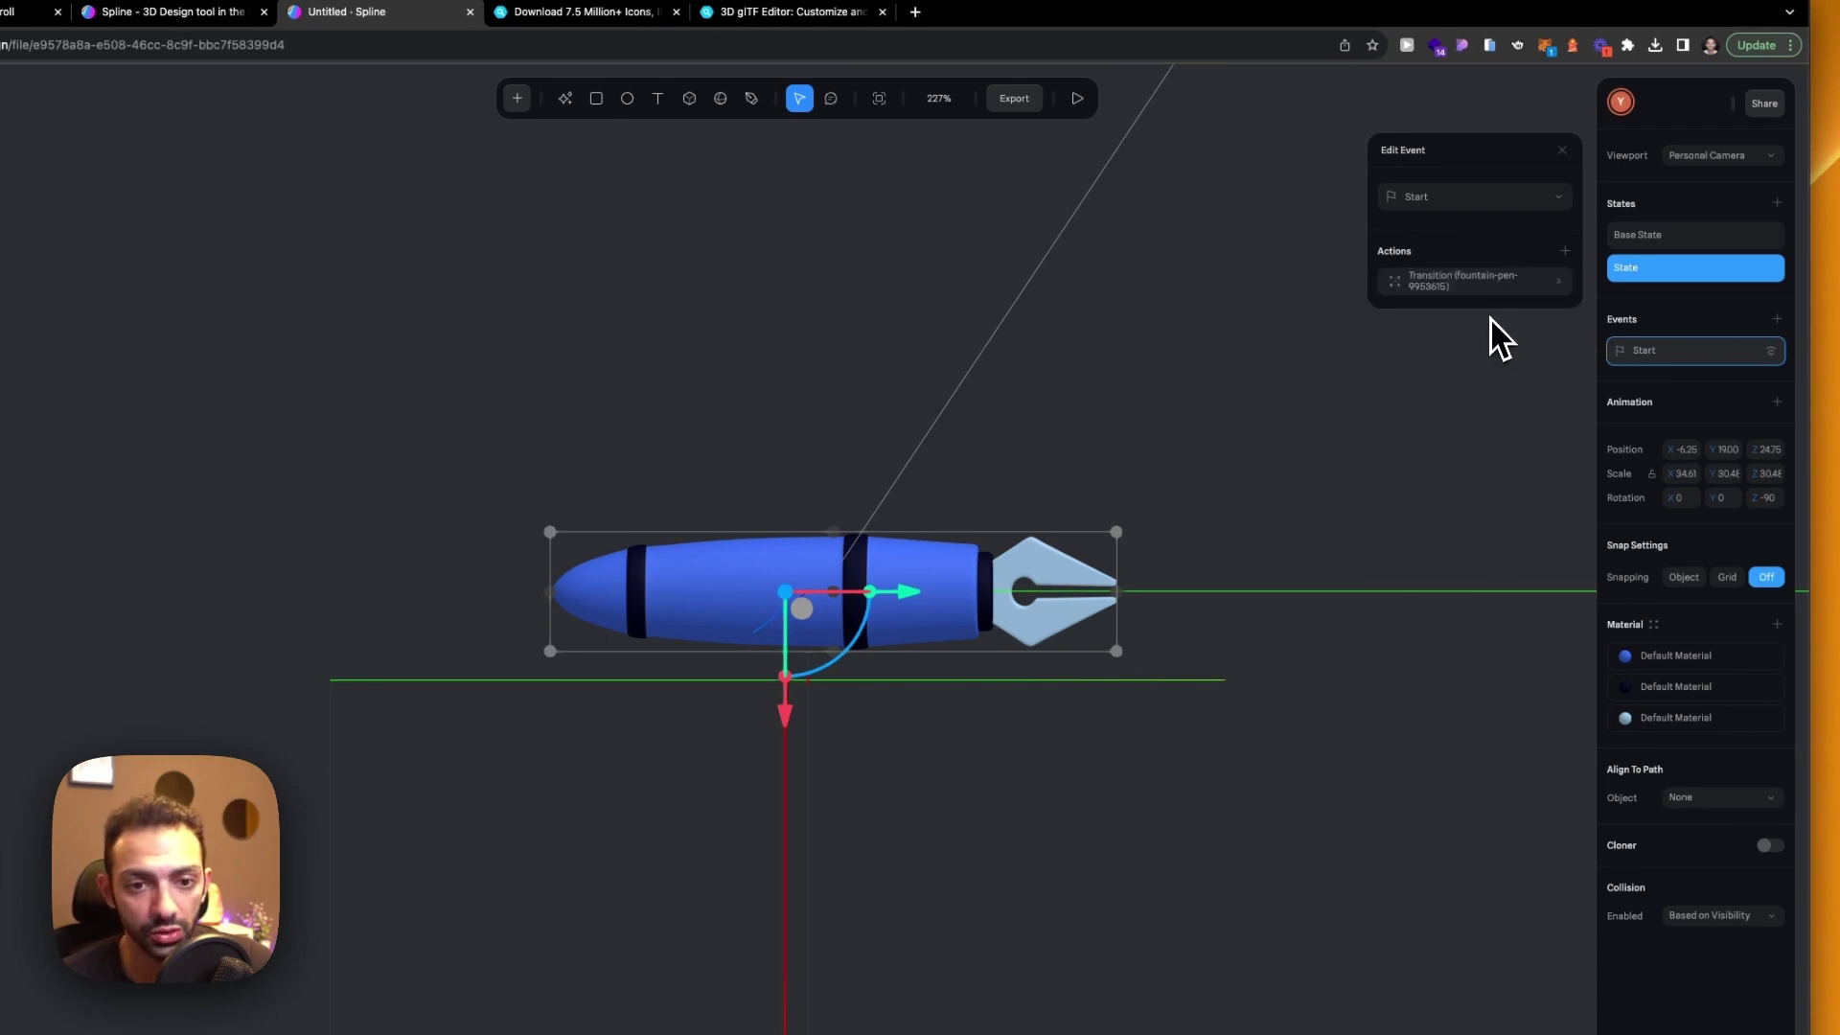
click(1442, 288)
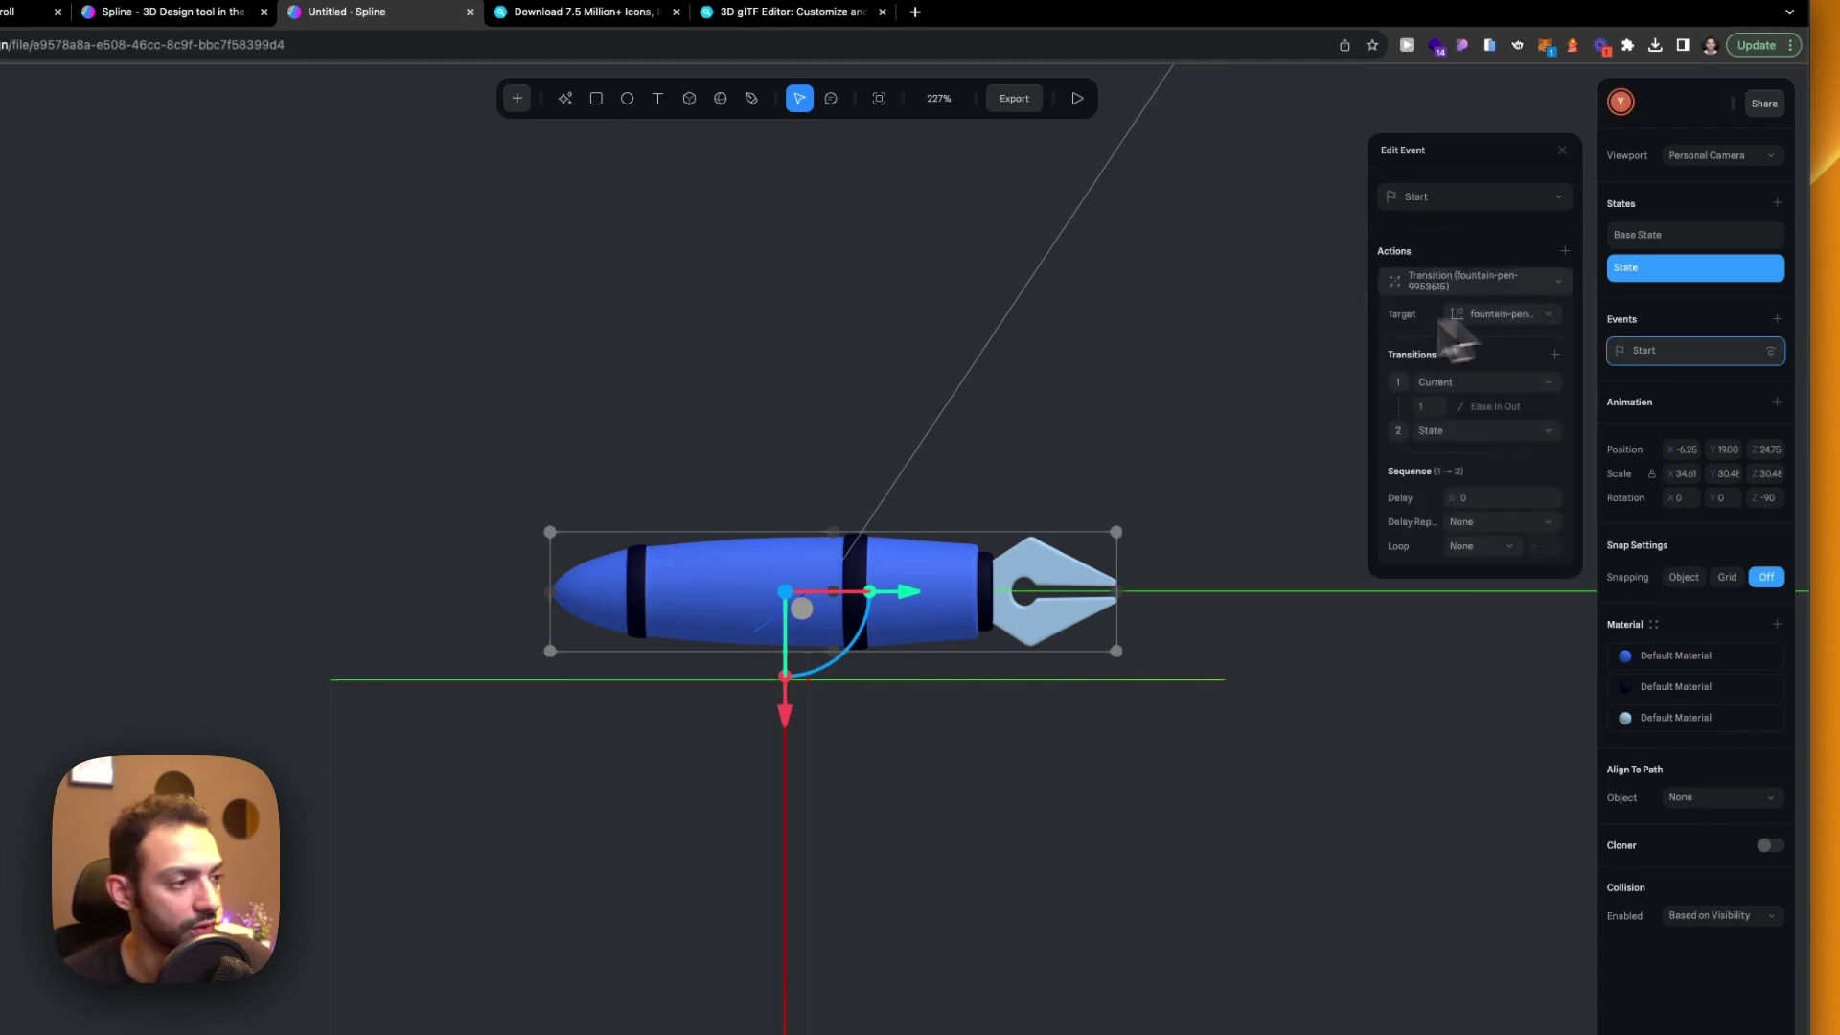
click(1481, 383)
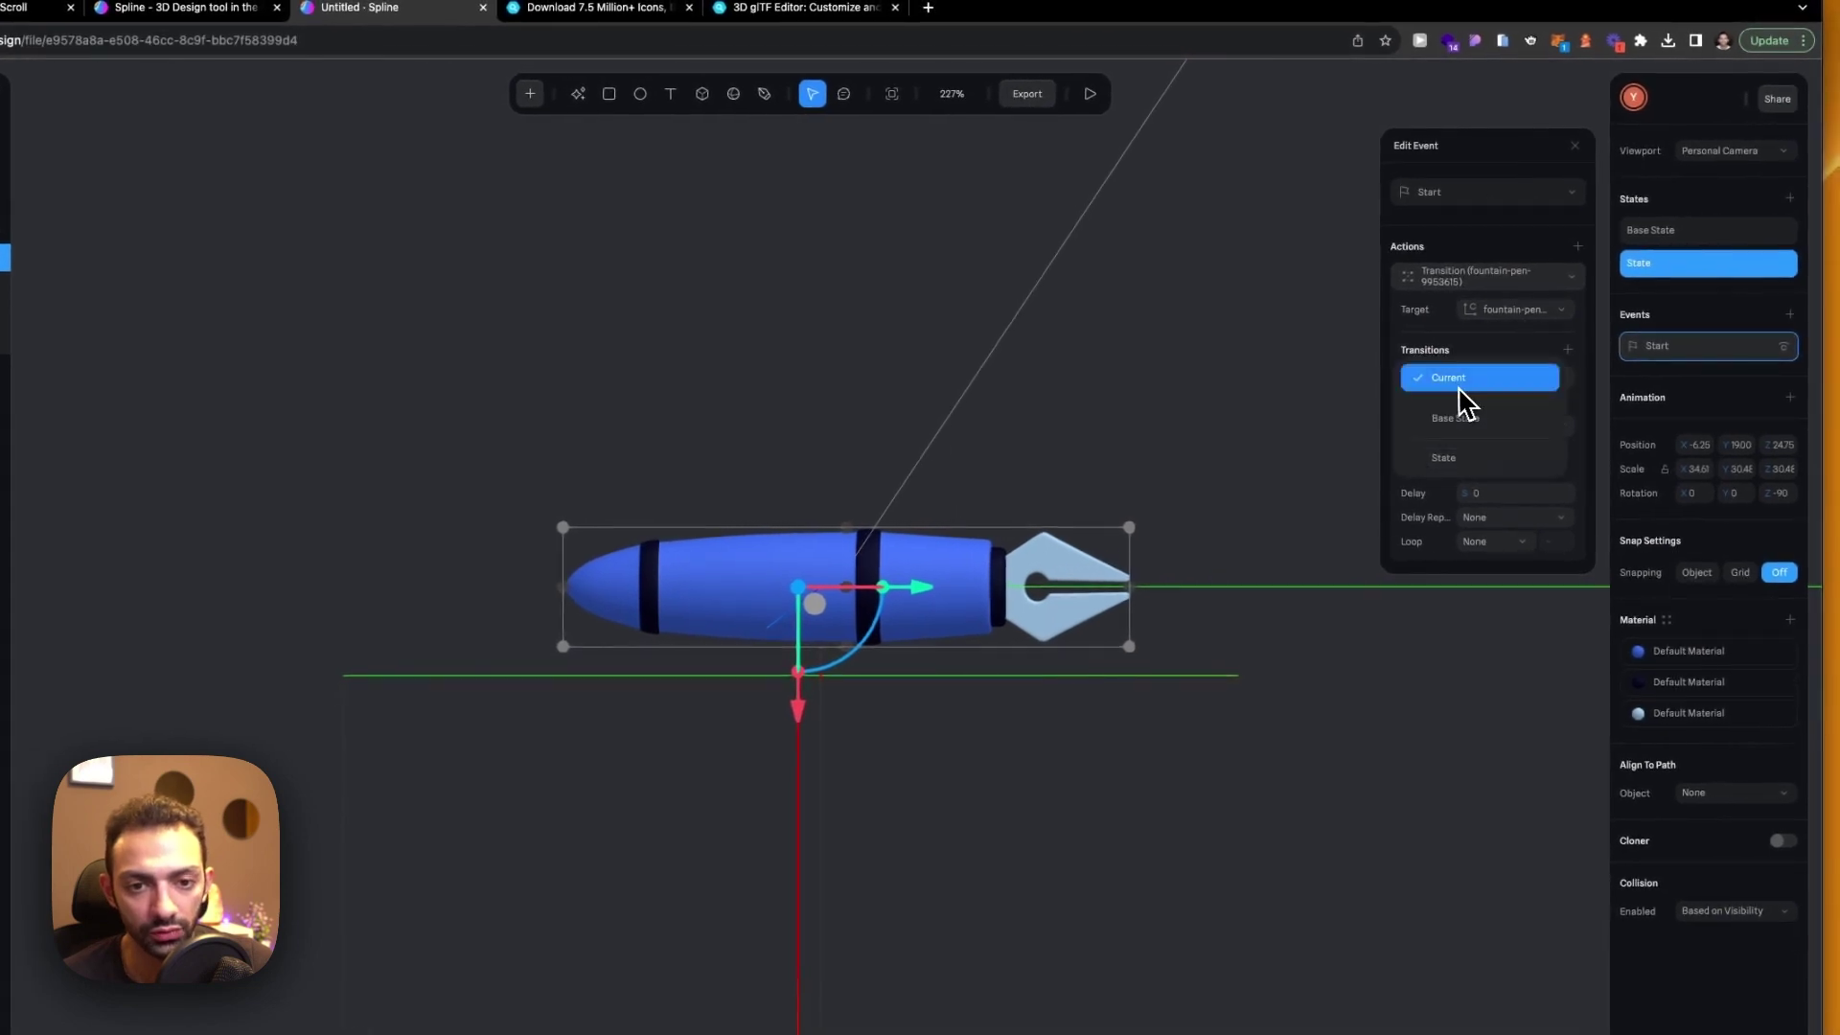
click(1472, 417)
click(1451, 424)
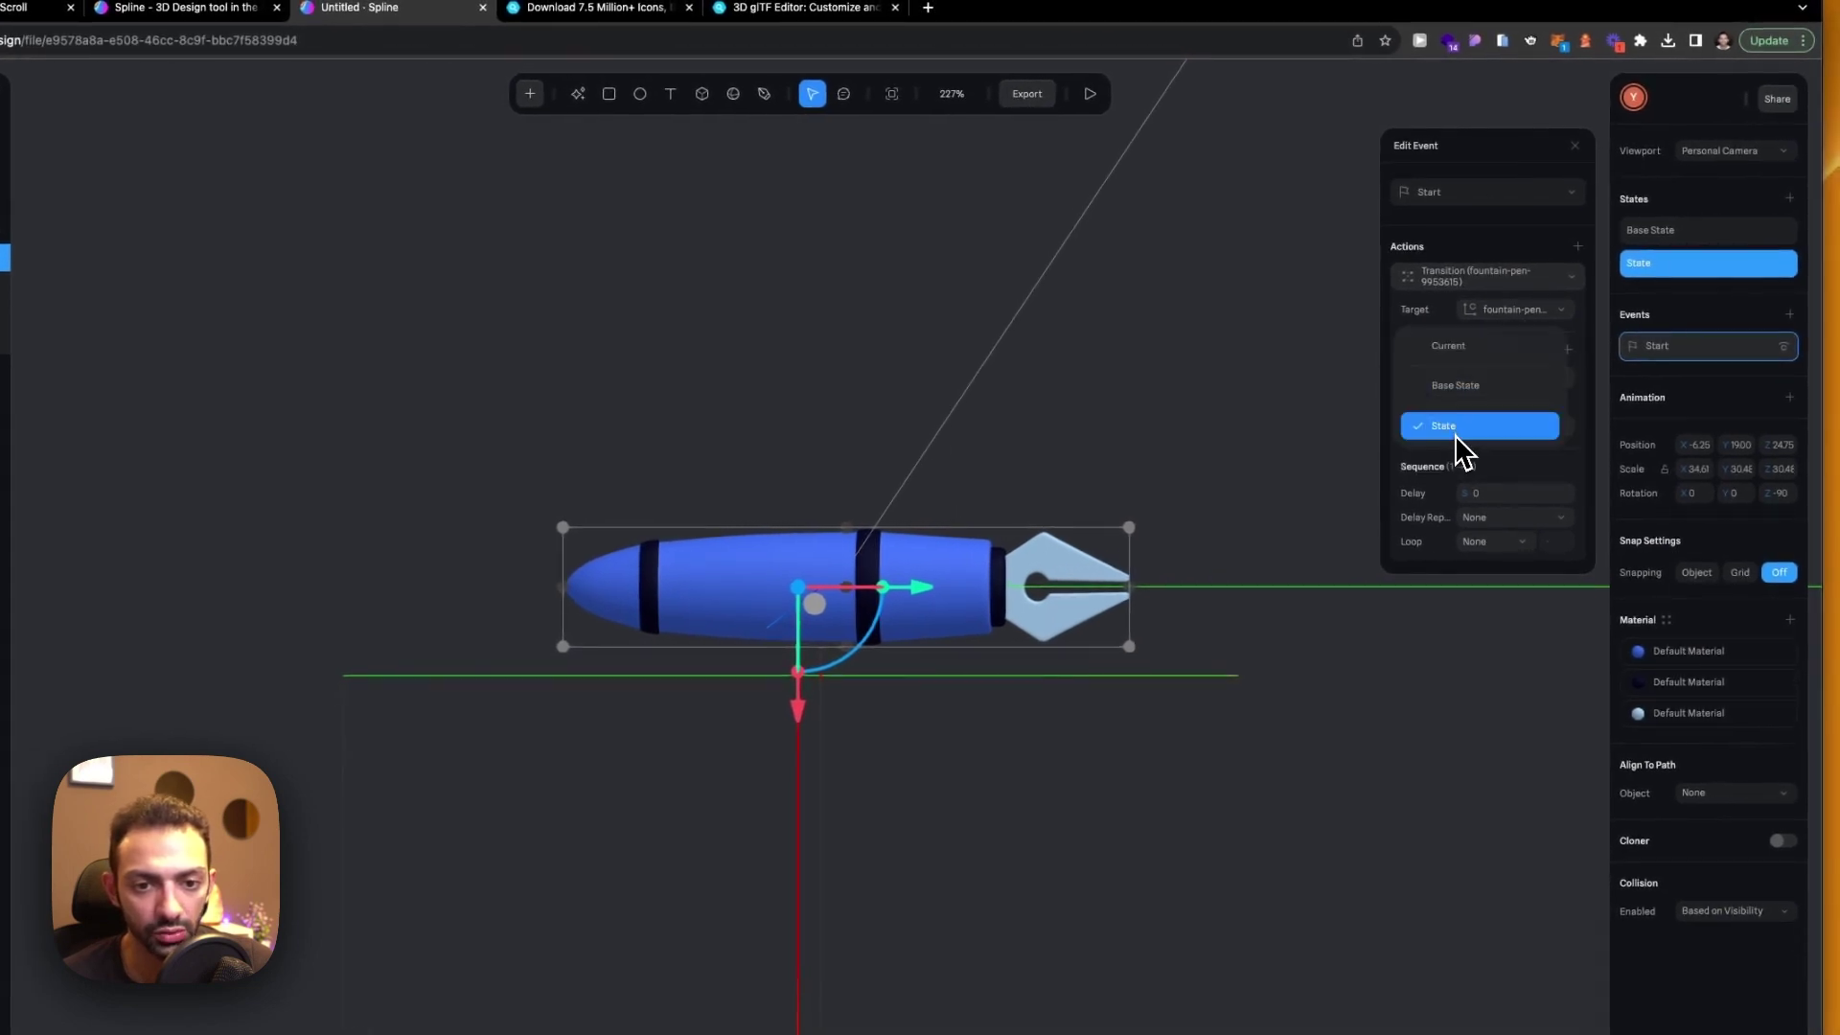
click(1470, 443)
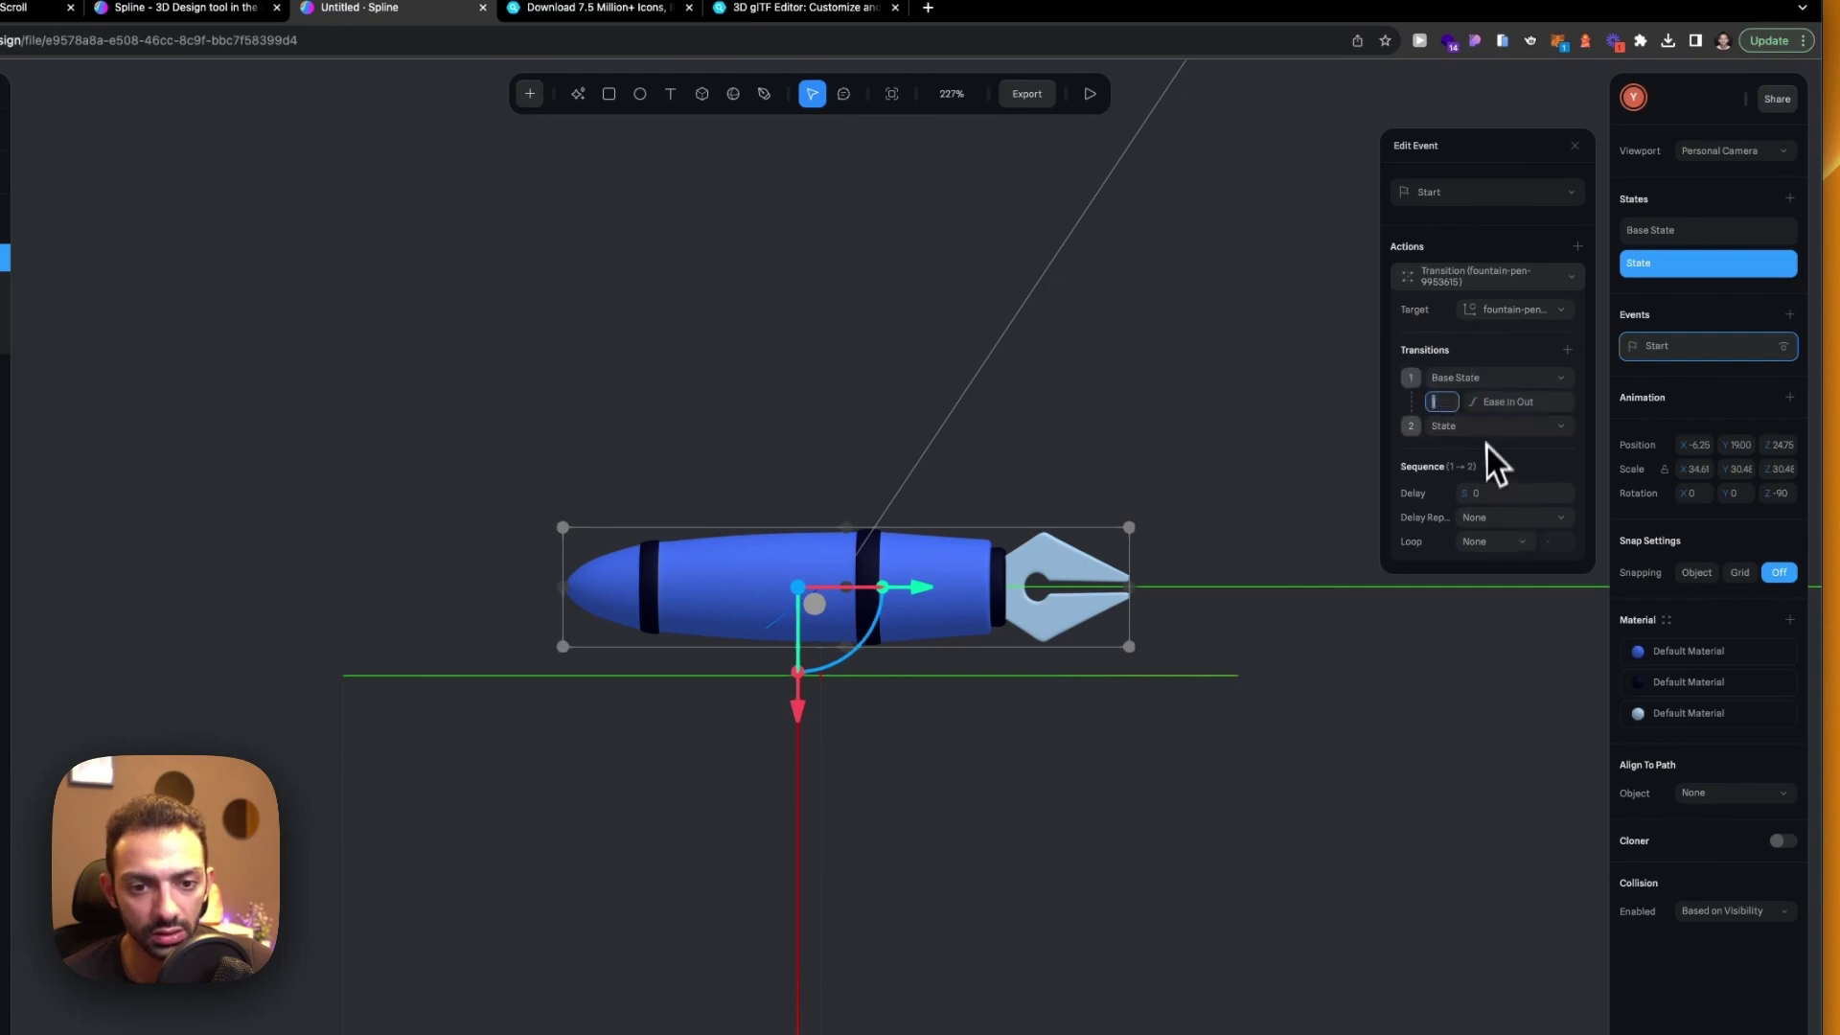
Close the event settings and play the scene to check the start transition between the two states
click(1574, 145)
click(1090, 93)
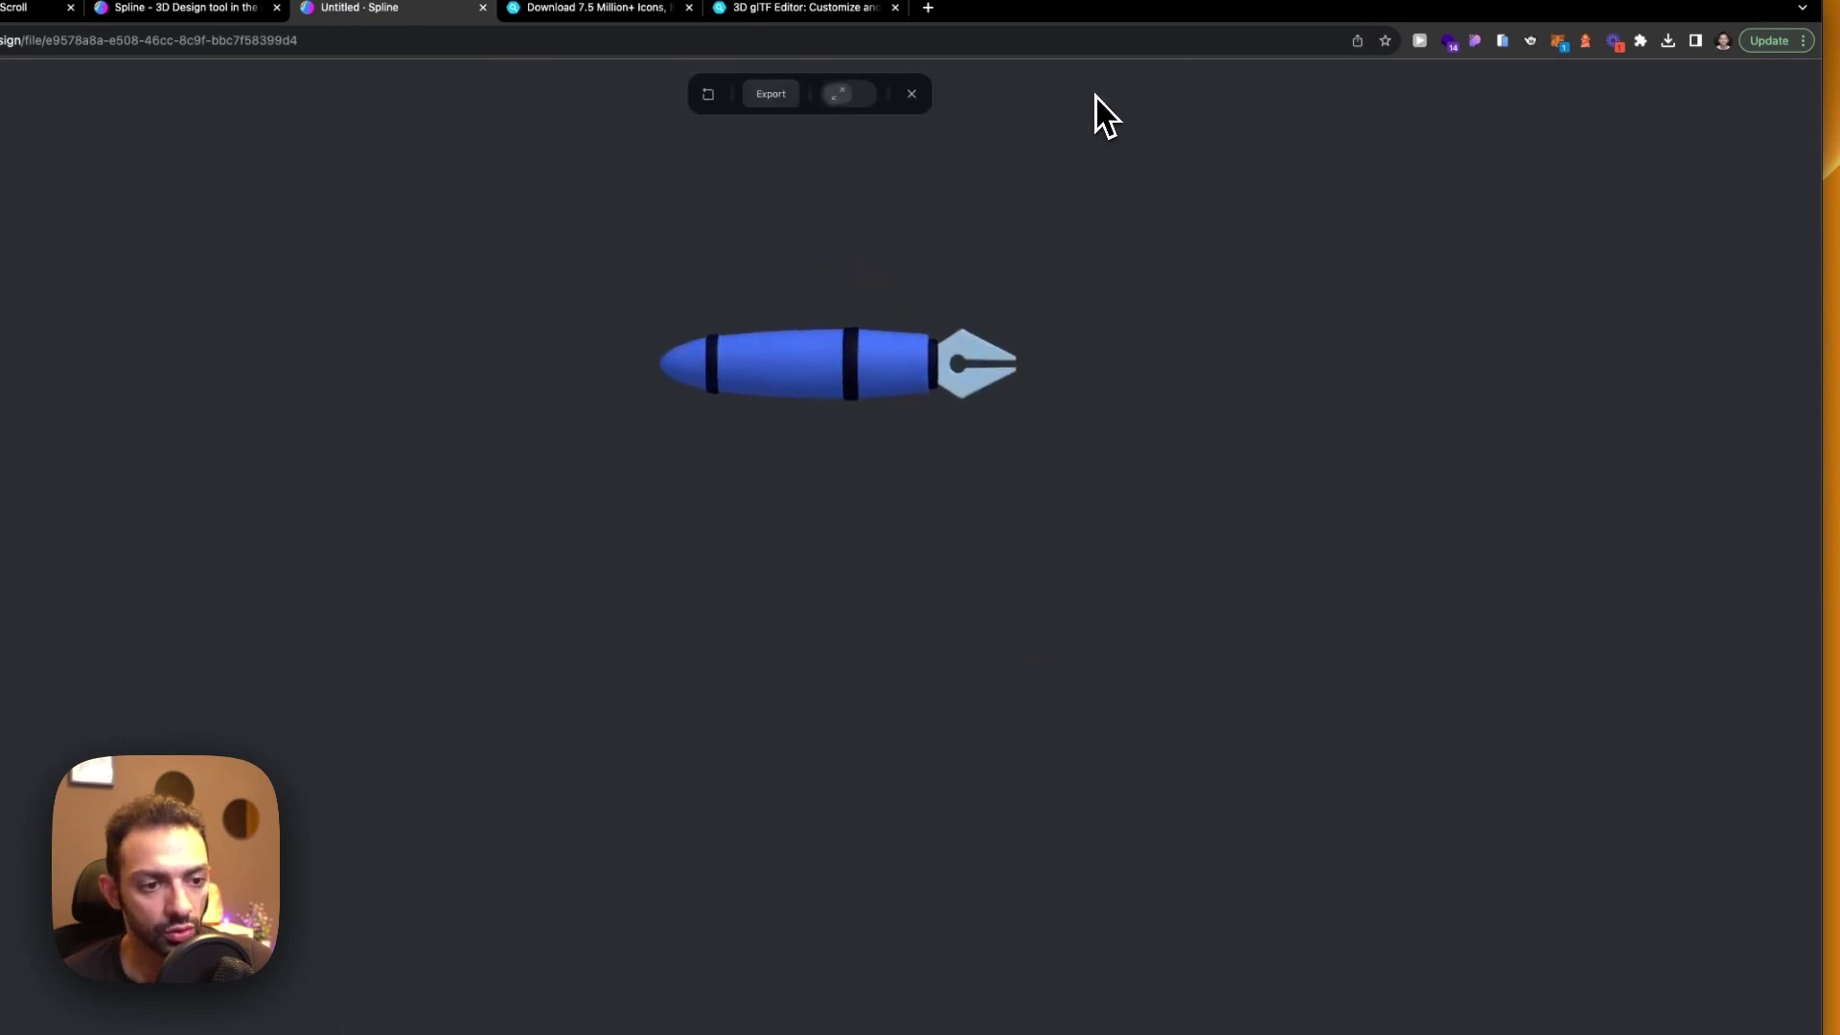
click(911, 94)
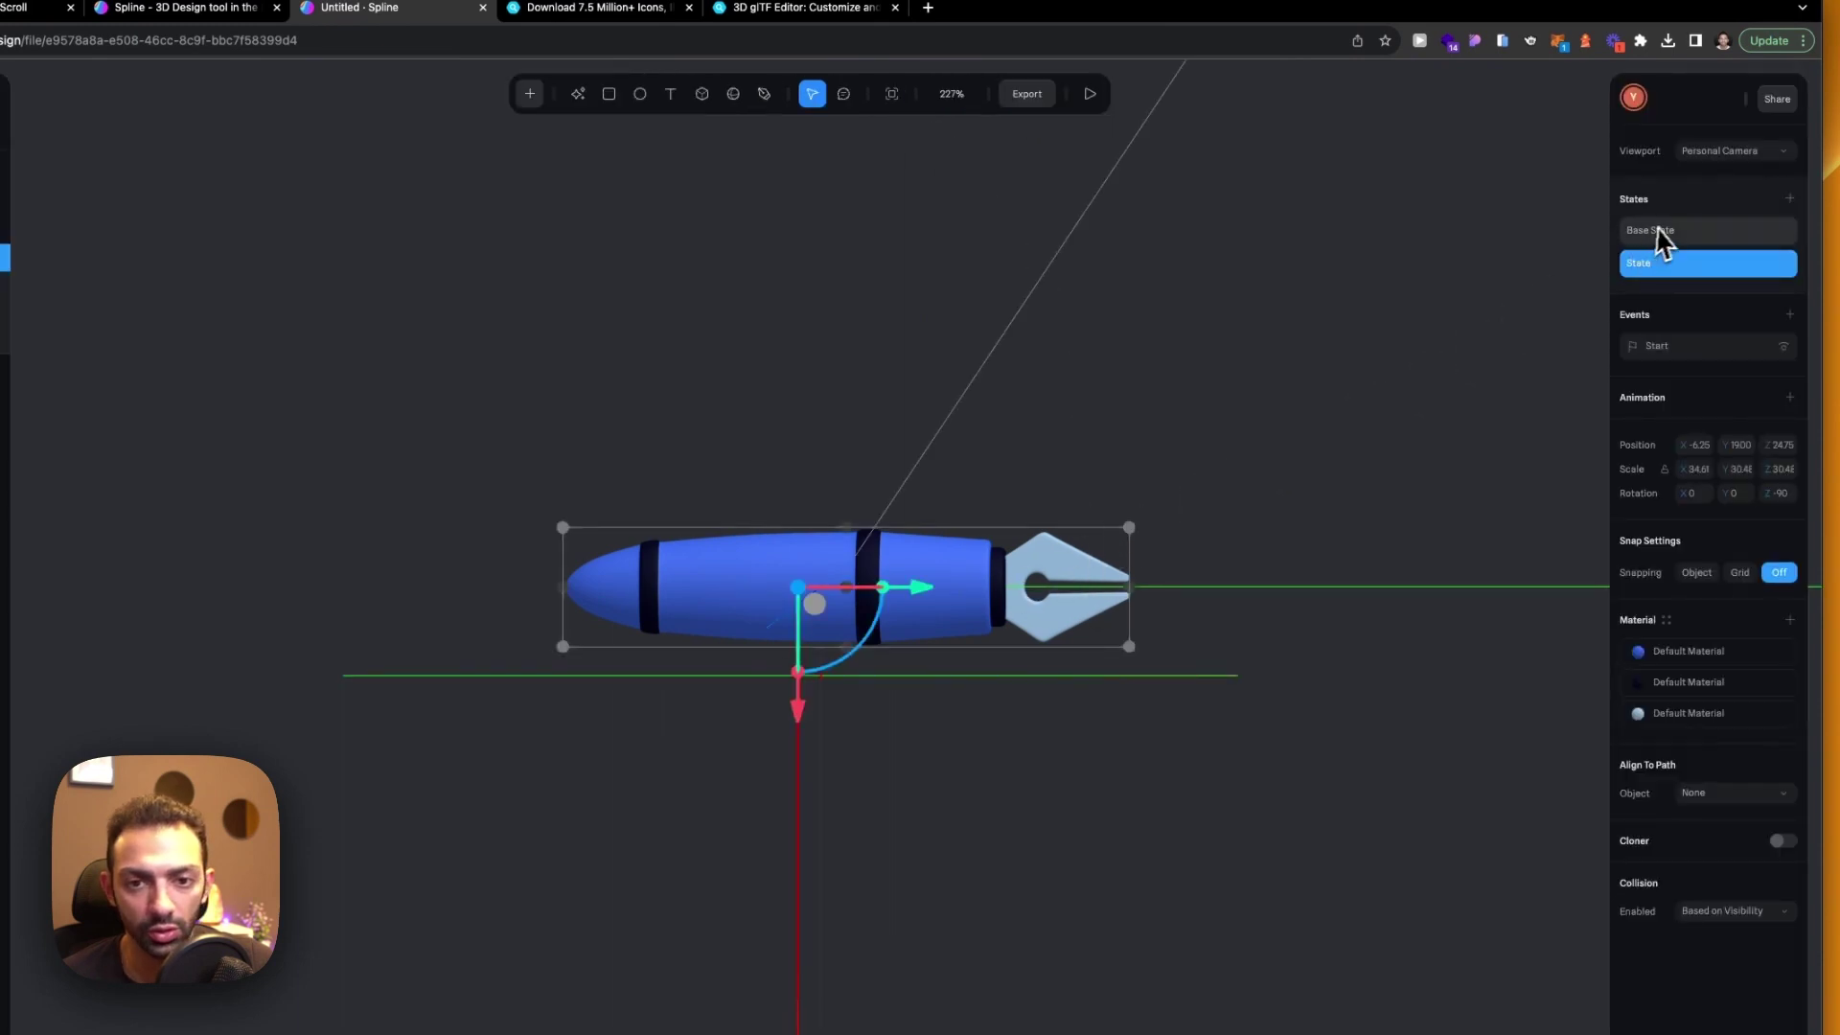
Tilt the pen to a Z rotation of about -61.3 in the base state and about -99.6 in the second state
click(1657, 232)
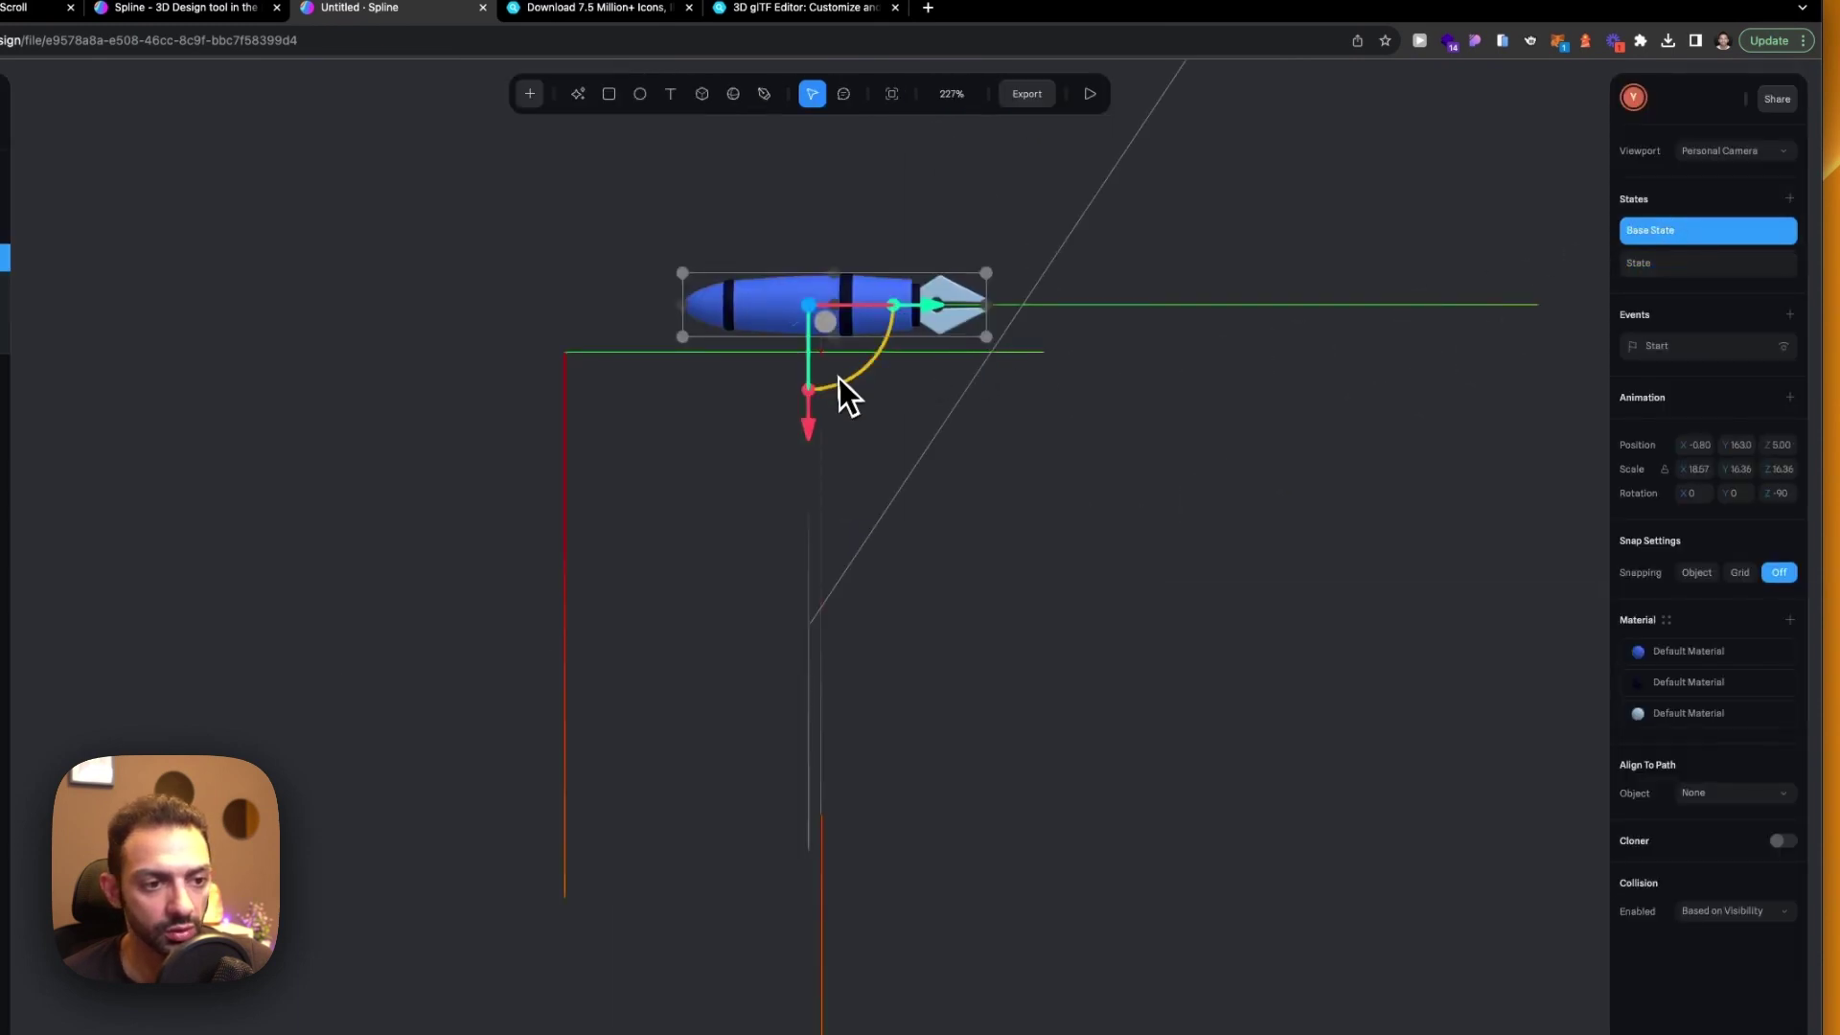
drag(840, 381, 870, 369)
click(1634, 264)
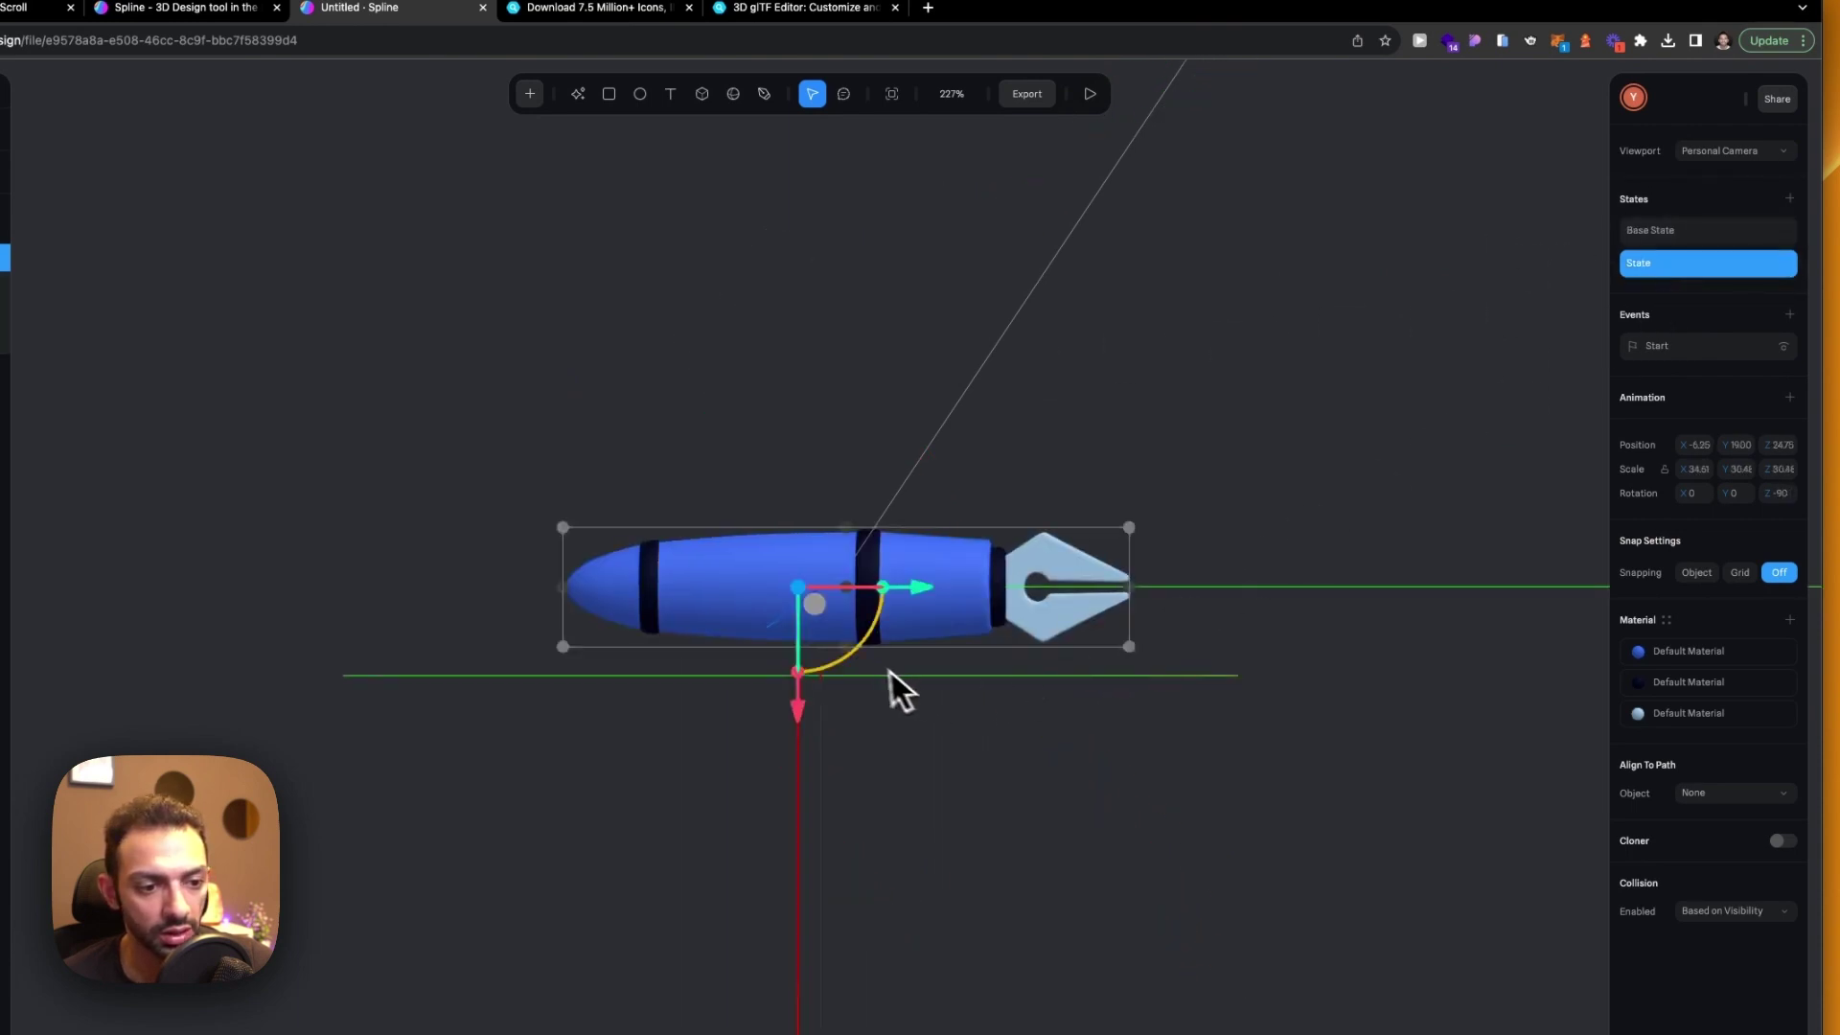
drag(868, 655, 856, 663)
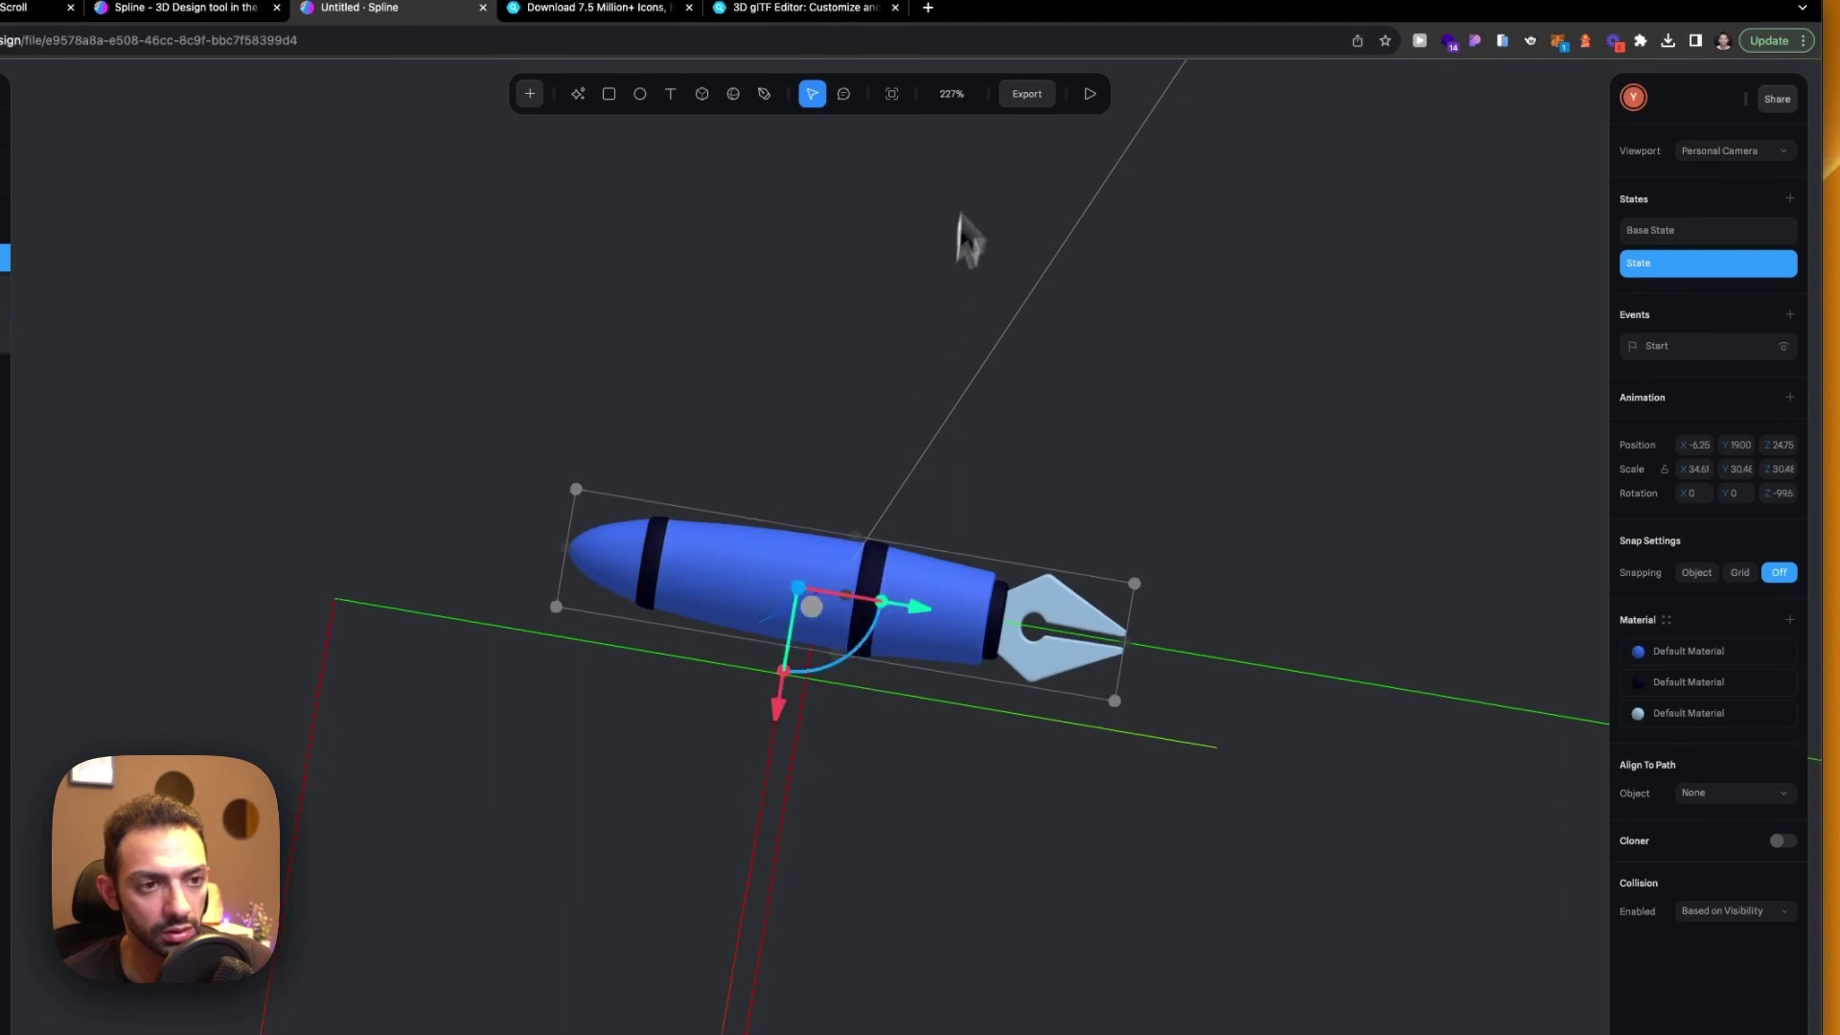
Play the scene twice to check how the pen tilts during the start transition
click(1090, 94)
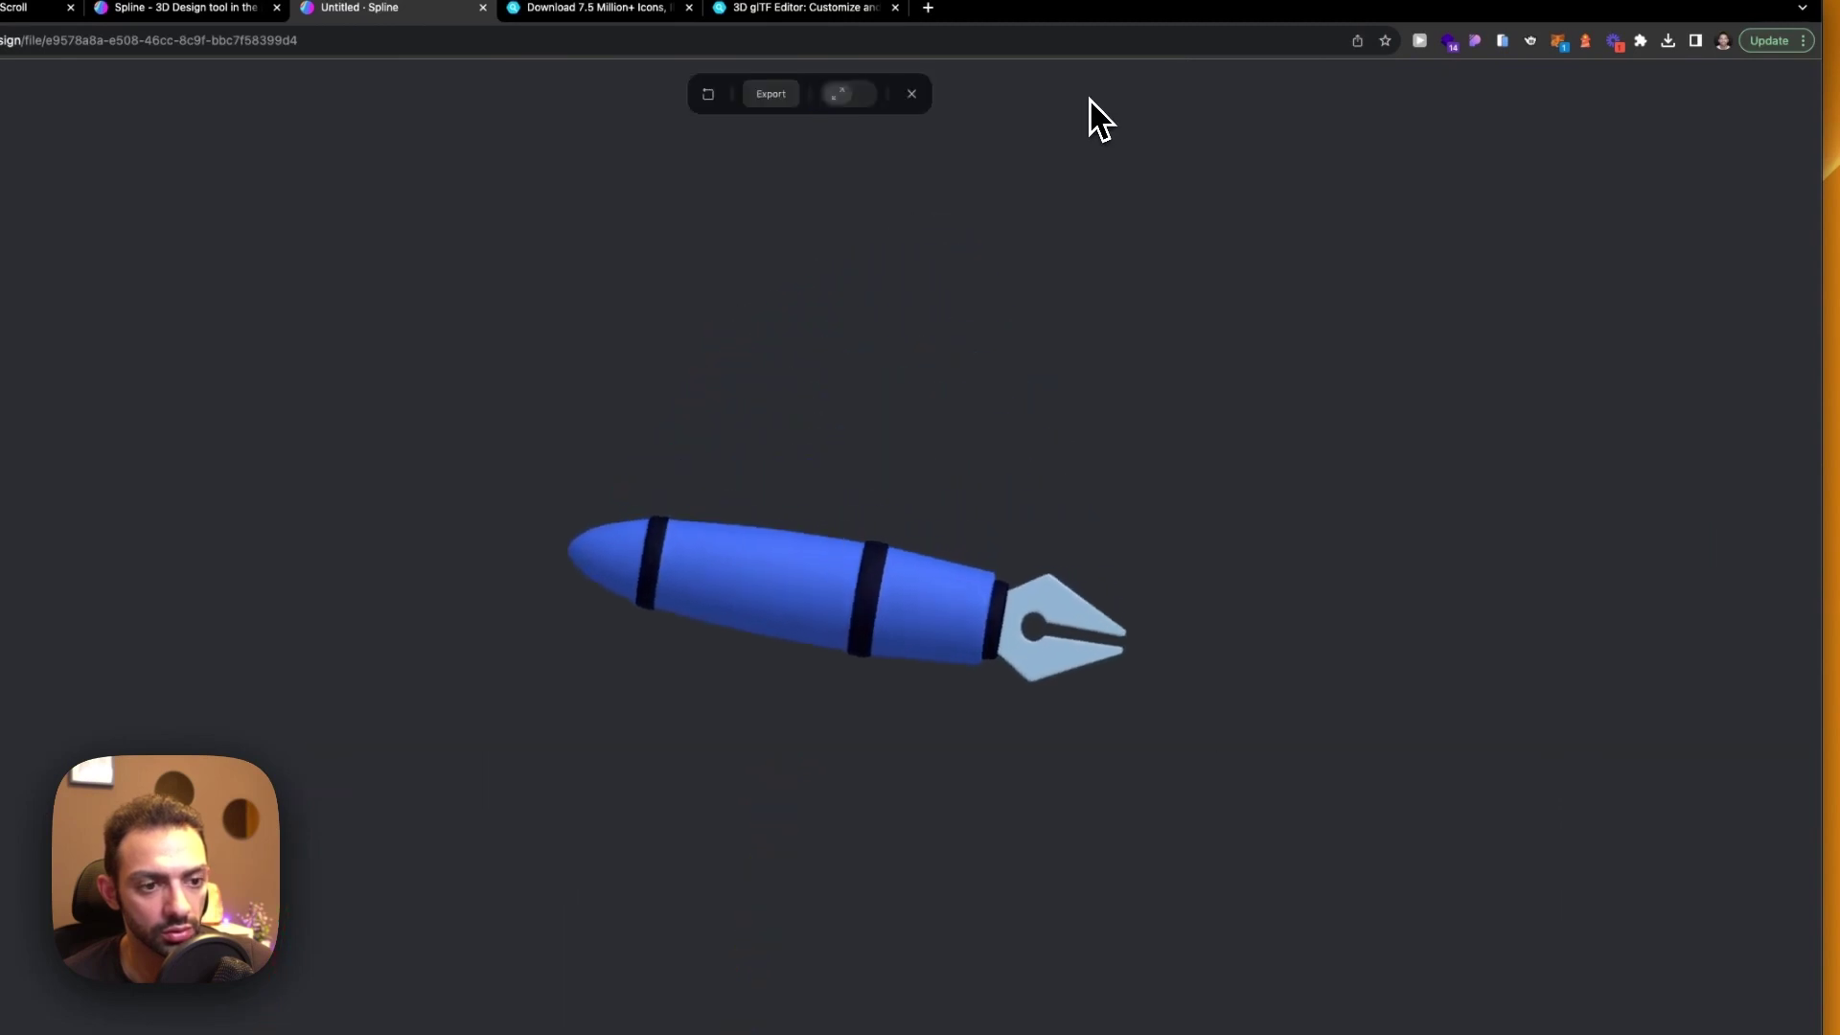
click(912, 94)
click(1077, 95)
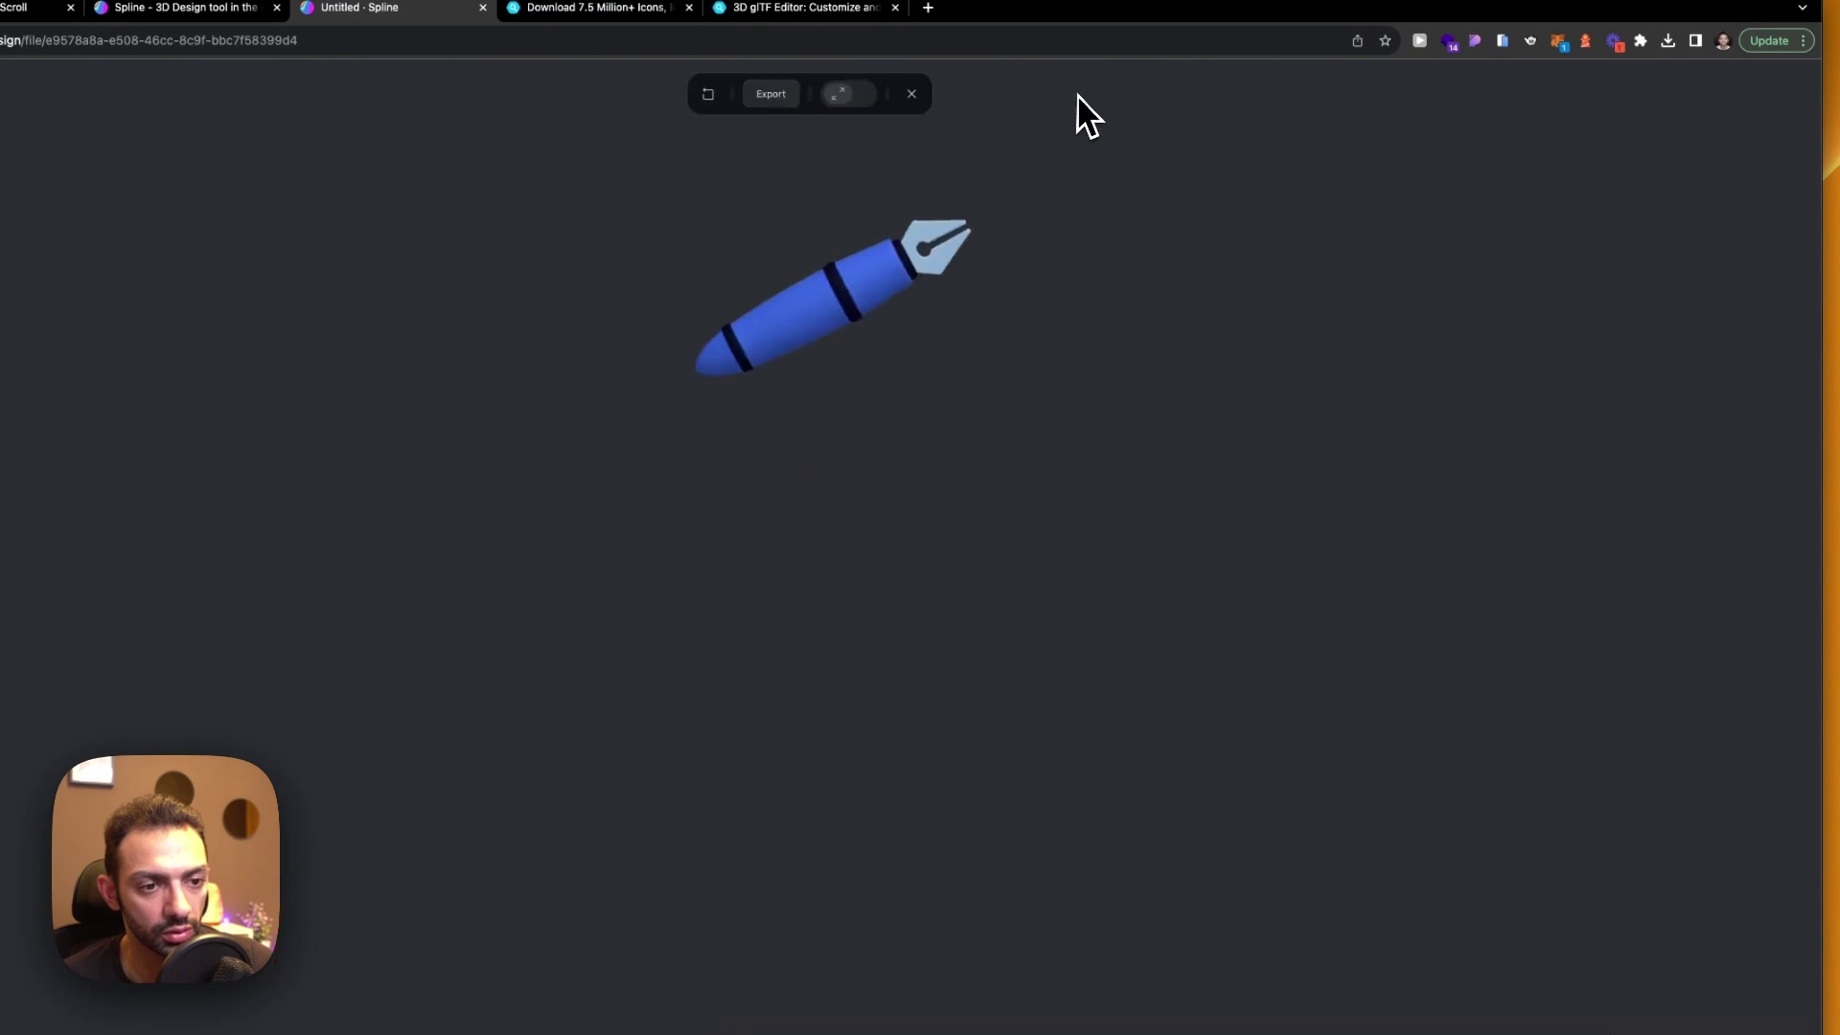
click(913, 95)
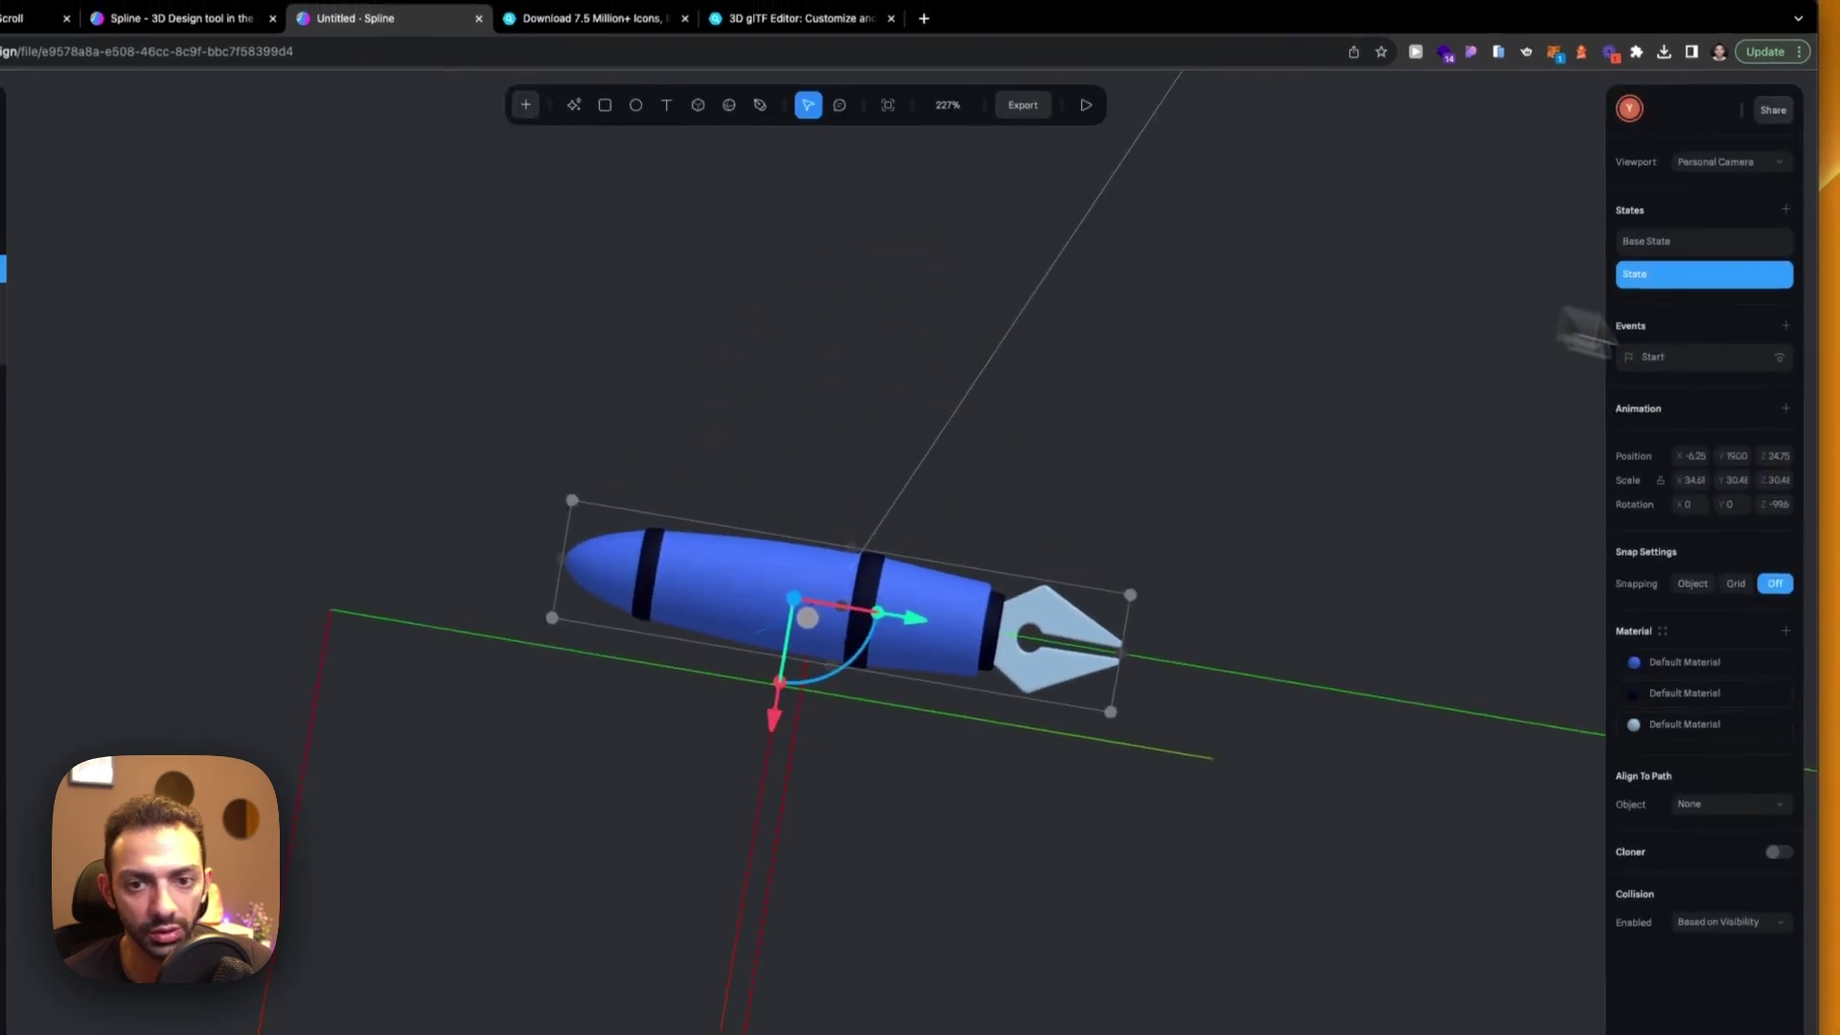
Try an X rotation of -90 and a Y rotation of -90 on the pen's base state, undoing each
click(1694, 263)
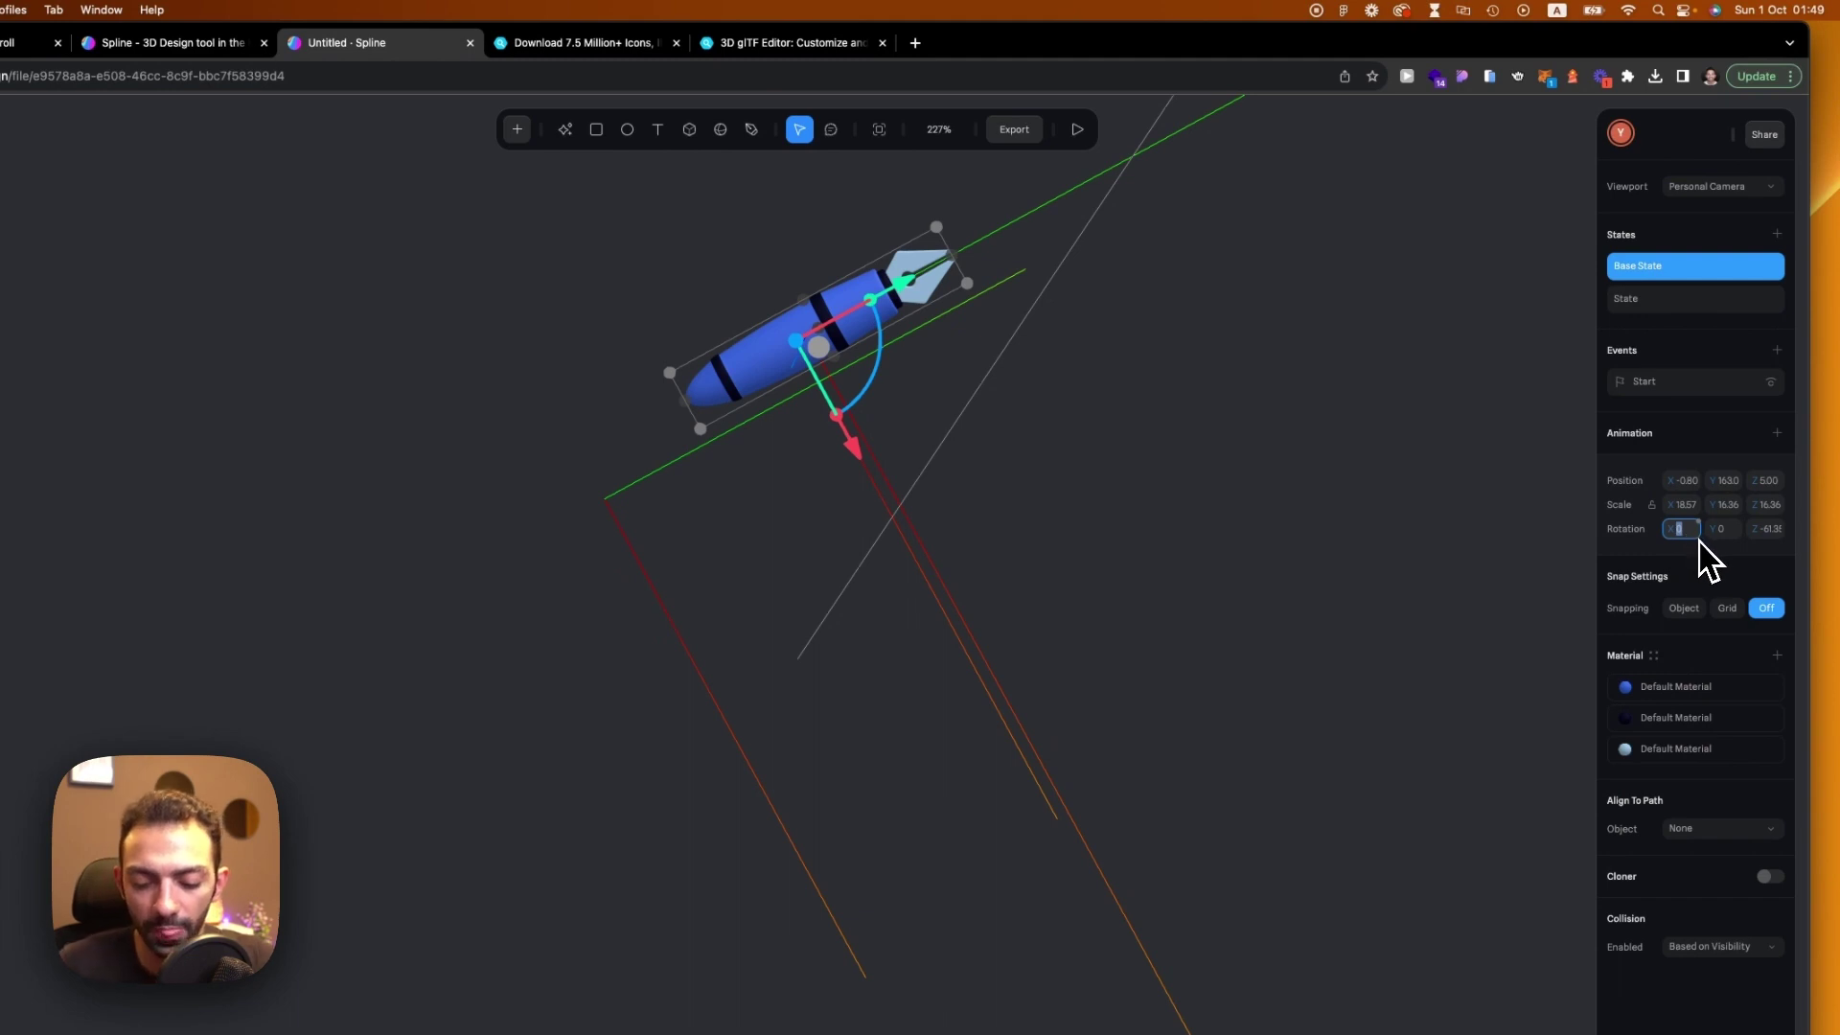
click(1697, 536)
text(-90)
key(Return)
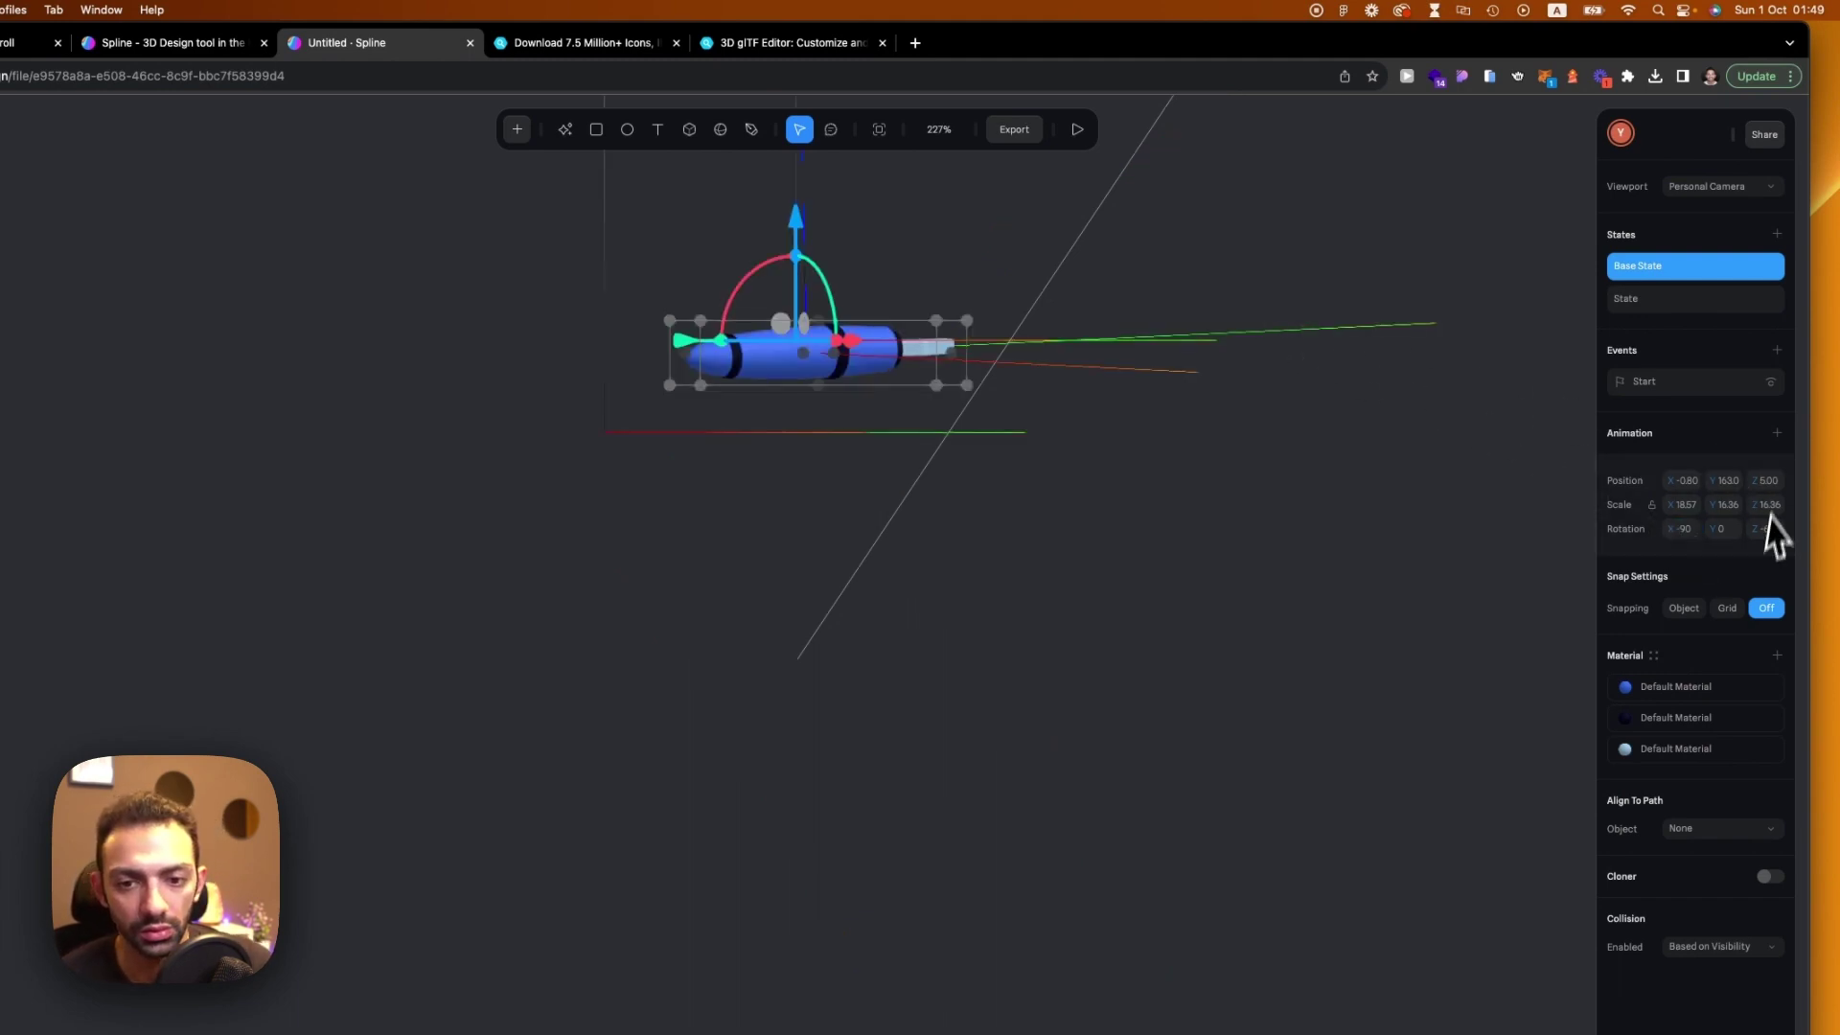
key(super+z)
click(1735, 536)
text(-9)
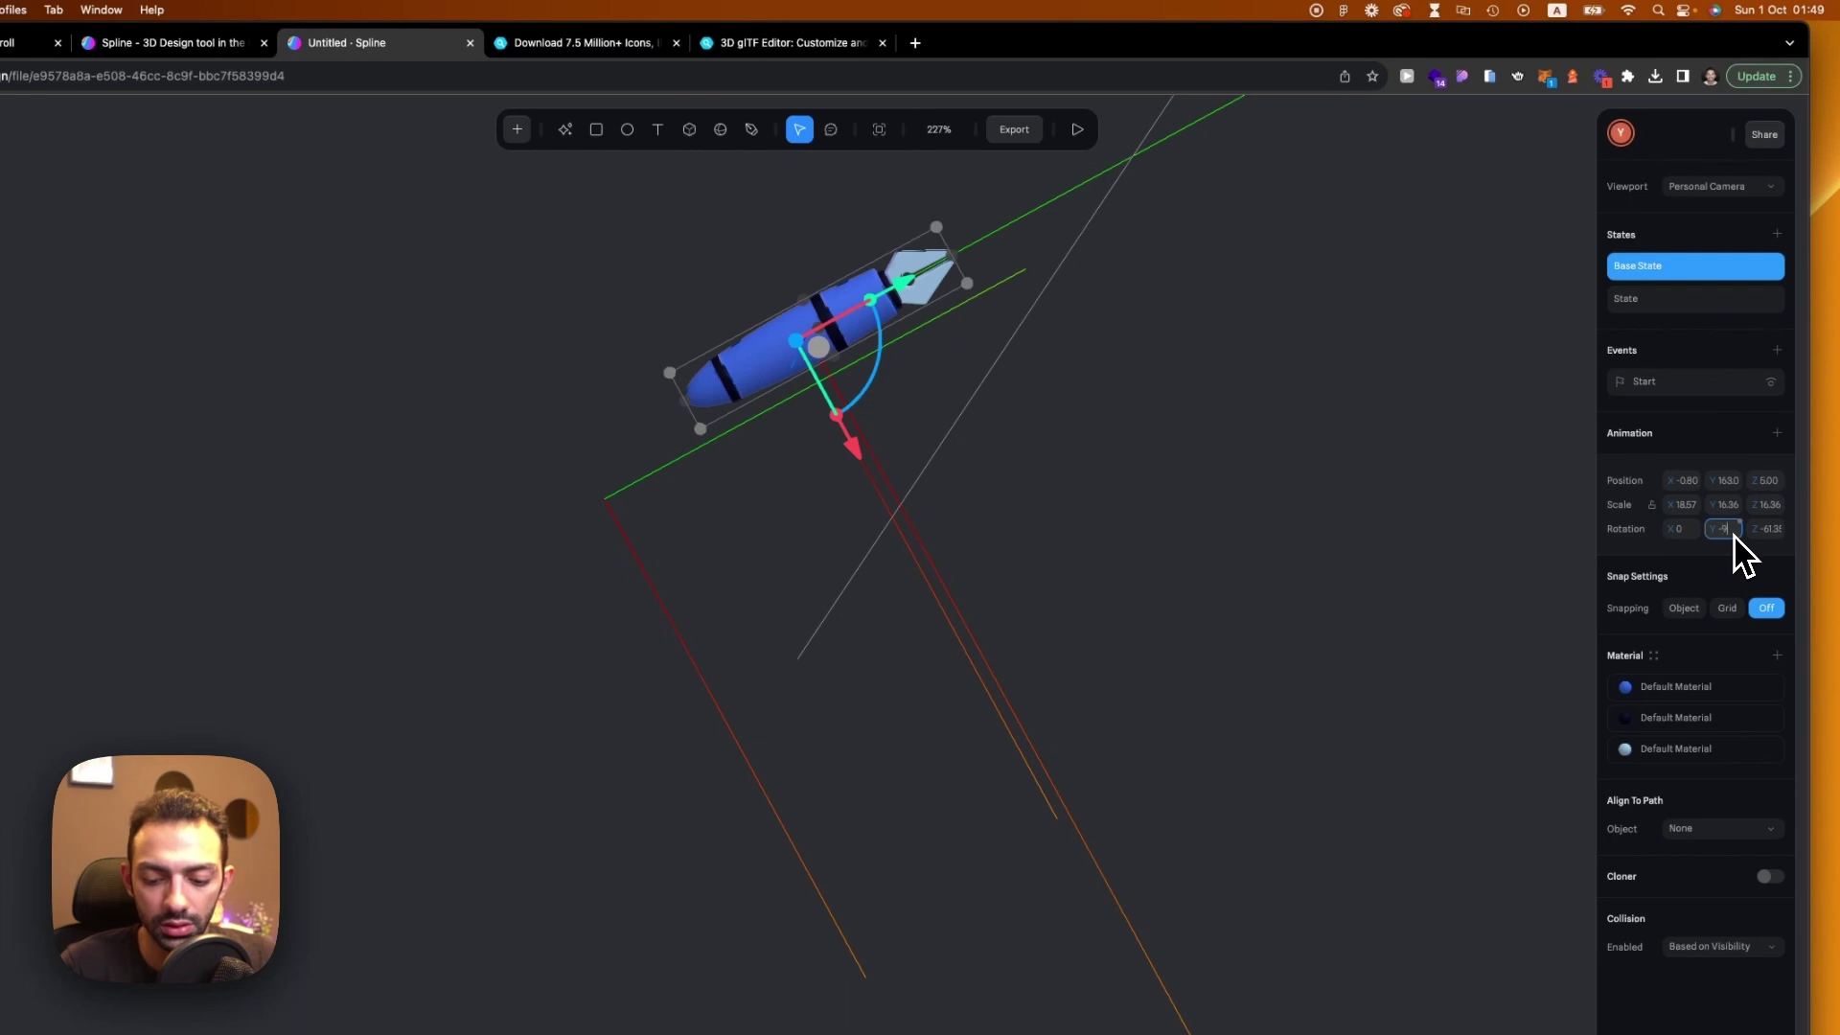
text(0)
key(Return)
key(super+z)
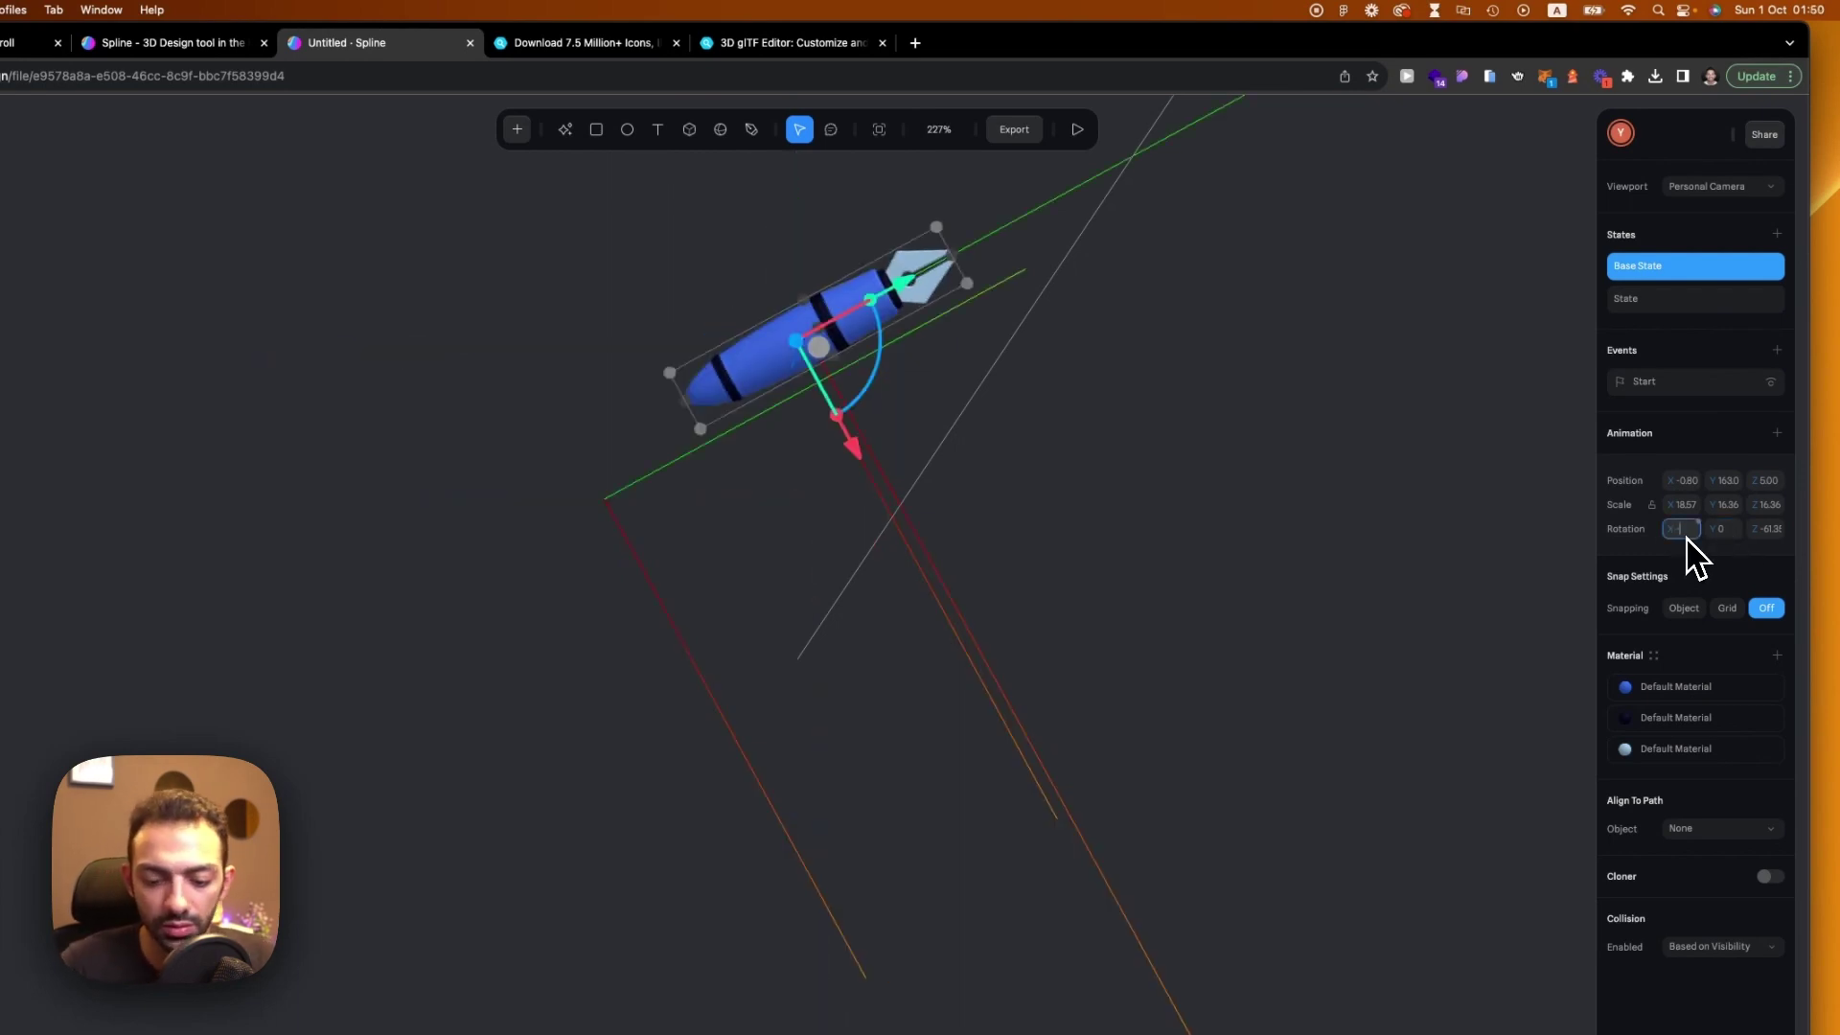
Apply a new X rotation to the pen's base state and preview the pen rolling during the start transition
key(Return)
click(1077, 129)
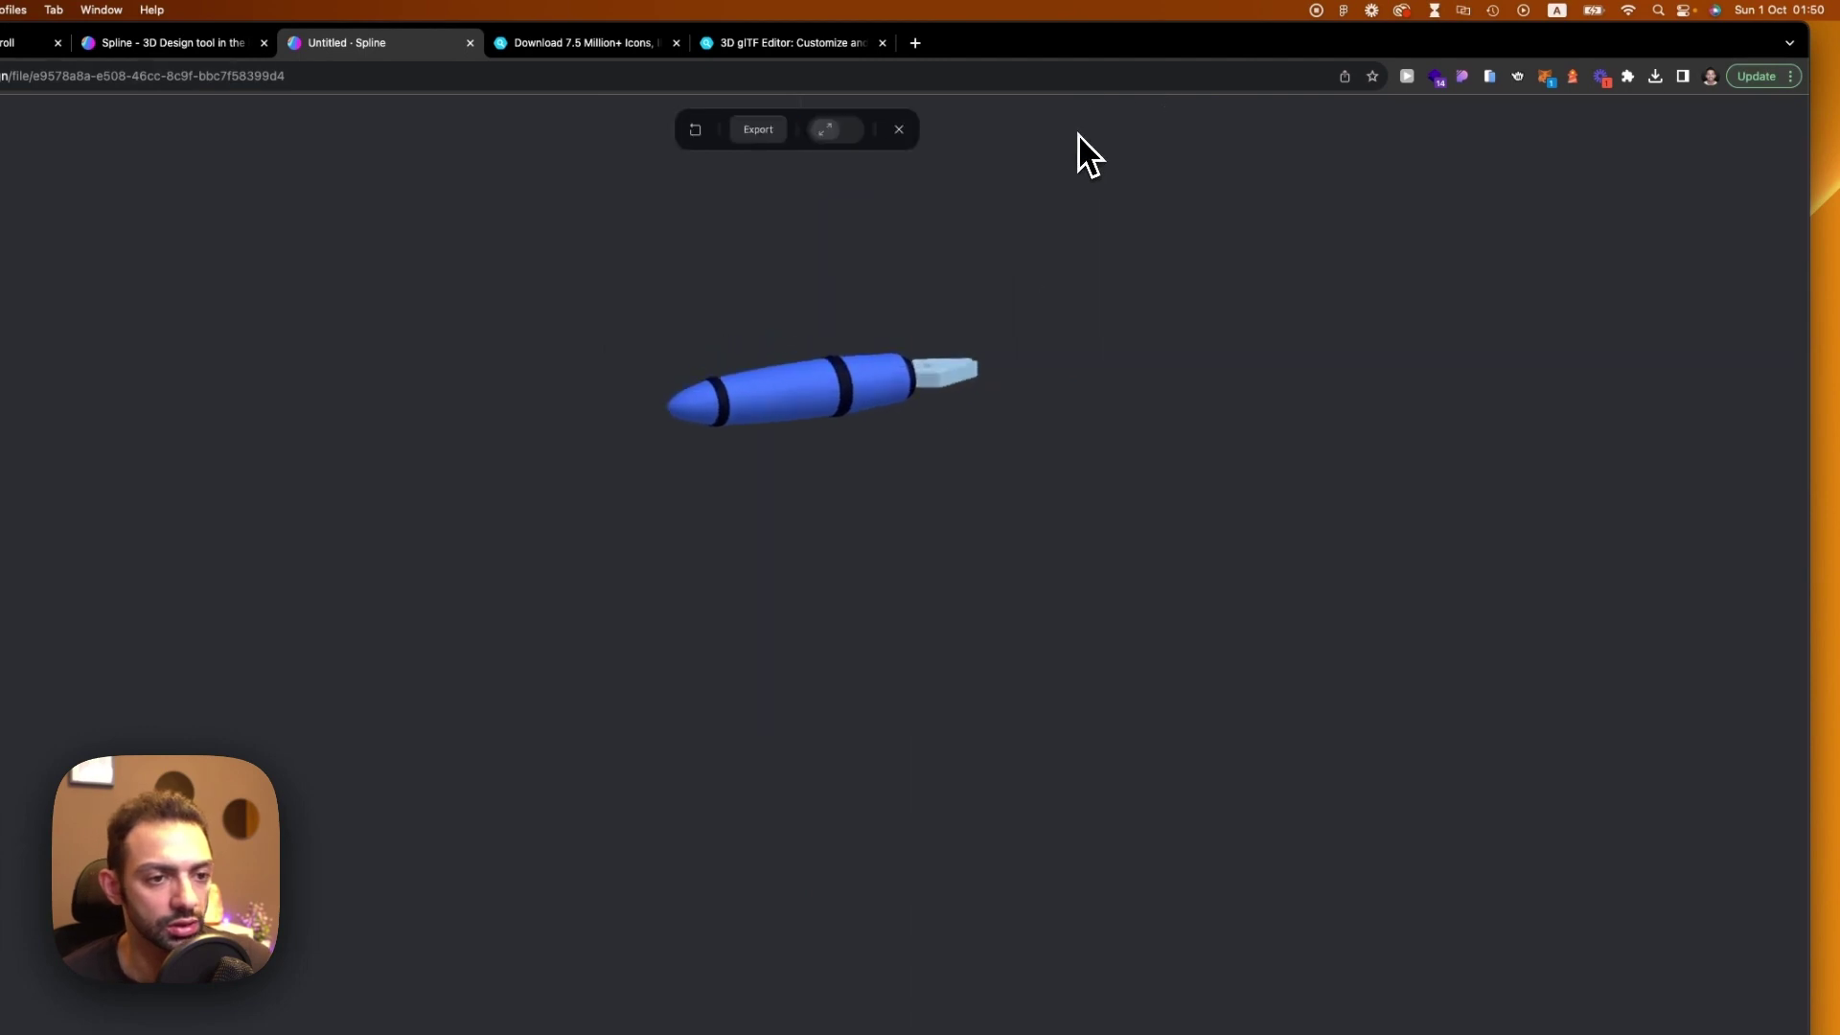
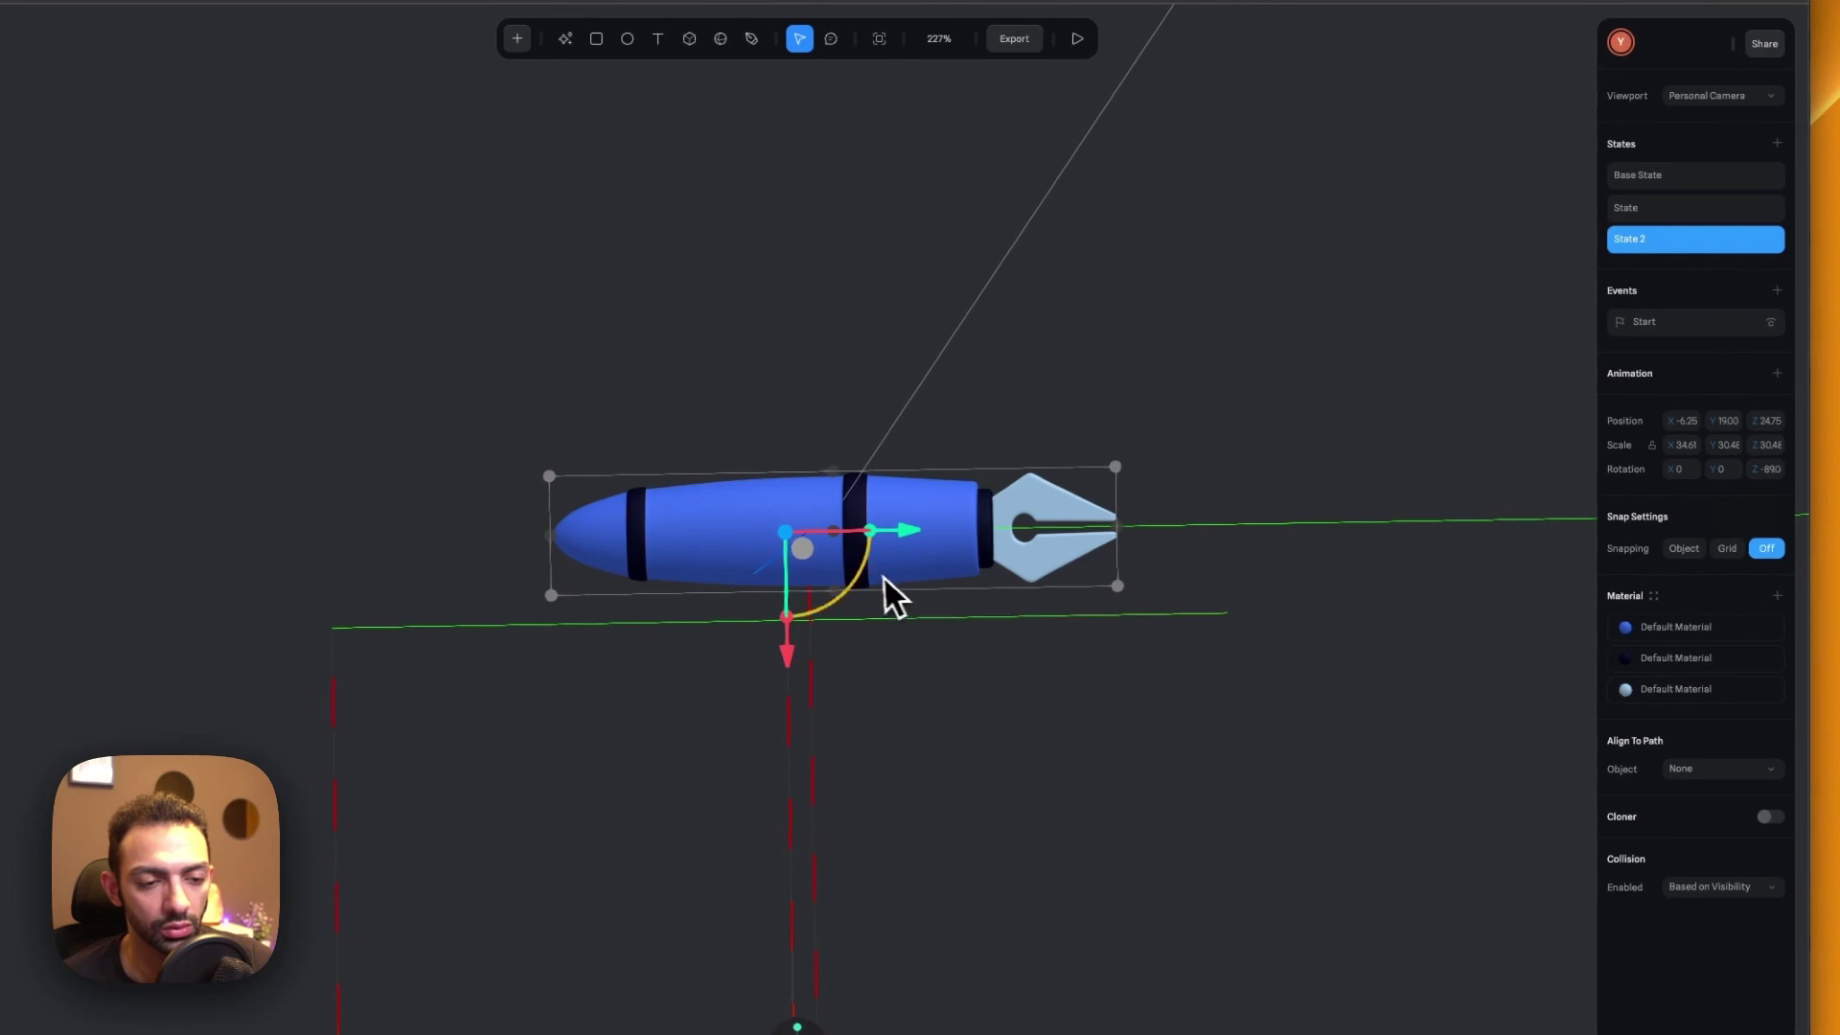
Rotate the pen in State 2 to a Z rotation of about -92.2 and an X rotation of 360*3
drag(892, 597, 863, 586)
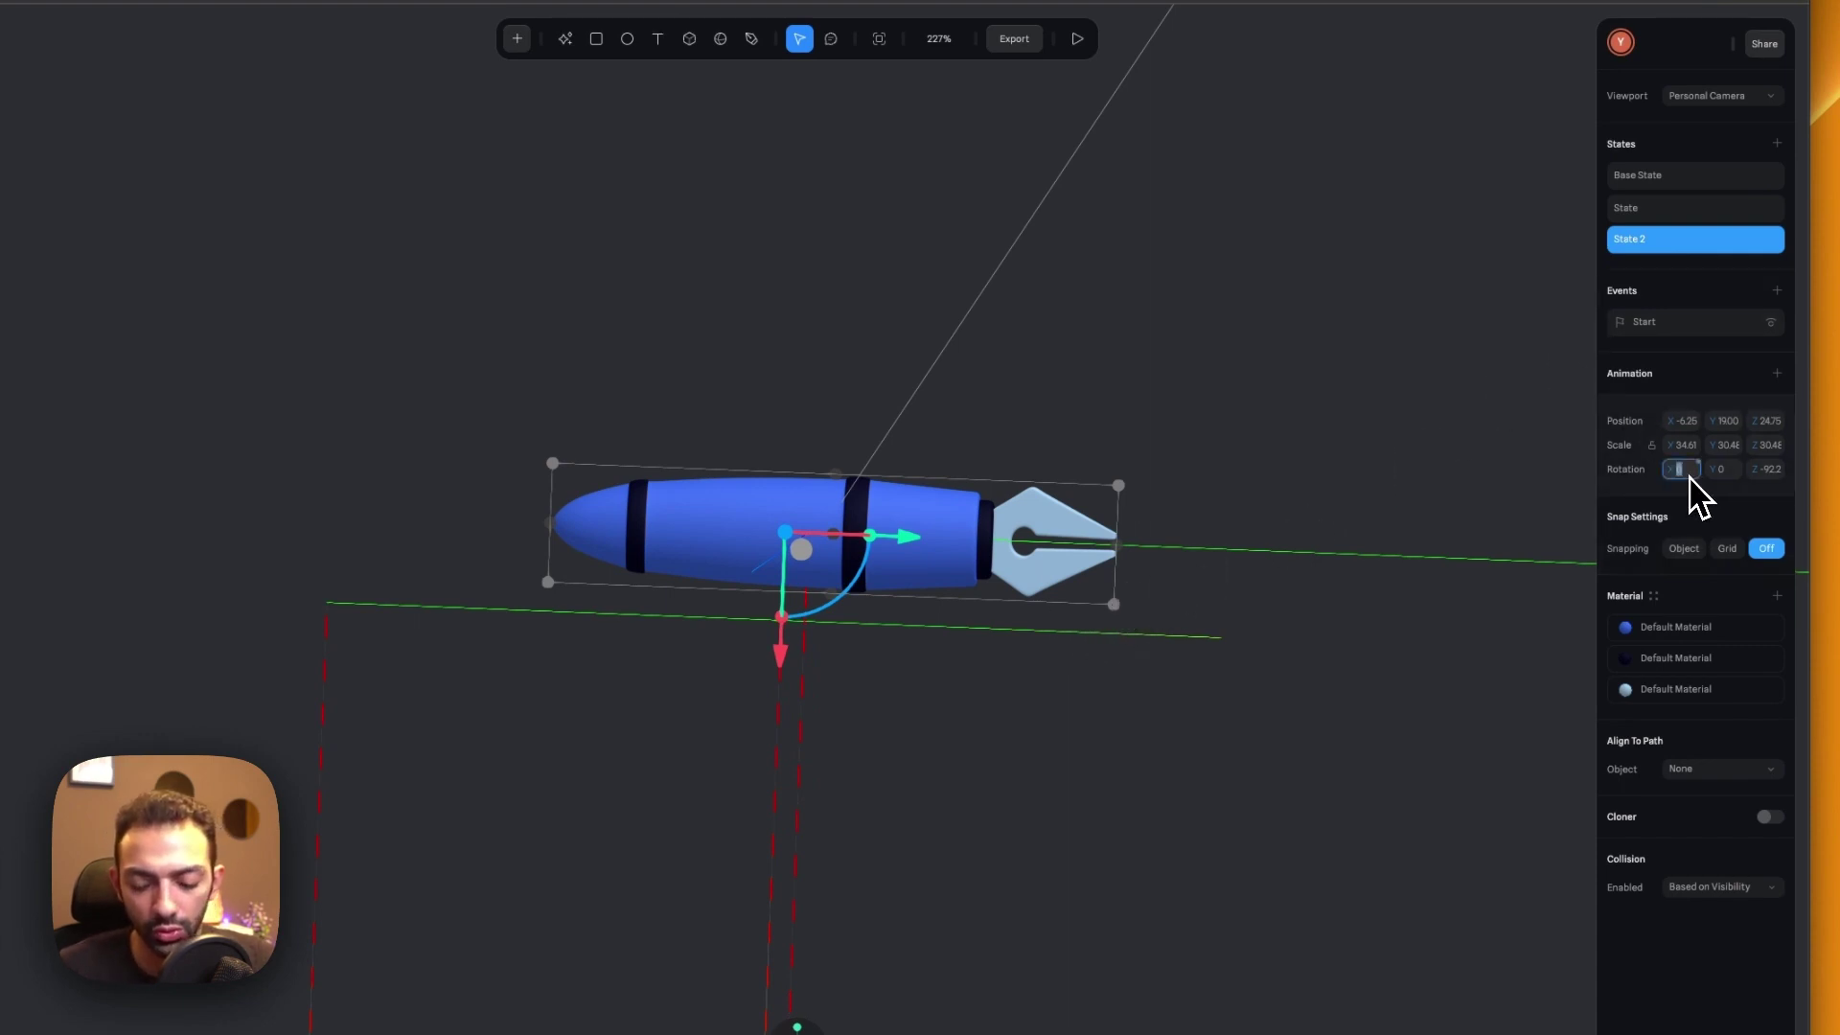
text(360)
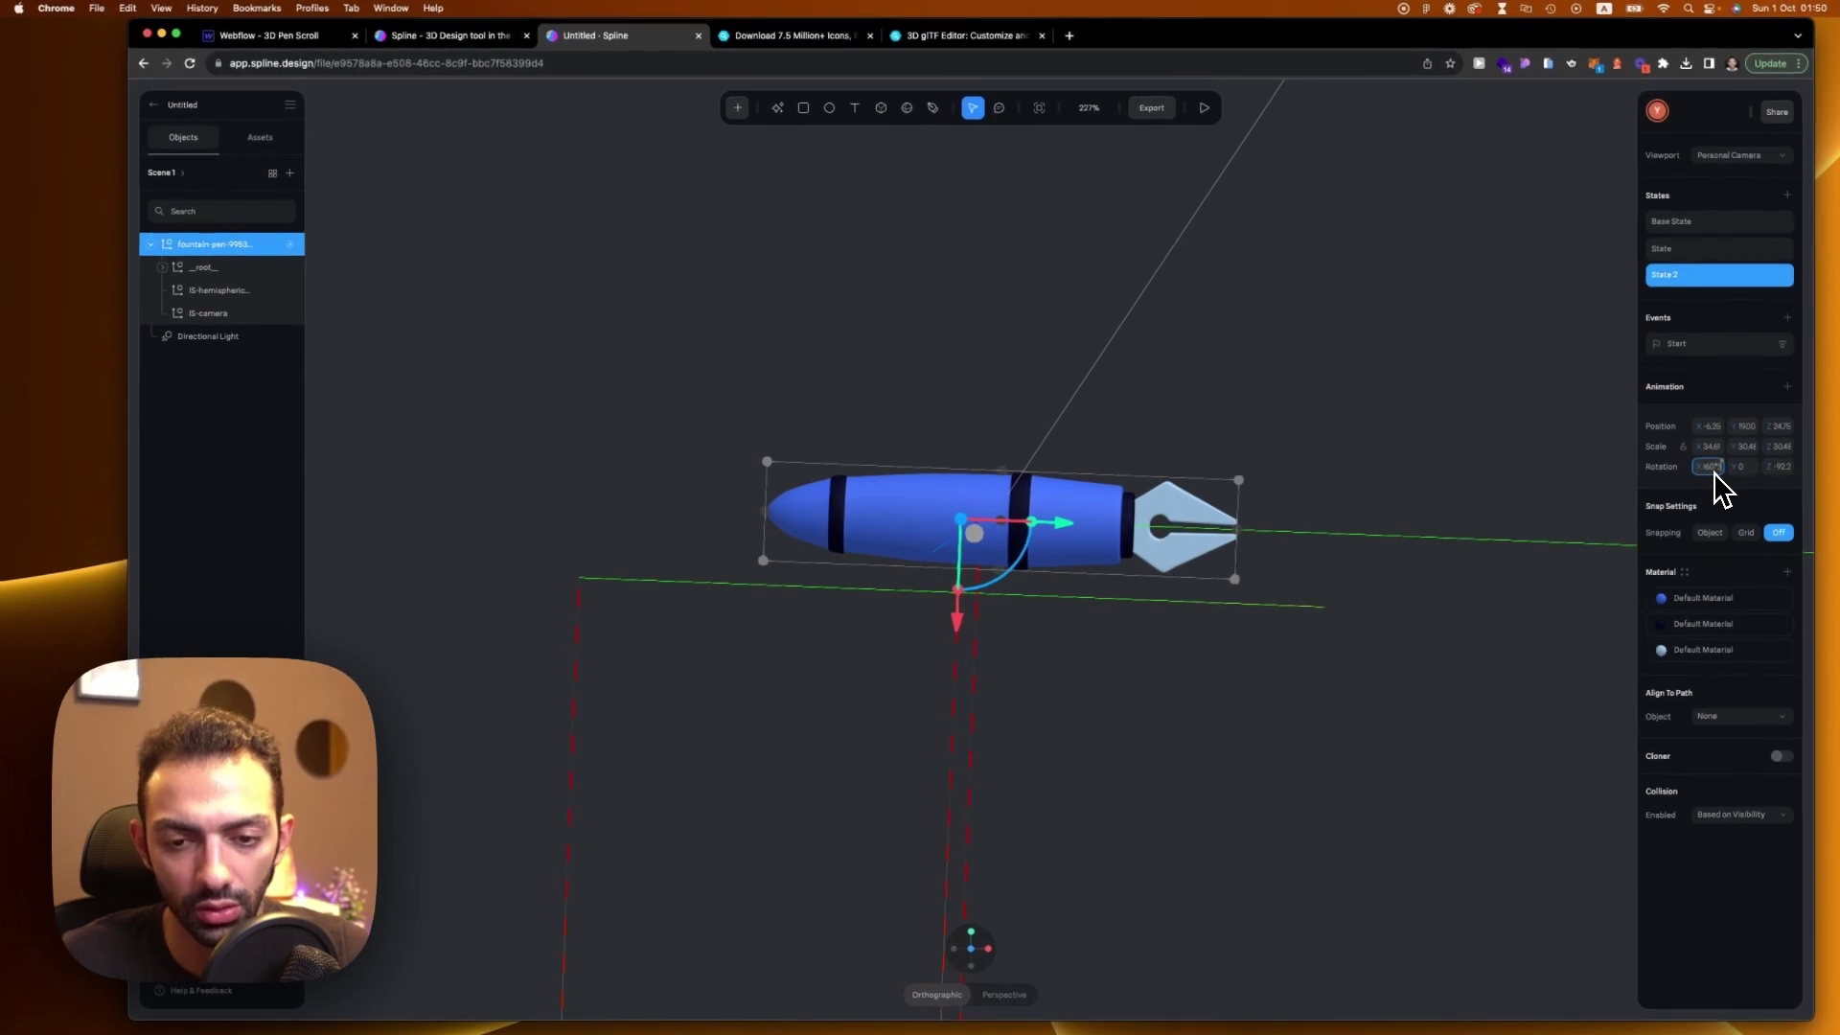
text(*3)
key(Return)
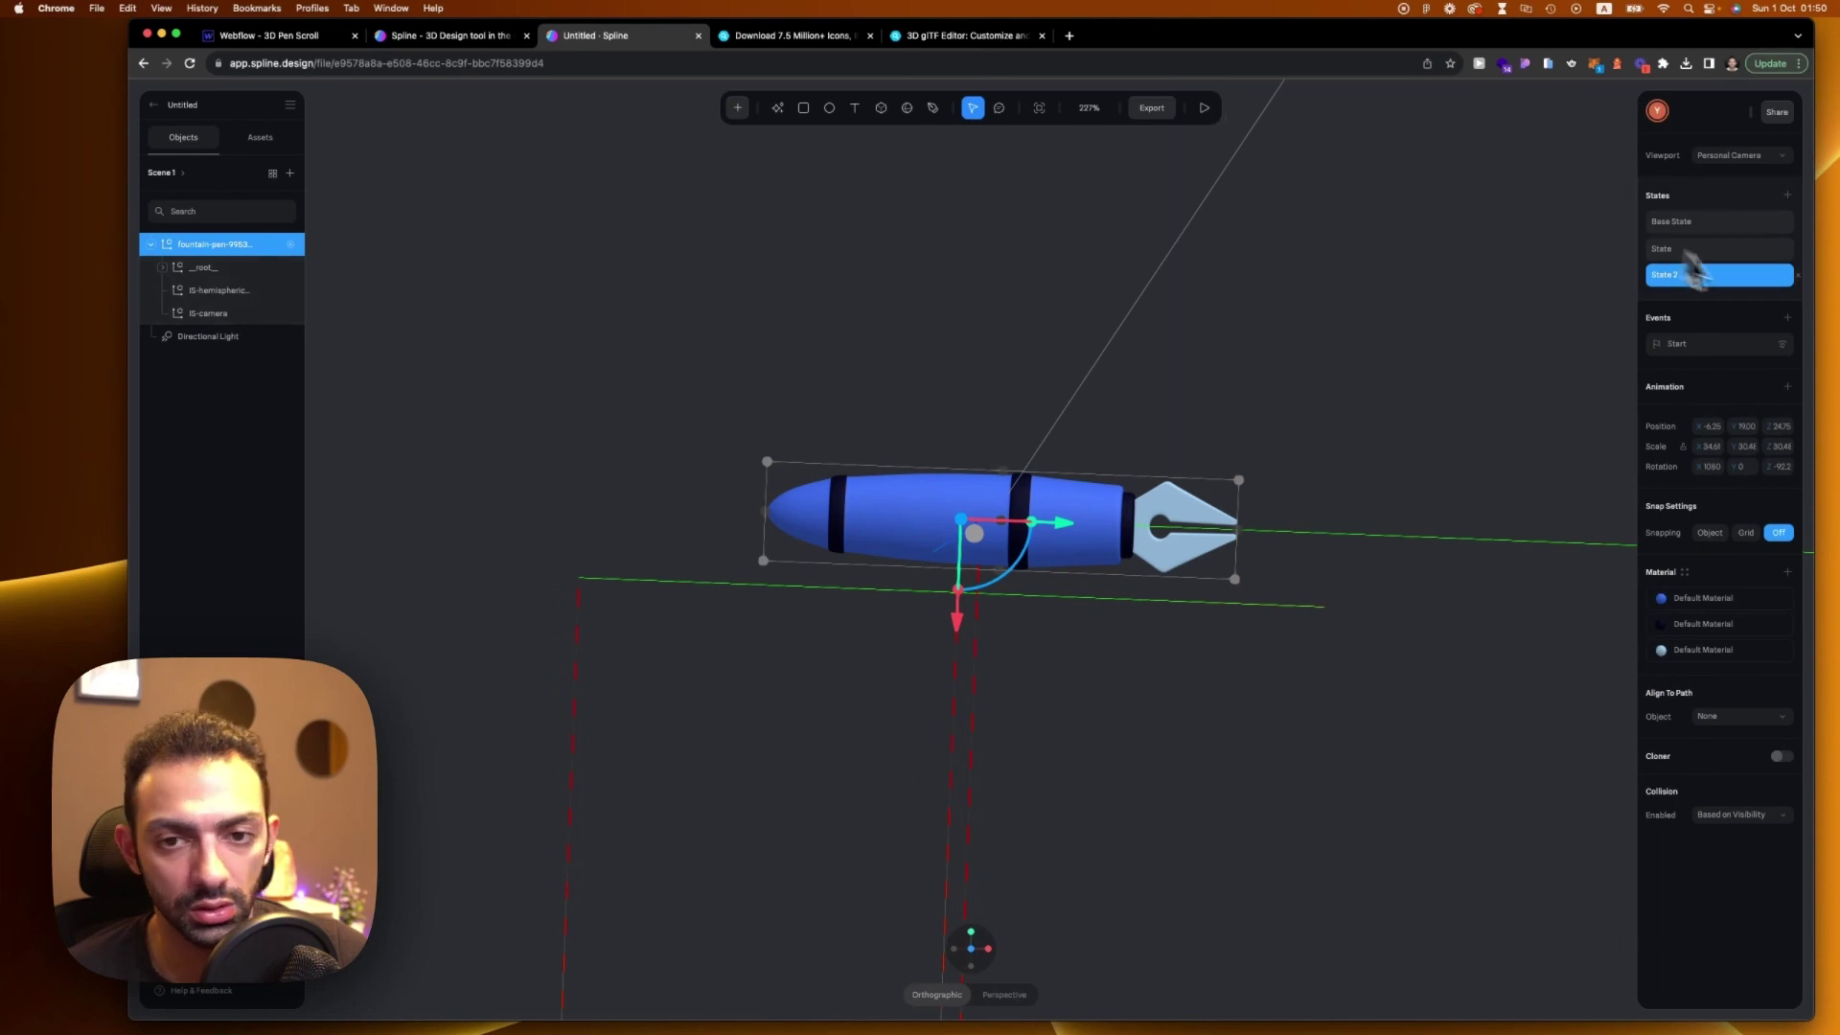
Add a second event to the pen, set its type to Scroll and give it a Transition action
click(1787, 318)
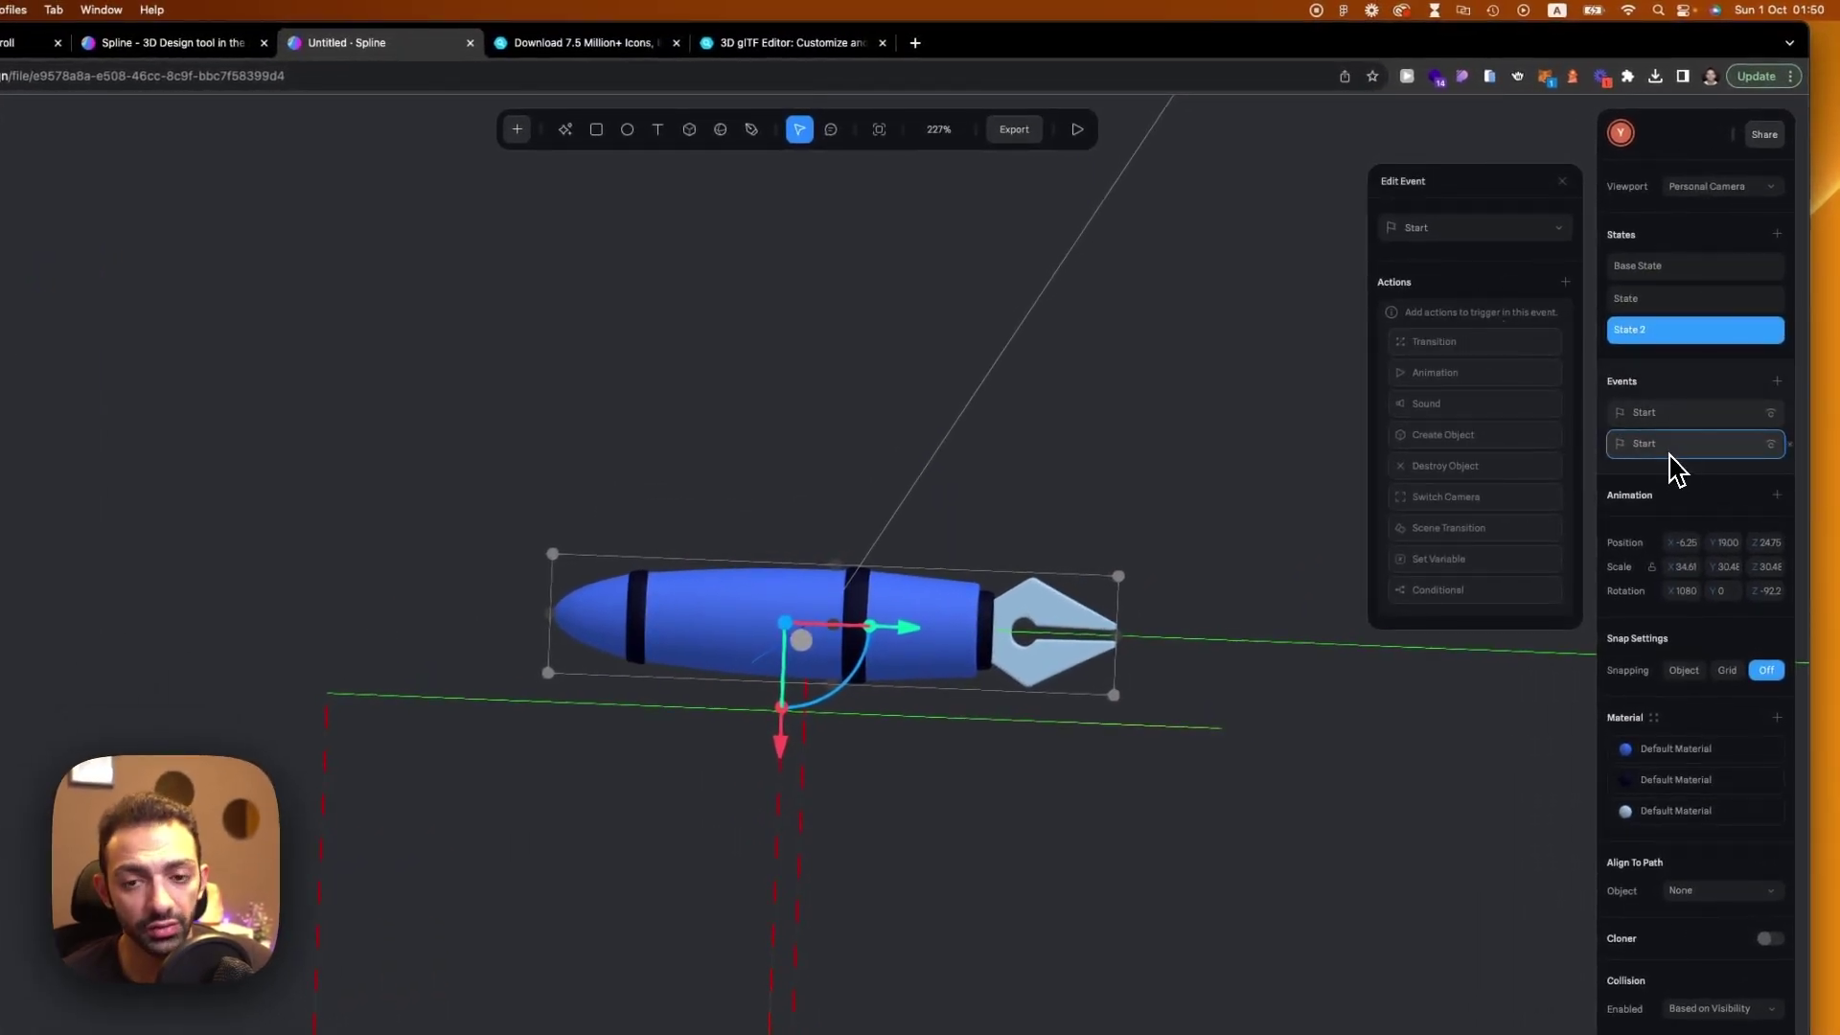
click(1456, 230)
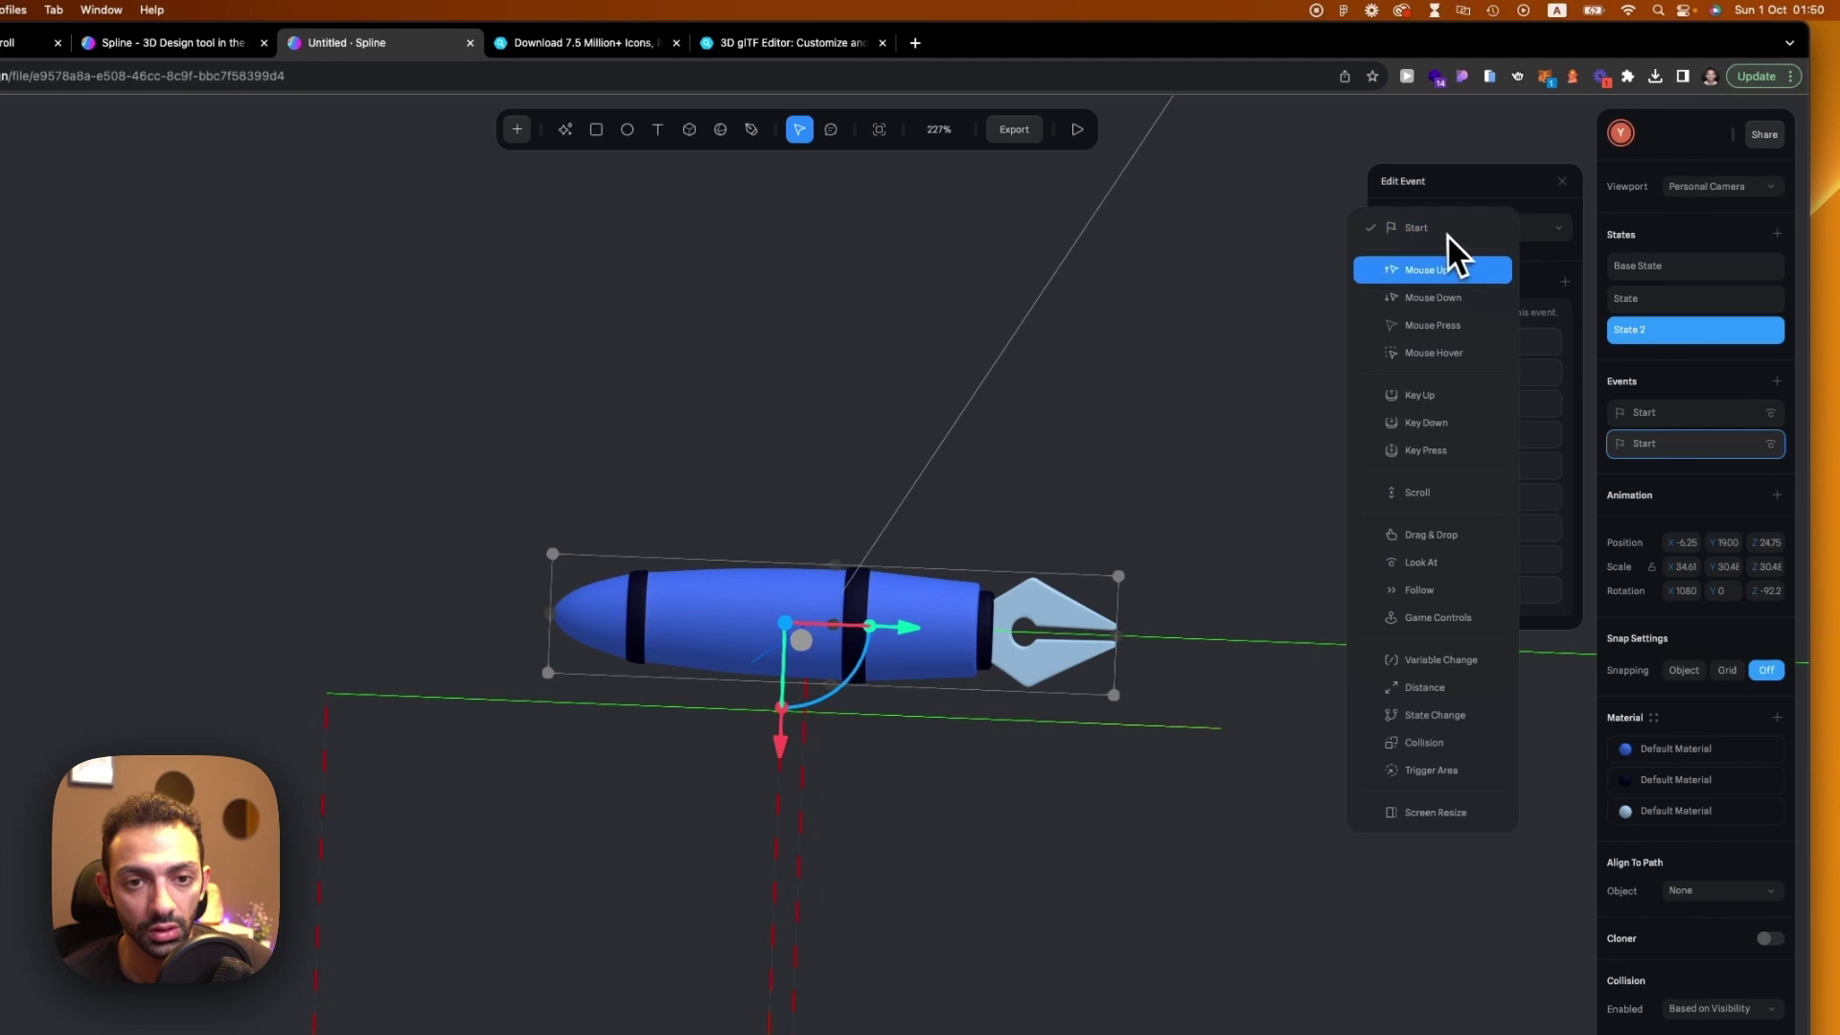
click(1450, 499)
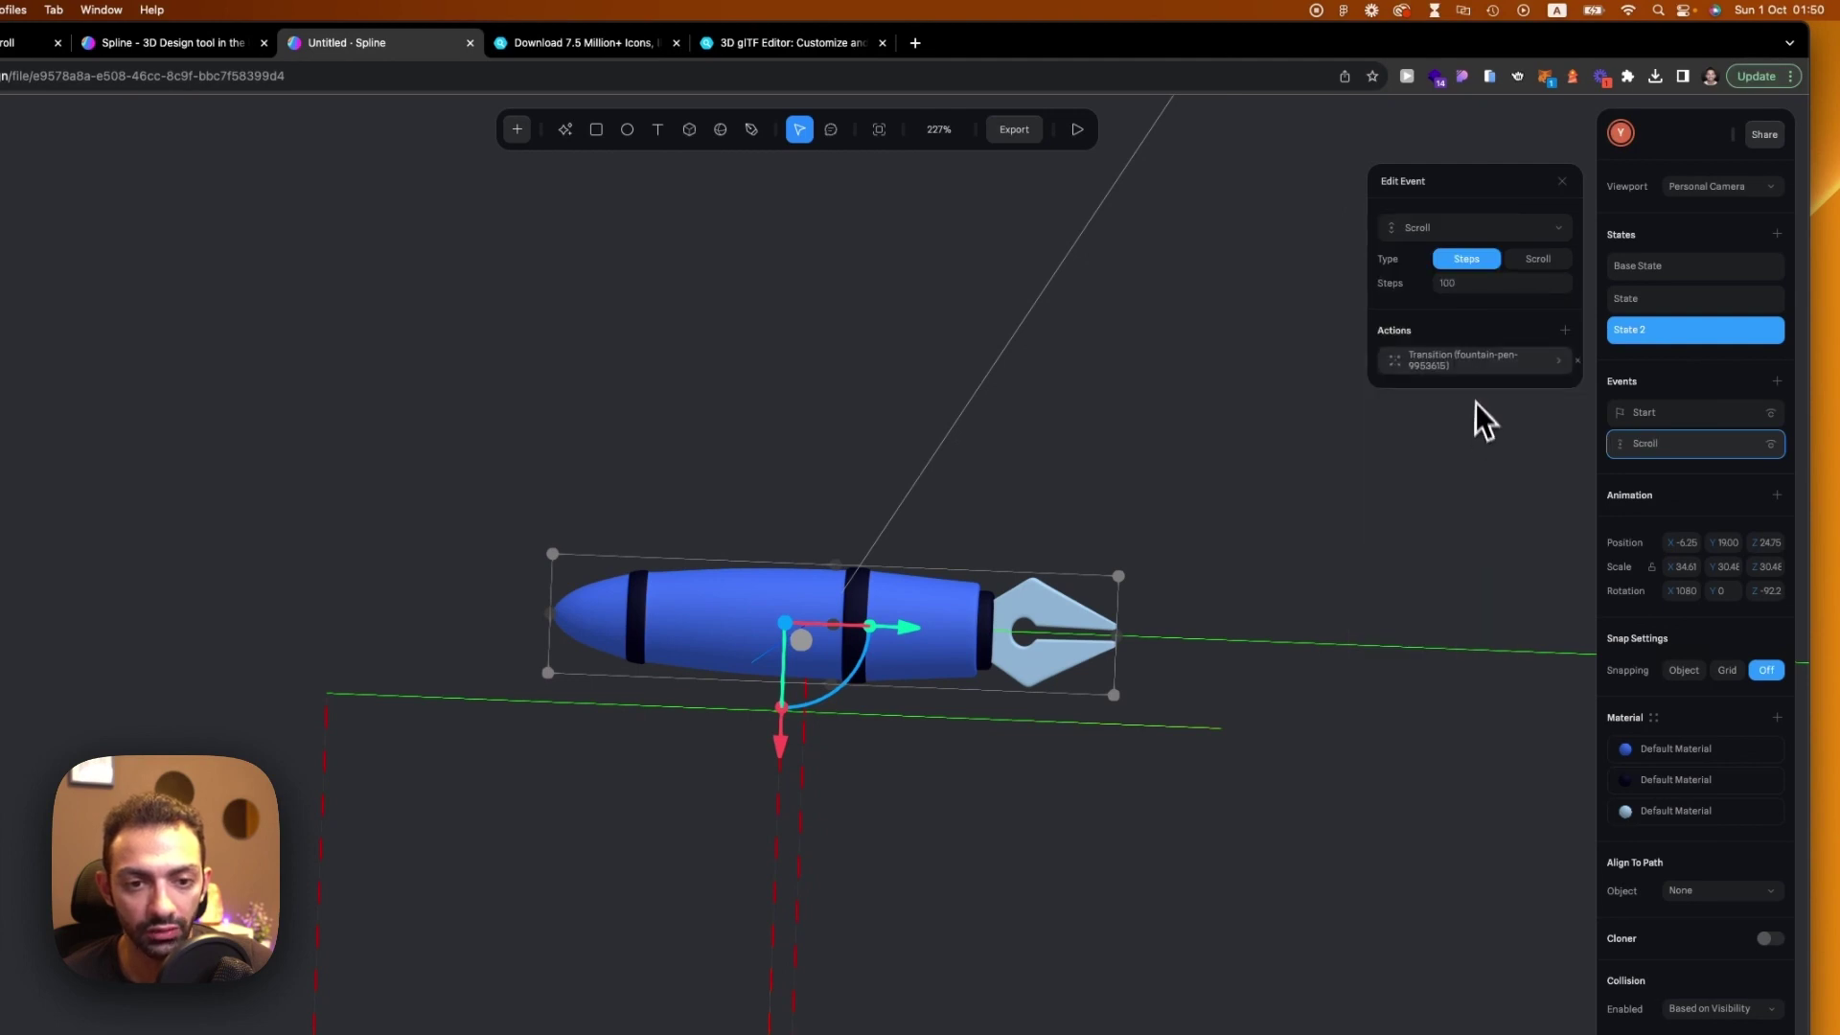
Set the scroll event's transition on the fountain pen to run from State to State 2
click(1476, 368)
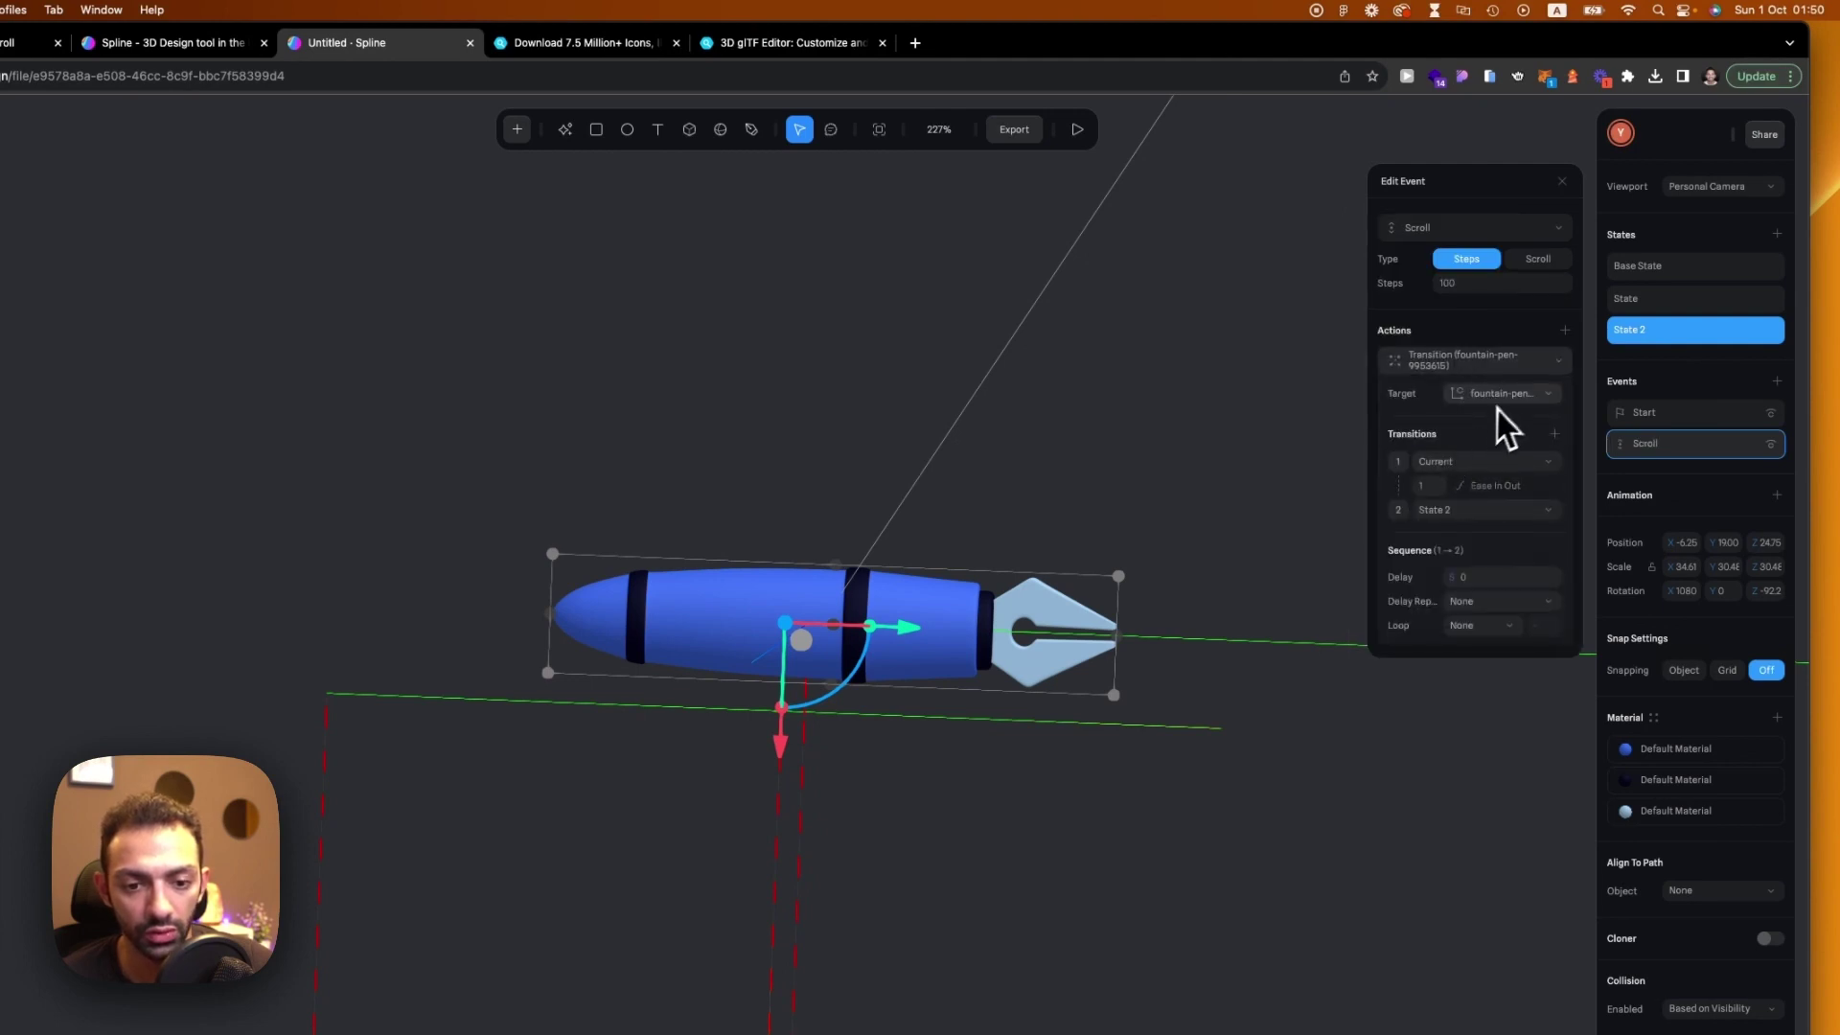
click(1478, 468)
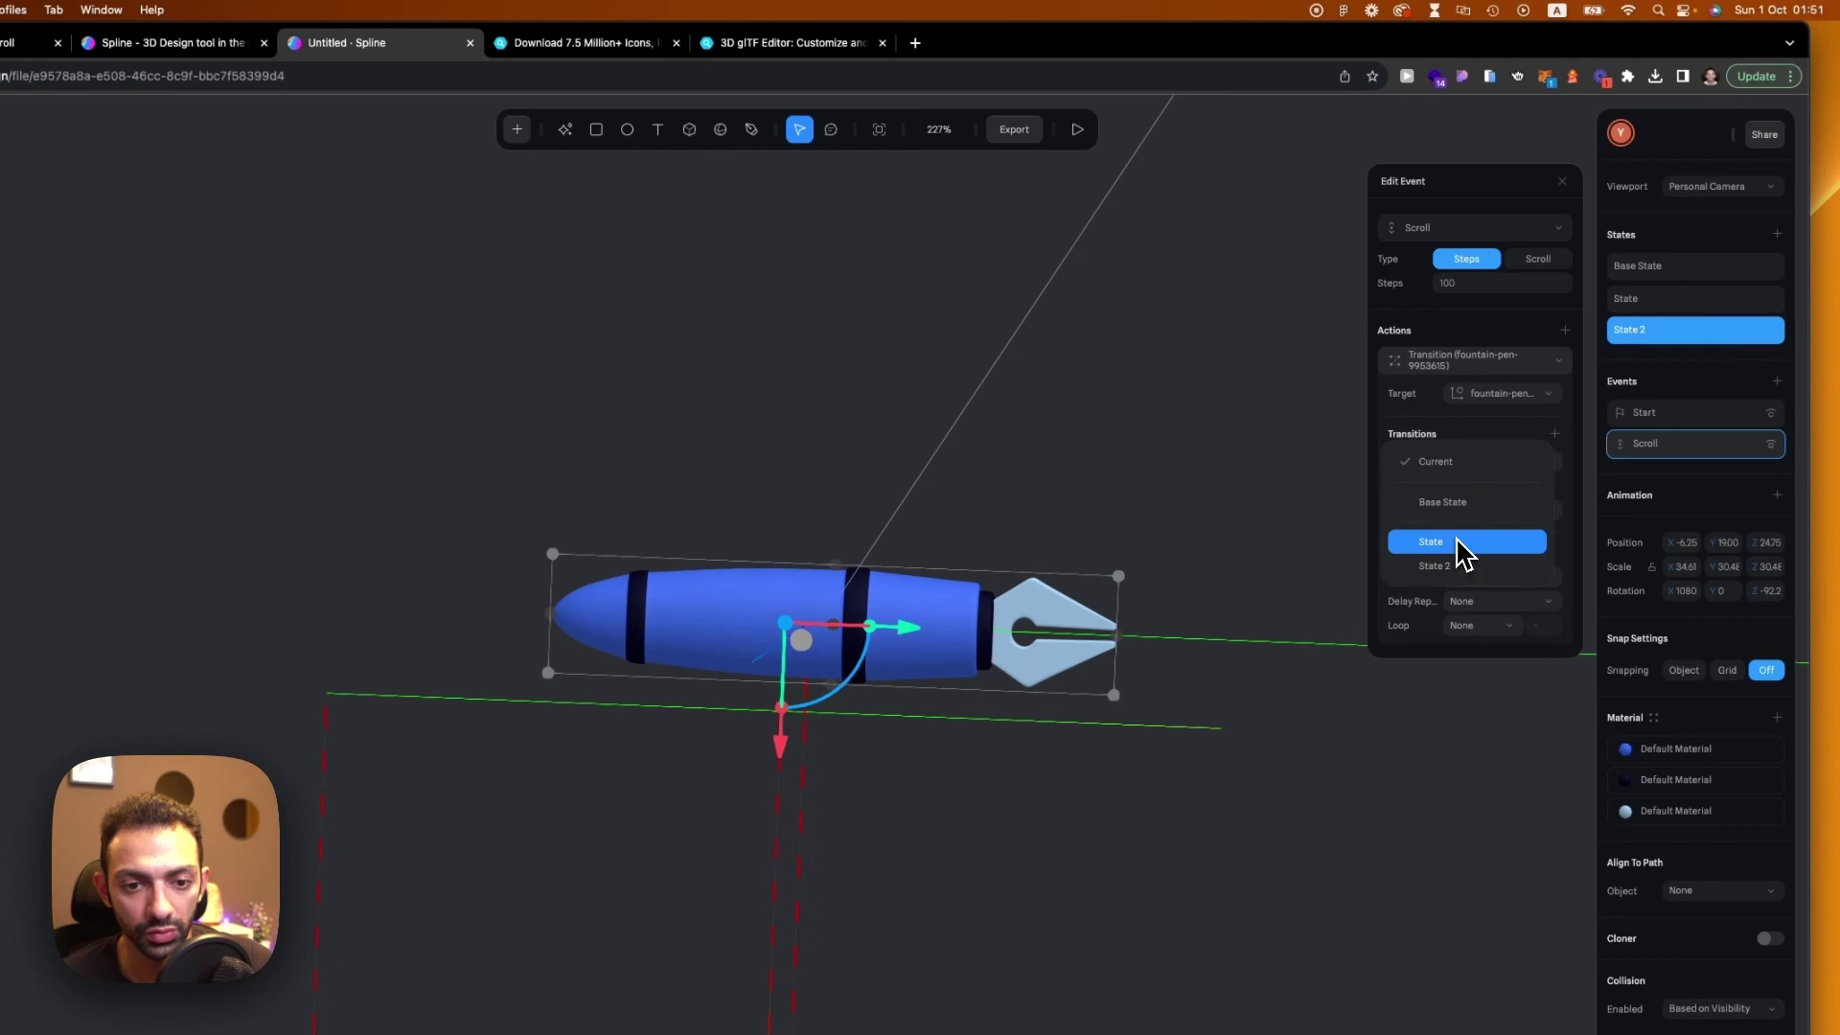
click(1459, 551)
click(1445, 514)
click(1452, 510)
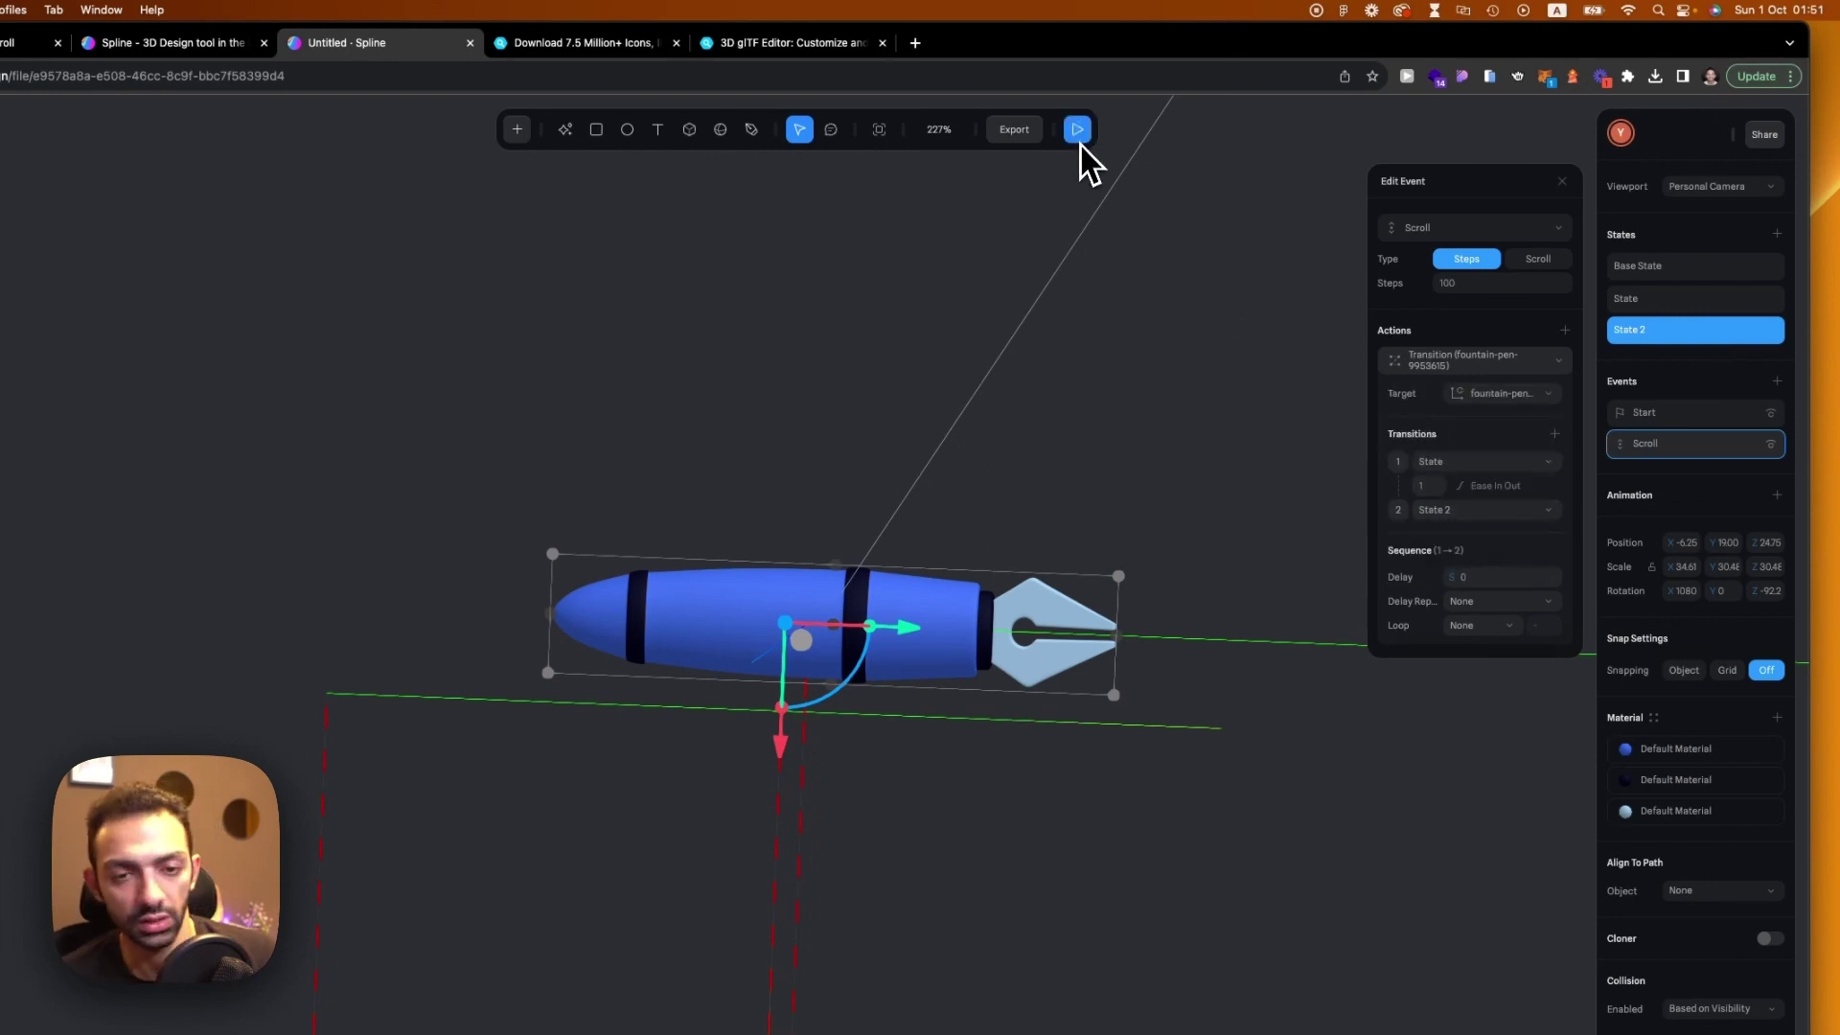
Switch the scroll event to Scroll type starting from Page and ending after 4000, and preview the scene
click(1539, 261)
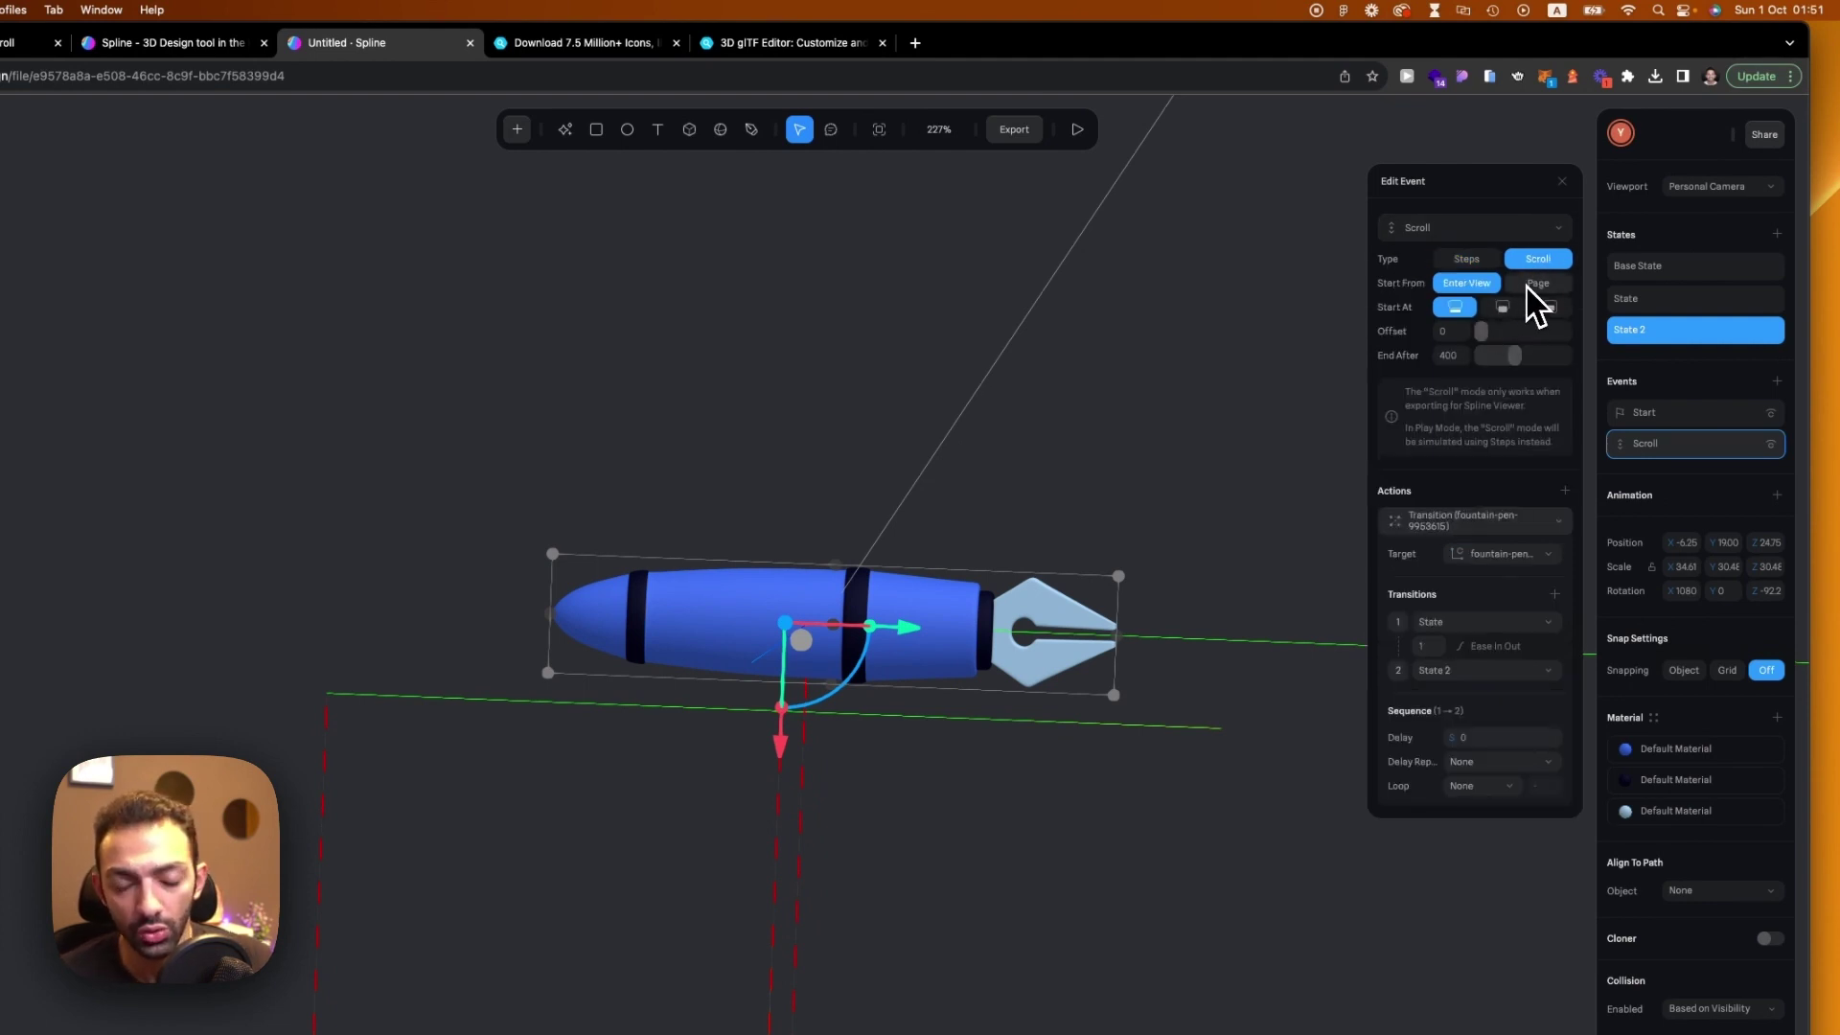
click(1537, 285)
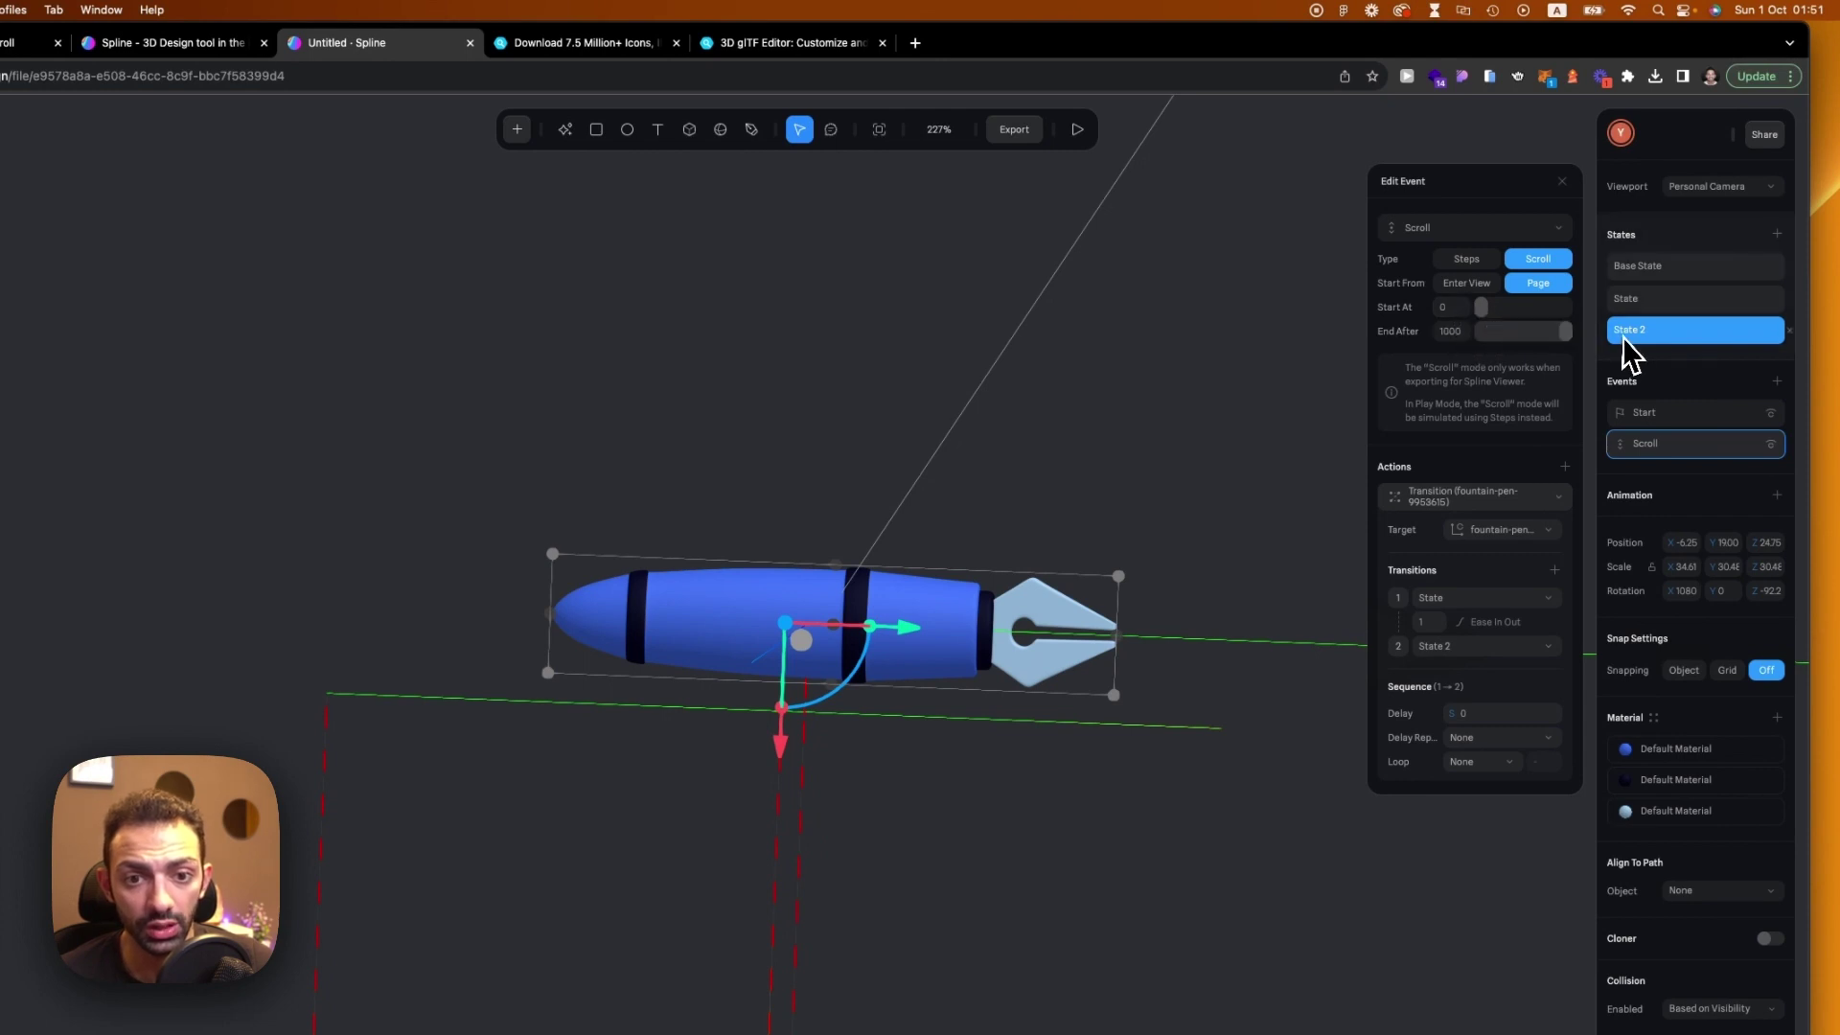
click(1449, 332)
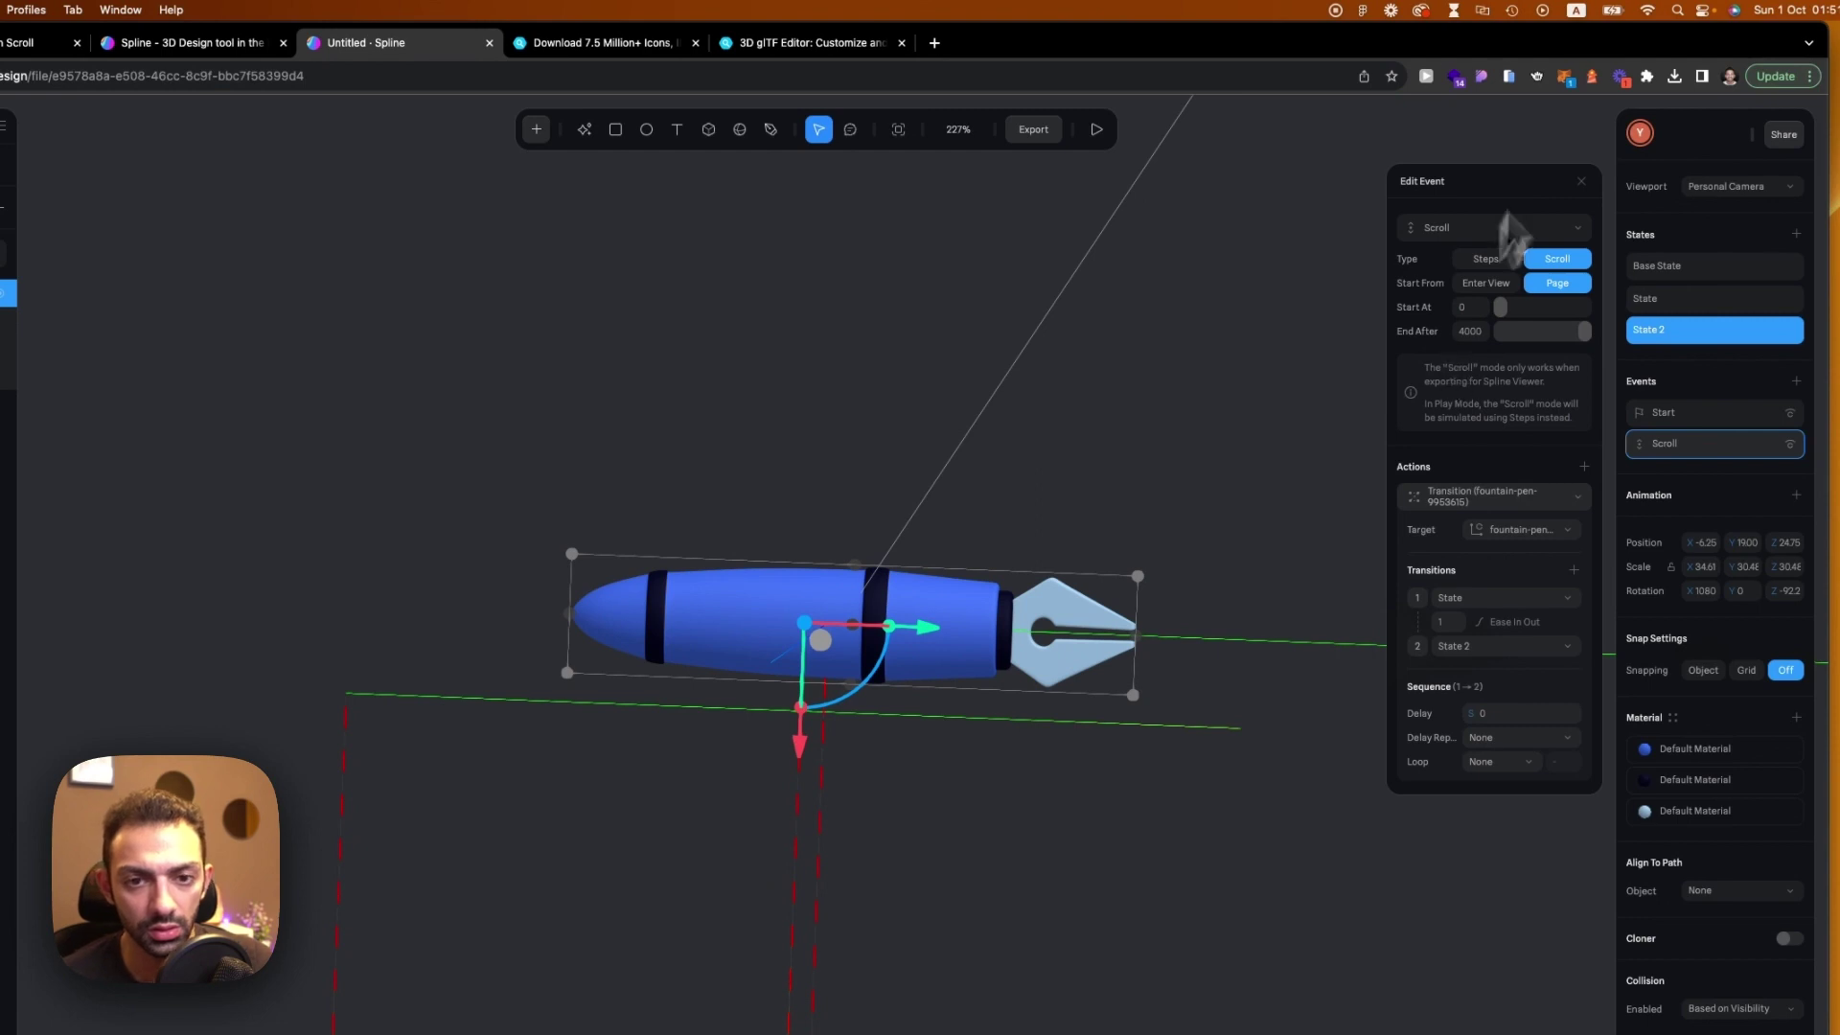
click(1095, 130)
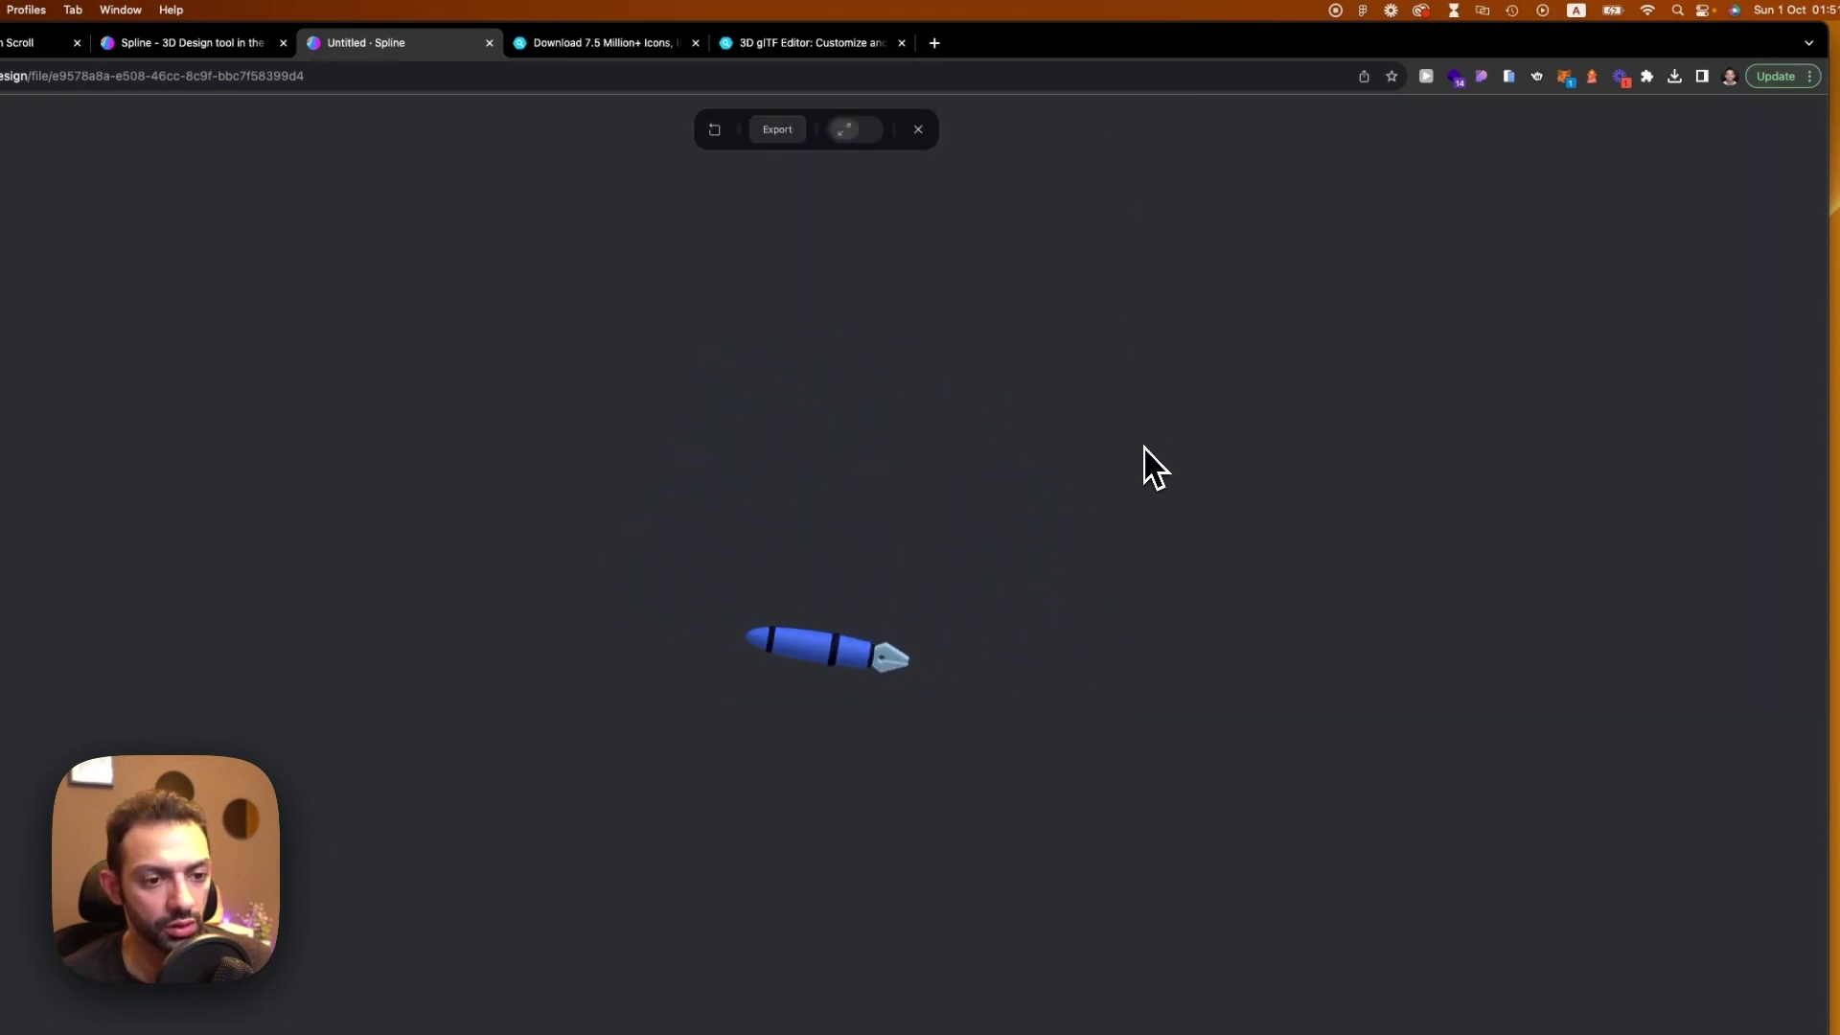
click(918, 130)
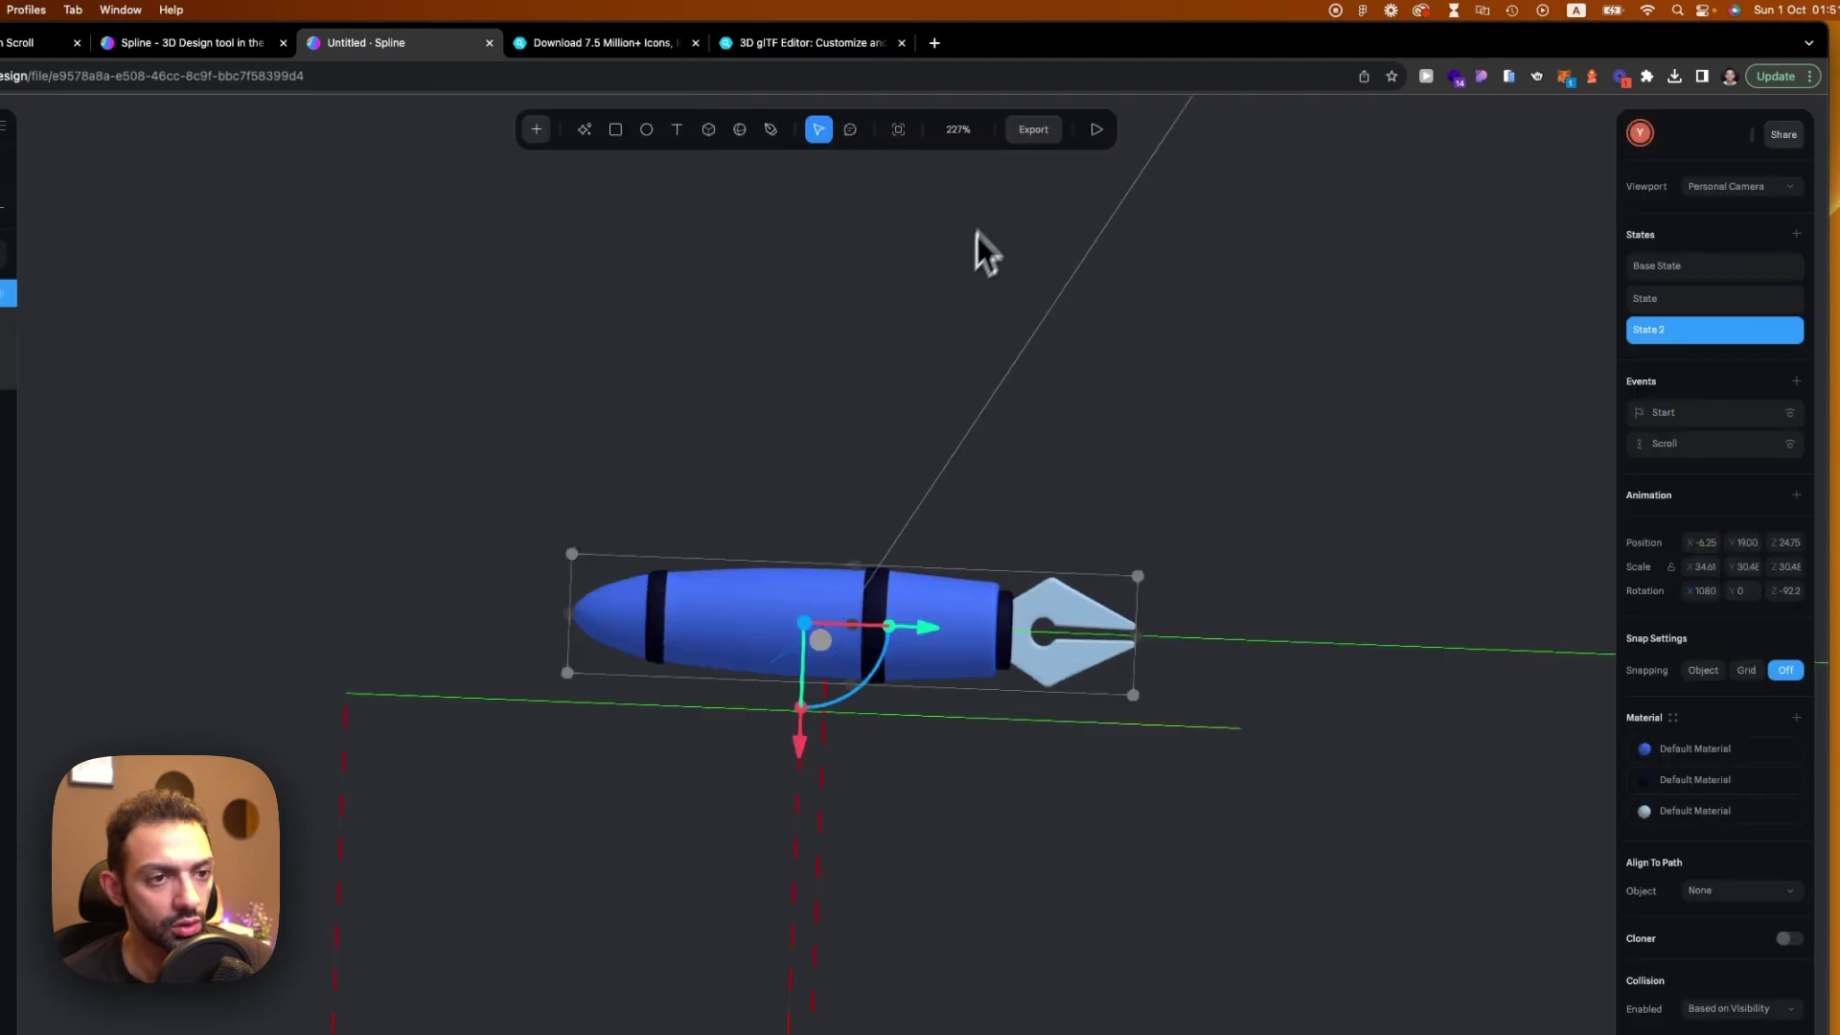
In the Viewer export's play settings, hide the background colour and disable orbit, pan, zoom and soft orbit
click(1028, 140)
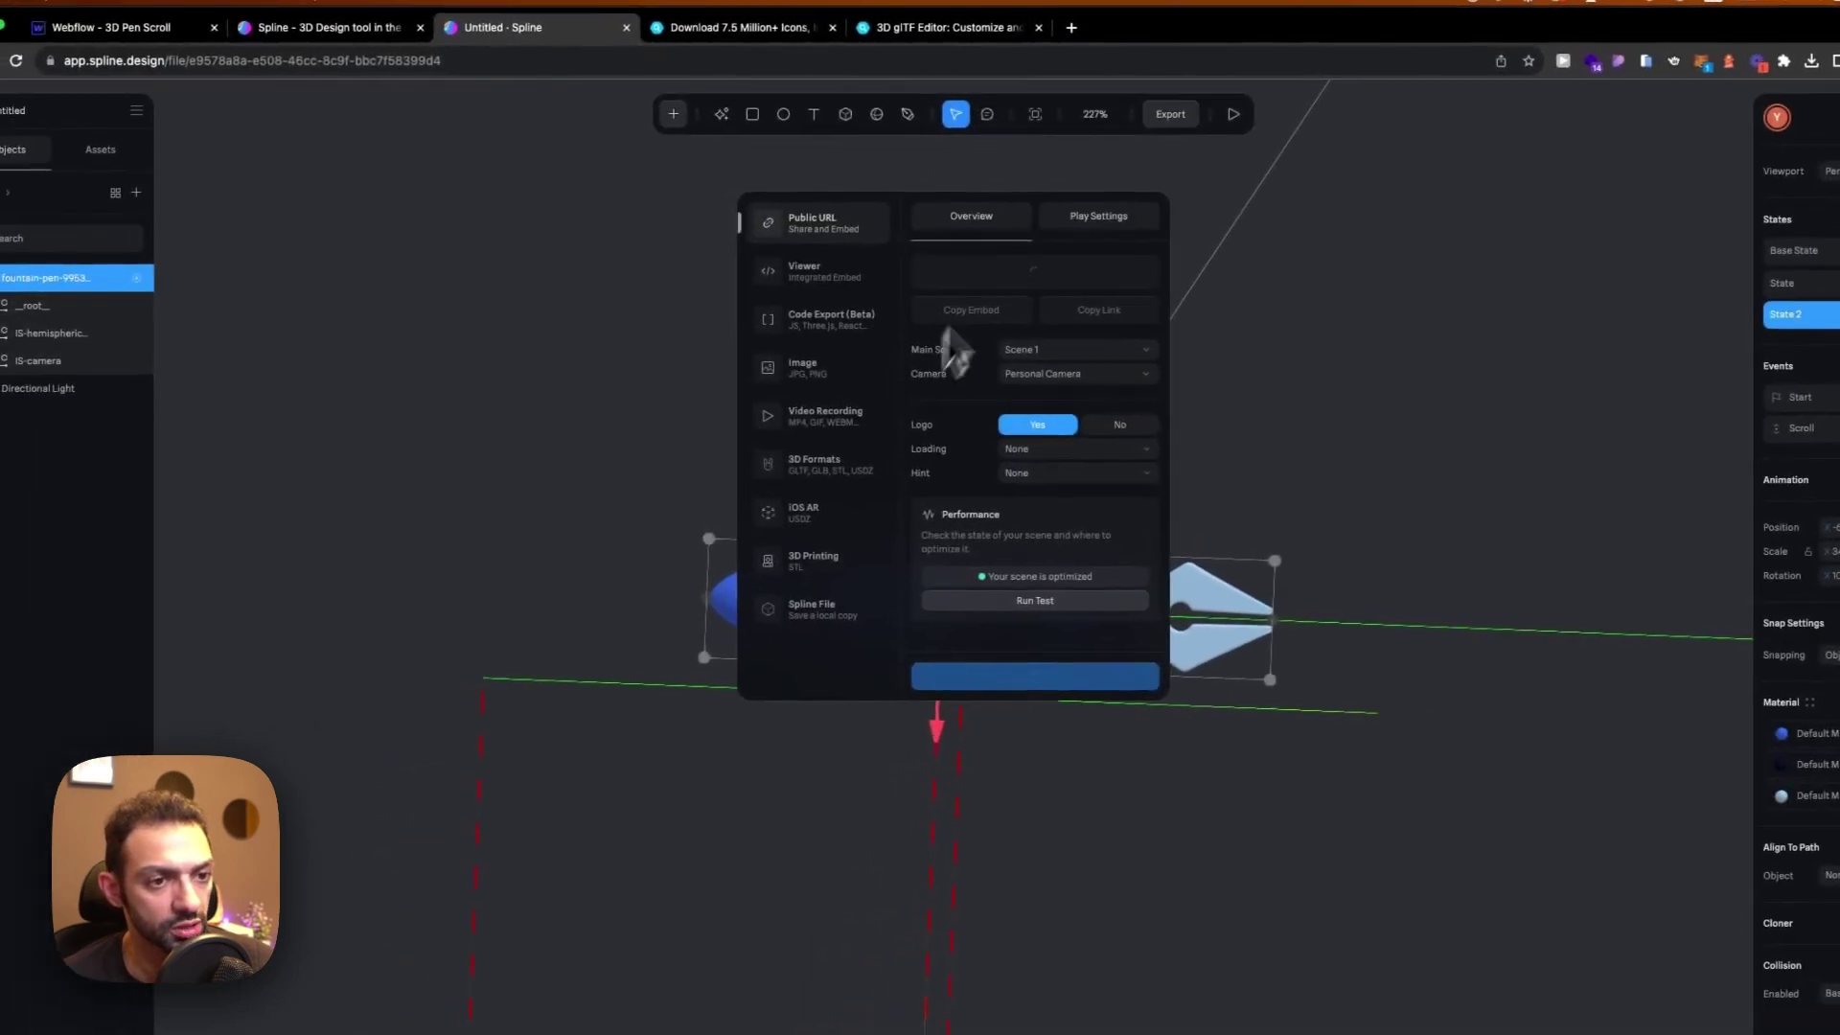
click(1012, 246)
click(803, 270)
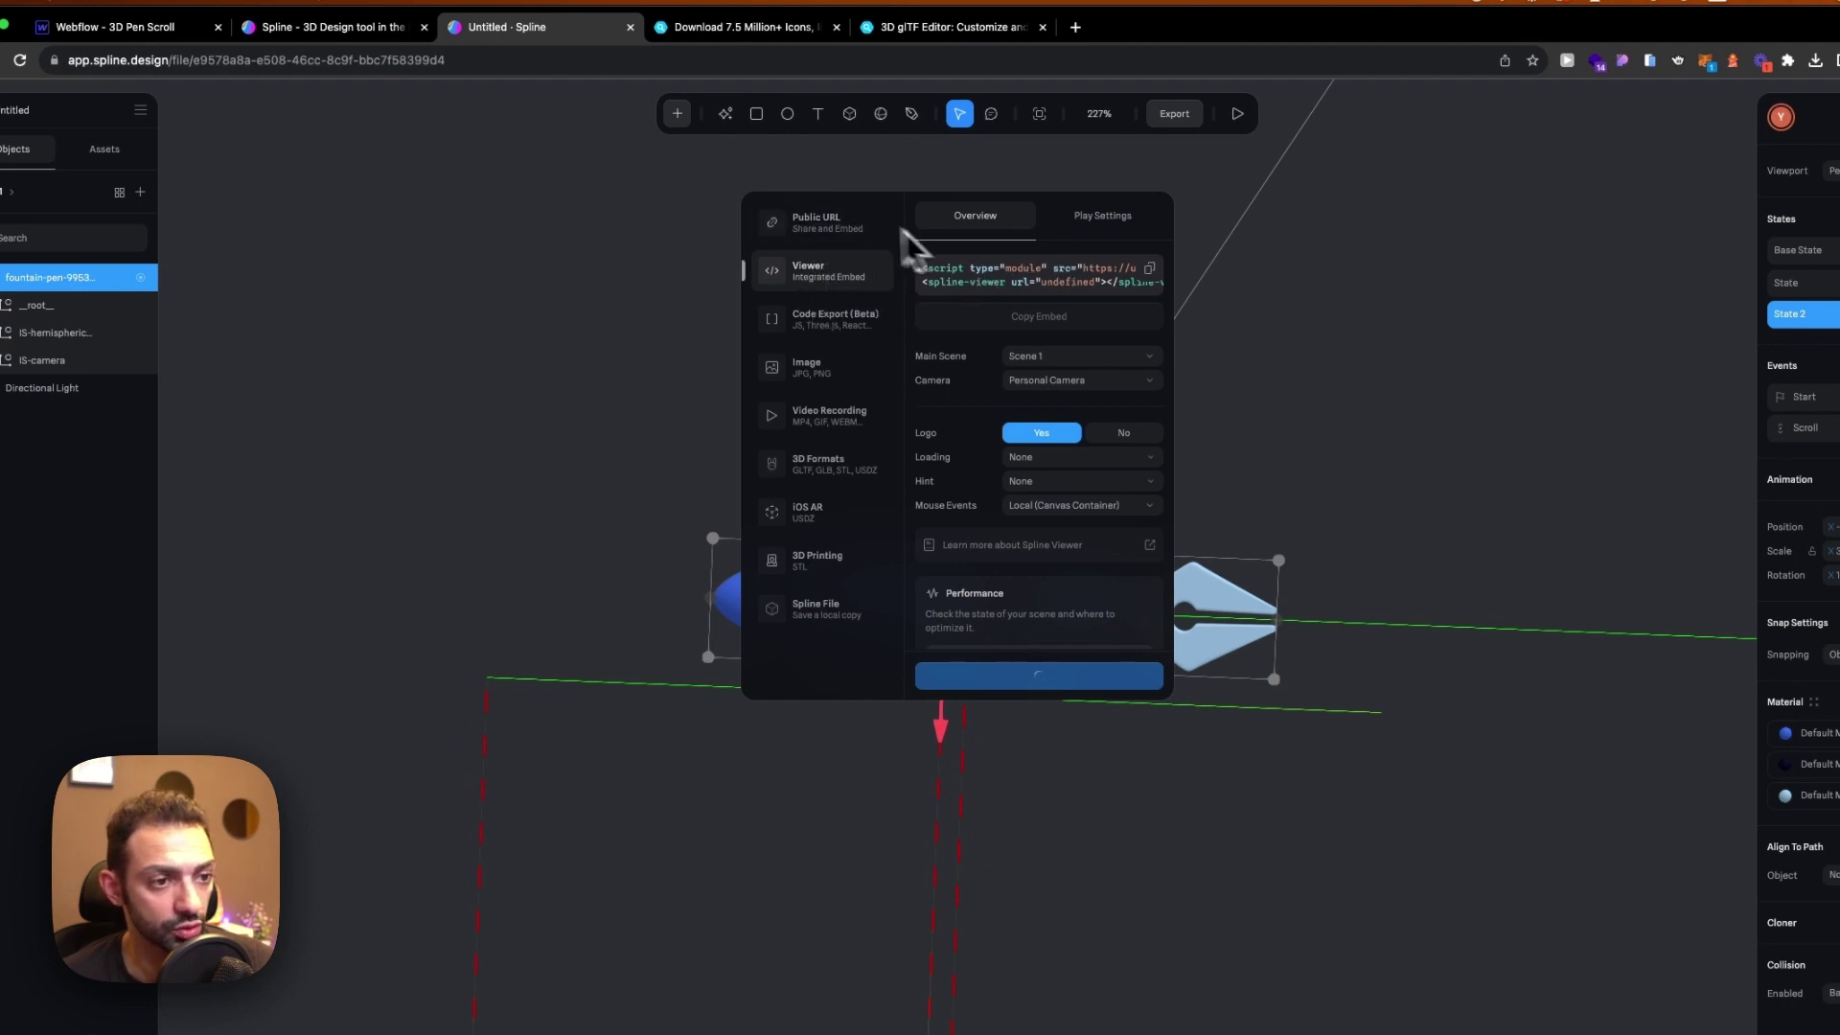
click(1128, 224)
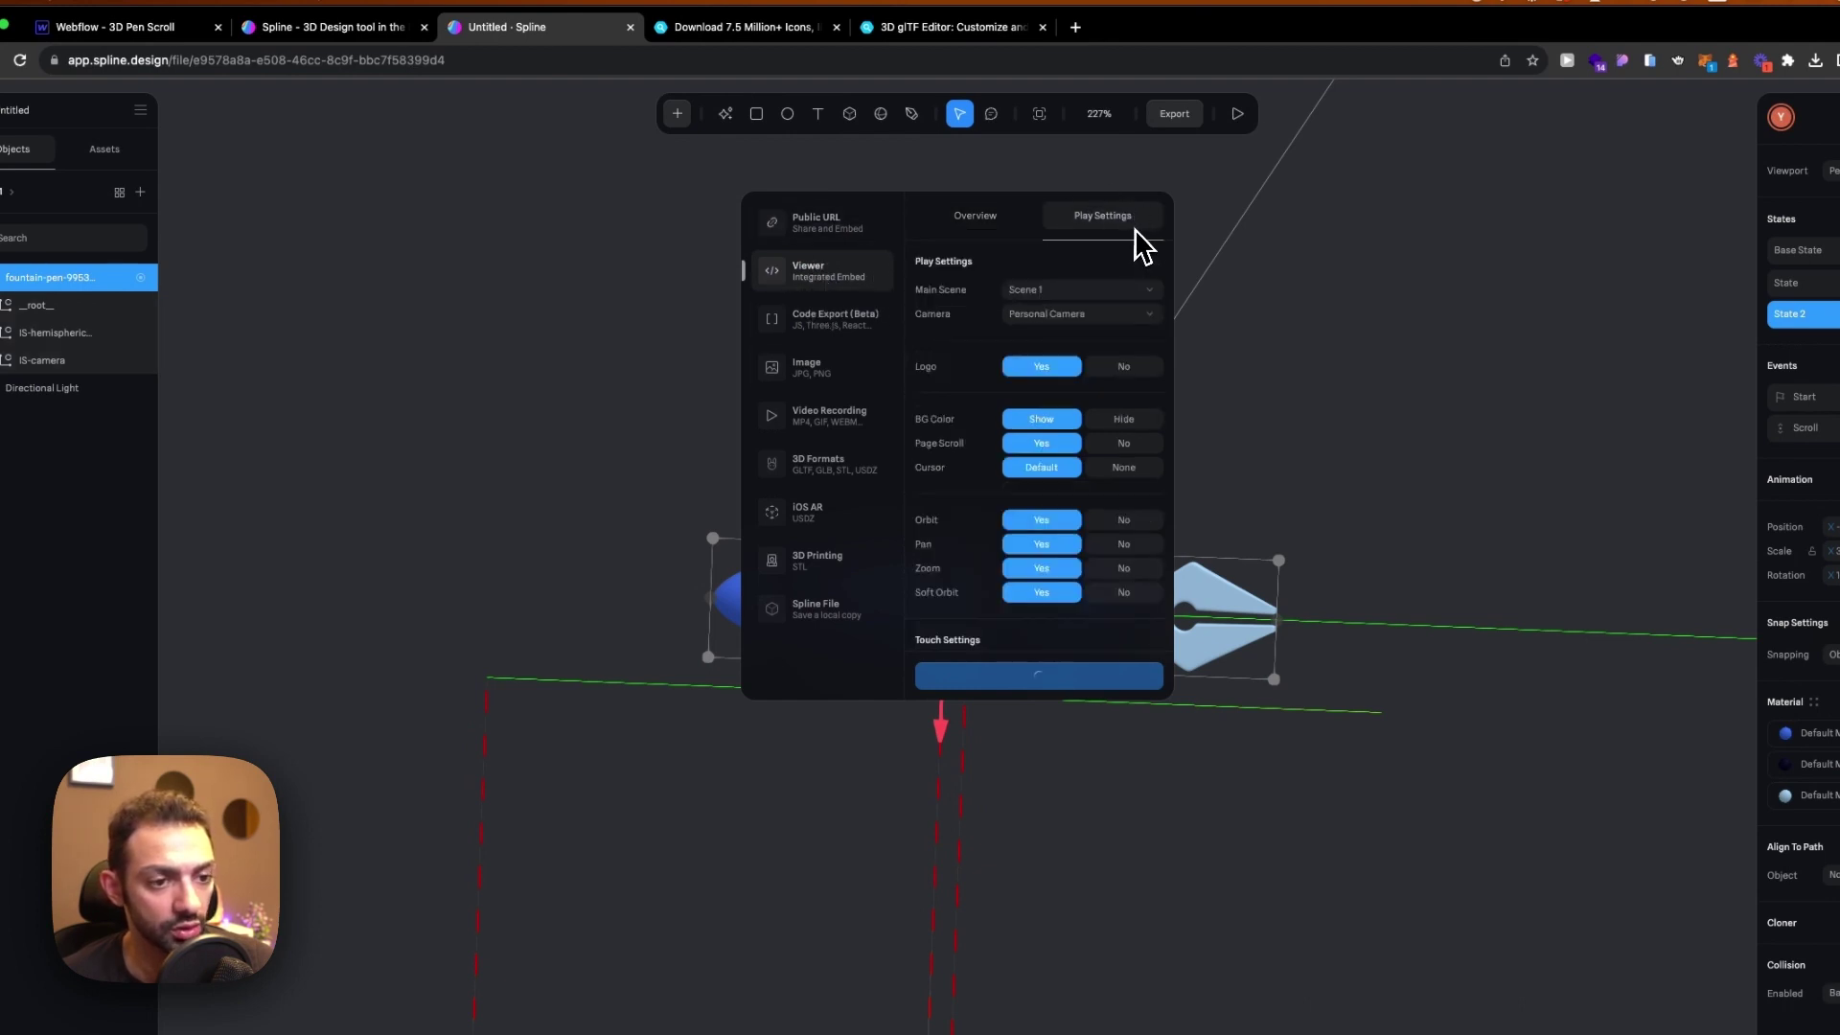
click(1120, 422)
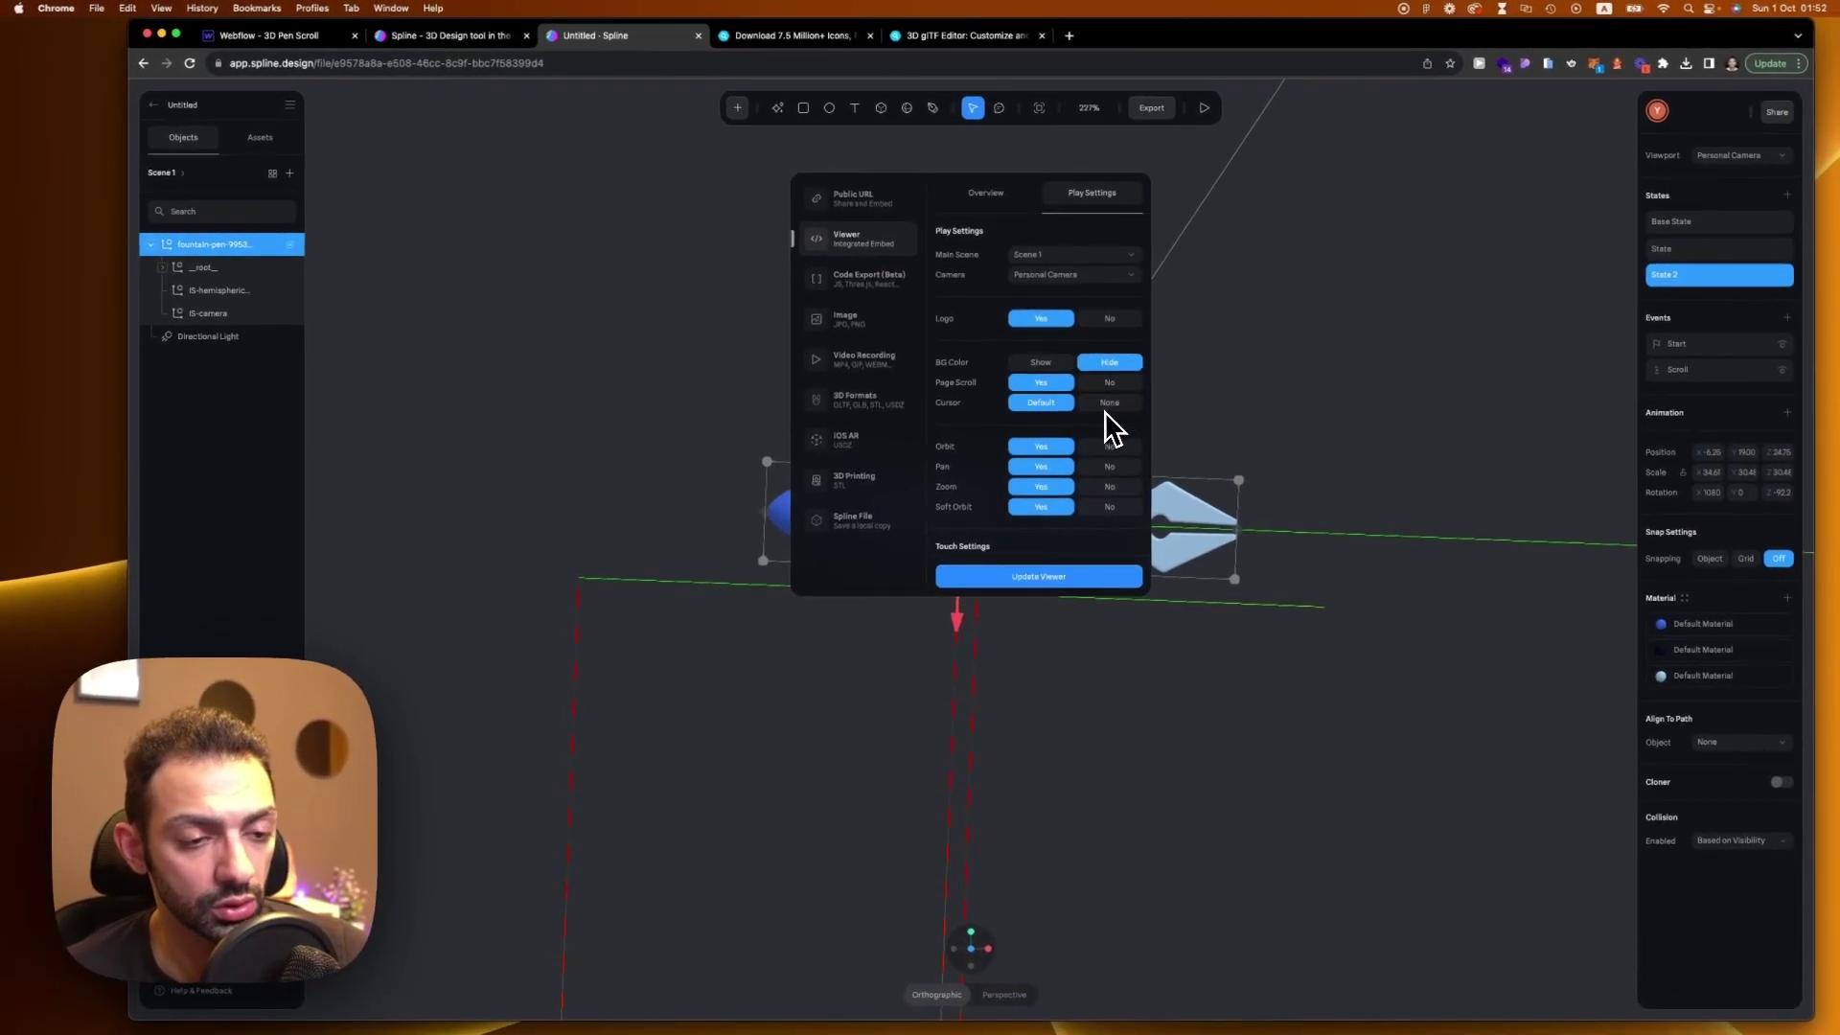
scroll(1107, 421, down, 2)
scroll(1092, 431, down, 5)
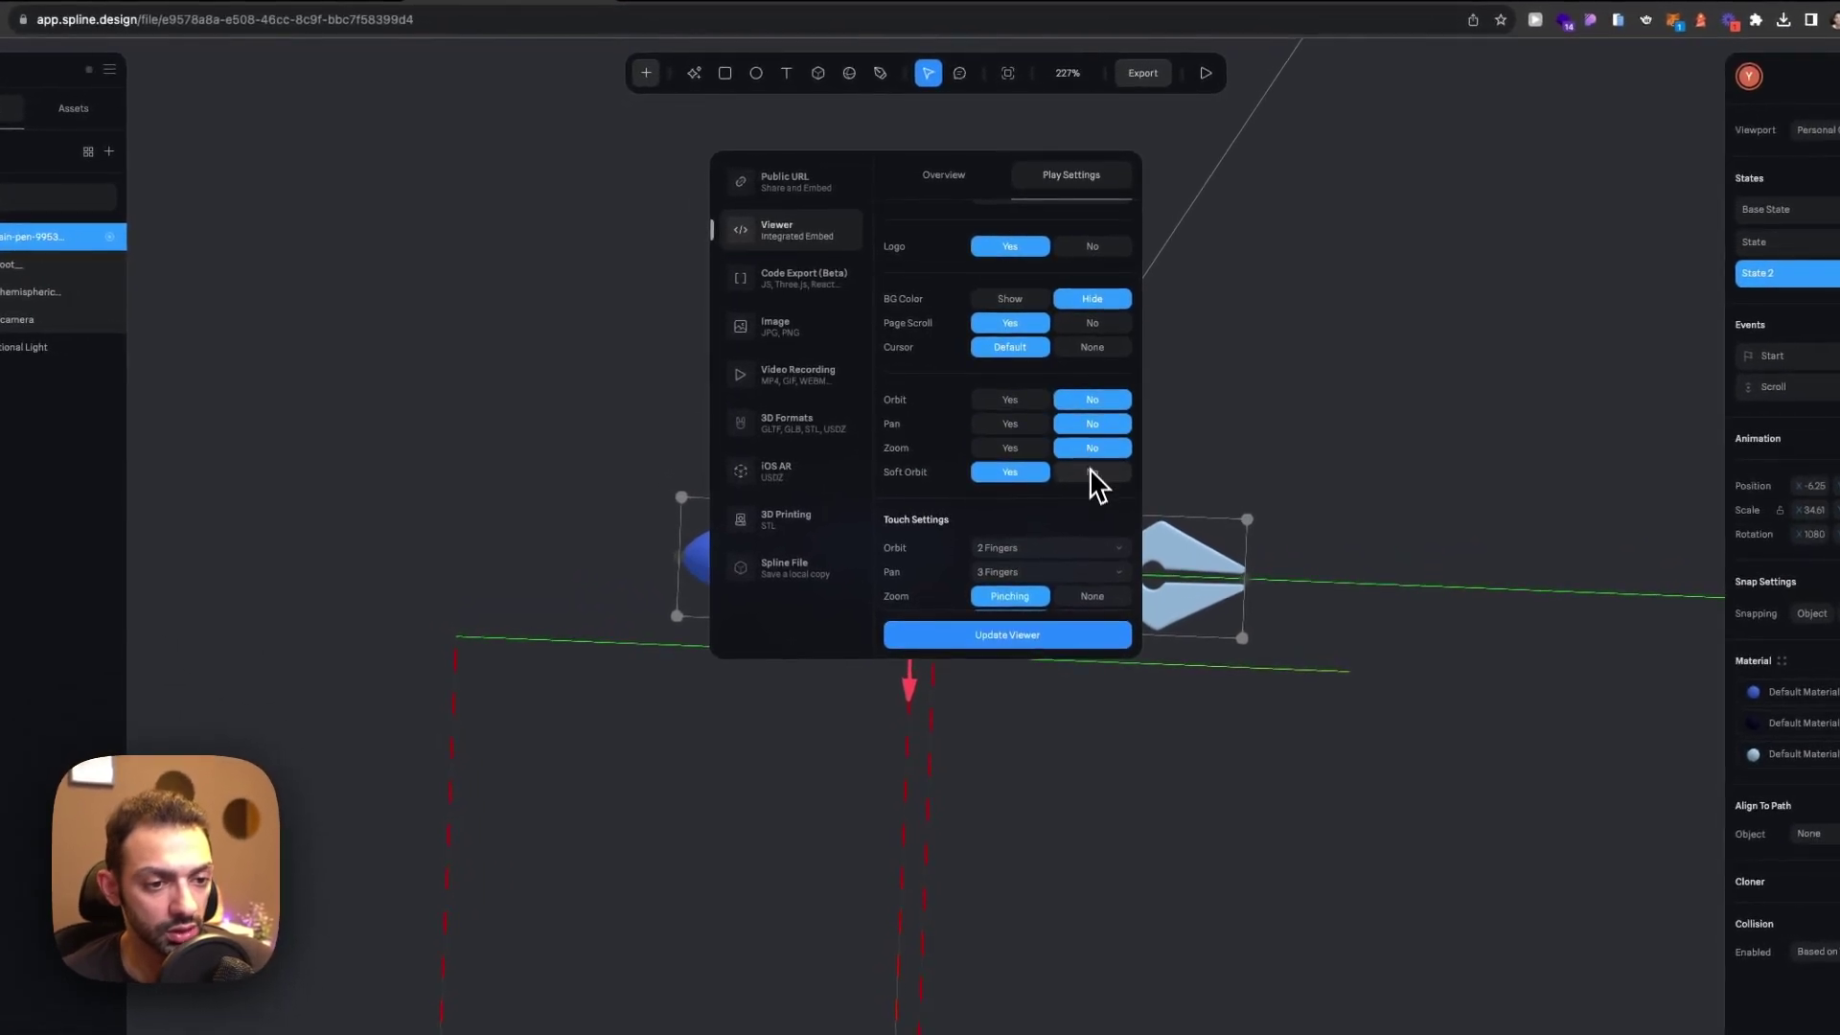
scroll(1038, 393, up, 3)
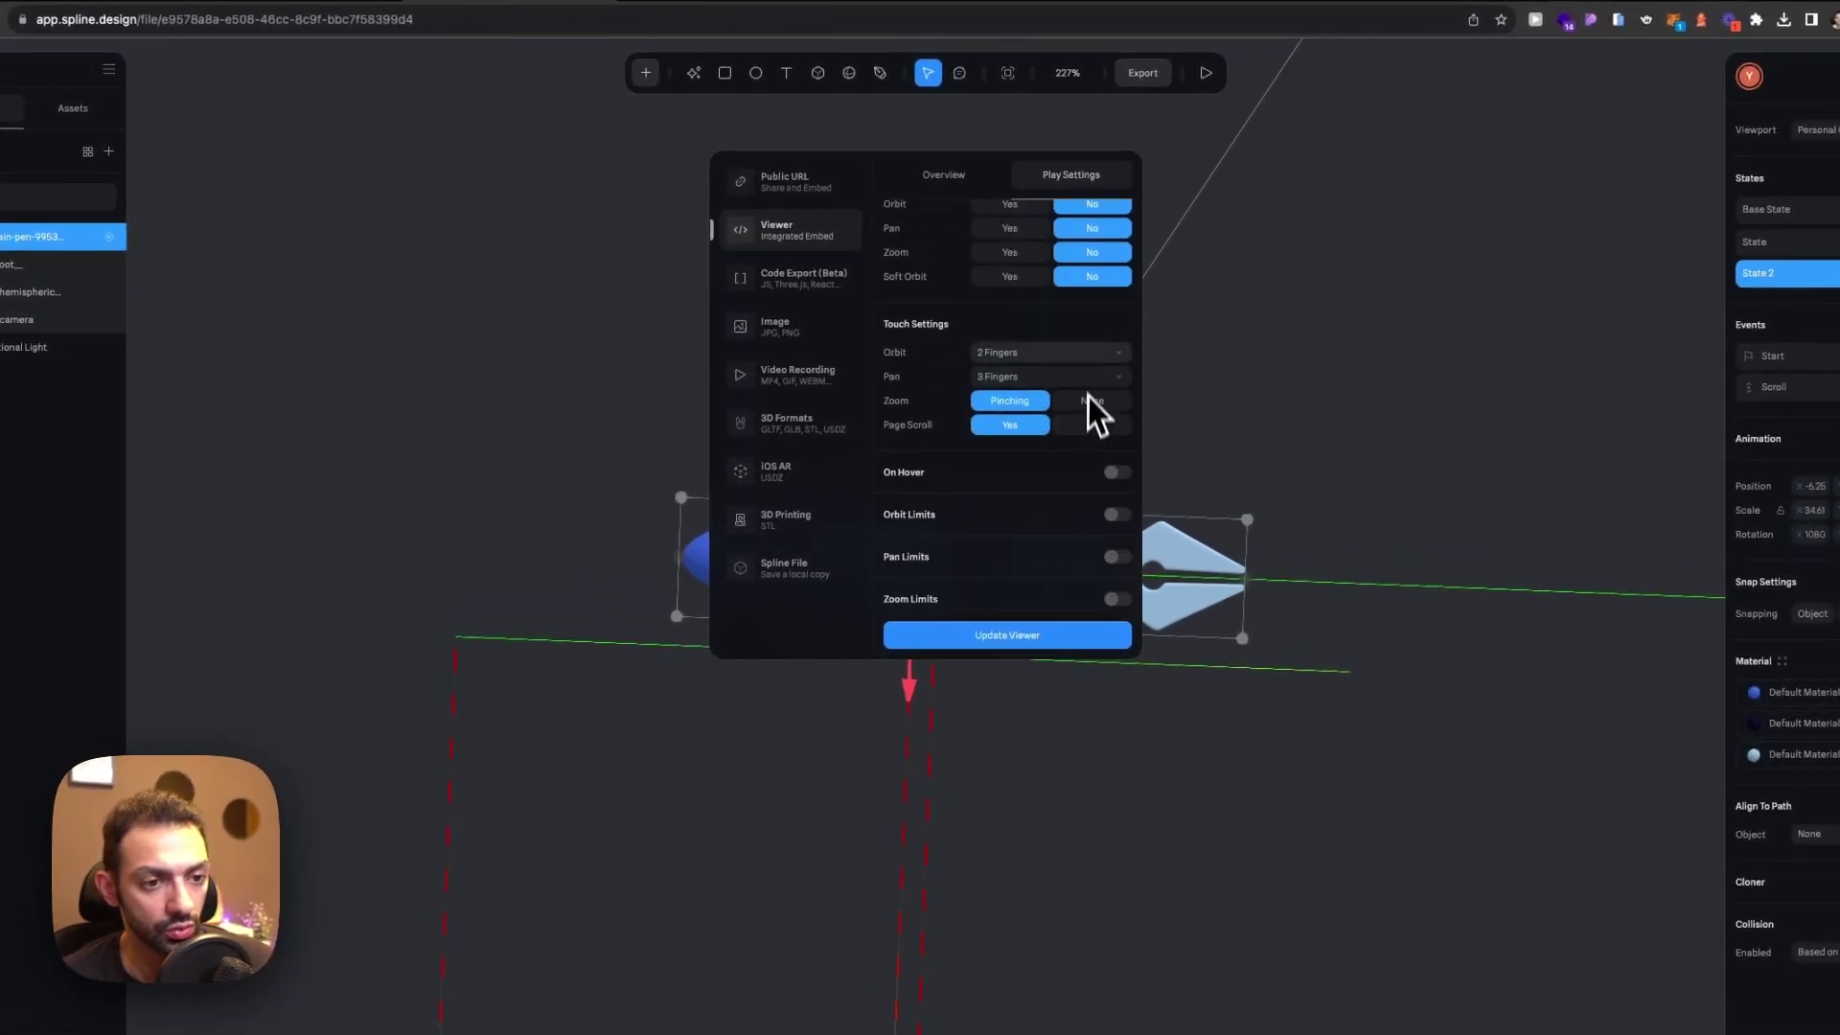
Set the touch settings to disabled for orbit and pan and to None for zoom
click(1073, 352)
click(1059, 404)
click(1059, 376)
click(1058, 405)
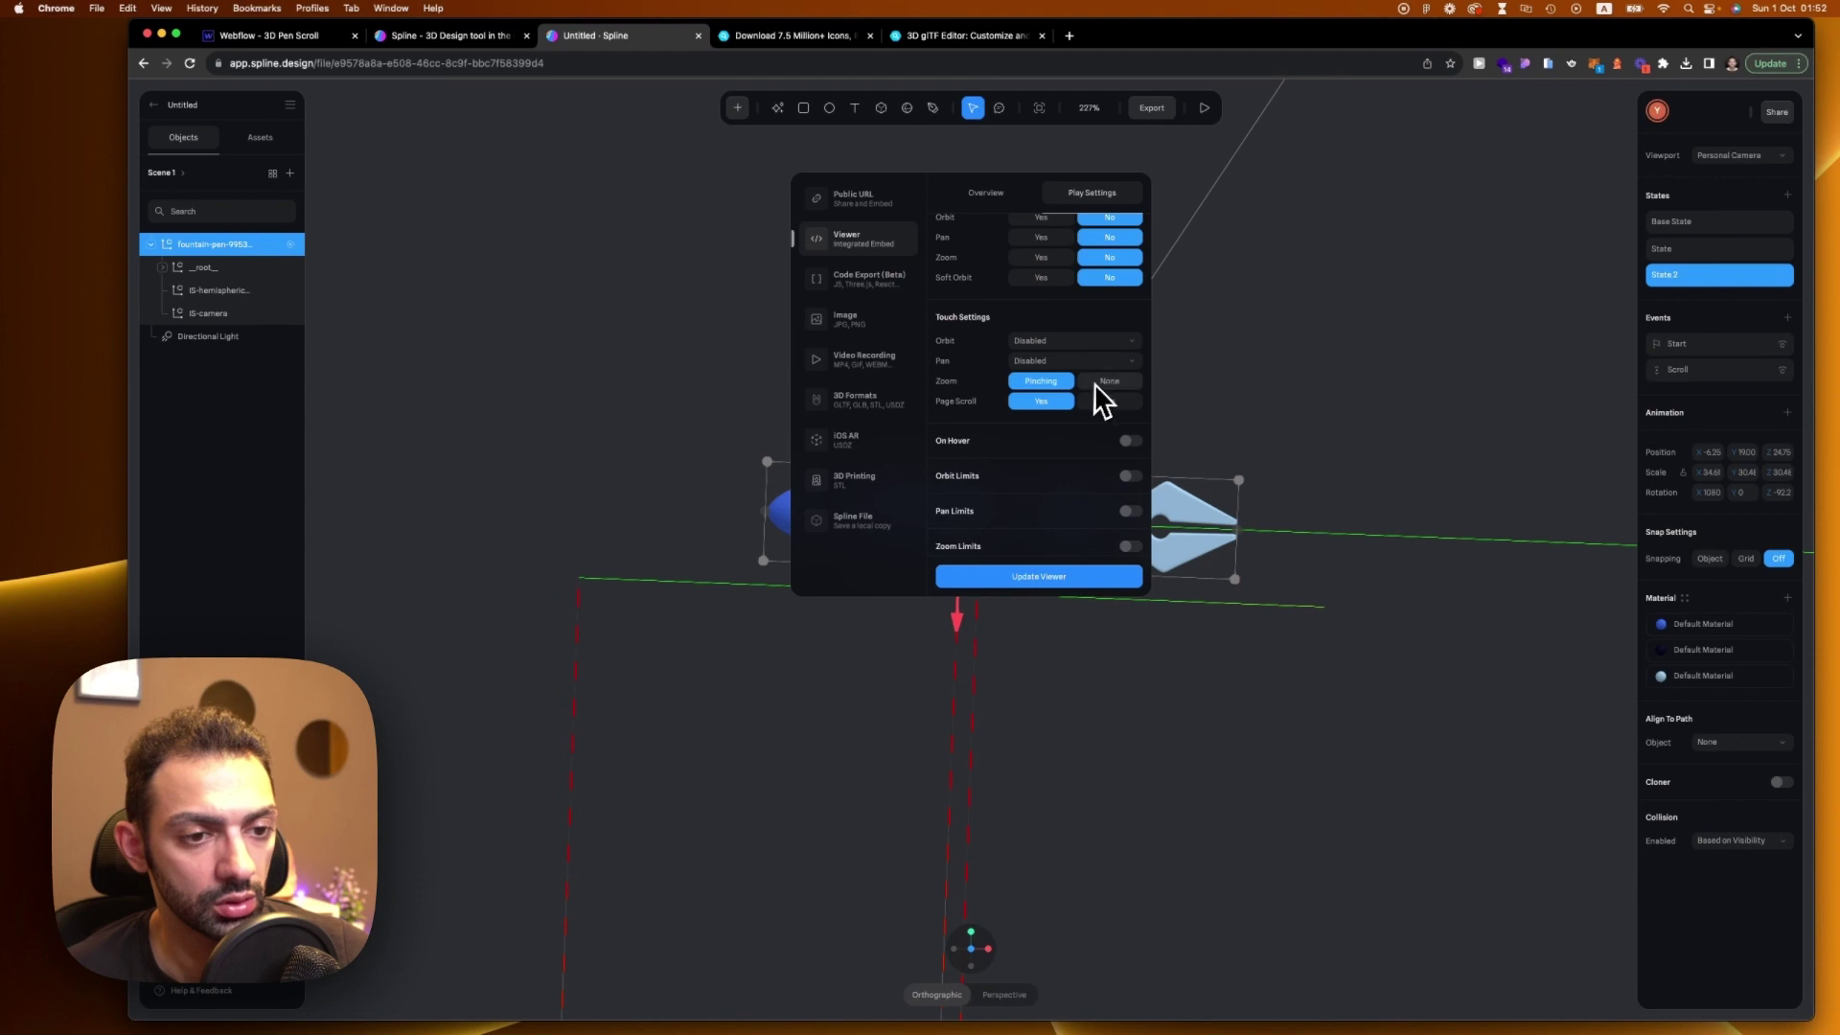
click(1095, 382)
Enable the On Hover option with the Orbit Camera behavior and set its reset to No Reset
scroll(964, 423, down, 5)
scroll(1066, 362, up, 2)
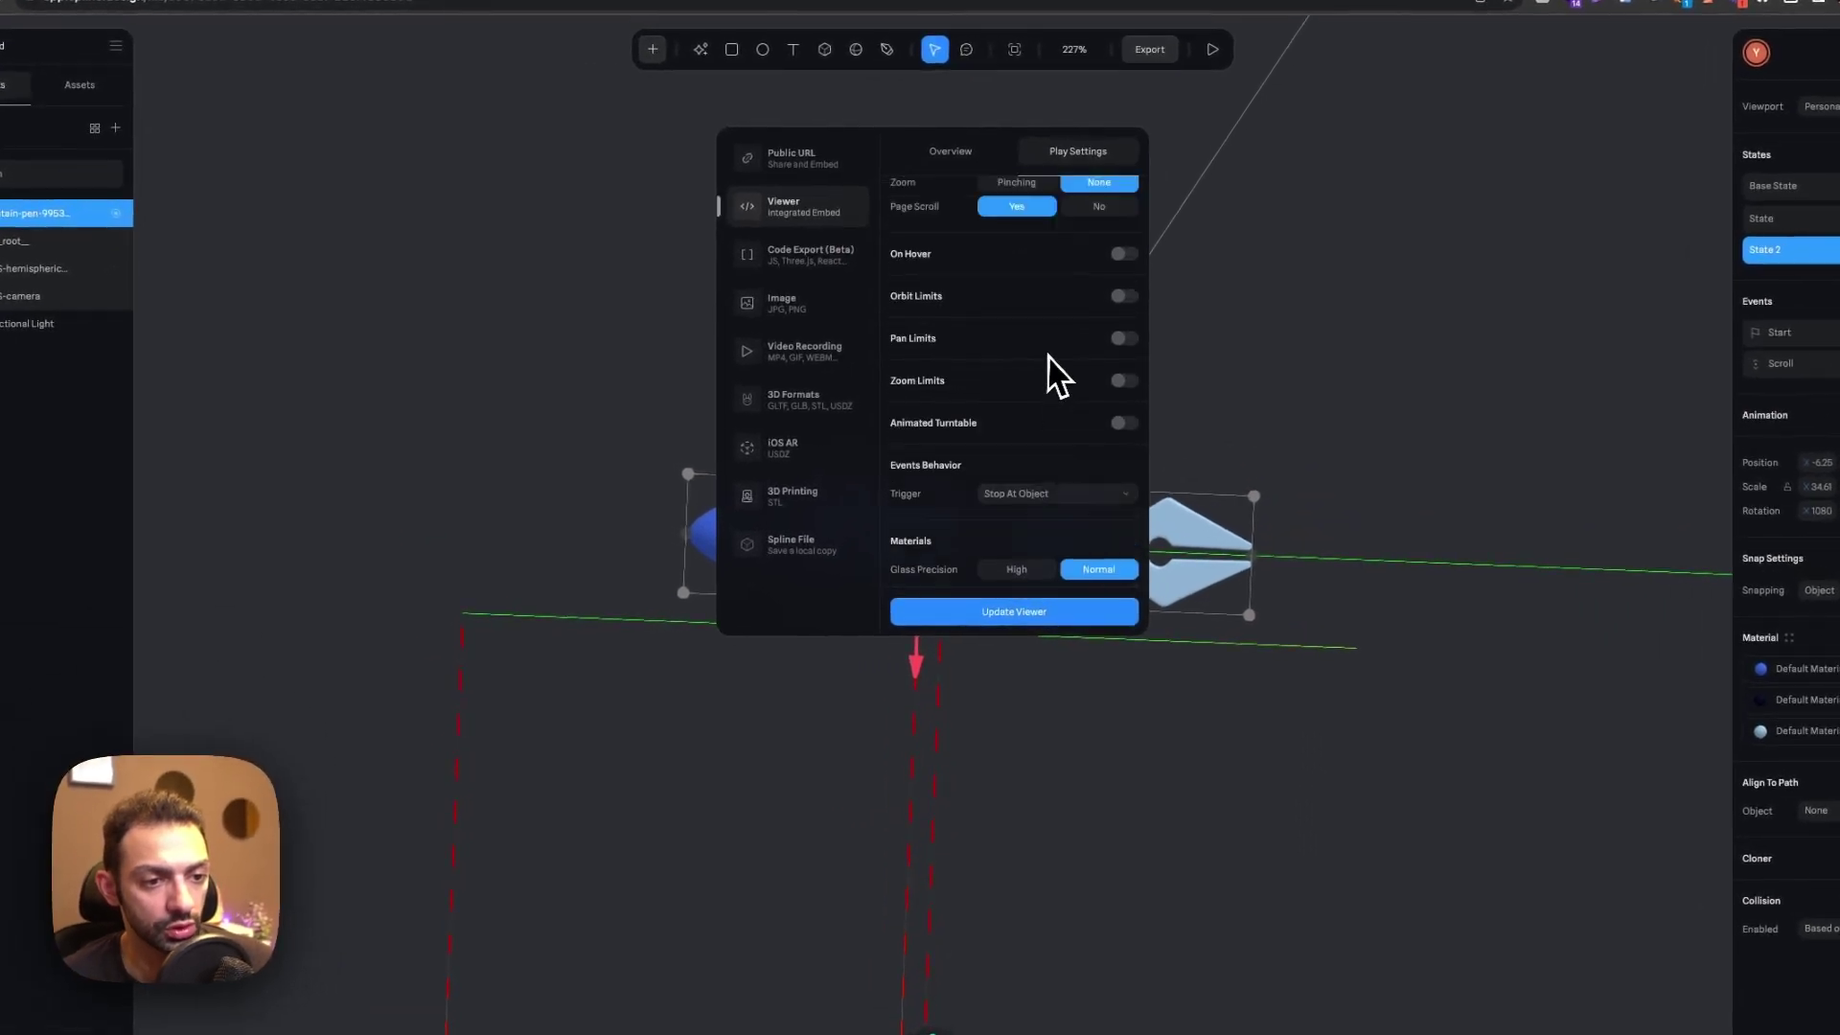
scroll(961, 329, up, 1)
scroll(1060, 403, down, 3)
scroll(1076, 402, up, 5)
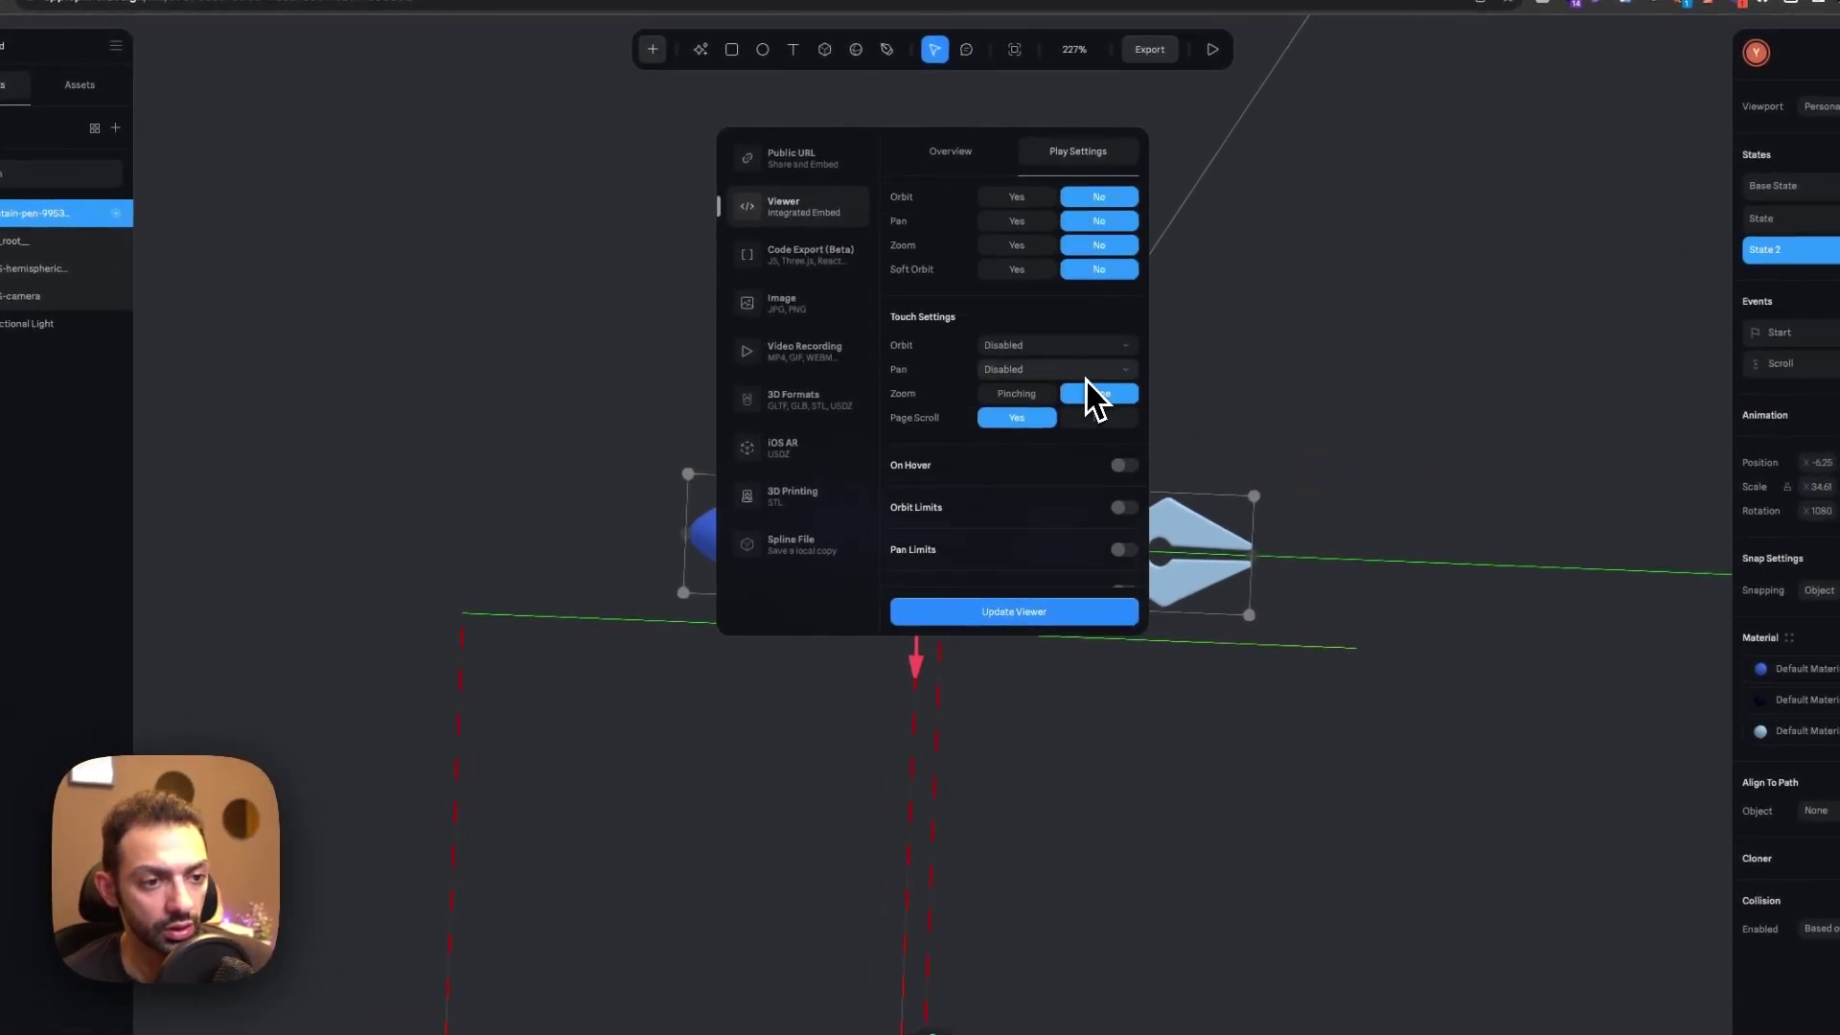
click(1119, 464)
scroll(1092, 450, down, 2)
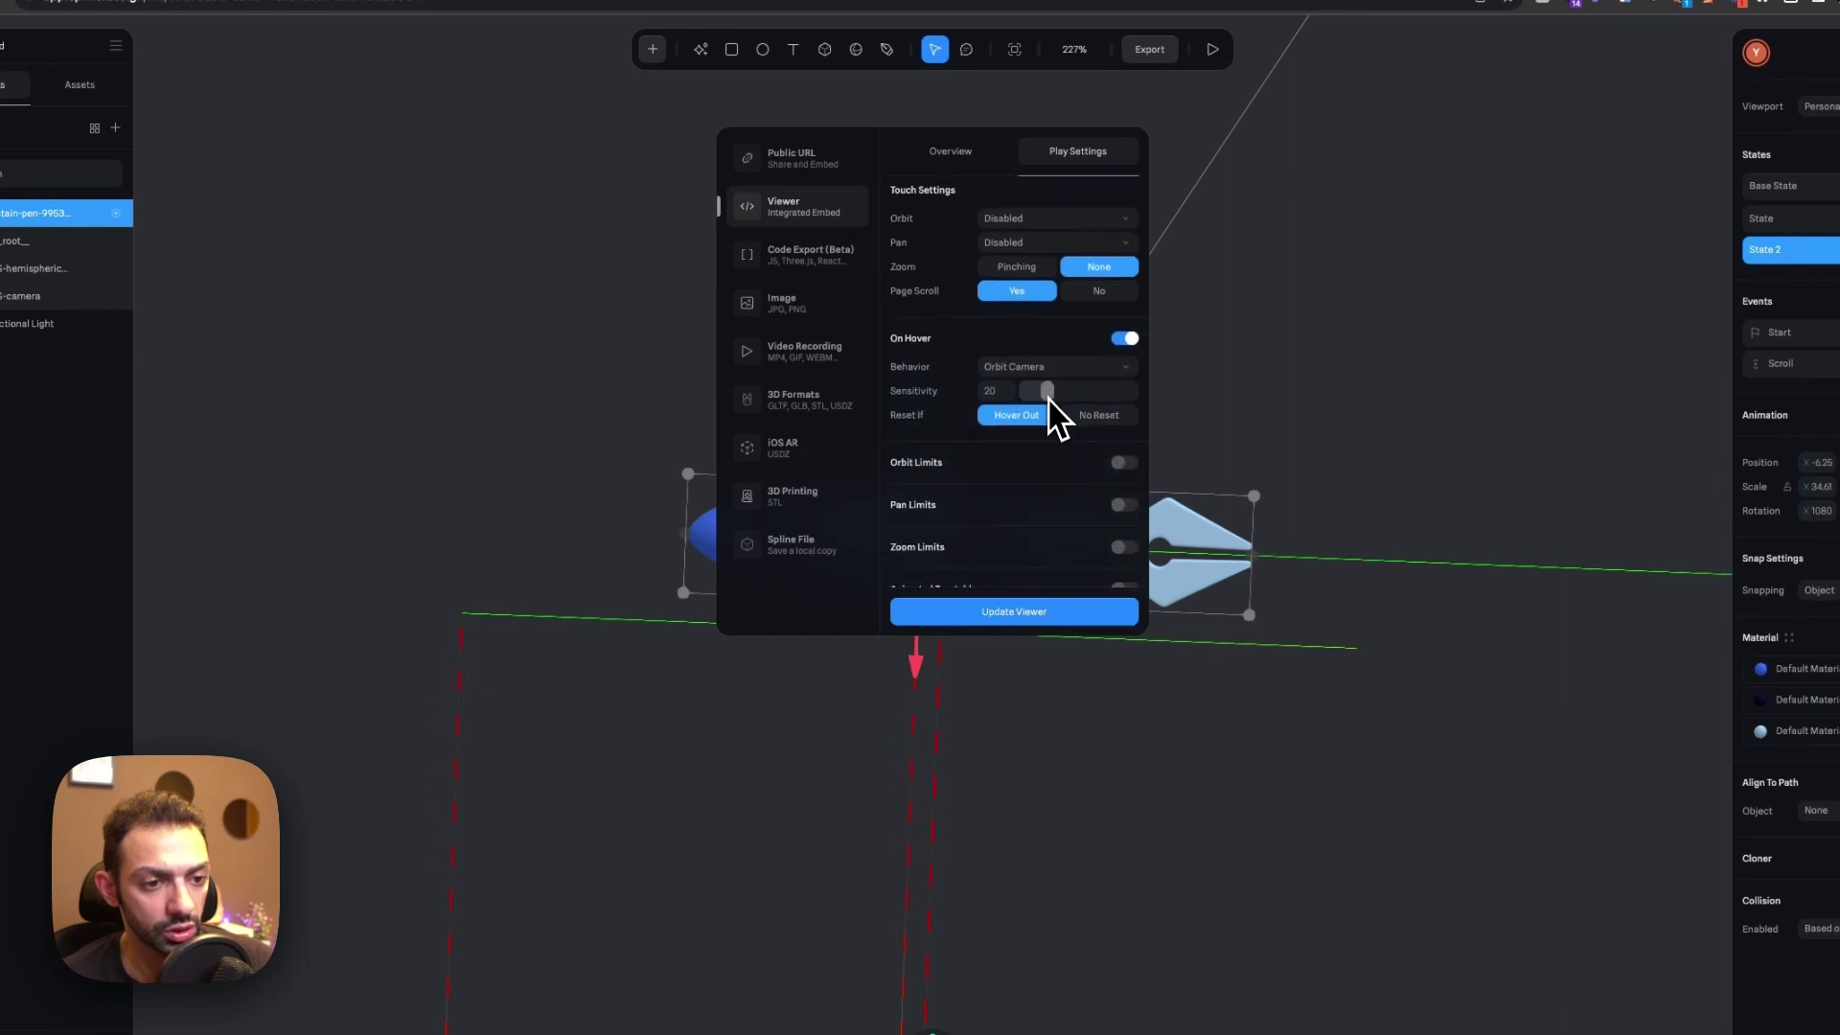
click(1080, 418)
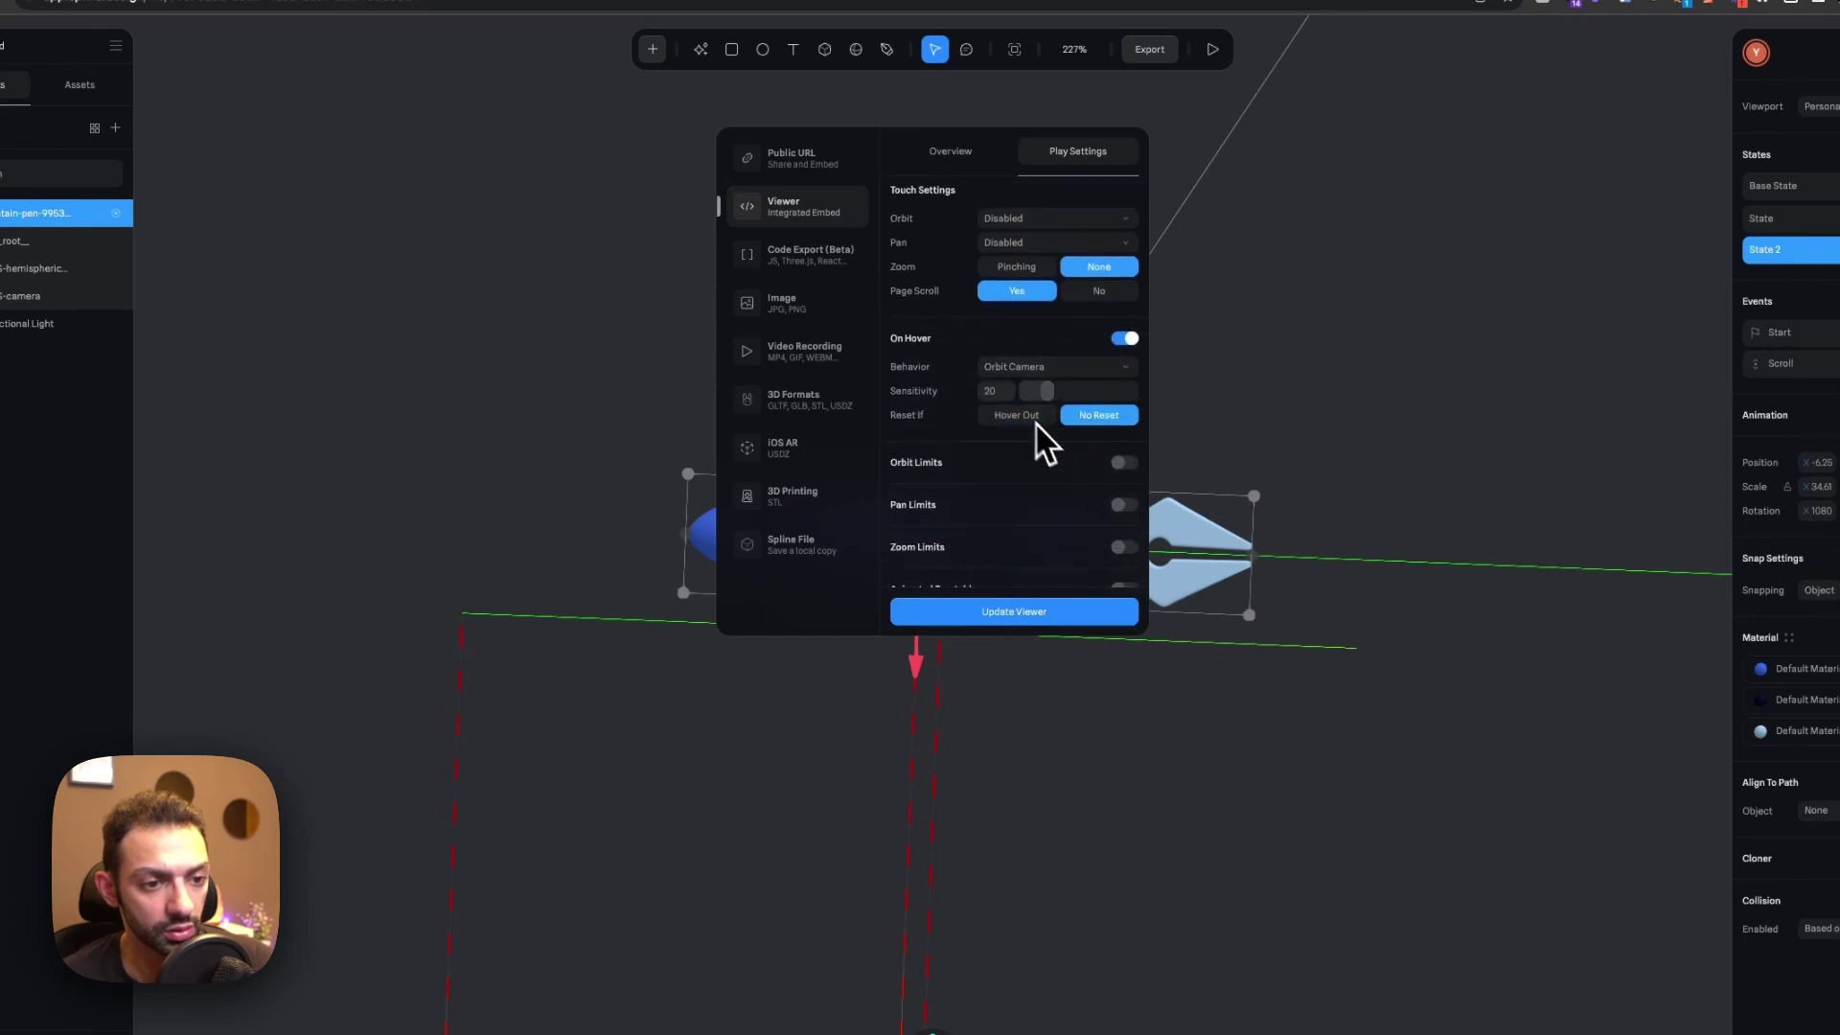
Update the Viewer export with the new play settings and preview how the pen reacts to hovering
scroll(1035, 403, down, 2)
scroll(1035, 537, down, 2)
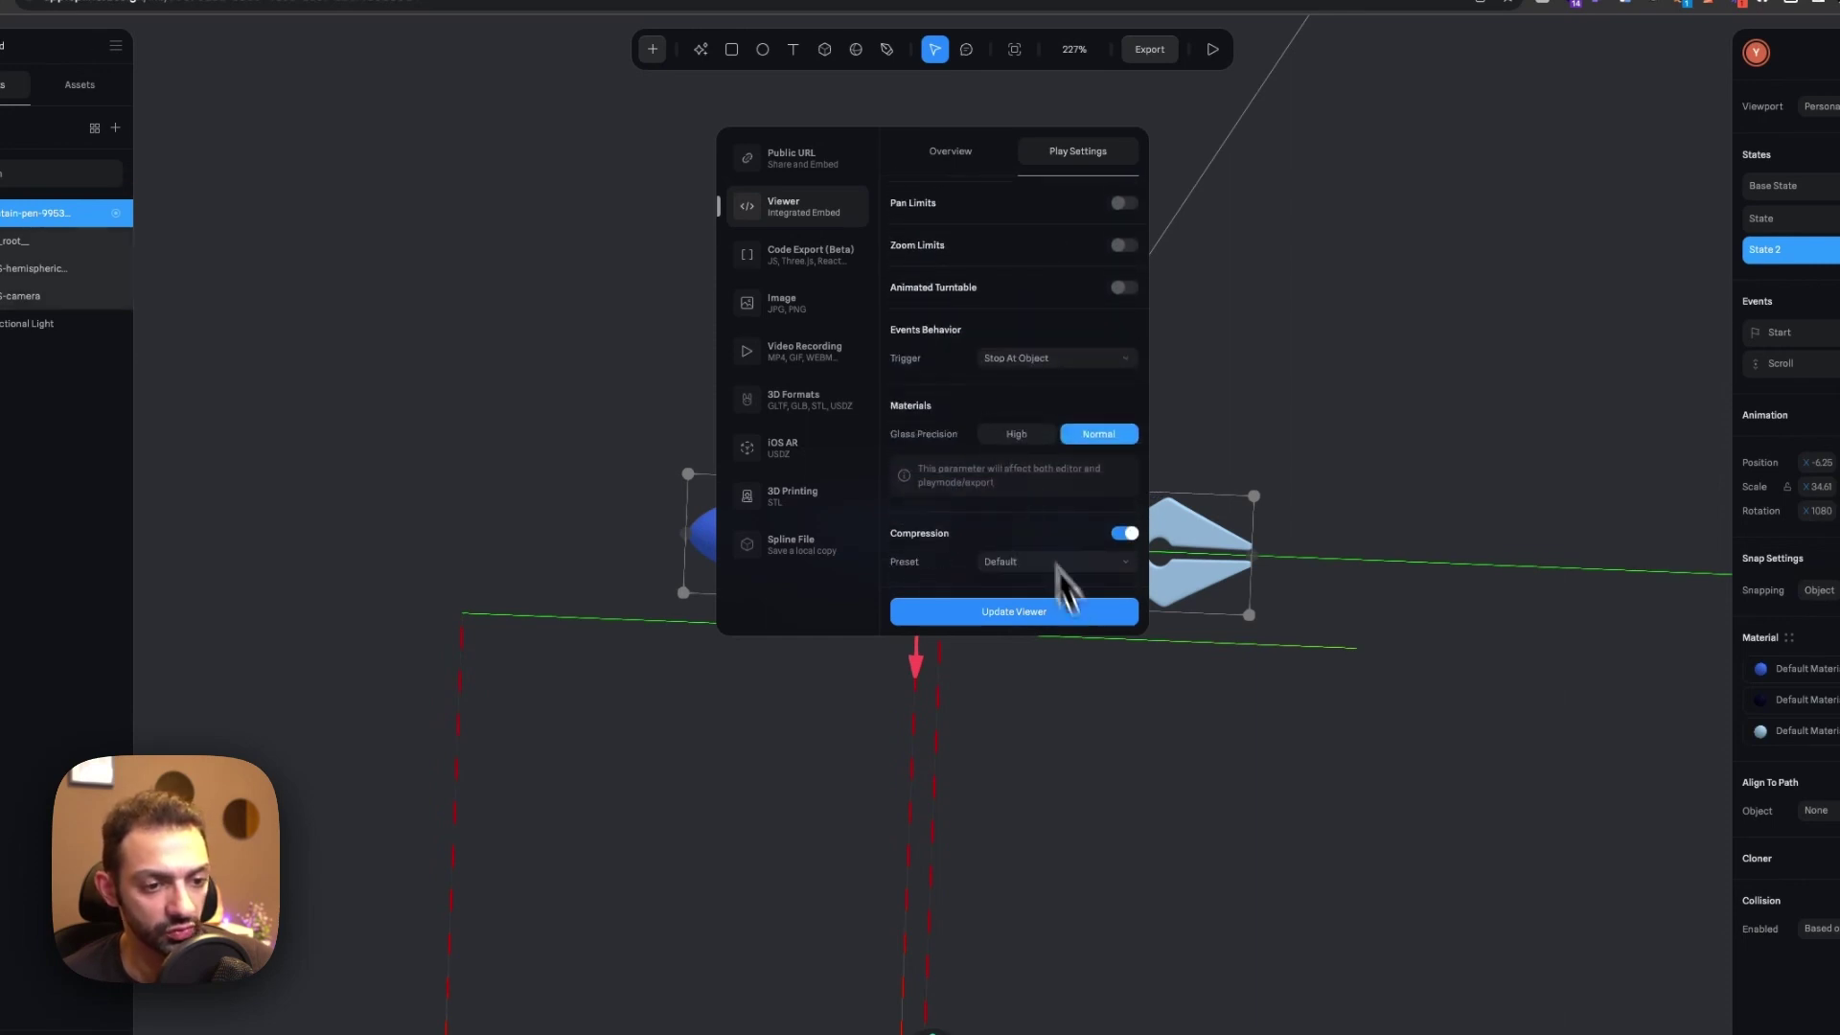
scroll(1052, 509, up, 5)
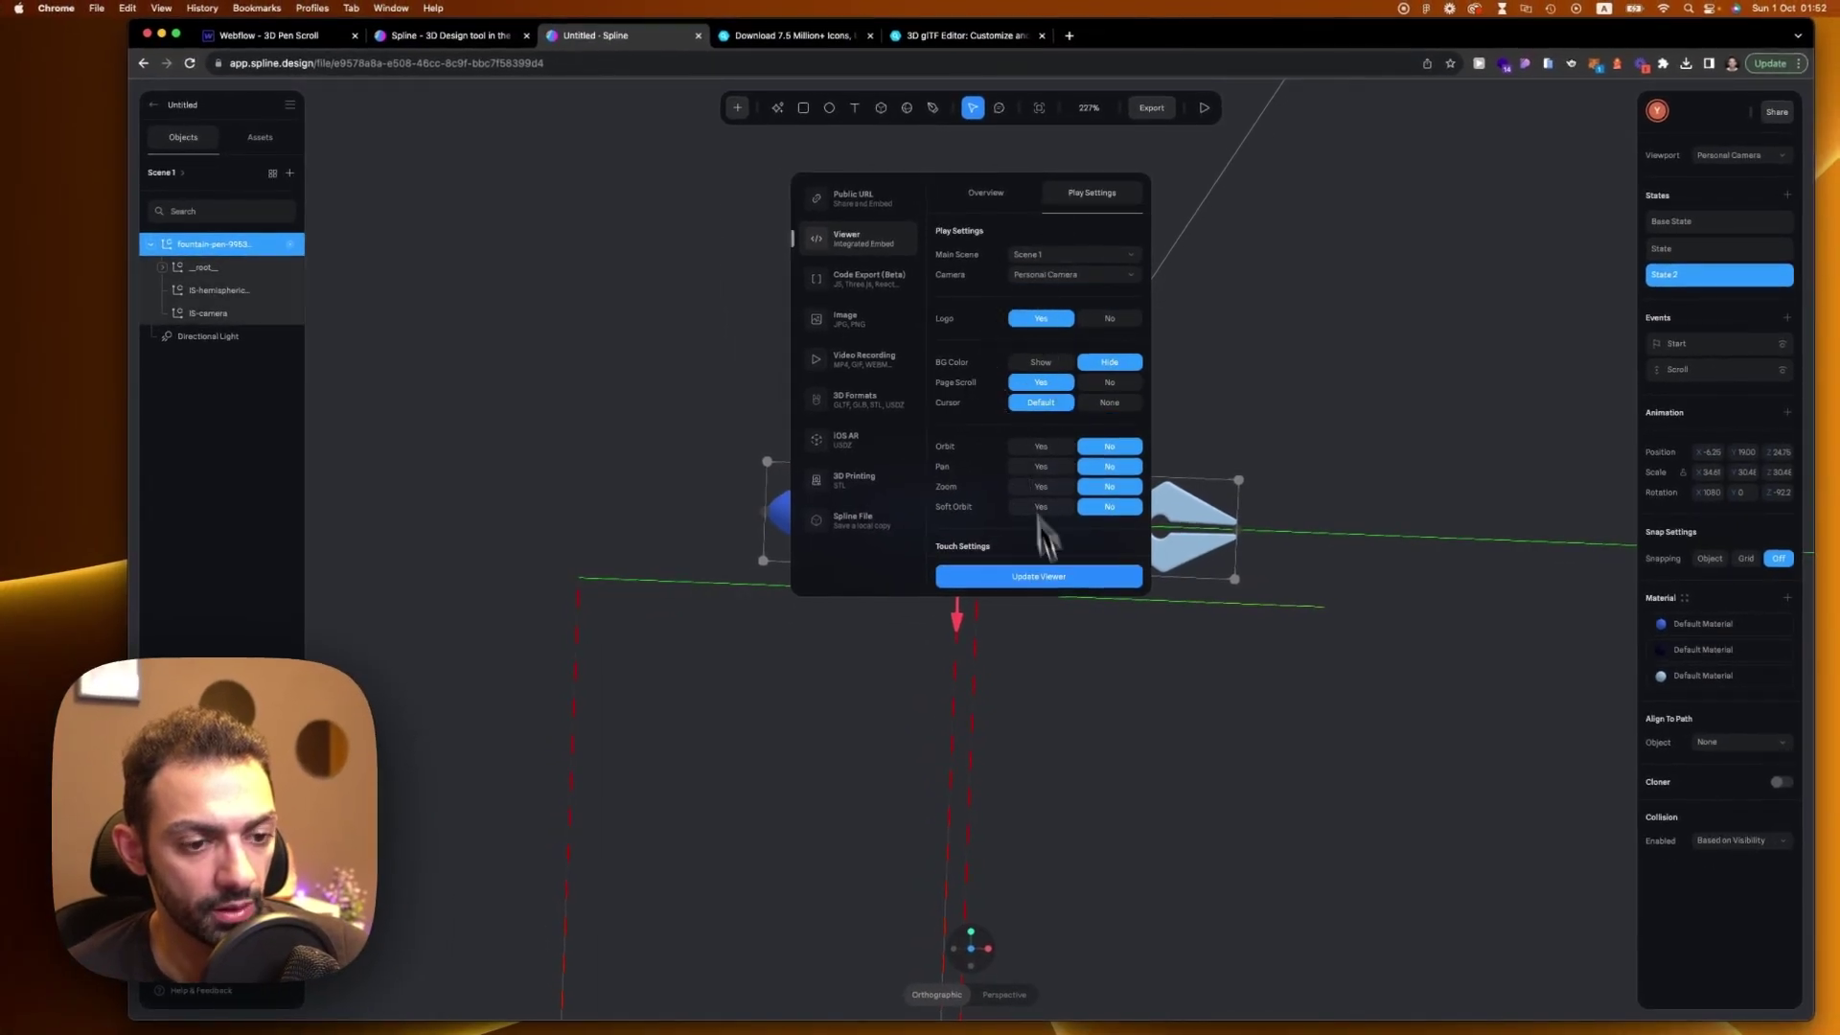
click(1054, 576)
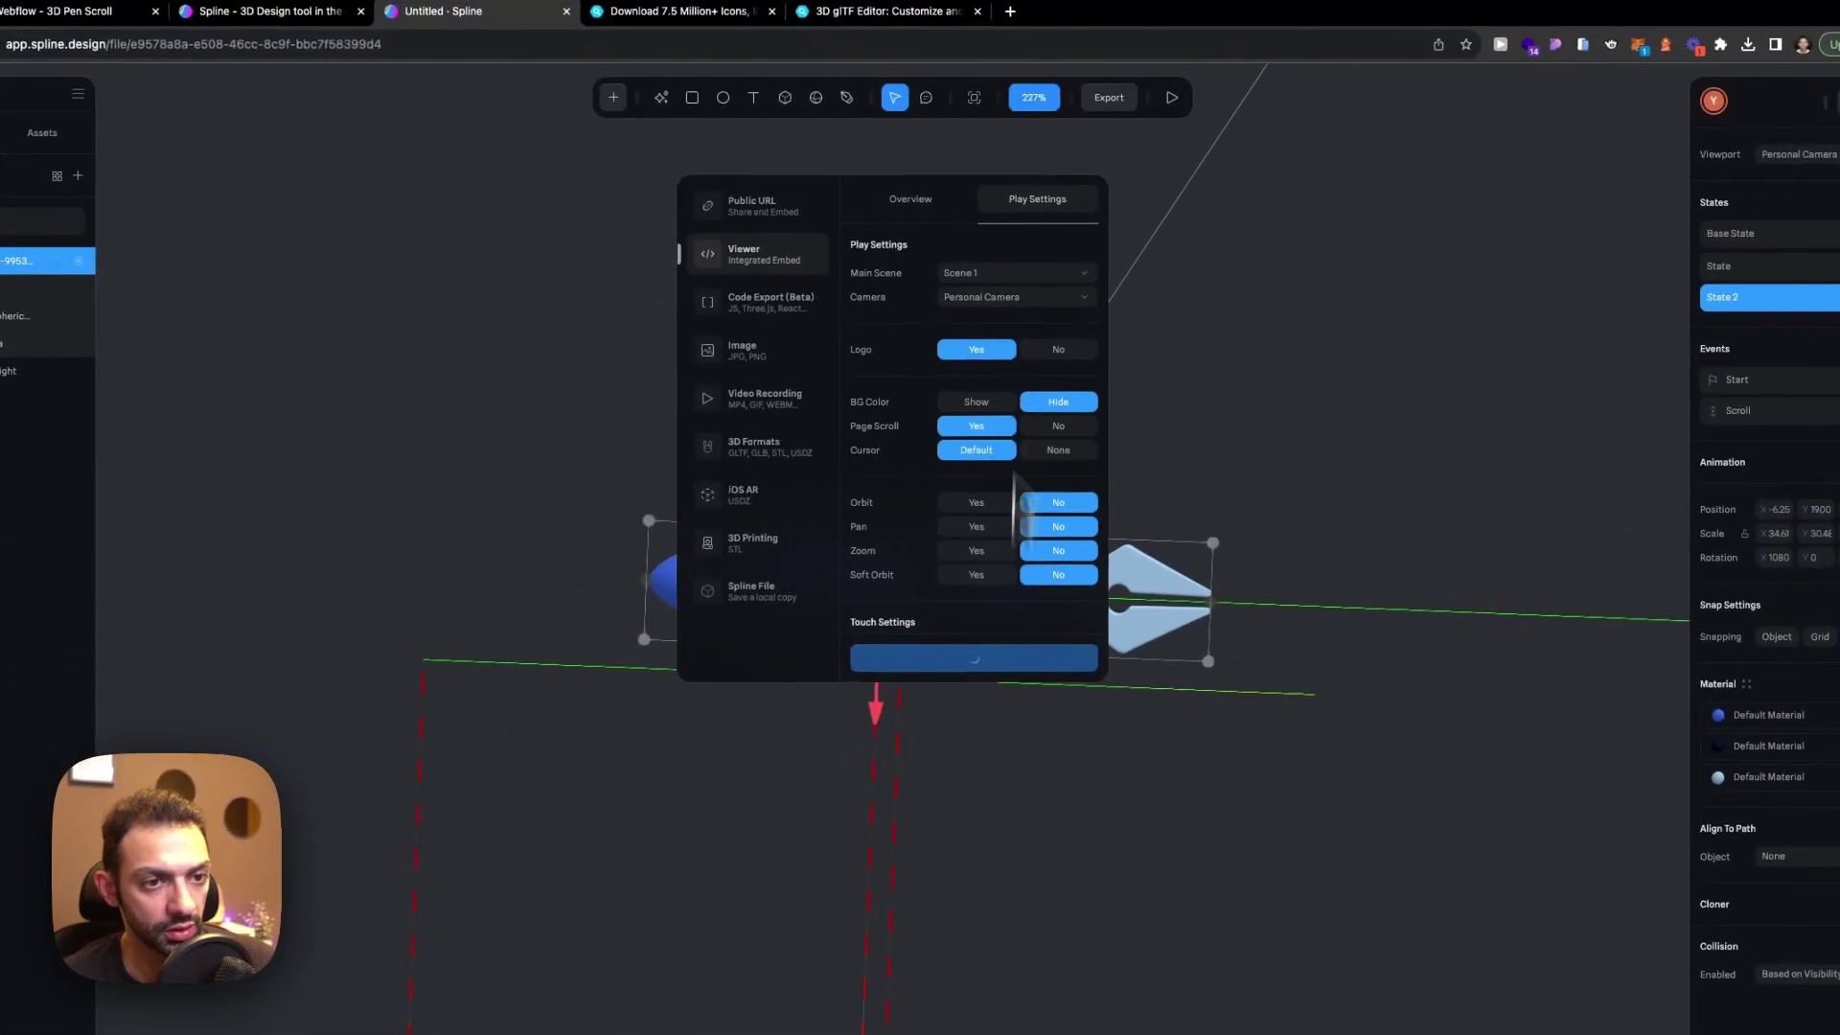
click(1172, 97)
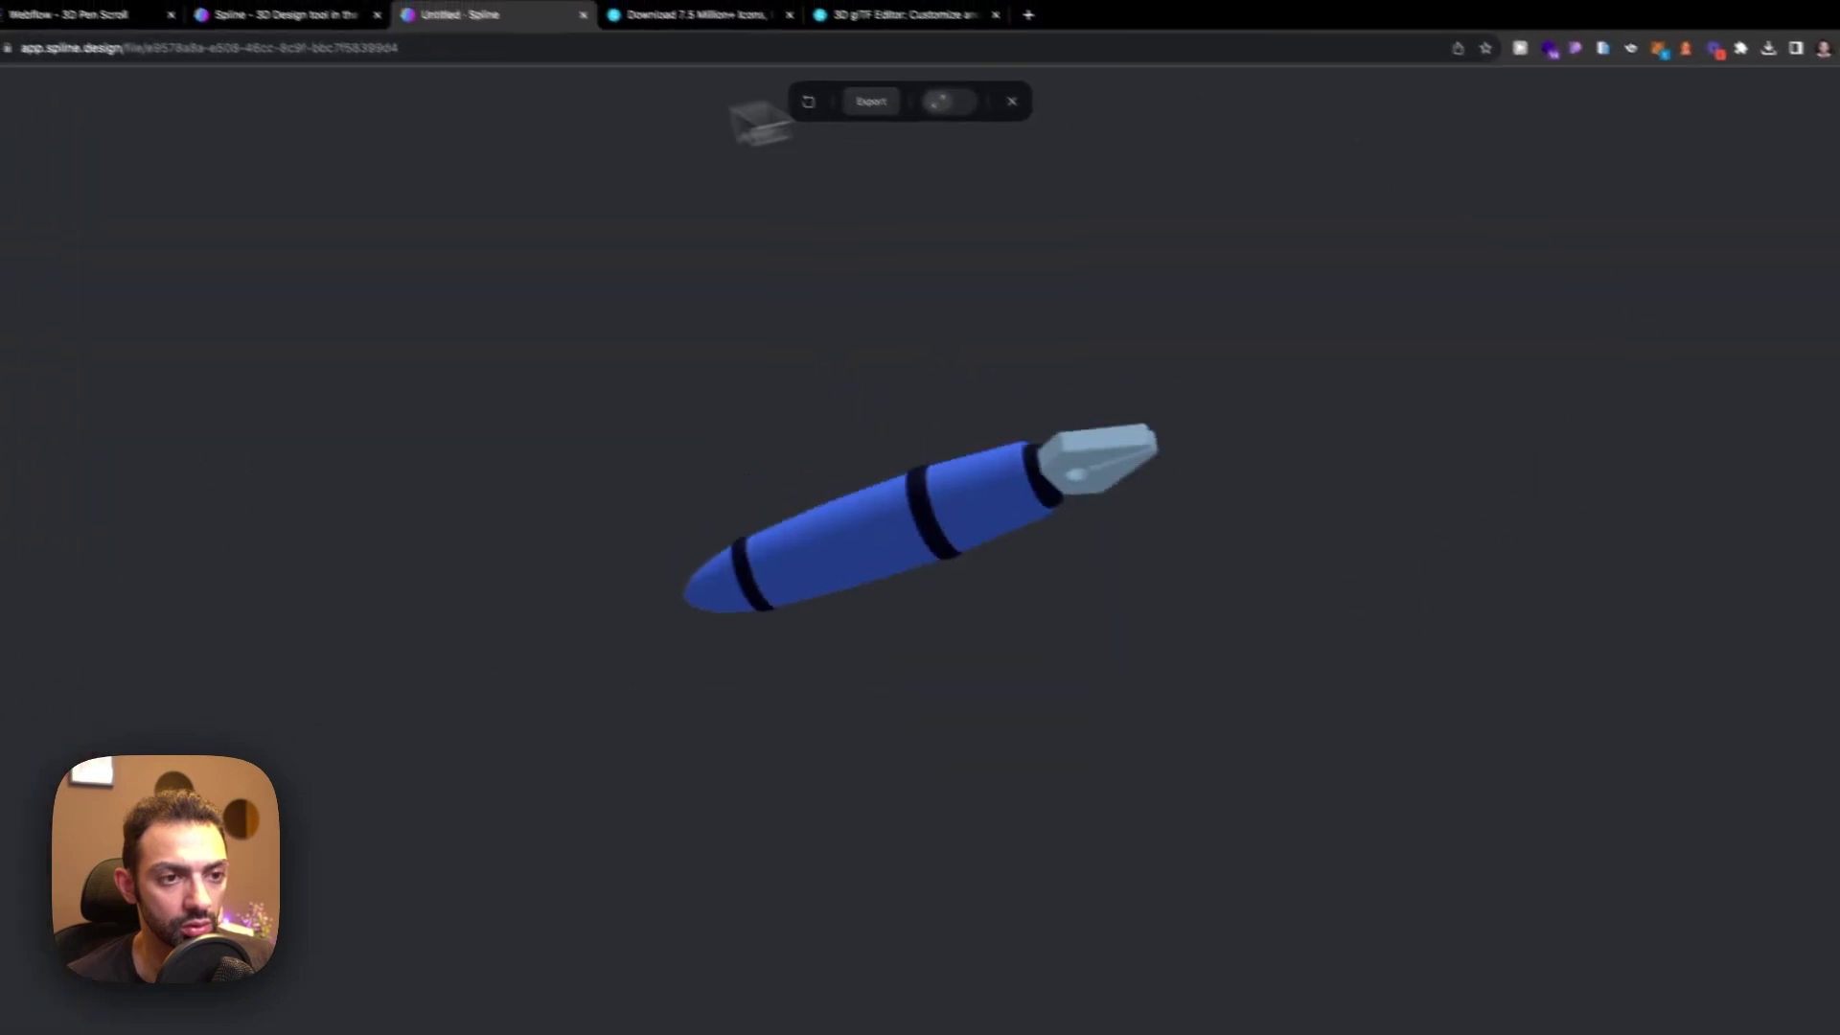
key(Escape)
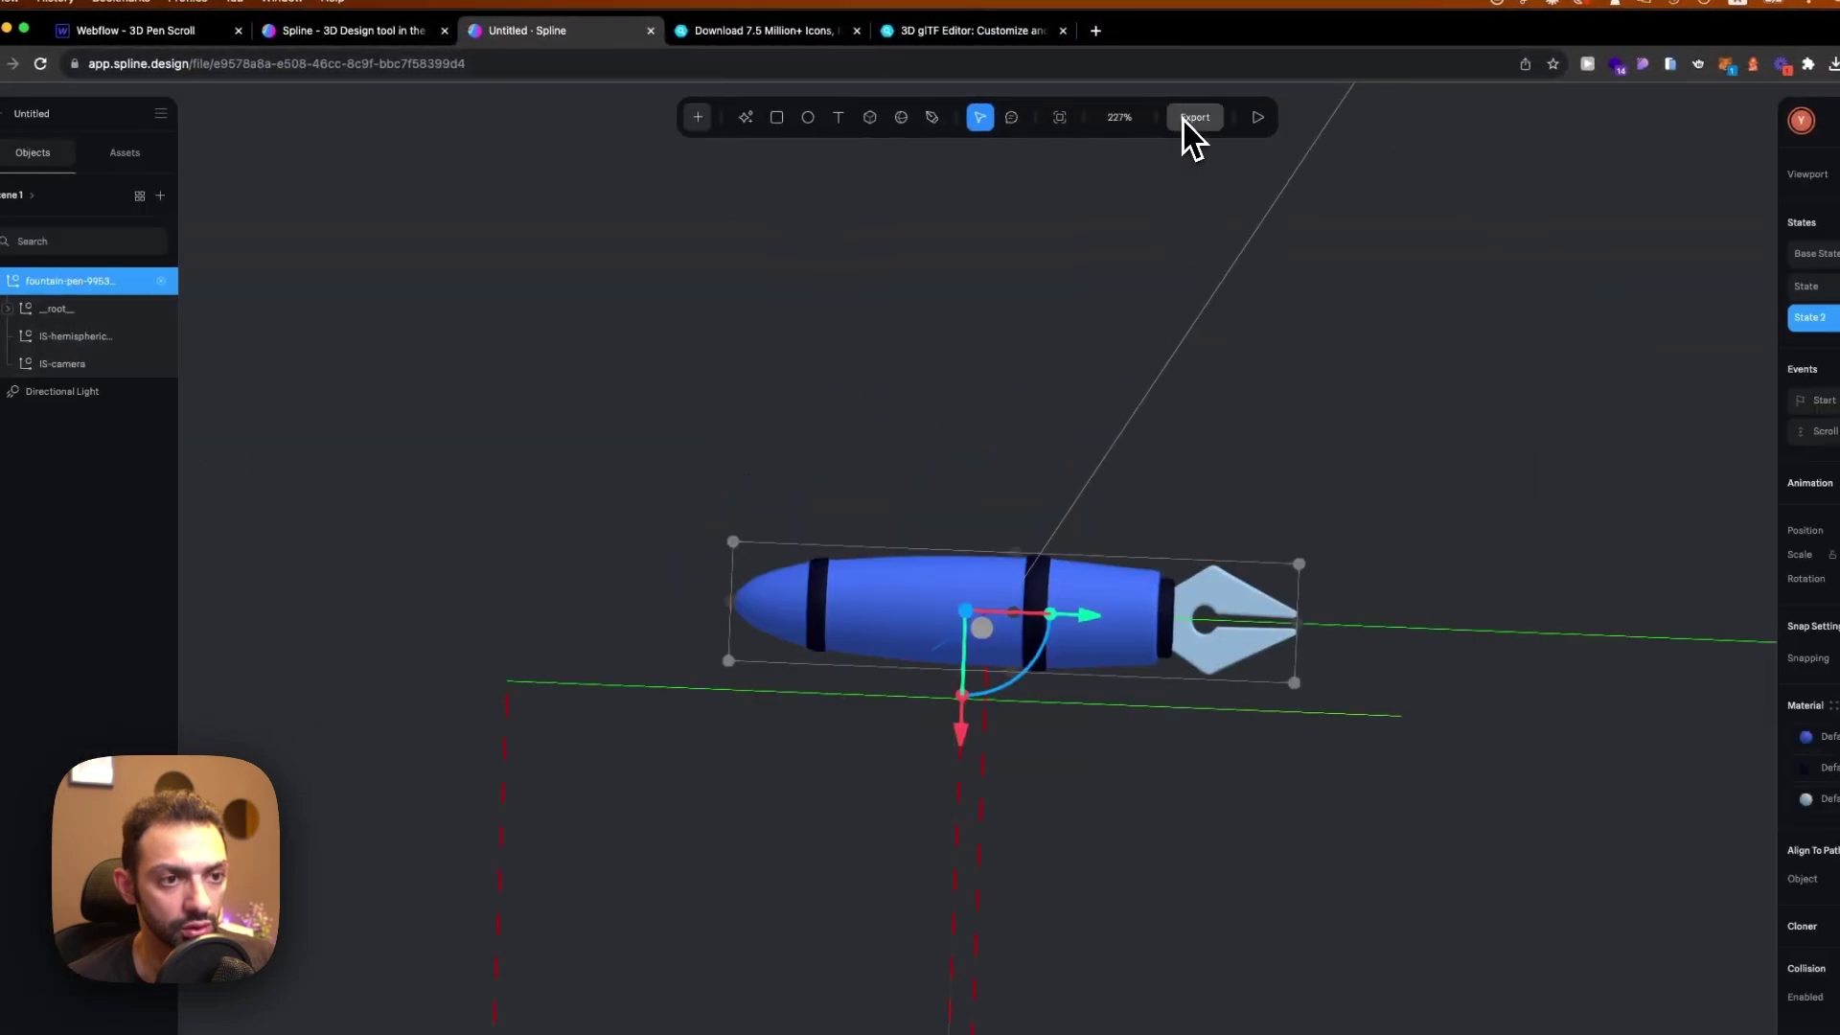
Adjust the On Hover sensitivity in the Viewer export's play settings and update the viewer
click(1191, 119)
click(1131, 230)
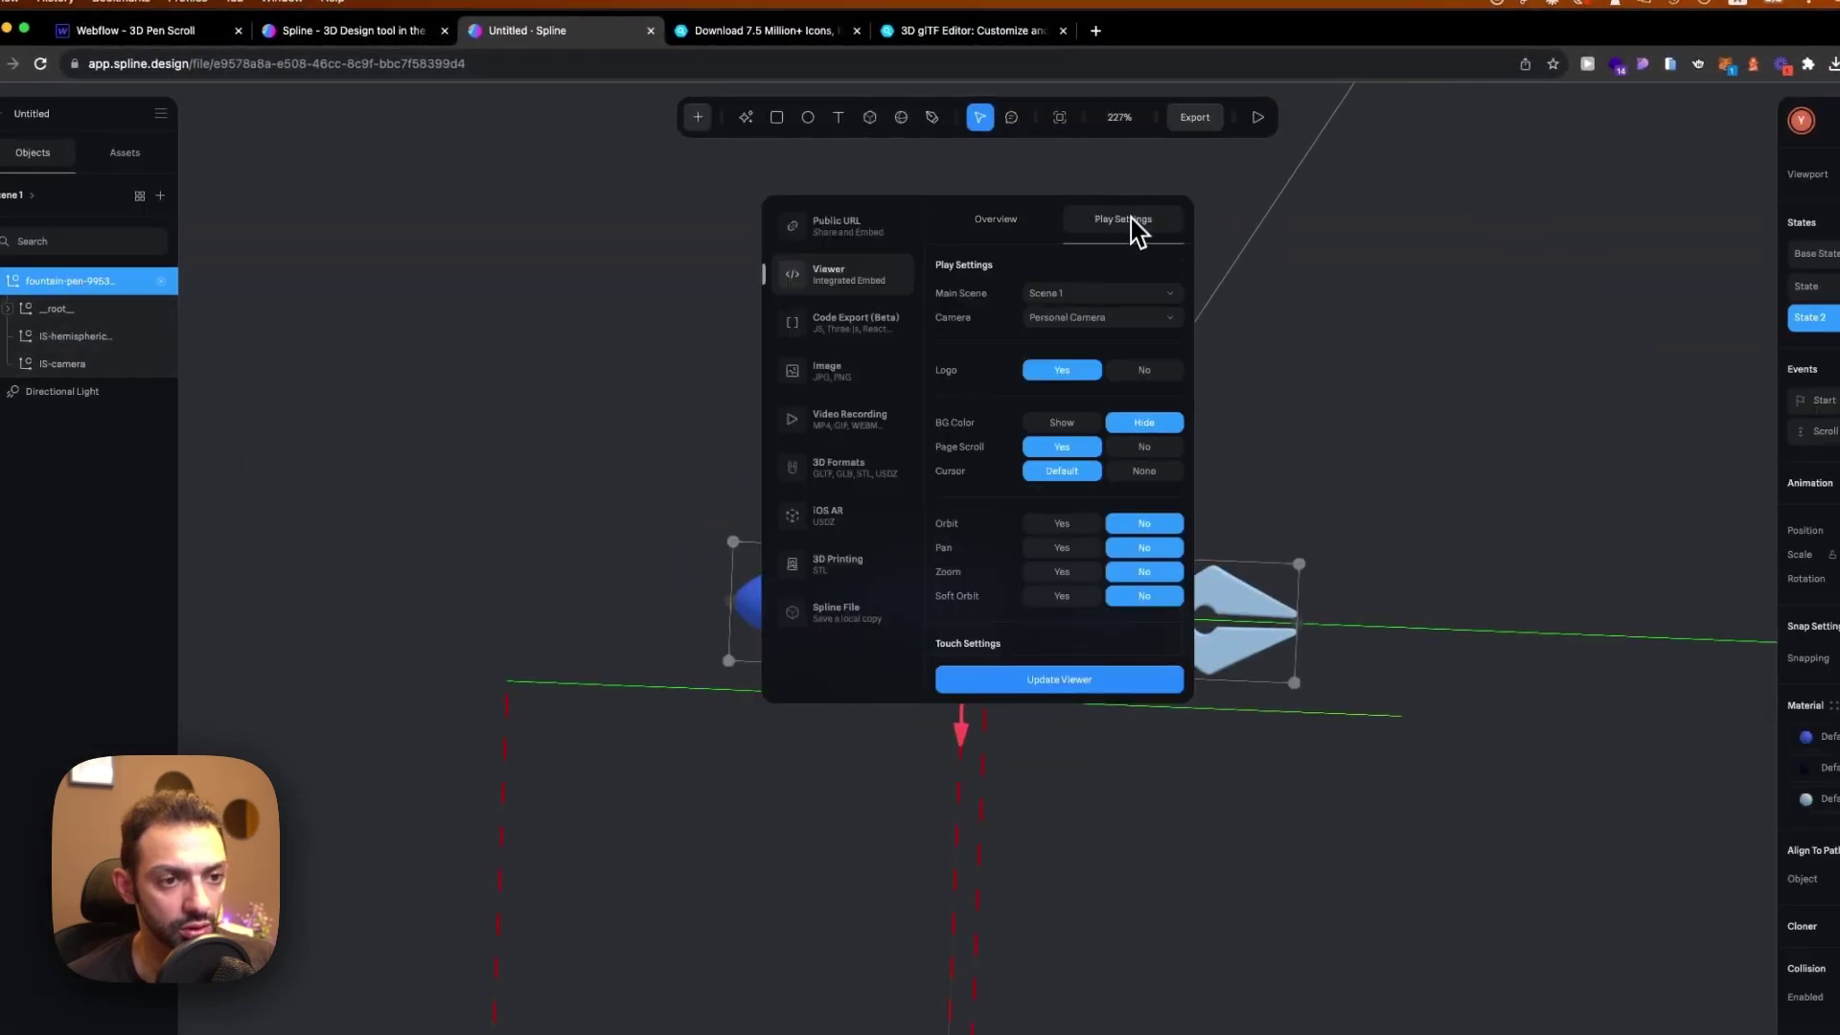
scroll(1088, 594, down, 5)
scroll(1083, 462, up, 3)
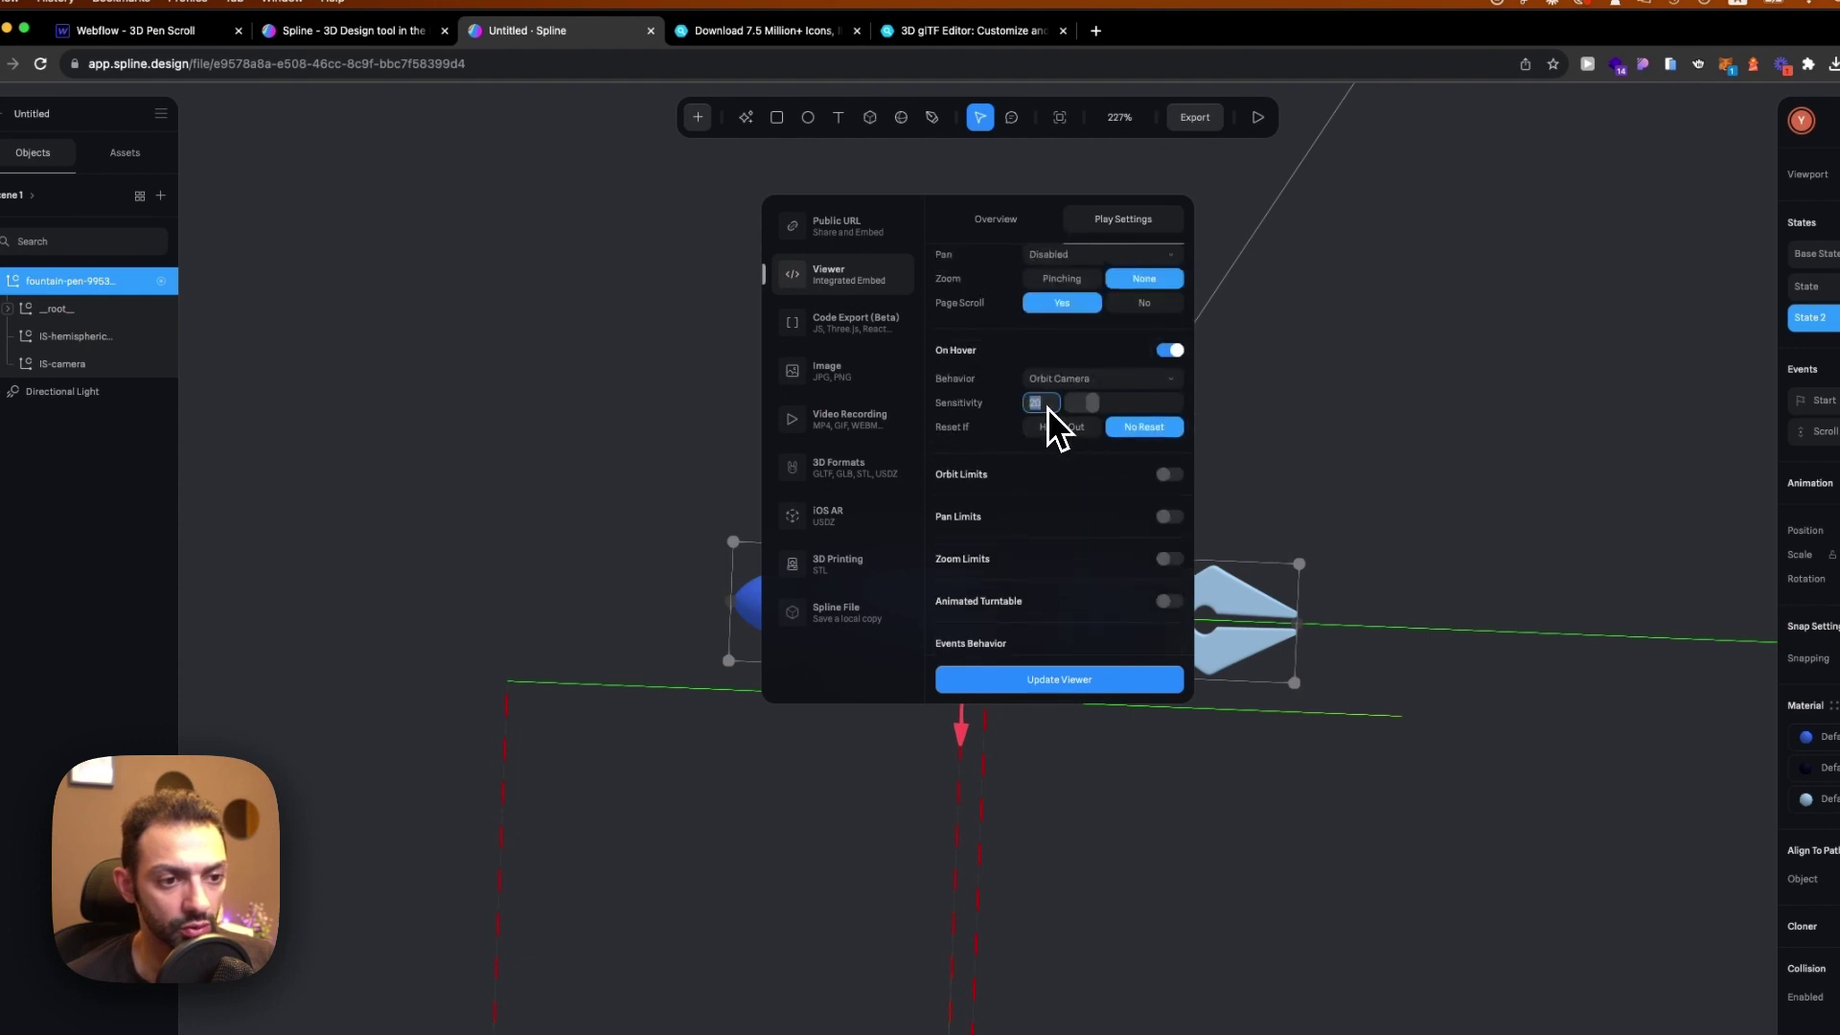
click(1089, 680)
Play the scene again to check the hover orbit and the pen's start transition
click(1298, 302)
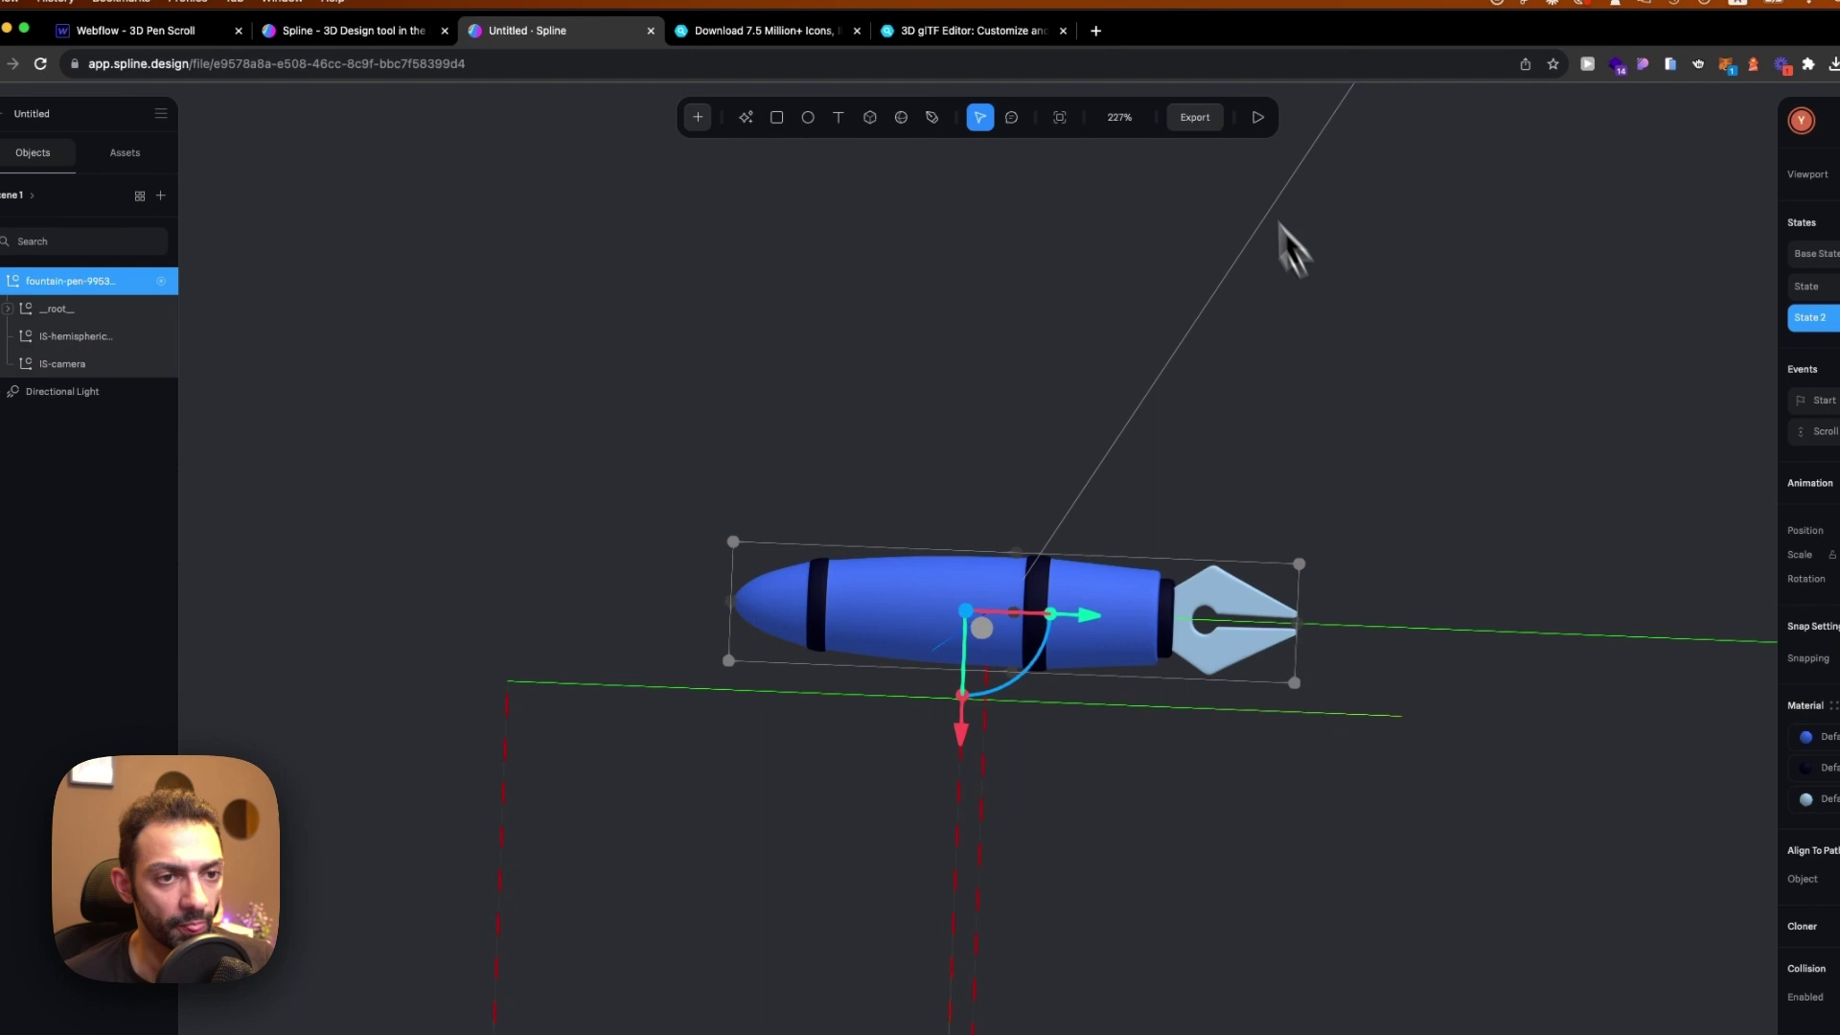
click(1245, 124)
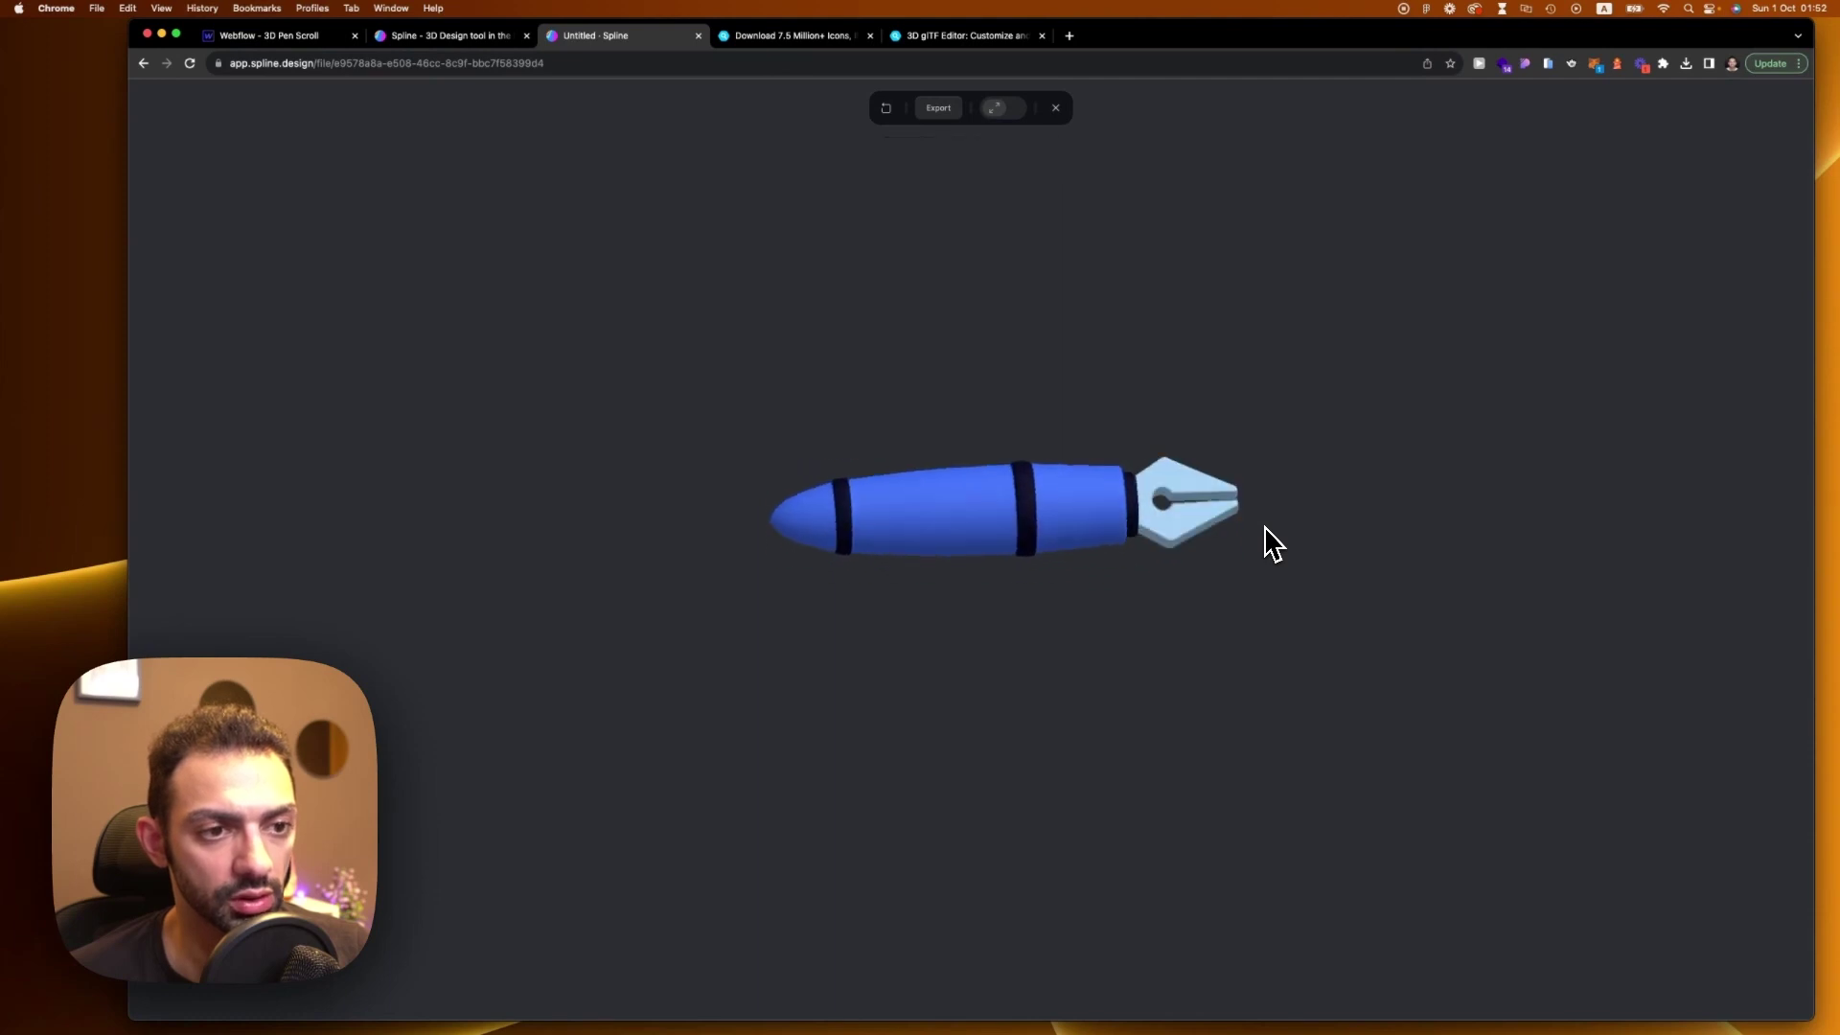
click(1055, 108)
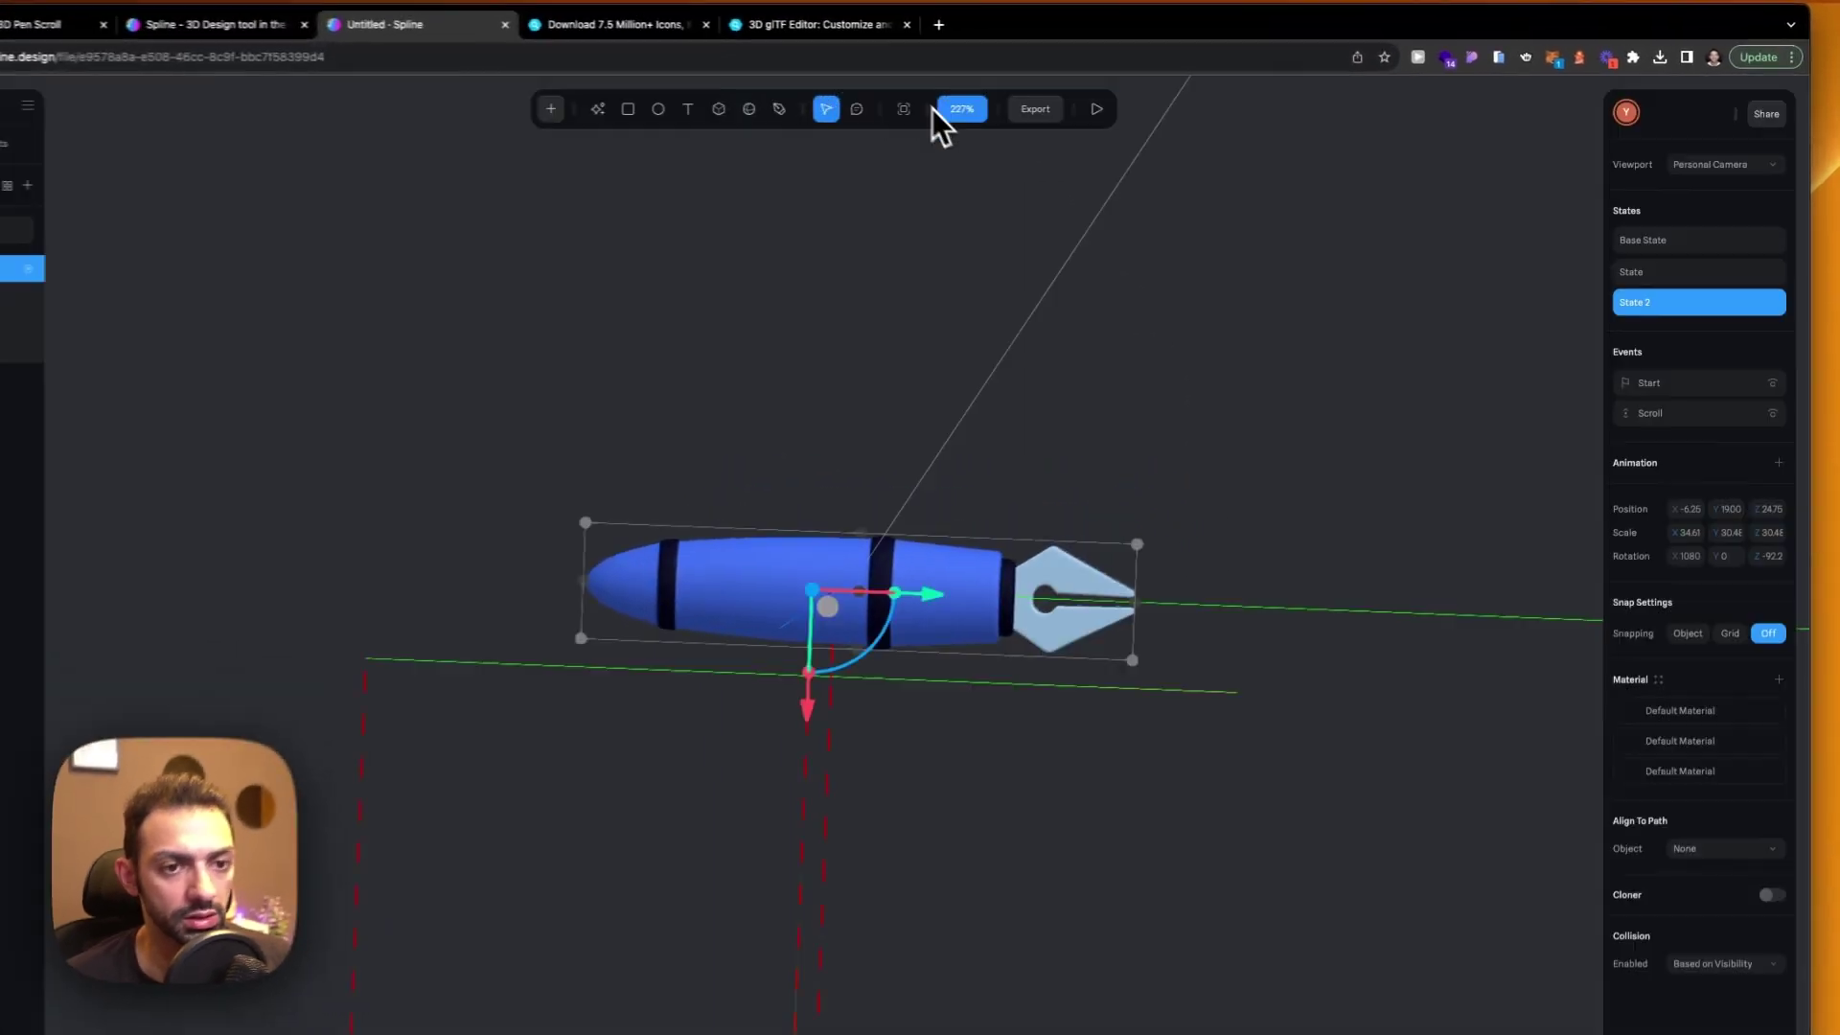
Rotate the pen slightly in State 2 to a Z rotation of about -91.4°
click(1696, 272)
click(1698, 304)
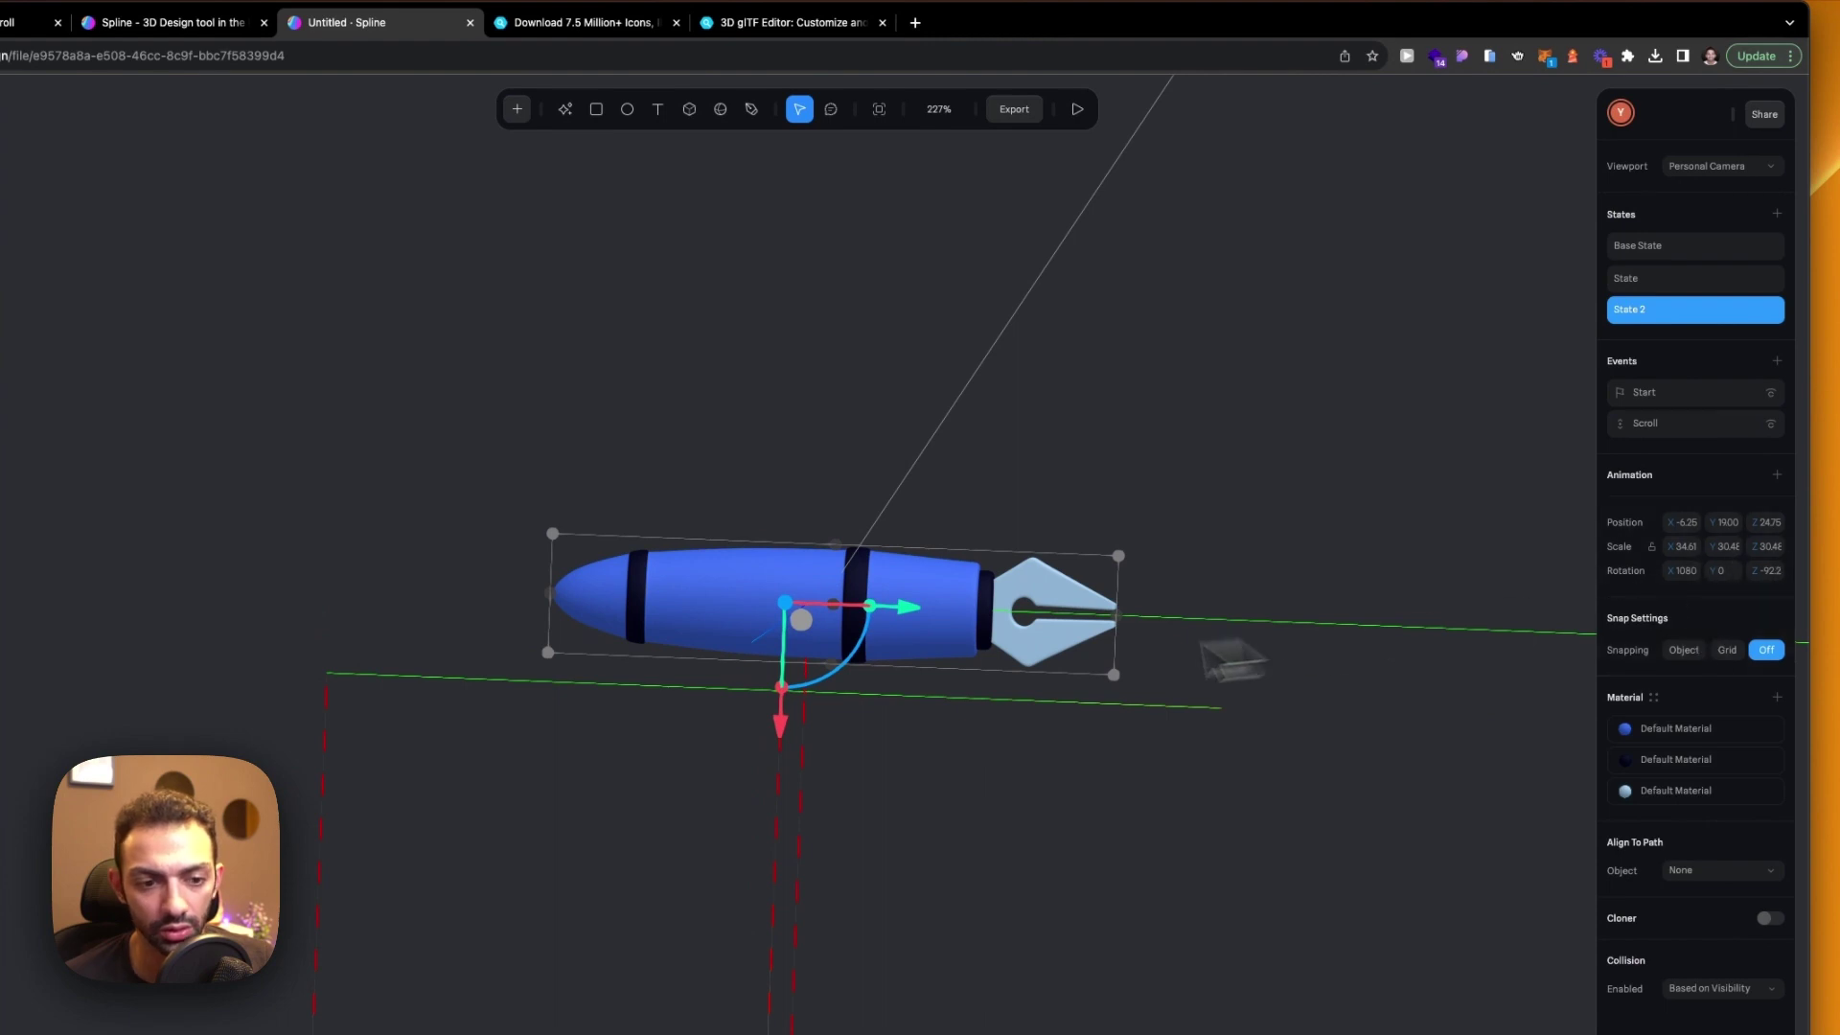
drag(843, 661, 845, 666)
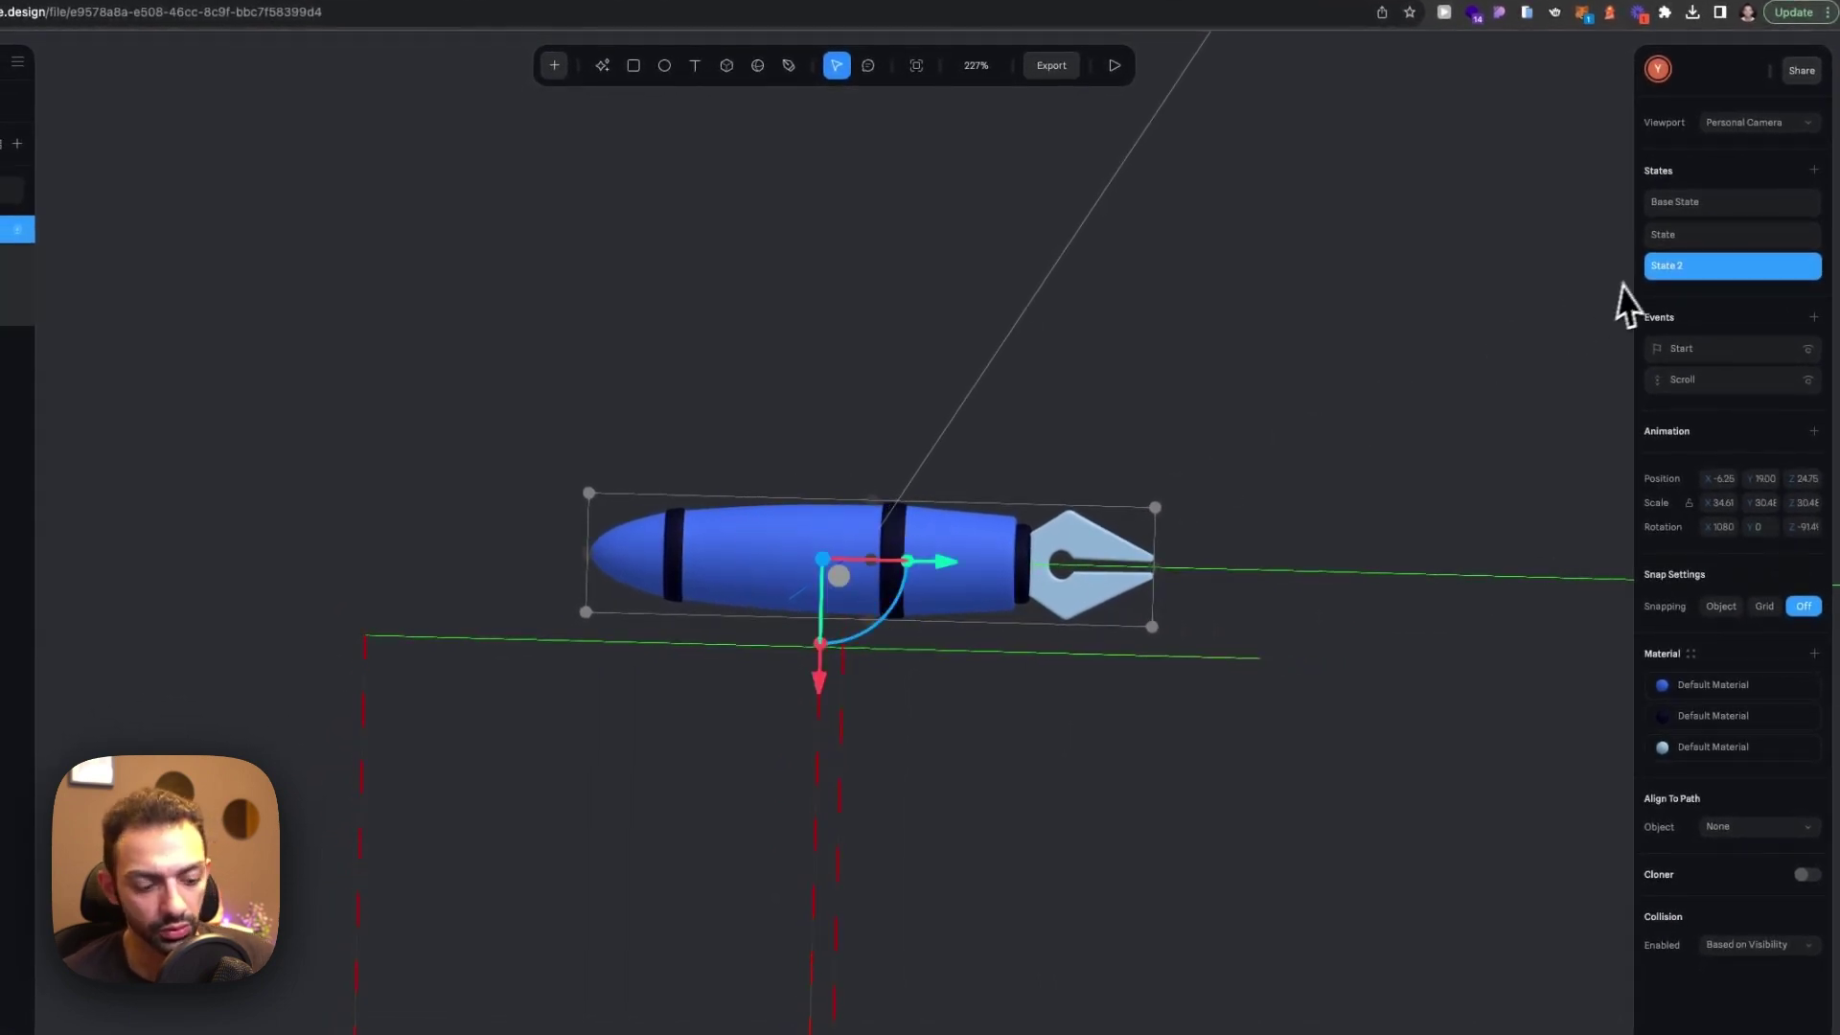
Level the pen in State by rotating it to a Z rotation of about -92°
click(1667, 235)
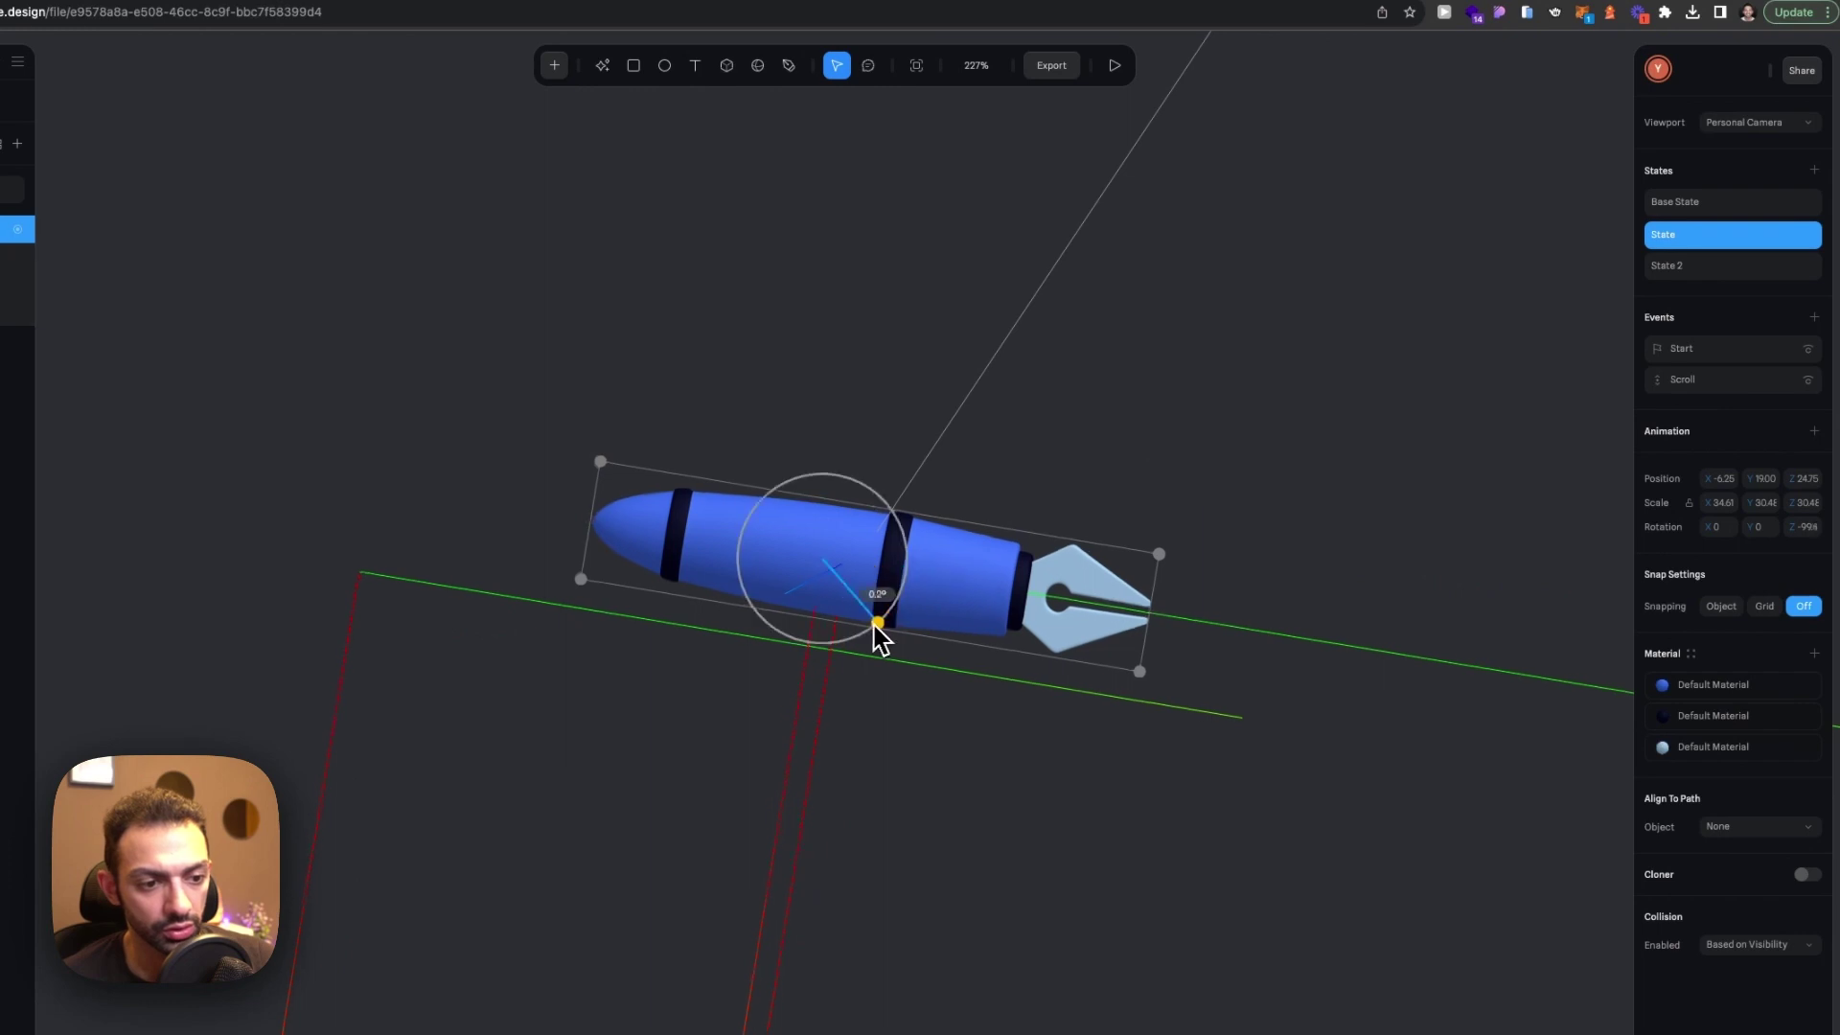
drag(875, 628, 874, 629)
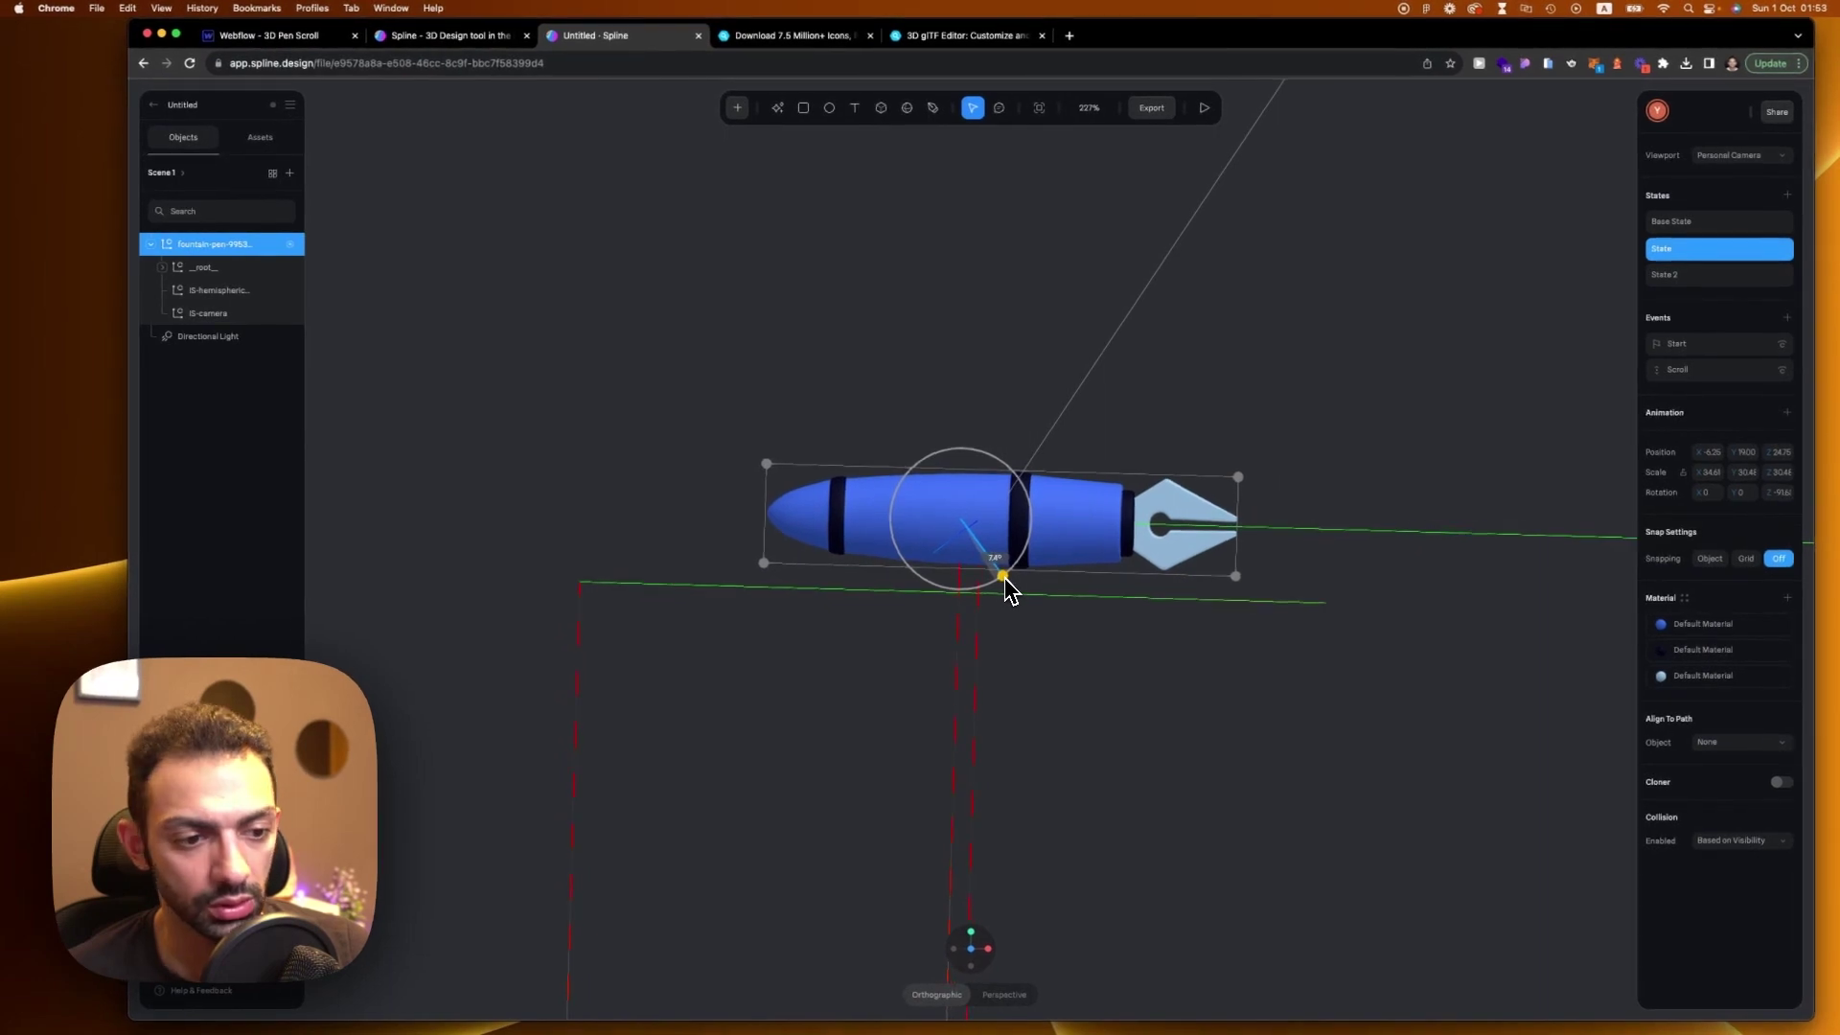
drag(1003, 579, 1004, 578)
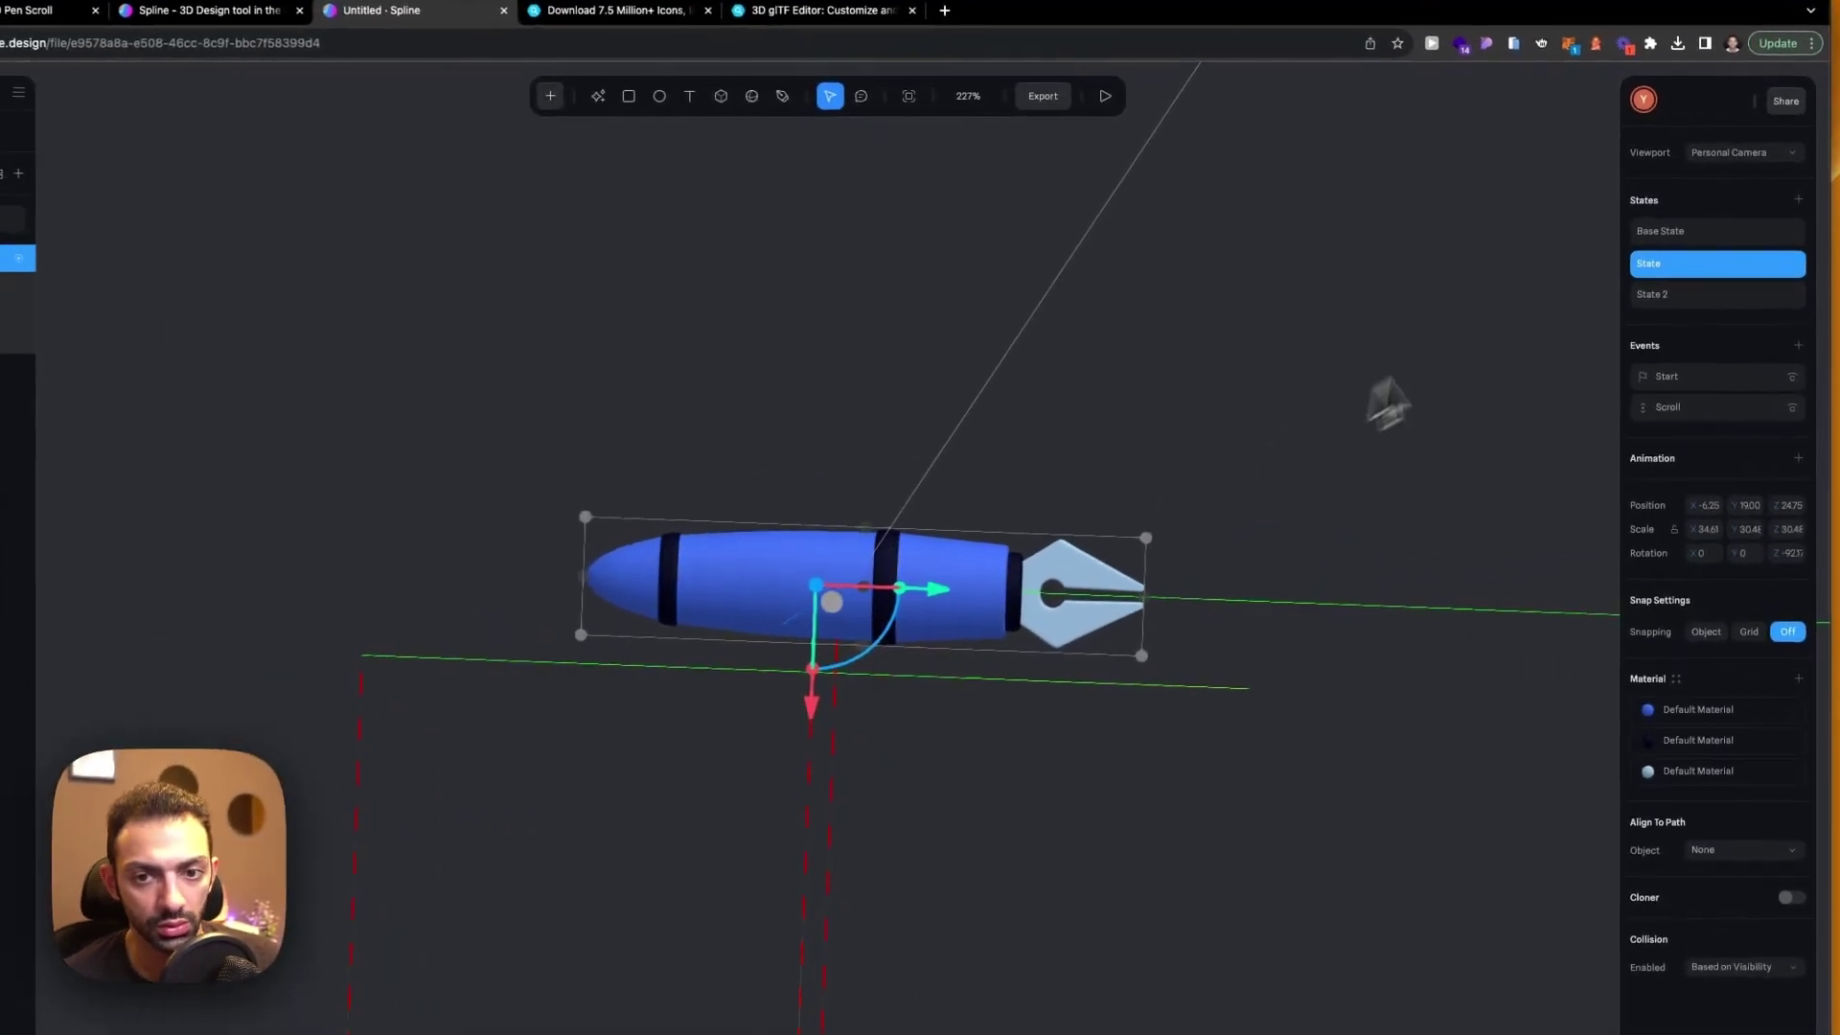
Rotate the pen in State 2 until it lies nearly horizontal and play the scene to check the result
click(1669, 274)
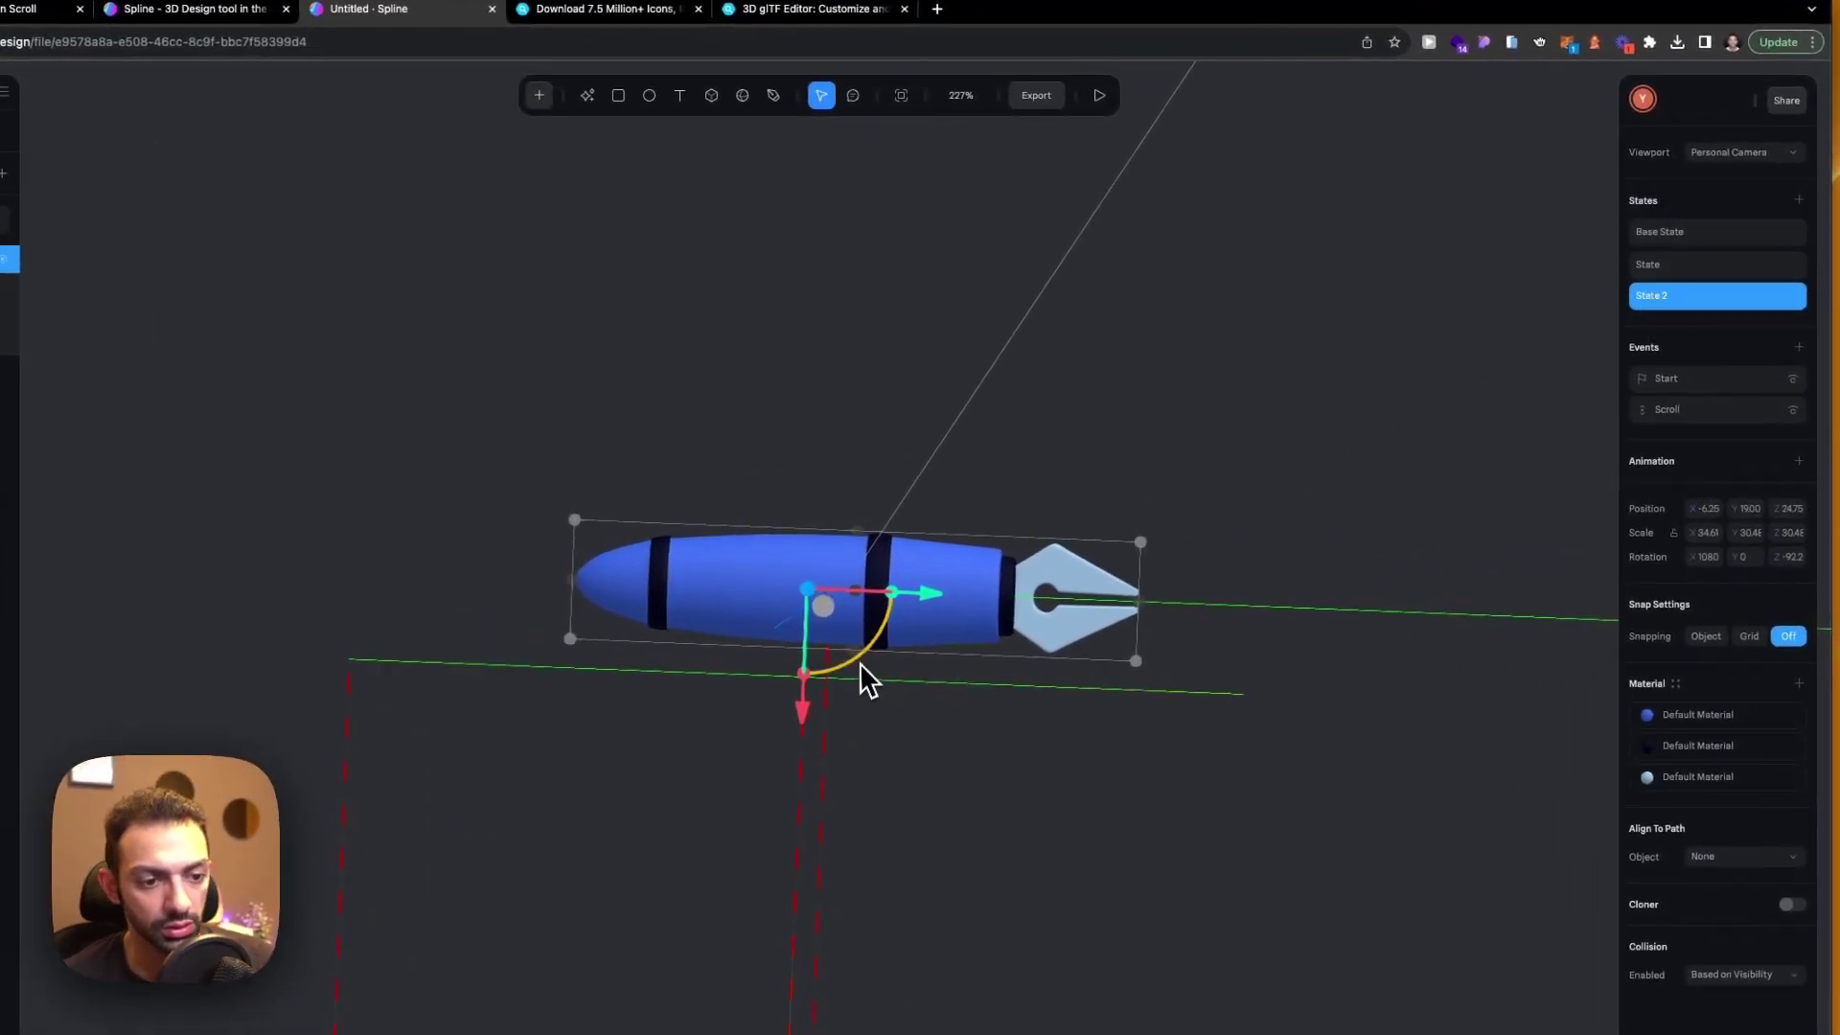
drag(867, 680, 921, 542)
click(1099, 95)
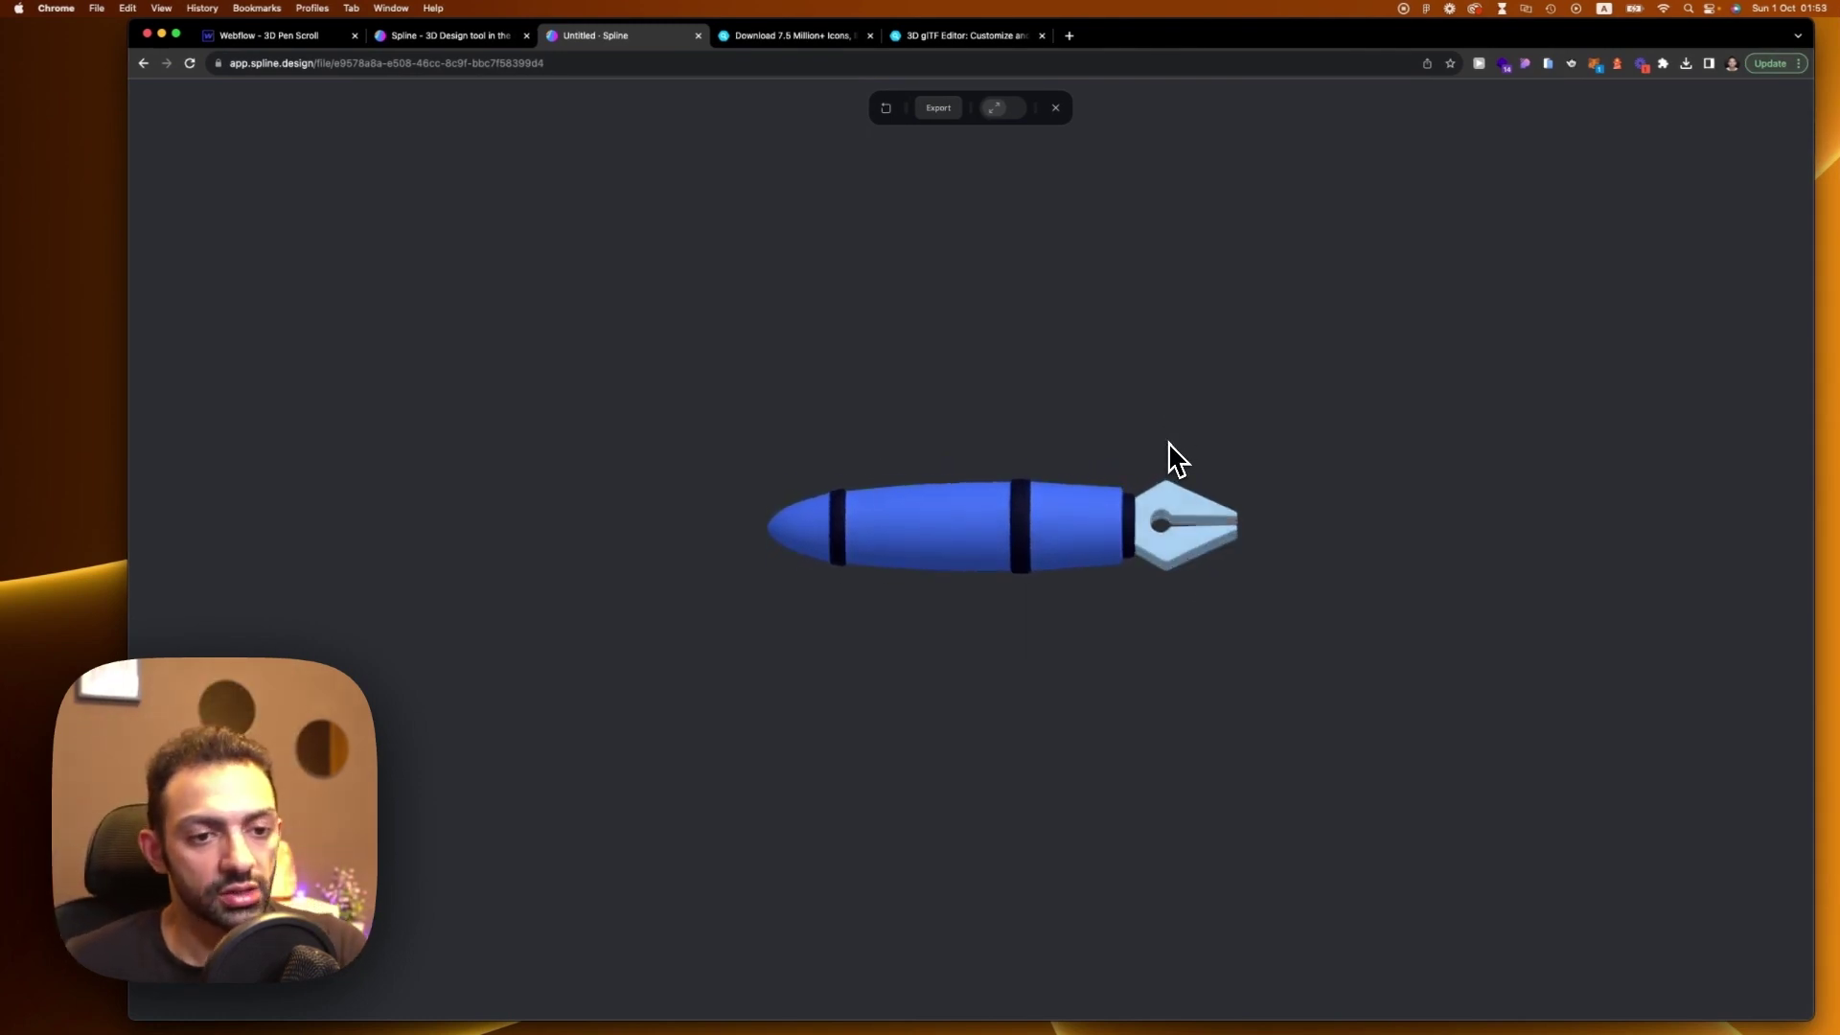
click(1055, 108)
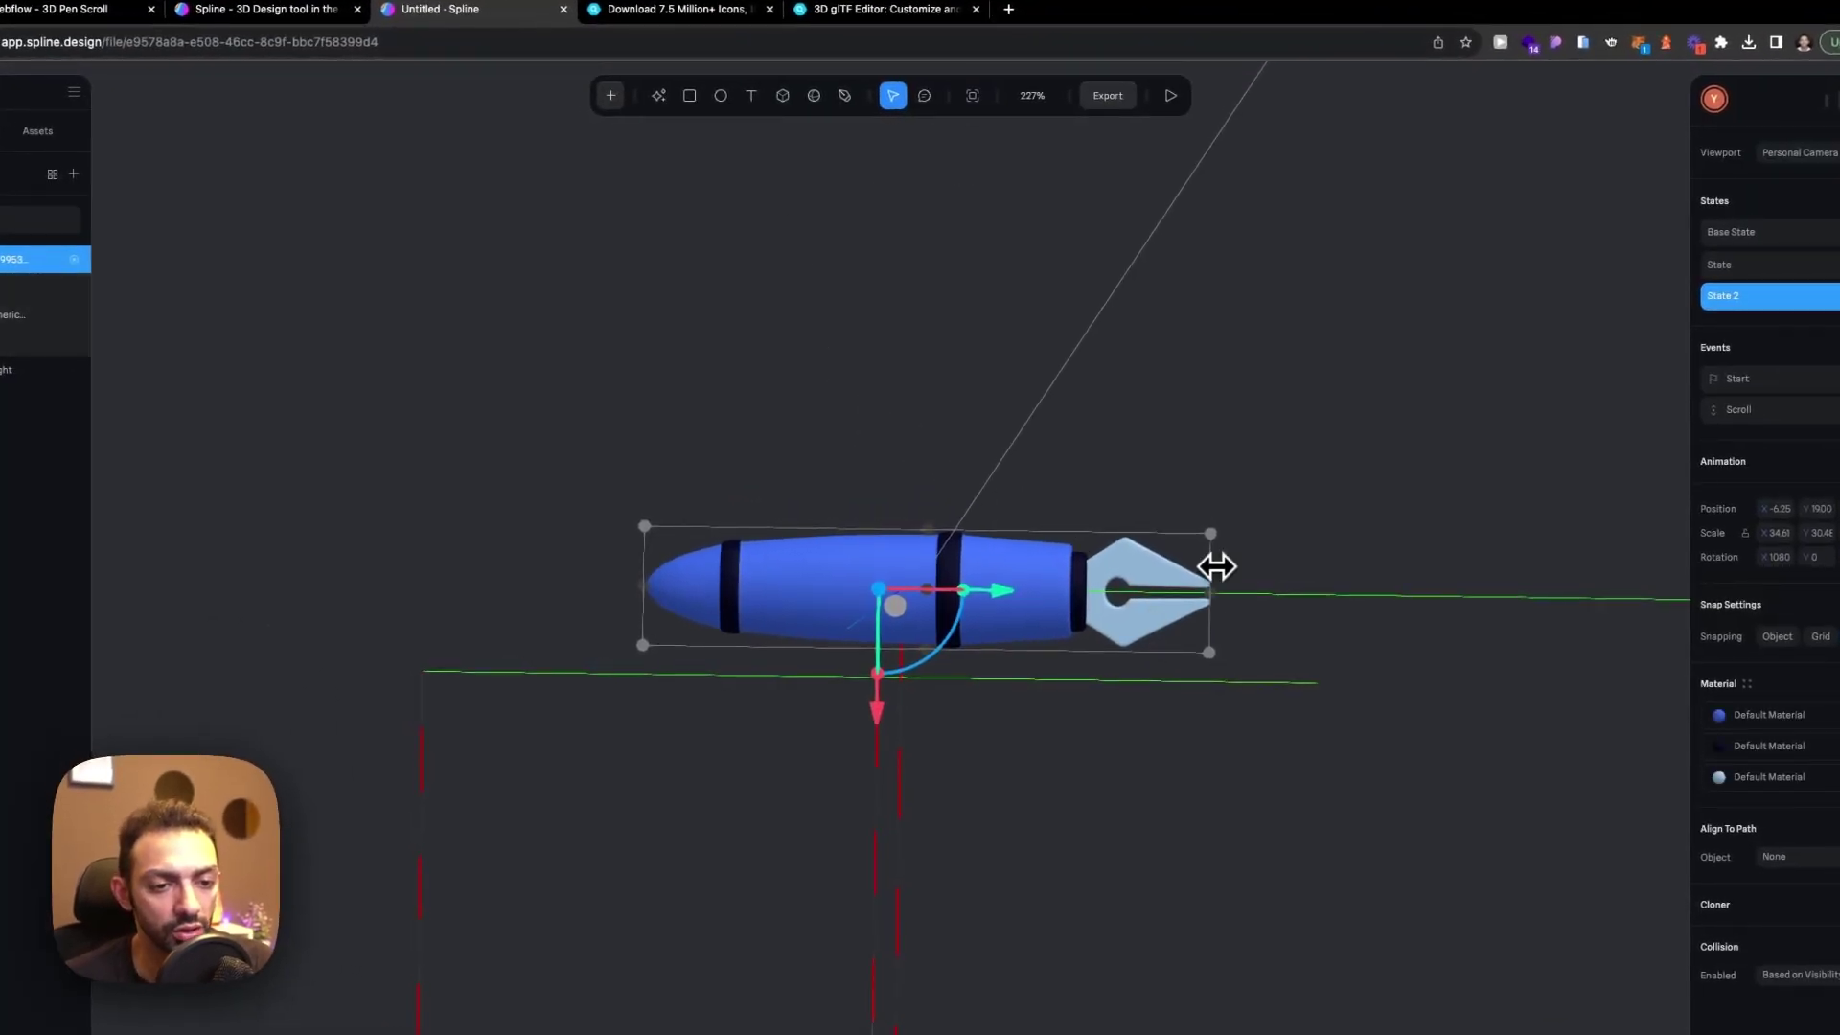
drag(1215, 566, 1117, 573)
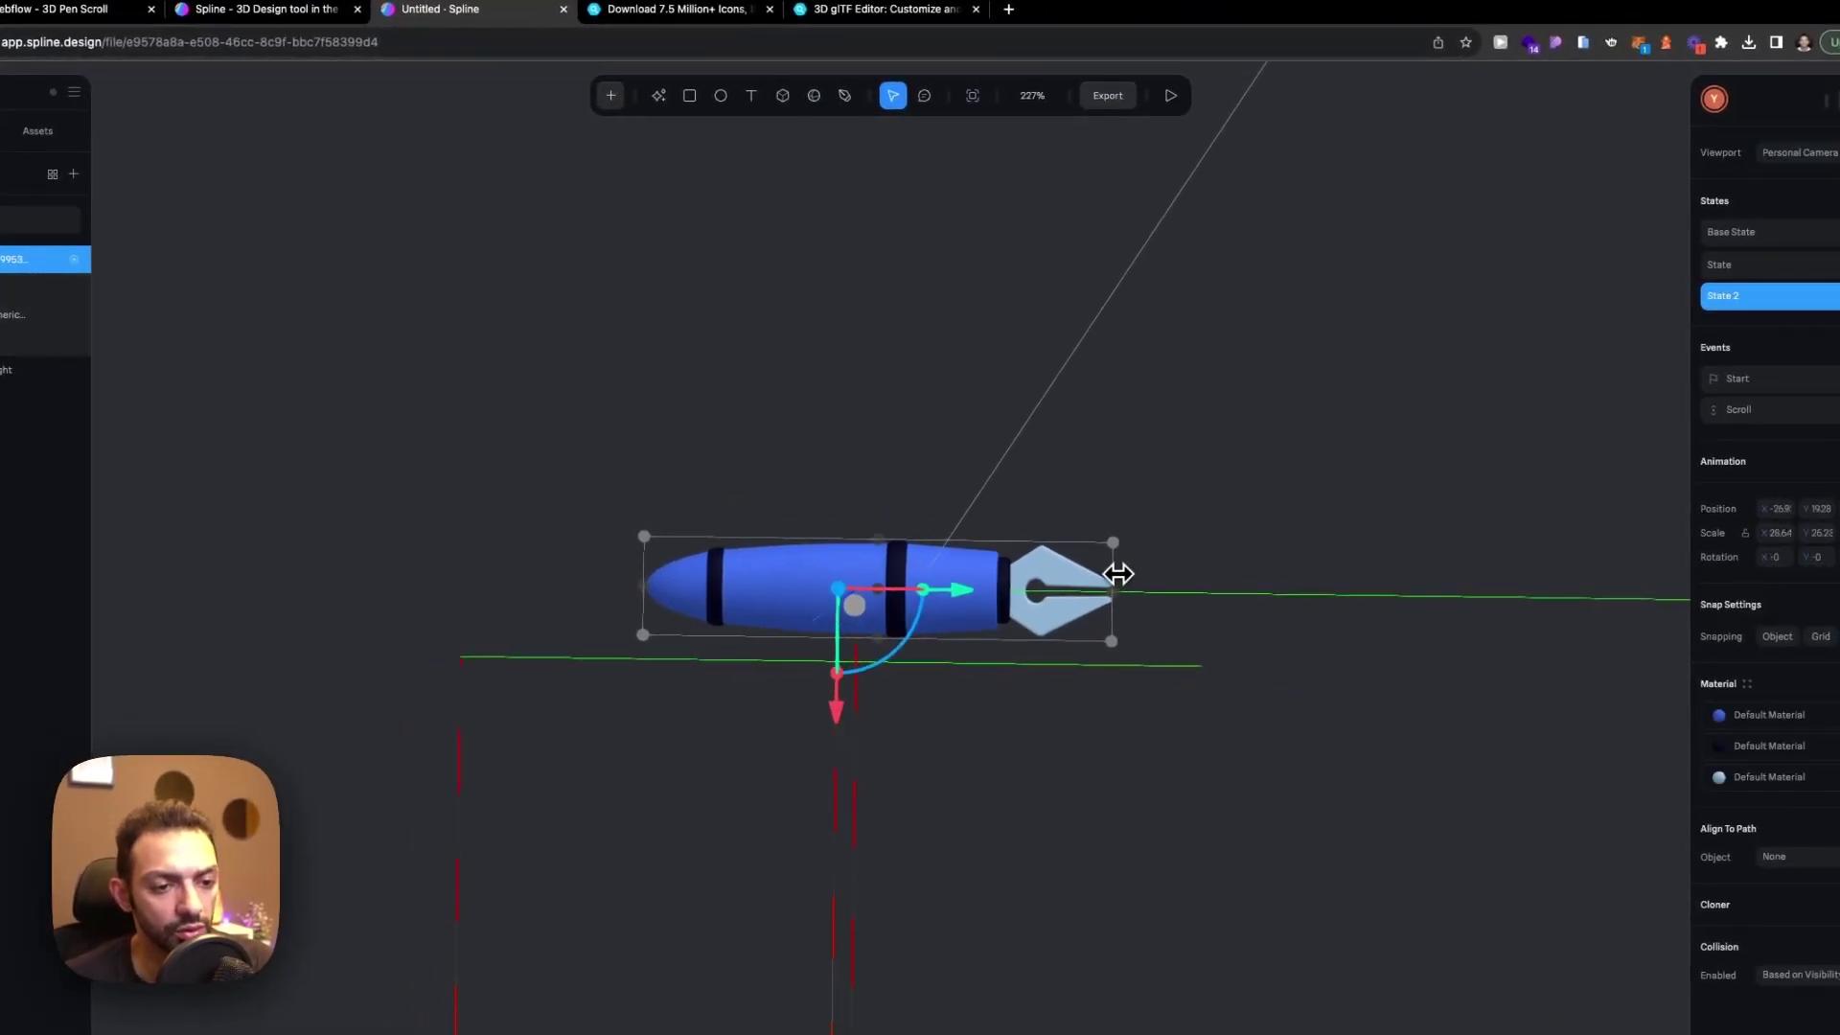
key(ctrl+z)
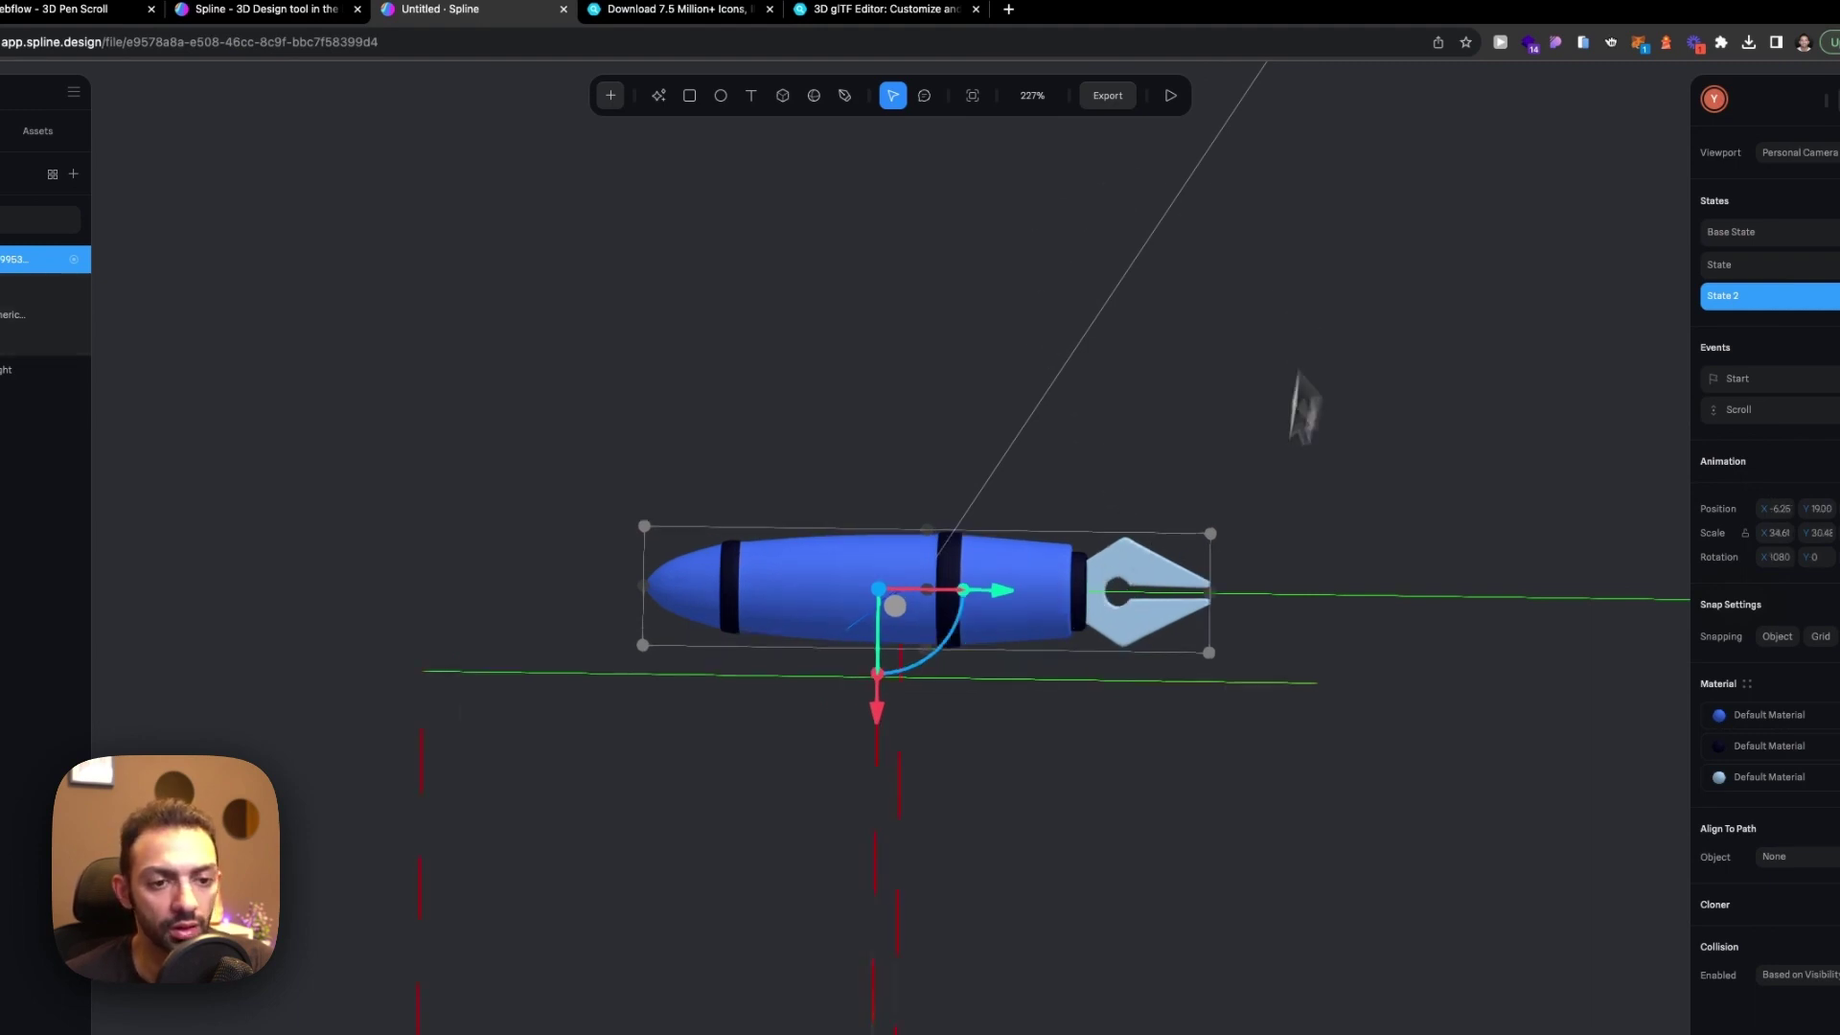
click(1481, 443)
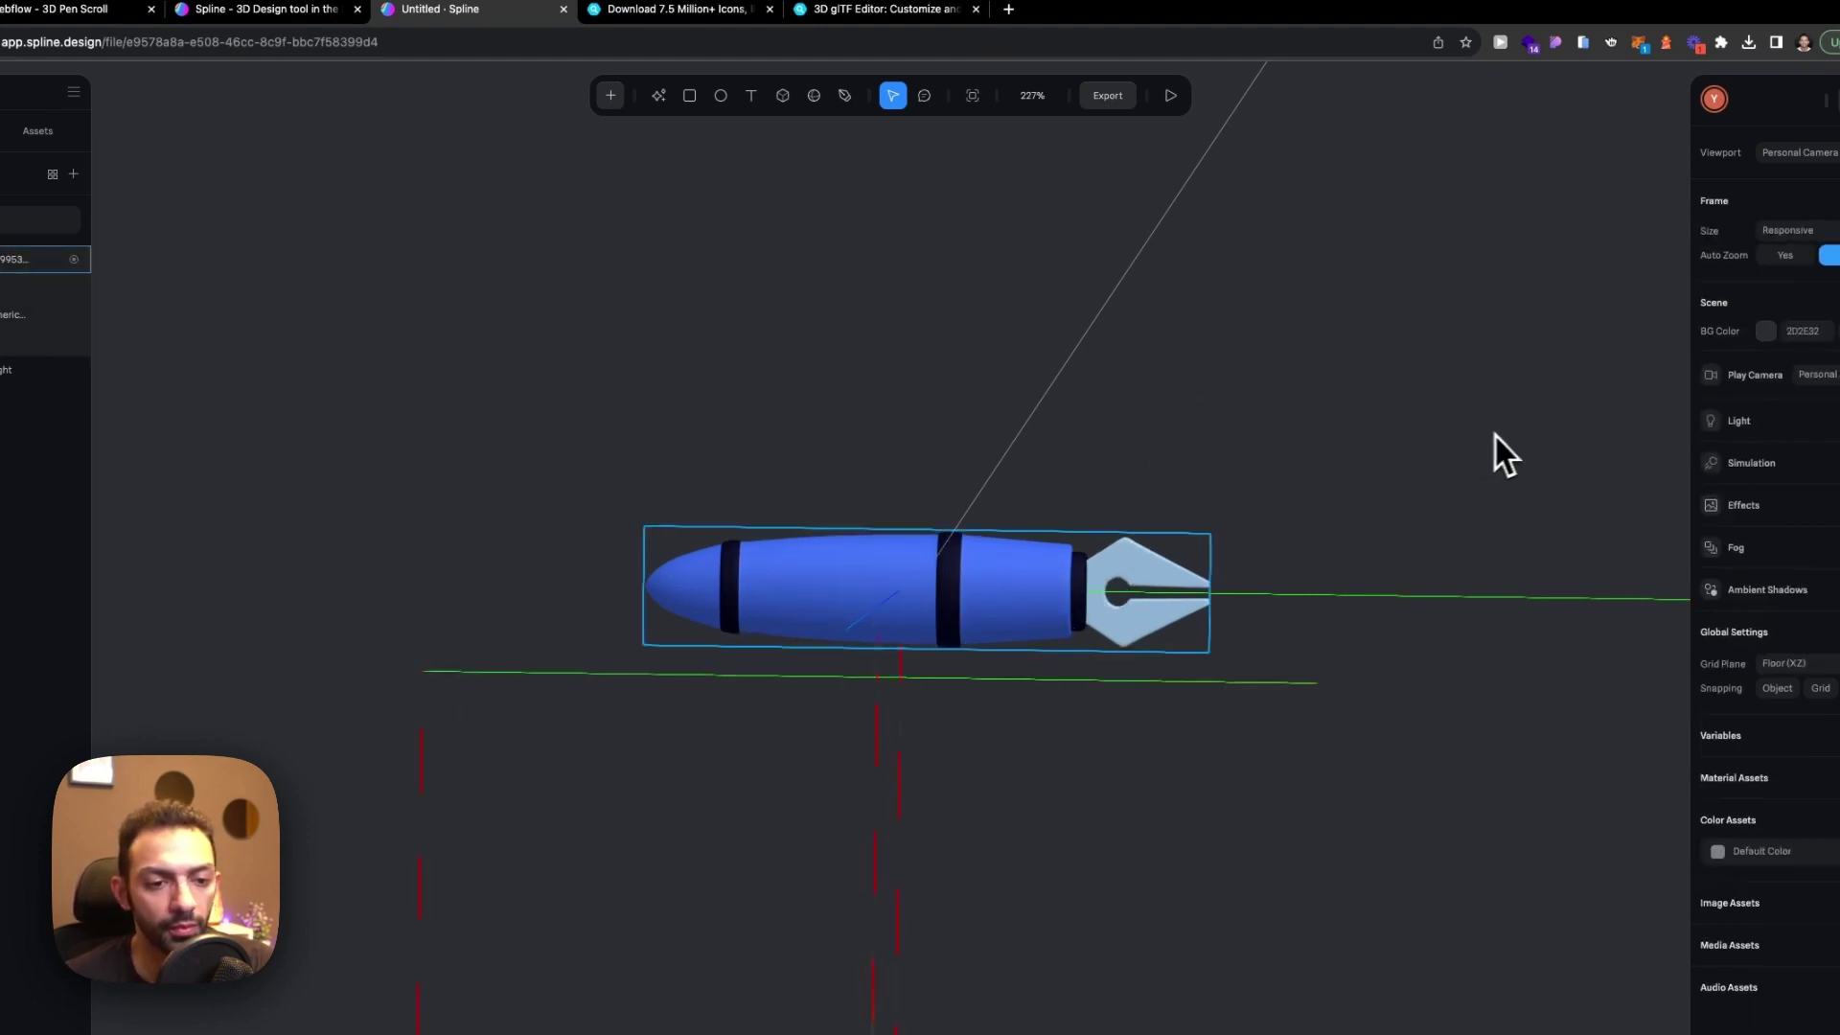
key(ctrl+z)
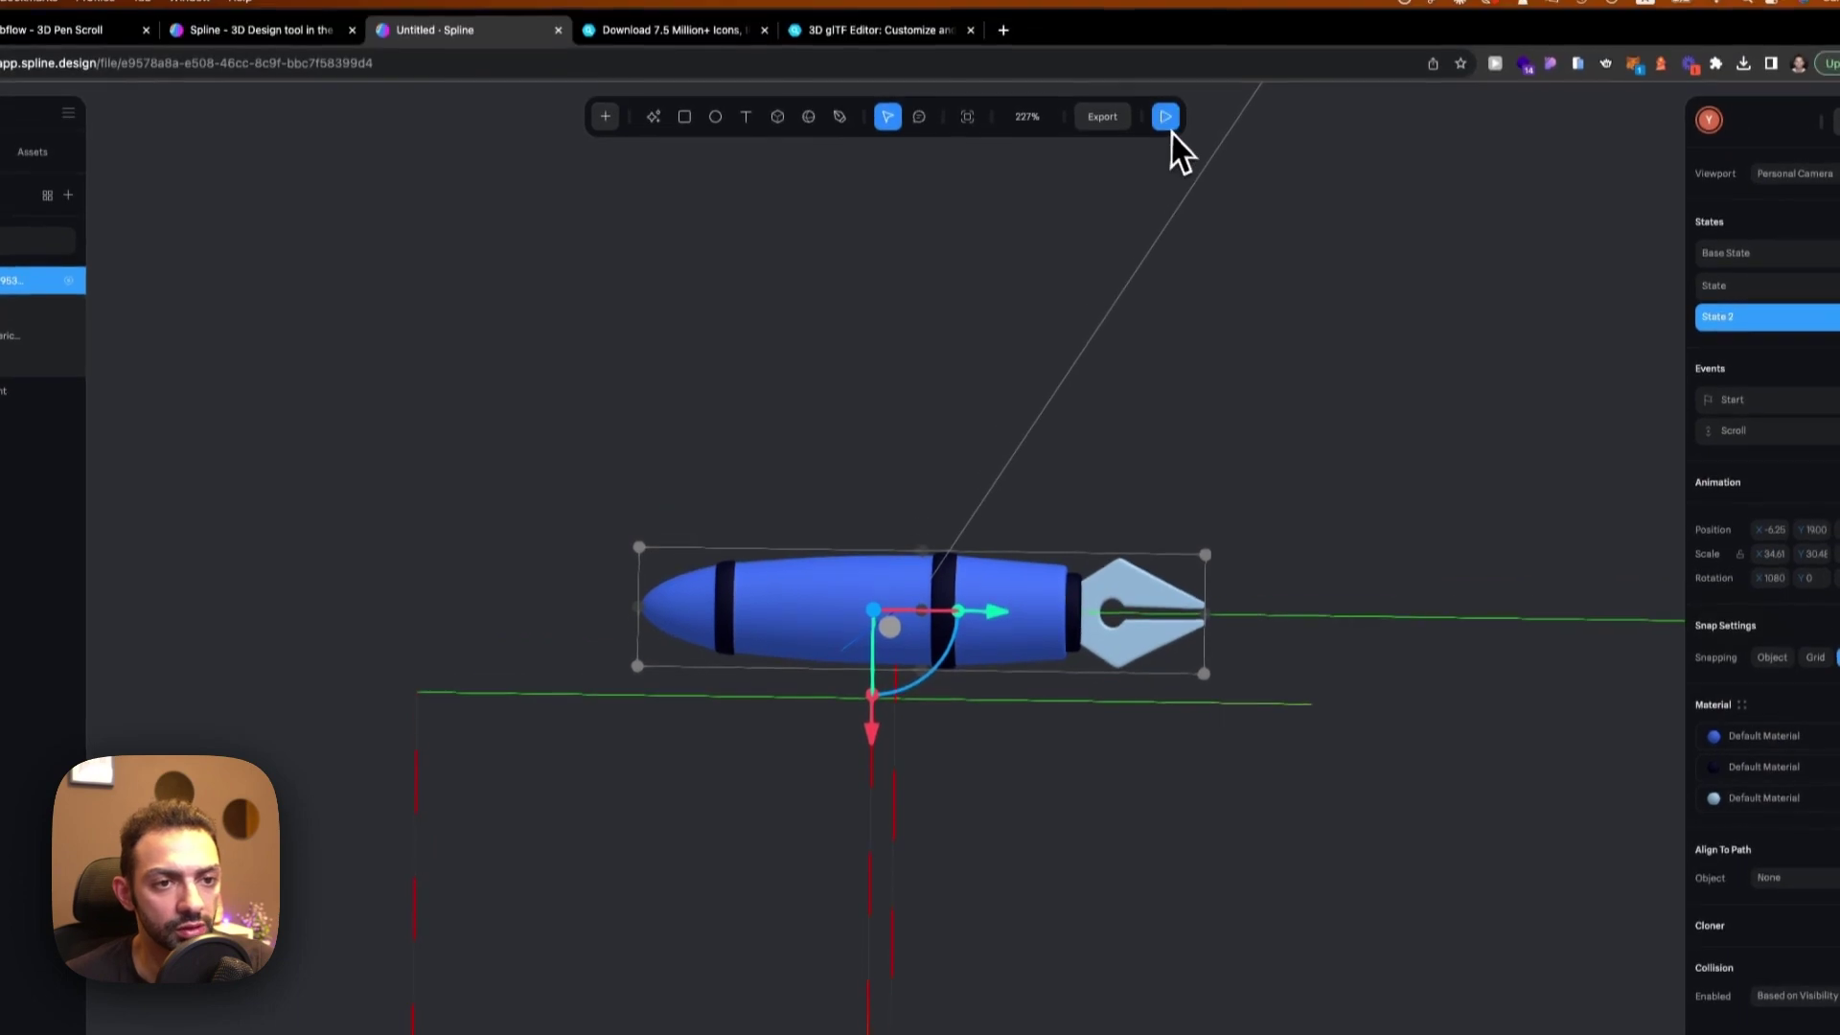
Update the Viewer export with the levelled pen and copy its embed code
click(1083, 69)
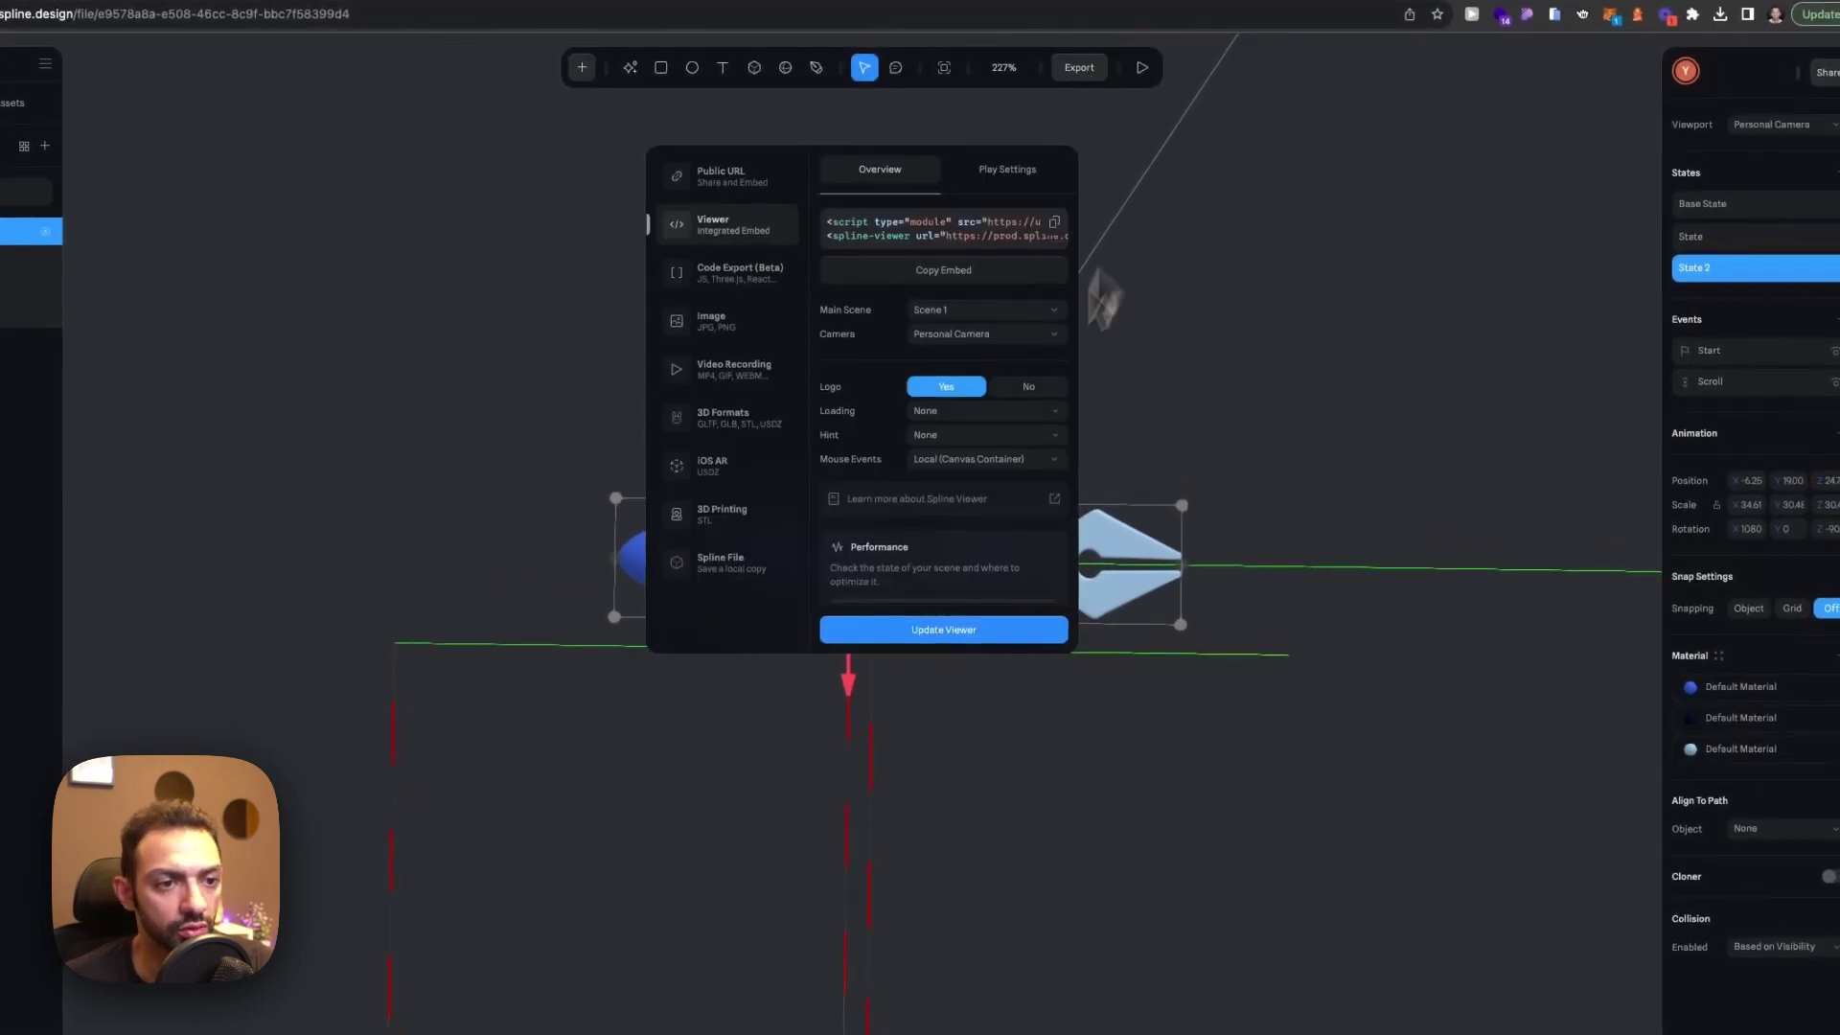
click(958, 629)
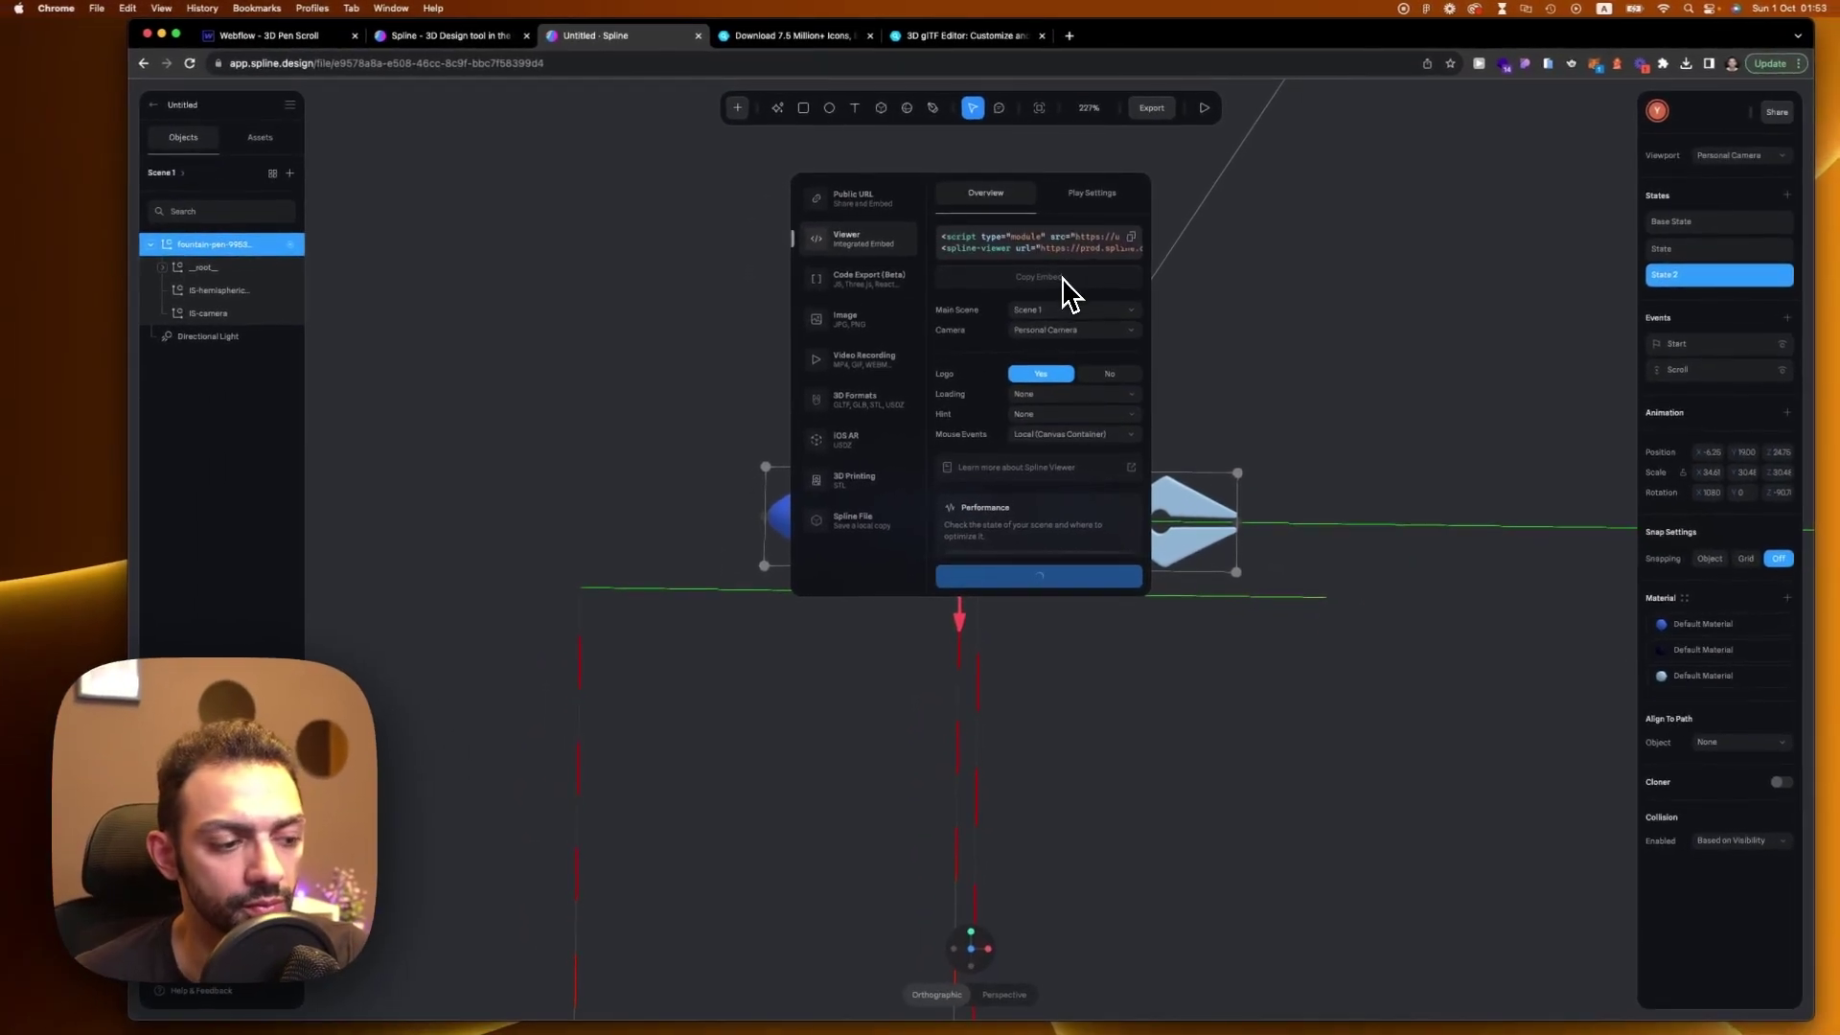
click(1063, 278)
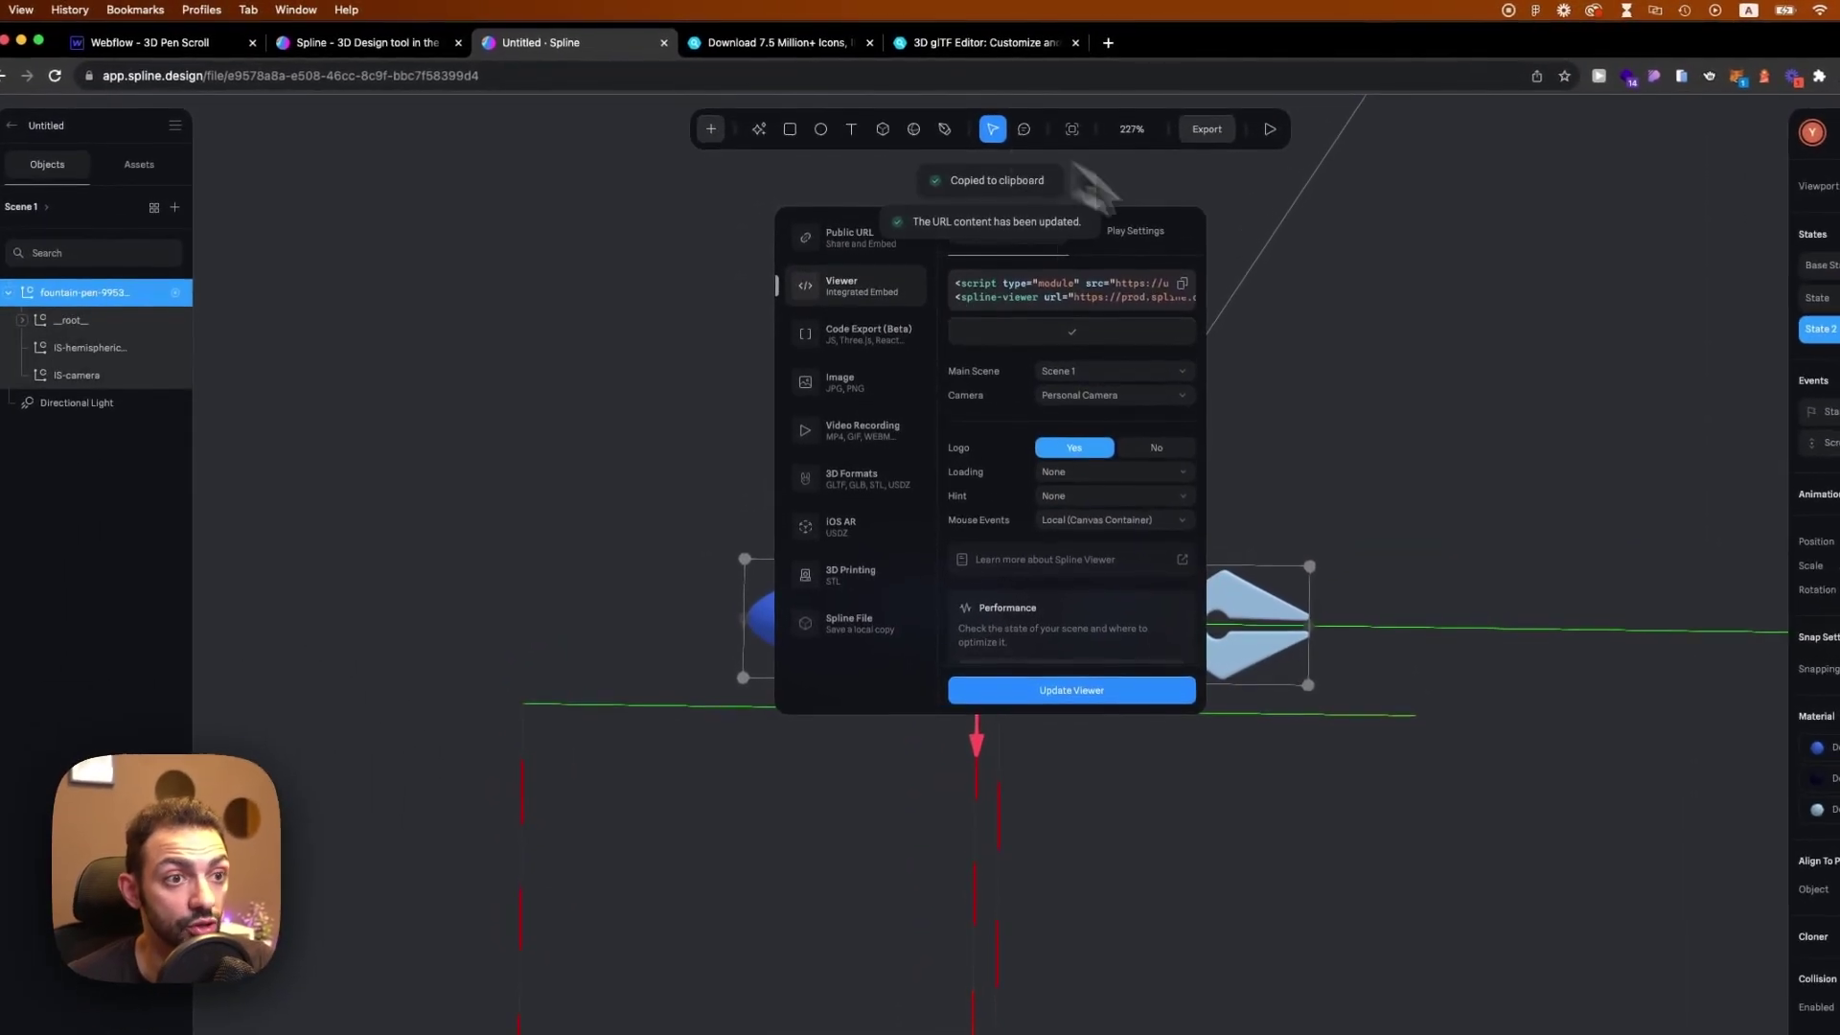
Switch to Webflow and paste the copied Spline viewer code into the HTML Embed inside 3d-pen, saving it
click(144, 42)
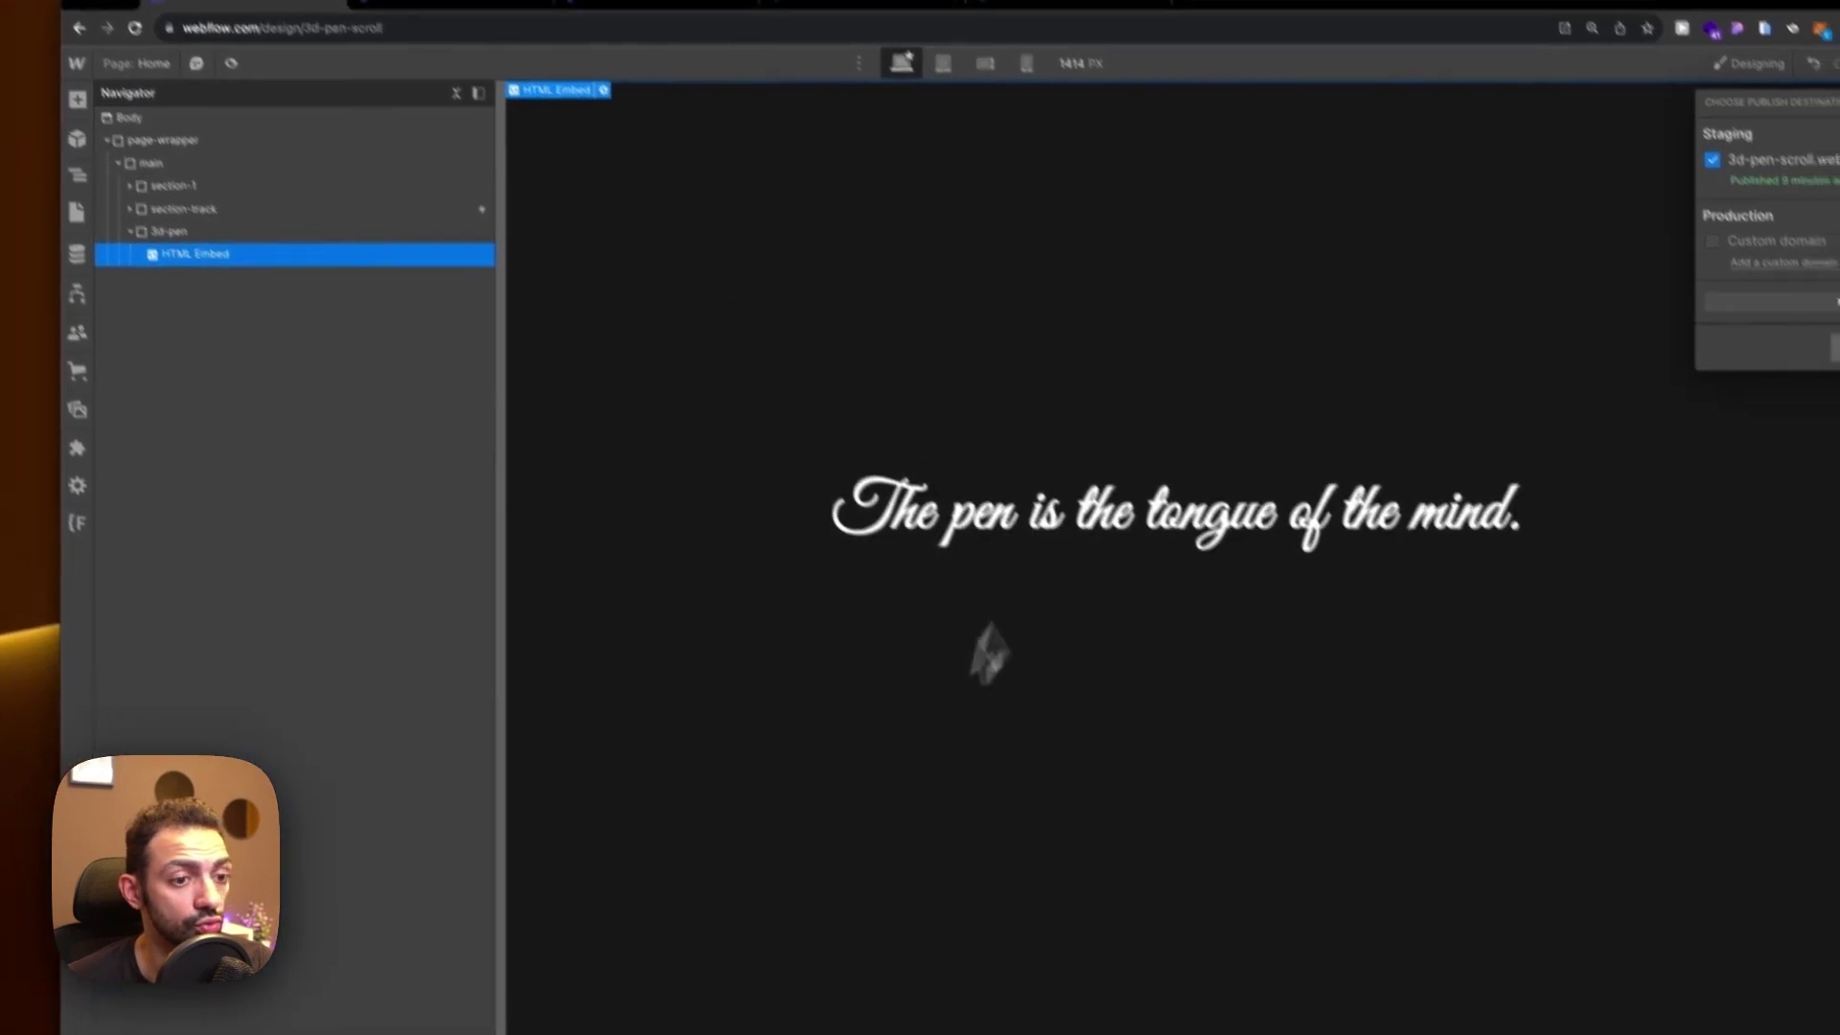
click(1001, 632)
click(602, 90)
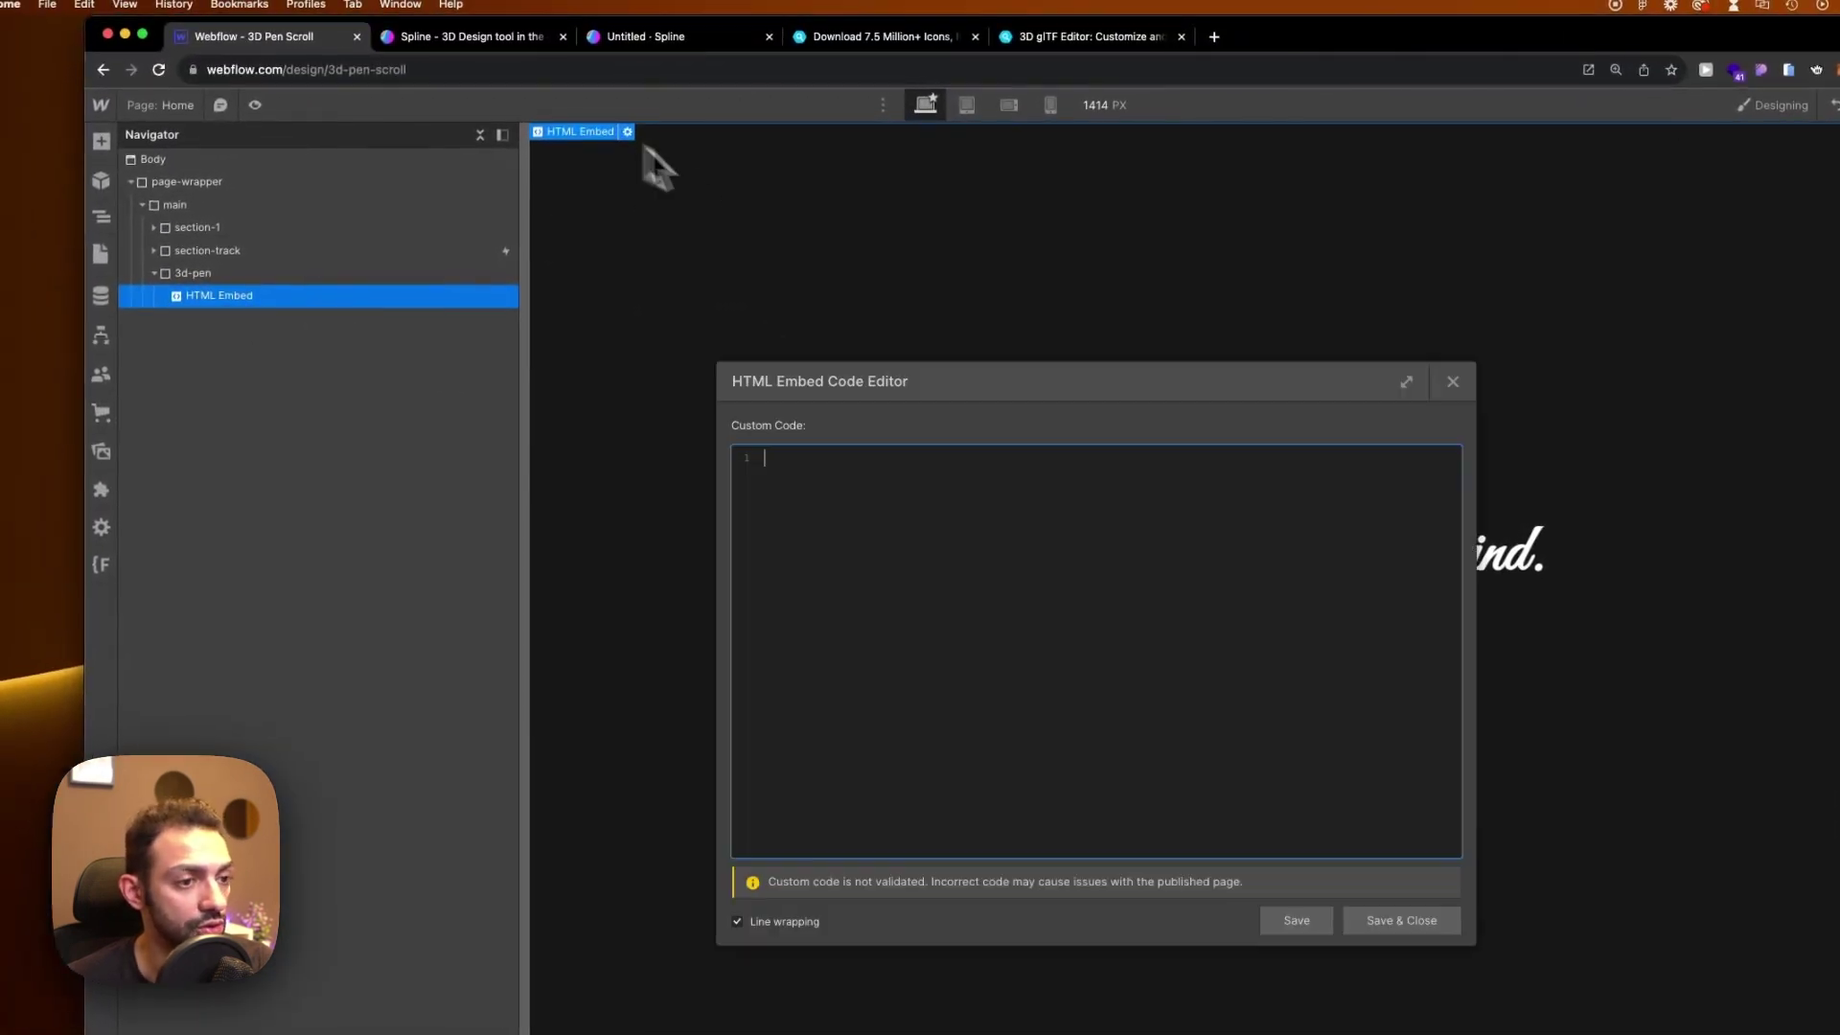
key(super+v)
click(1401, 920)
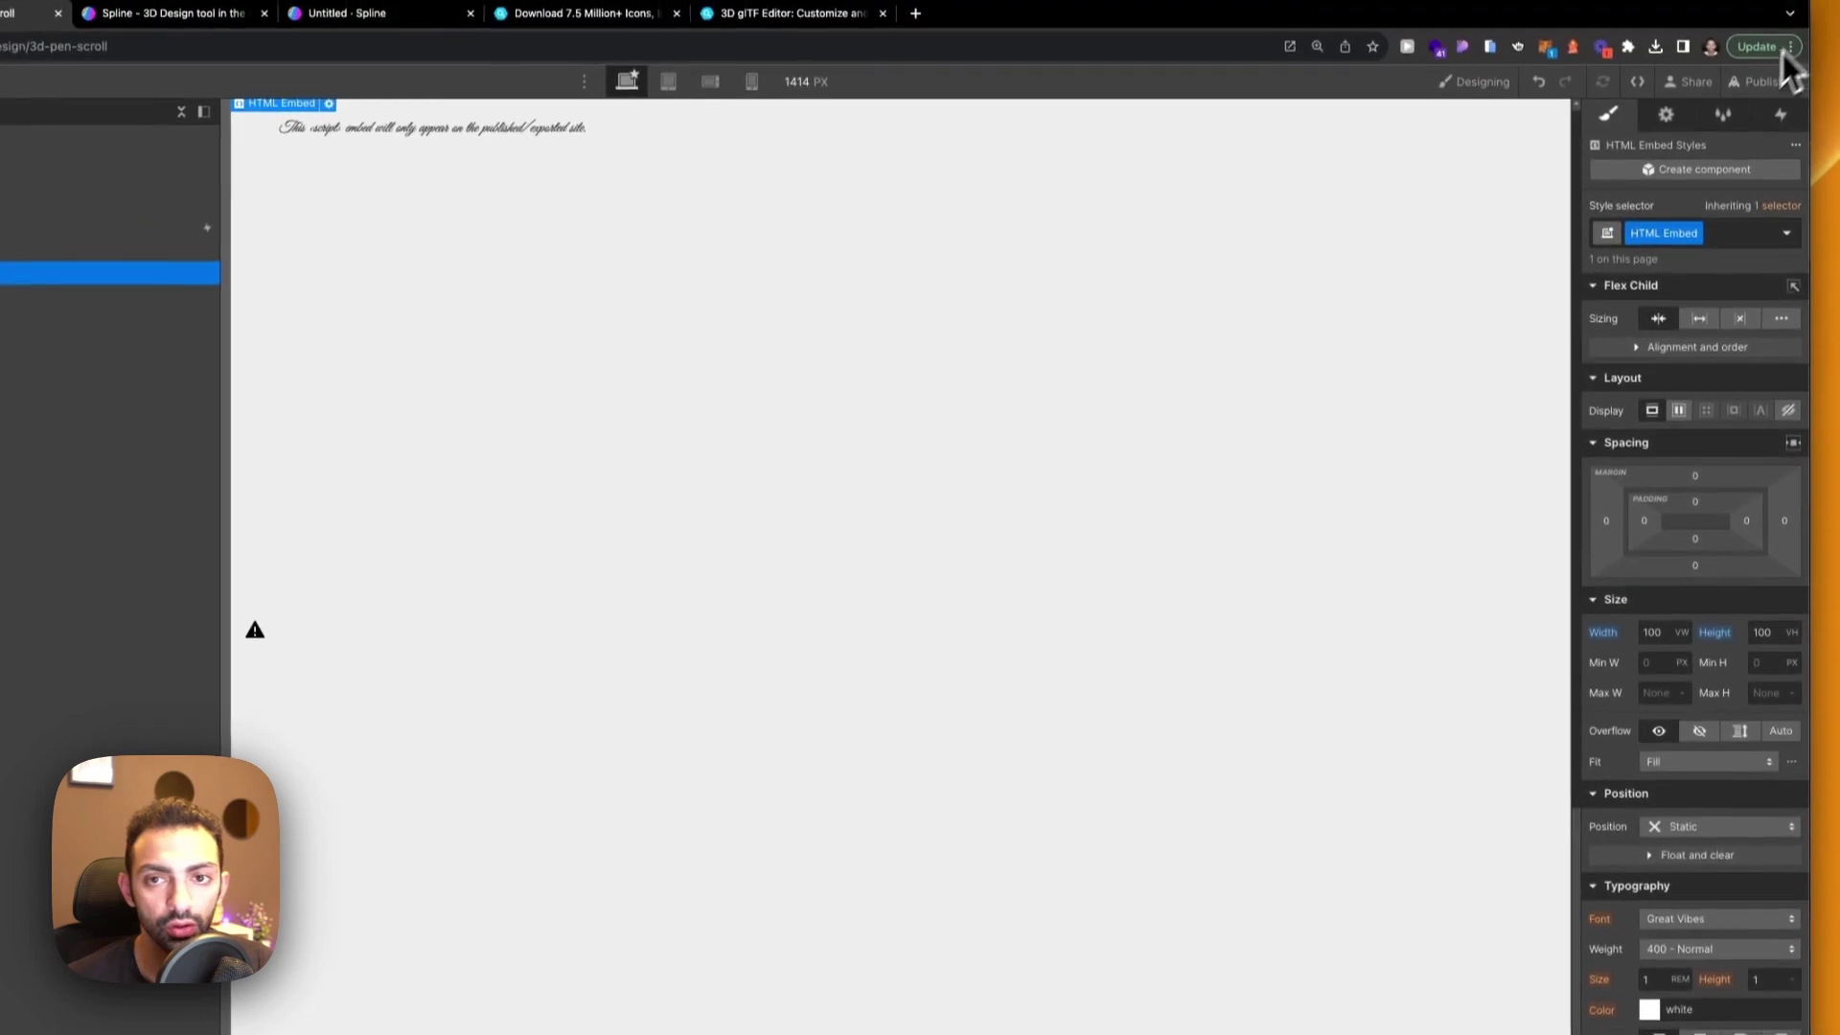
Publish the site to the 3d-pen-scroll.webflow.io staging domain and open the live page
click(1759, 81)
click(1665, 368)
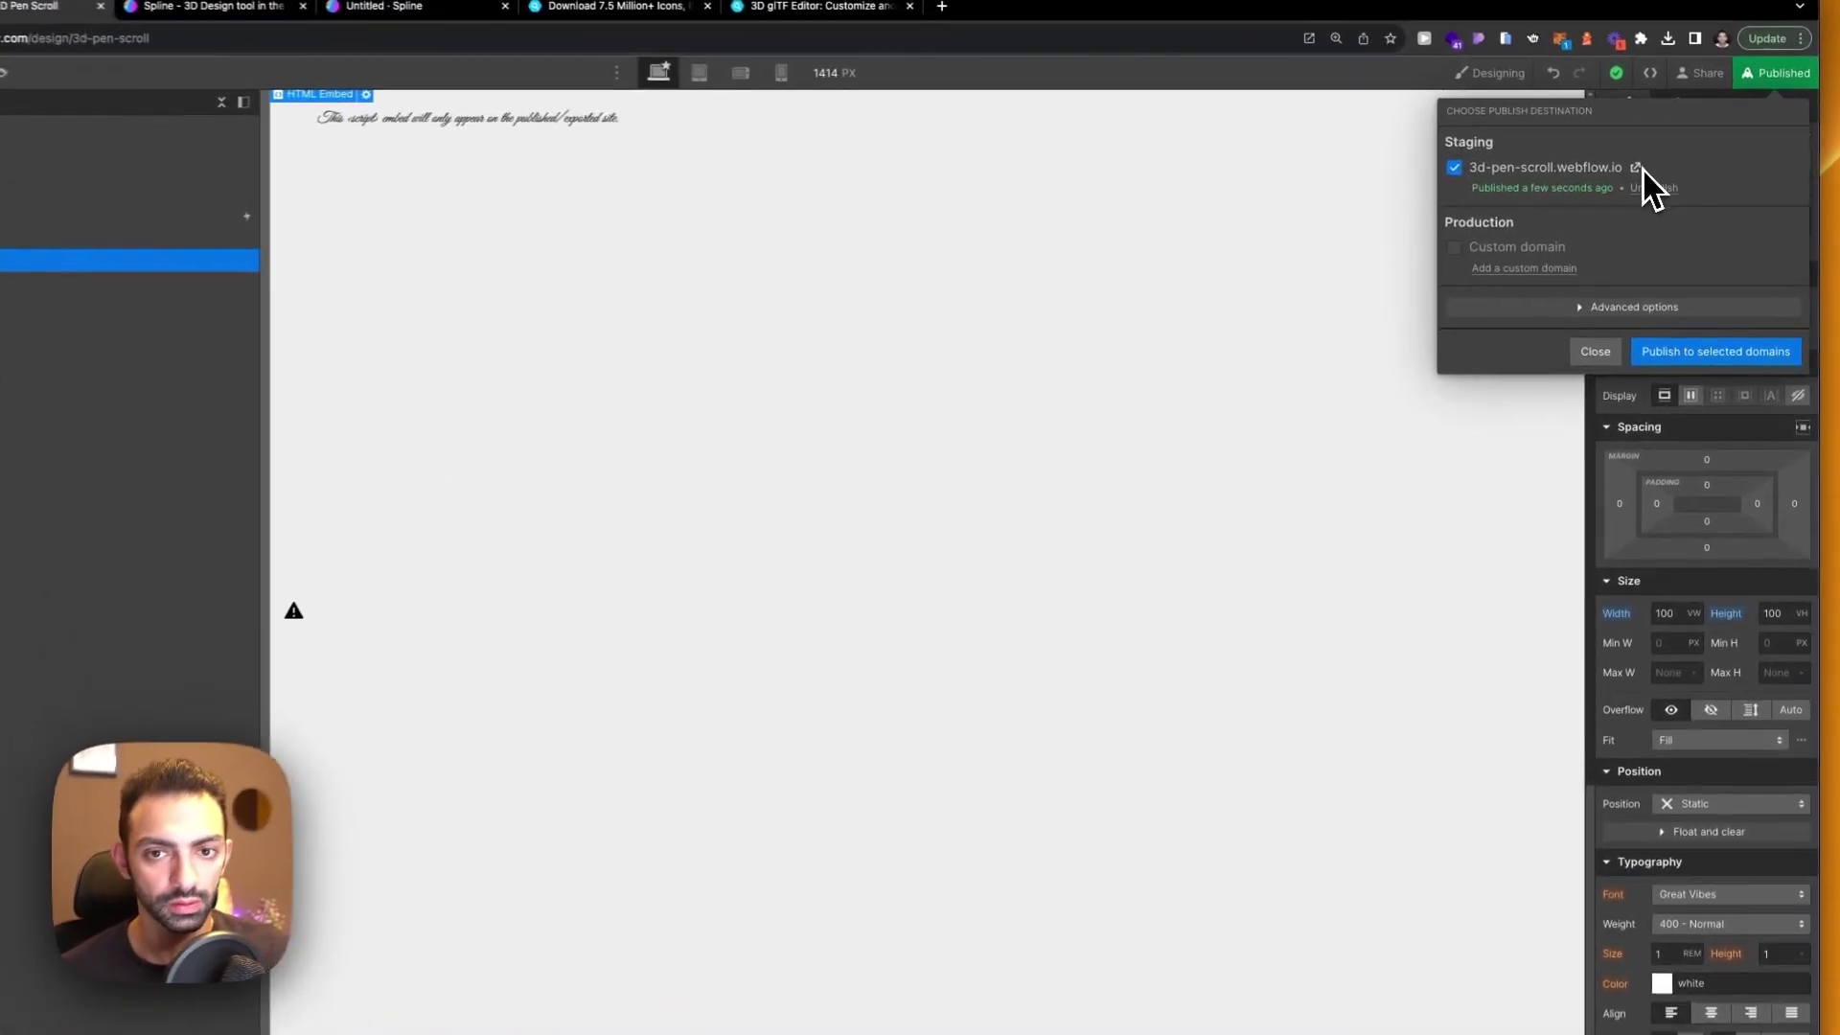
click(1657, 174)
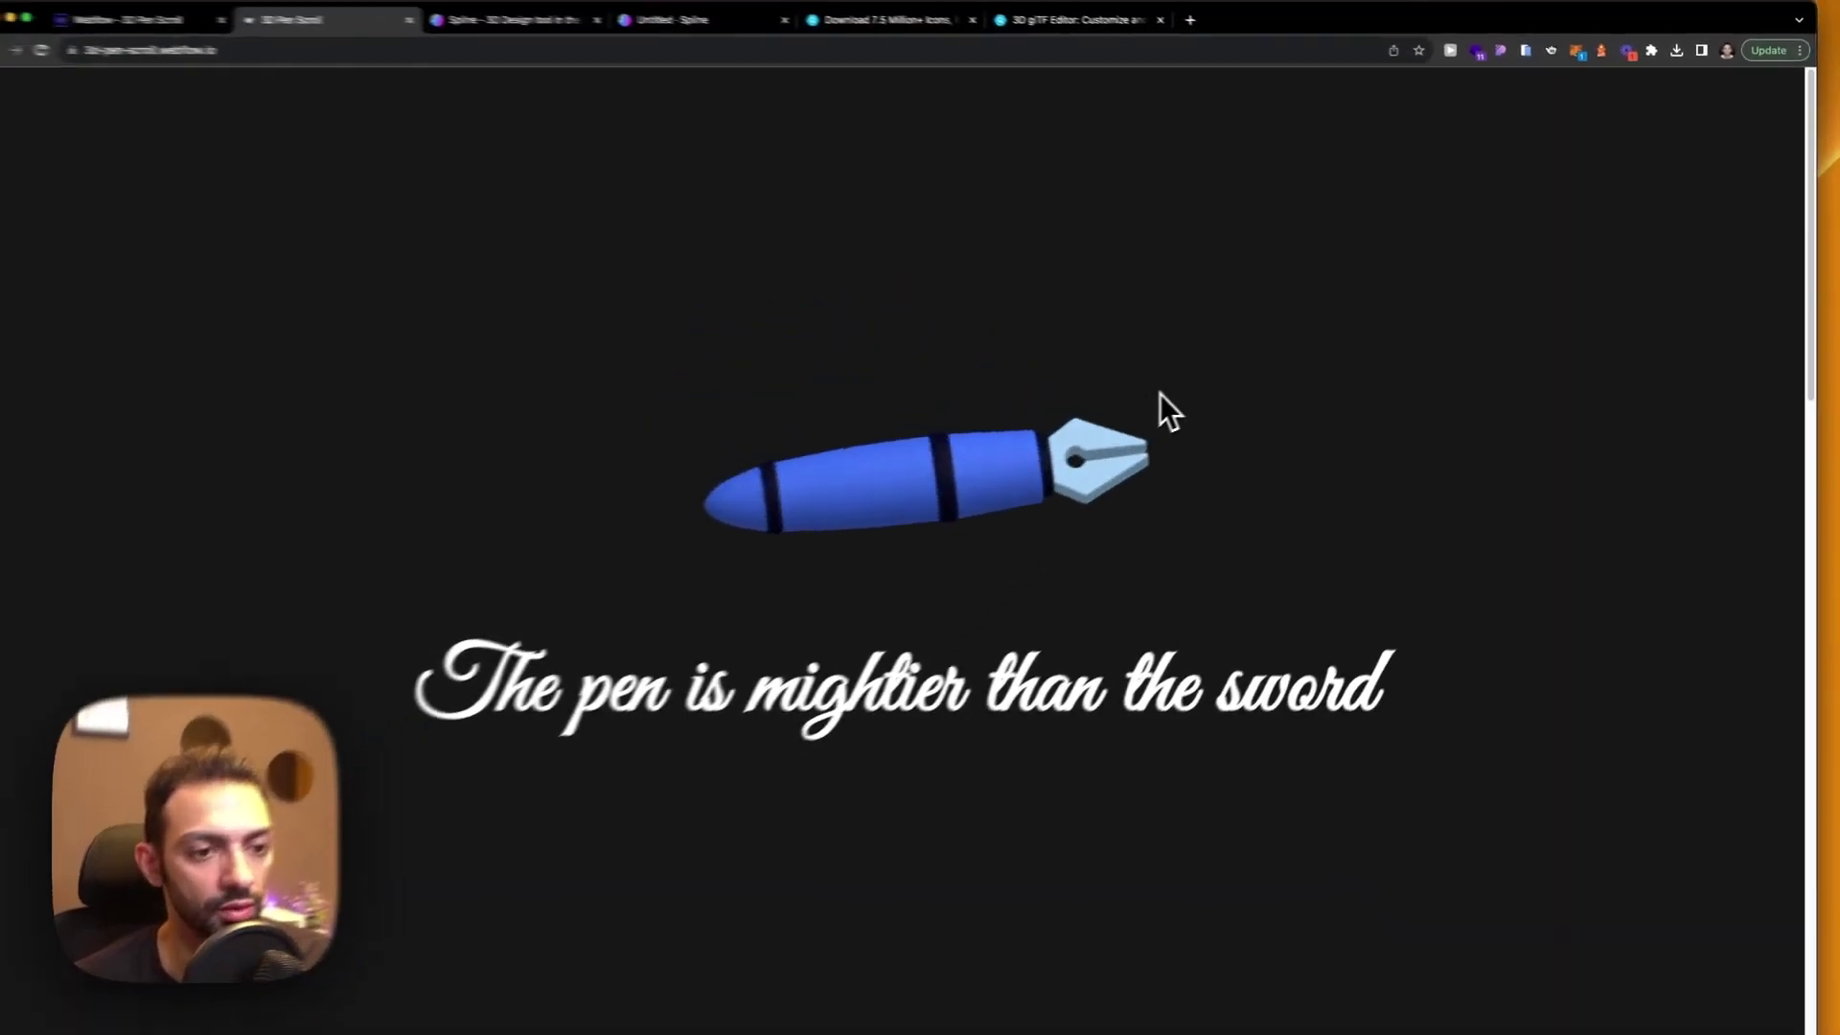
Scroll through the published page to check the pen's rotation and its overlap with both headings
scroll(1098, 413, down, 2)
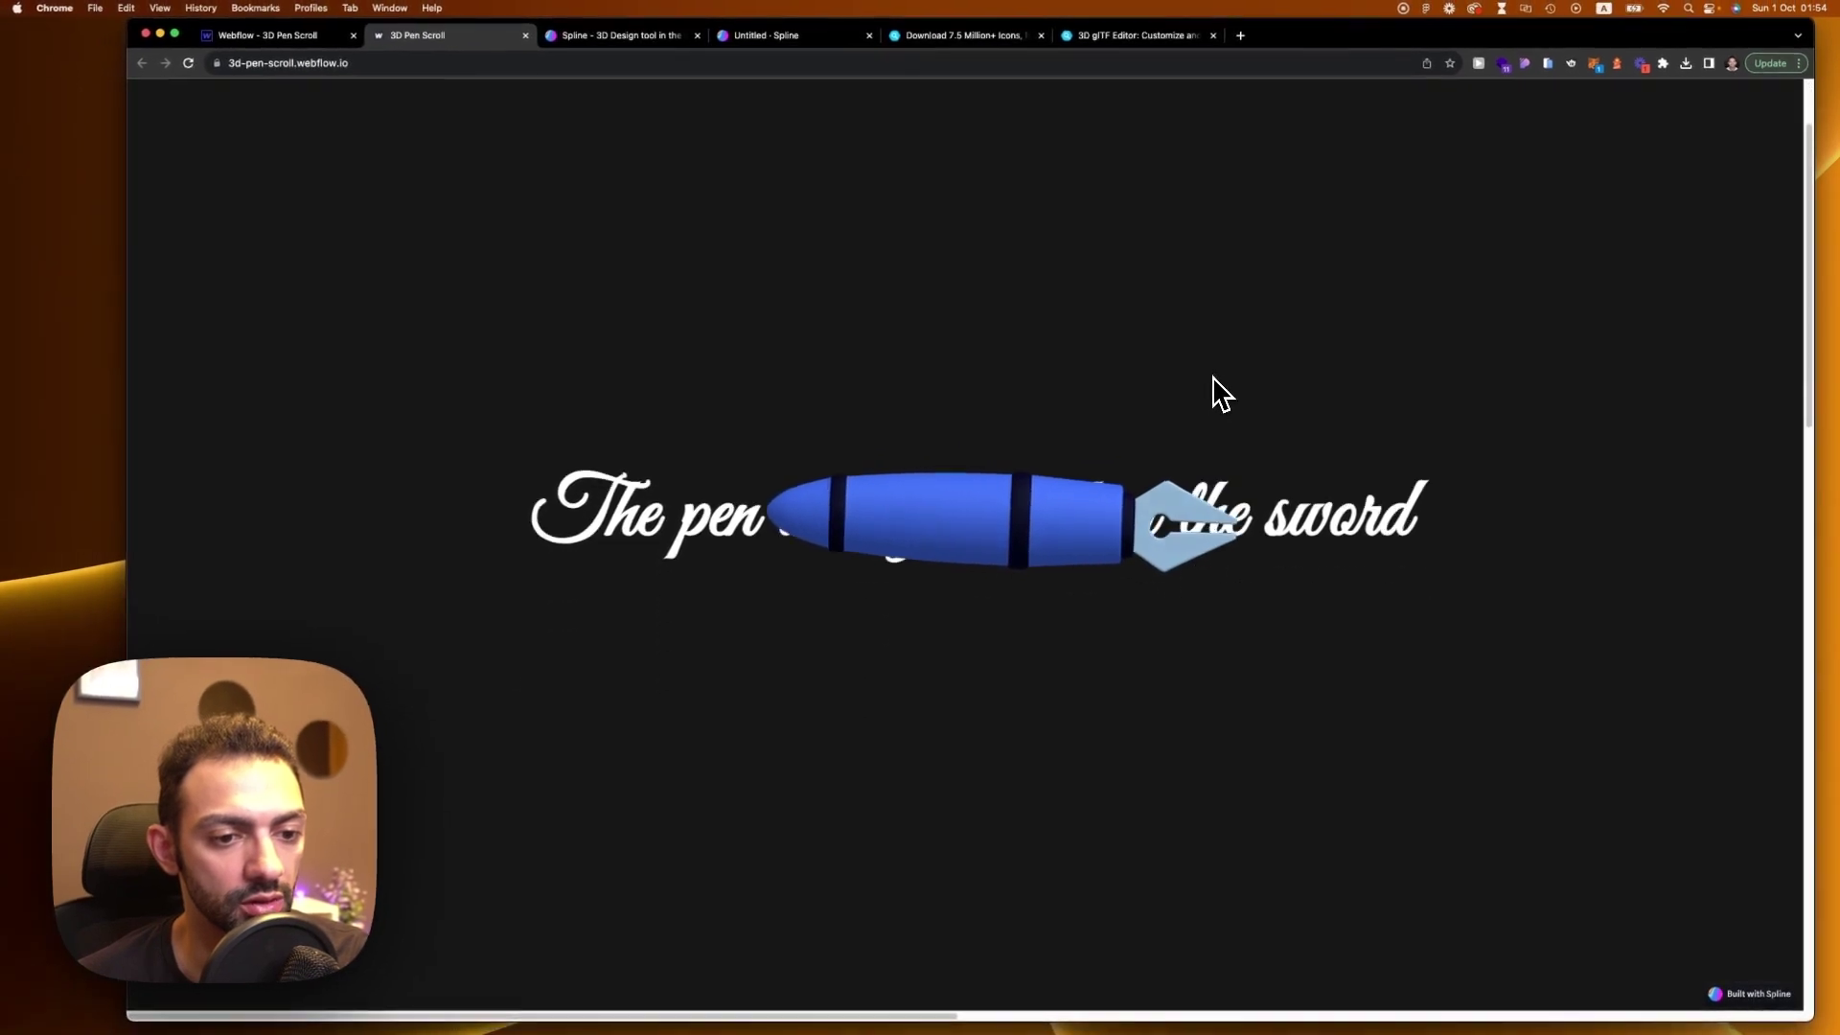
scroll(1213, 402, down, 10)
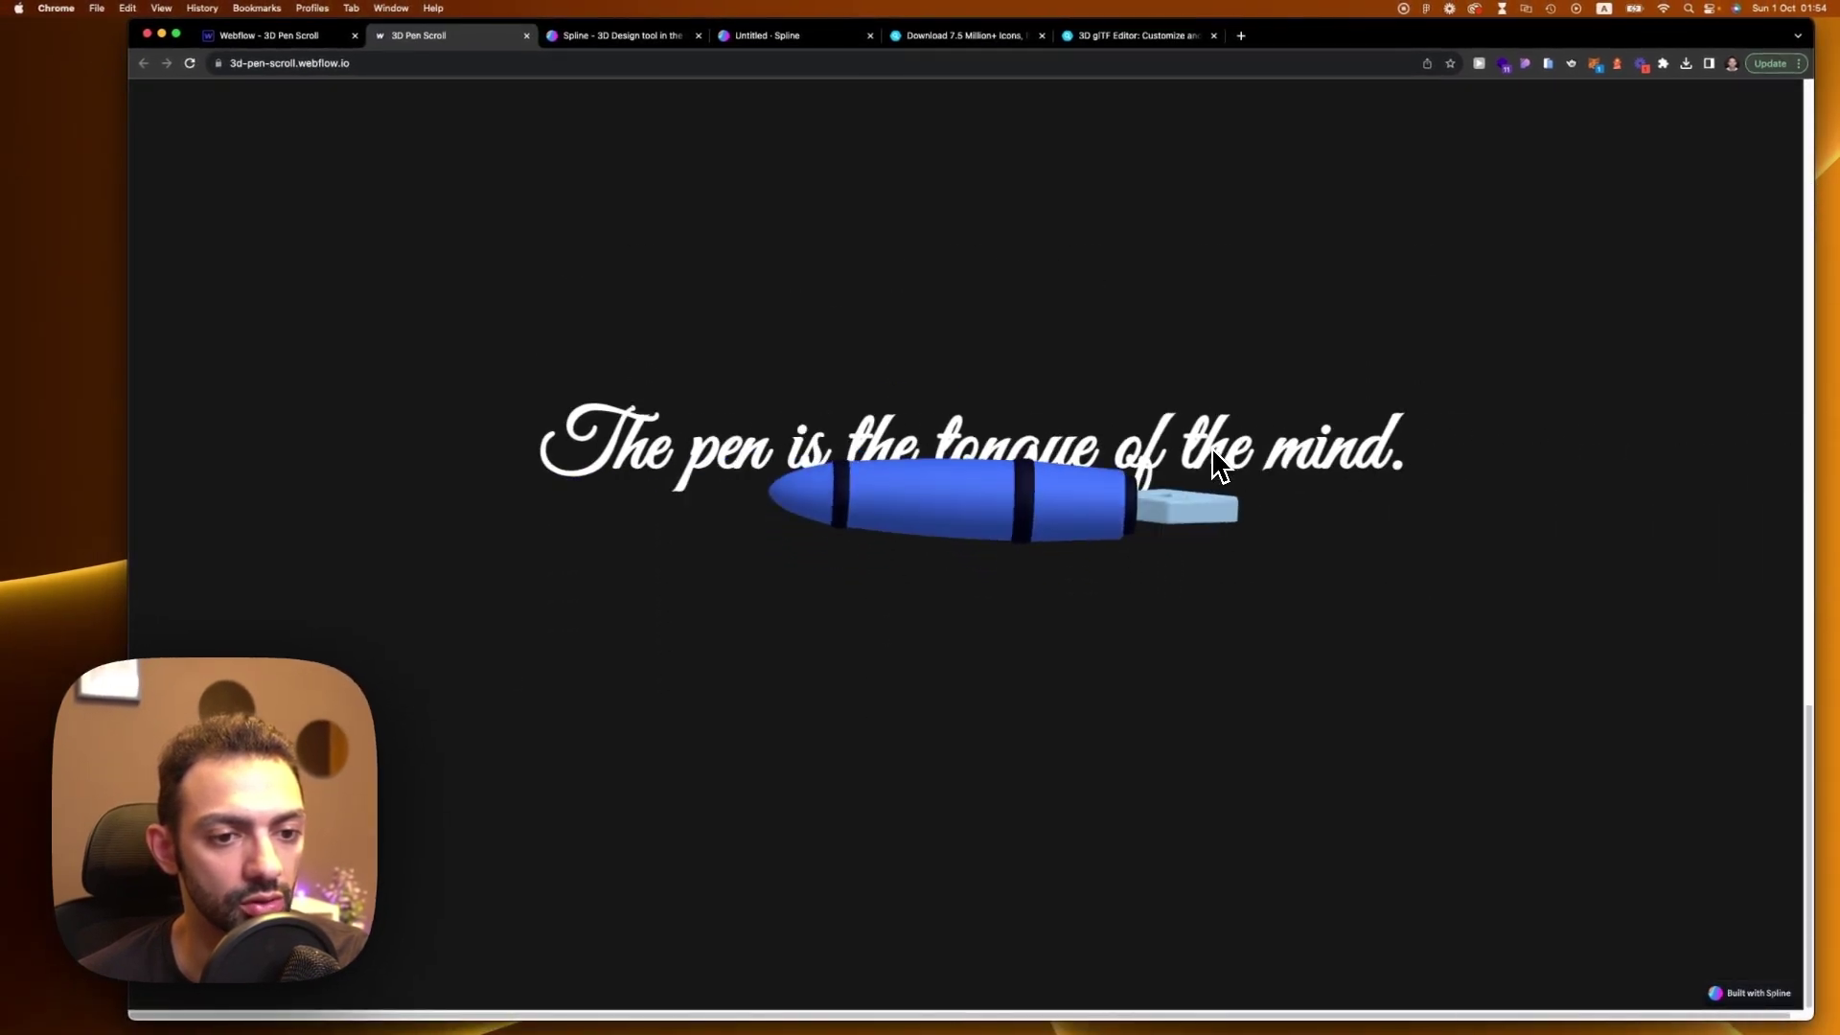
scroll(1221, 480, up, 10)
scroll(1220, 481, down, 10)
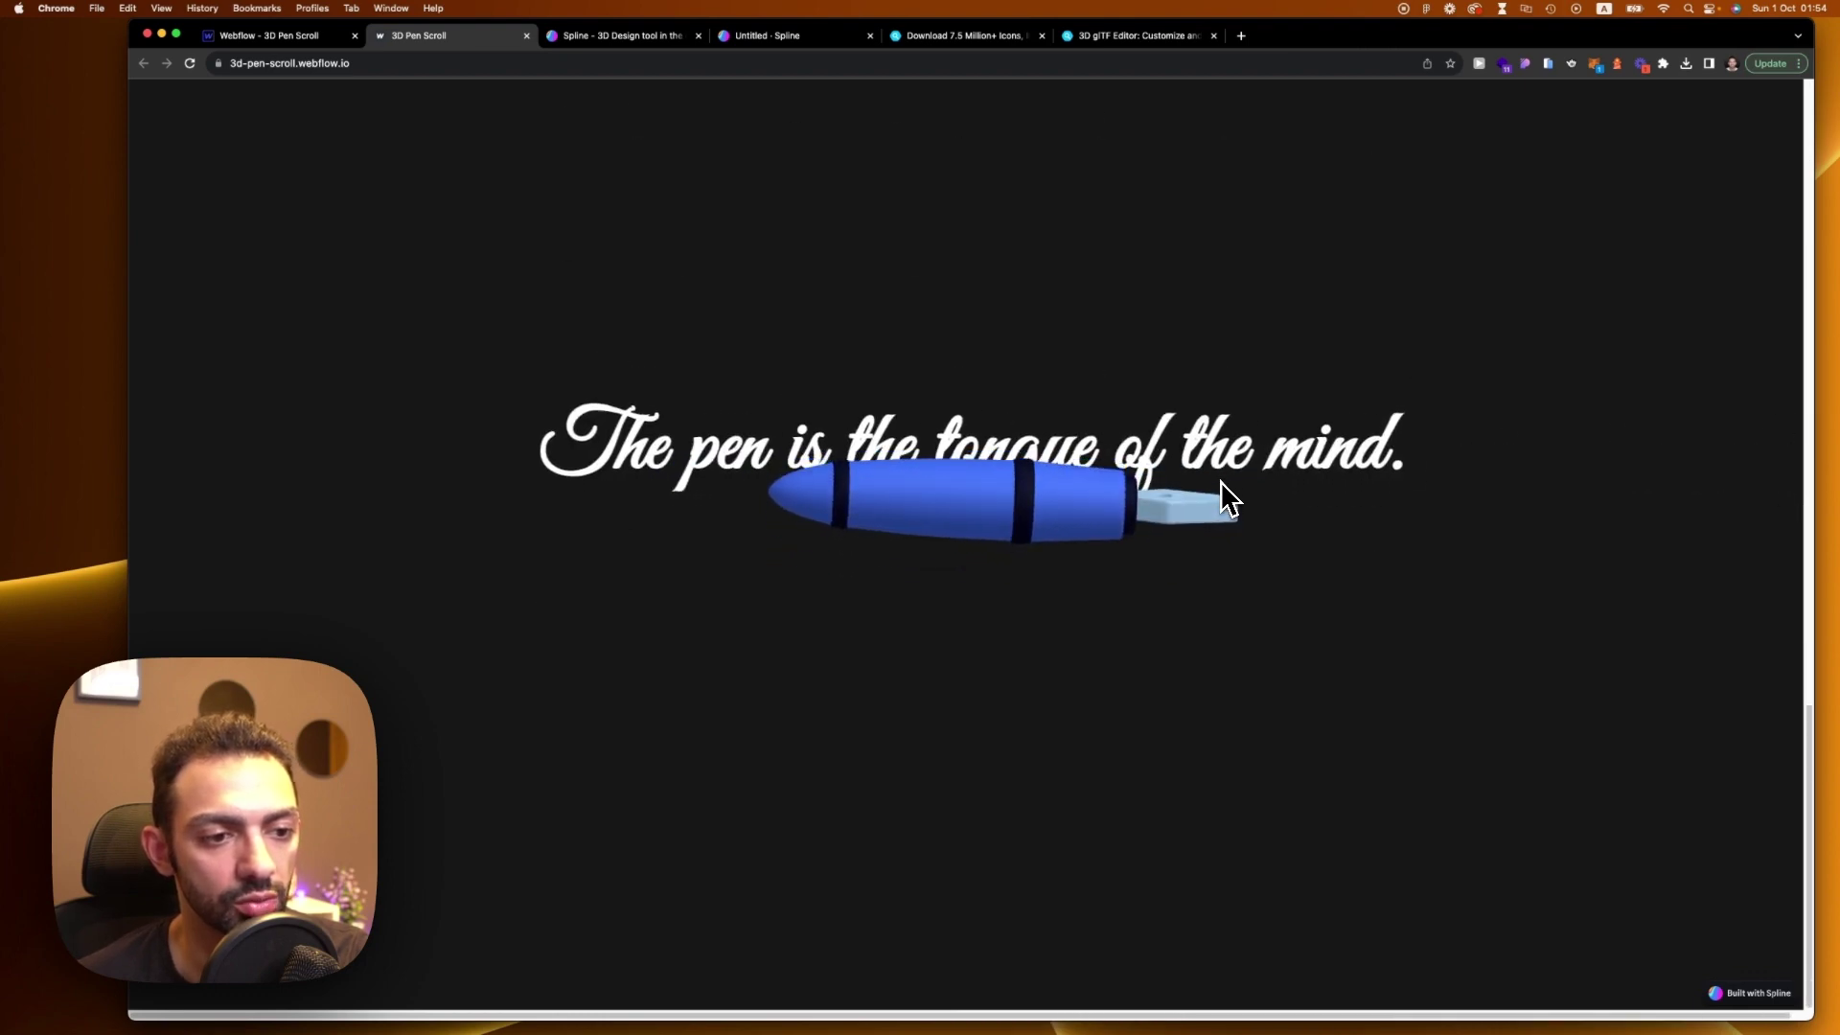
scroll(1220, 481, up, 3)
scroll(1213, 479, down, 3)
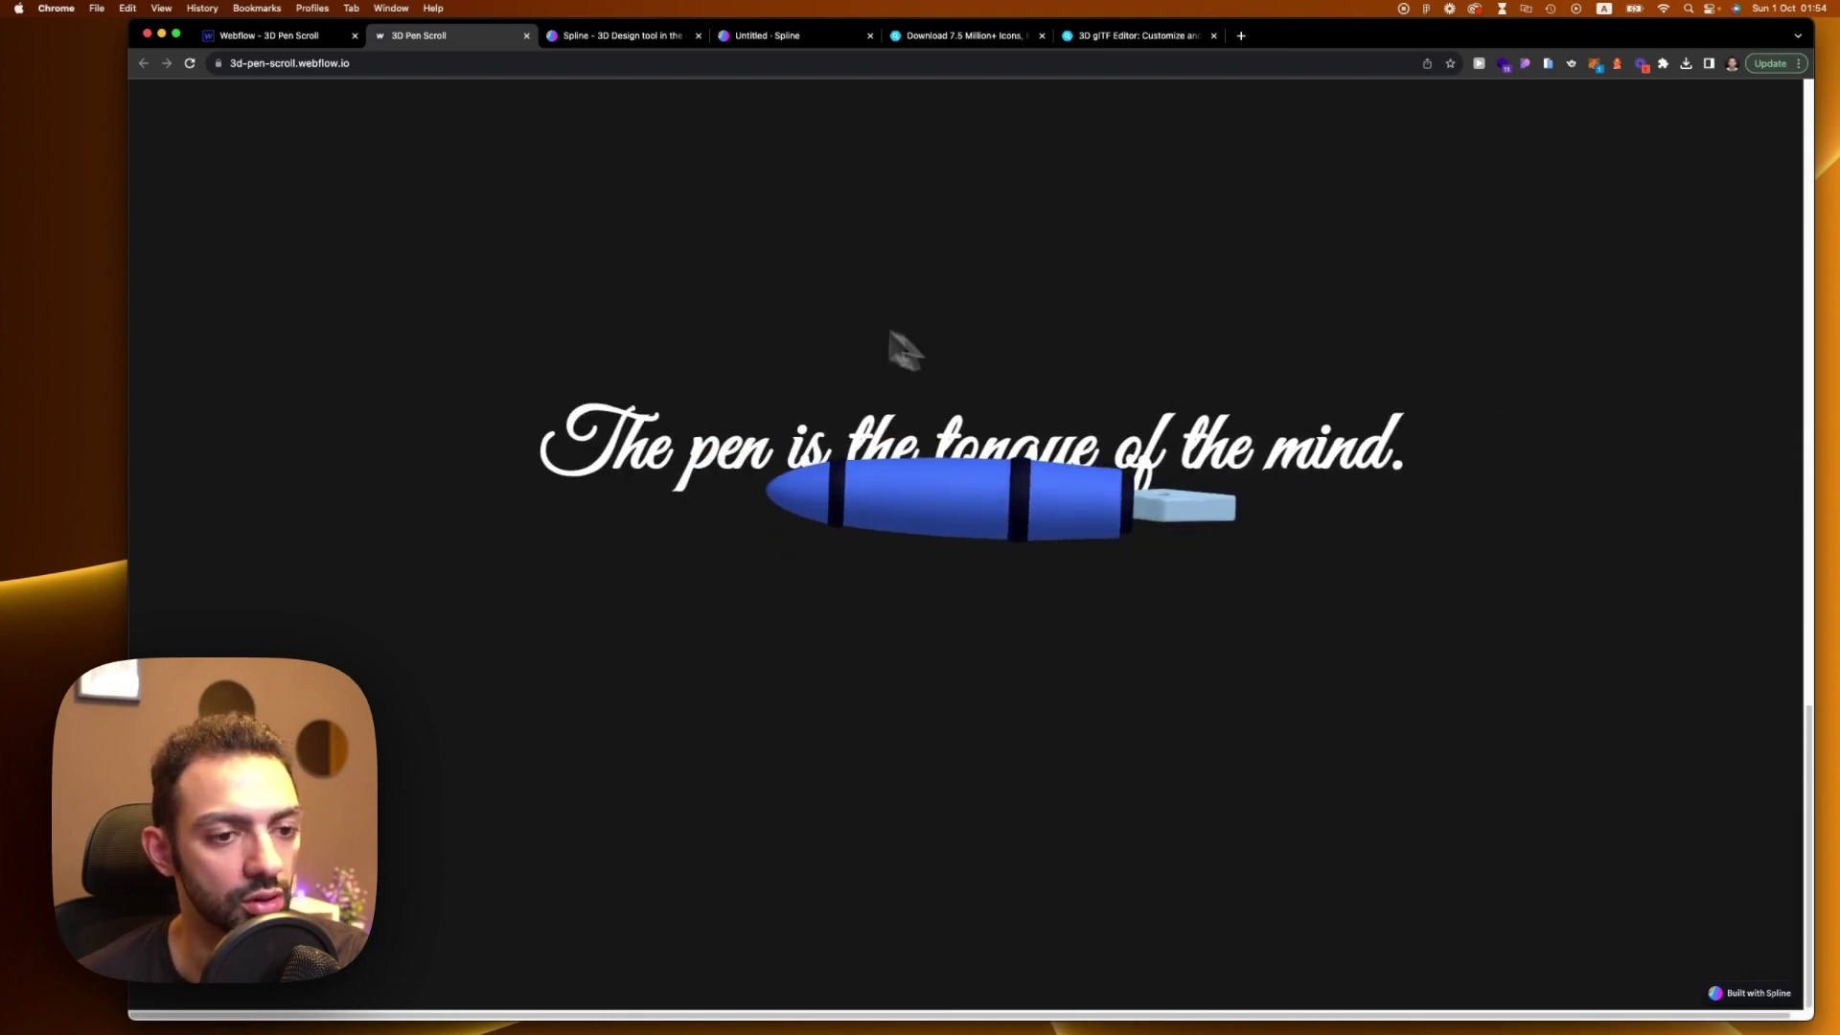
Return to the Webflow design and hide the 3d-pen block so the headings can be edited
click(273, 35)
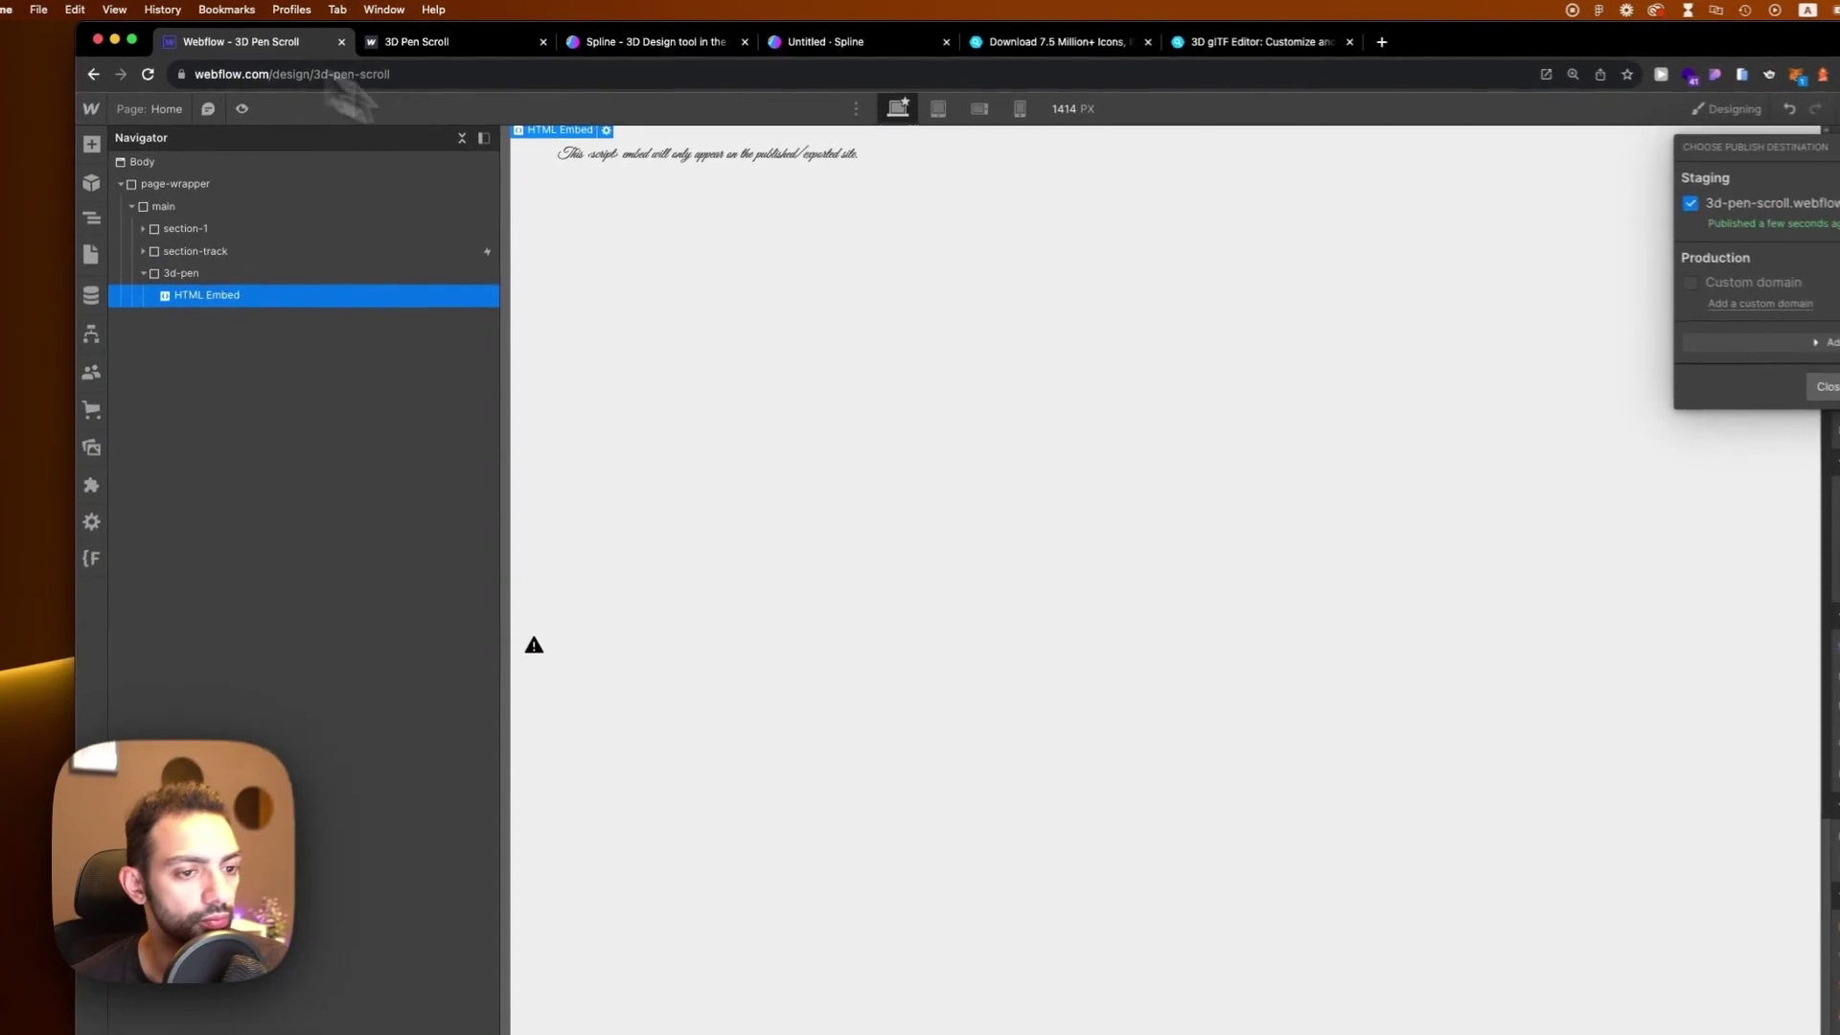
click(1337, 561)
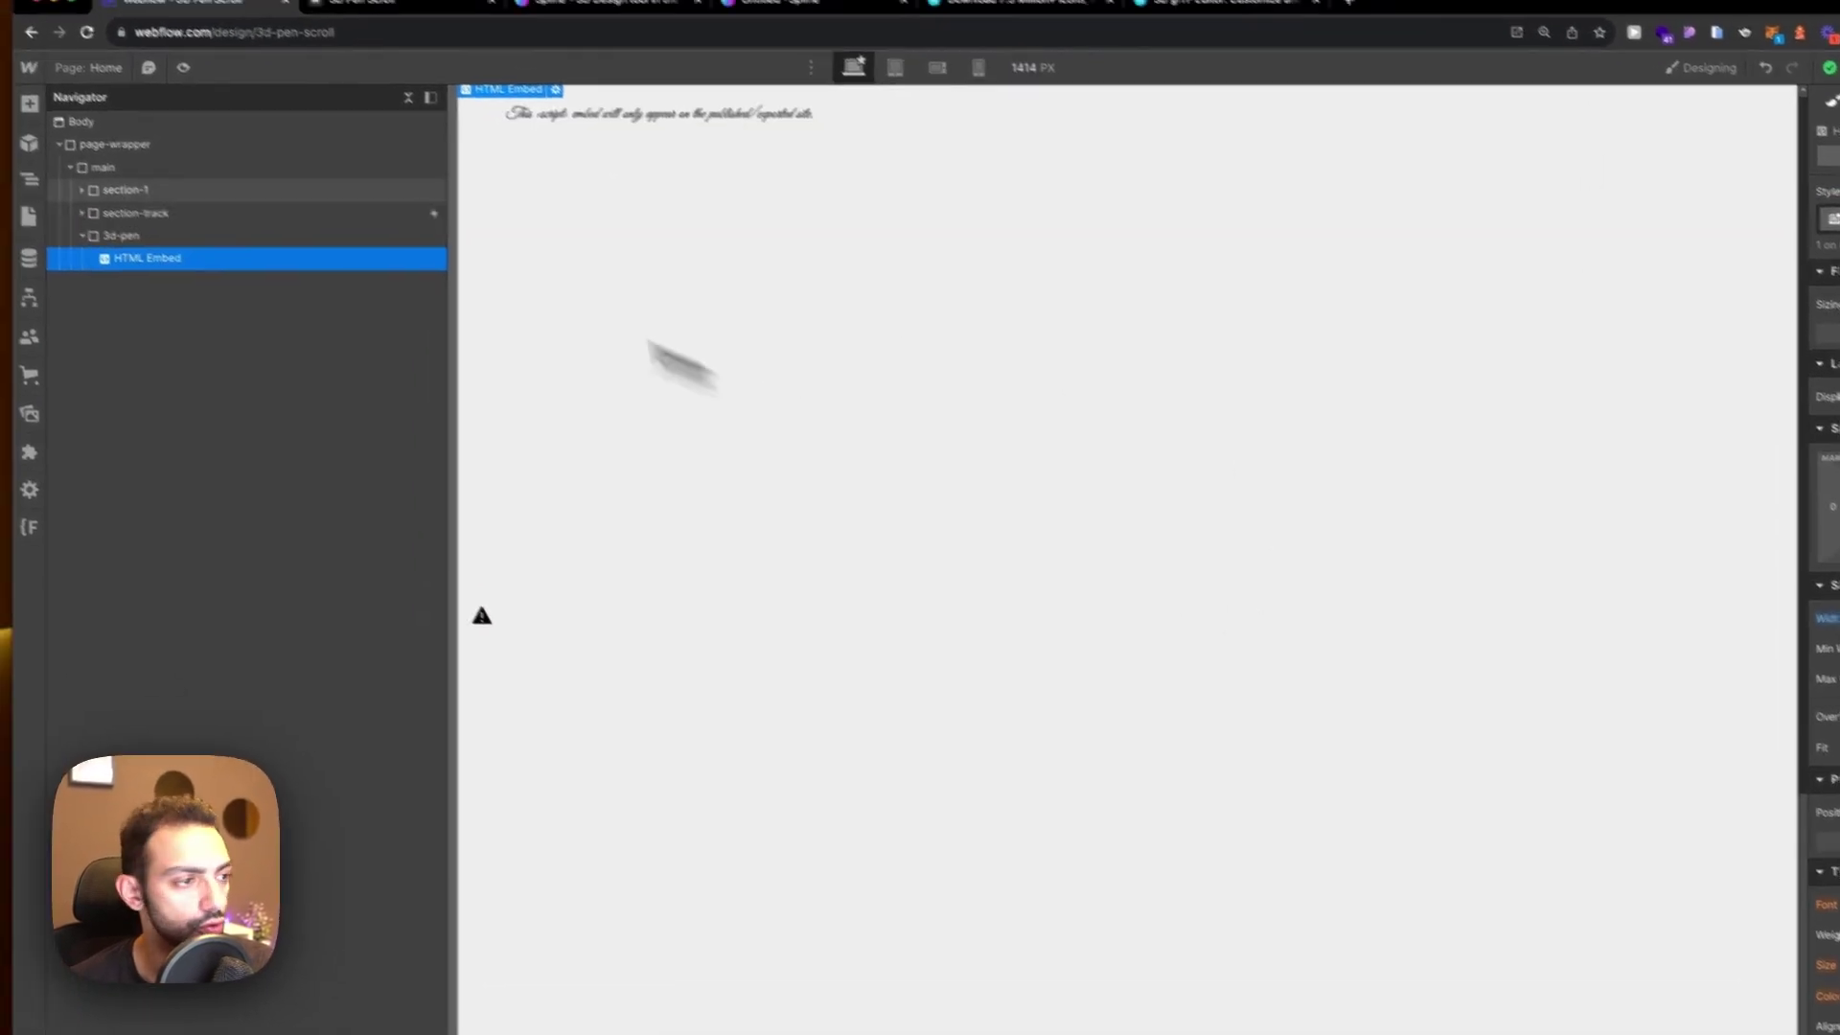
click(287, 273)
click(1778, 280)
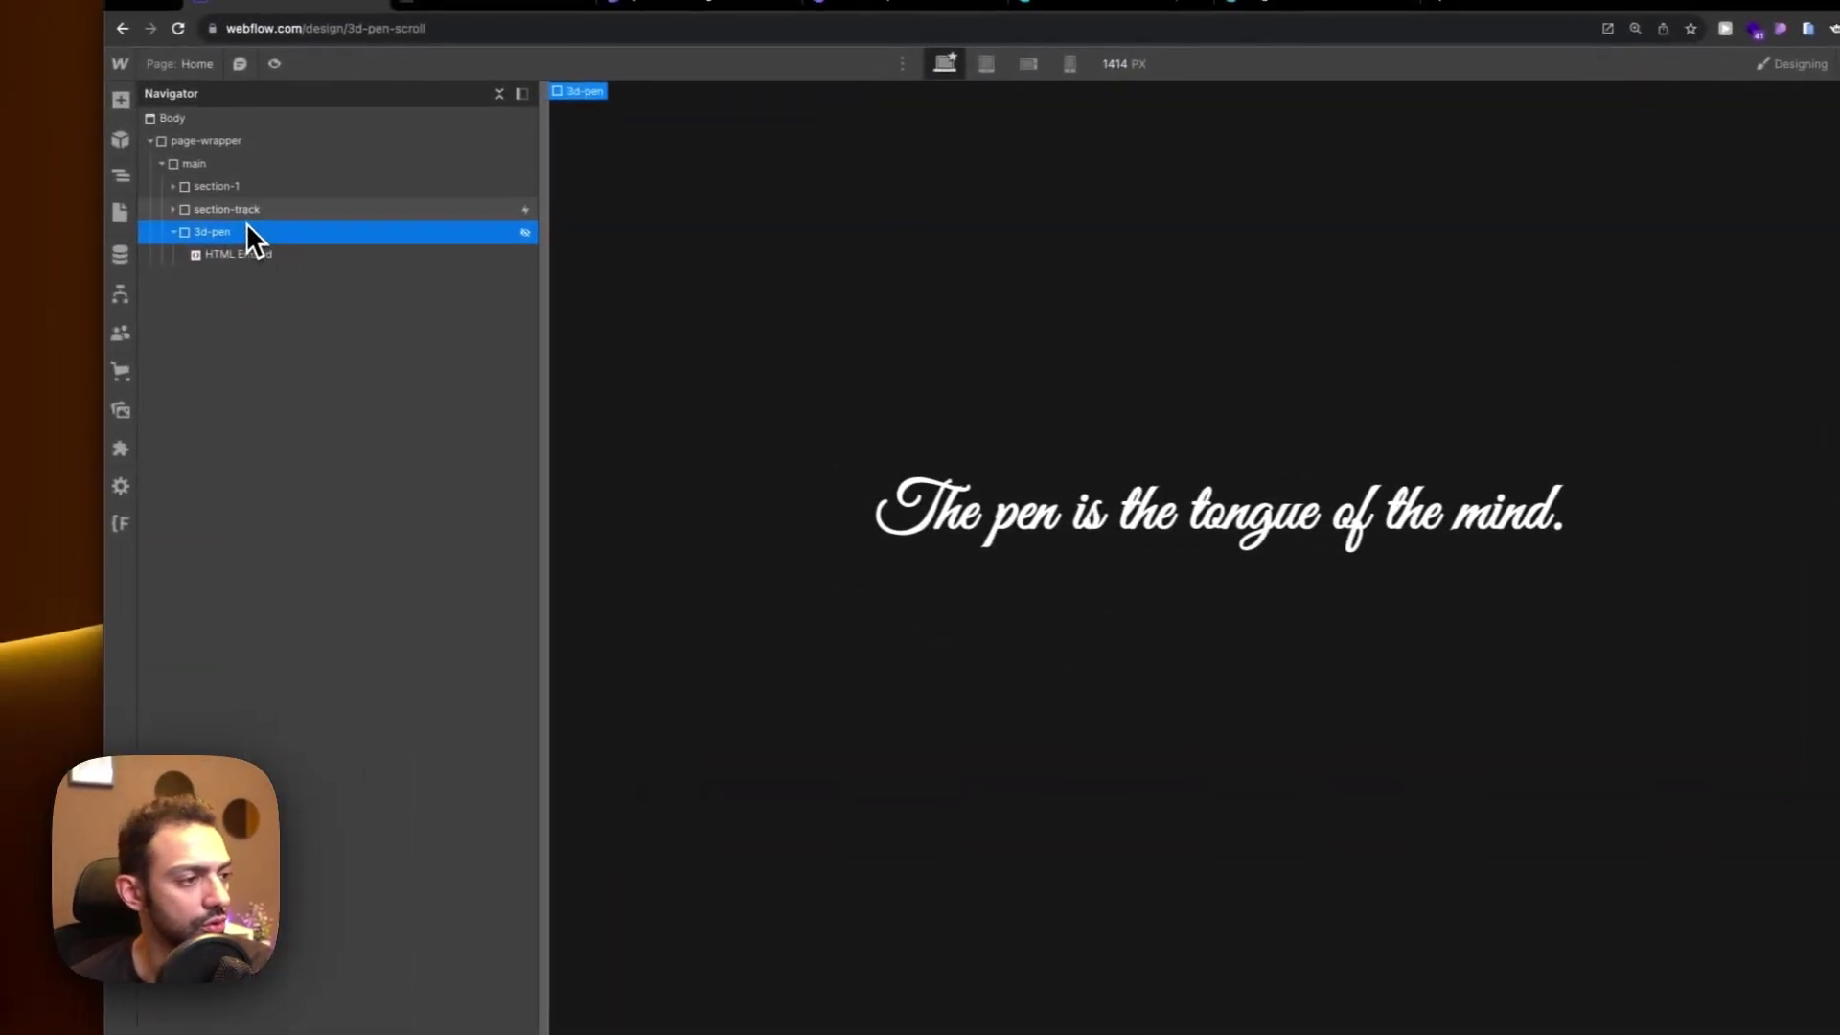
Select the heading inside section-track and compare its vertical placement with the heading in section-1
click(240, 212)
click(183, 213)
click(222, 235)
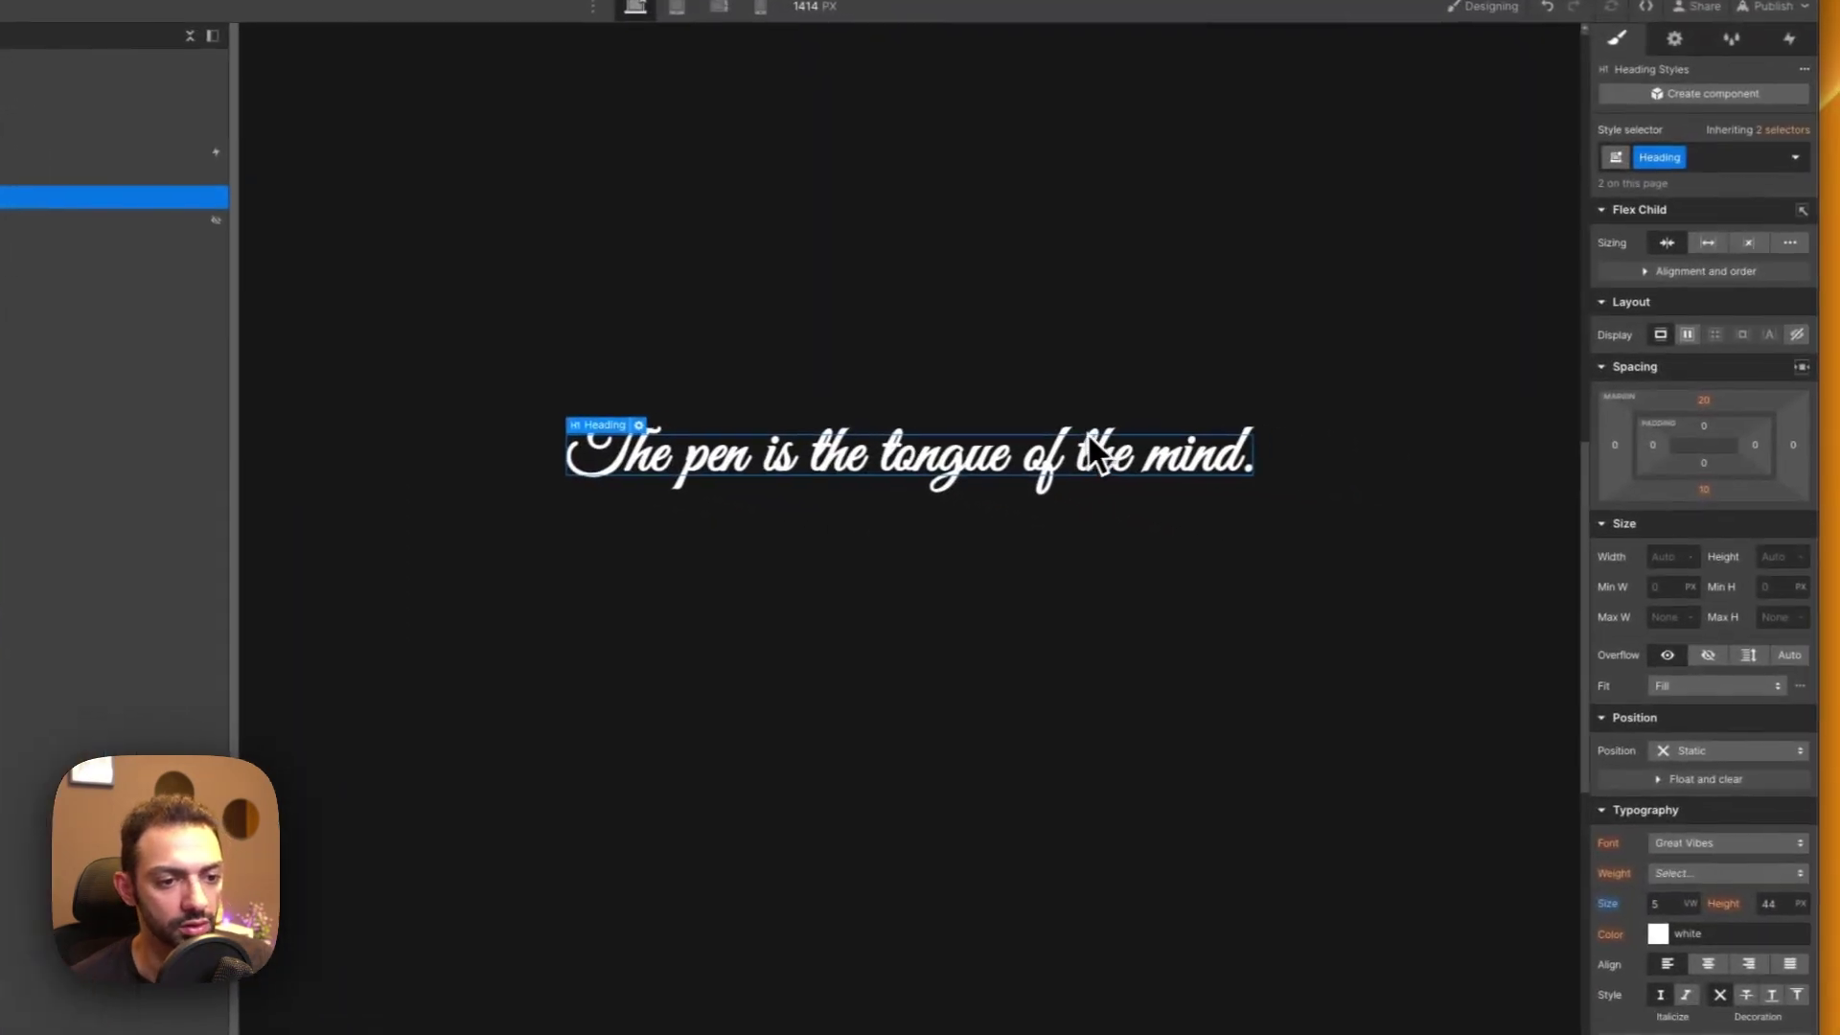
scroll(1389, 513, up, 10)
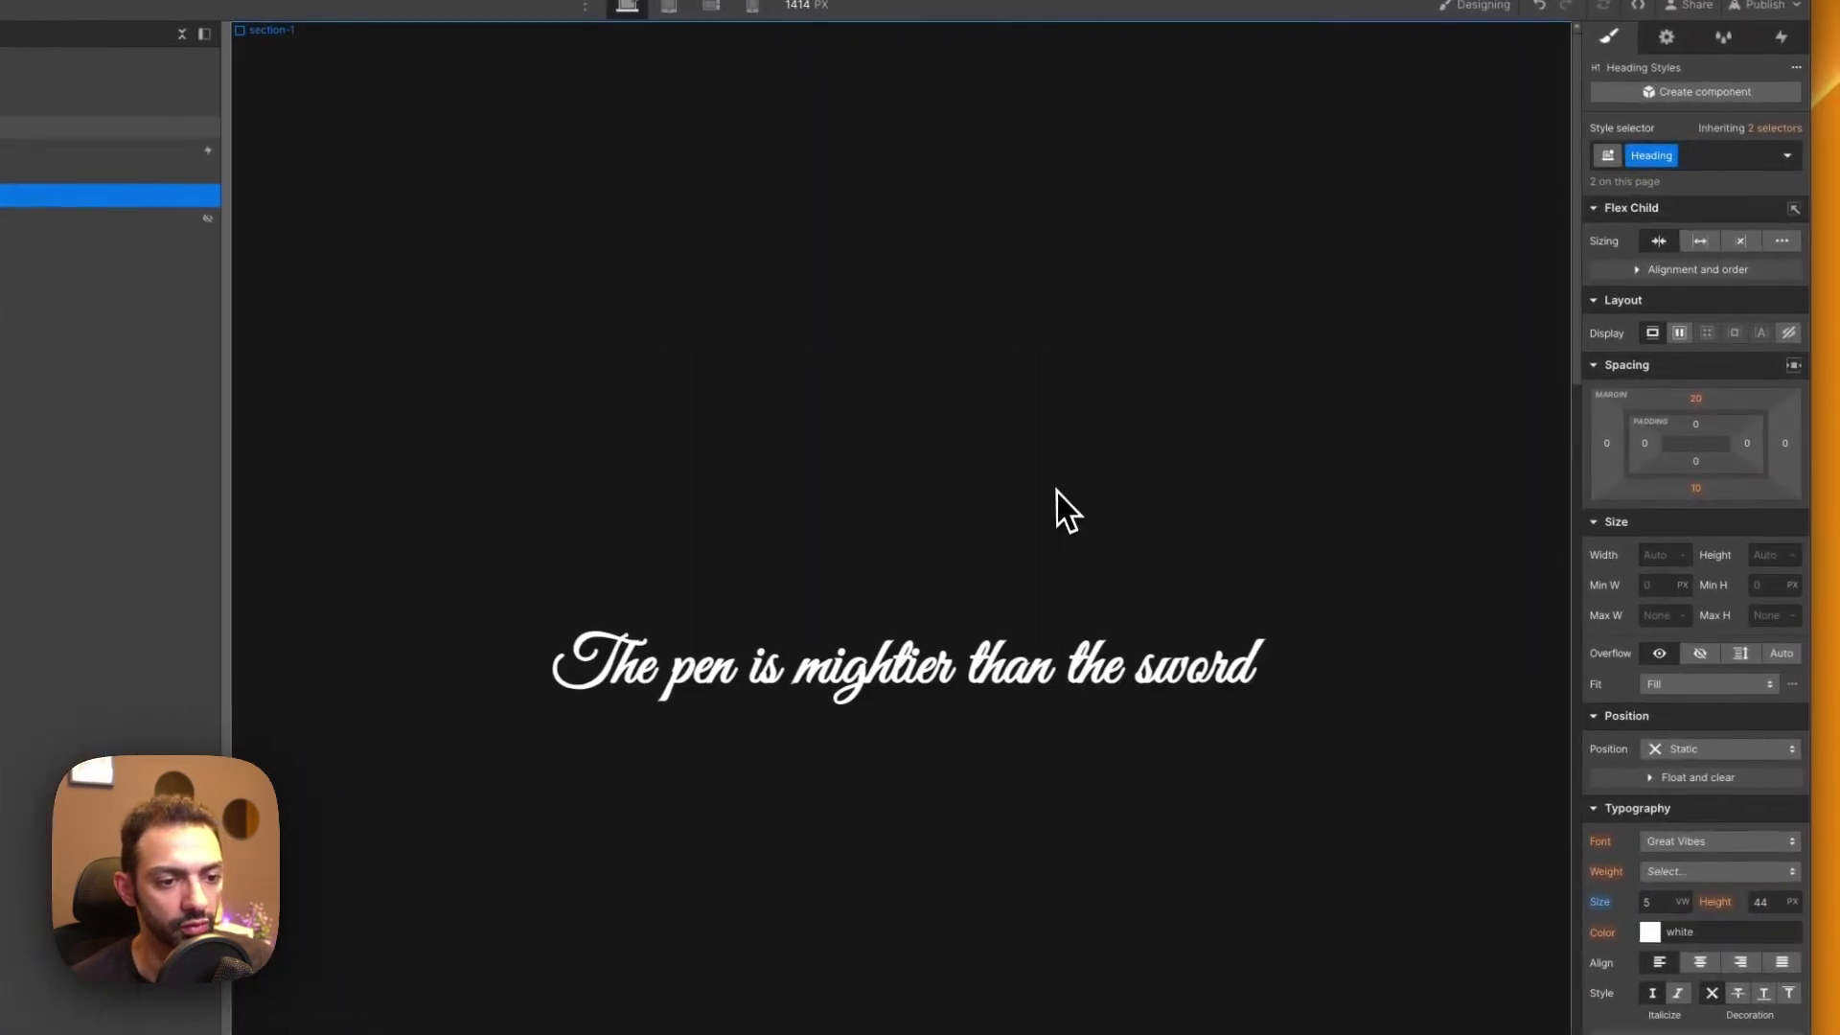
scroll(1364, 576, down, 5)
scroll(958, 546, down, 3)
scroll(1020, 628, down, 2)
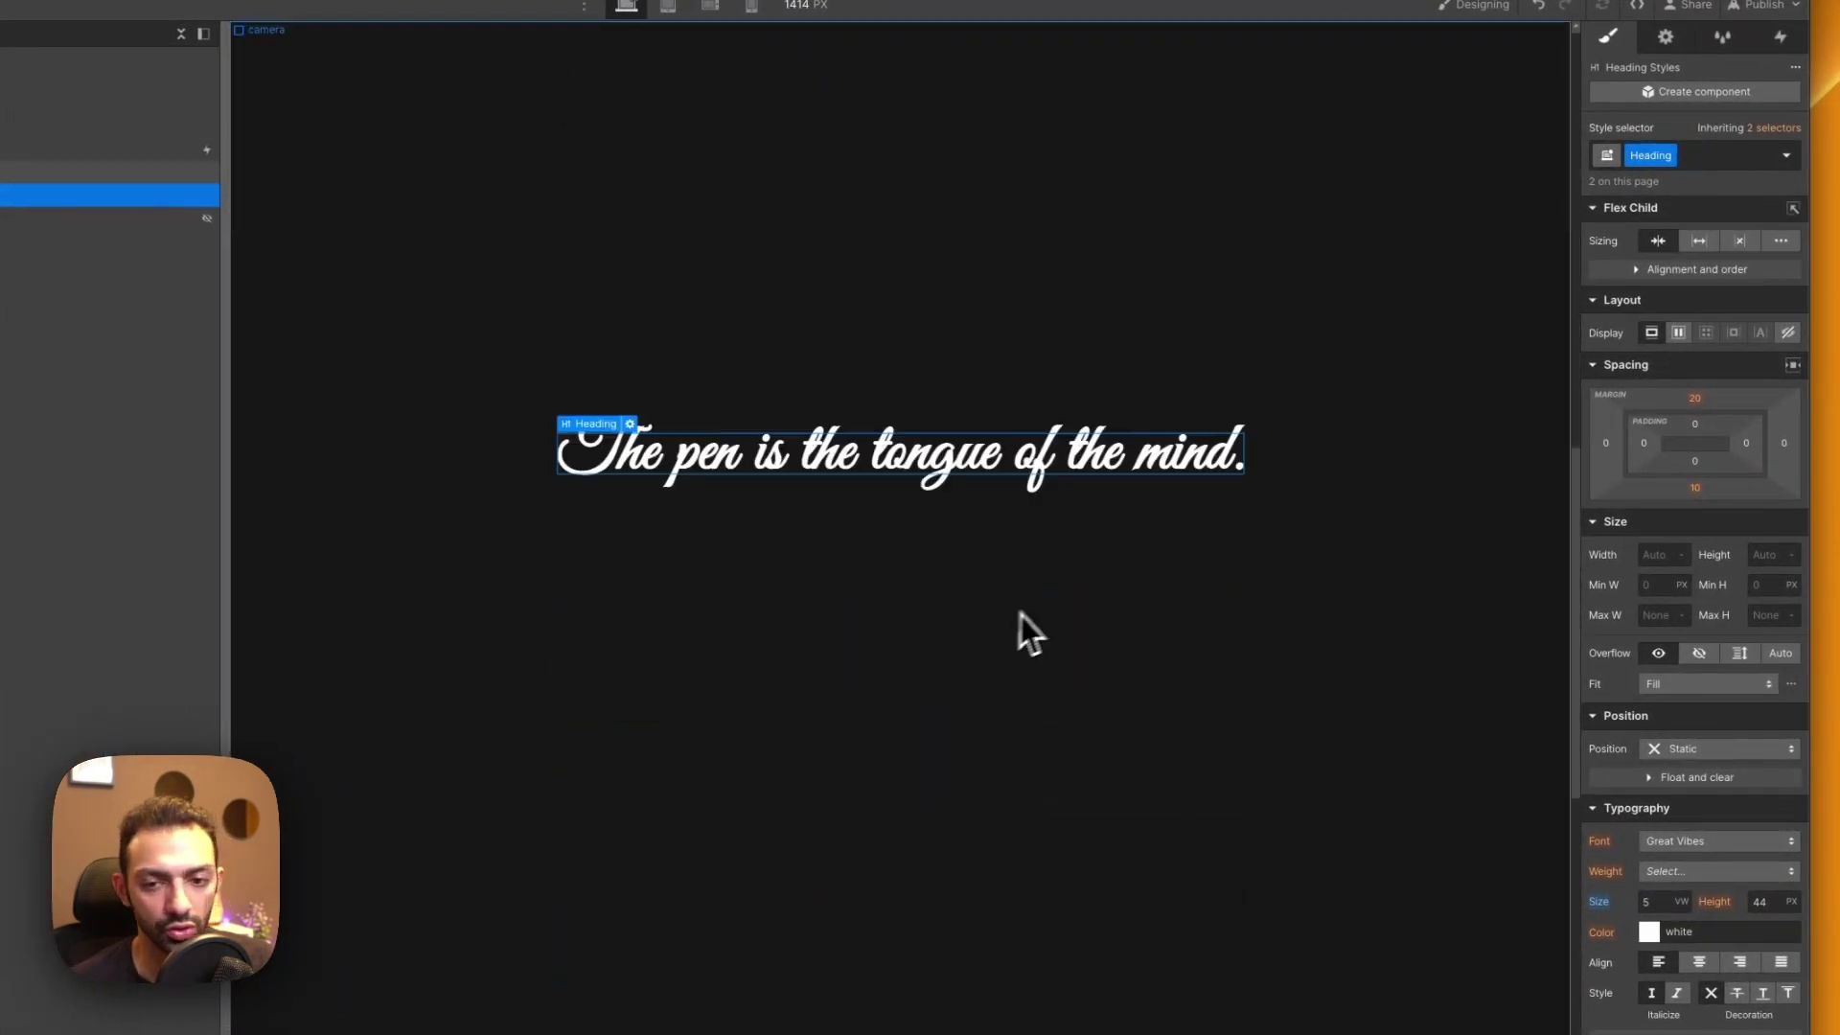
Check the second heading's overlap on the live page and set the camera block's bottom padding to 40
click(1018, 641)
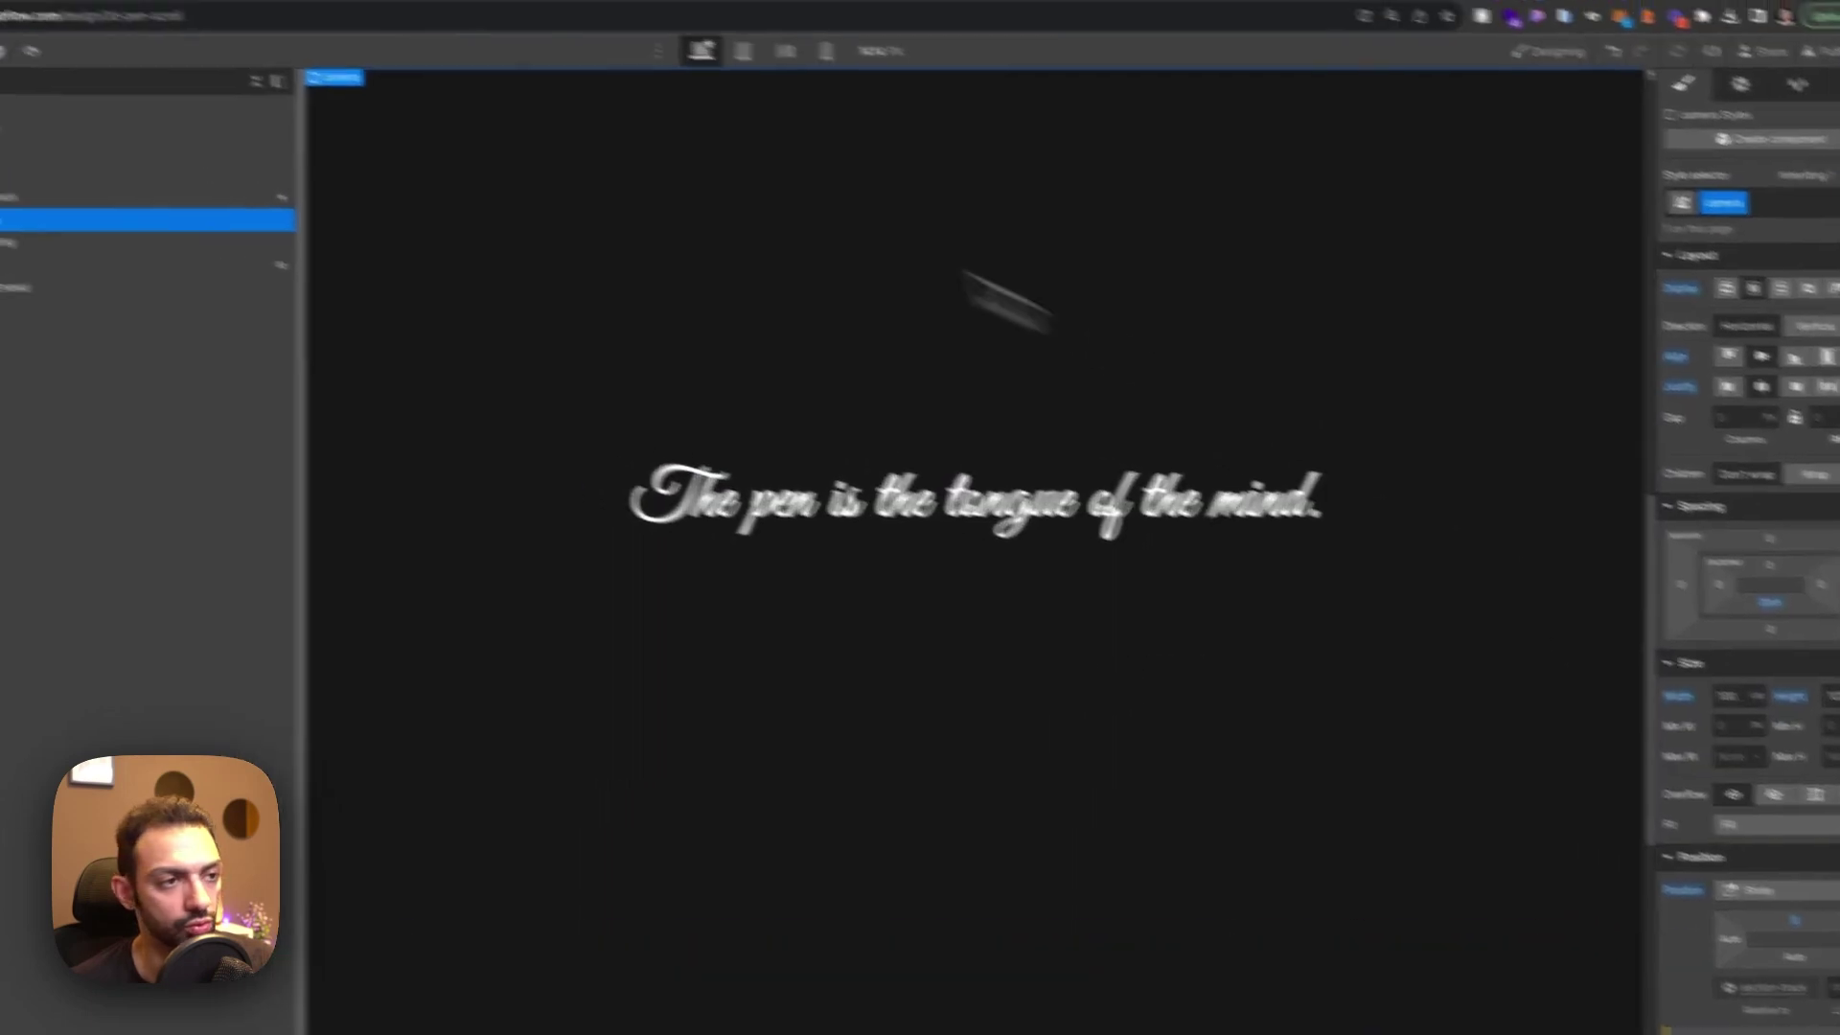
click(388, 29)
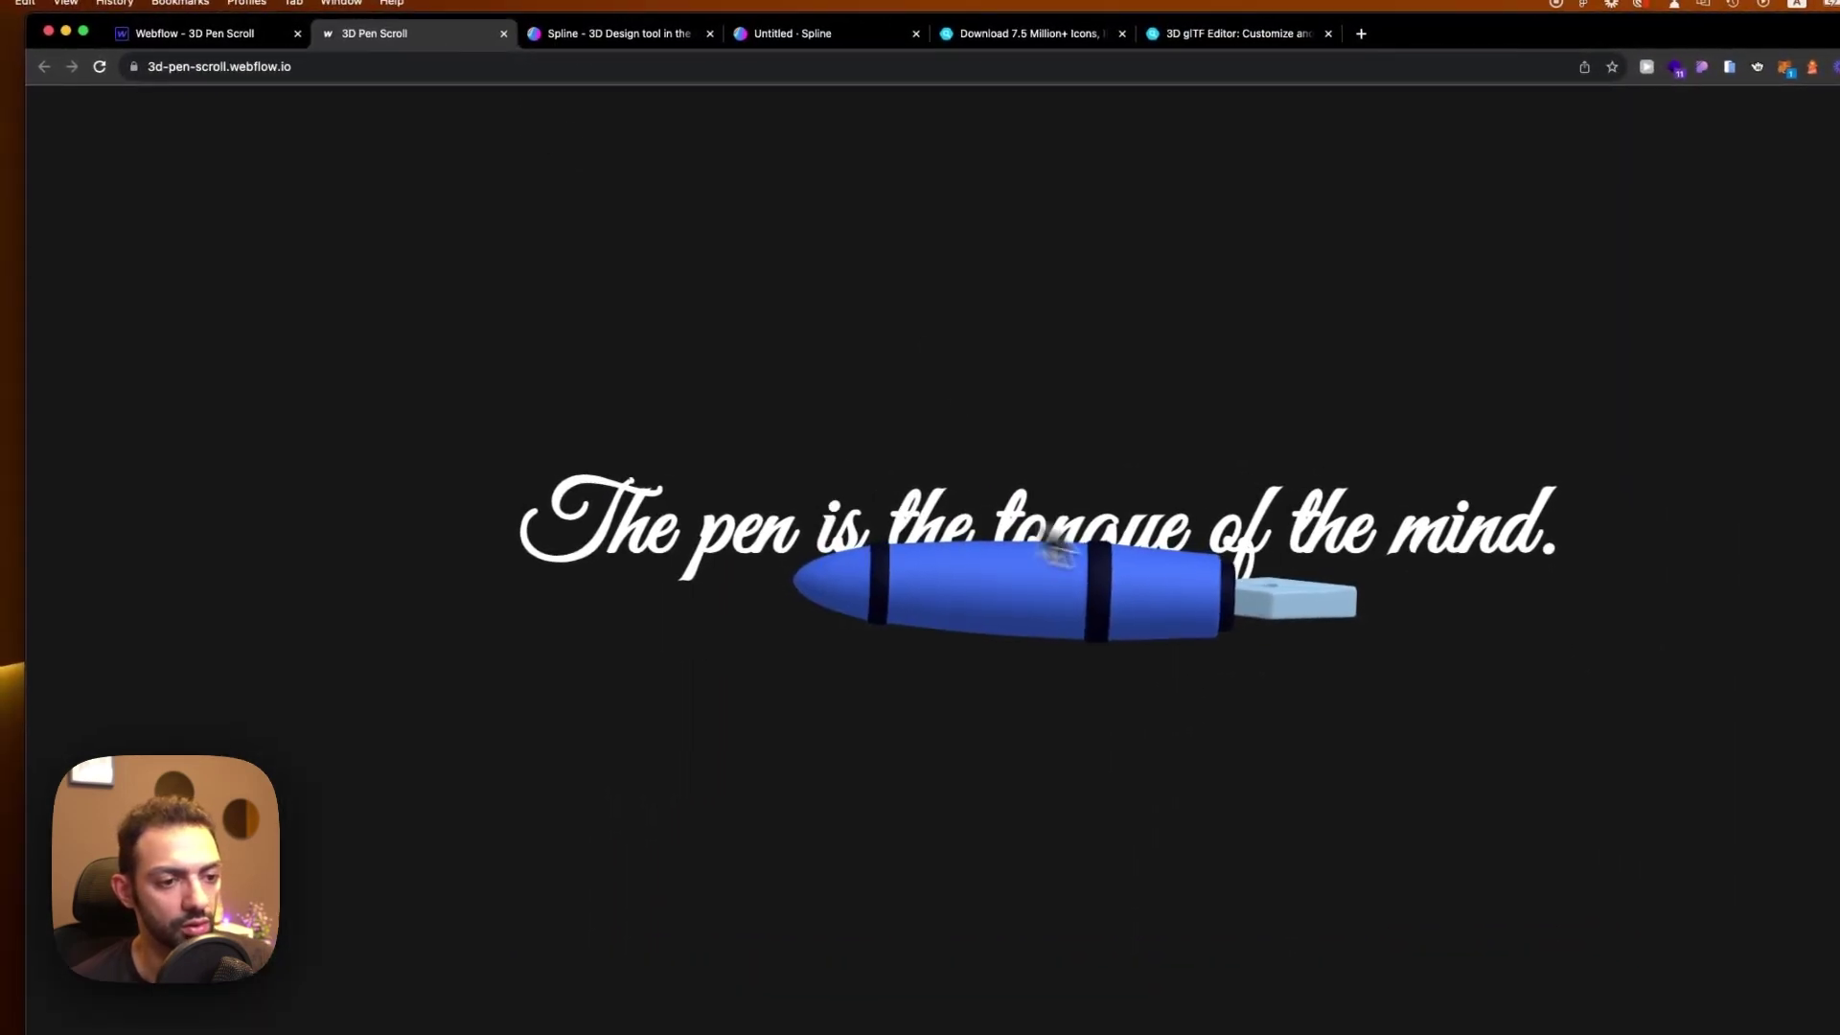
click(251, 36)
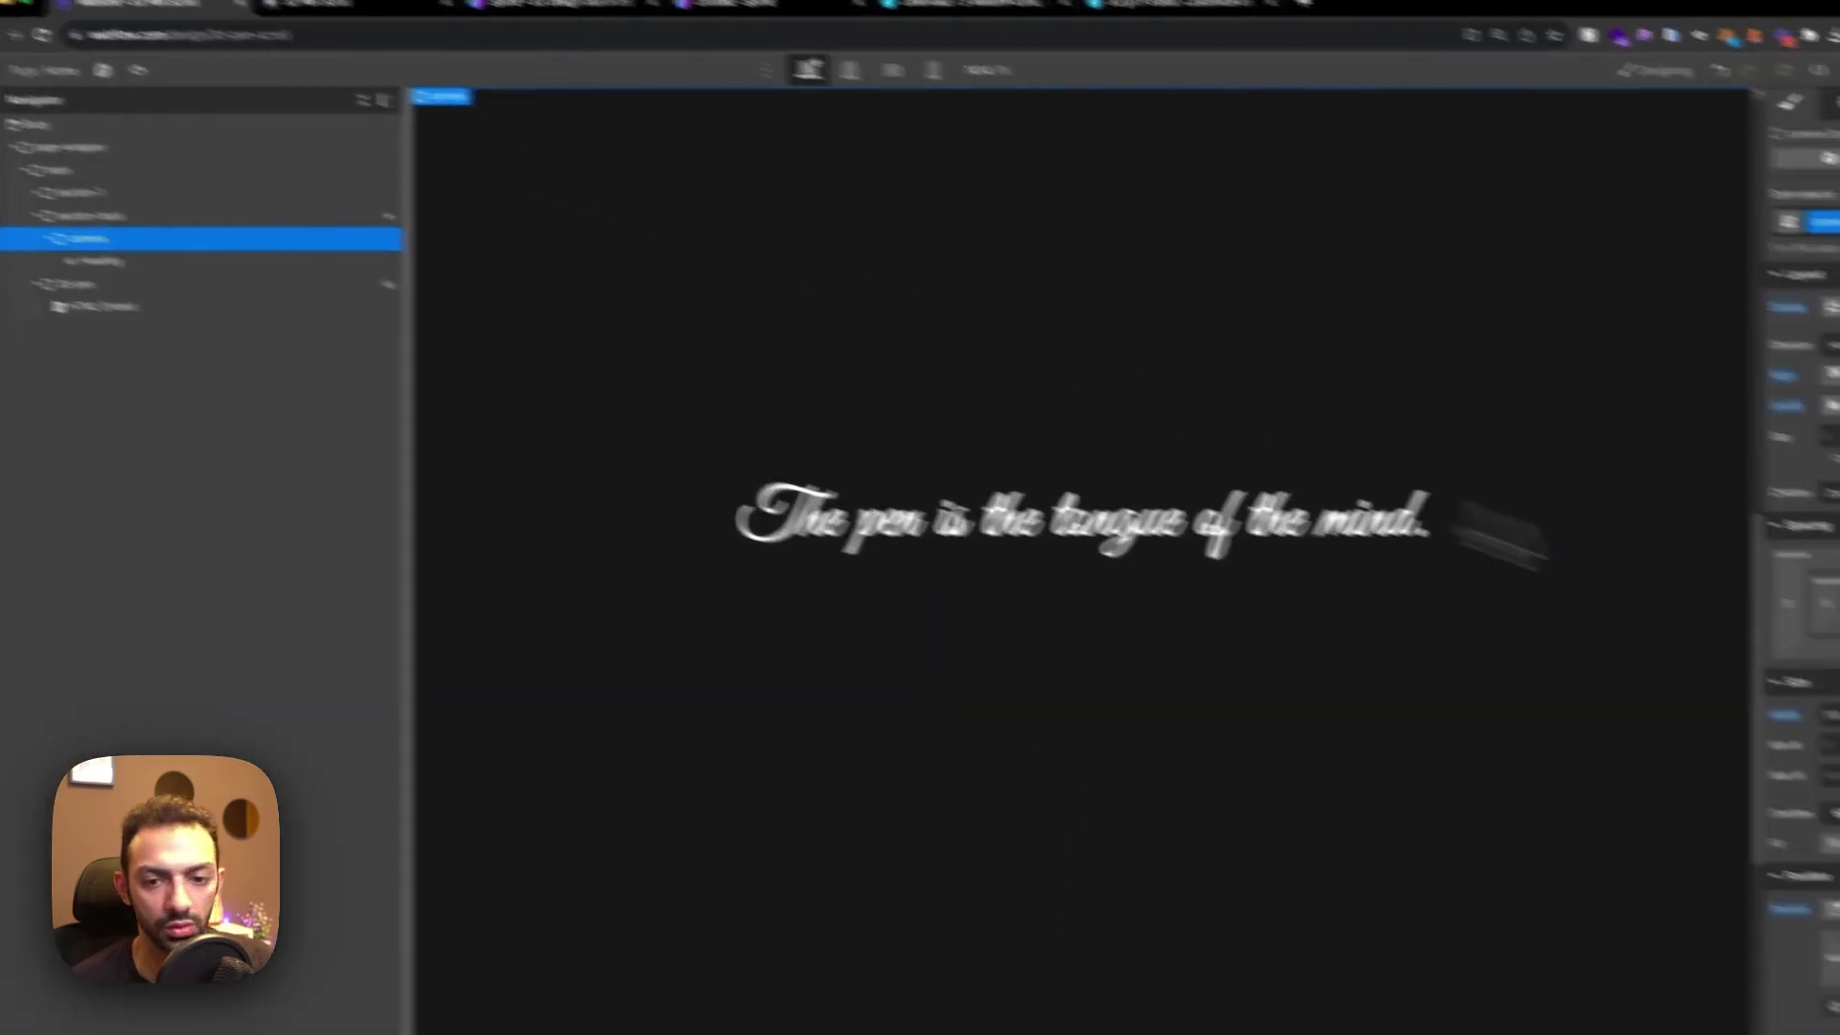
click(1714, 578)
text(40)
key(Return)
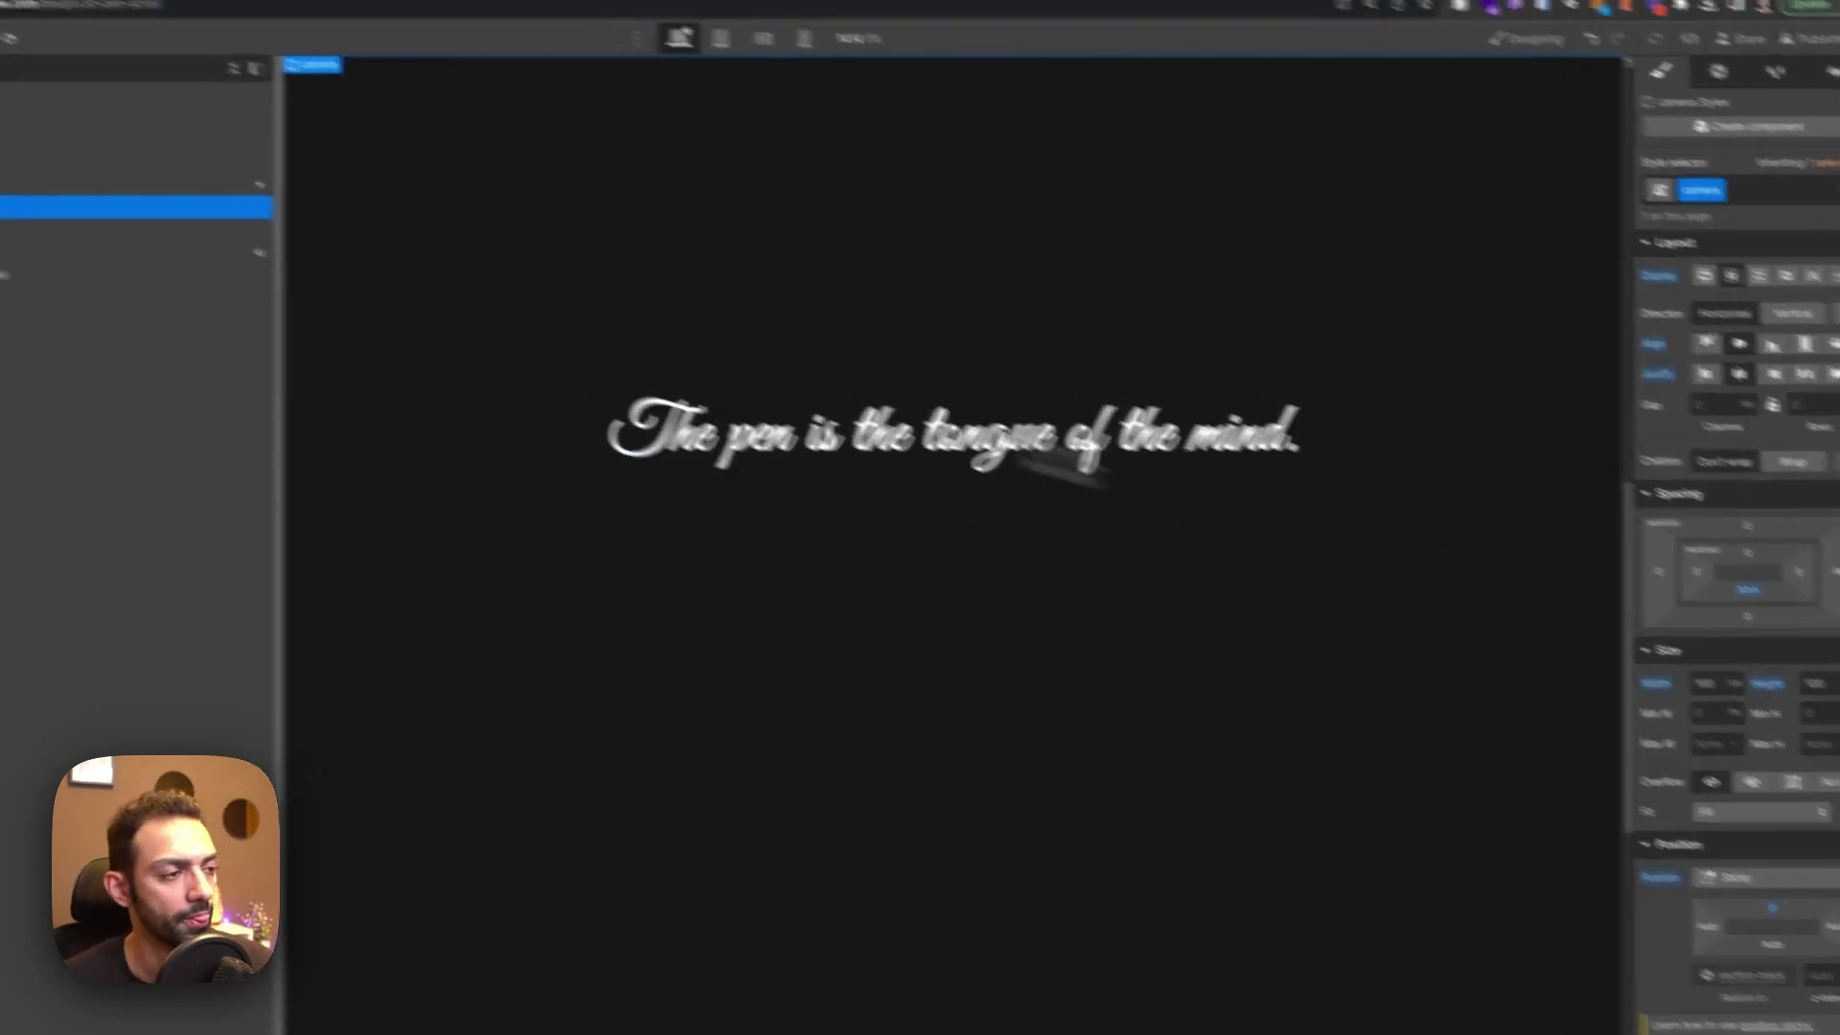
Select section-1 in the design, and scroll the published page to check how the pen covers the first heading
scroll(742, 412, up, 10)
click(726, 404)
click(386, 40)
scroll(1109, 562, up, 5)
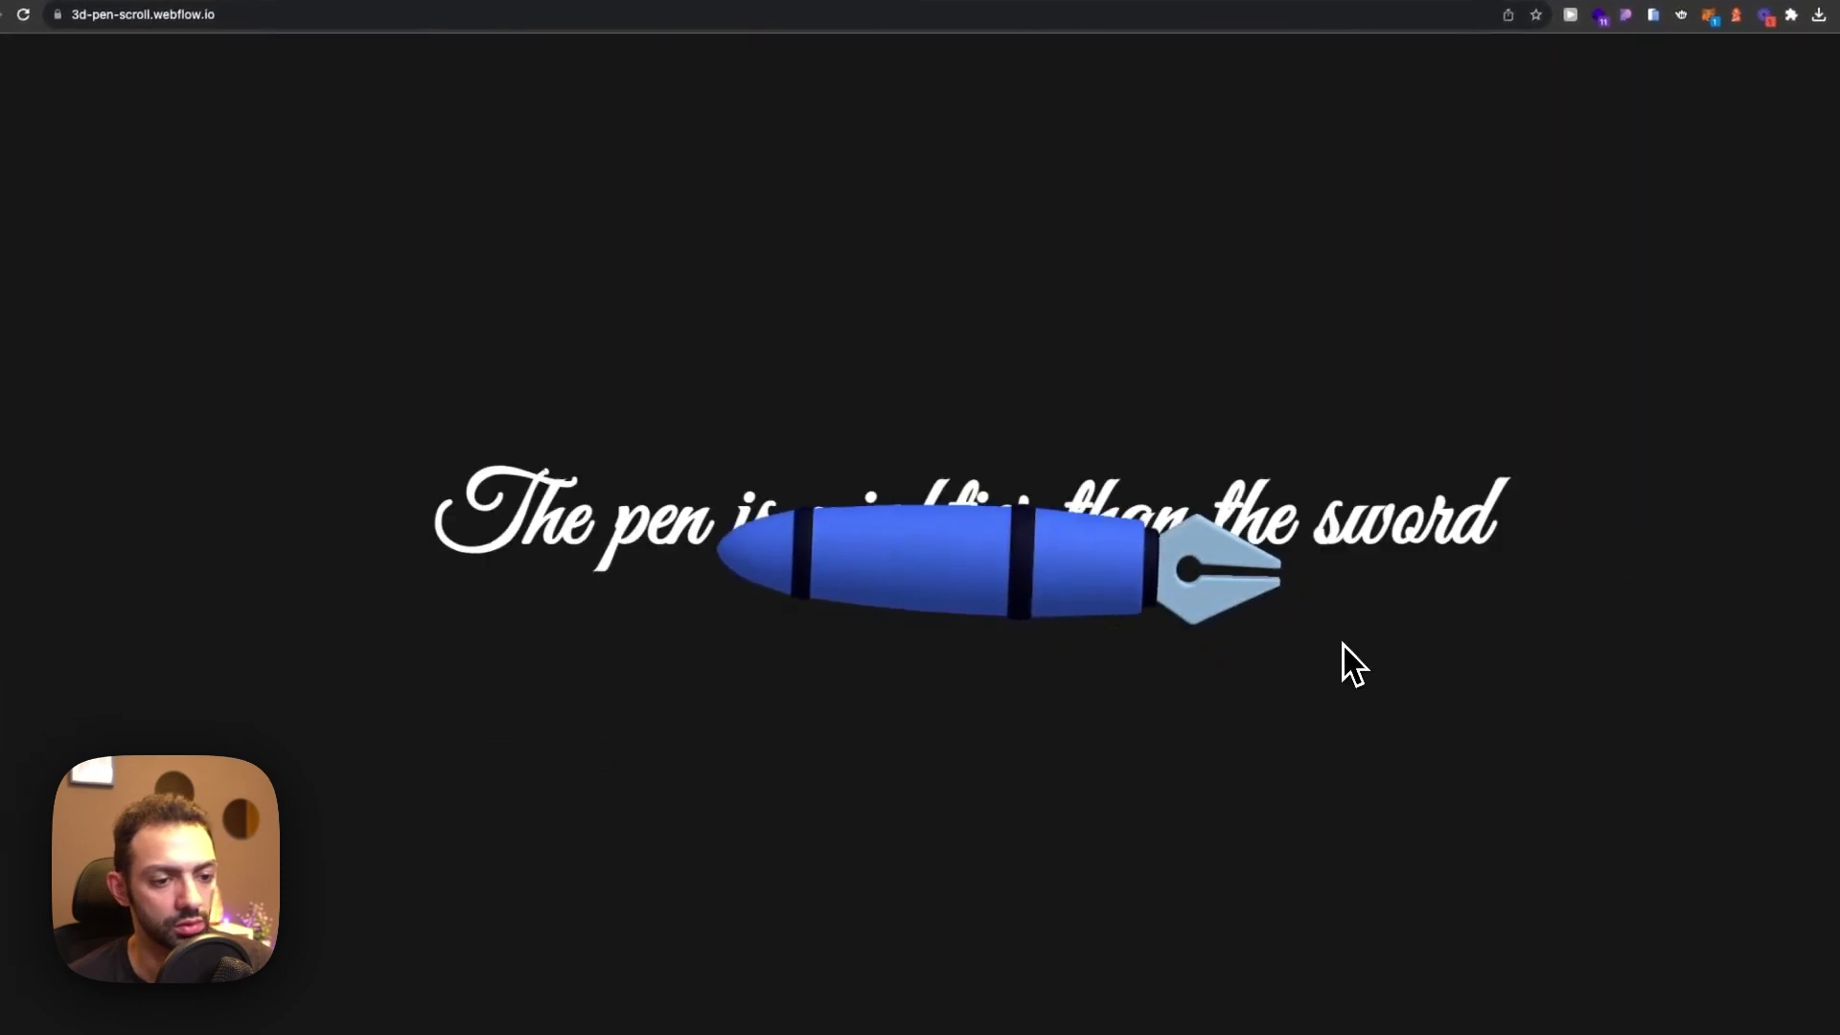
scroll(1343, 643, down, 1)
scroll(1343, 643, up, 3)
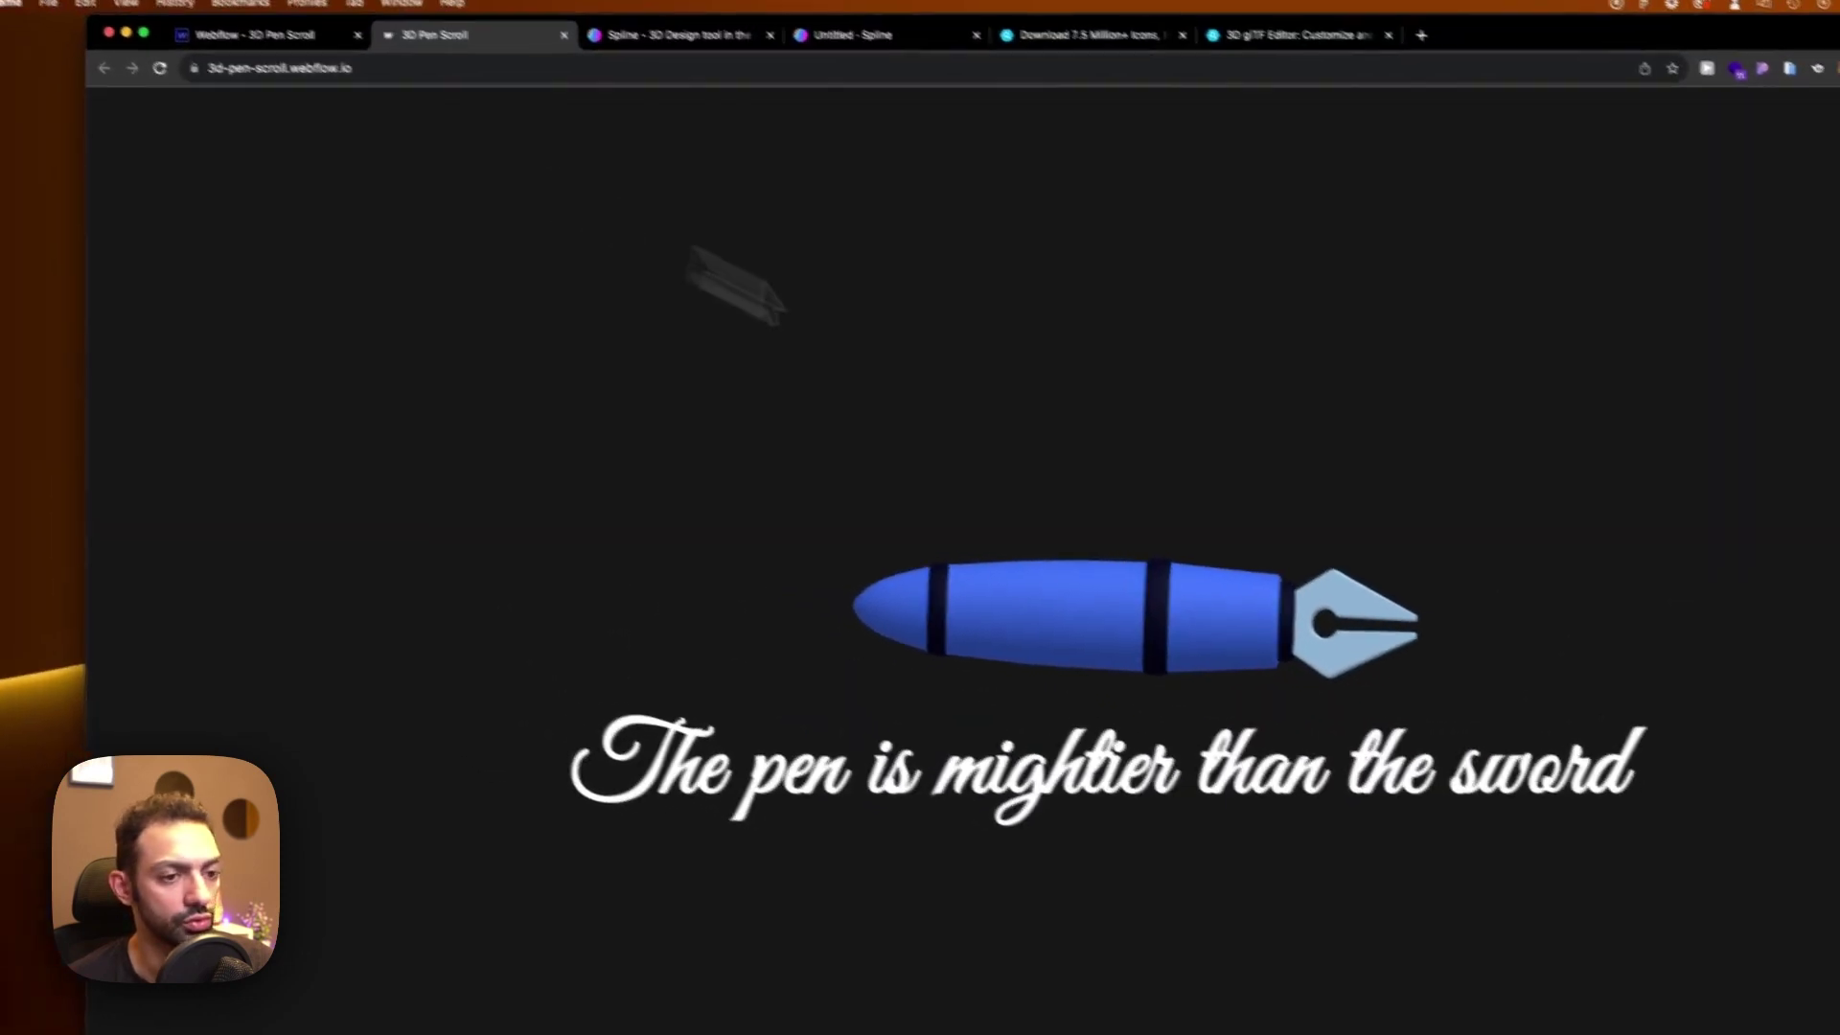
Return to the Webflow design and open section-1's position settings to control its layering against the pen
click(268, 36)
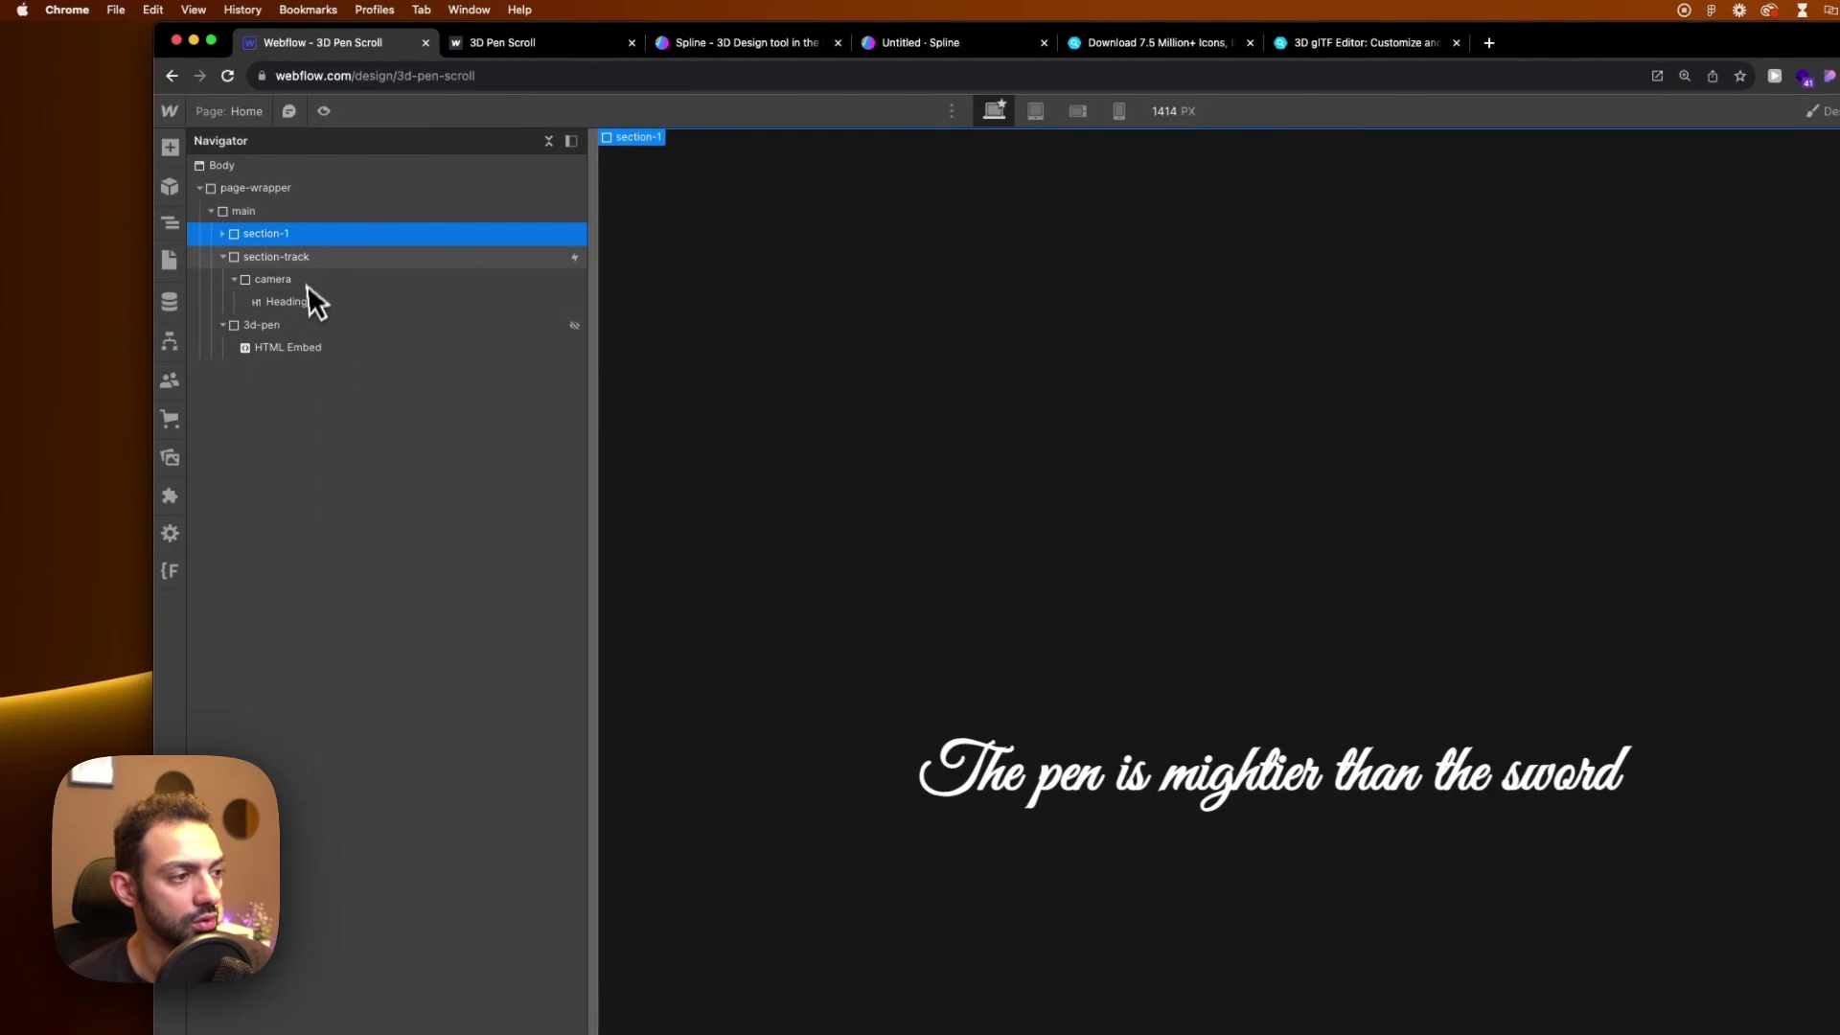
click(311, 256)
click(311, 235)
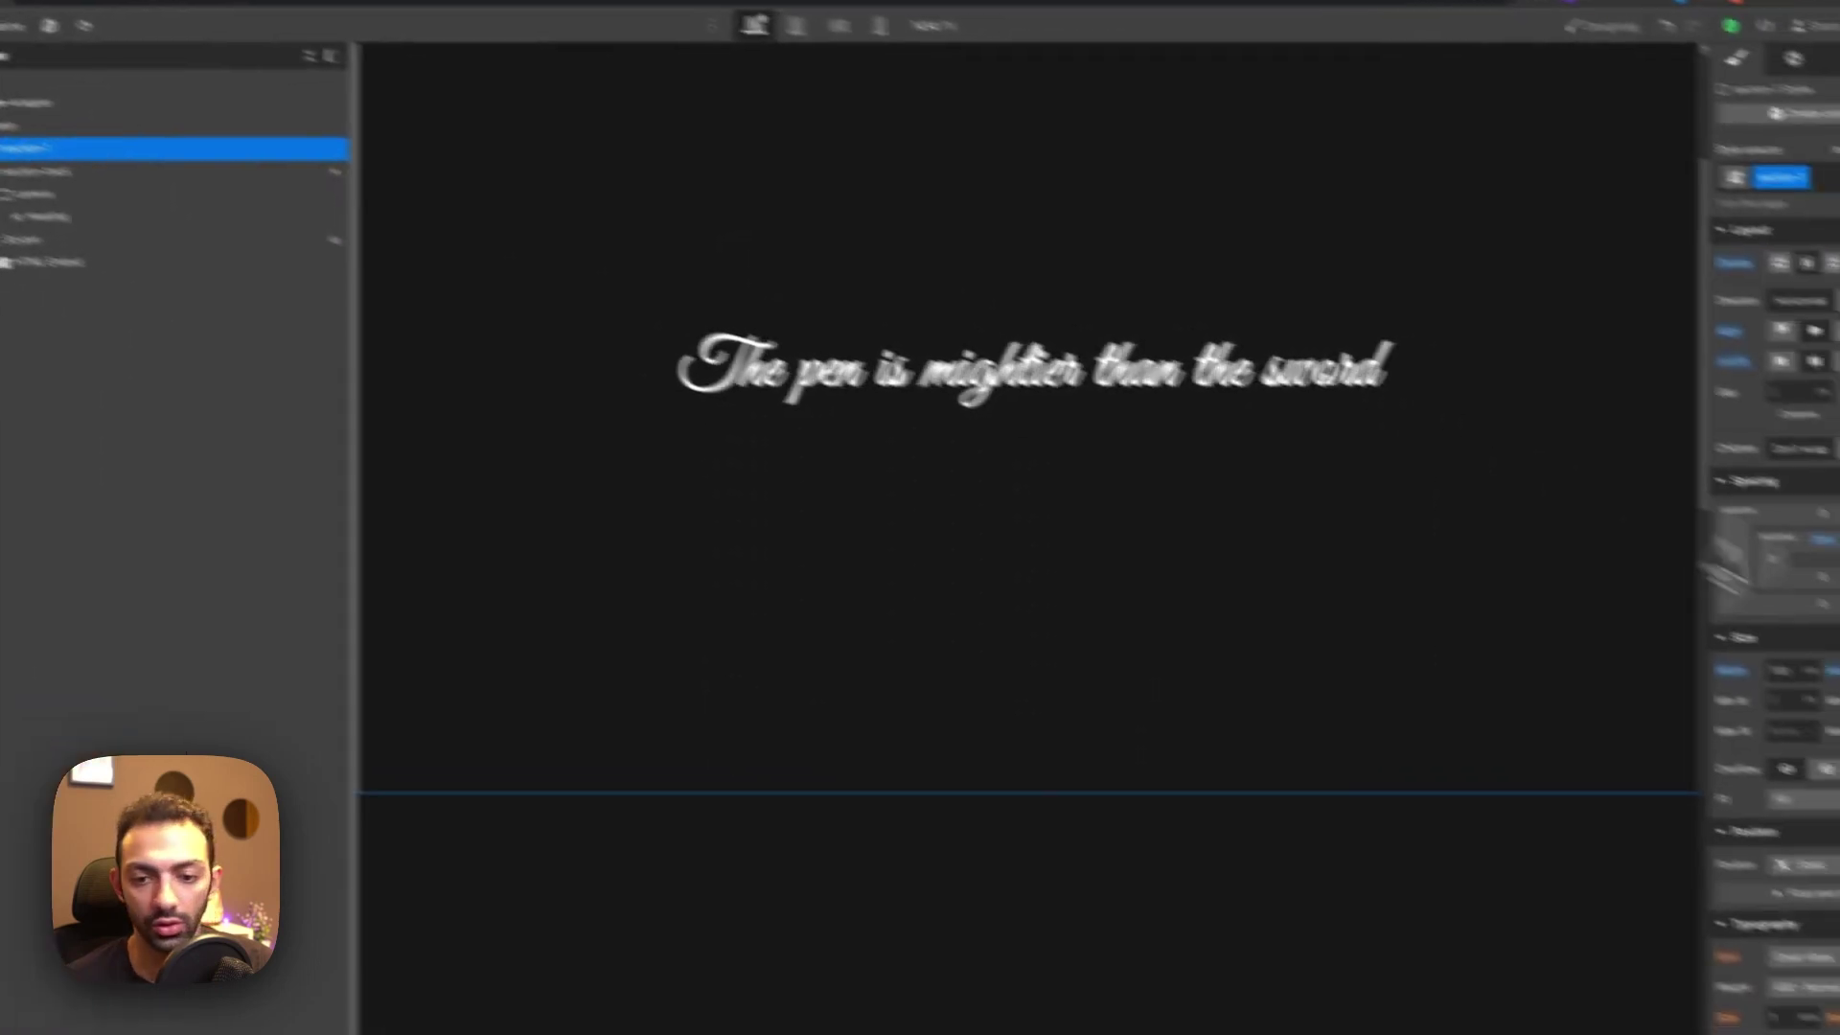
click(1724, 823)
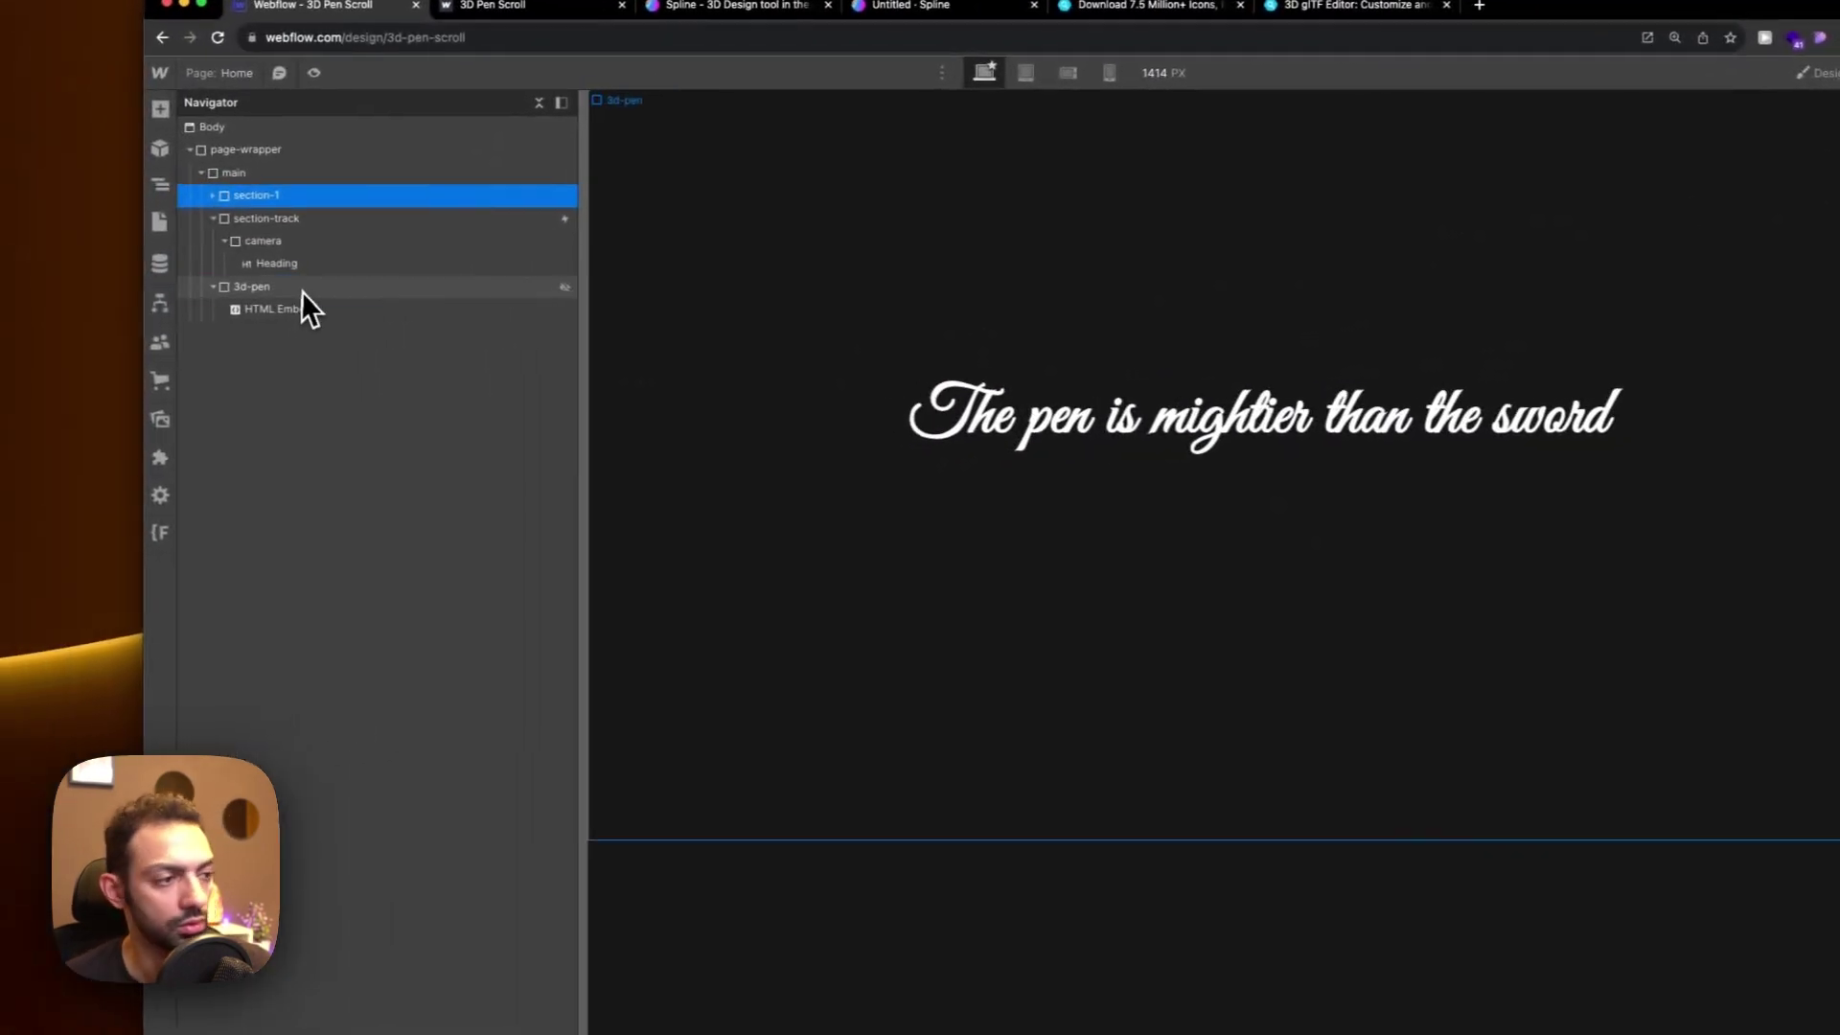
Set the 3d-pen block's z-index to 2 and publish the site to 3d-pen-scroll.webflow.io
click(301, 287)
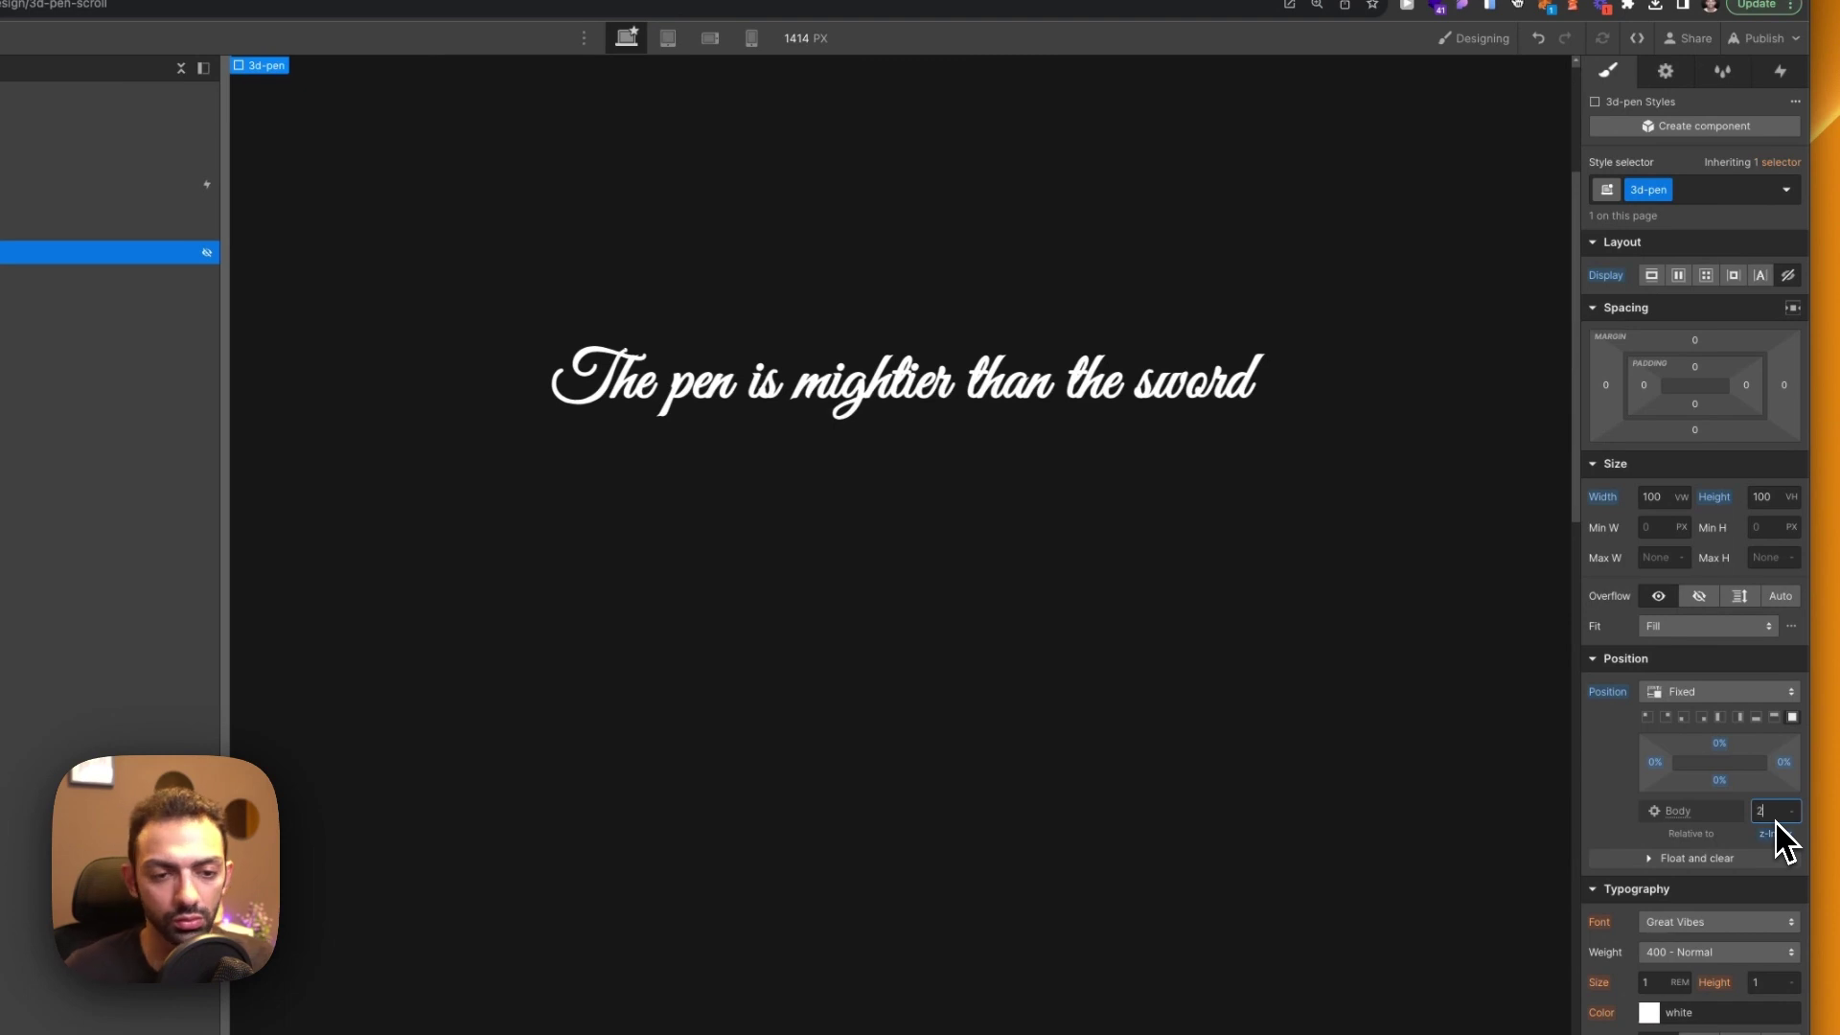
click(1763, 39)
click(1724, 336)
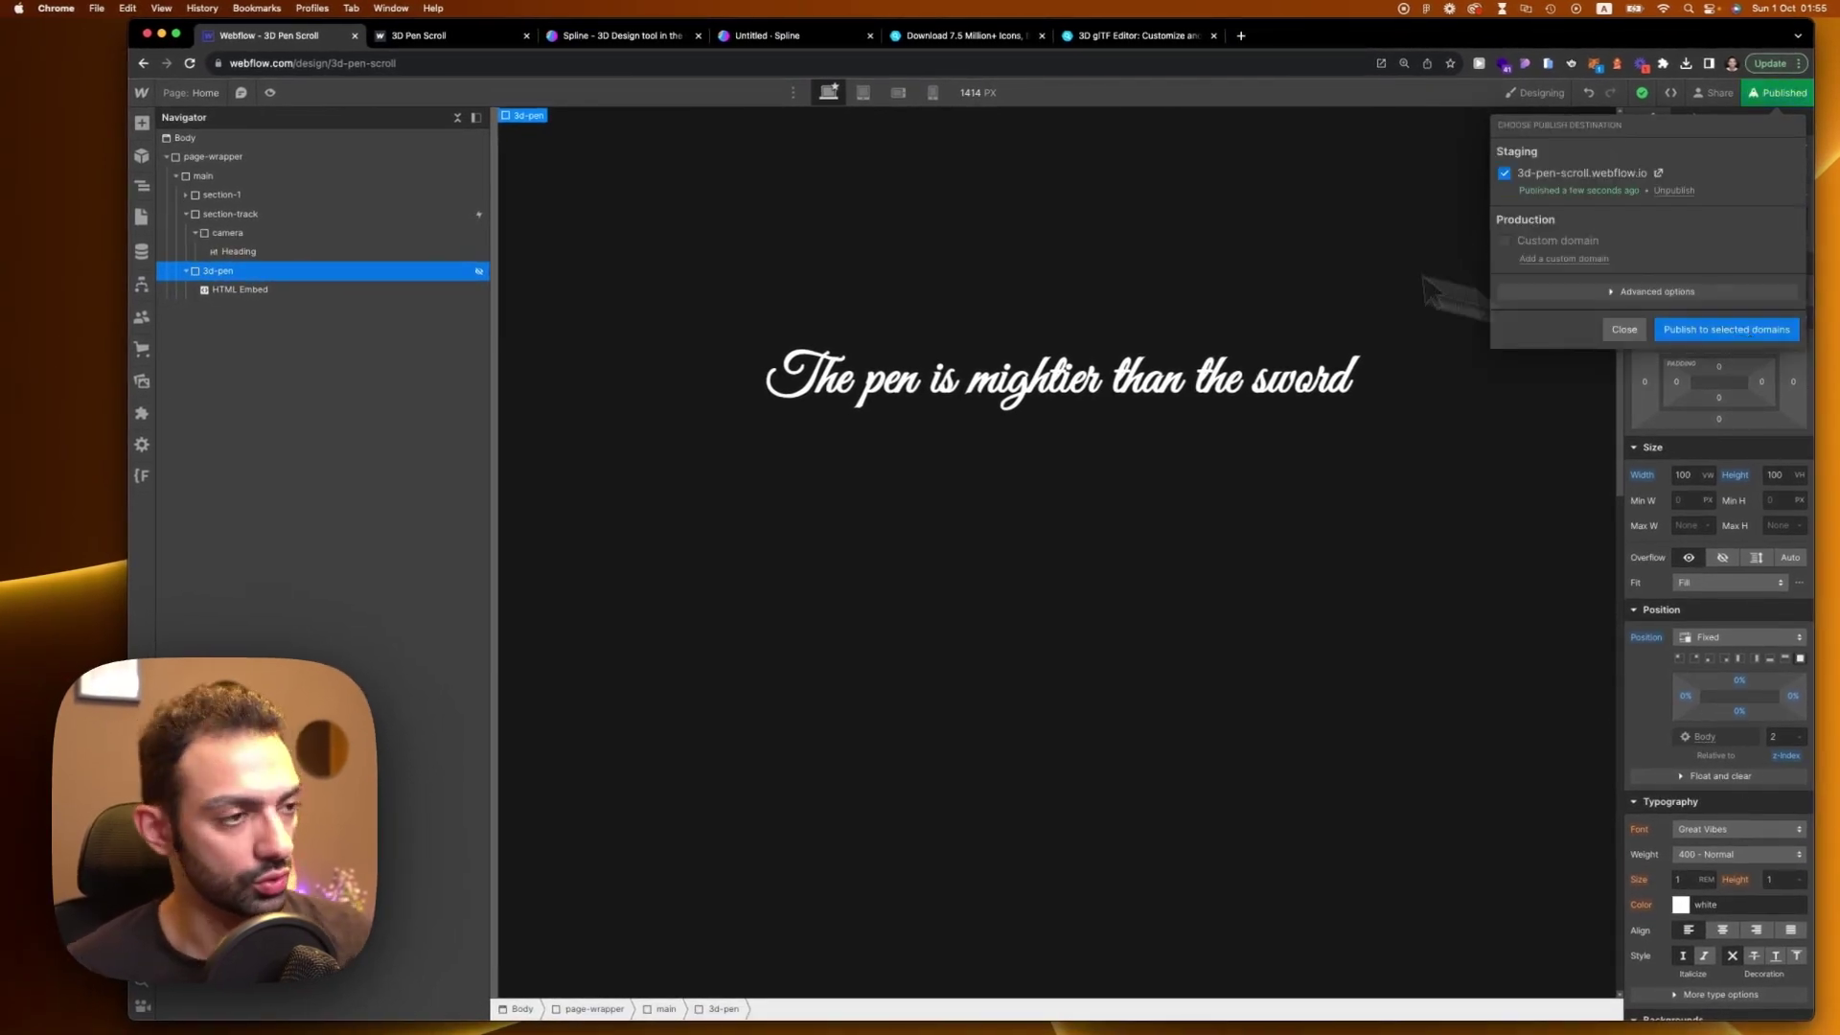
Check the live page for the pen, make the 3d-pen block visible again with Block display, and republish the site
click(450, 35)
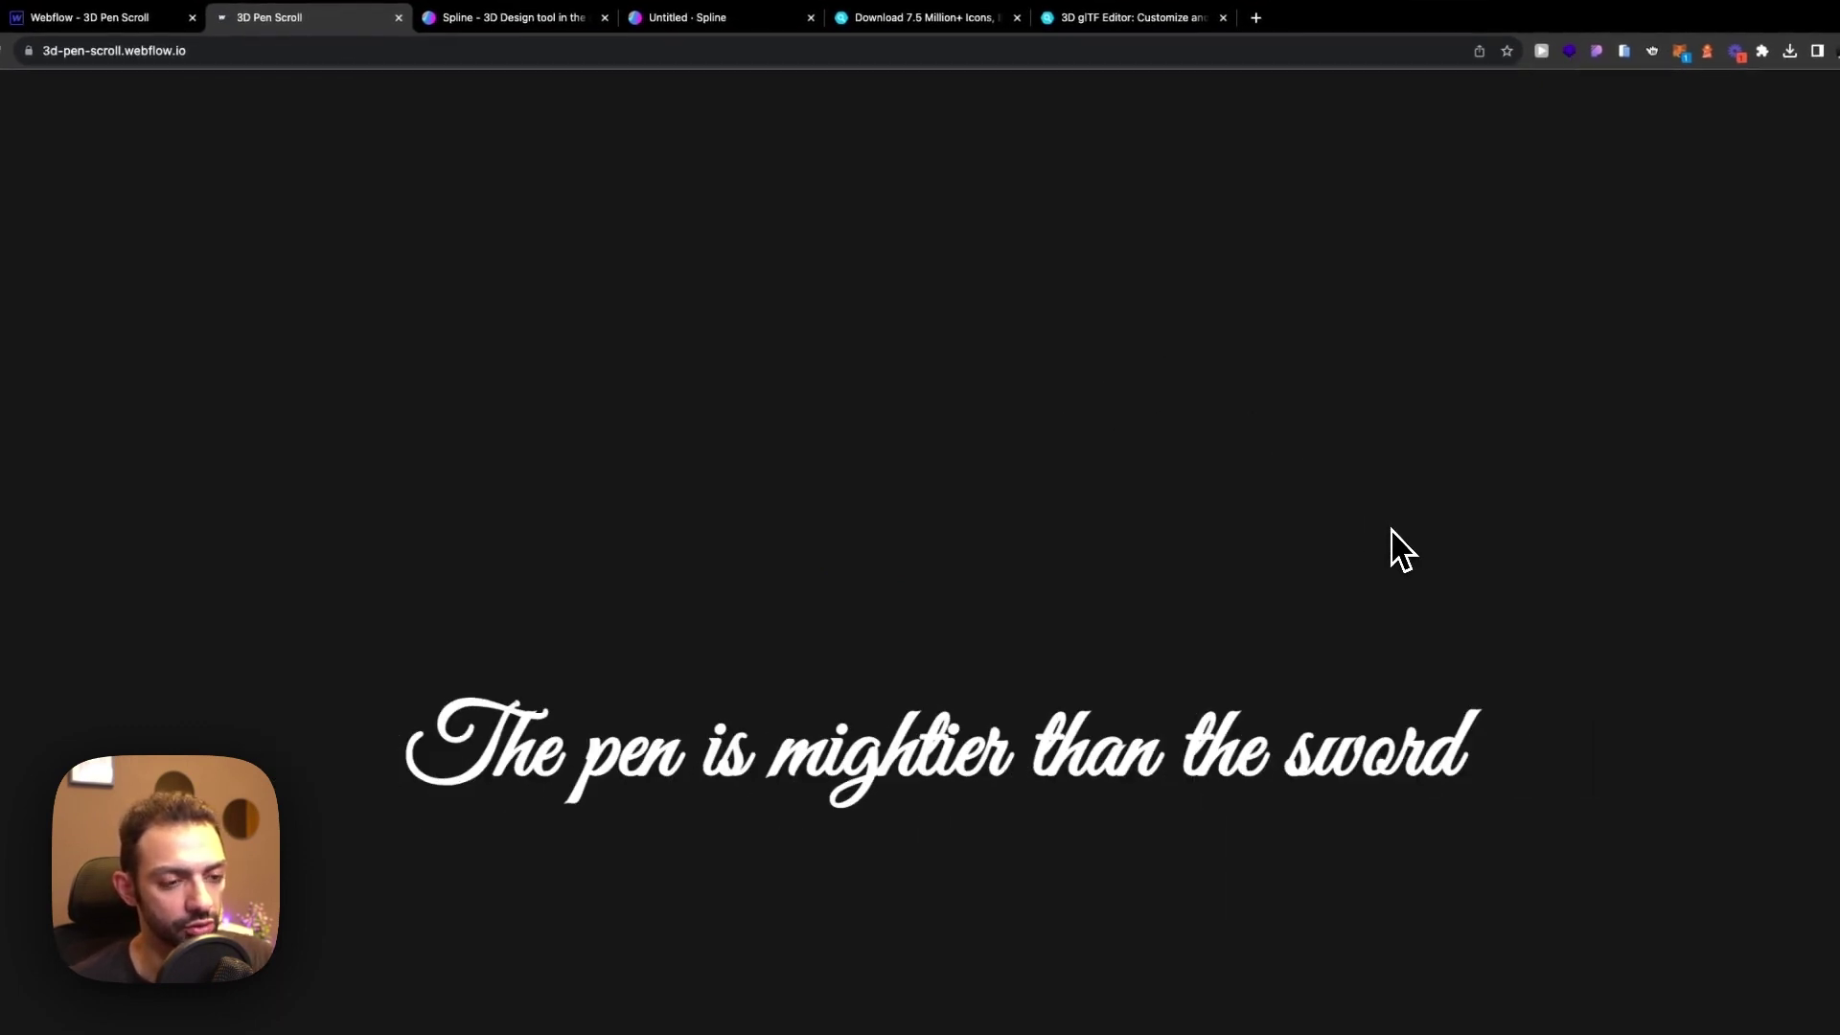
click(90, 17)
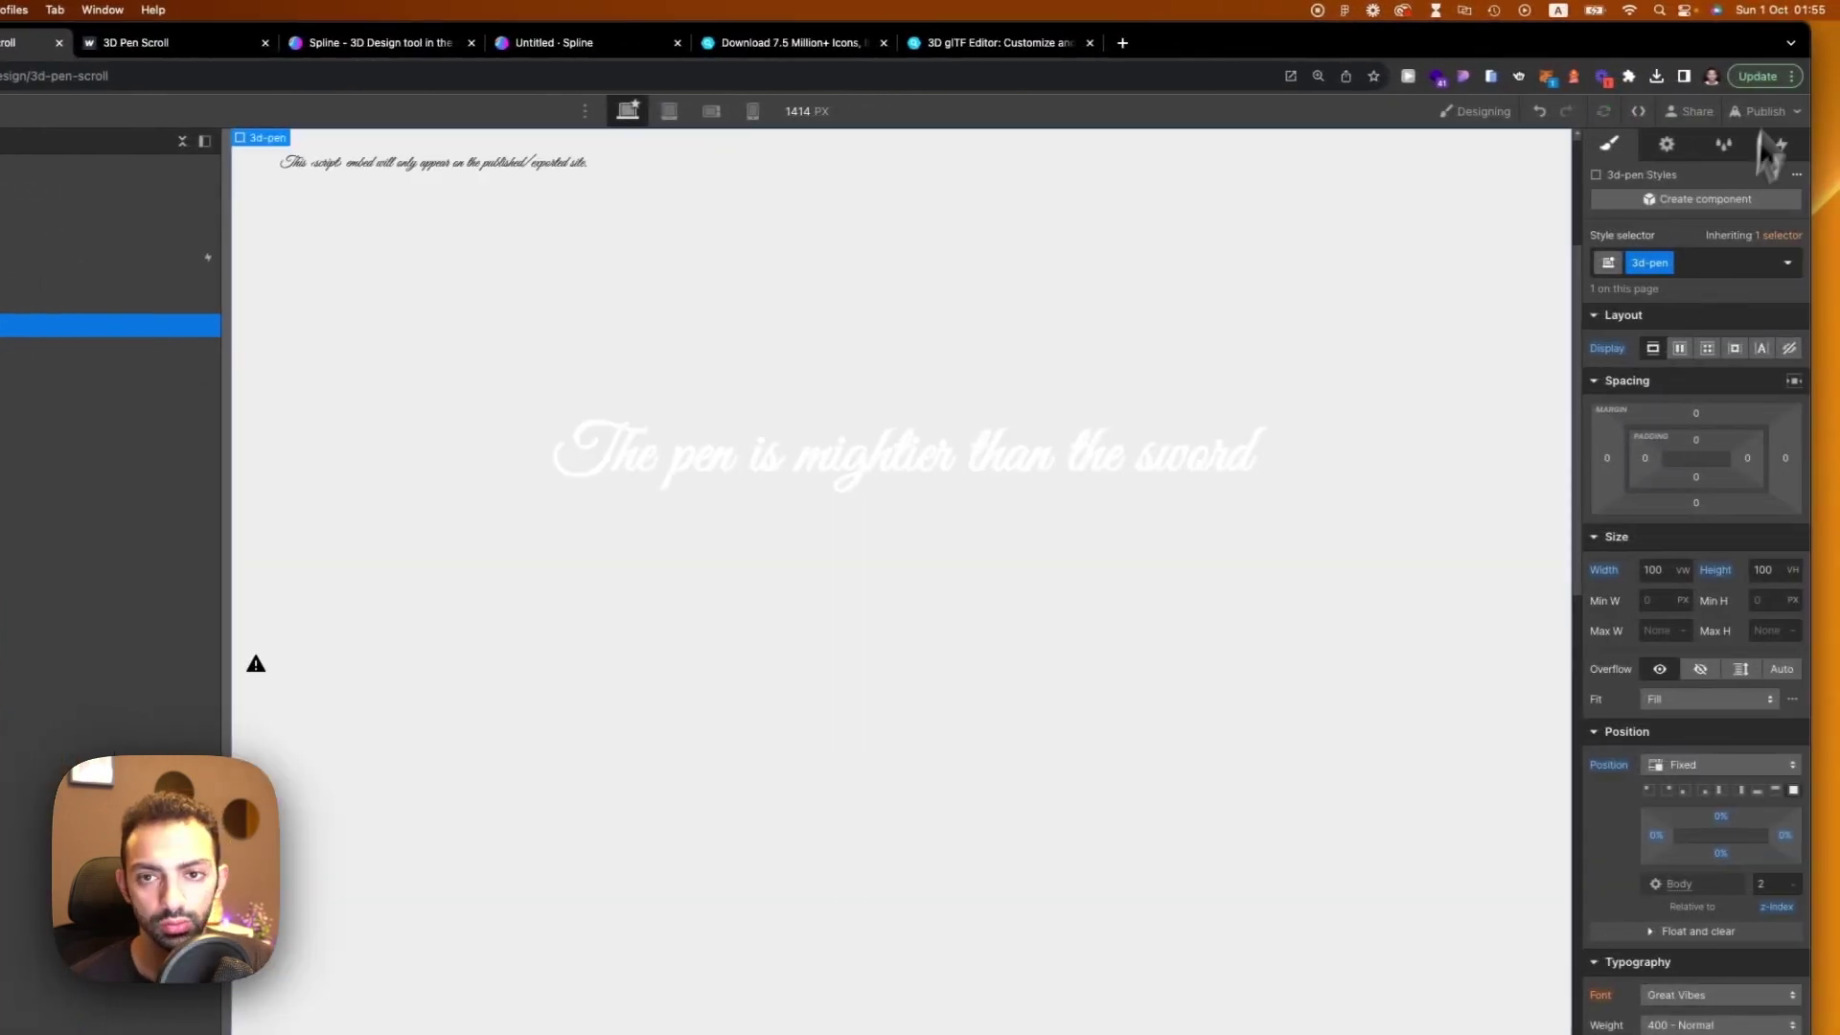
click(1763, 111)
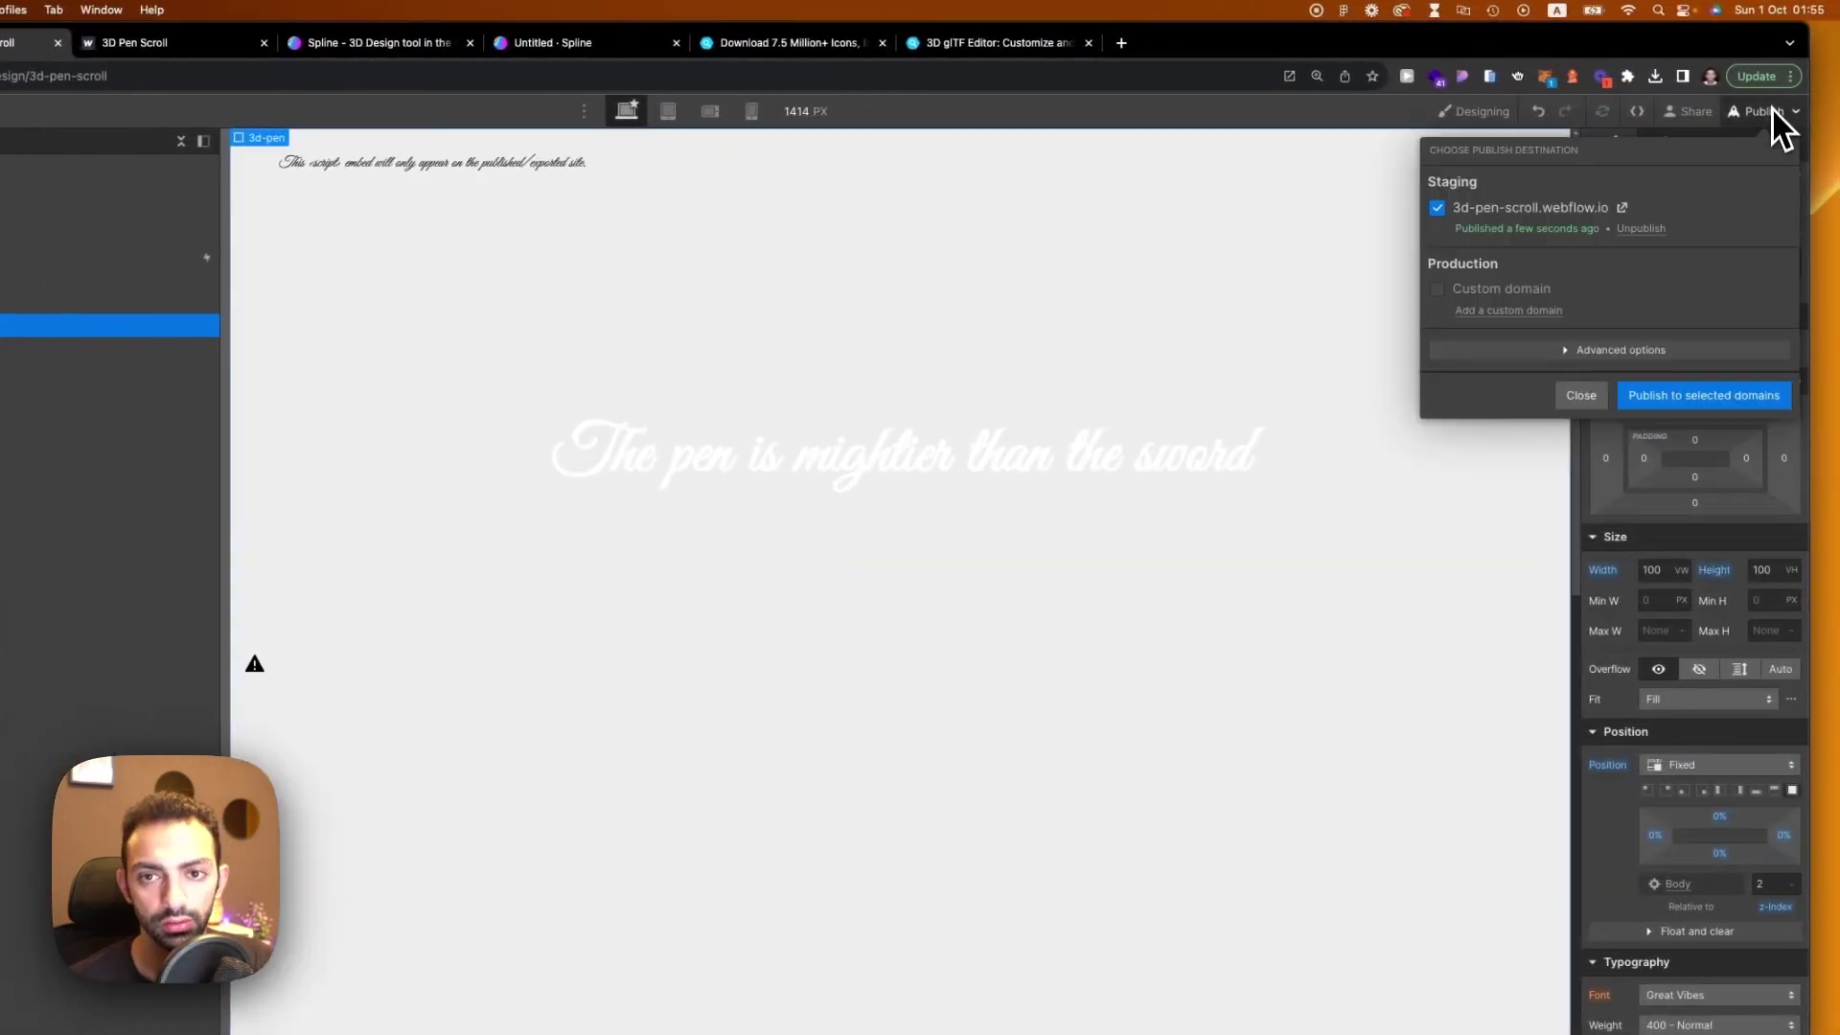
click(1677, 415)
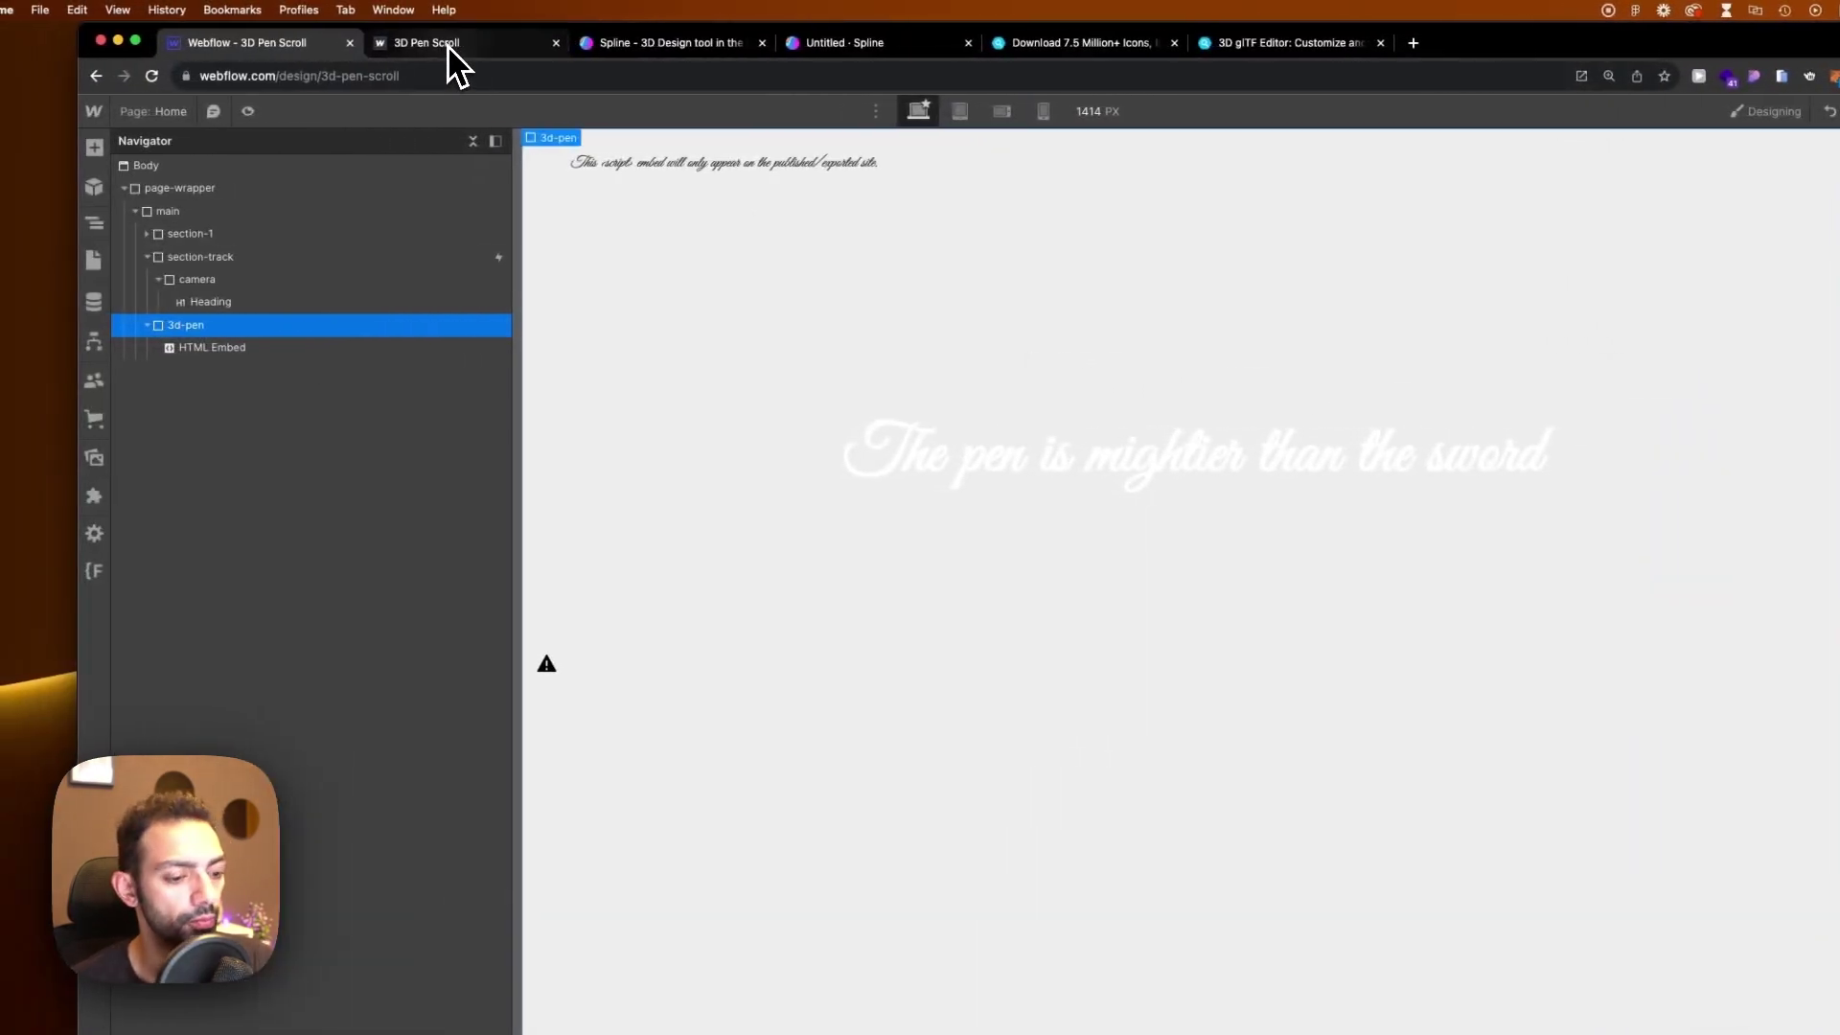
Reload the published page and scroll through it to check how both headings layer against the pen
click(450, 42)
key(super+r)
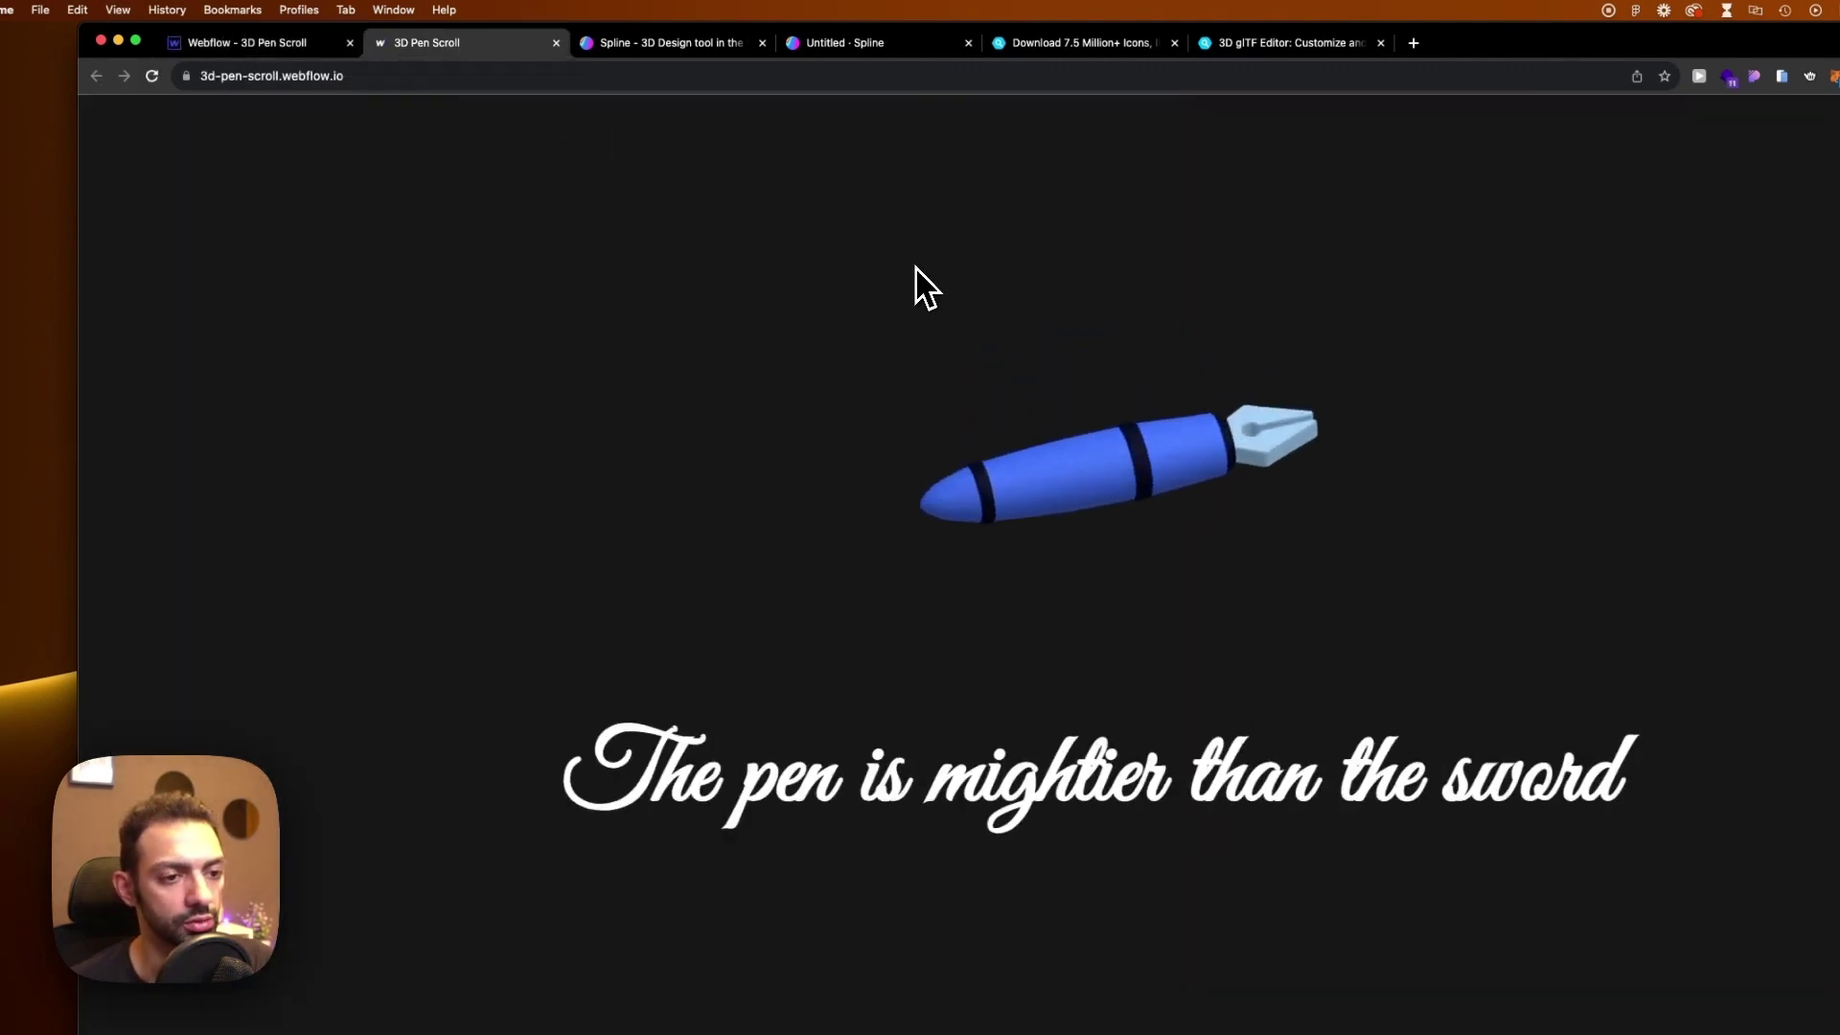
scroll(904, 330, down, 2)
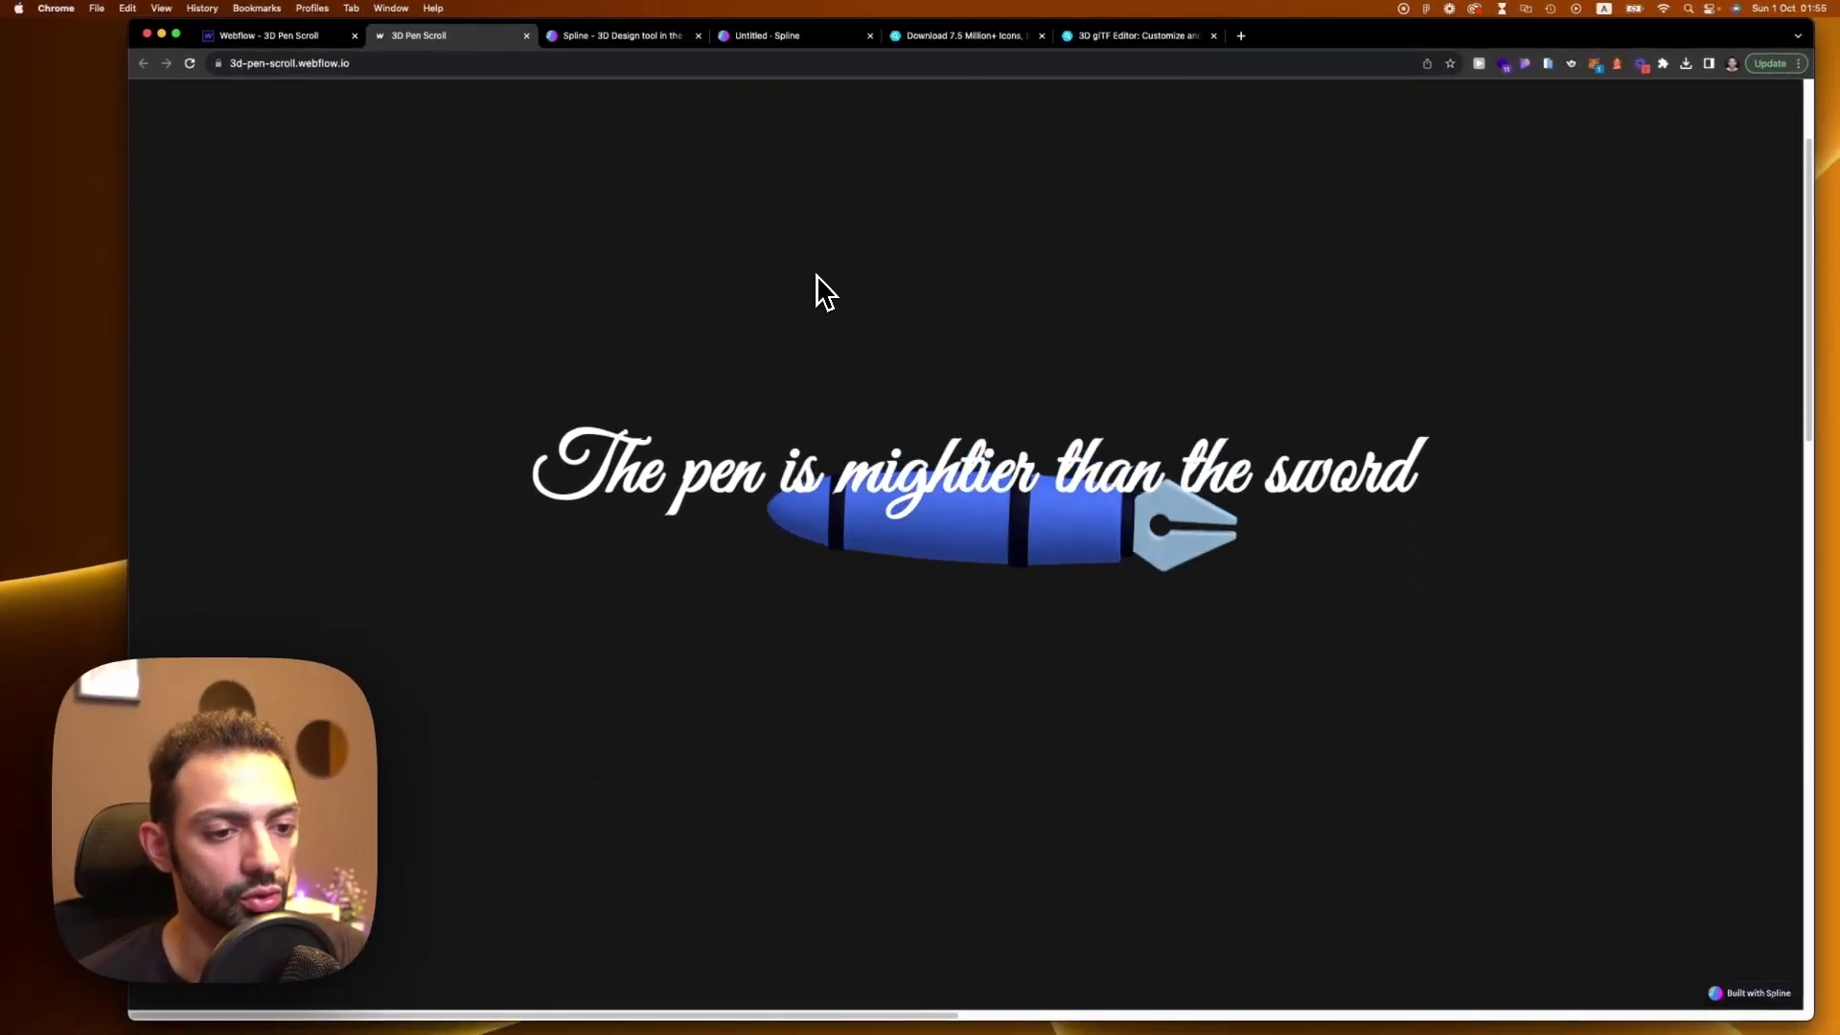
scroll(821, 293, down, 5)
scroll(816, 278, down, 5)
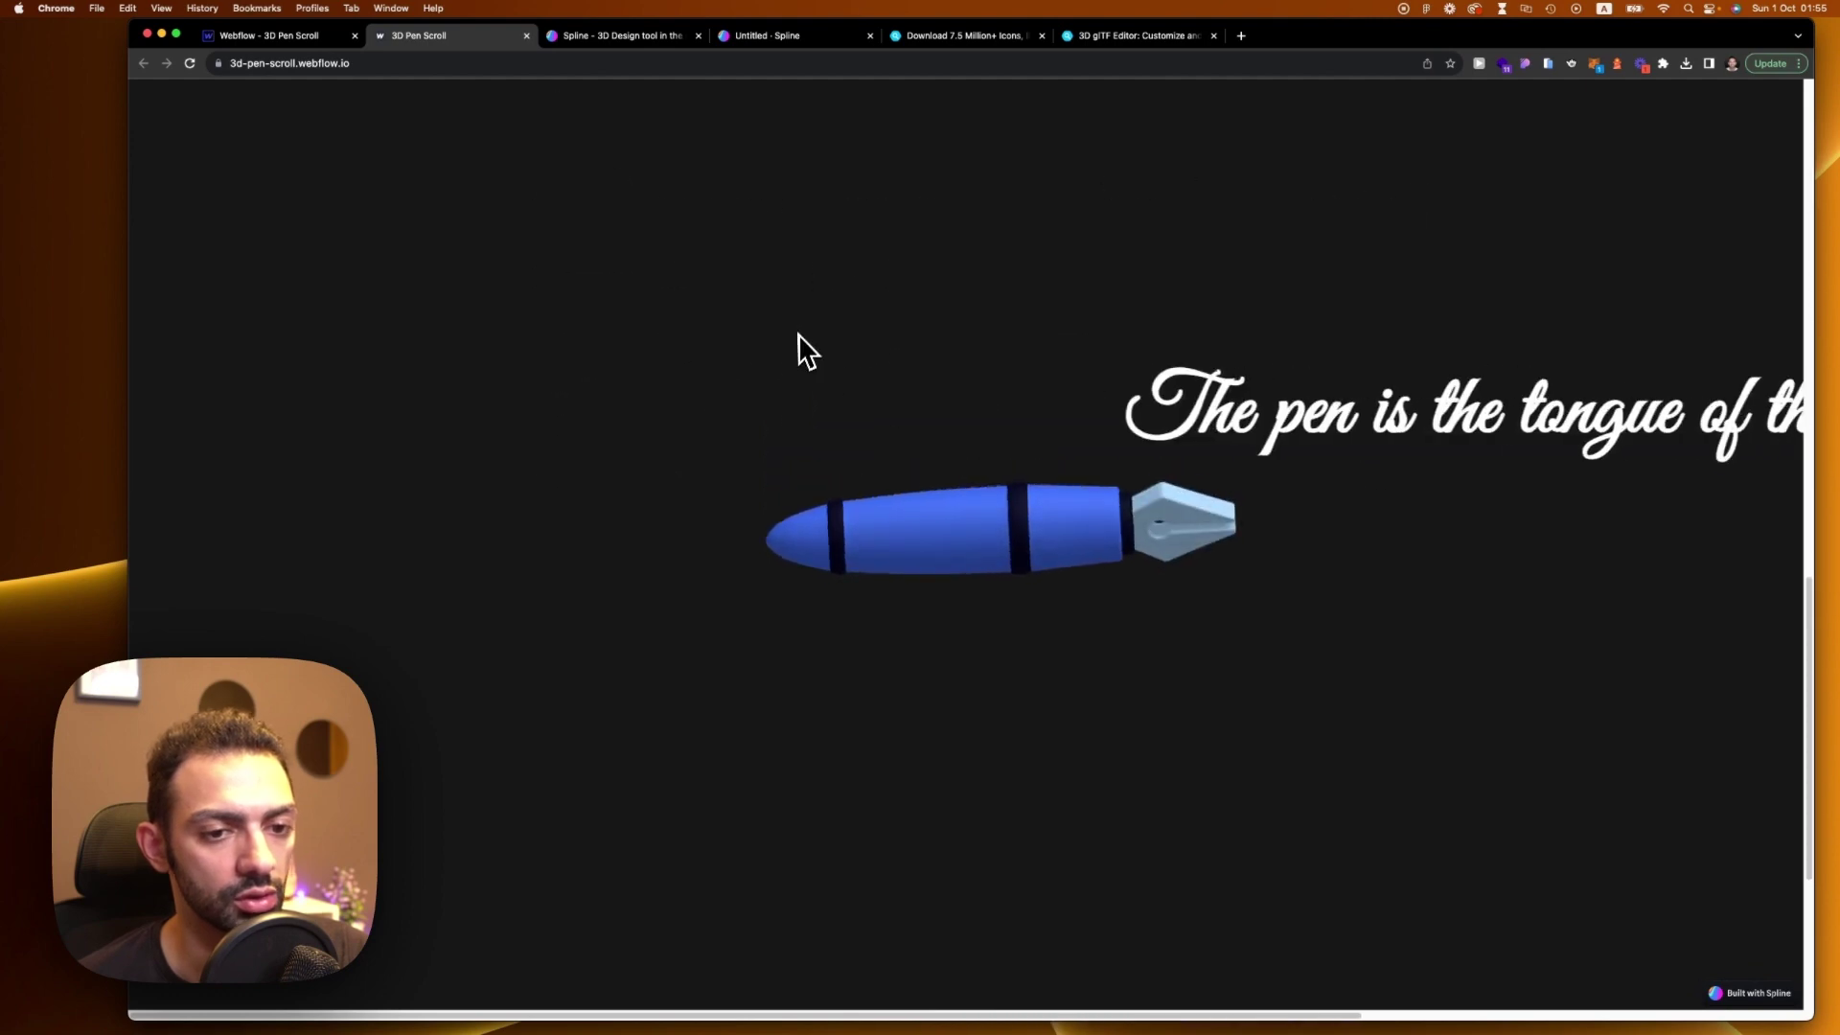
scroll(797, 340, up, 5)
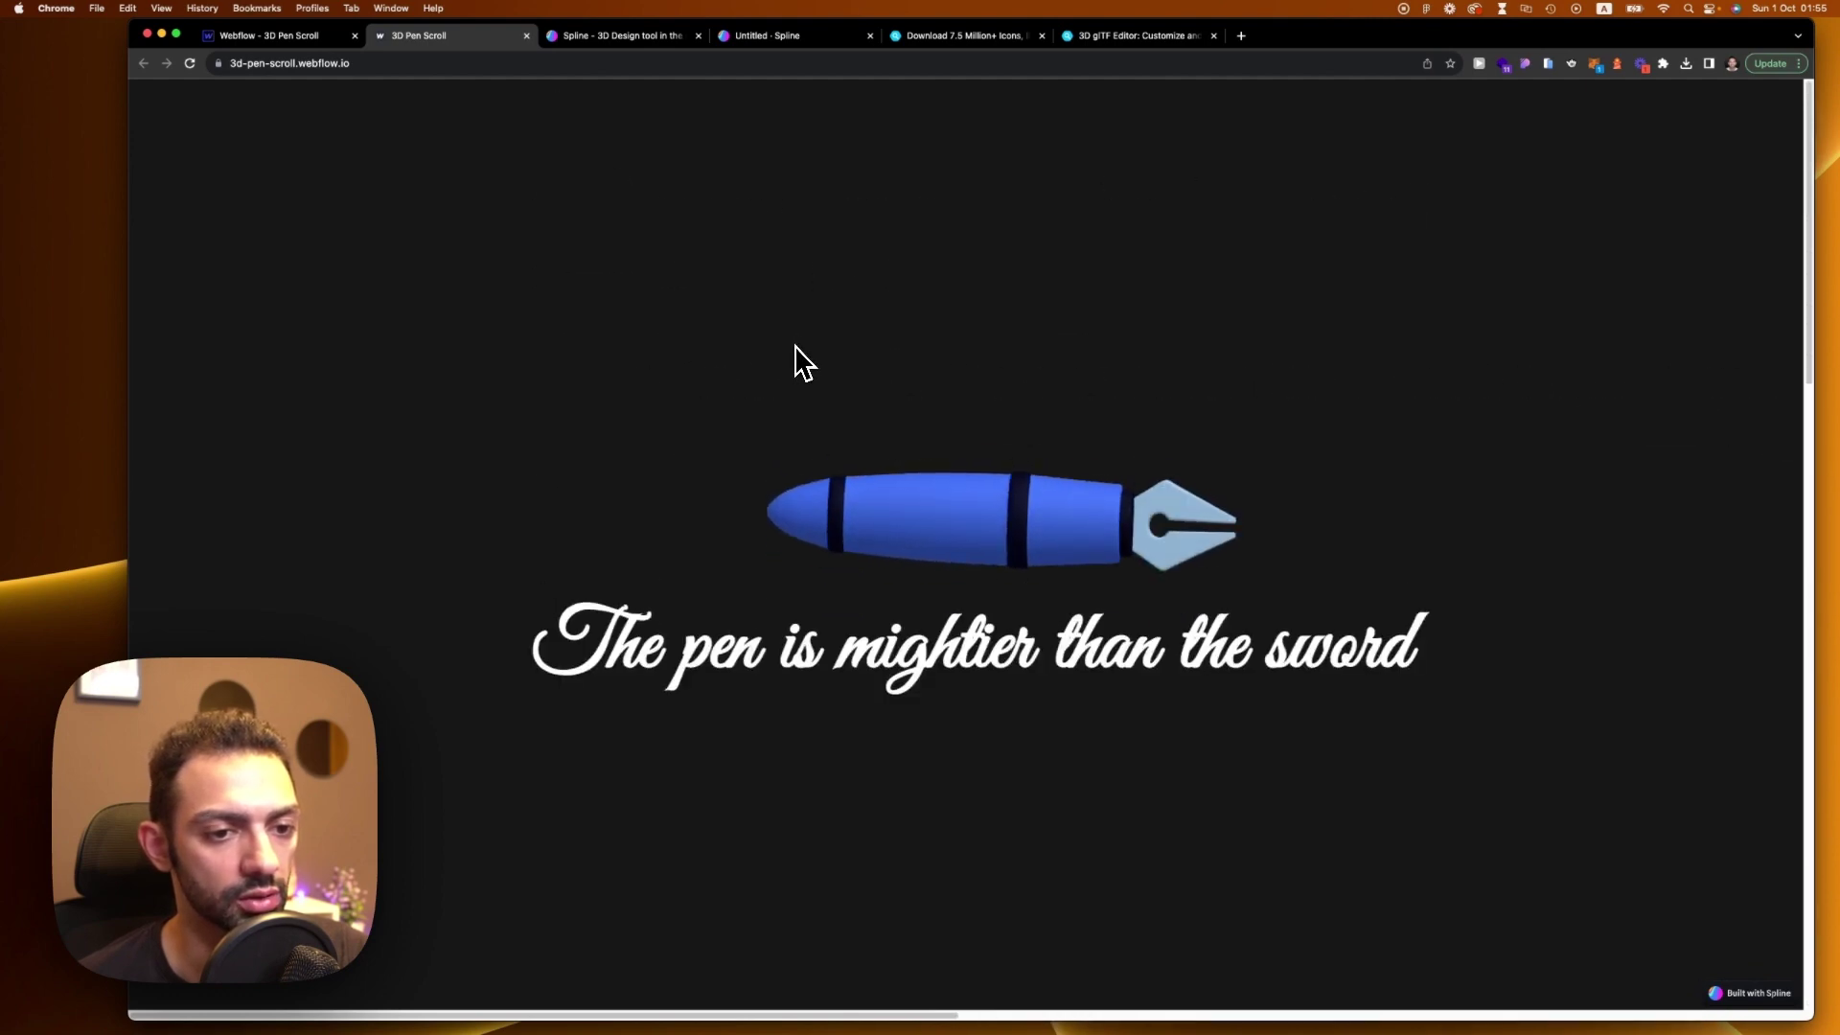
Return to the Webflow design and select section-1
click(326, 35)
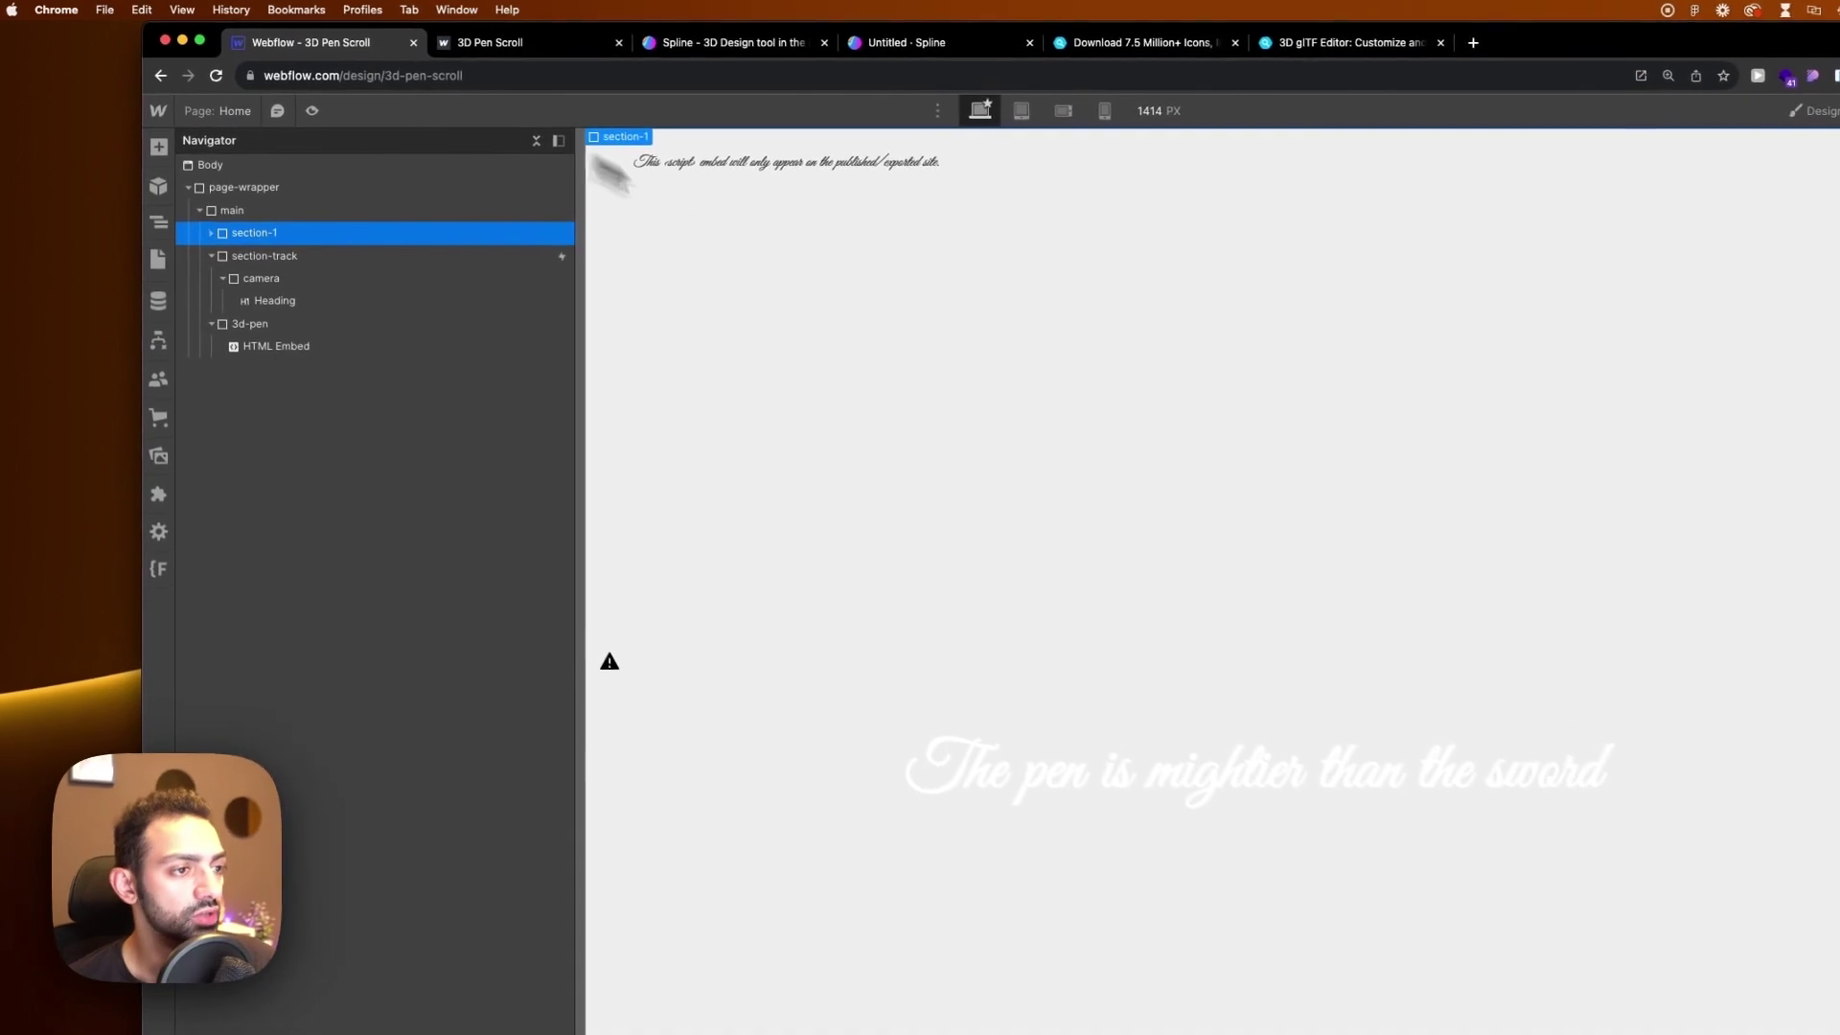